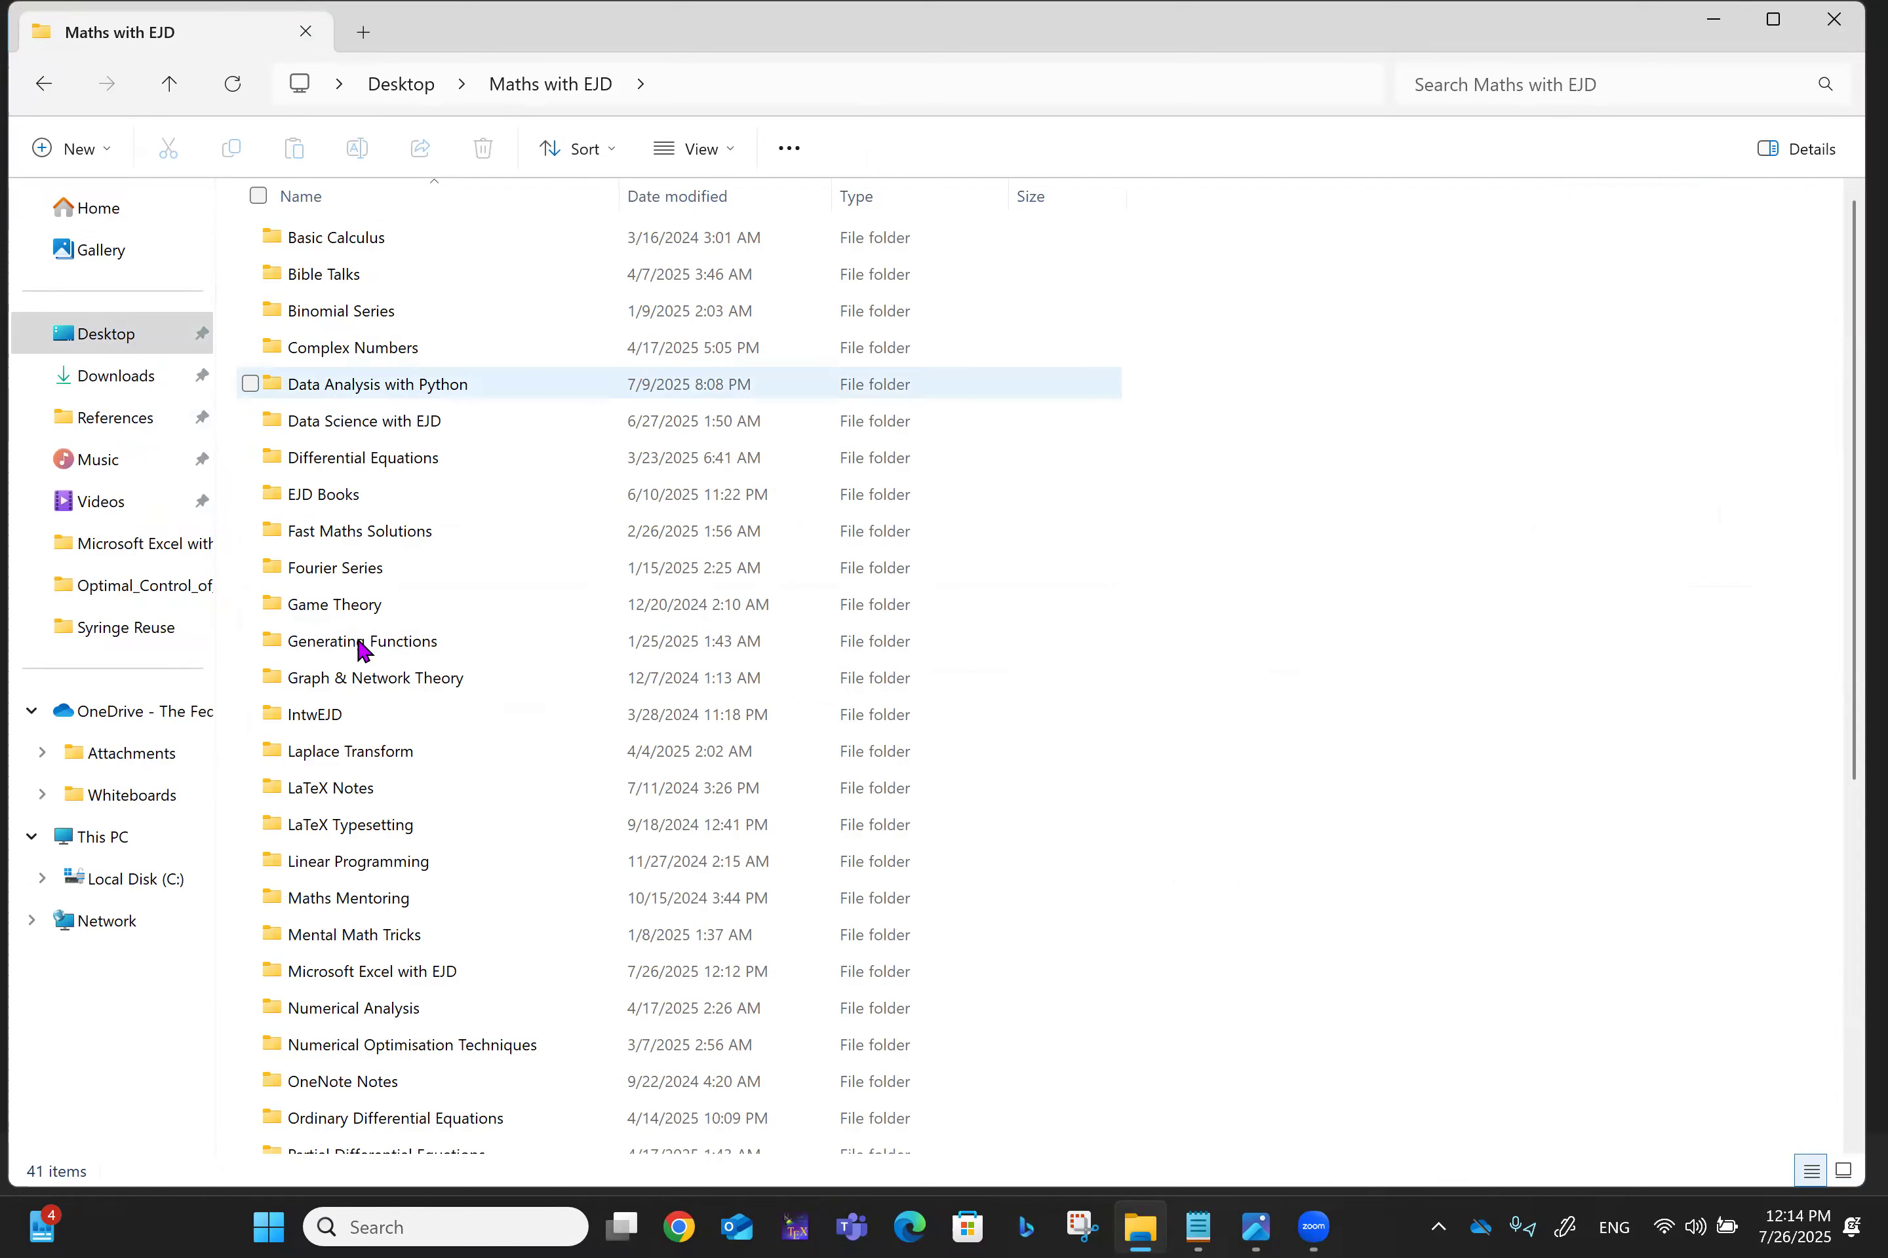
# Step: Open the workbook "34. Linear & Multiple Regression with Analysis ToolPak" from the Microsoft Excel with EJD folder
pyautogui.doubleClick(382, 972)
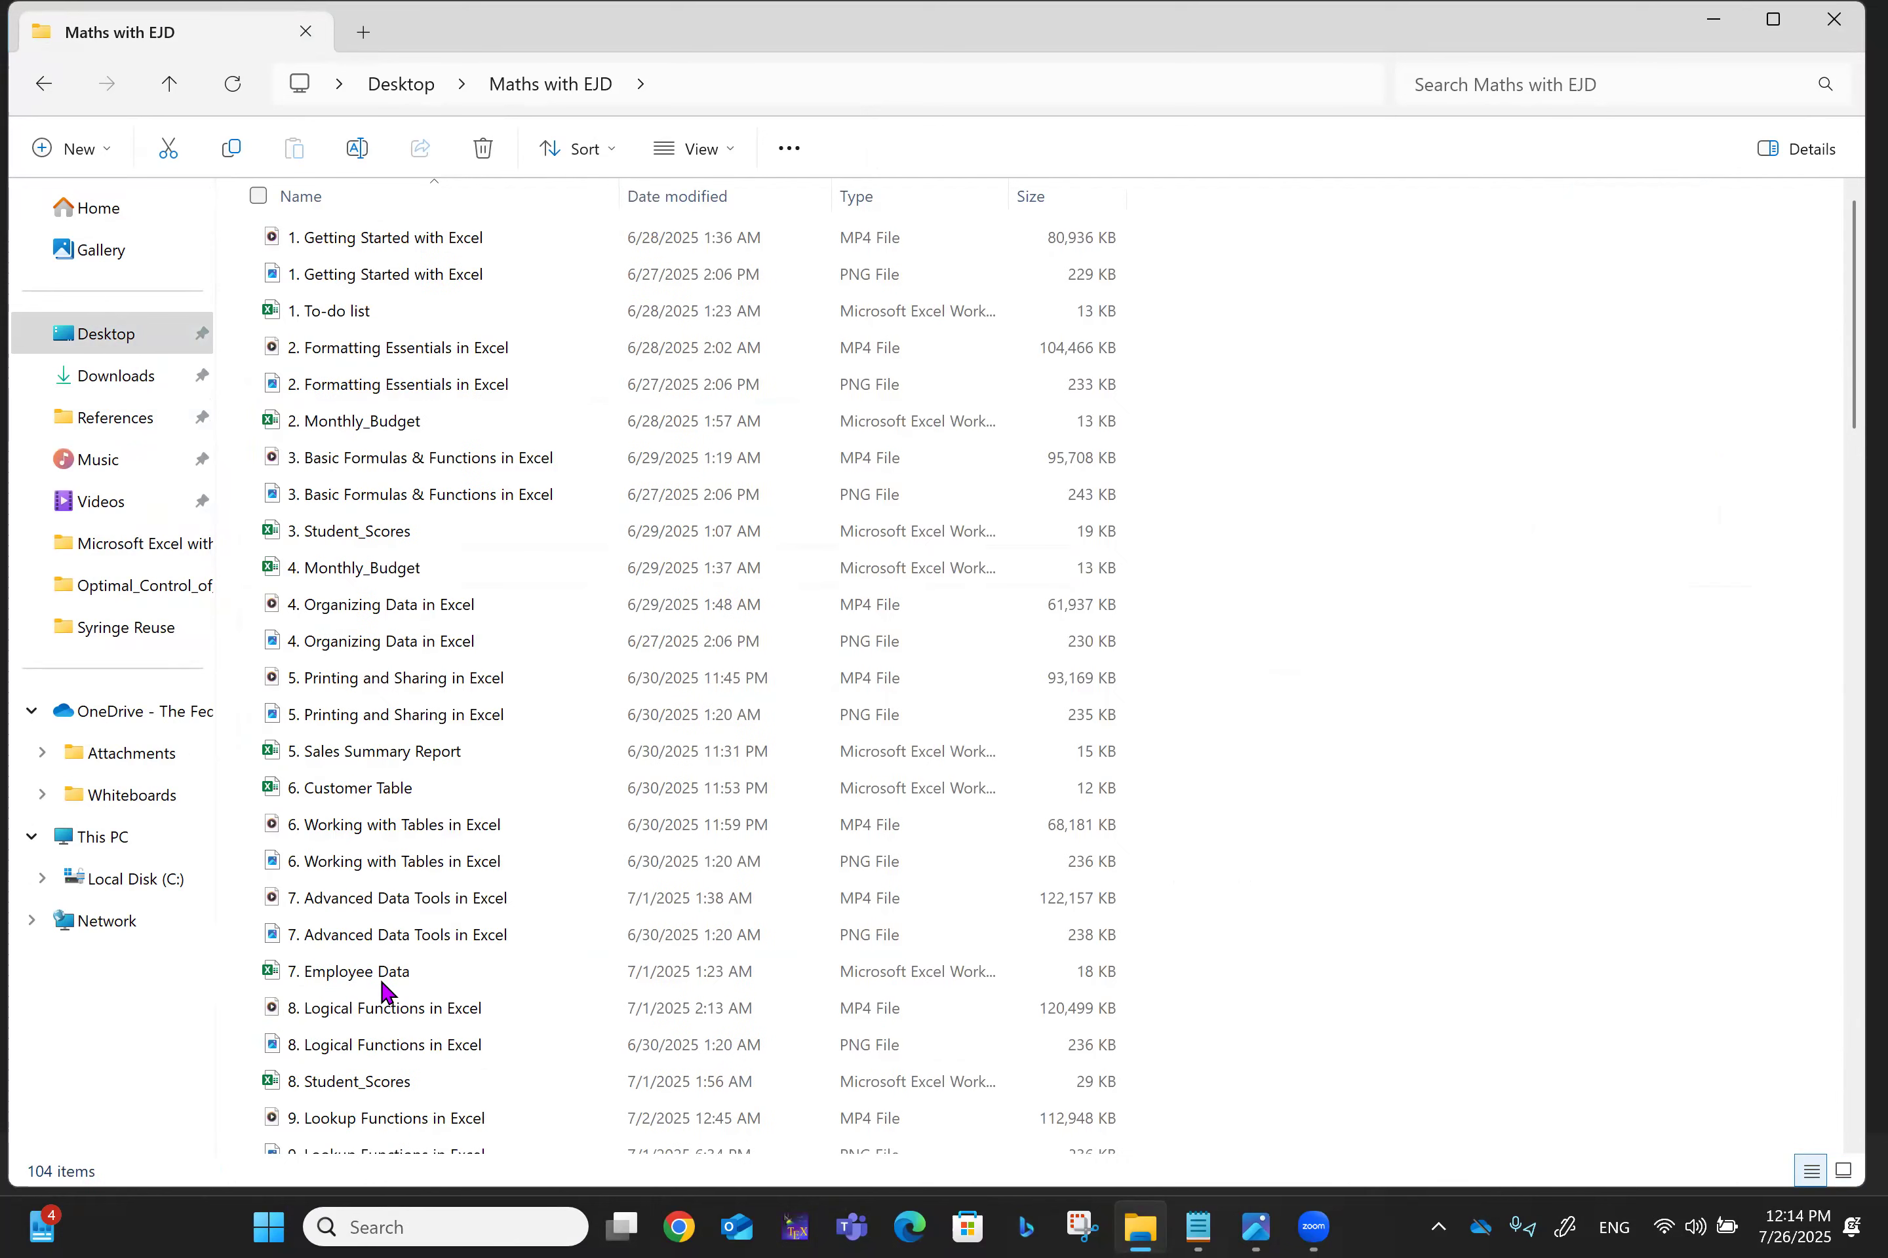
pyautogui.scroll(-15, 382, 983)
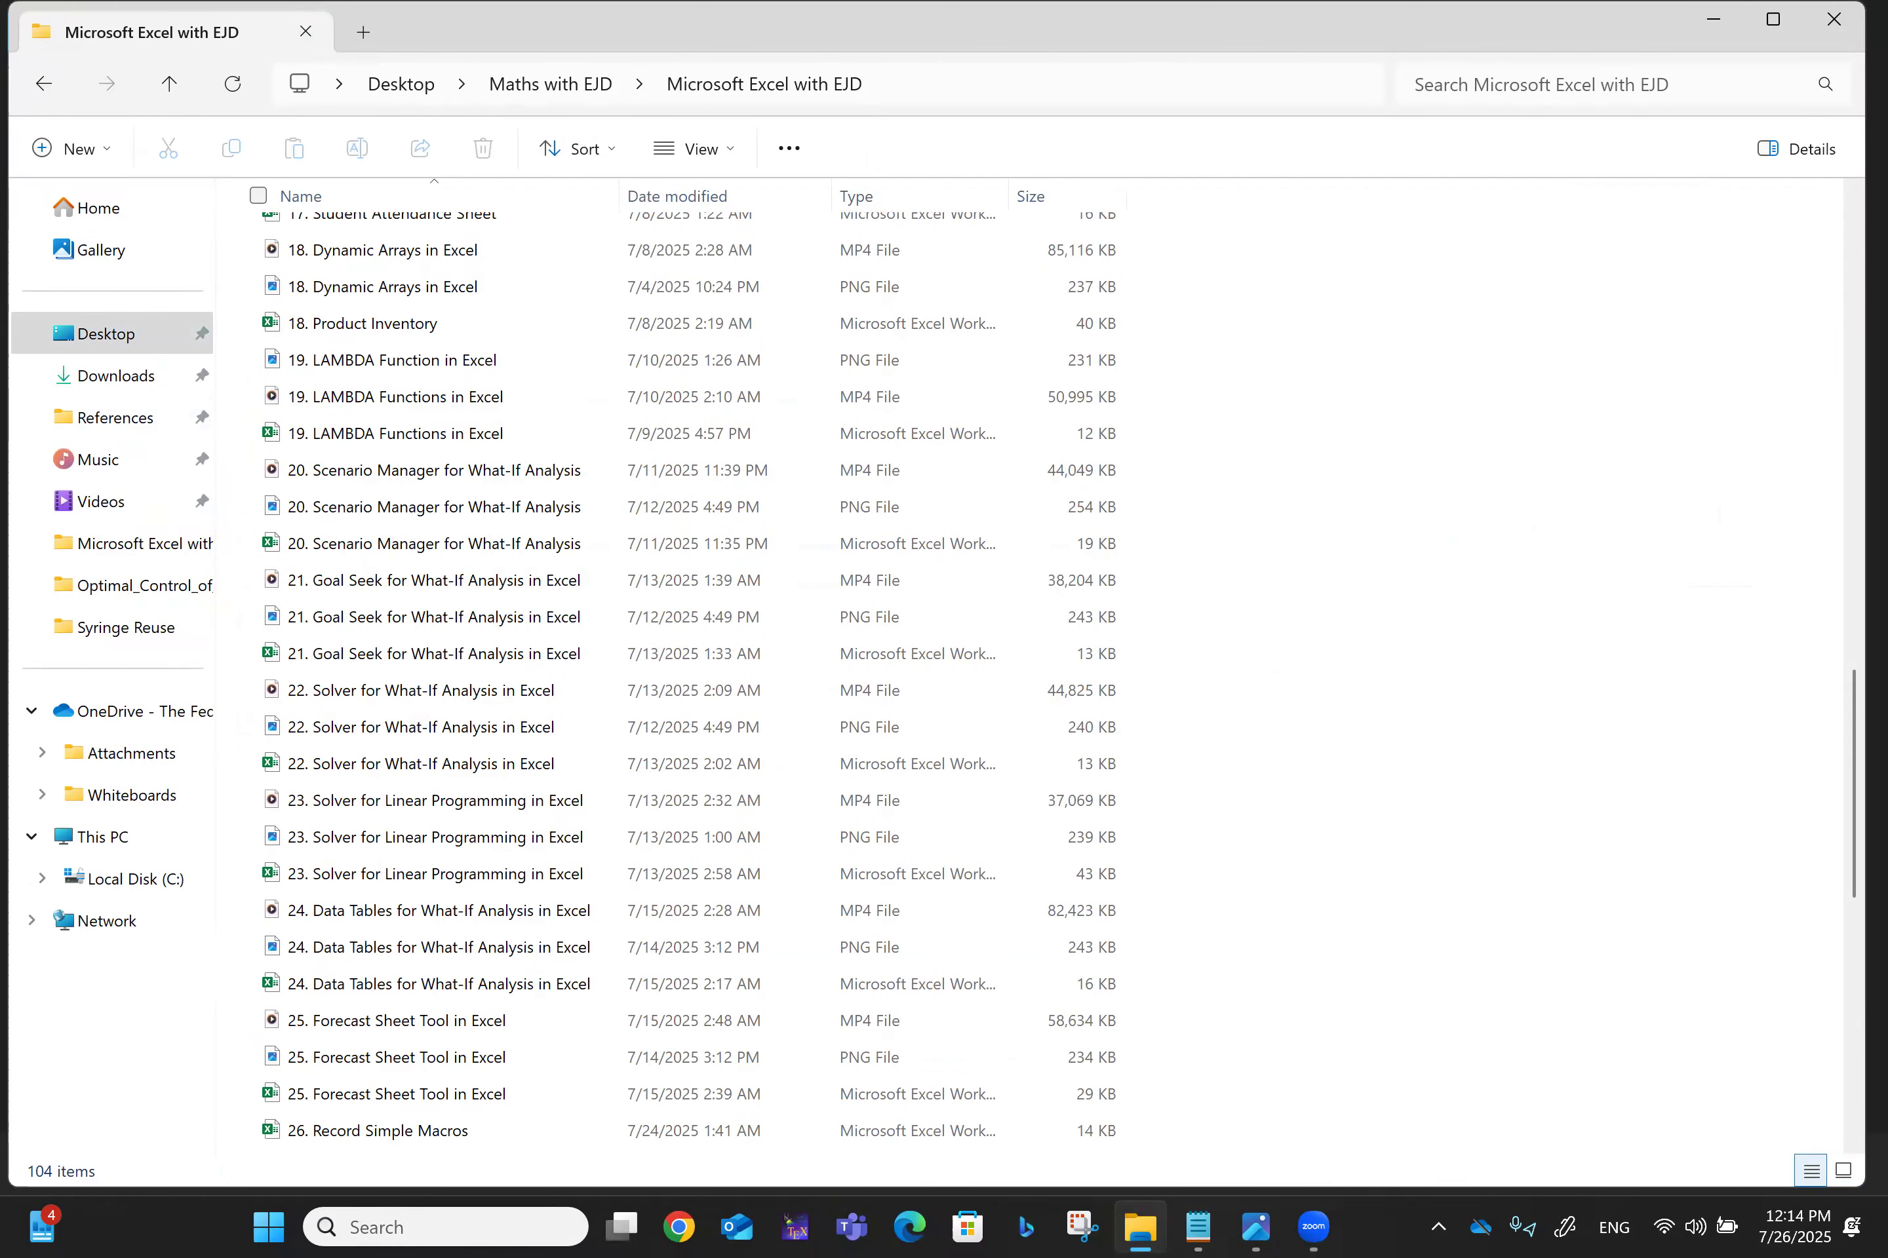
pyautogui.scroll(-9, 382, 984)
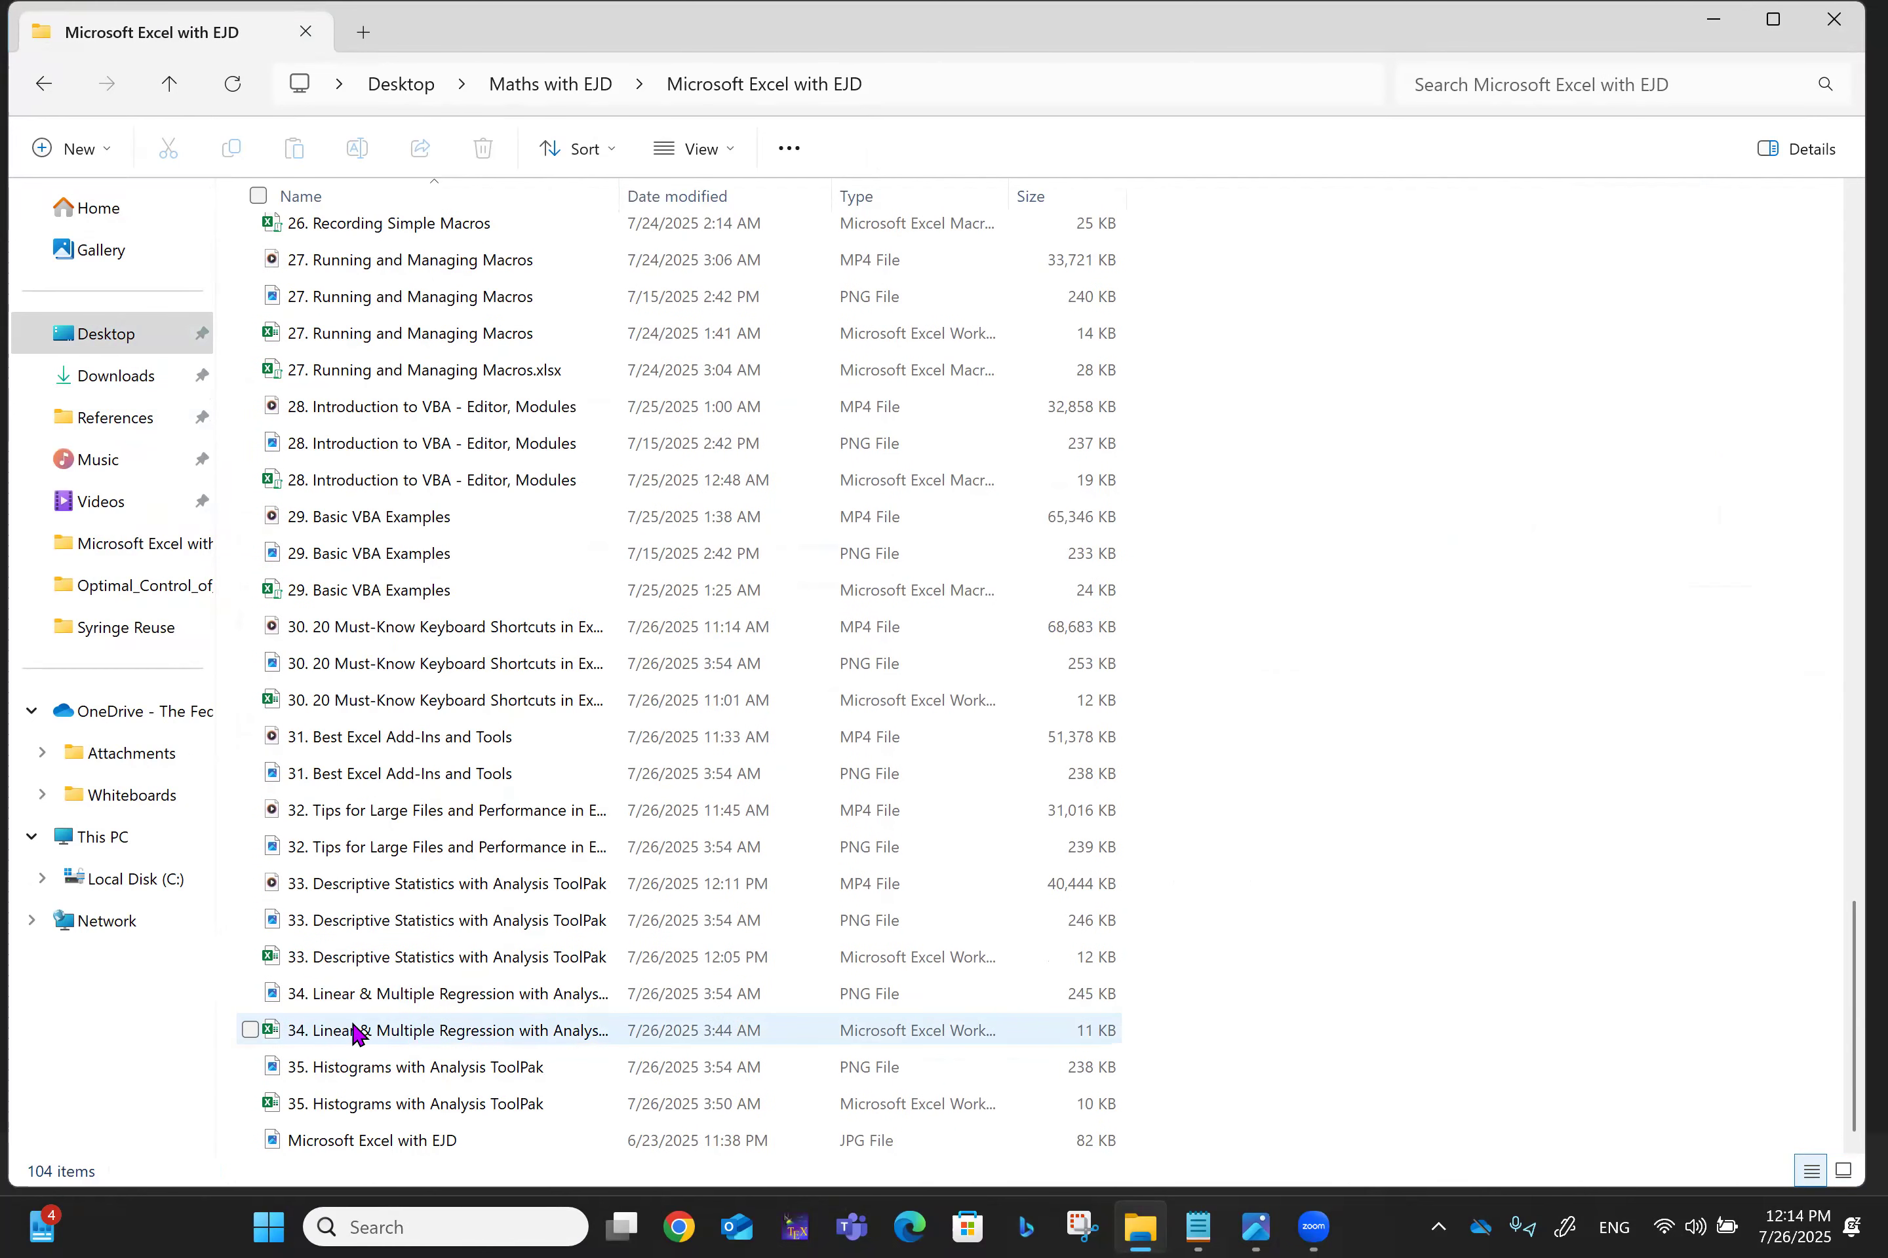
pyautogui.doubleClick(355, 1032)
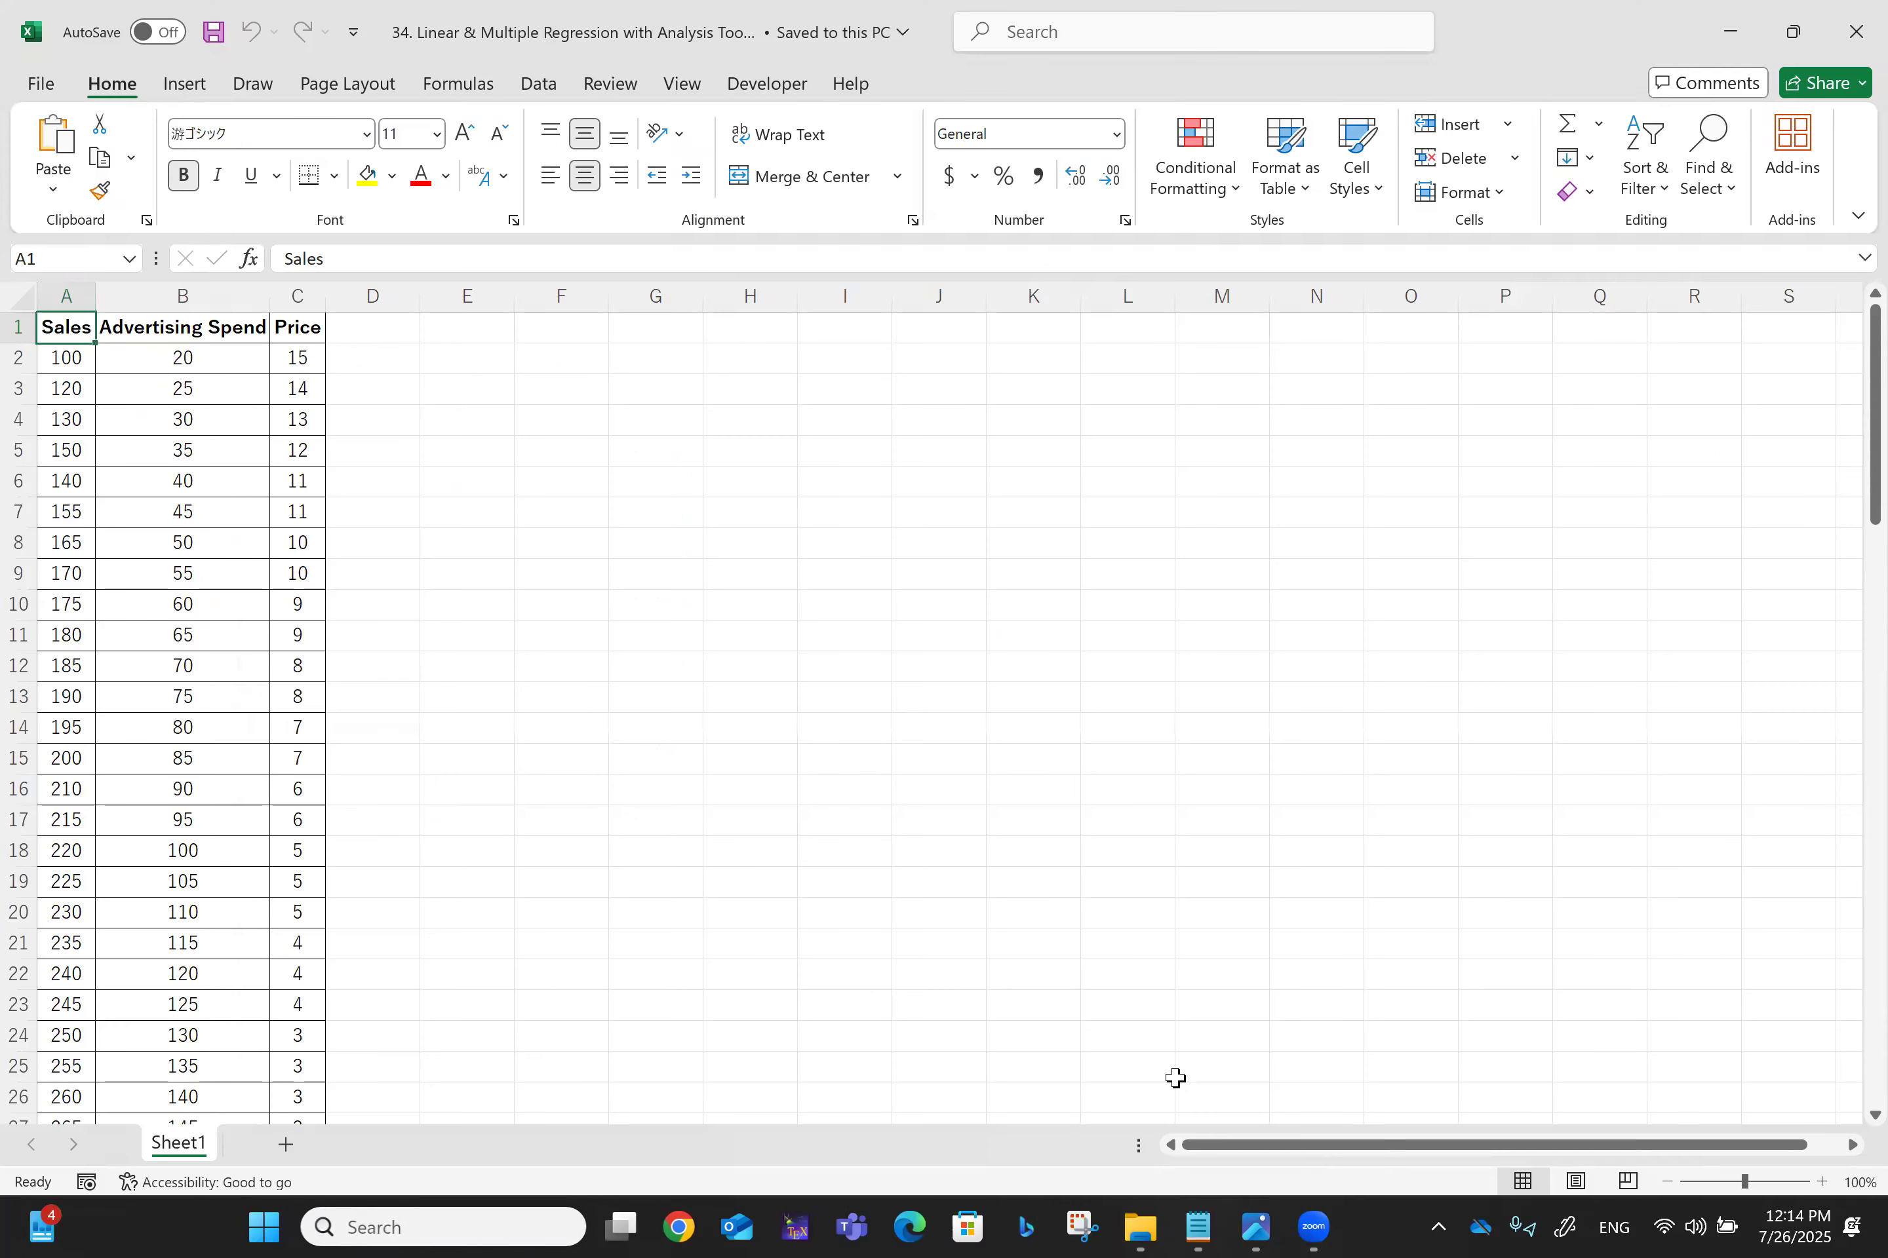
# Step: Examine the values in the Sales column from the first data row to the end, then return to its header
pyautogui.scroll(17, 1176, 1077)
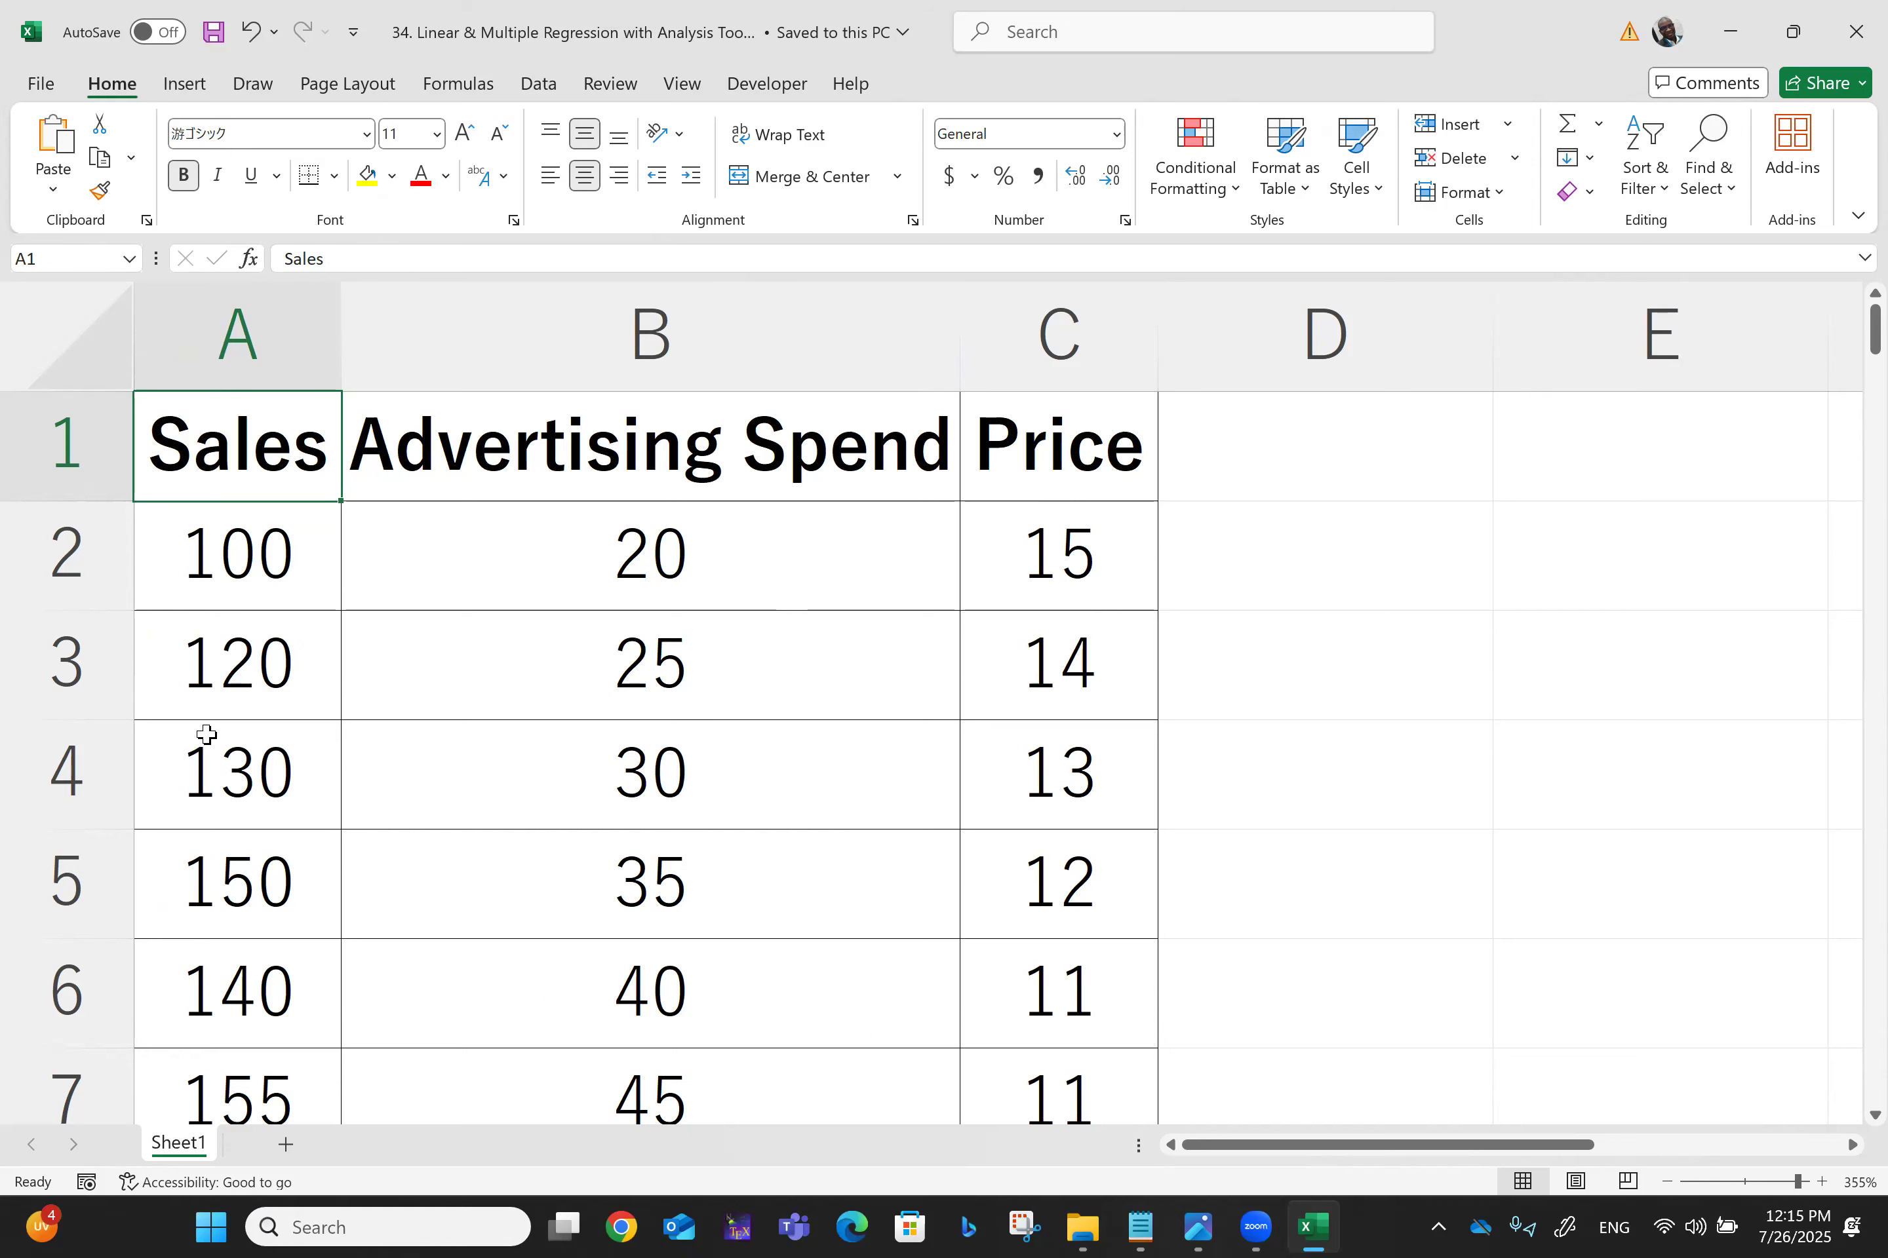
pyautogui.click(223, 550)
pyautogui.press('Down')
pyautogui.press('Down')
pyautogui.press('Down')
pyautogui.press('Down')
pyautogui.press('Down')
pyautogui.press('Down')
pyautogui.press('Down')
pyautogui.press('Down')
pyautogui.press('Down')
pyautogui.press('Down')
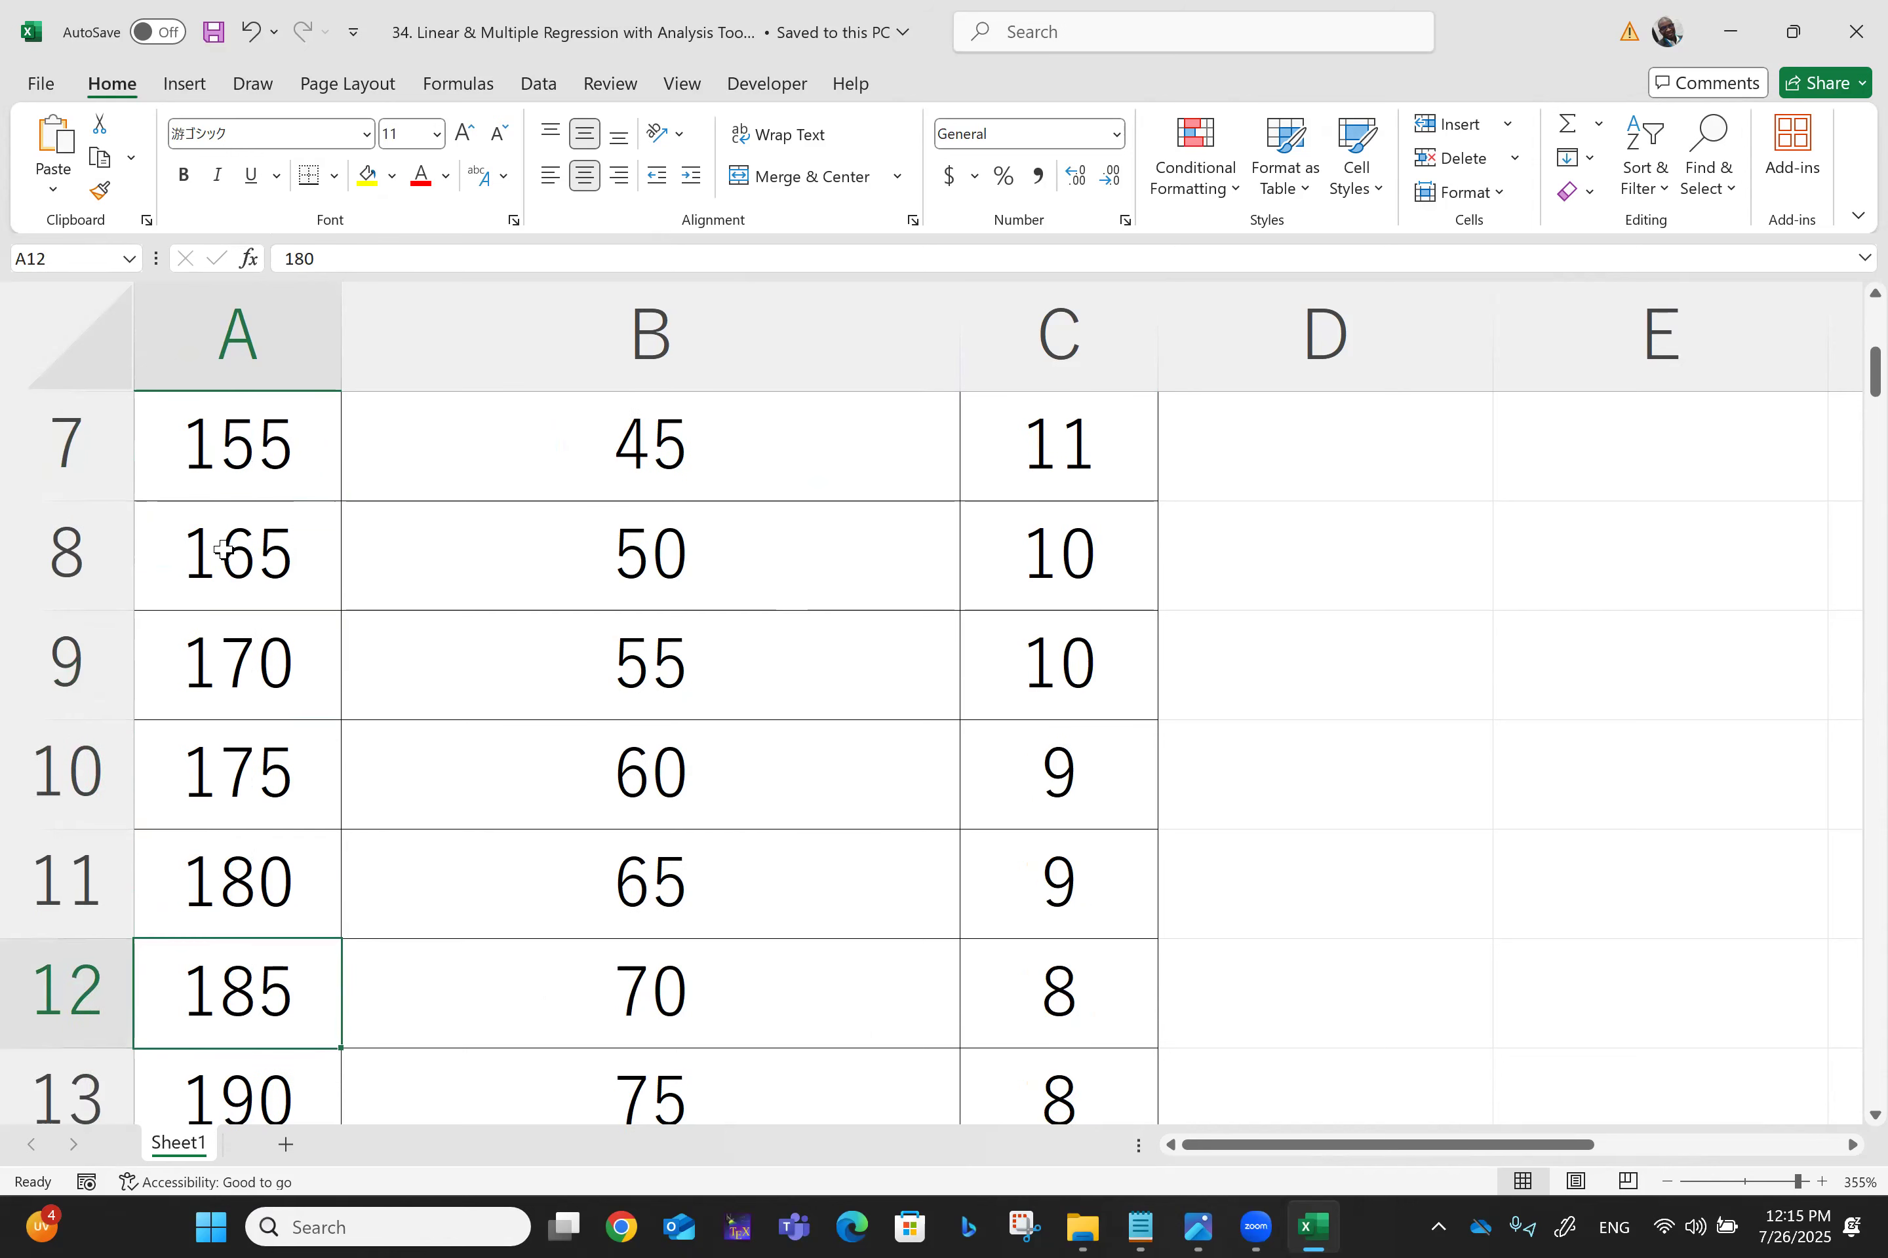
pyautogui.press('Down')
pyautogui.press('Down')
pyautogui.press('Down')
pyautogui.press('Down')
pyautogui.press('Down')
pyautogui.press('Down')
pyautogui.press('Down')
pyautogui.press('Down')
pyautogui.press('Down')
pyautogui.press('Down')
pyautogui.press('Down')
pyautogui.press('Down')
pyautogui.press('Down')
pyautogui.press('Down')
pyautogui.press('Down')
pyautogui.press('Down')
pyautogui.press('Down')
pyautogui.press('Down')
pyautogui.press('Down')
pyautogui.press('Down')
pyautogui.press('Down')
pyautogui.press('Down')
pyautogui.press('Down')
pyautogui.press('Down')
pyautogui.press('Down')
pyautogui.press('Down')
pyautogui.press('Down')
pyautogui.press('Down')
pyautogui.press('Down')
pyautogui.press('Down')
pyautogui.press('Down')
pyautogui.press('Down')
pyautogui.press('Down')
pyautogui.press('Down')
pyautogui.press('Down')
pyautogui.press('Down')
pyautogui.press('Down')
pyautogui.press('Down')
pyautogui.press('Down')
pyautogui.press('Down')
pyautogui.press('Up')
pyautogui.press('Up')
pyautogui.press('Up')
pyautogui.press('Up')
pyautogui.press('Up')
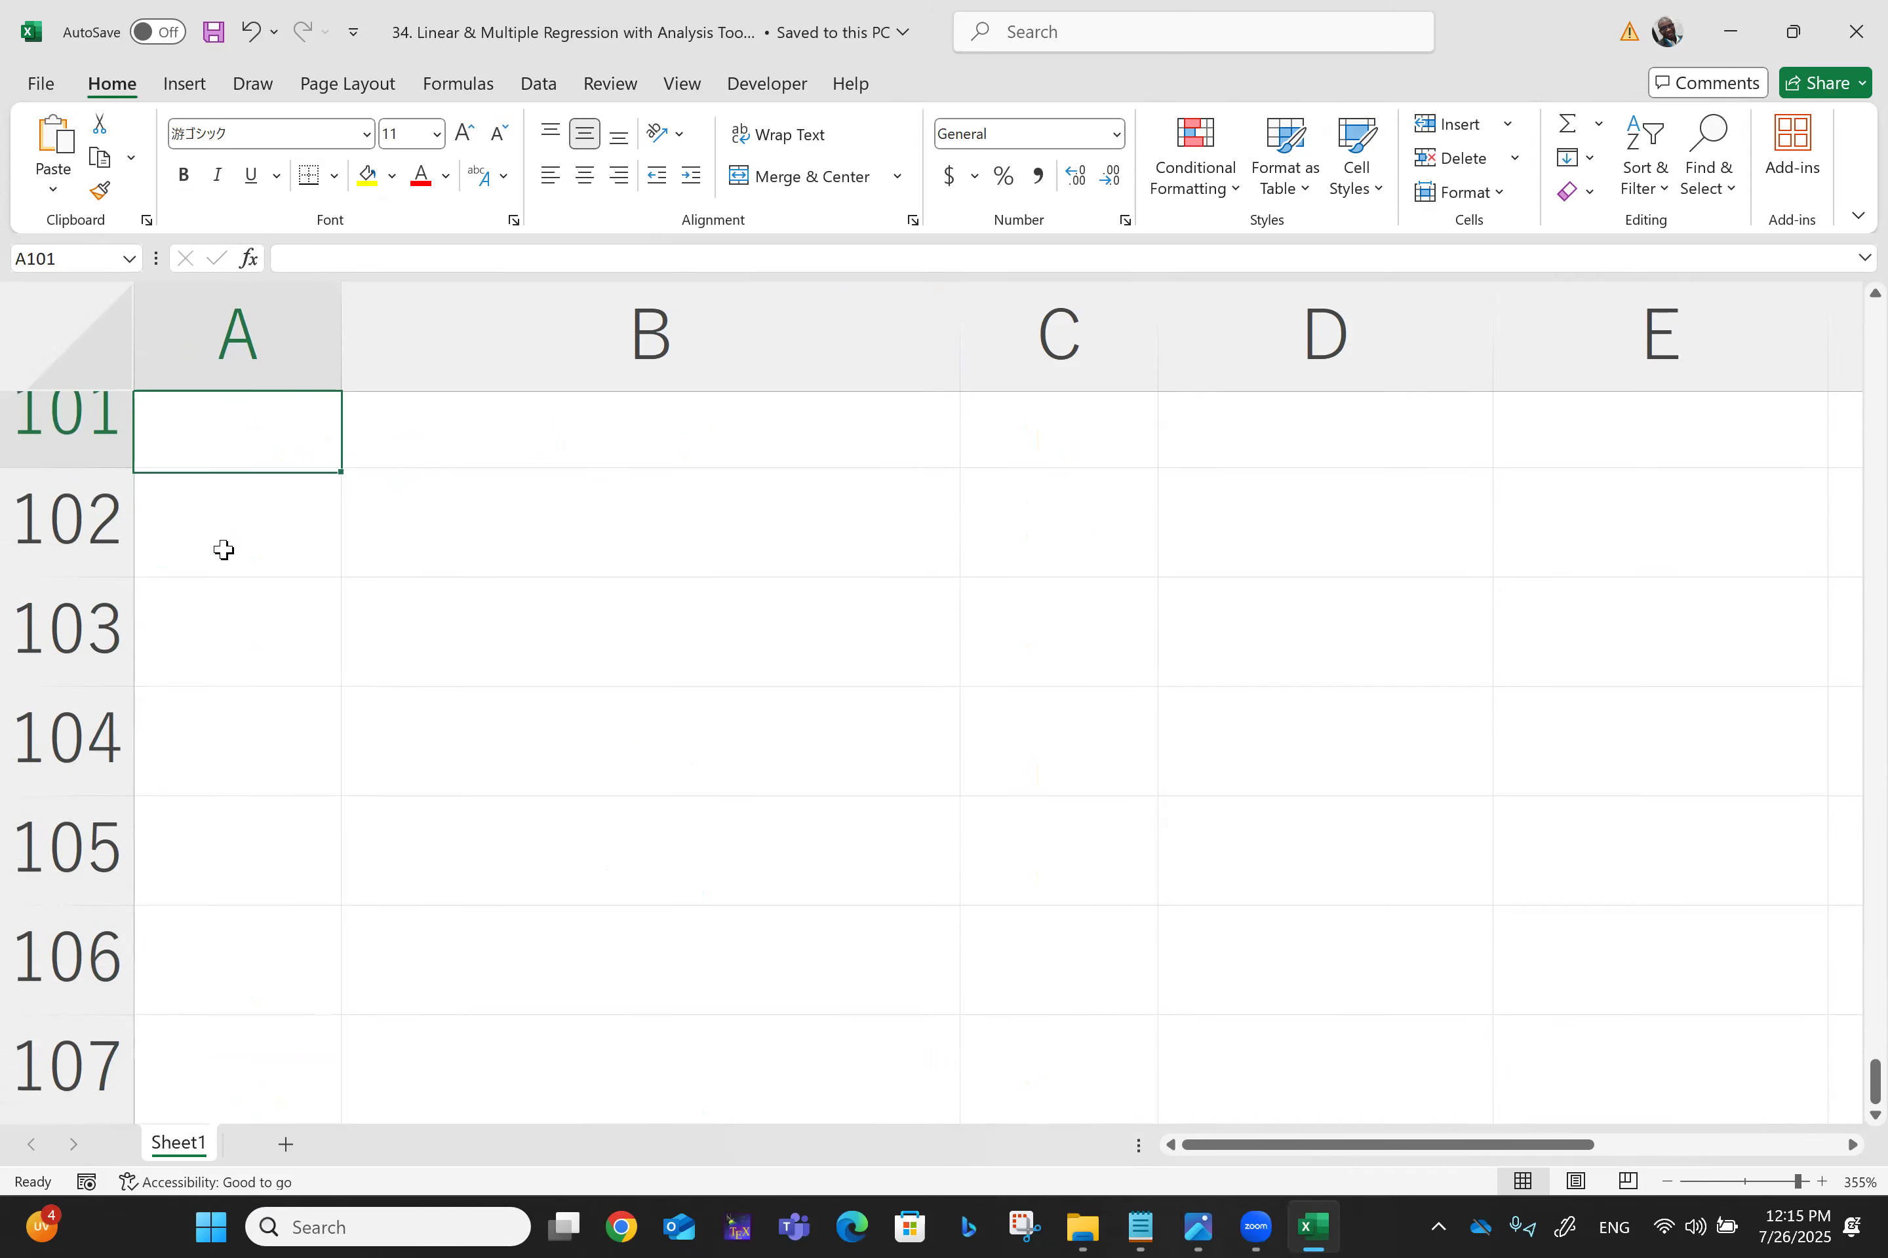
pyautogui.press('Up')
pyautogui.press('Up')
pyautogui.press('Up')
pyautogui.press('Up')
pyautogui.press('Up')
pyautogui.press('Up')
pyautogui.press('Up')
pyautogui.press('Up')
pyautogui.press('Up')
pyautogui.press('Up')
pyautogui.press('Up')
pyautogui.press('Up')
pyautogui.press('Up')
pyautogui.press('Up')
pyautogui.press('Up')
pyautogui.press('Up')
pyautogui.press('Up')
pyautogui.press('Up')
pyautogui.press('Up')
pyautogui.press('Up')
pyautogui.press('Up')
pyautogui.press('Up')
pyautogui.press('Up')
pyautogui.press('Up')
pyautogui.press('Up')
pyautogui.press('Up')
pyautogui.press('Up')
pyautogui.press('Up')
pyautogui.press('Up')
pyautogui.press('Up')
pyautogui.press('Up')
pyautogui.press('Up')
pyautogui.press('Up')
pyautogui.press('Up')
pyautogui.press('Up')
pyautogui.press('Up')
pyautogui.press('Up')
pyautogui.press('Up')
pyautogui.press('Up')
pyautogui.press('Up')
# Step: Compare the Advertising Spend values with the matching Sales values in rows 2 to 4
pyautogui.press('Right')
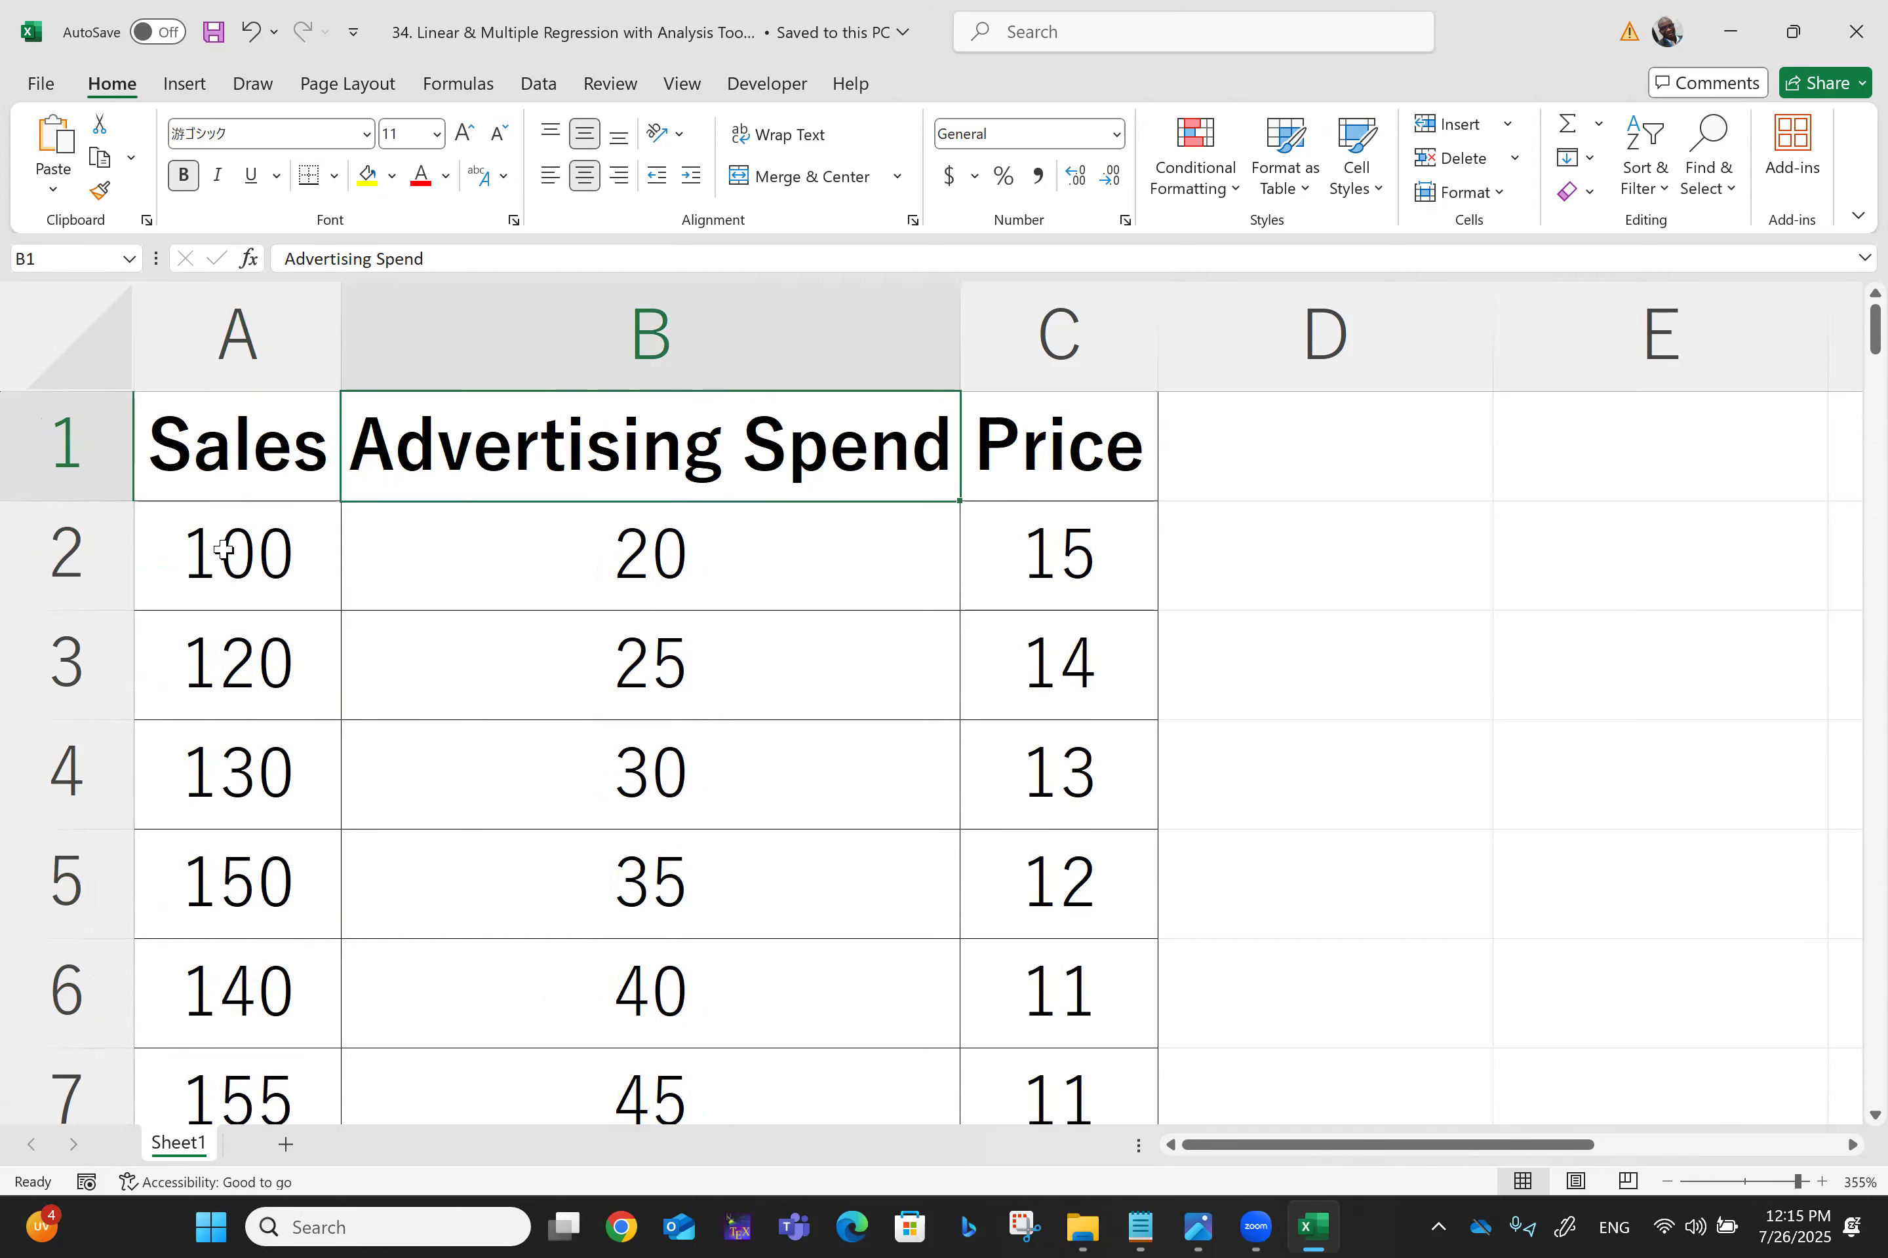
pyautogui.press('Down')
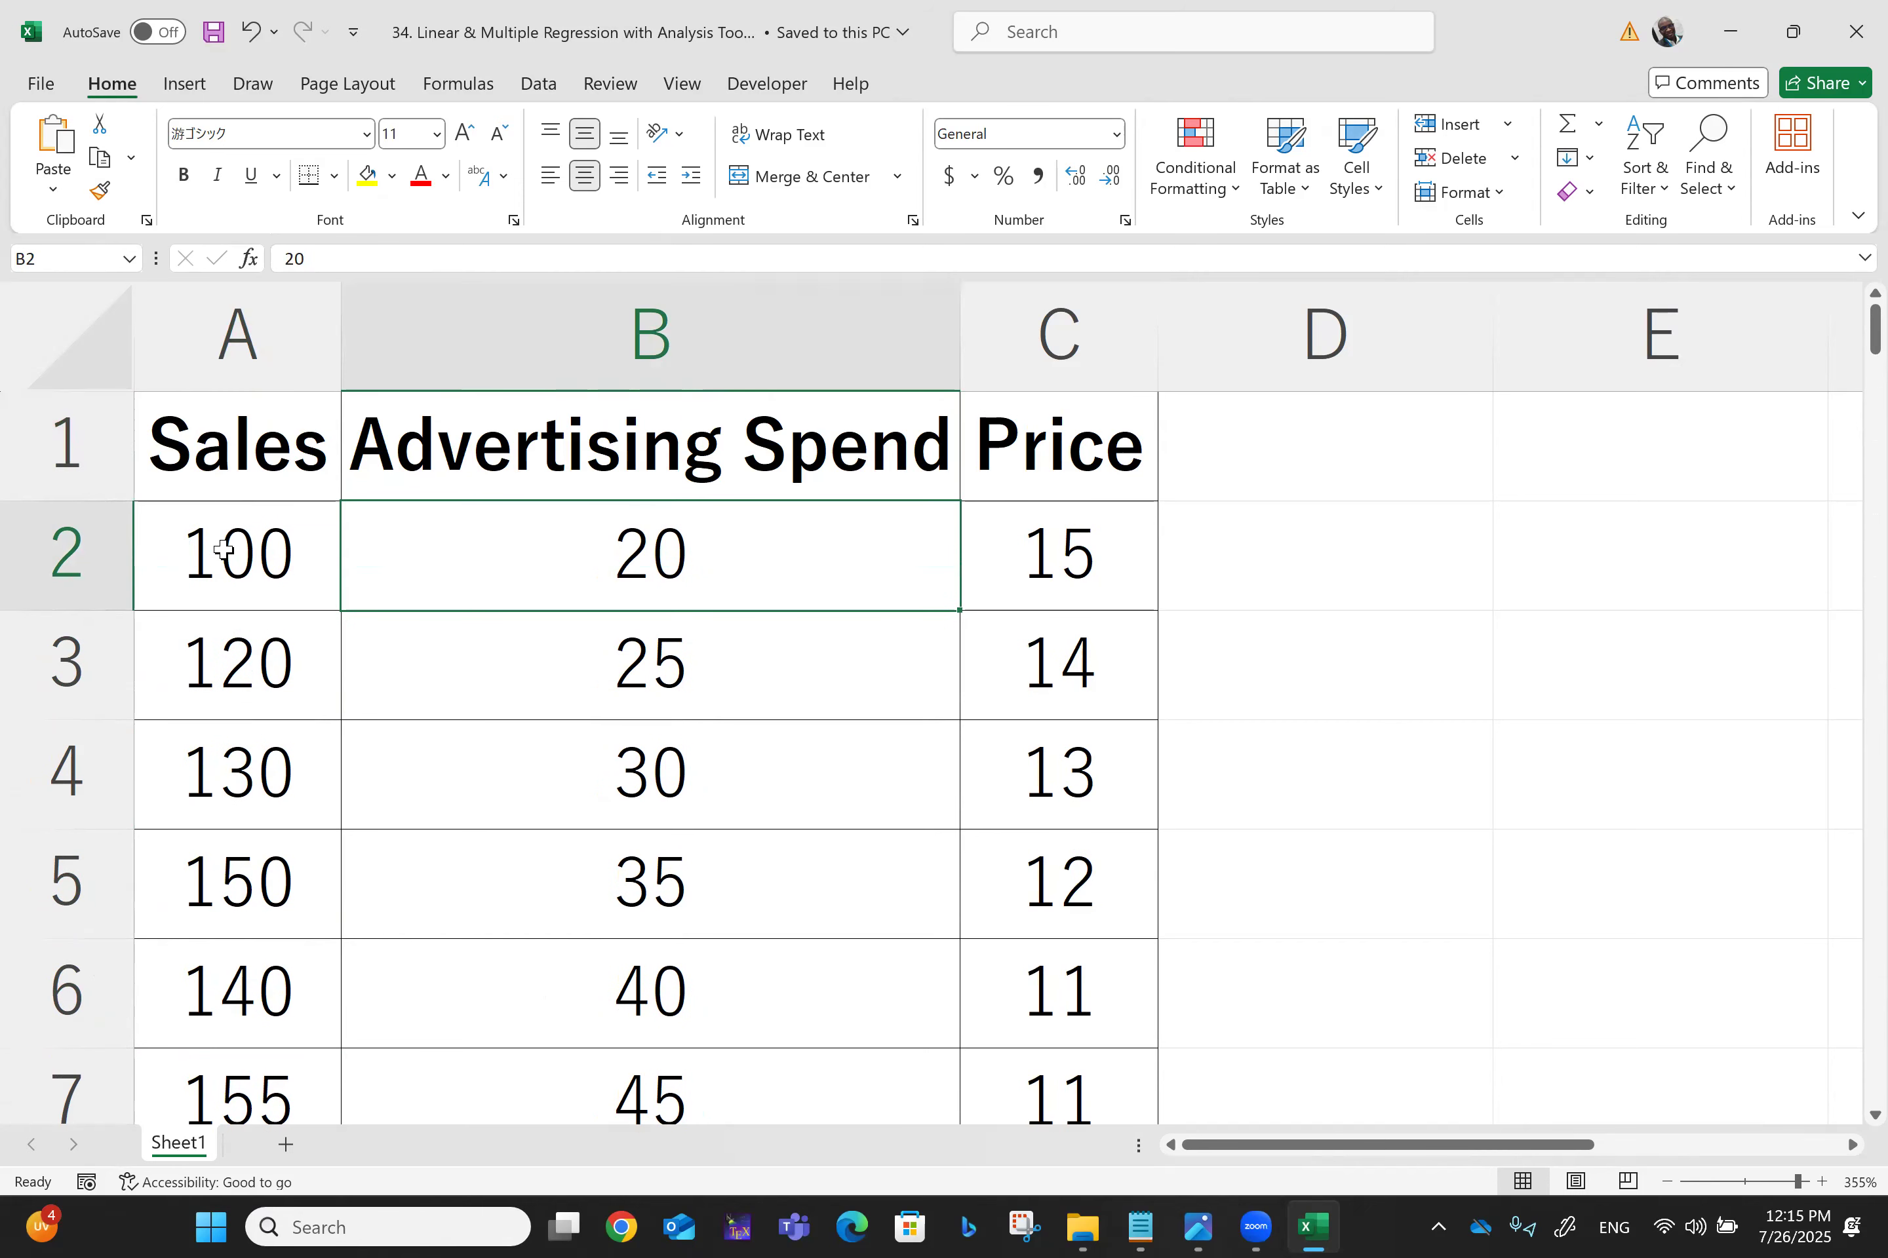
pyautogui.press('Left')
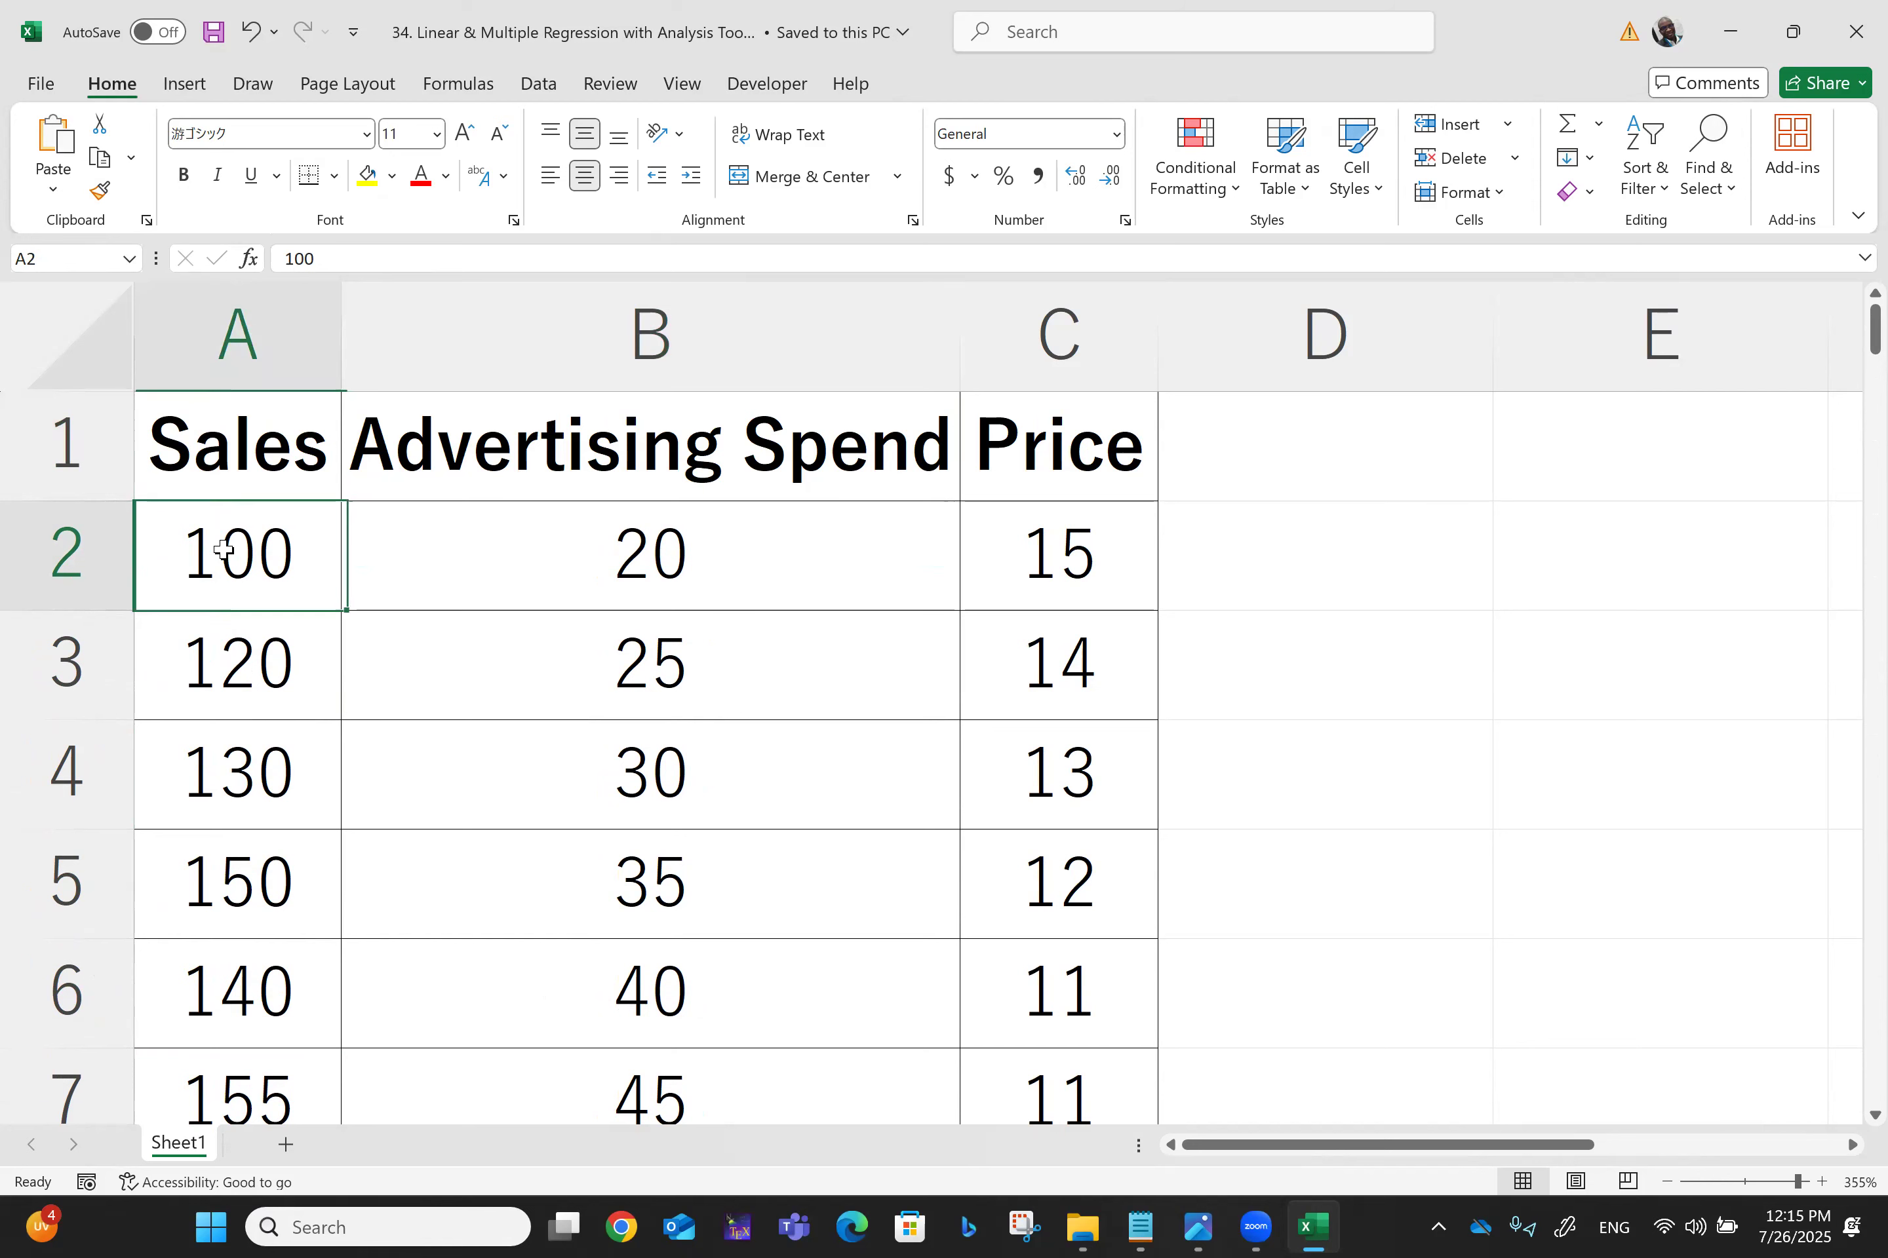
pyautogui.press('Right')
pyautogui.press('Down')
pyautogui.press('Left')
pyautogui.press('Right')
pyautogui.press('Down')
pyautogui.press('Left')
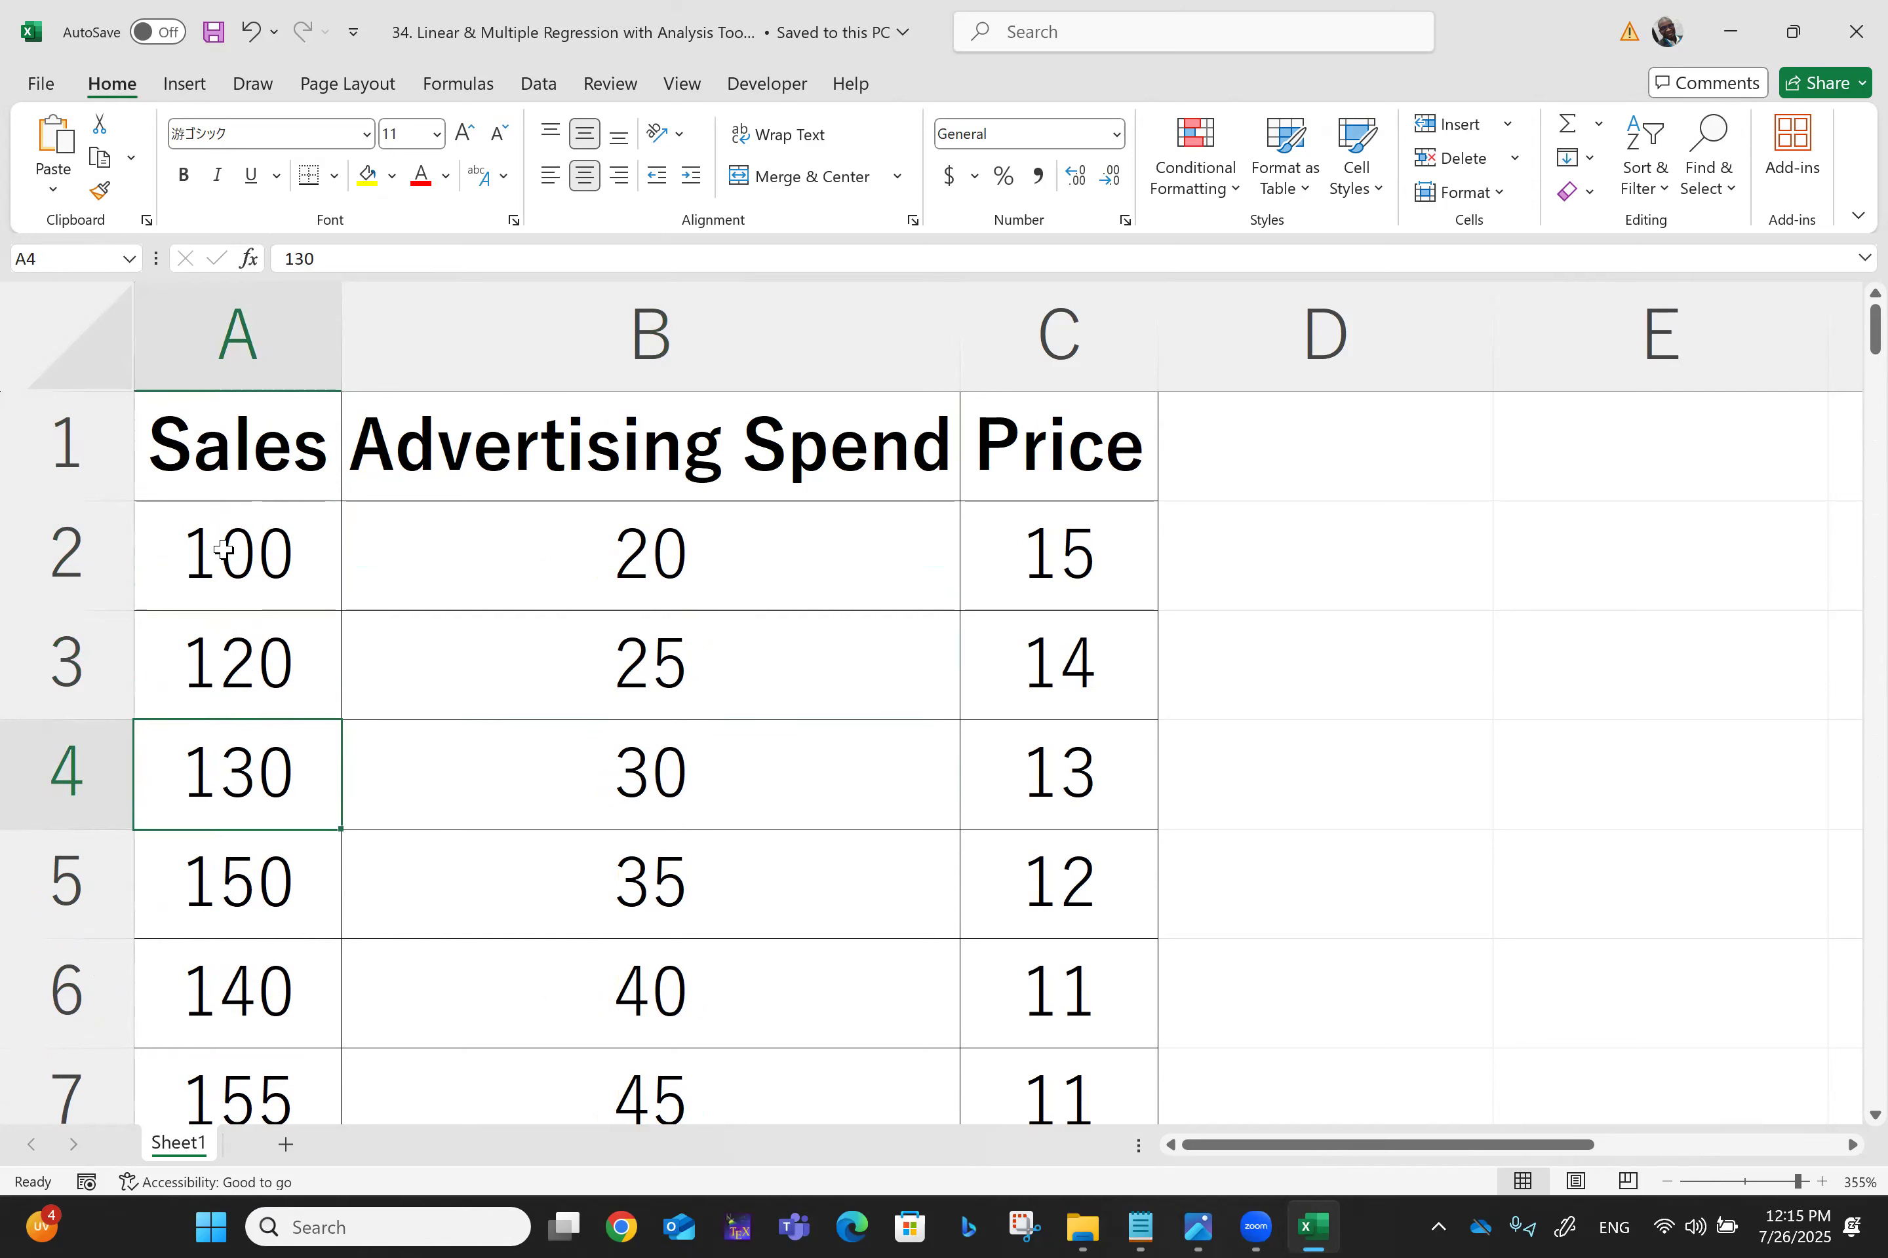
pyautogui.press('Right')
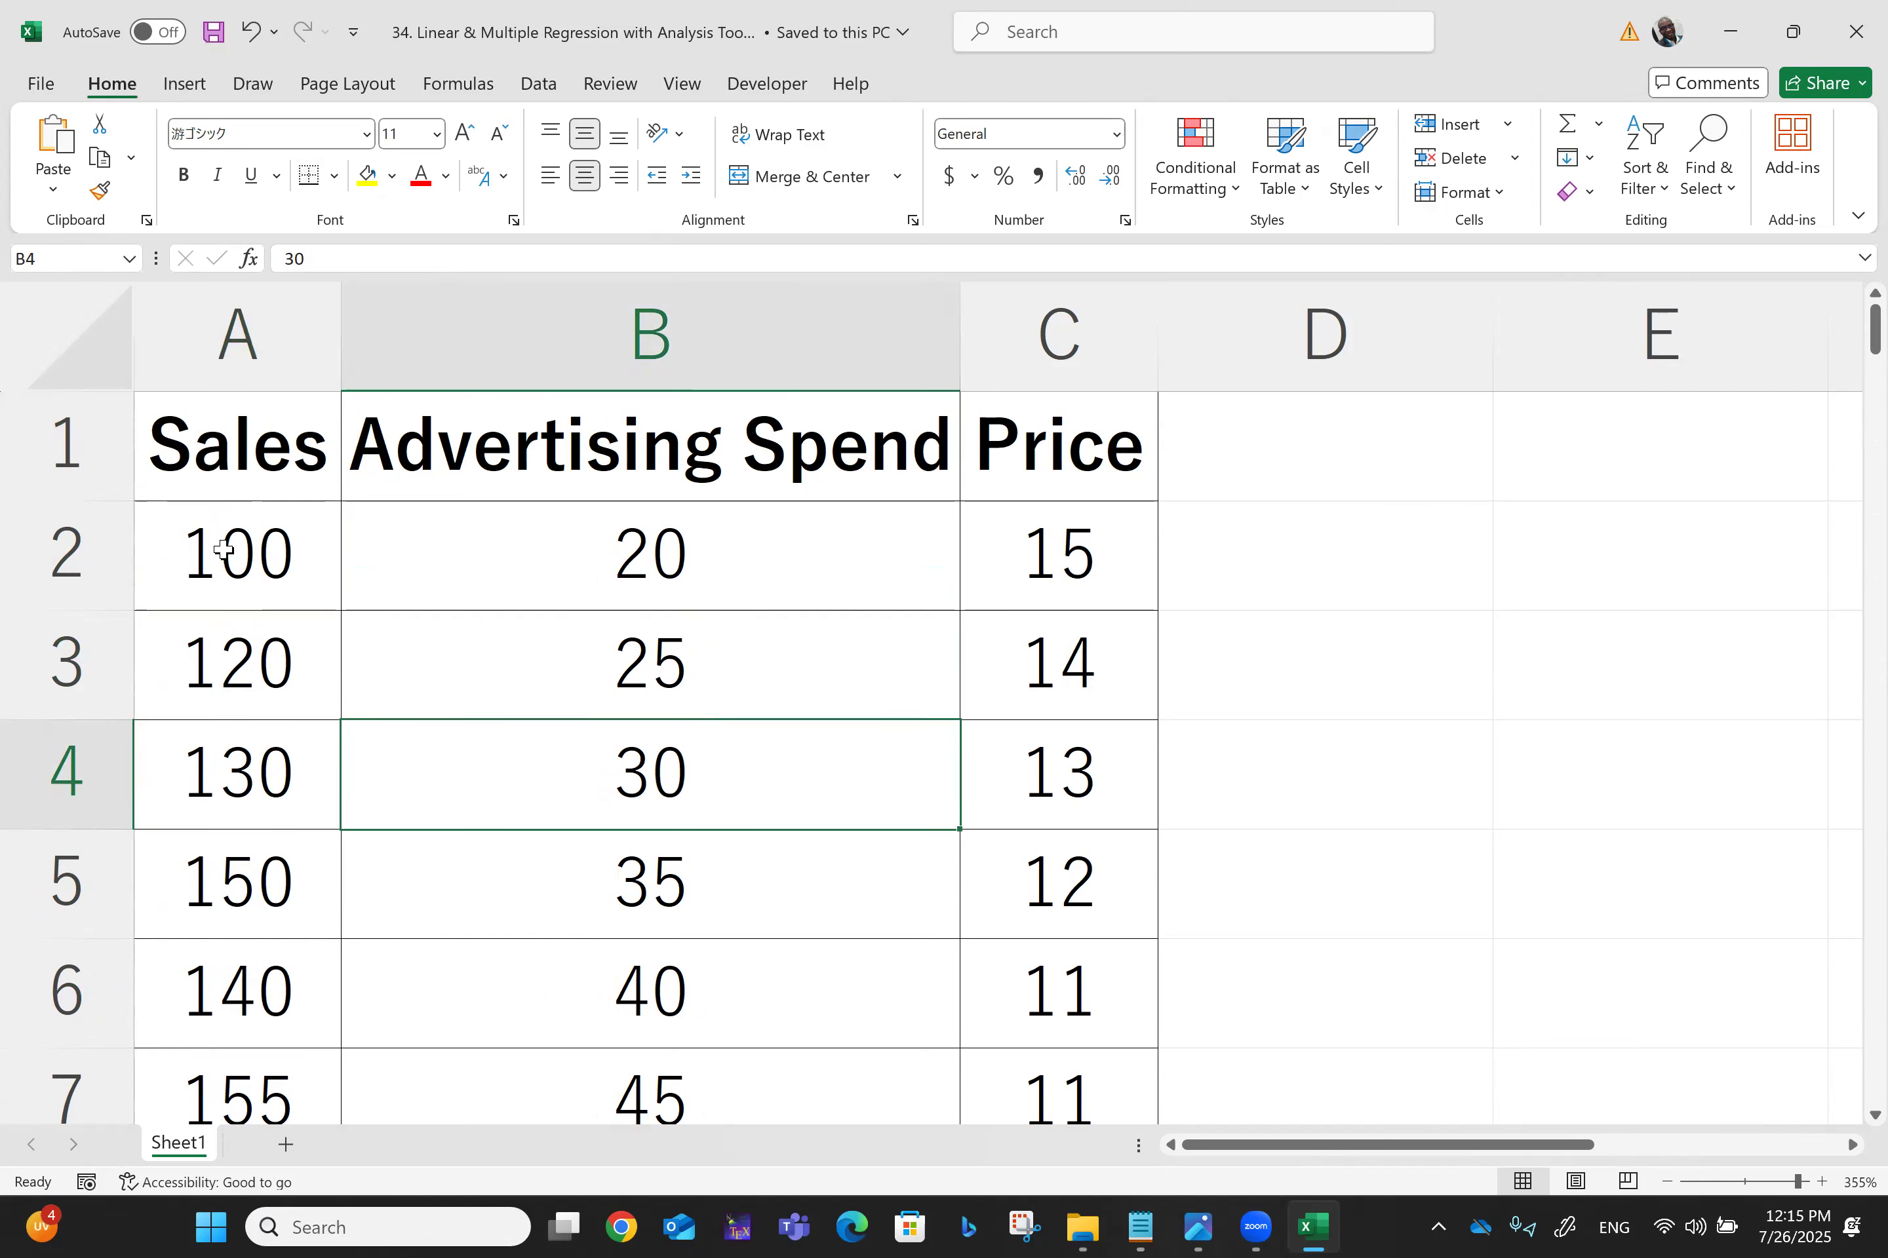
# Step: Examine the Price values alongside Advertising Spend and Sales in rows 2 and 3, and review the column headers
pyautogui.press('Up')
pyautogui.press('Up')
pyautogui.press('Right')
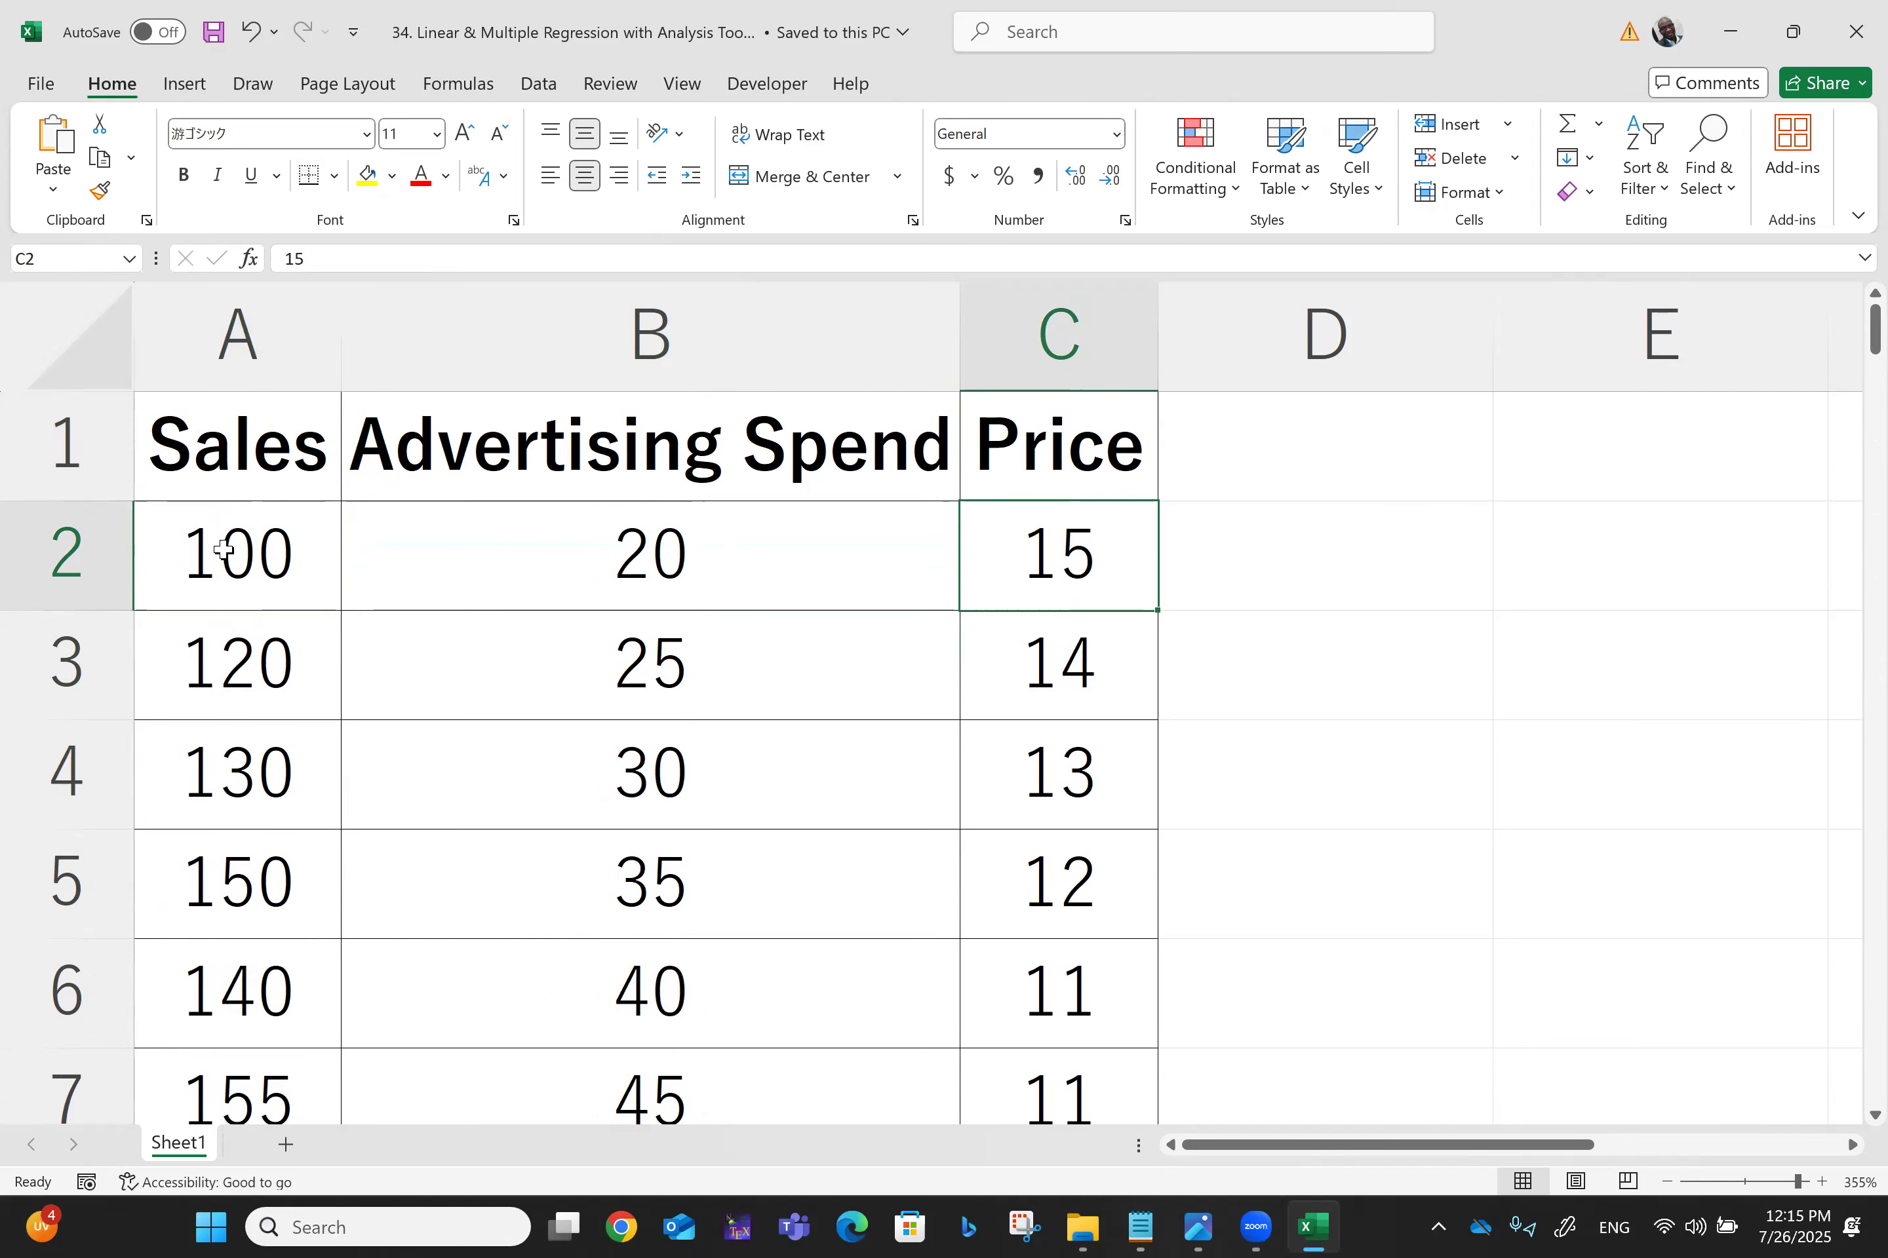
pyautogui.press('Left')
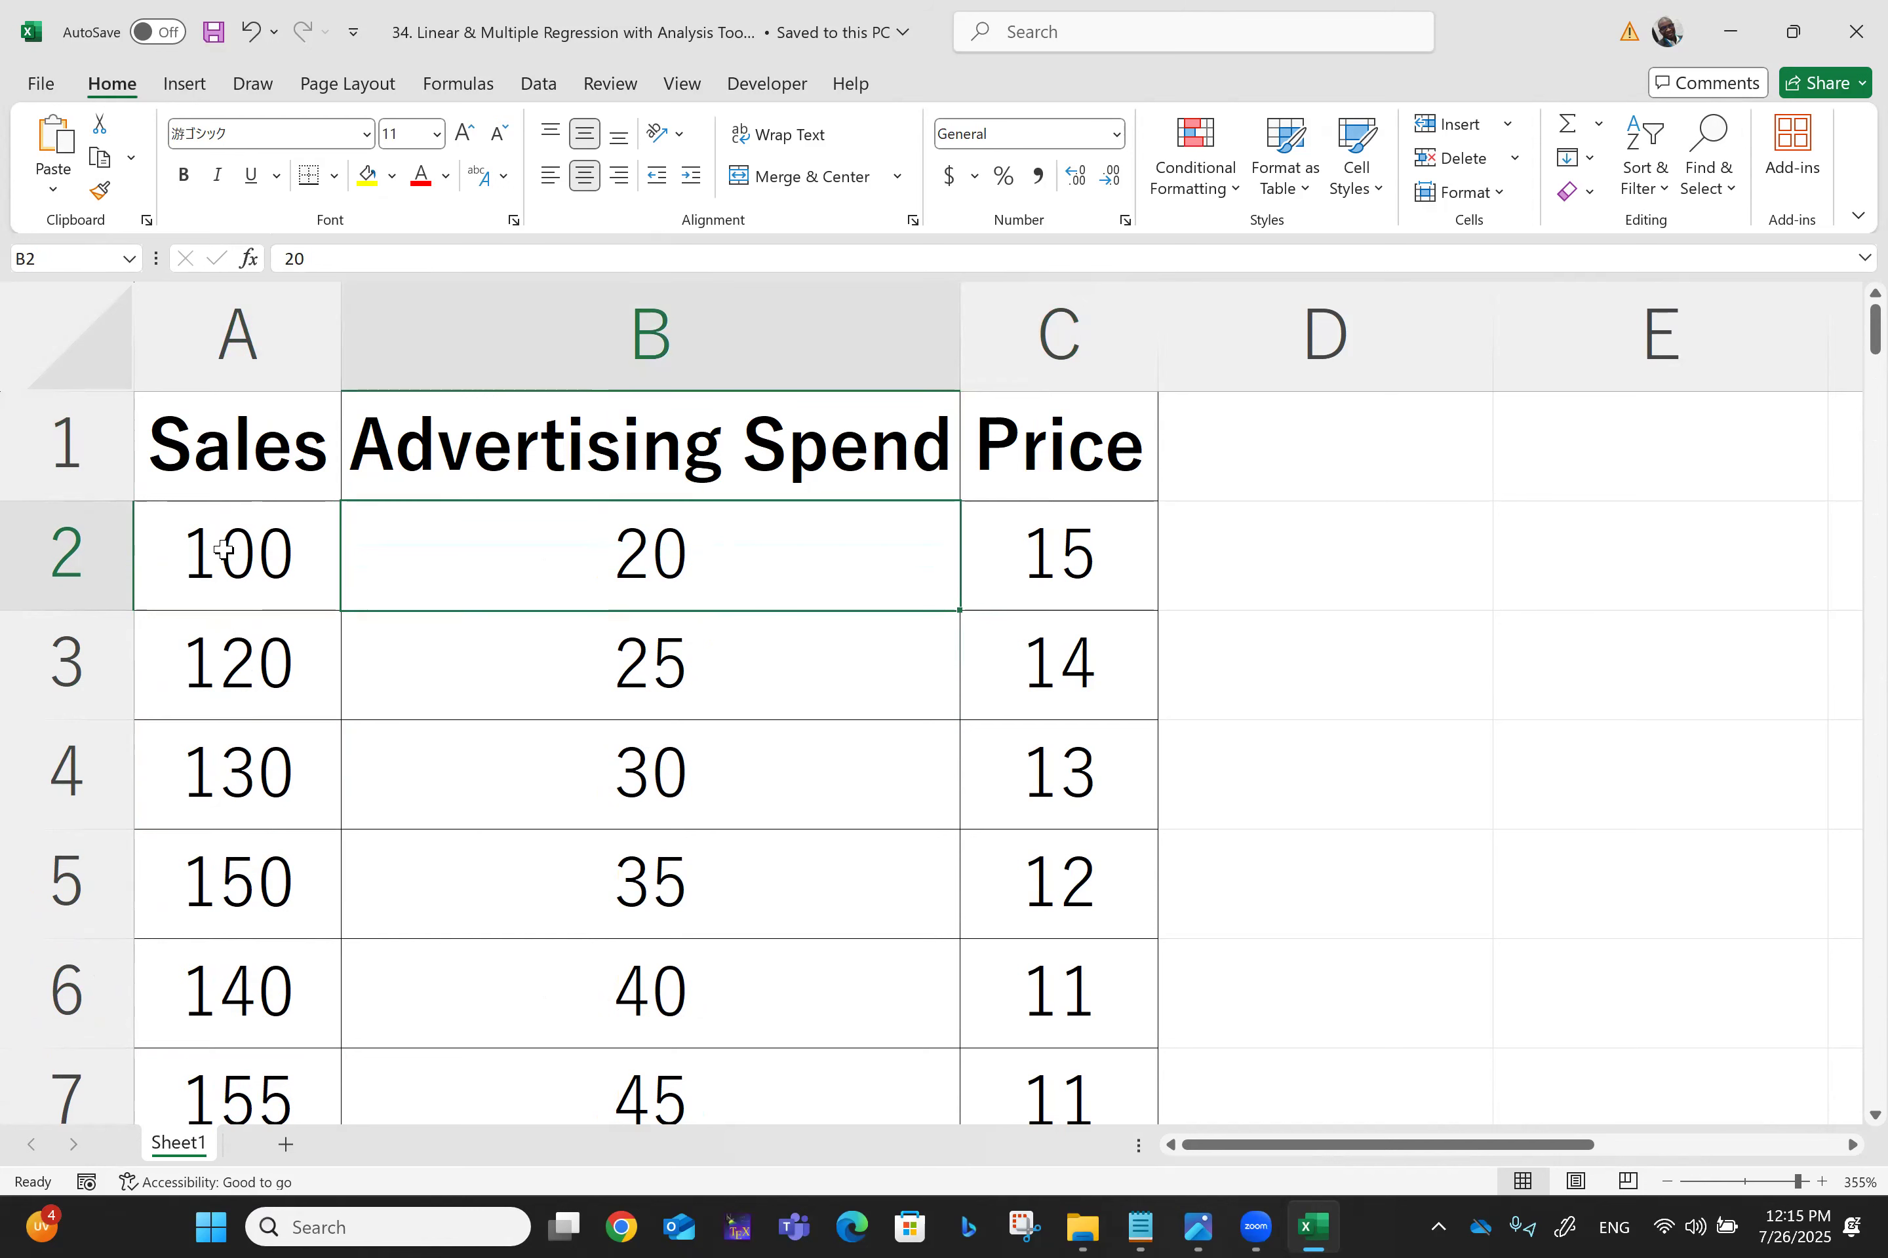
pyautogui.press('Right')
pyautogui.press('Down')
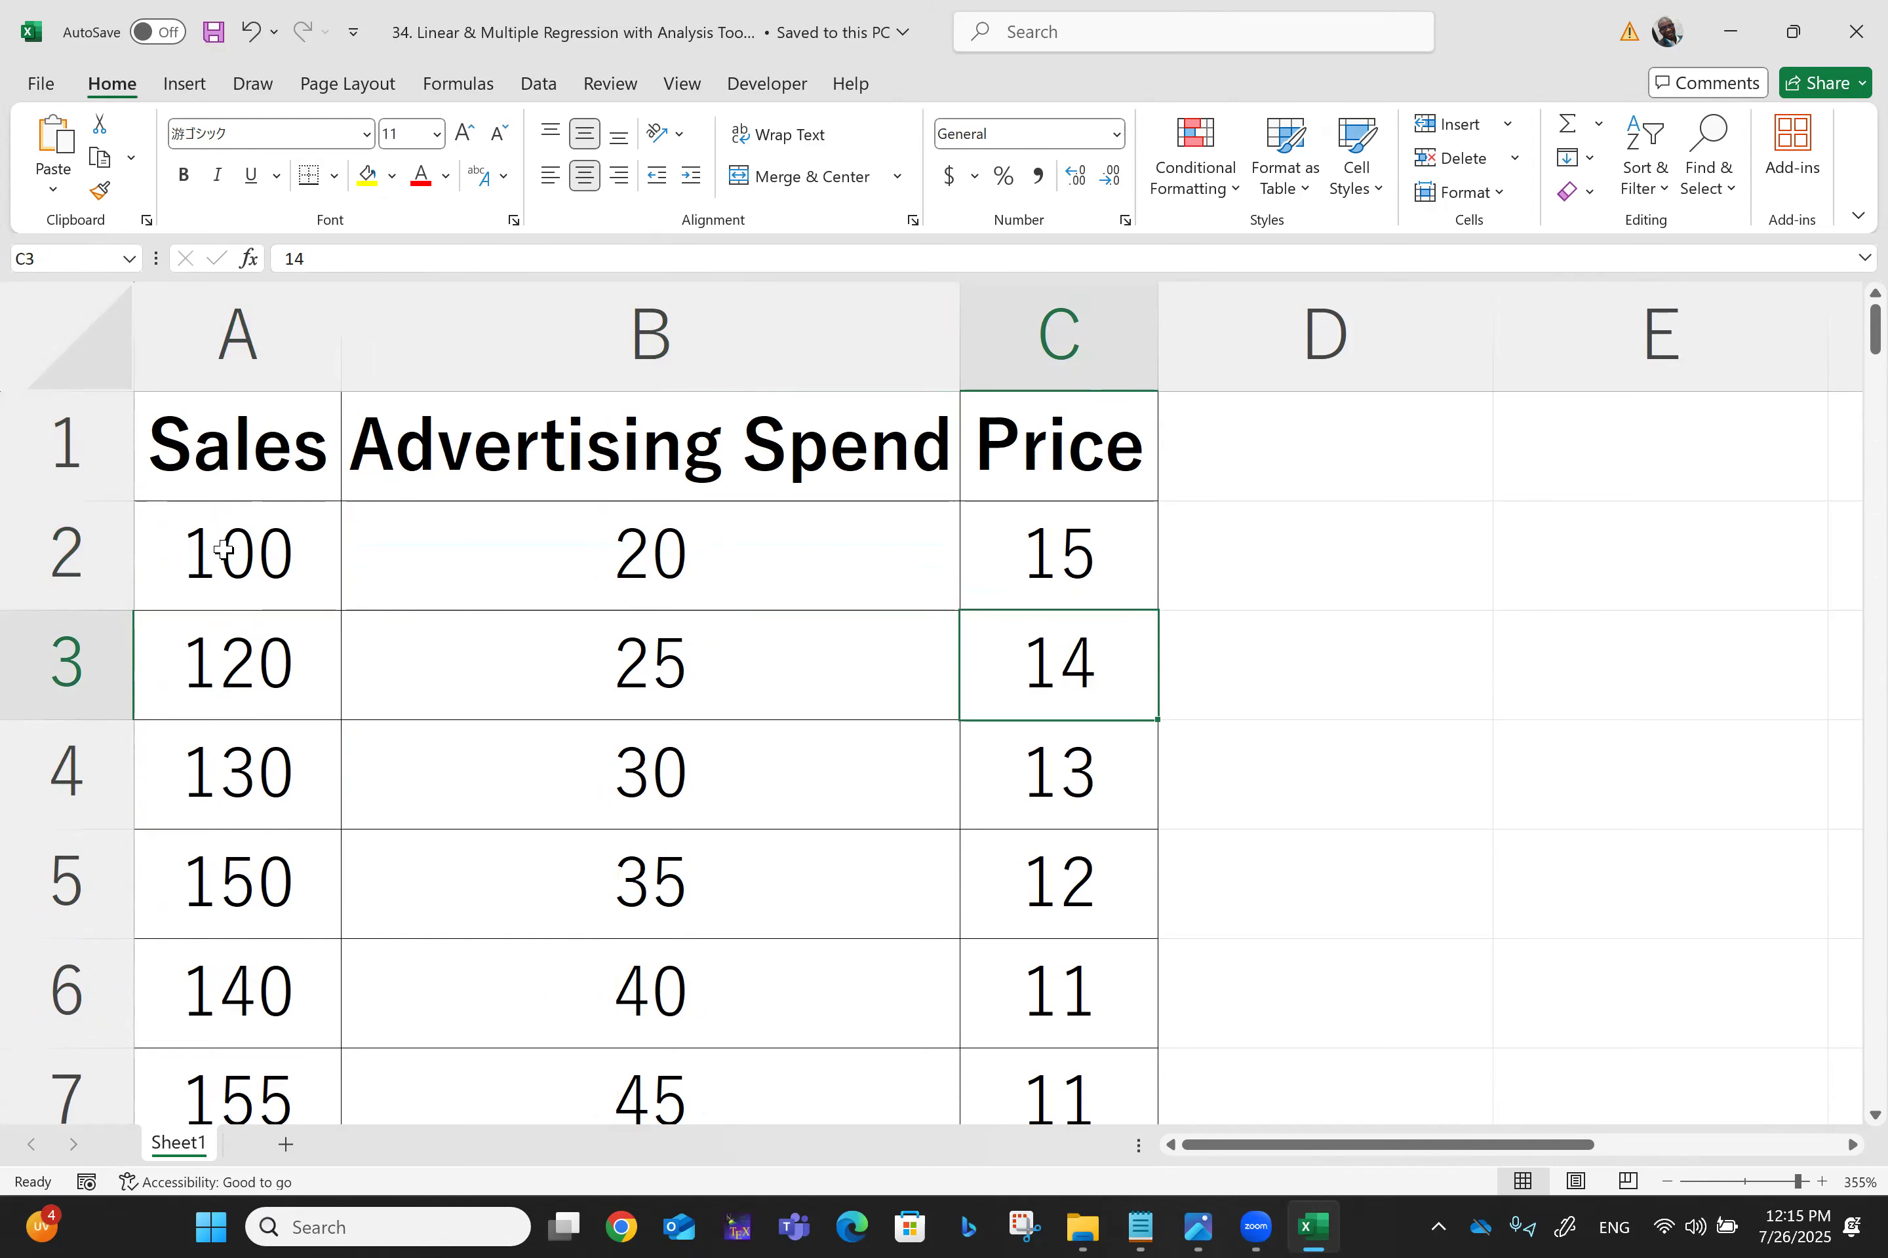
pyautogui.press('Left')
pyautogui.press('Left')
pyautogui.press('Right')
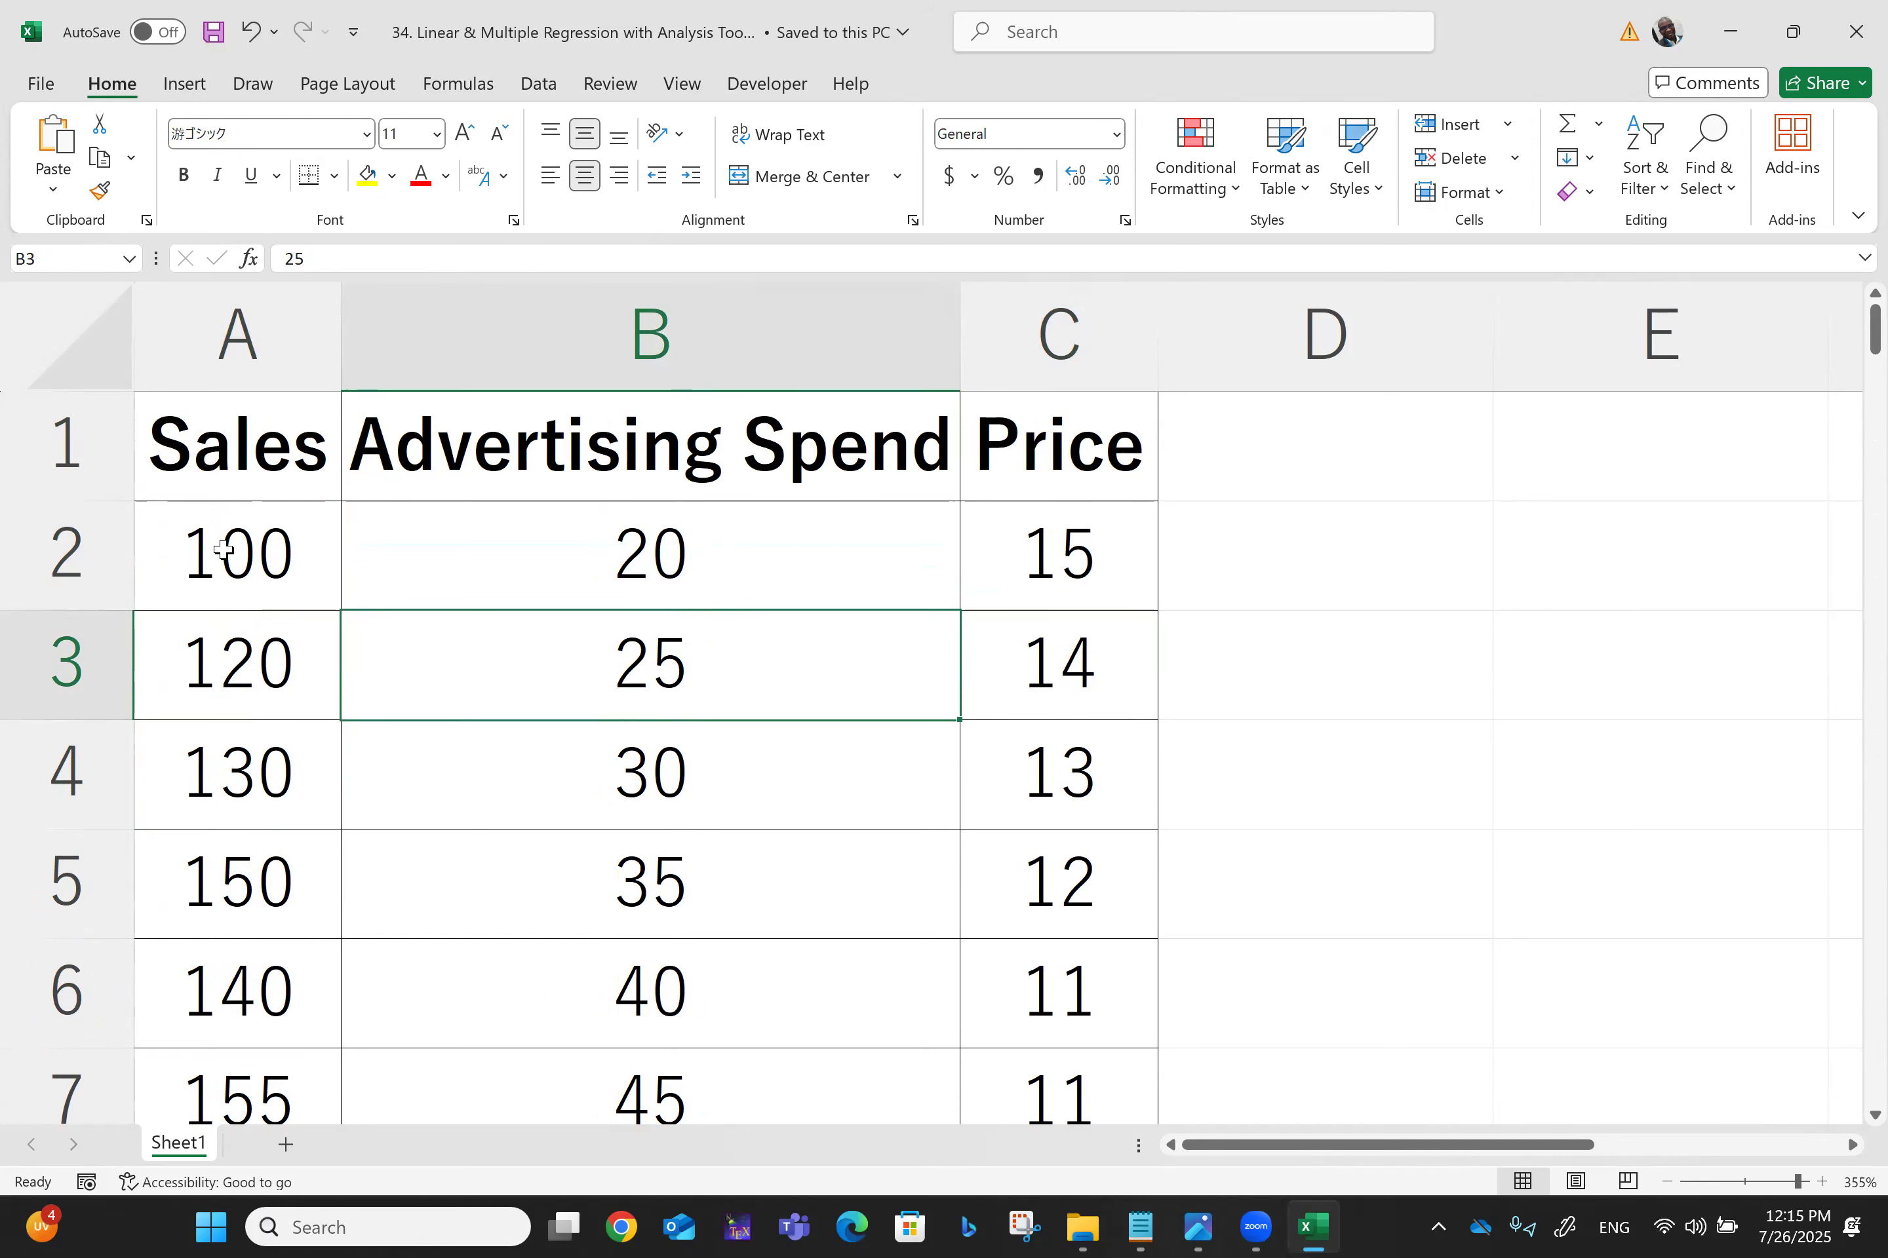
pyautogui.press('Right')
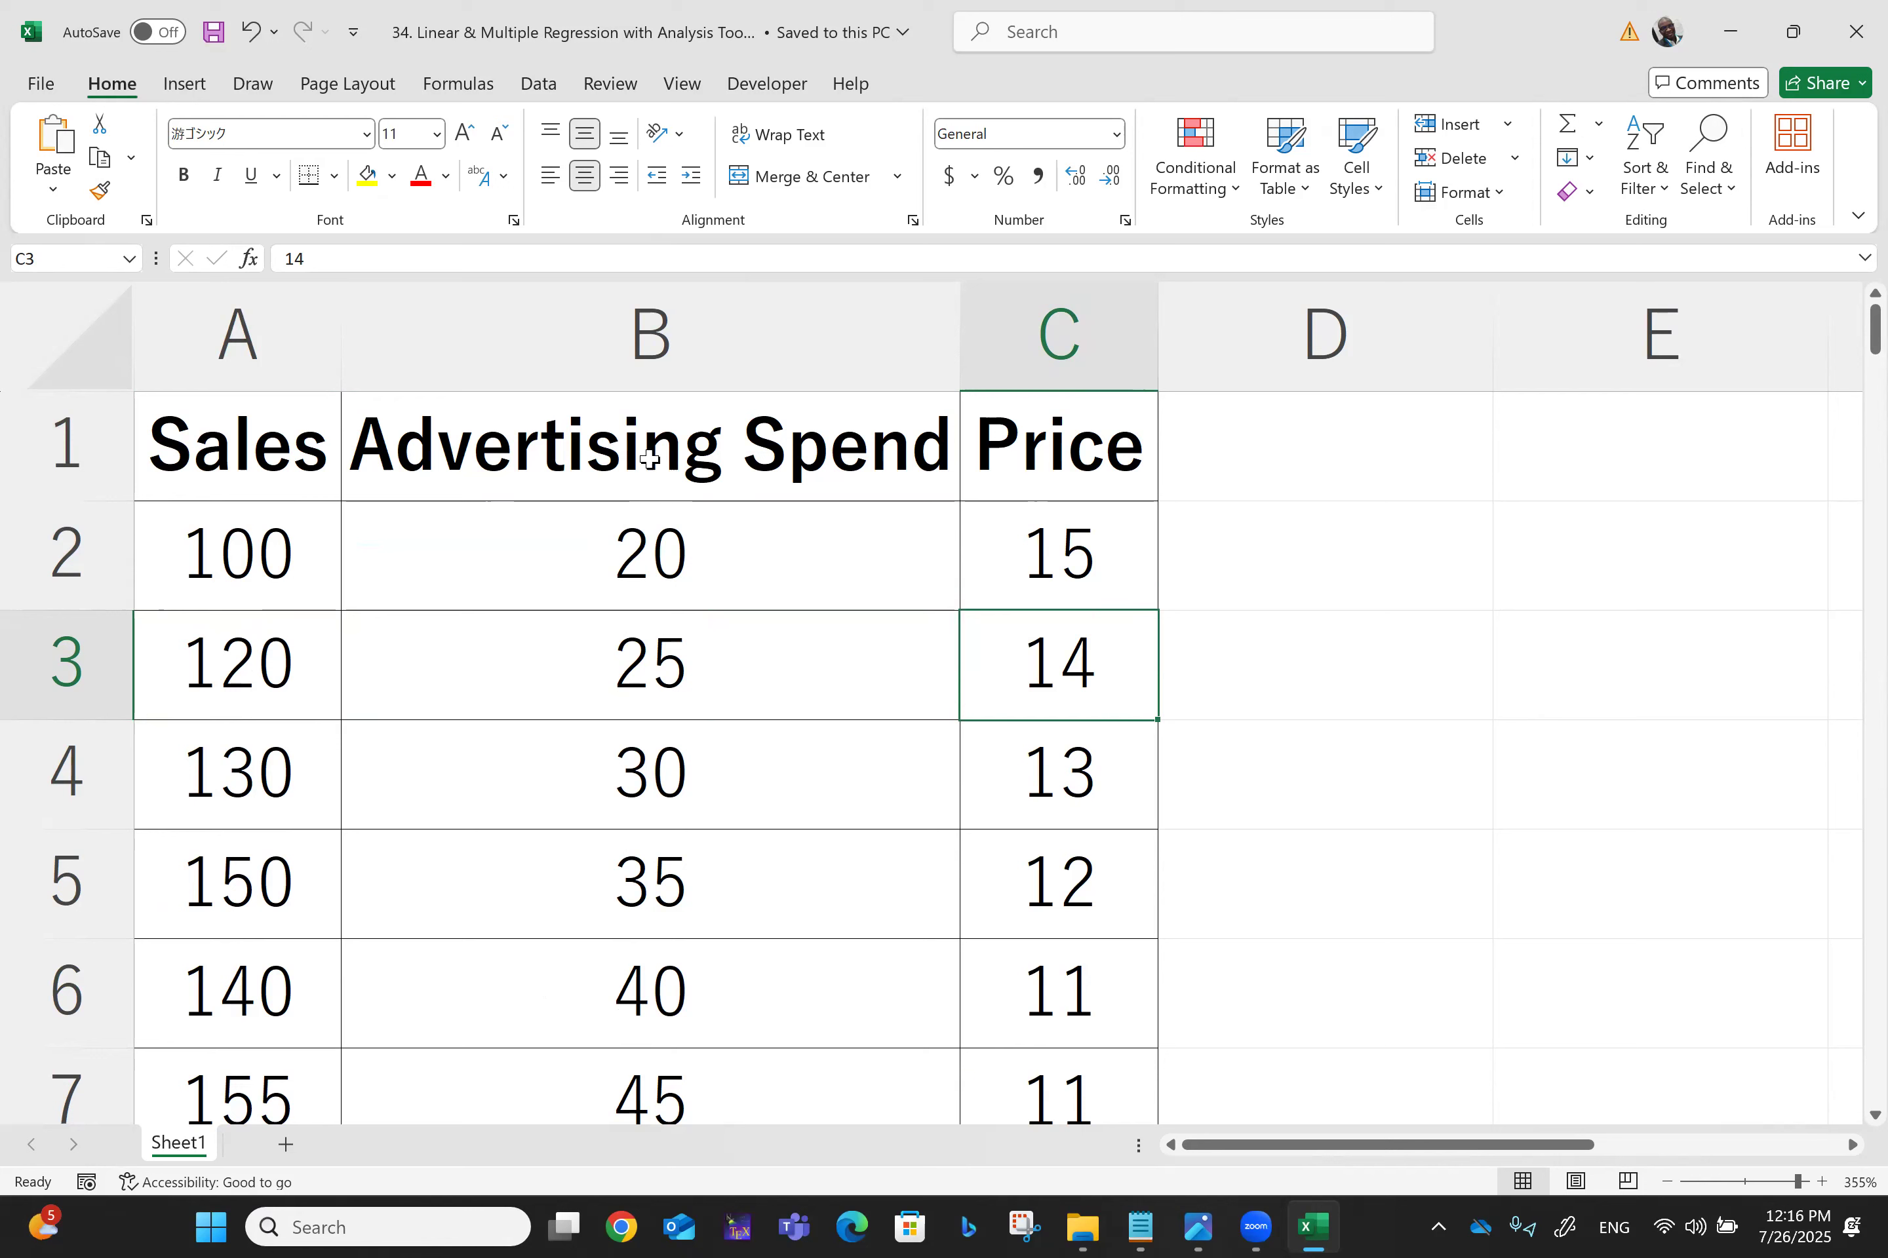
pyautogui.click(571, 463)
pyautogui.press('Right')
pyautogui.press('Right')
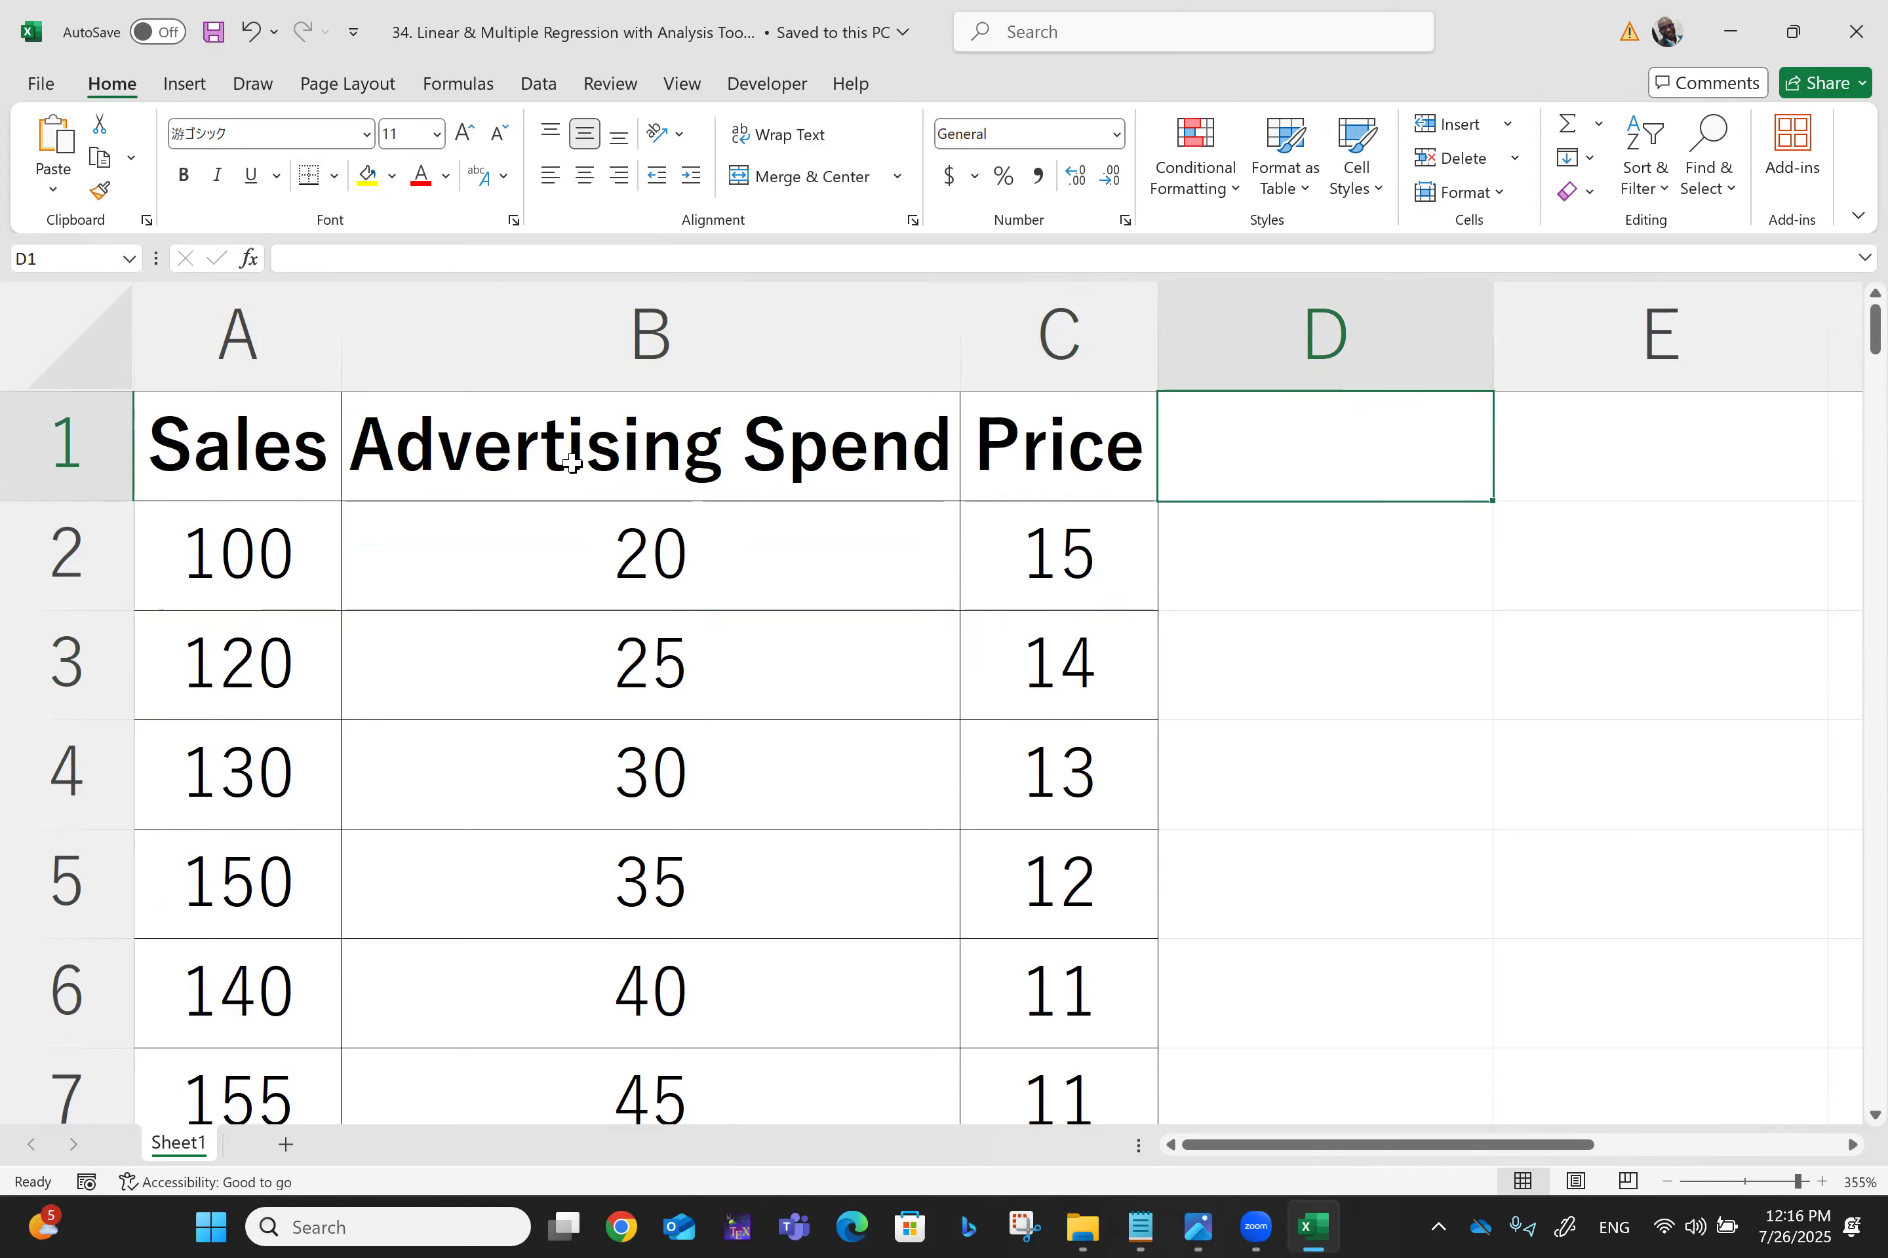
pyautogui.press('Left')
pyautogui.press('Left')
pyautogui.press('Left')
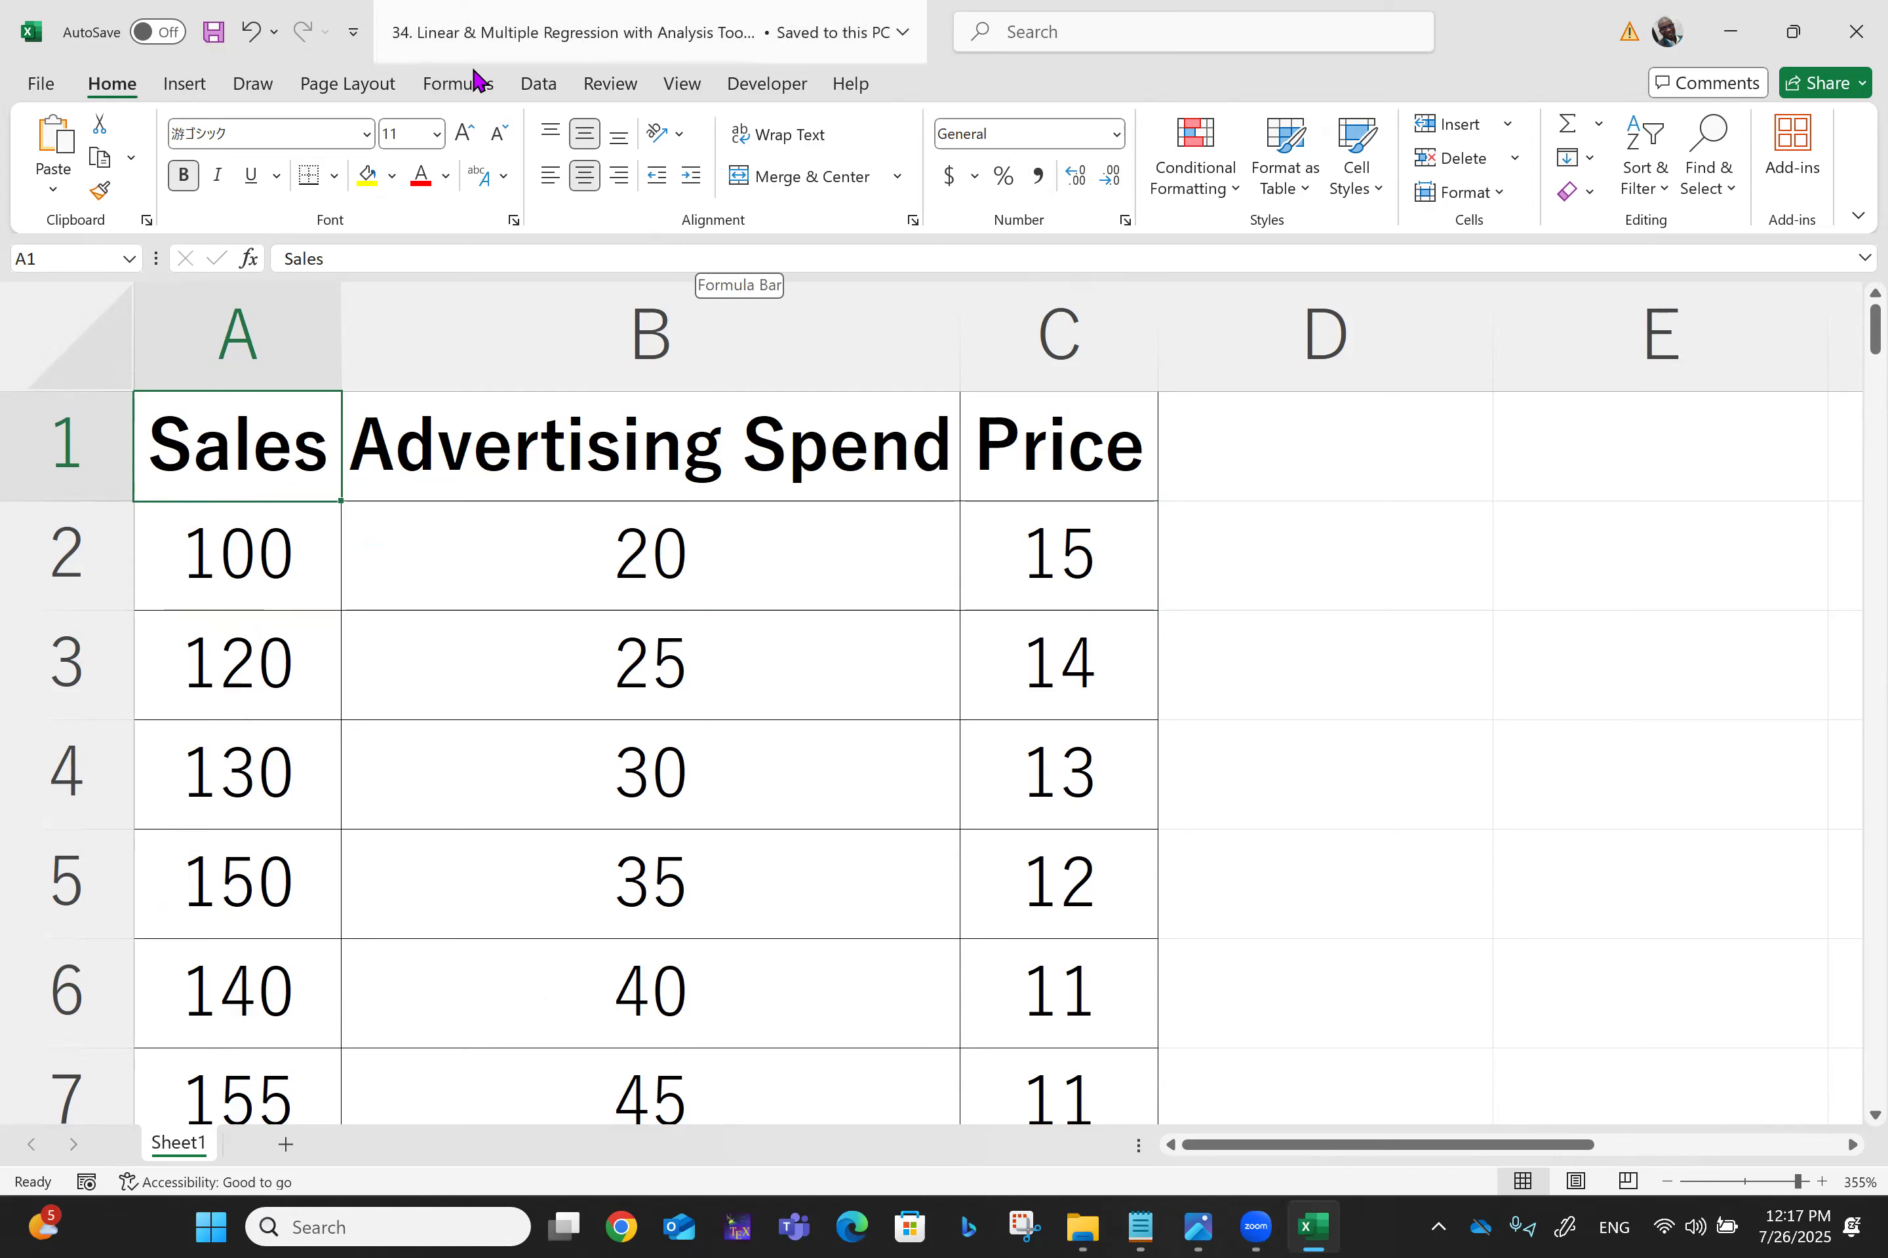
# Step: Disable the Analysis ToolPak in the Excel add-ins
pyautogui.click(537, 98)
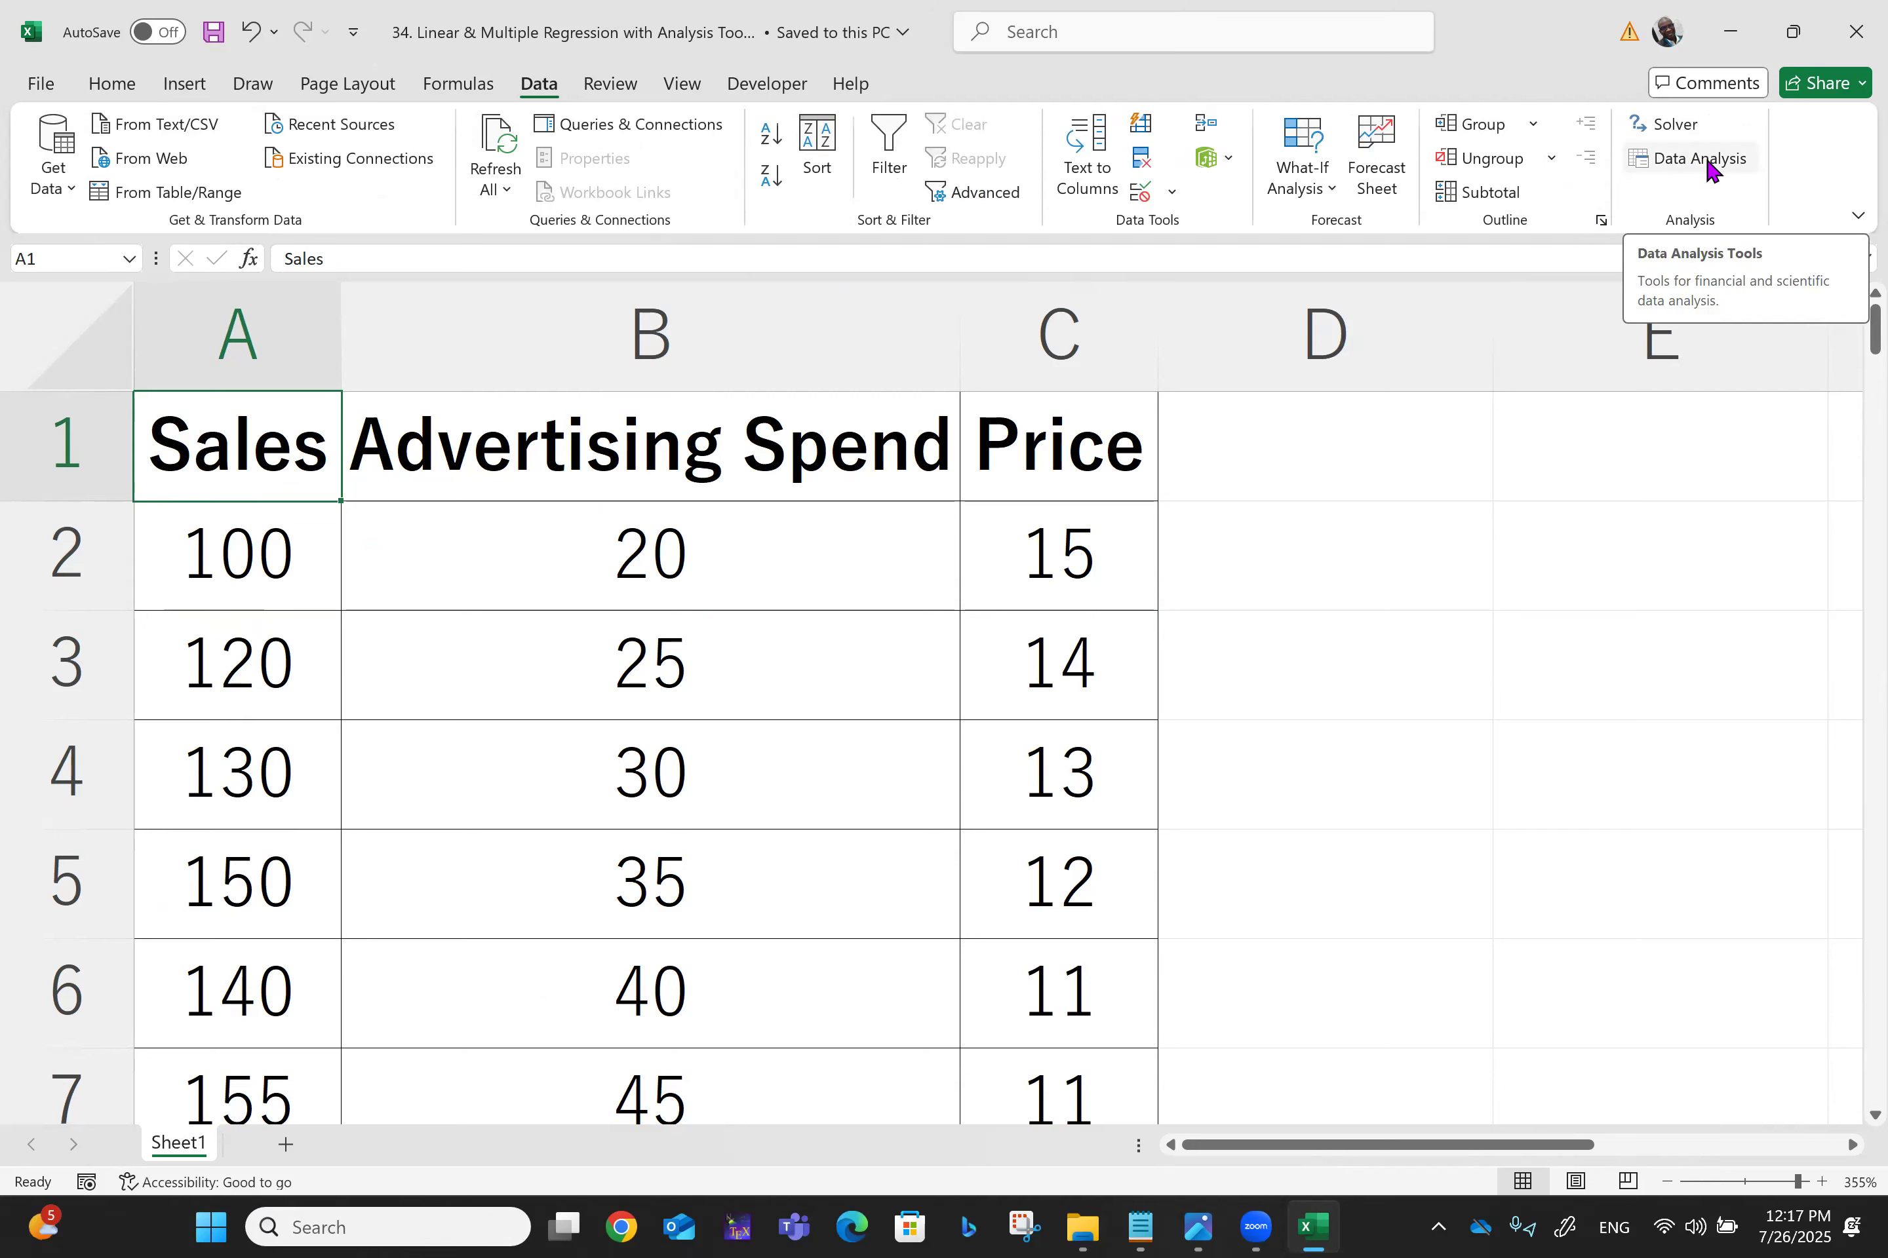
pyautogui.click(38, 84)
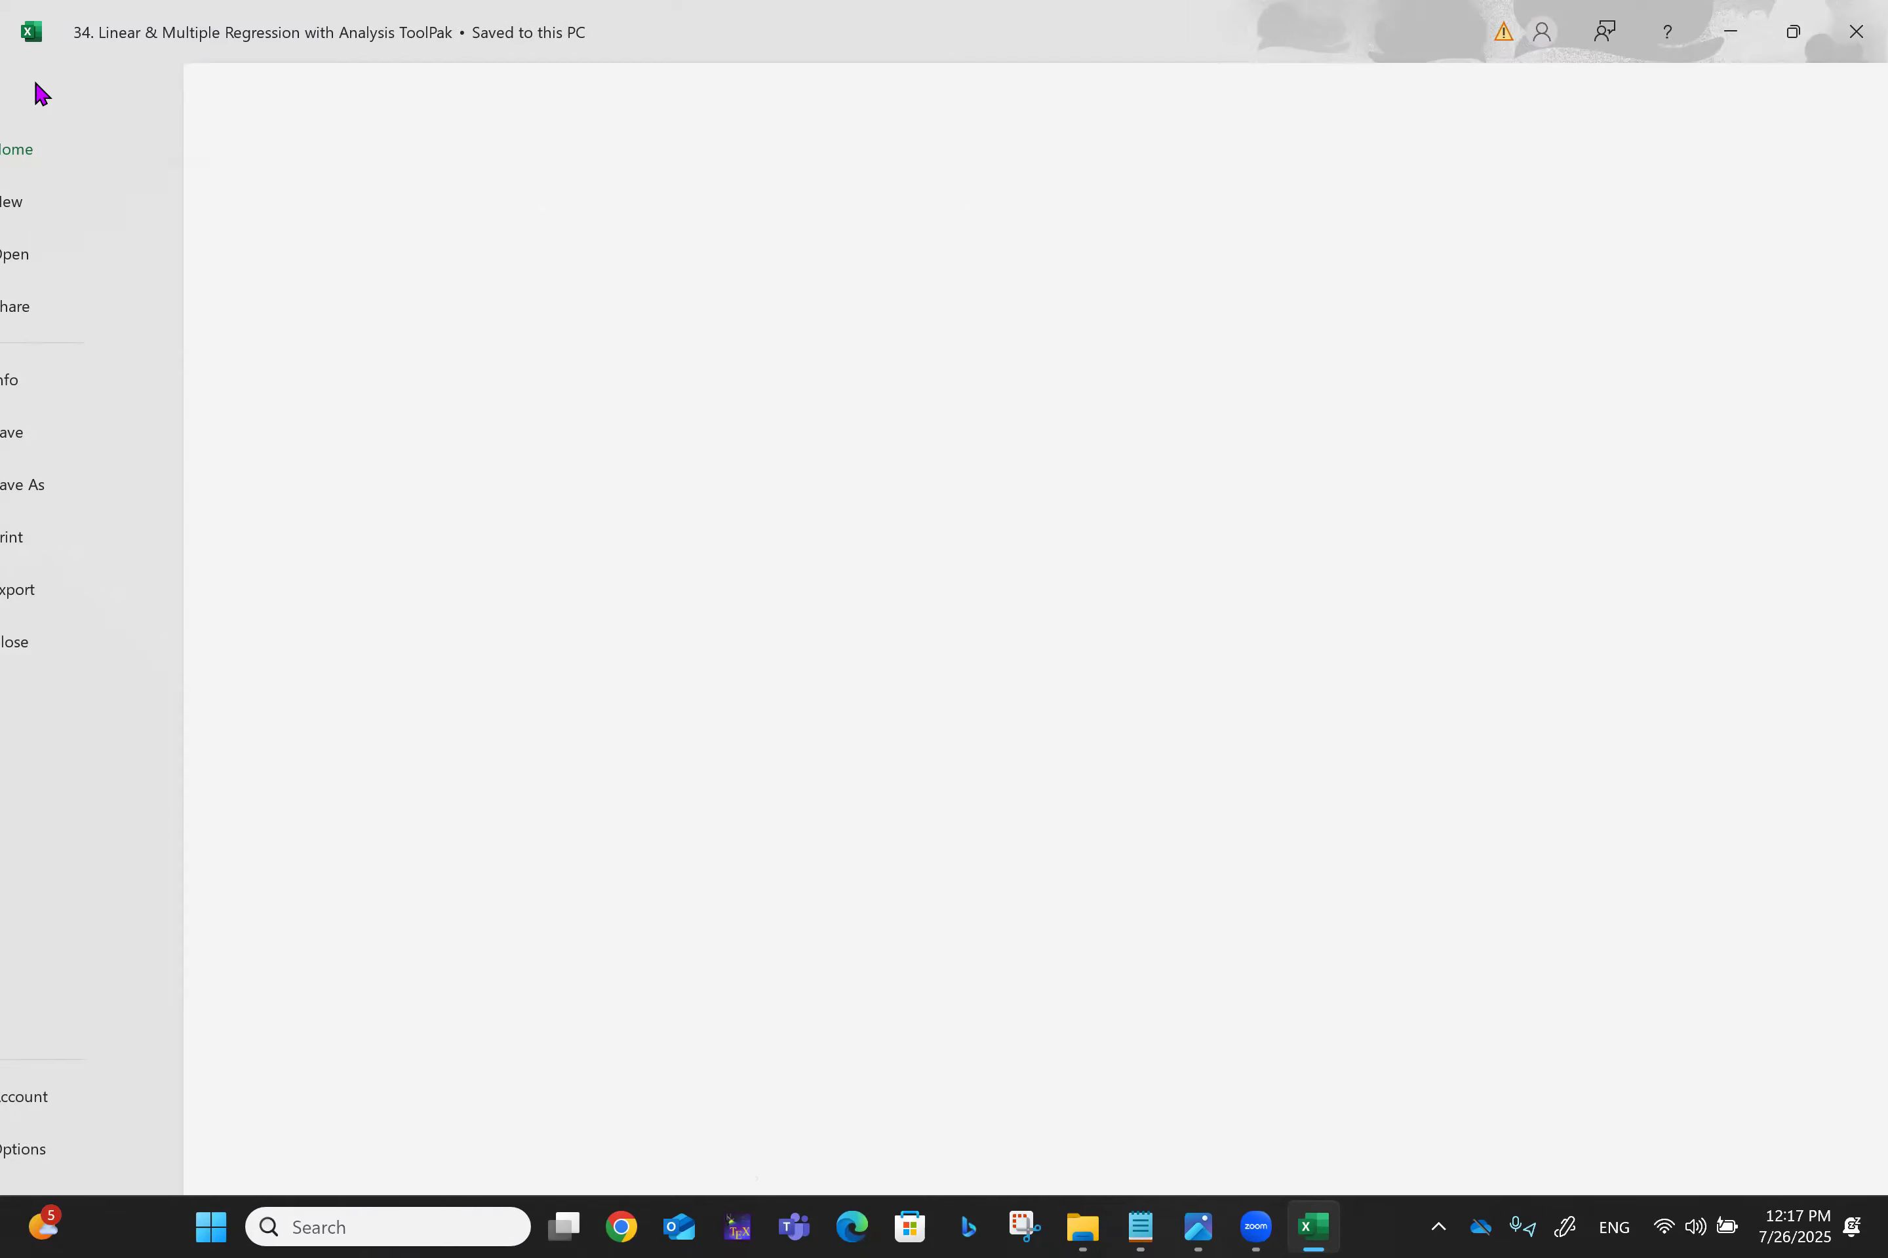
pyautogui.click(78, 1160)
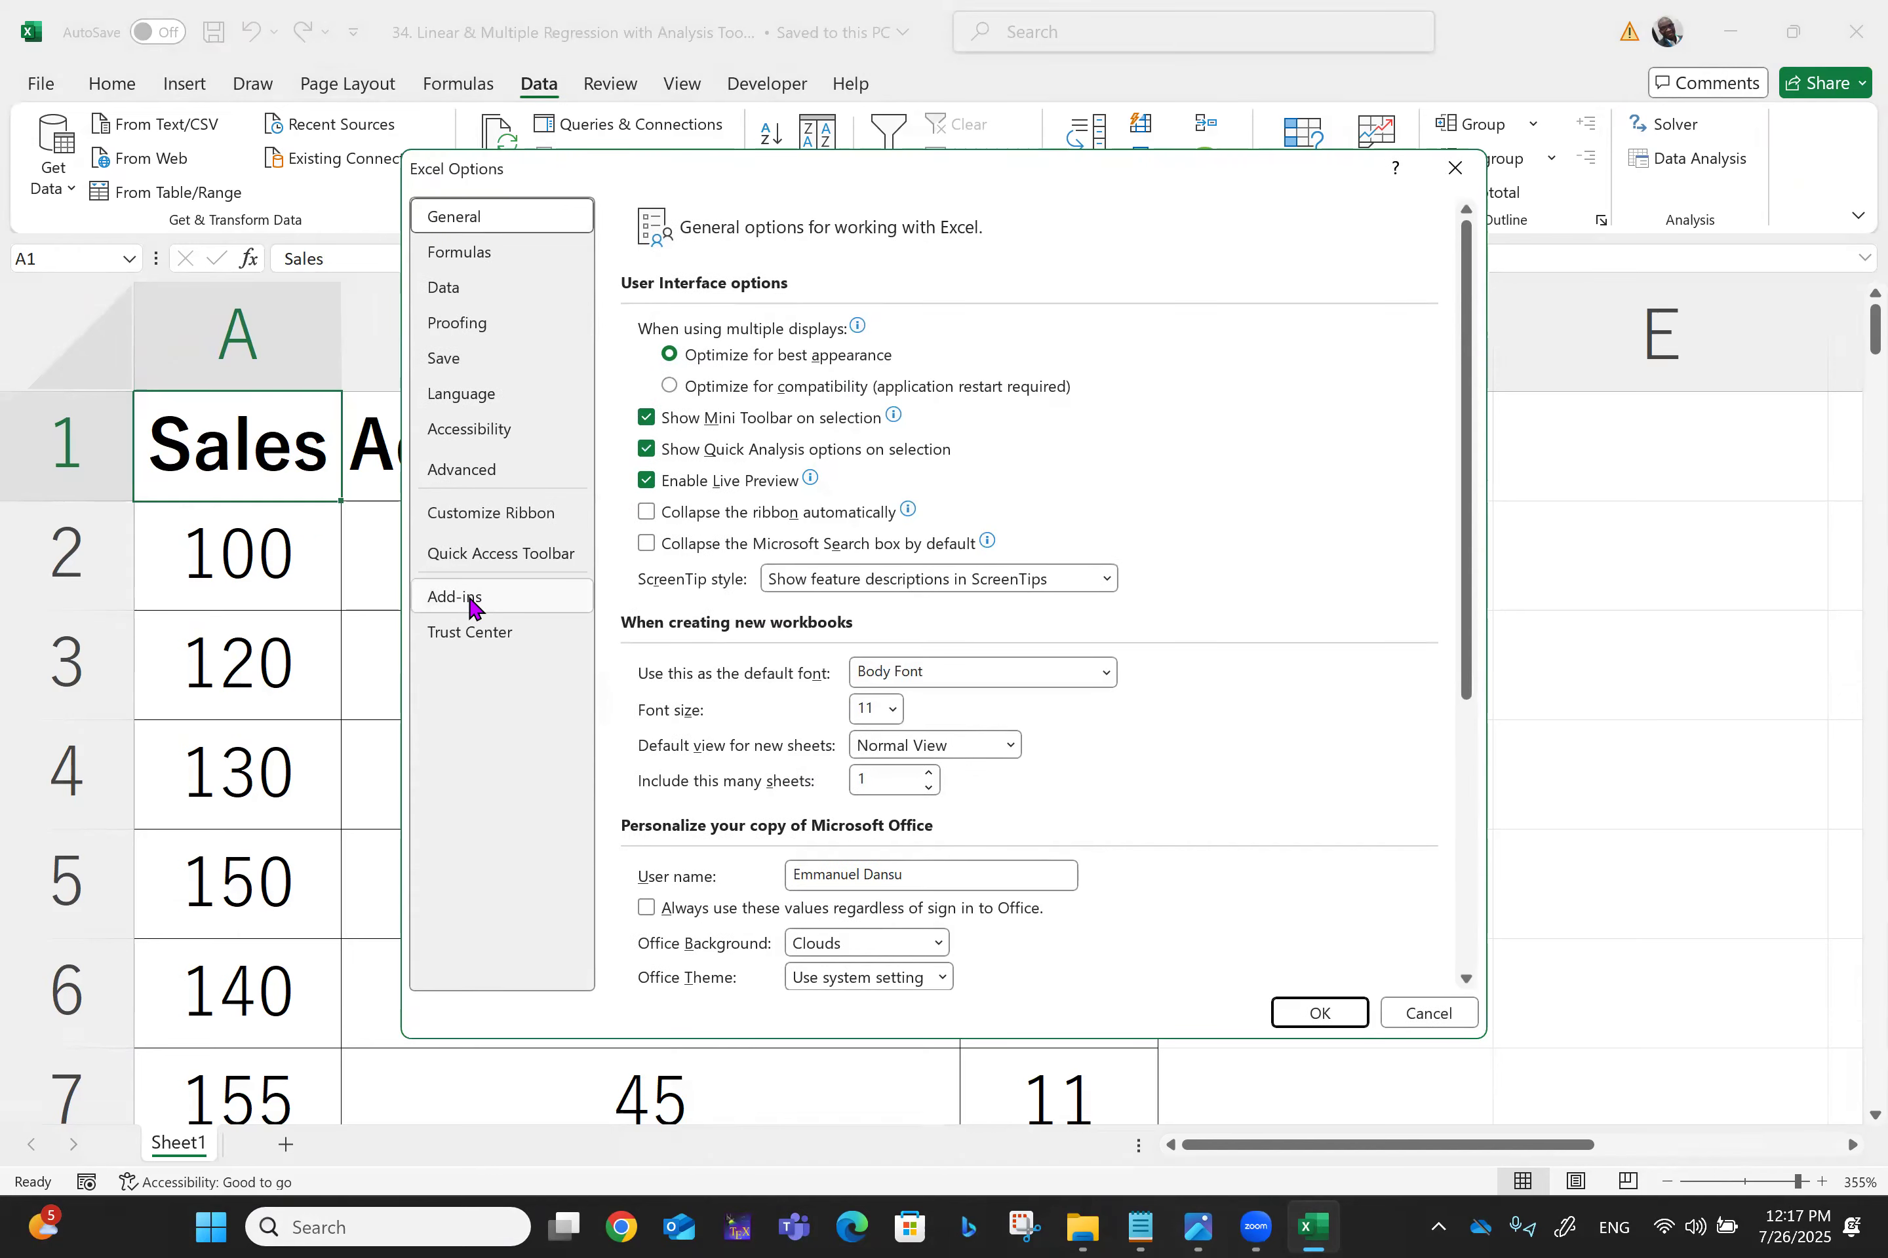
pyautogui.click(473, 605)
pyautogui.click(723, 402)
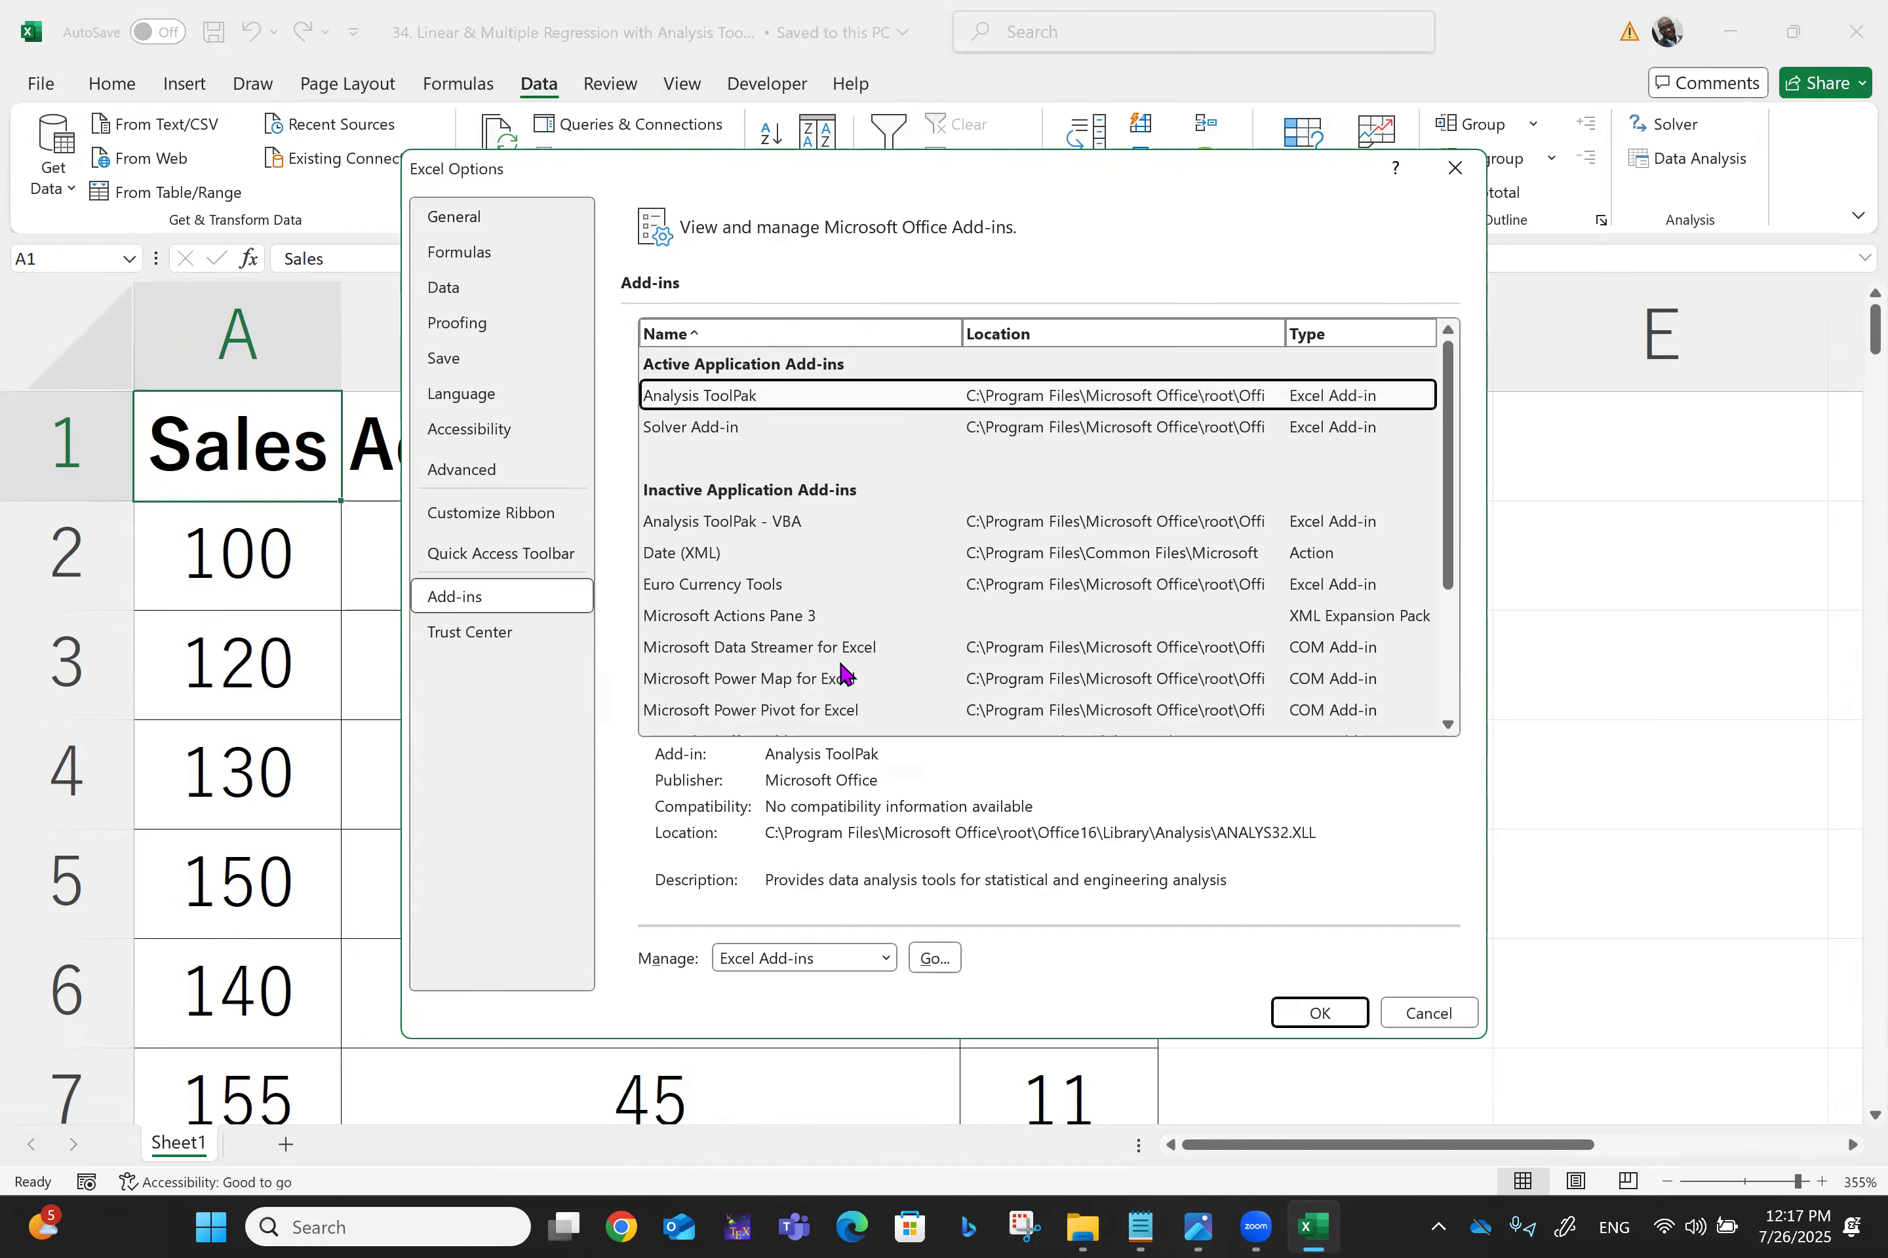
pyautogui.click(934, 959)
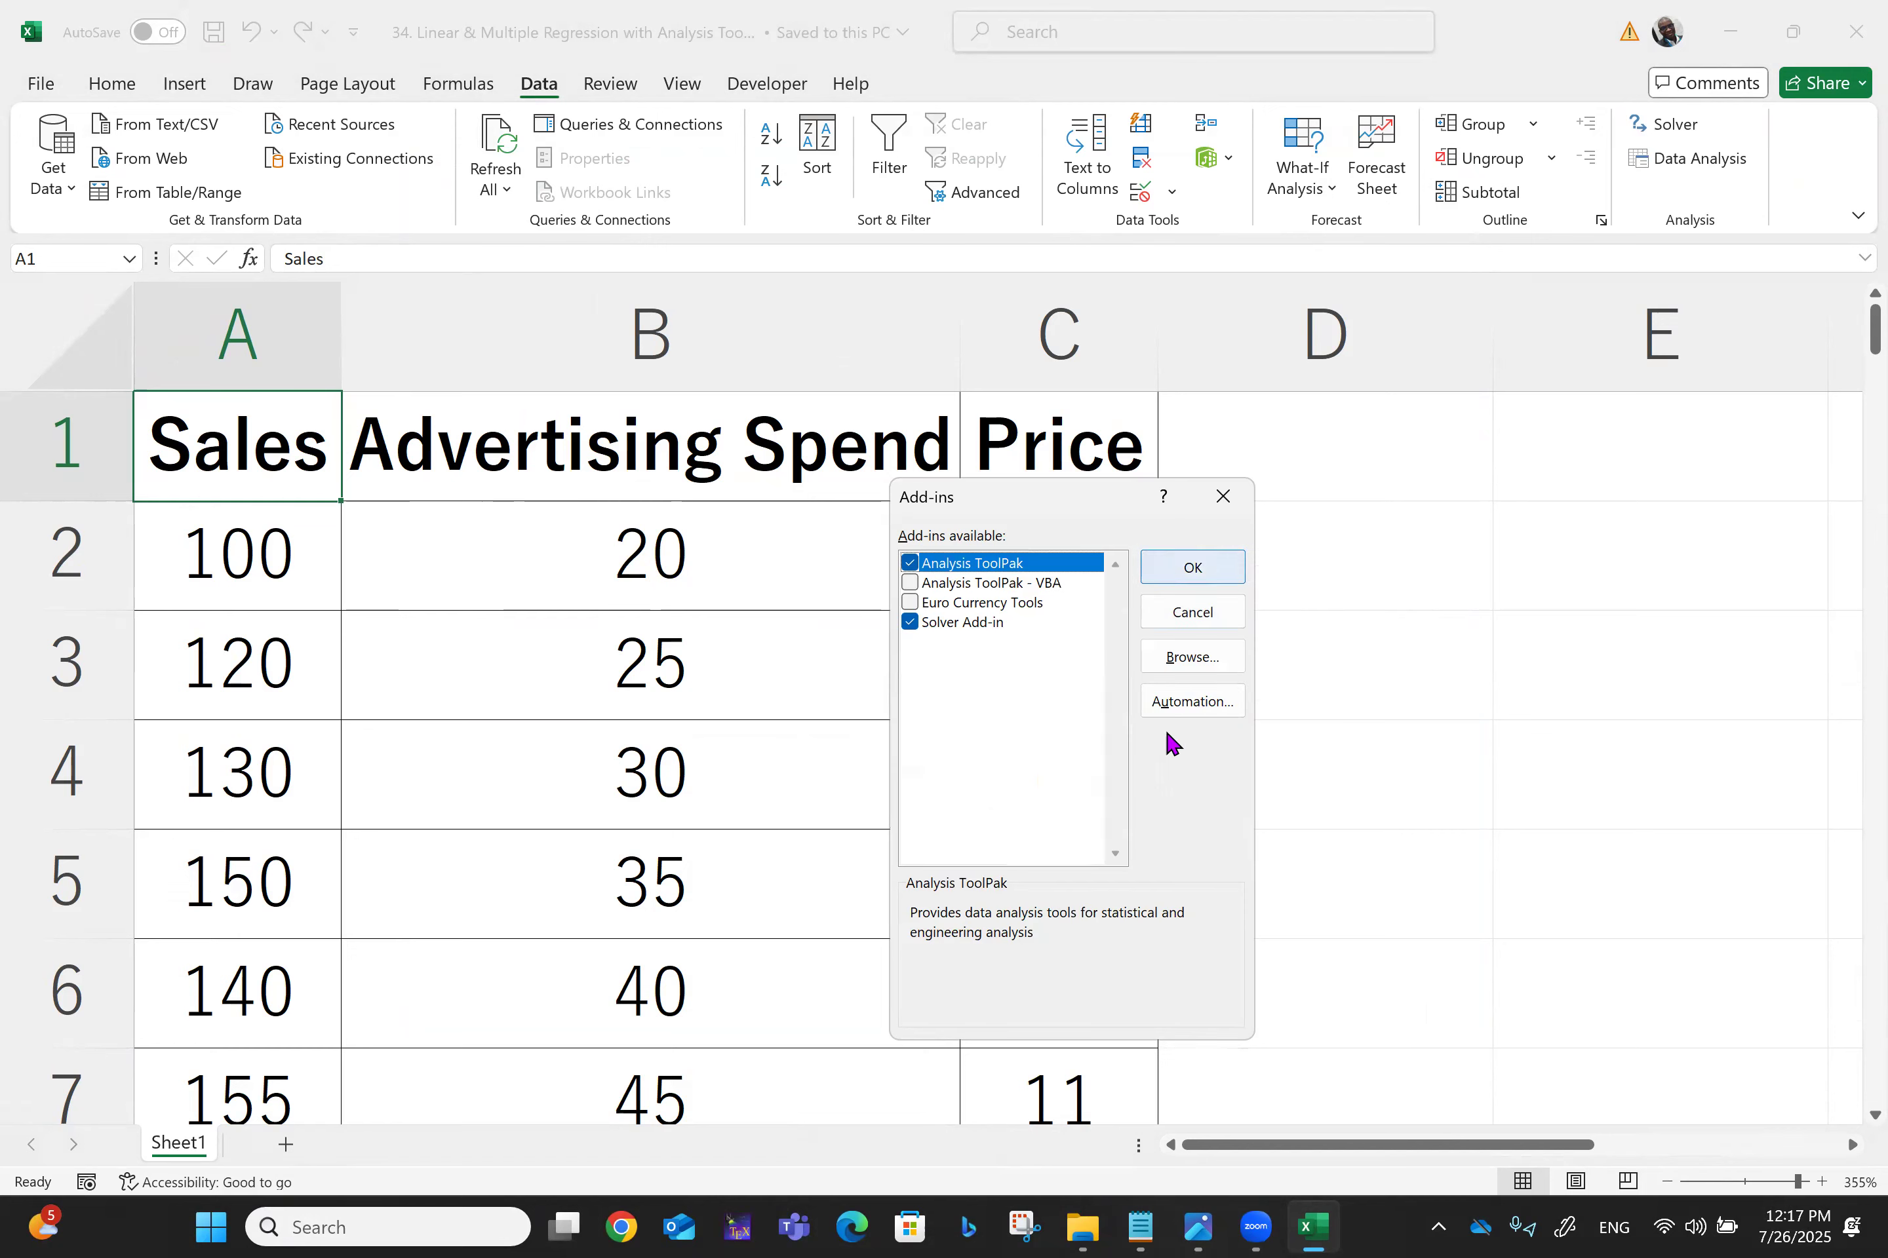
pyautogui.click(909, 563)
pyautogui.click(907, 565)
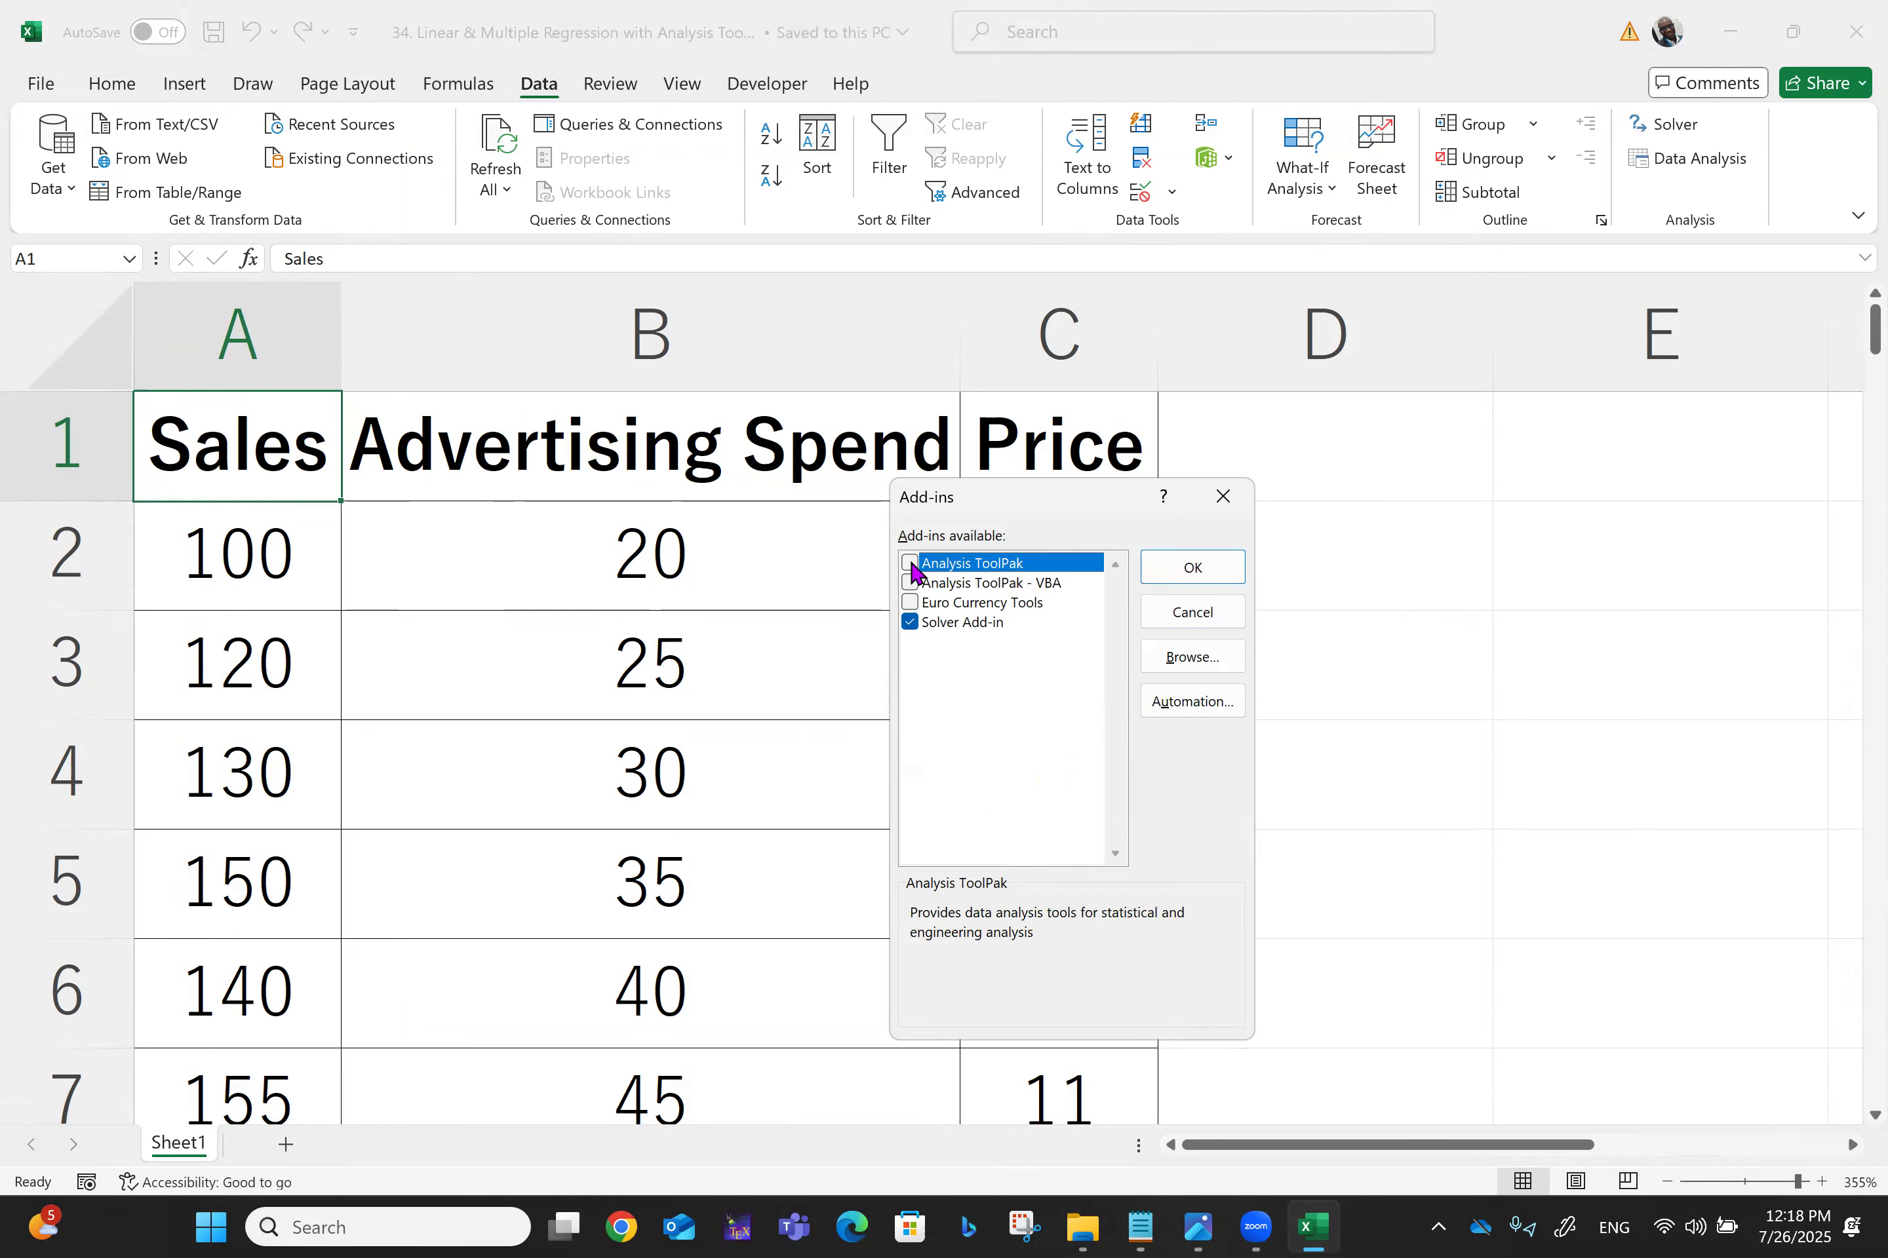
pyautogui.click(1192, 567)
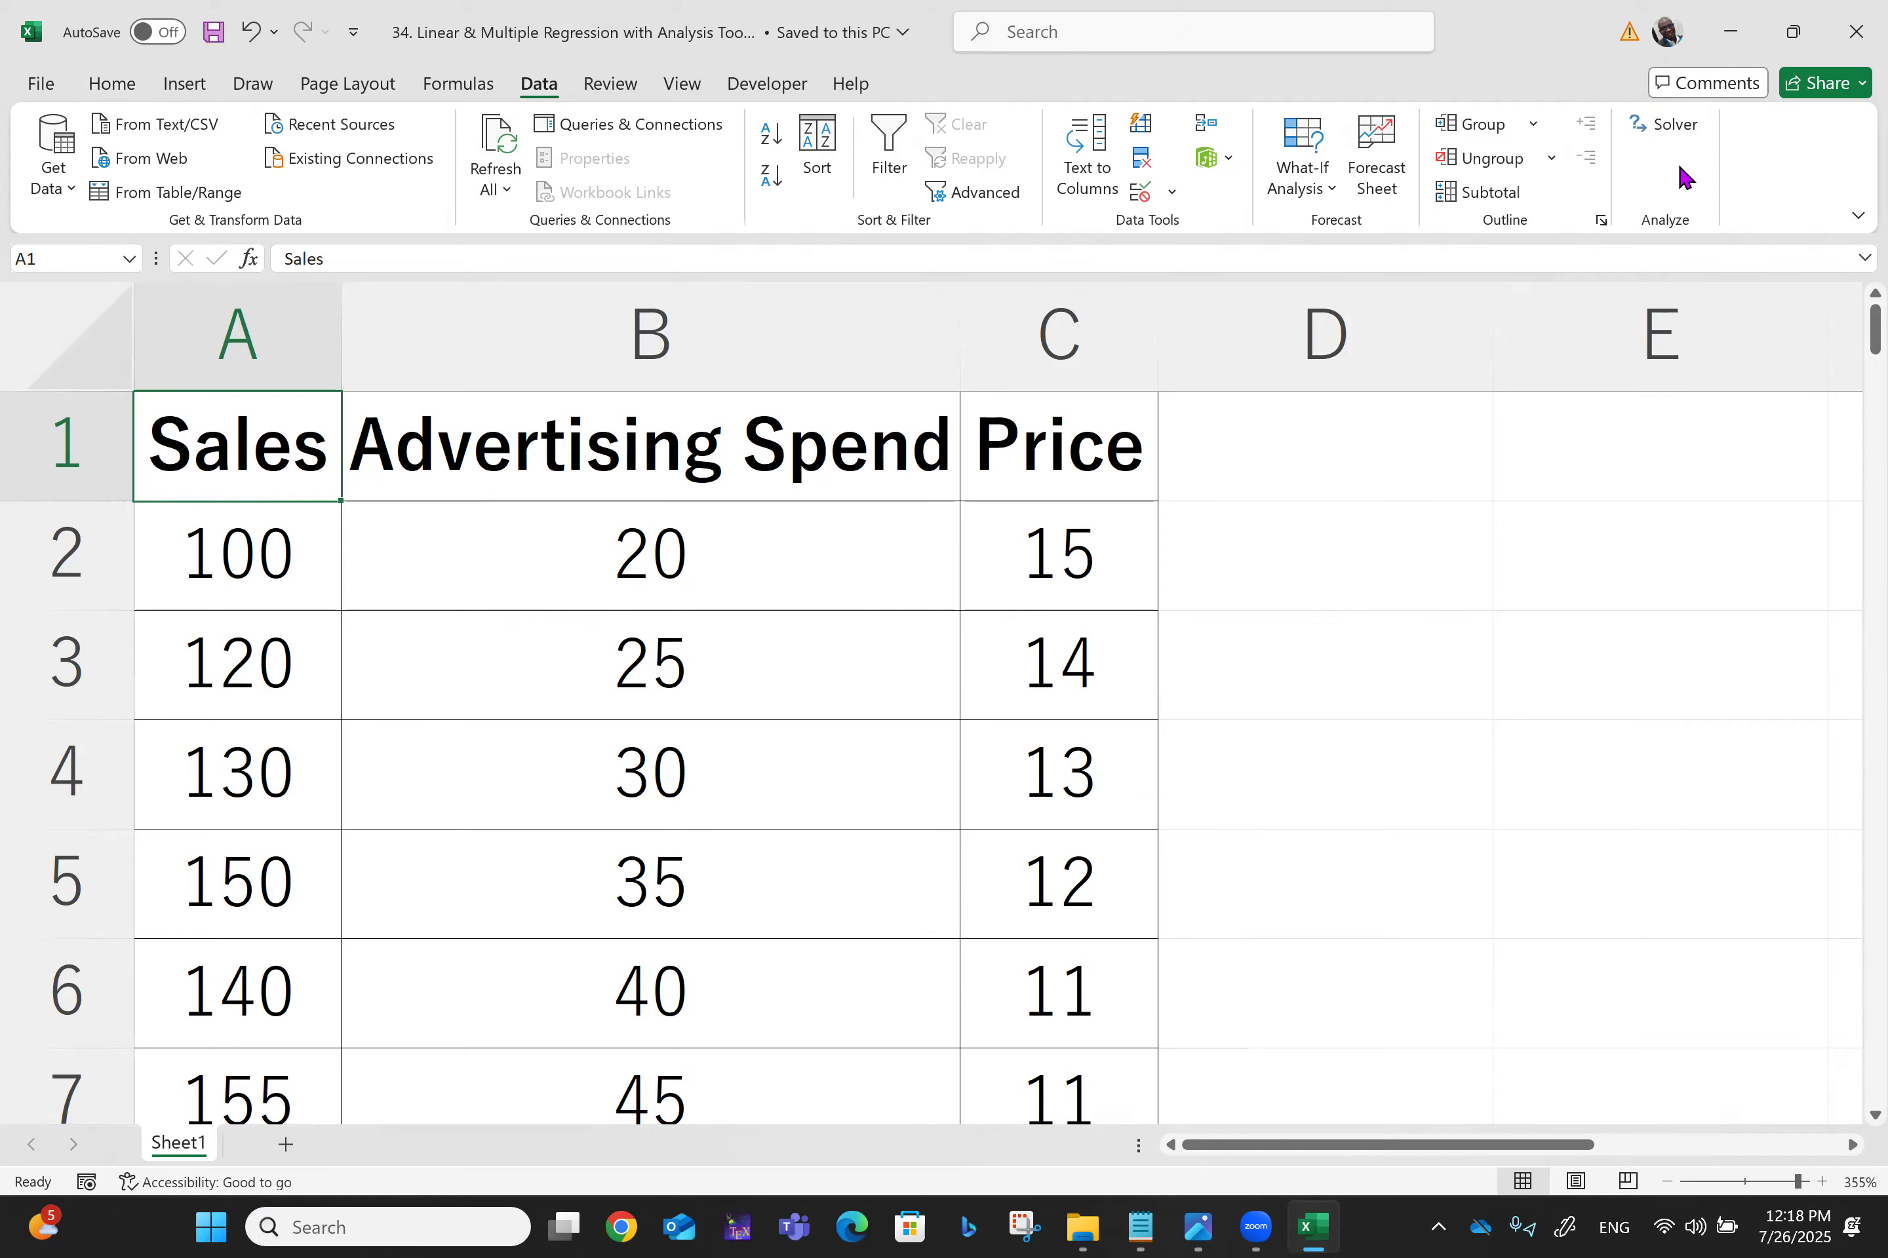
# Step: Enable the Analysis ToolPak in the Excel add-ins
pyautogui.click(44, 84)
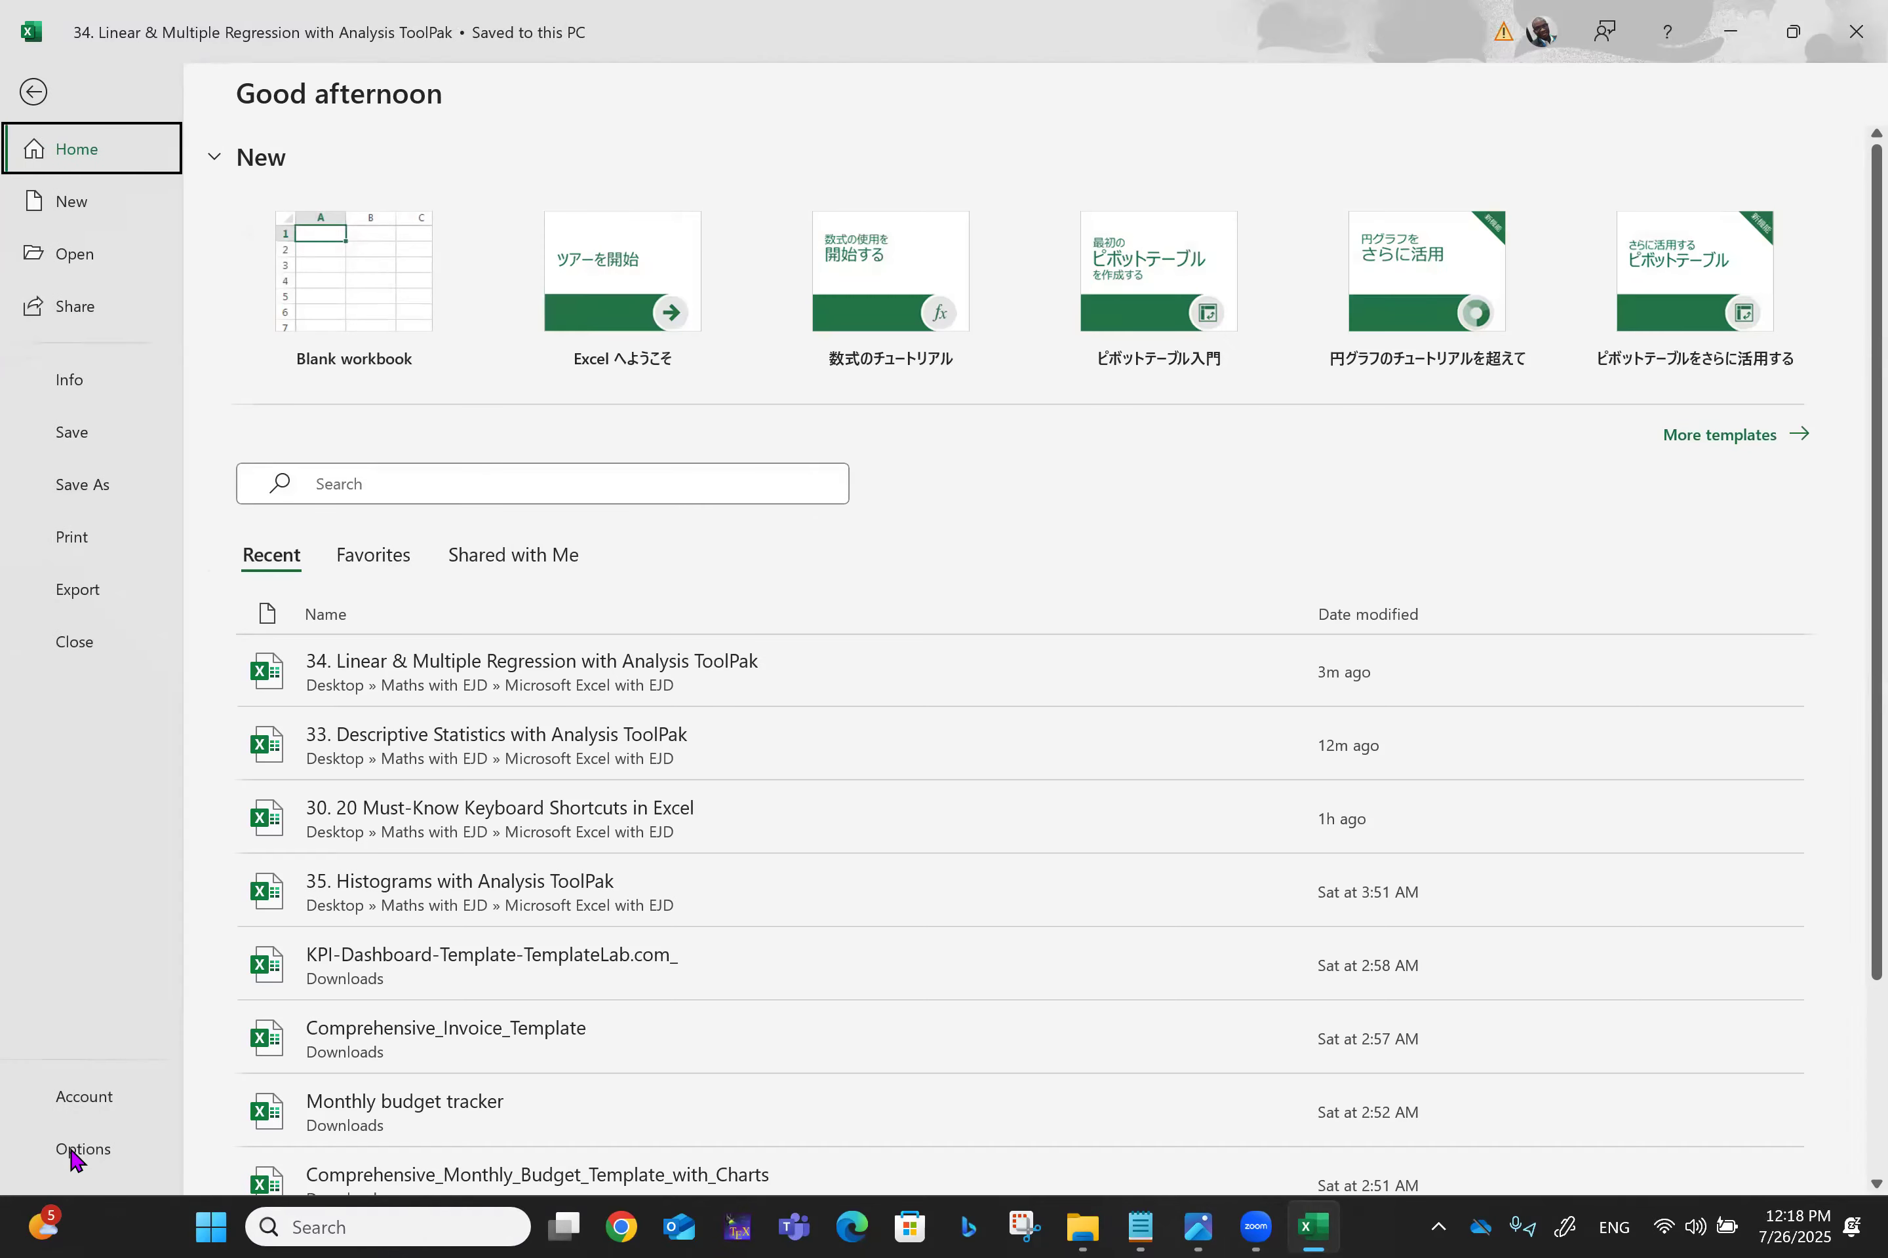
pyautogui.click(75, 1153)
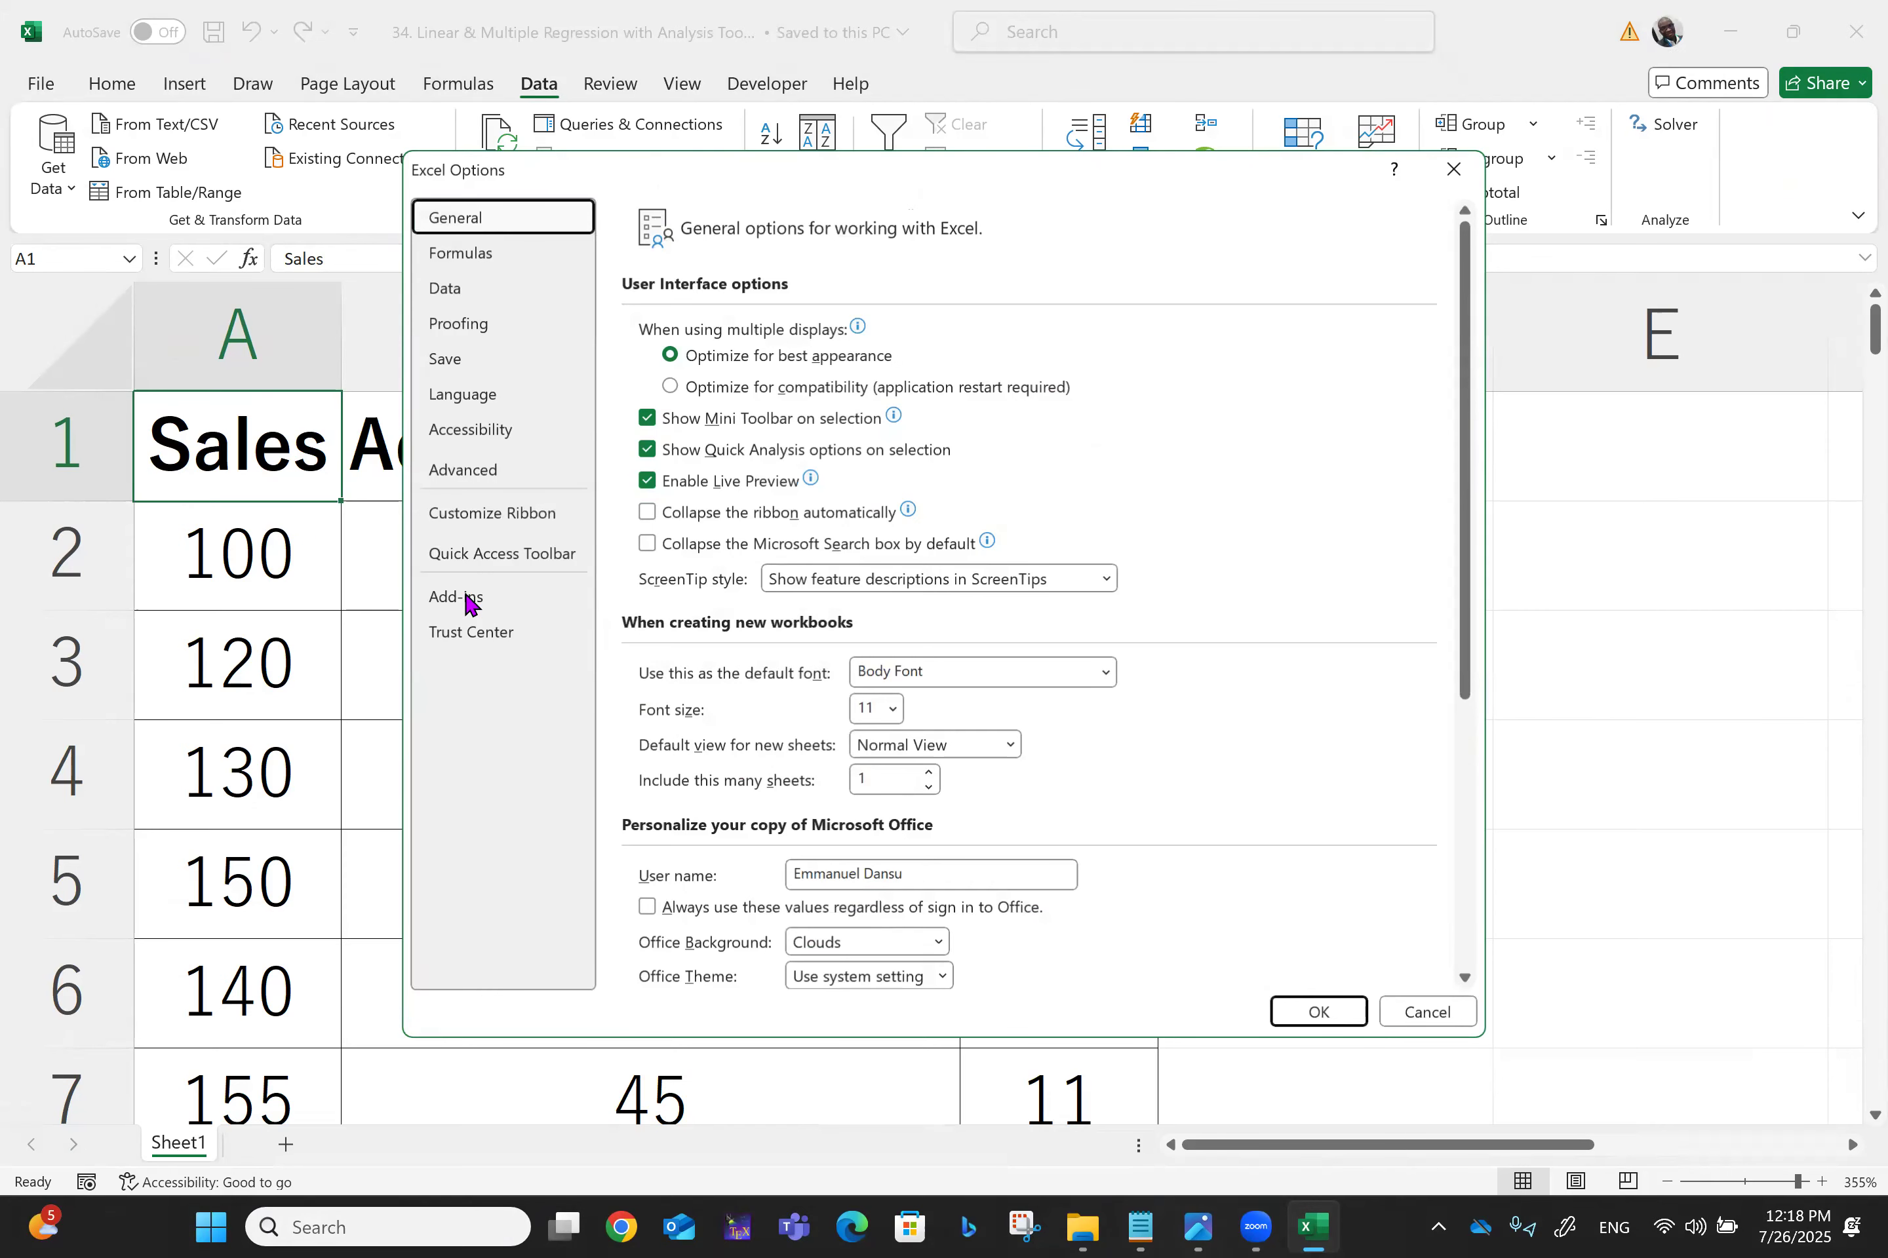
pyautogui.click(470, 601)
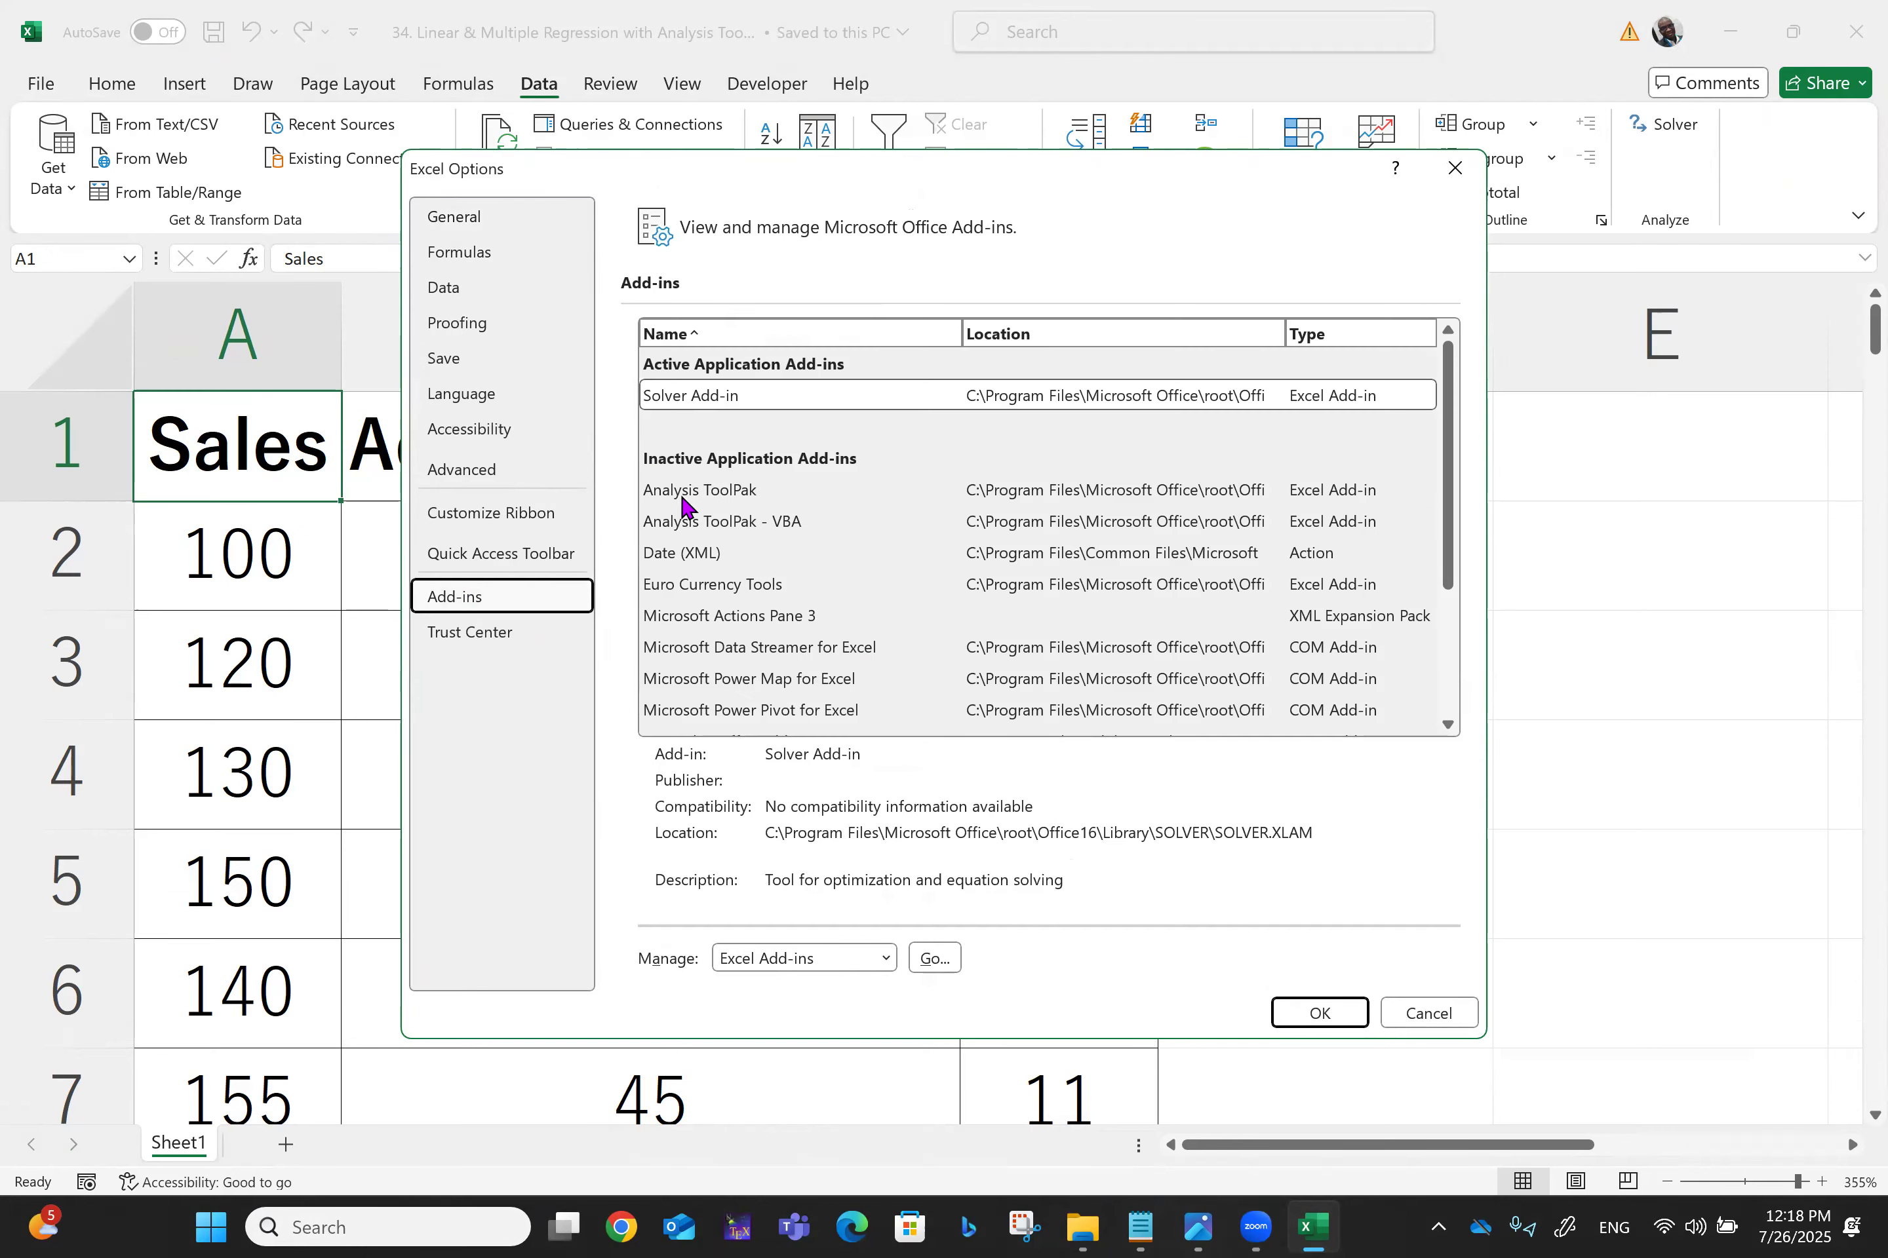
pyautogui.click(683, 492)
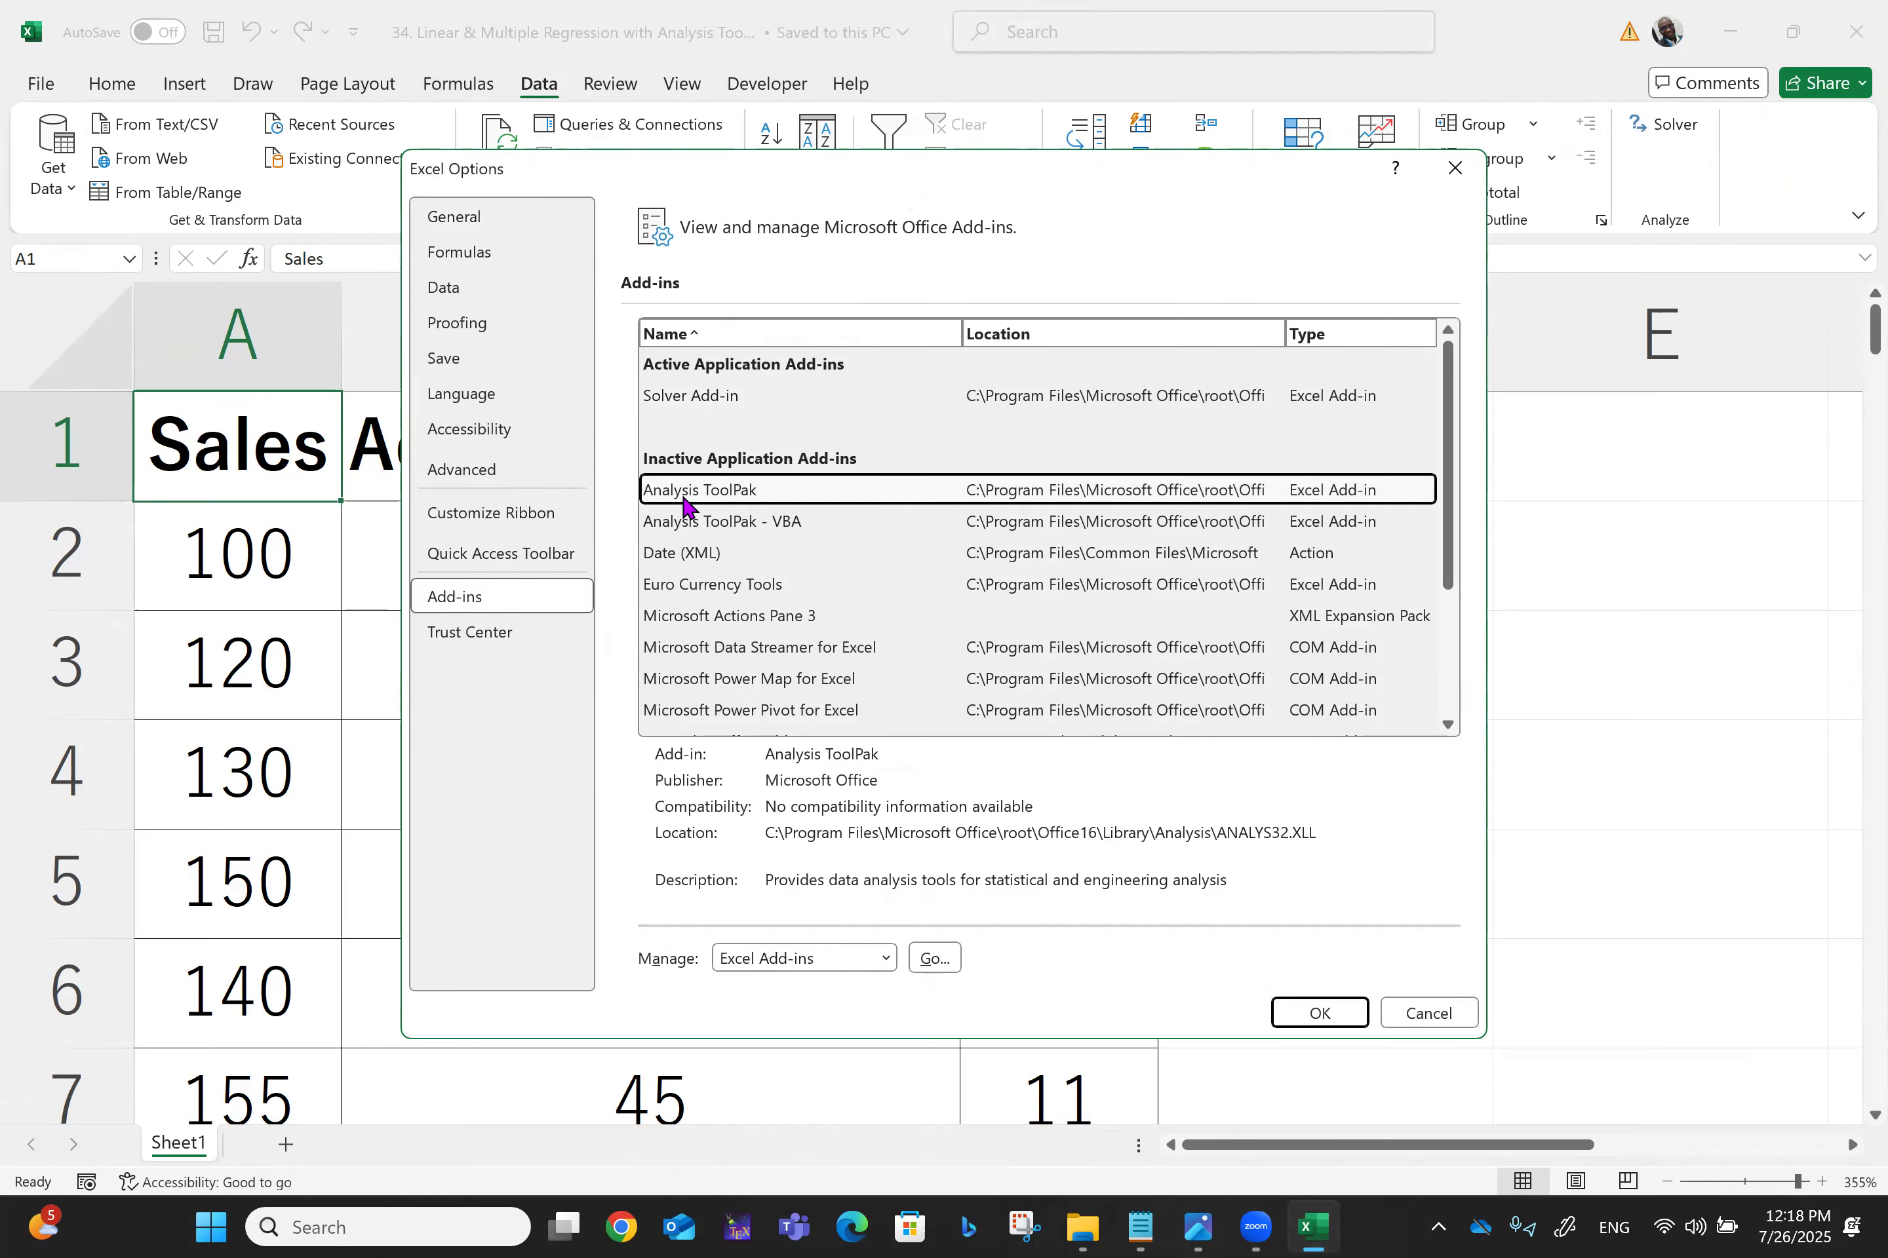
pyautogui.click(934, 958)
pyautogui.click(918, 564)
pyautogui.click(1201, 571)
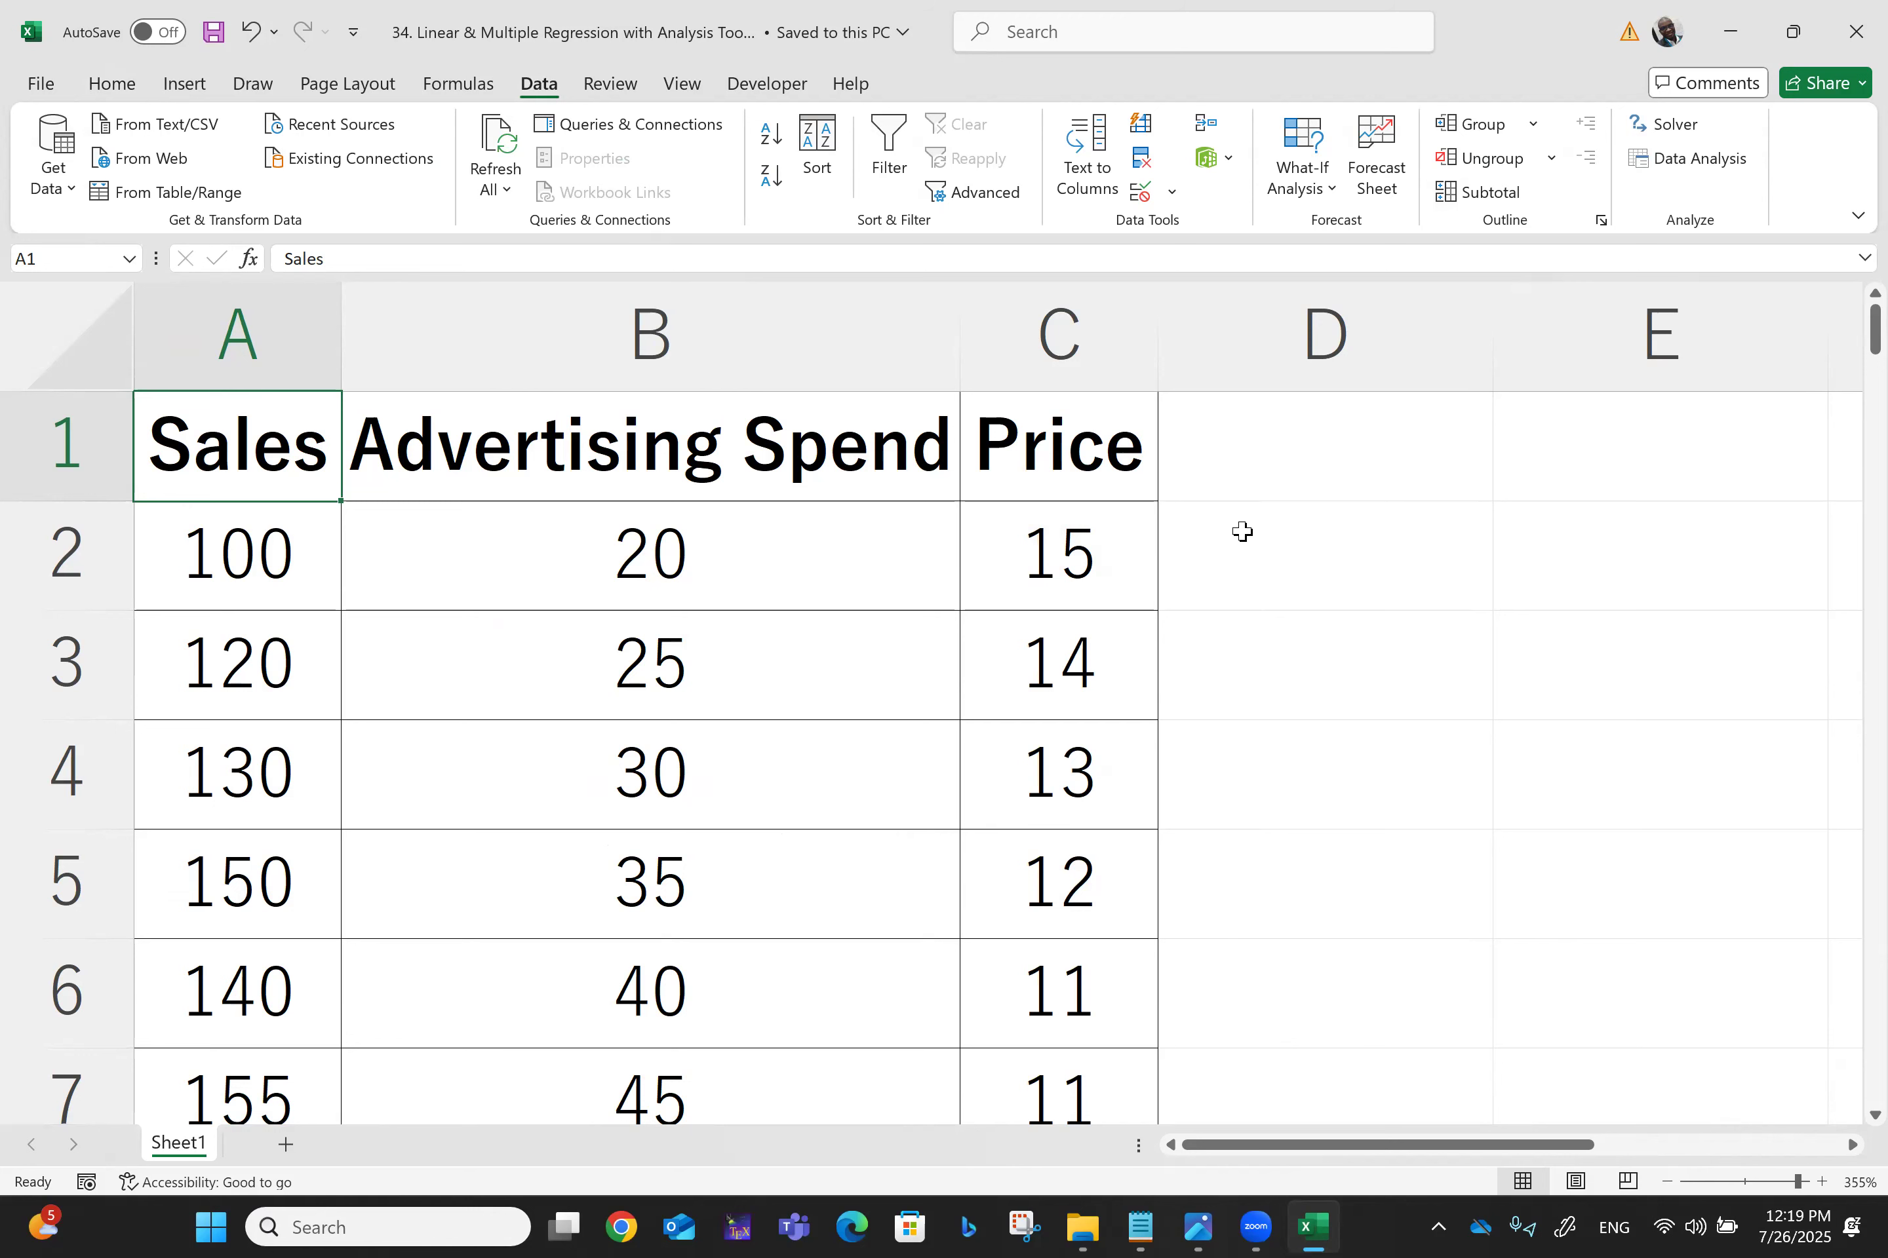
# Step: Open the Regression tool from the Data Analysis tools
pyautogui.click(1692, 161)
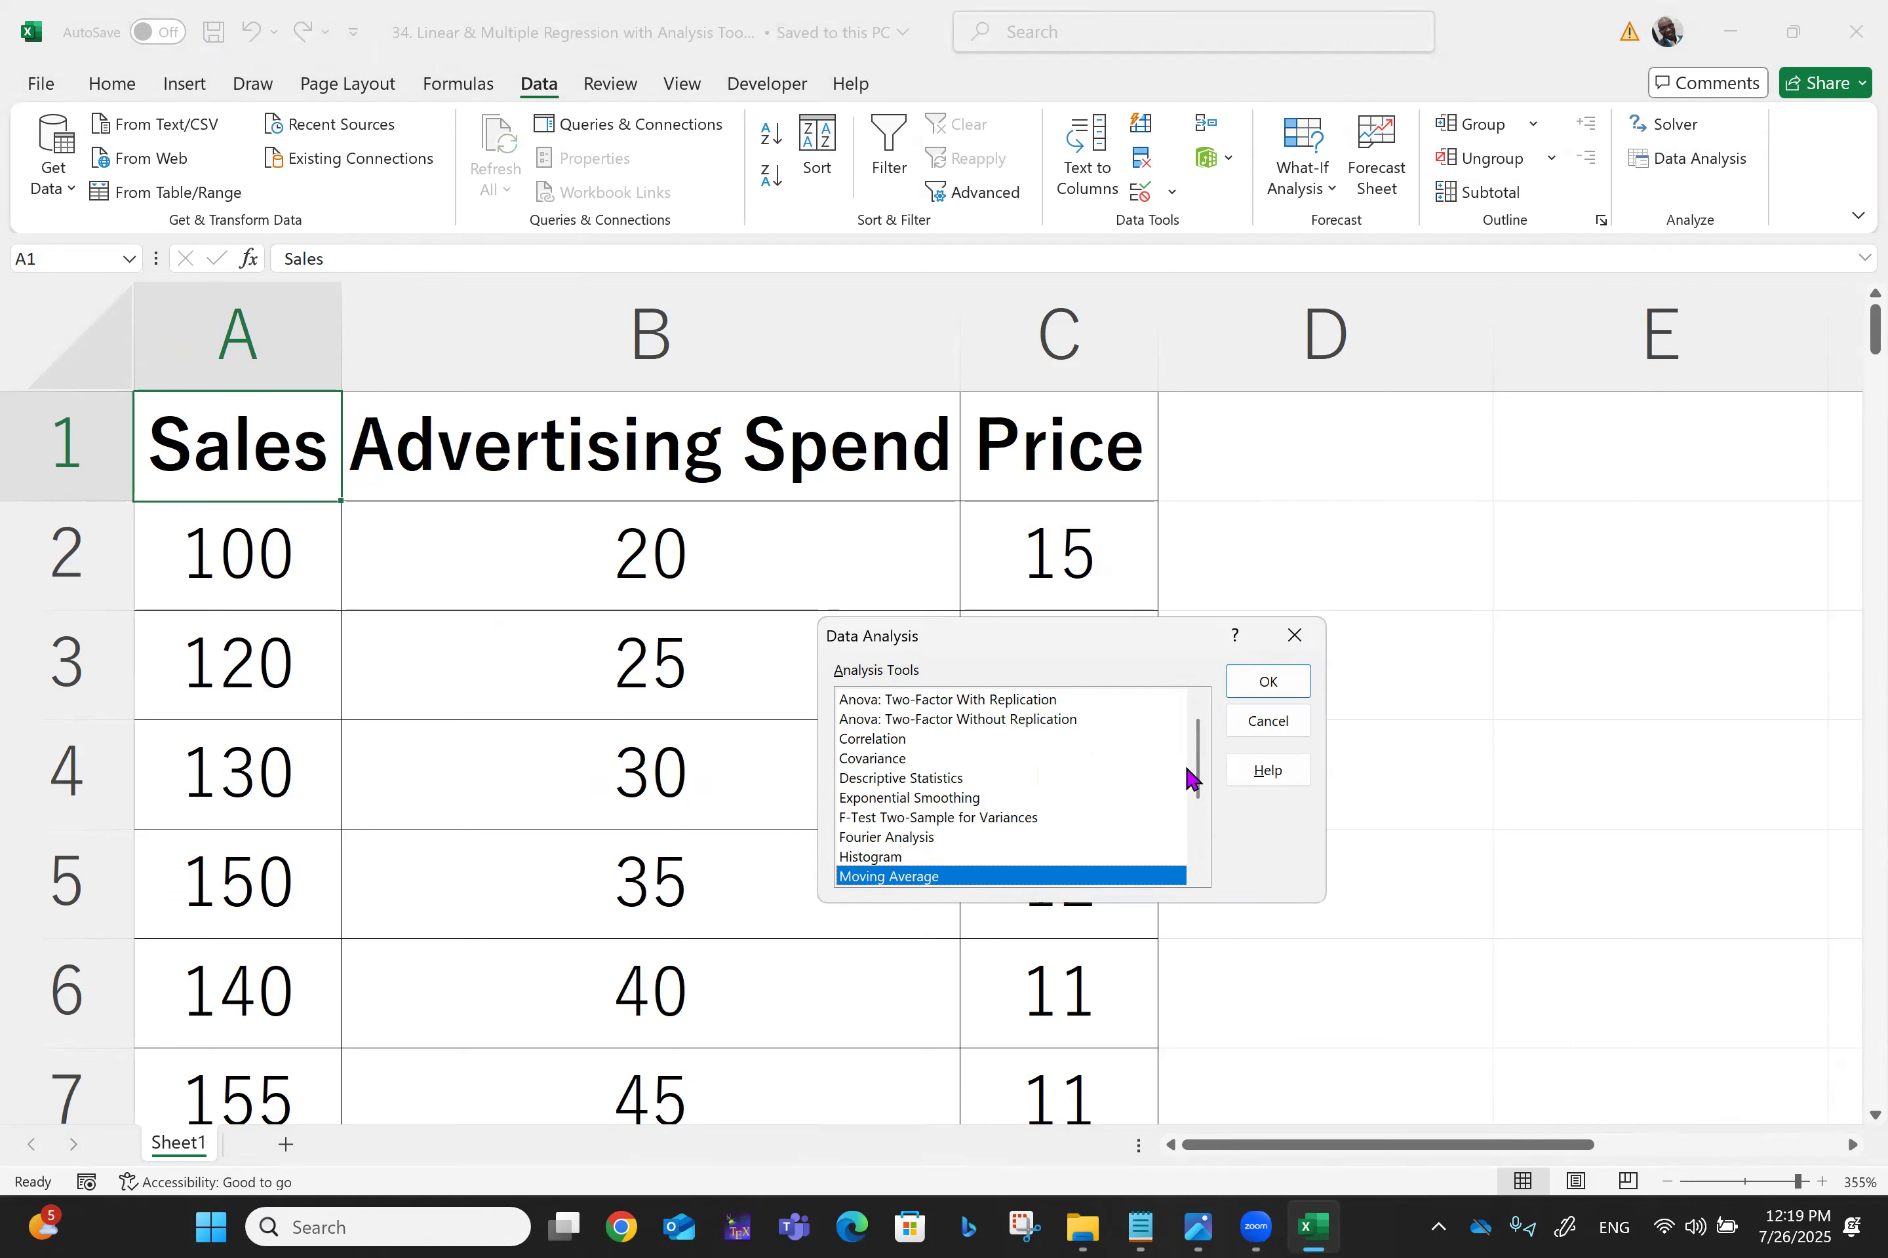
pyautogui.moveTo(1202, 768); pyautogui.dragTo(1202, 752)
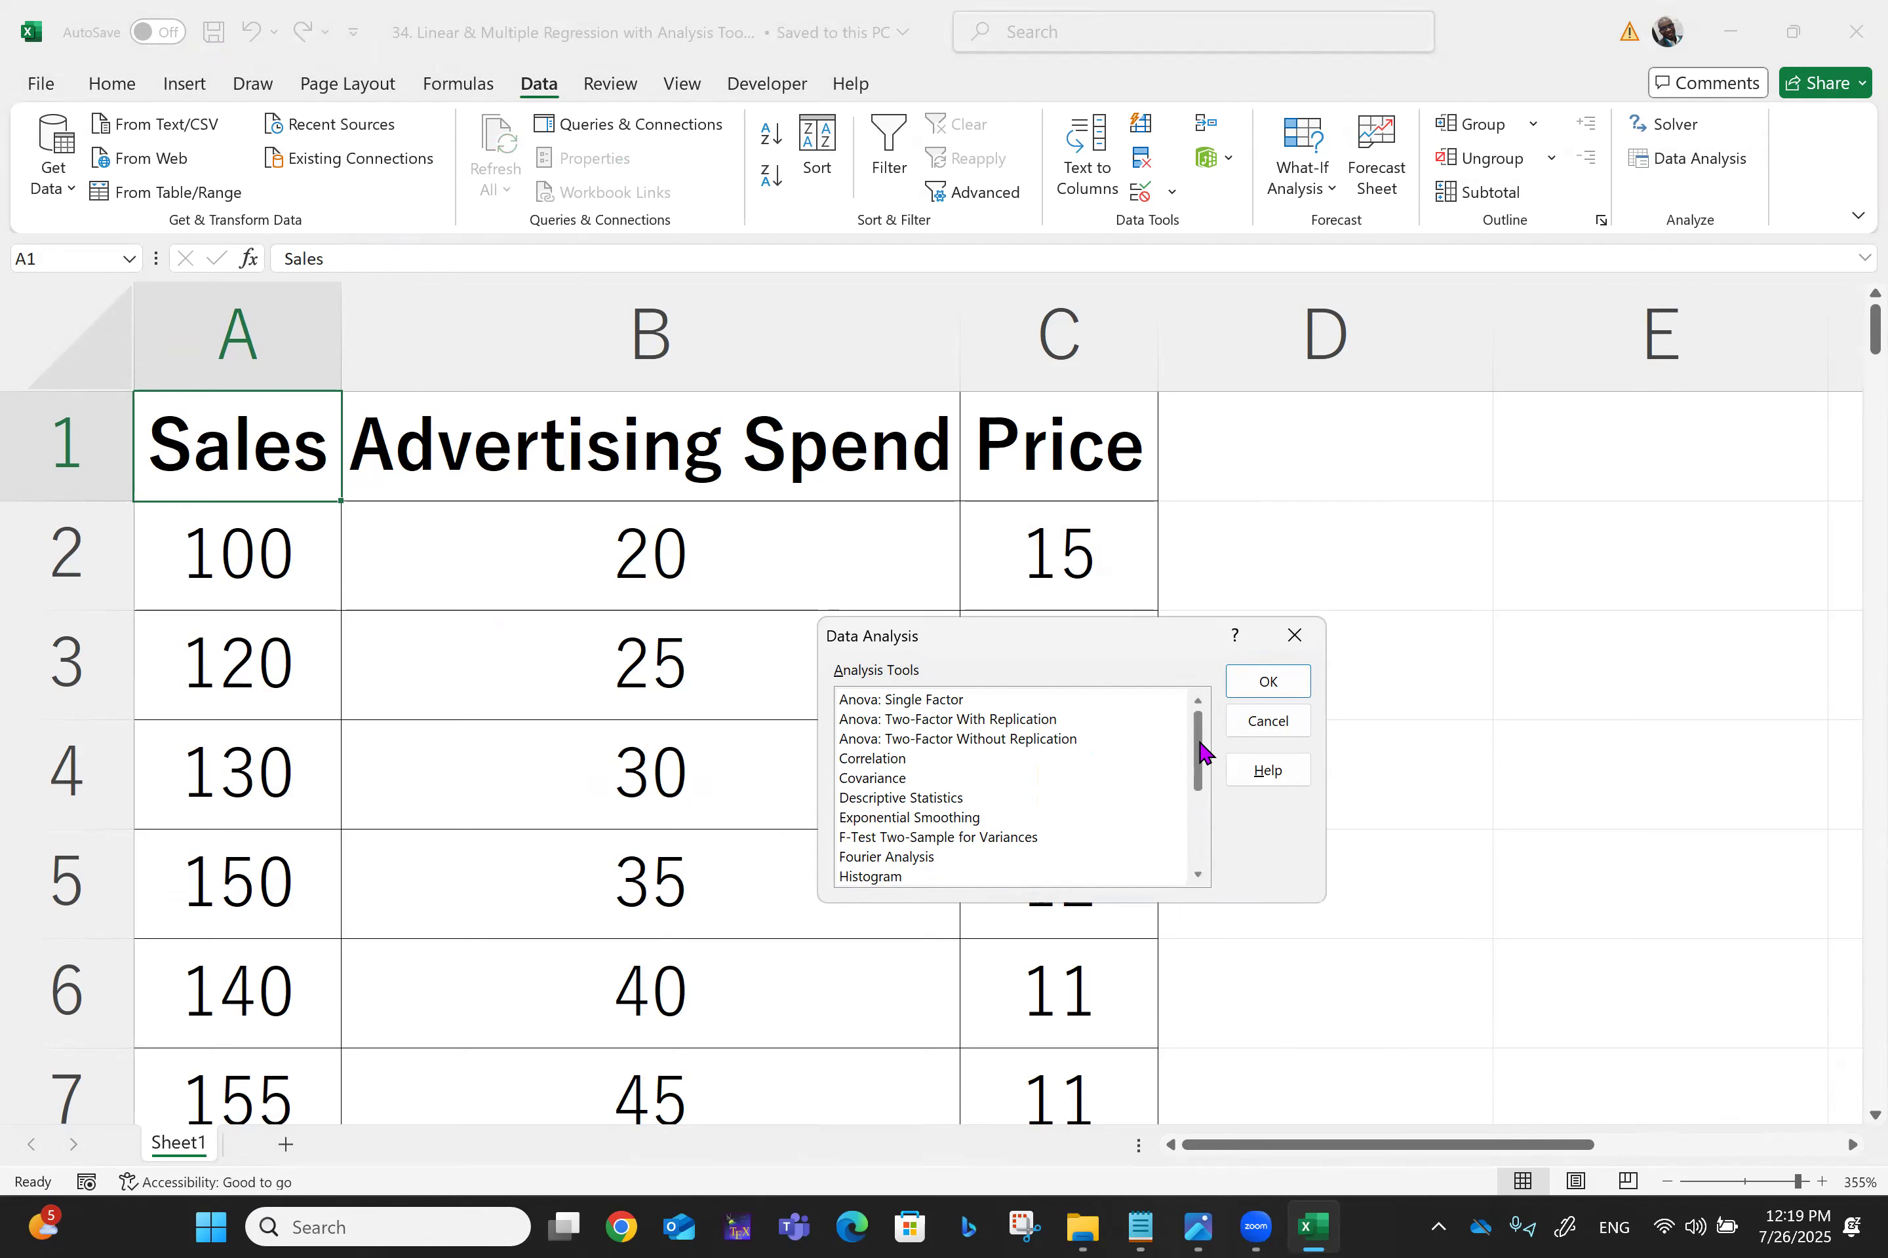
pyautogui.click(1012, 721)
pyautogui.press('Up')
pyautogui.press('Down')
pyautogui.press('Down')
pyautogui.press('Down')
pyautogui.press('Down')
pyautogui.press('Down')
pyautogui.press('Down')
pyautogui.press('Down')
pyautogui.press('Down')
pyautogui.press('Down')
pyautogui.press('Down')
pyautogui.press('Down')
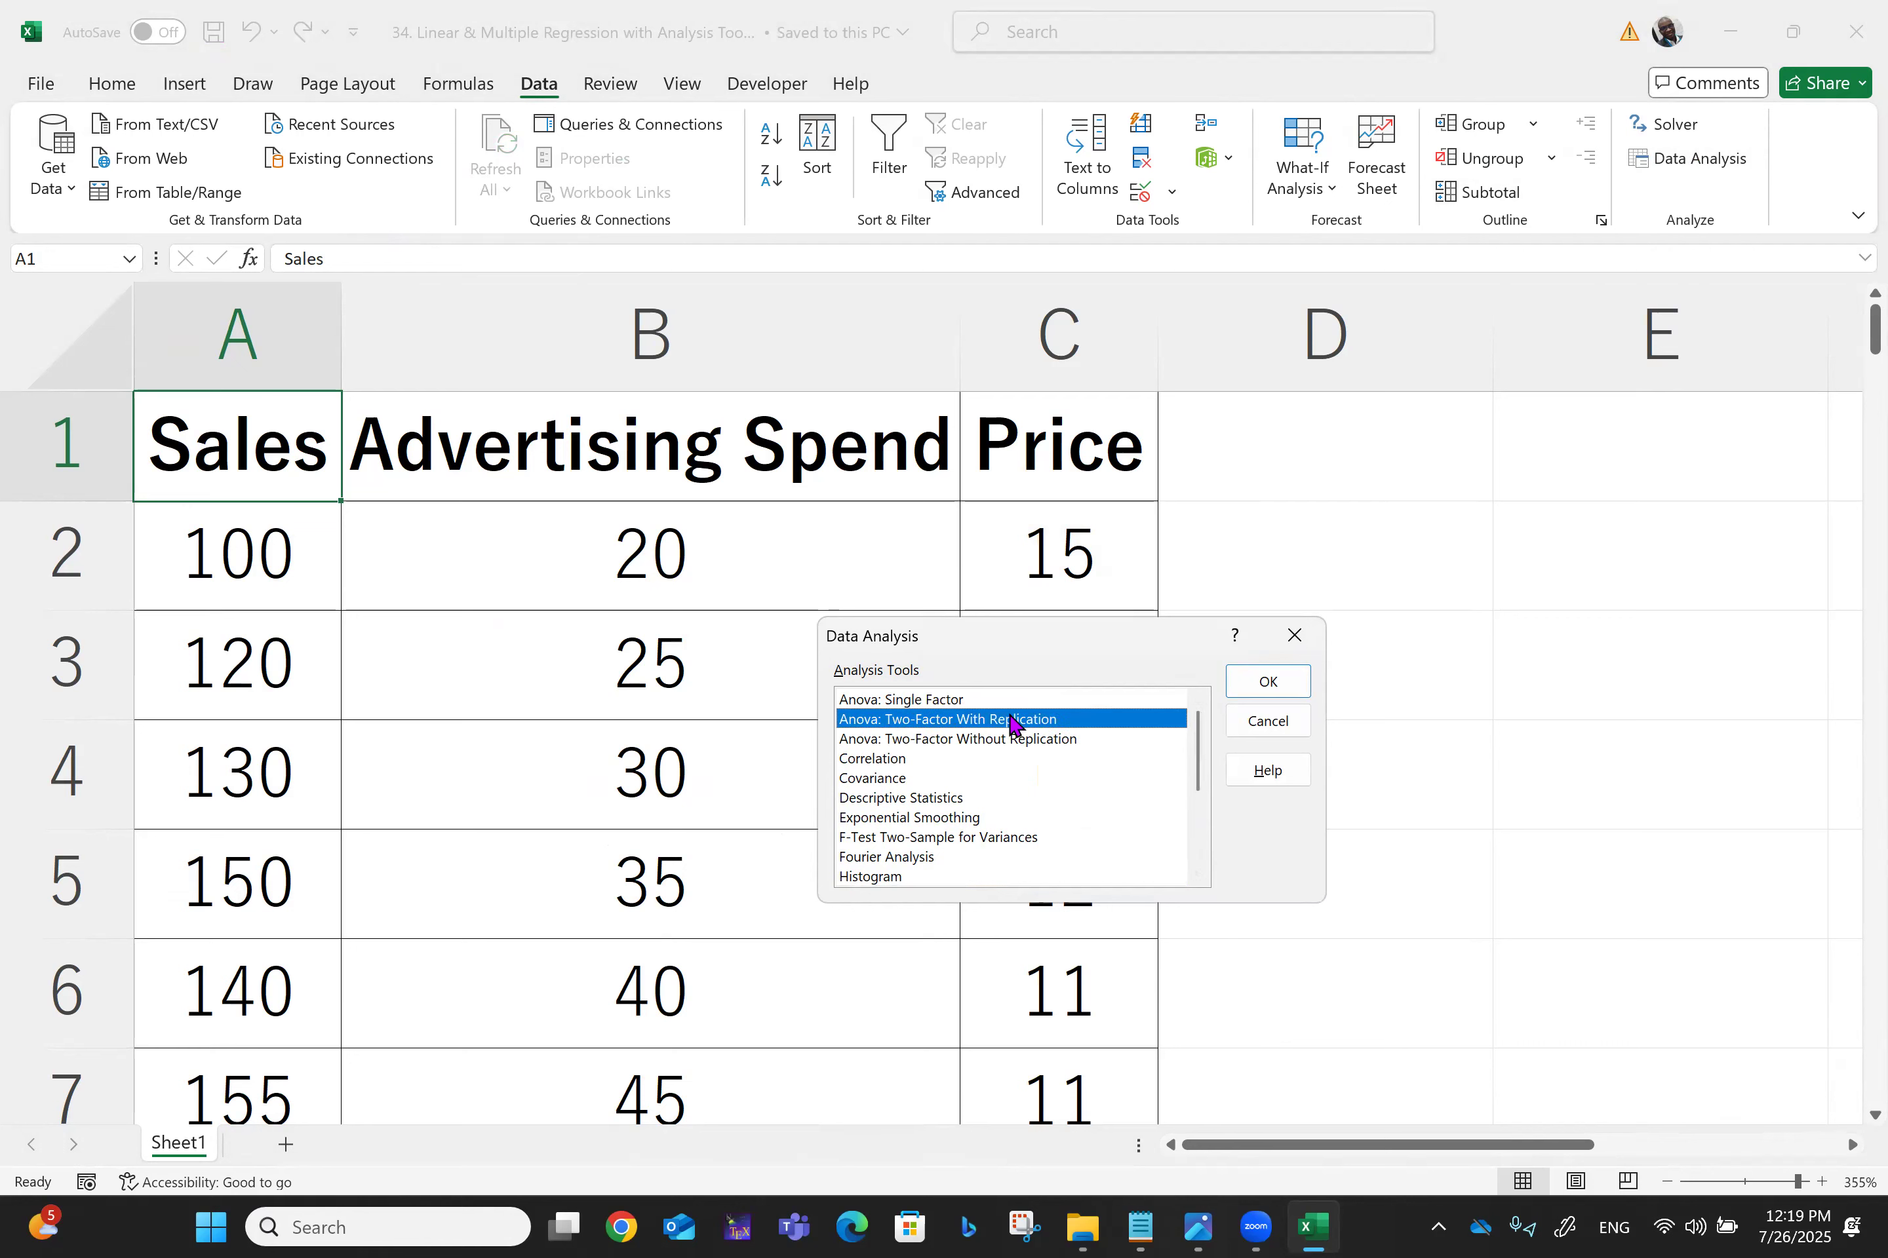
pyautogui.press('Down')
pyautogui.press('Down')
pyautogui.press('Down')
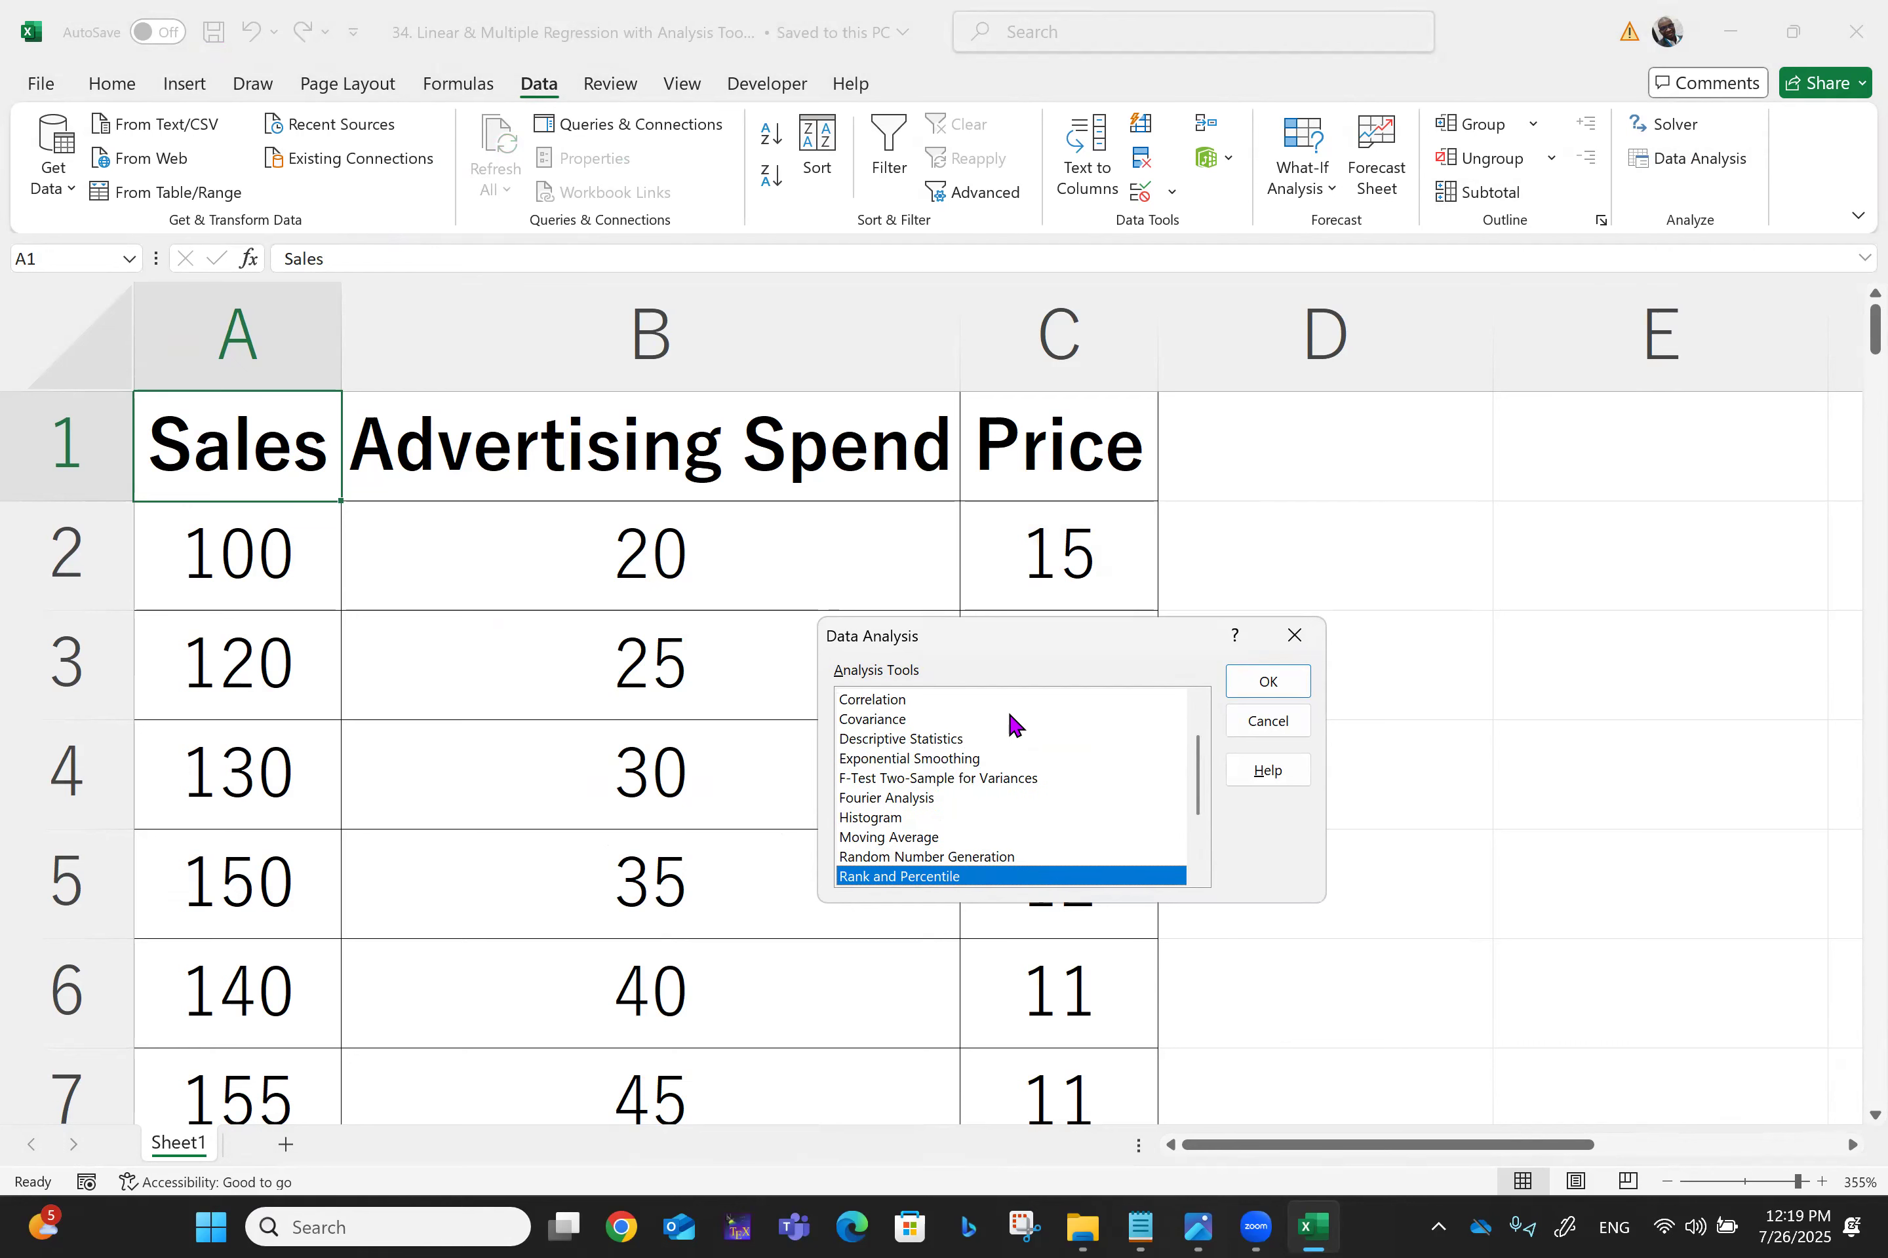
pyautogui.press('Up')
pyautogui.press('Return')
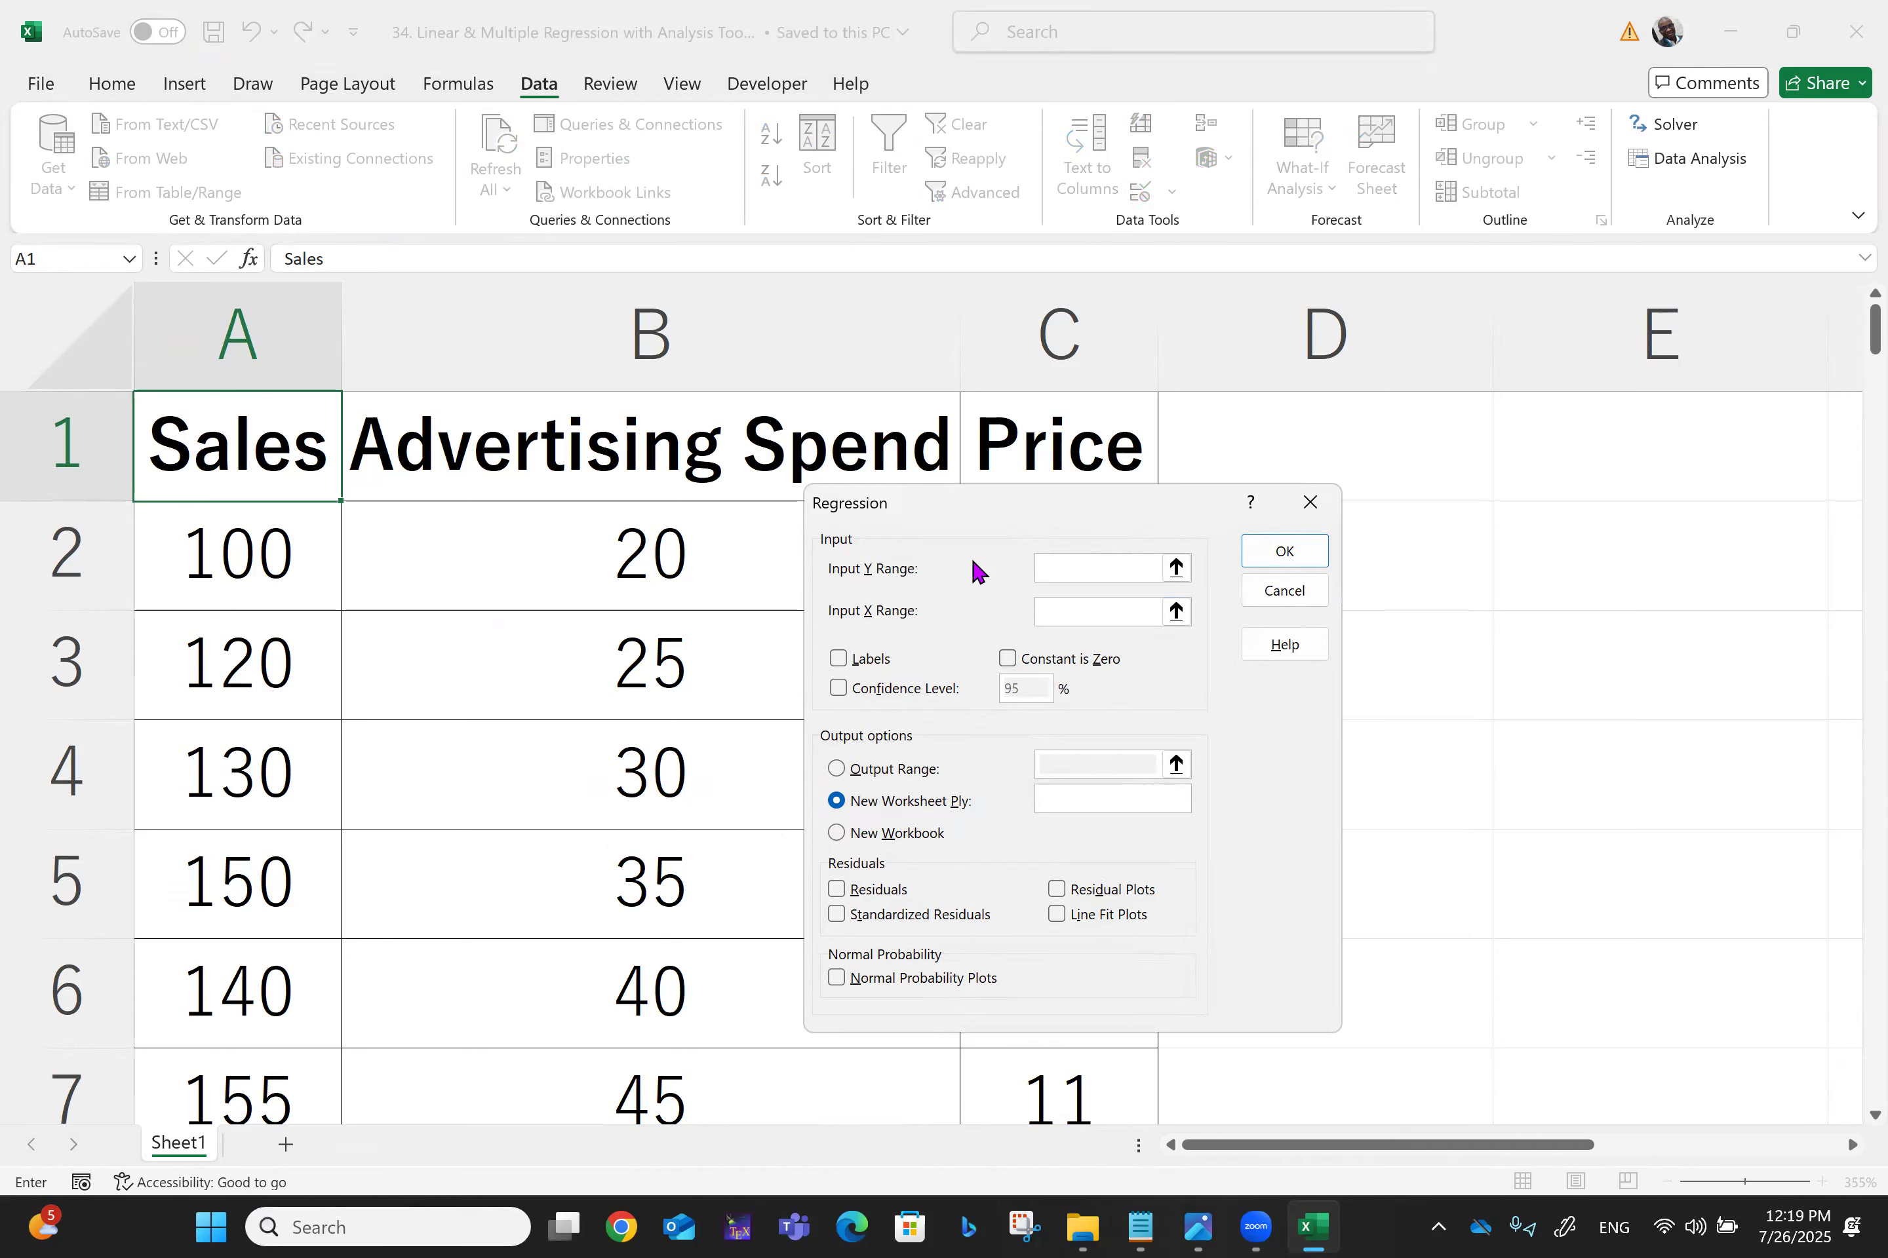
# Step: Set the regression's Input Y Range to the Sales column including its header, $A$1:$A$94
pyautogui.click(261, 440)
pyautogui.hotkey('shift', 'Down')
pyautogui.hotkey('shift', 'Down')
pyautogui.hotkey('shift', 'Down')
pyautogui.hotkey('shift', 'Down')
pyautogui.hotkey('shift', 'Down')
pyautogui.hotkey('shift', 'Down')
pyautogui.hotkey('shift', 'Down')
pyautogui.hotkey('shift', 'Down')
pyautogui.hotkey('shift', 'Down')
pyautogui.hotkey('shift', 'Down')
pyautogui.hotkey('shift', 'Down')
pyautogui.hotkey('shift', 'Down')
pyautogui.hotkey('shift', 'Down')
pyautogui.hotkey('shift', 'Down')
pyautogui.hotkey('shift', 'Down')
pyautogui.hotkey('shift', 'Down')
pyautogui.hotkey('shift', 'Down')
pyautogui.hotkey('shift', 'Down')
pyautogui.hotkey('shift', 'Down')
pyautogui.hotkey('shift', 'Down')
pyautogui.hotkey('shift', 'Down')
pyautogui.hotkey('shift', 'Down')
pyautogui.hotkey('shift', 'Down')
pyautogui.hotkey('shift', 'Down')
pyautogui.hotkey('shift', 'Down')
pyautogui.hotkey('shift', 'Down')
pyautogui.hotkey('shift', 'Down')
pyautogui.hotkey('shift', 'Down')
pyautogui.hotkey('shift', 'Down')
pyautogui.hotkey('shift', 'Down')
pyautogui.hotkey('shift', 'Down')
pyautogui.hotkey('shift', 'Down')
pyautogui.hotkey('shift', 'Down')
pyautogui.hotkey('shift', 'Down')
pyautogui.hotkey('shift', 'Down')
pyautogui.hotkey('shift', 'Down')
pyautogui.hotkey('shift', 'Down')
pyautogui.hotkey('shift', 'Down')
pyautogui.hotkey('shift', 'Down')
pyautogui.hotkey('shift', 'Down')
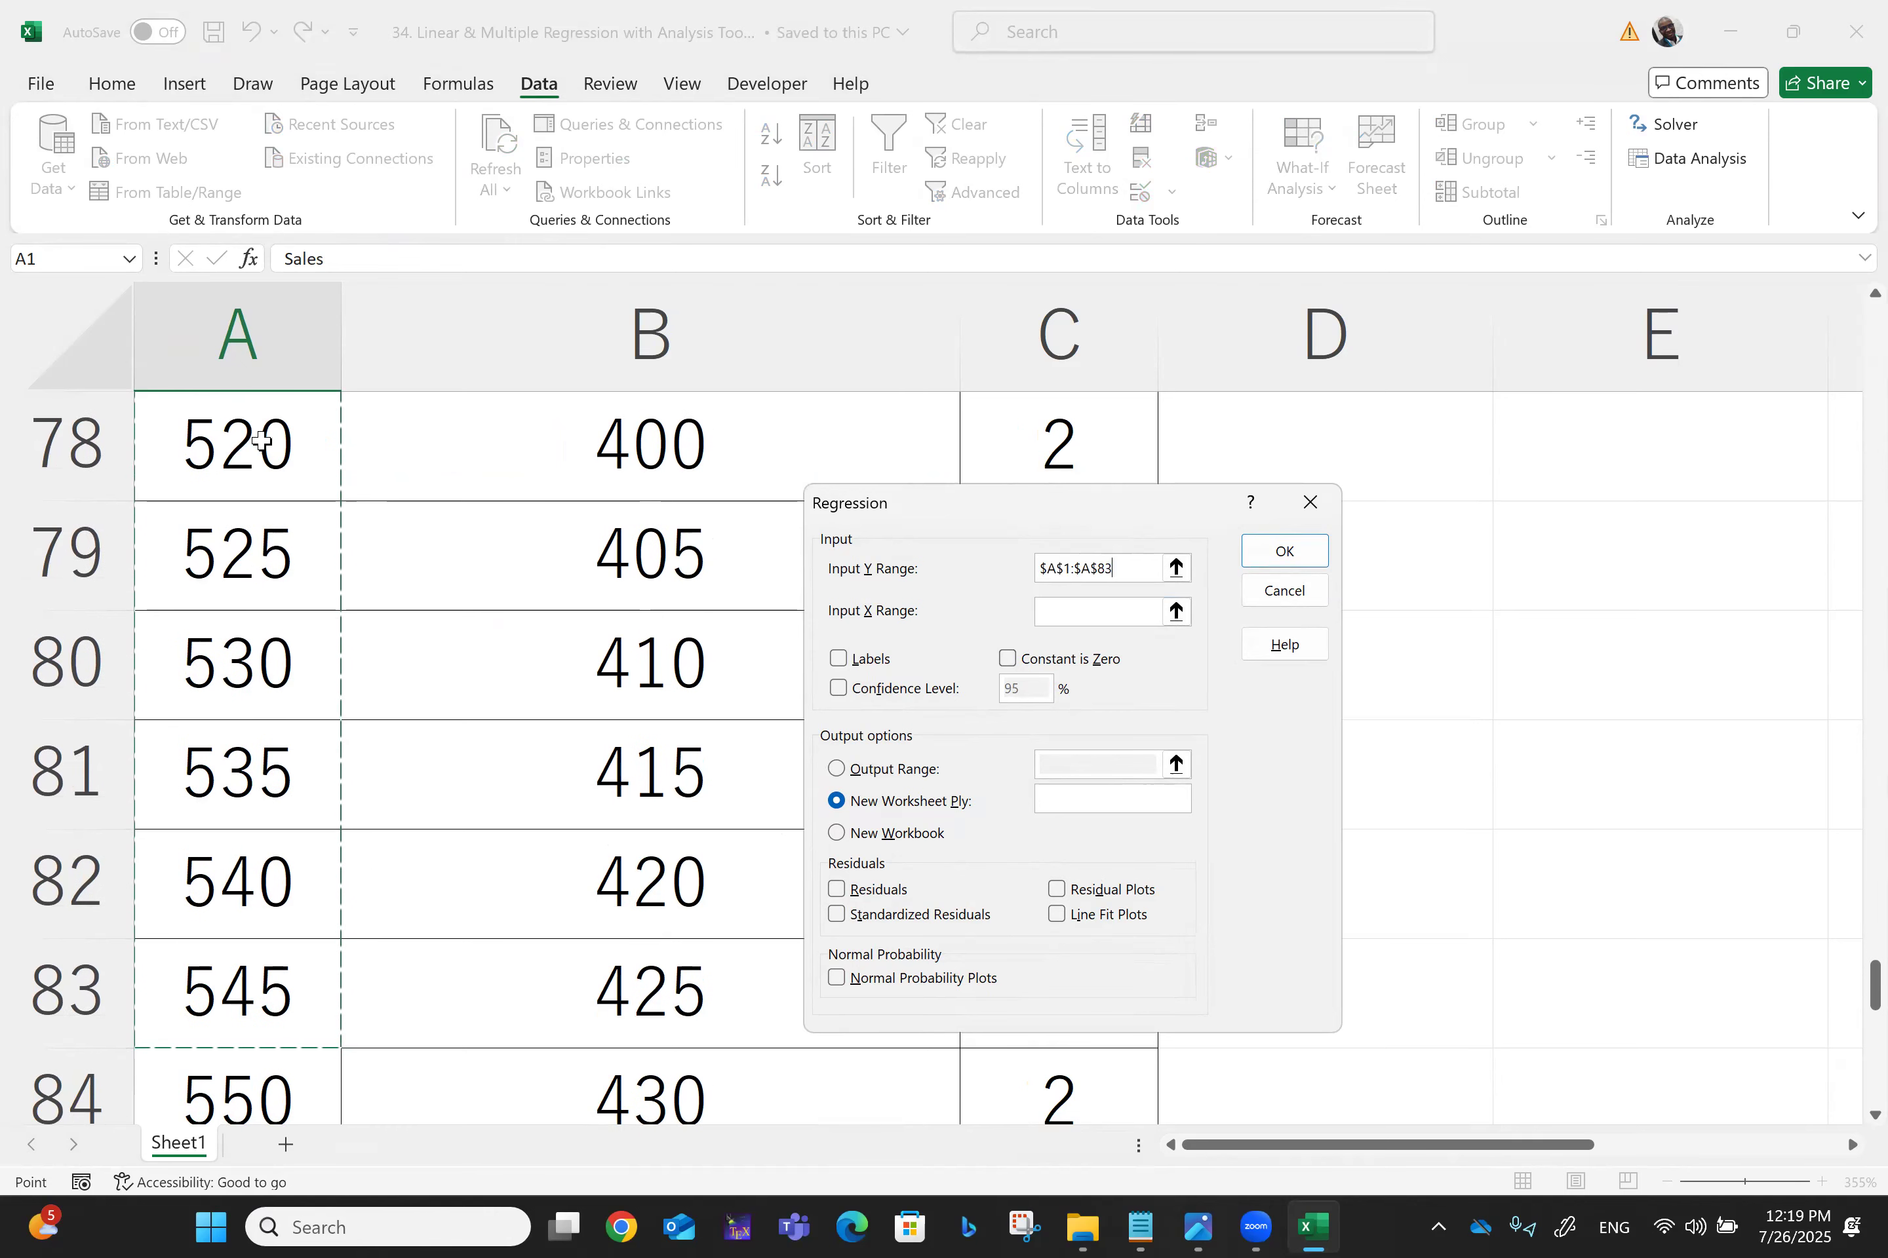
pyautogui.hotkey('shift', 'Down')
pyautogui.hotkey('shift', 'Down')
pyautogui.hotkey('shift', 'Down')
pyautogui.hotkey('shift', 'Down')
pyautogui.hotkey('shift', 'Down')
pyautogui.hotkey('shift', 'Down')
pyautogui.hotkey('shift', 'Down')
pyautogui.hotkey('shift', 'Down')
pyautogui.hotkey('shift', 'Down')
pyautogui.hotkey('shift', 'Down')
pyautogui.hotkey('shift', 'Down')
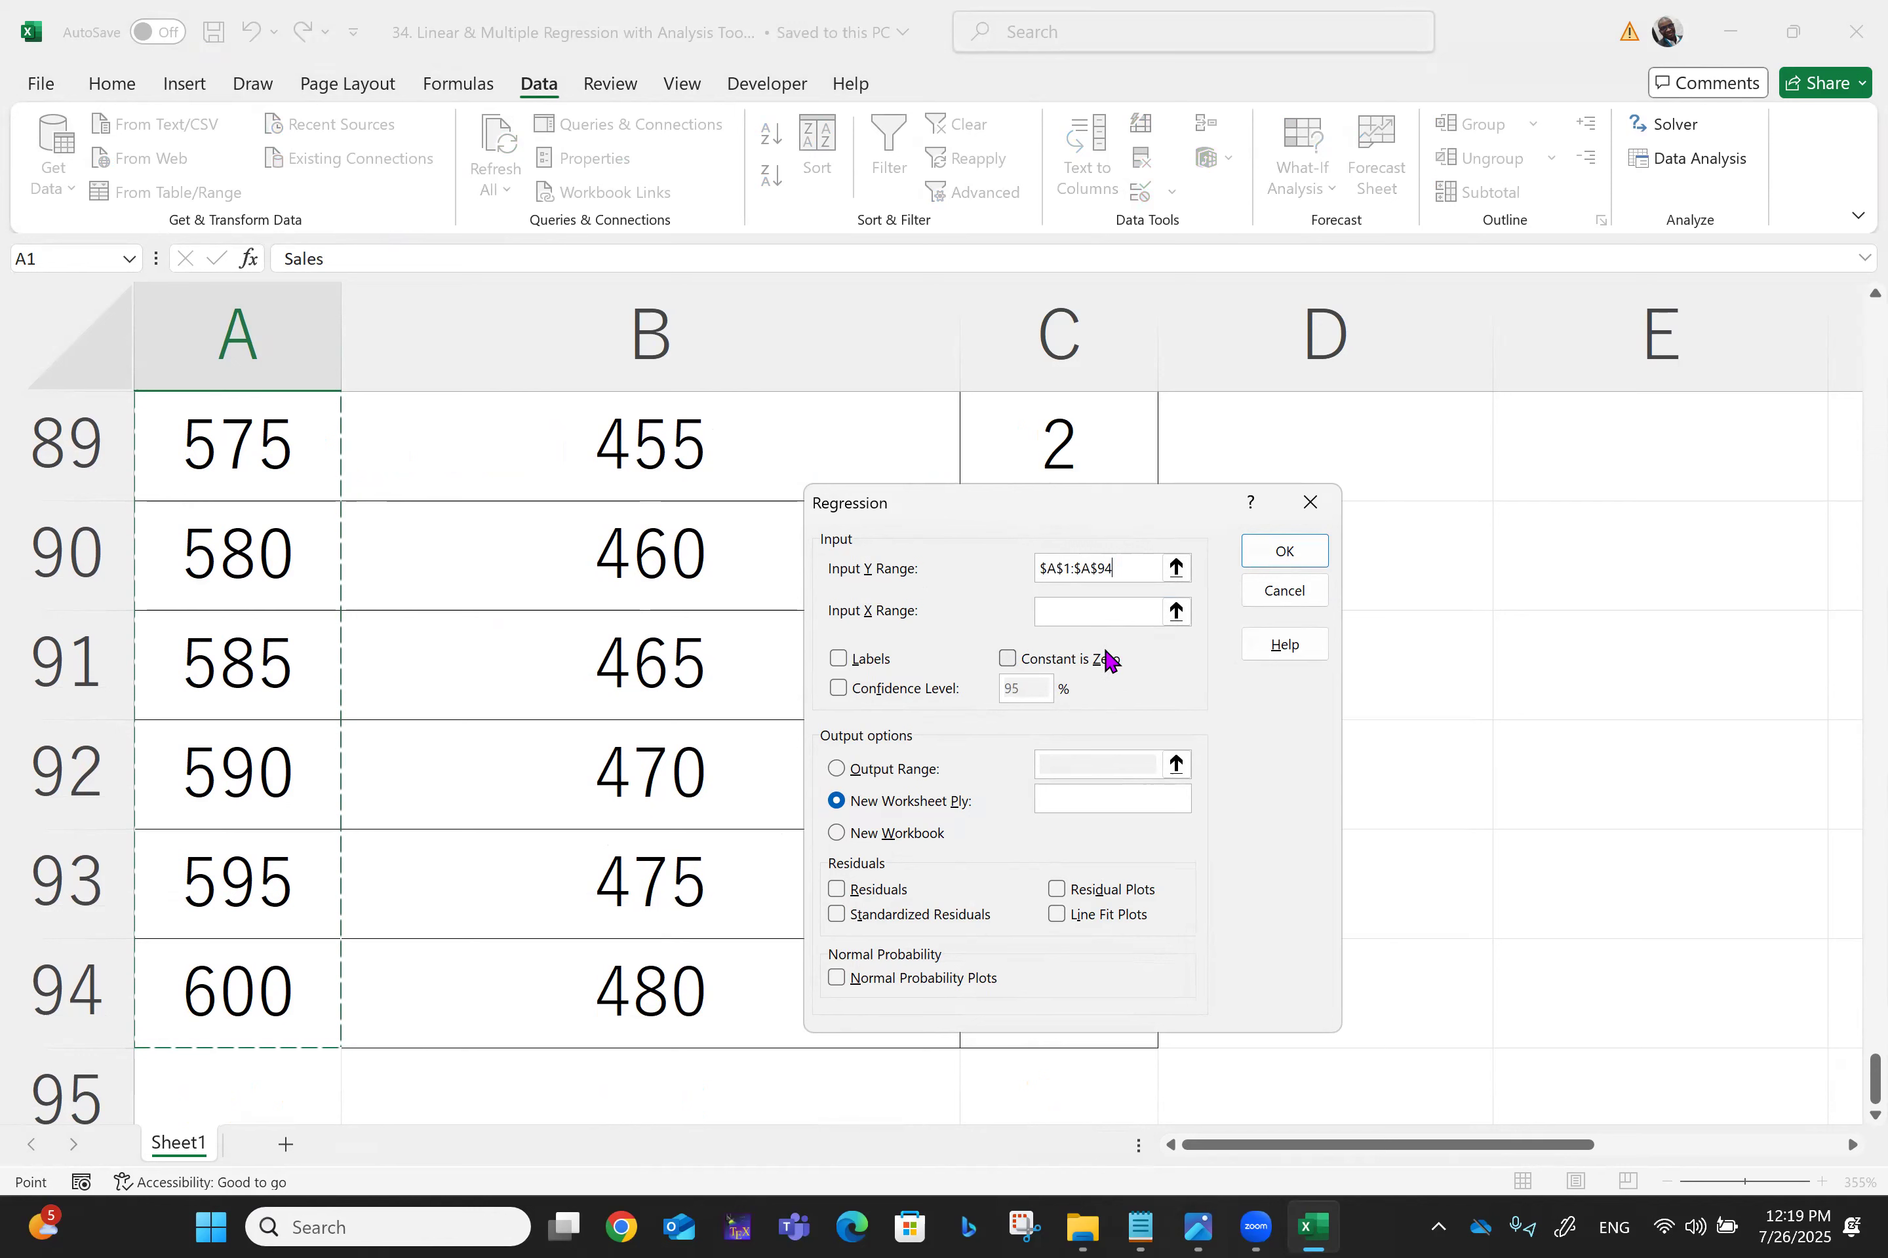
pyautogui.click(1080, 615)
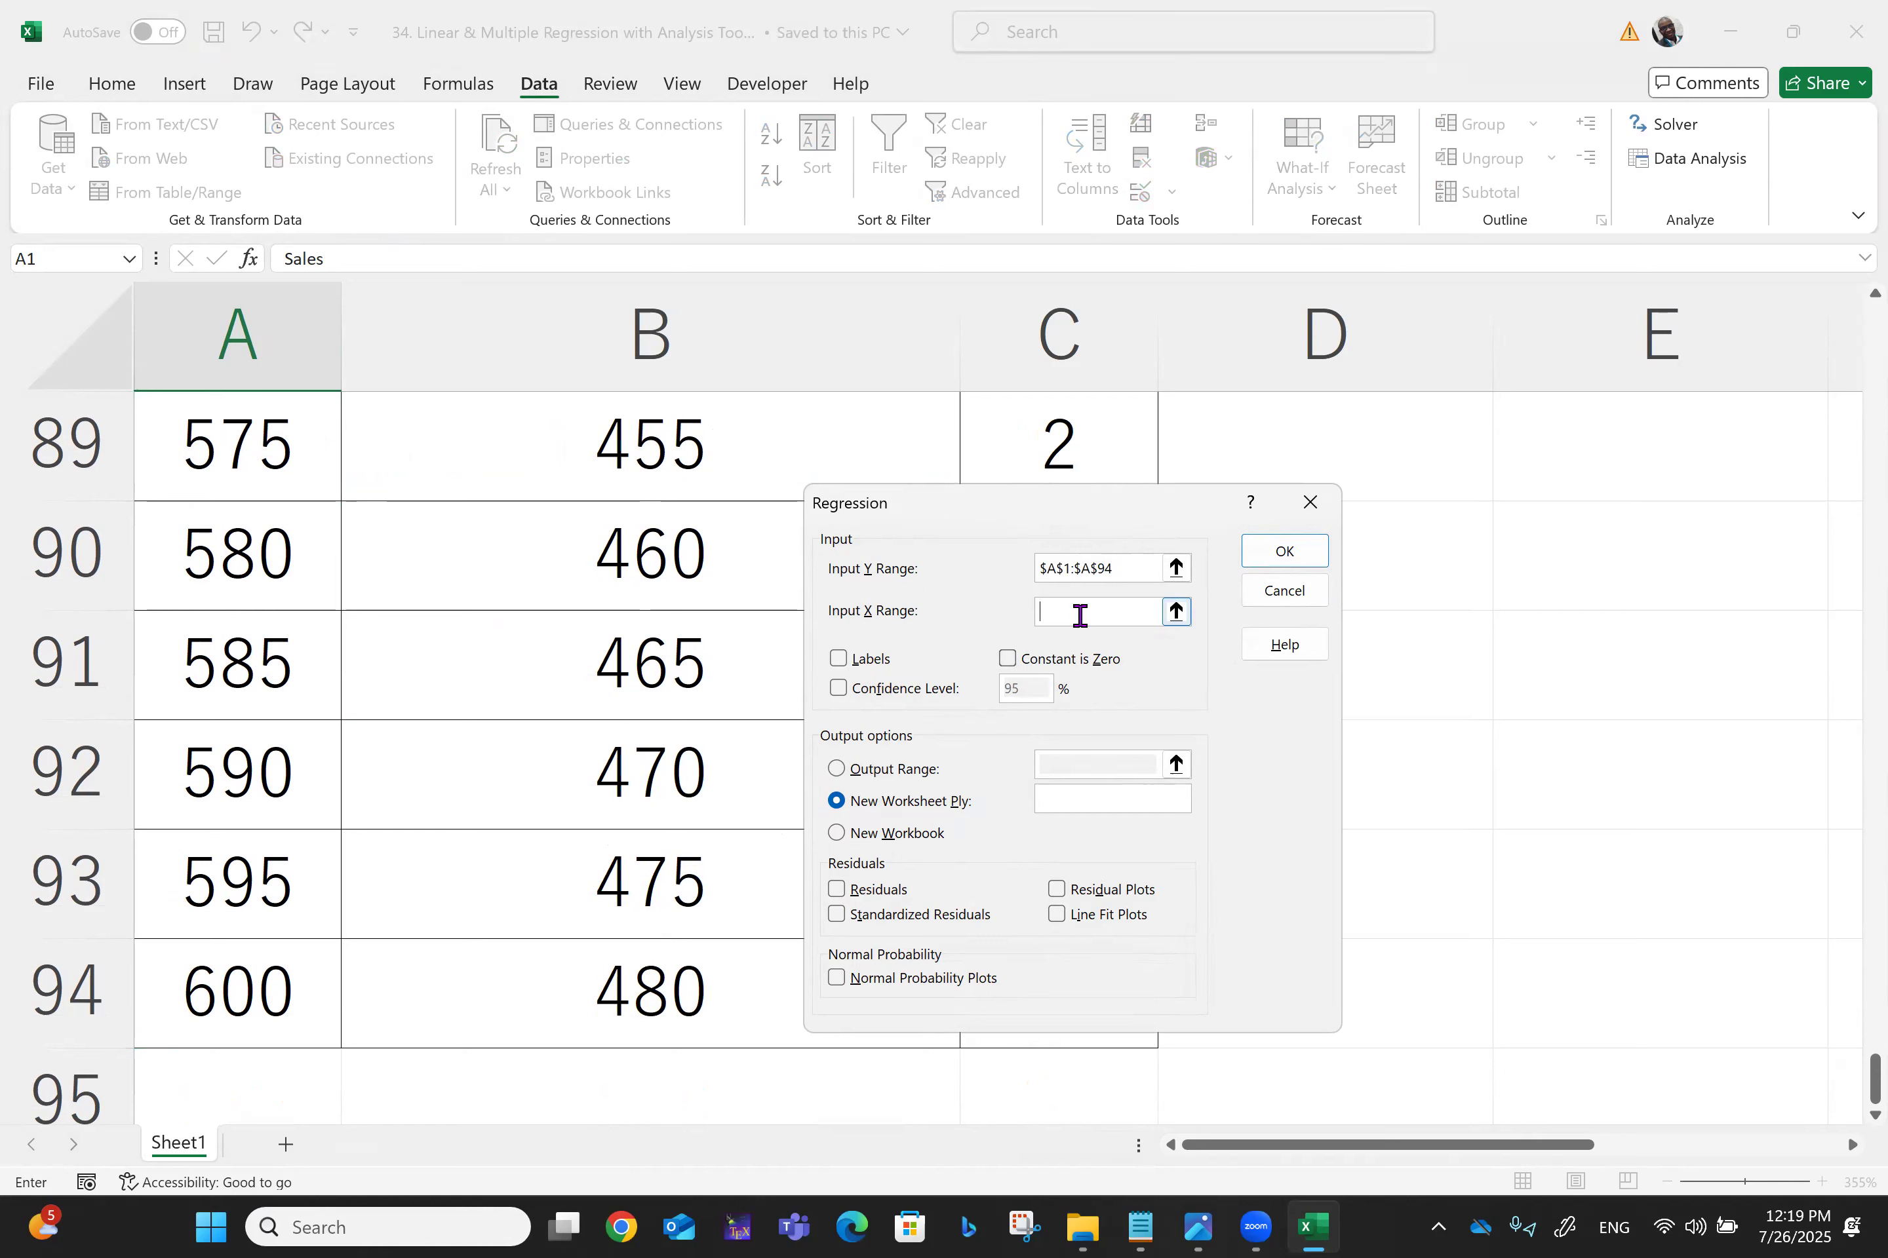
pyautogui.click(489, 462)
pyautogui.press('Up')
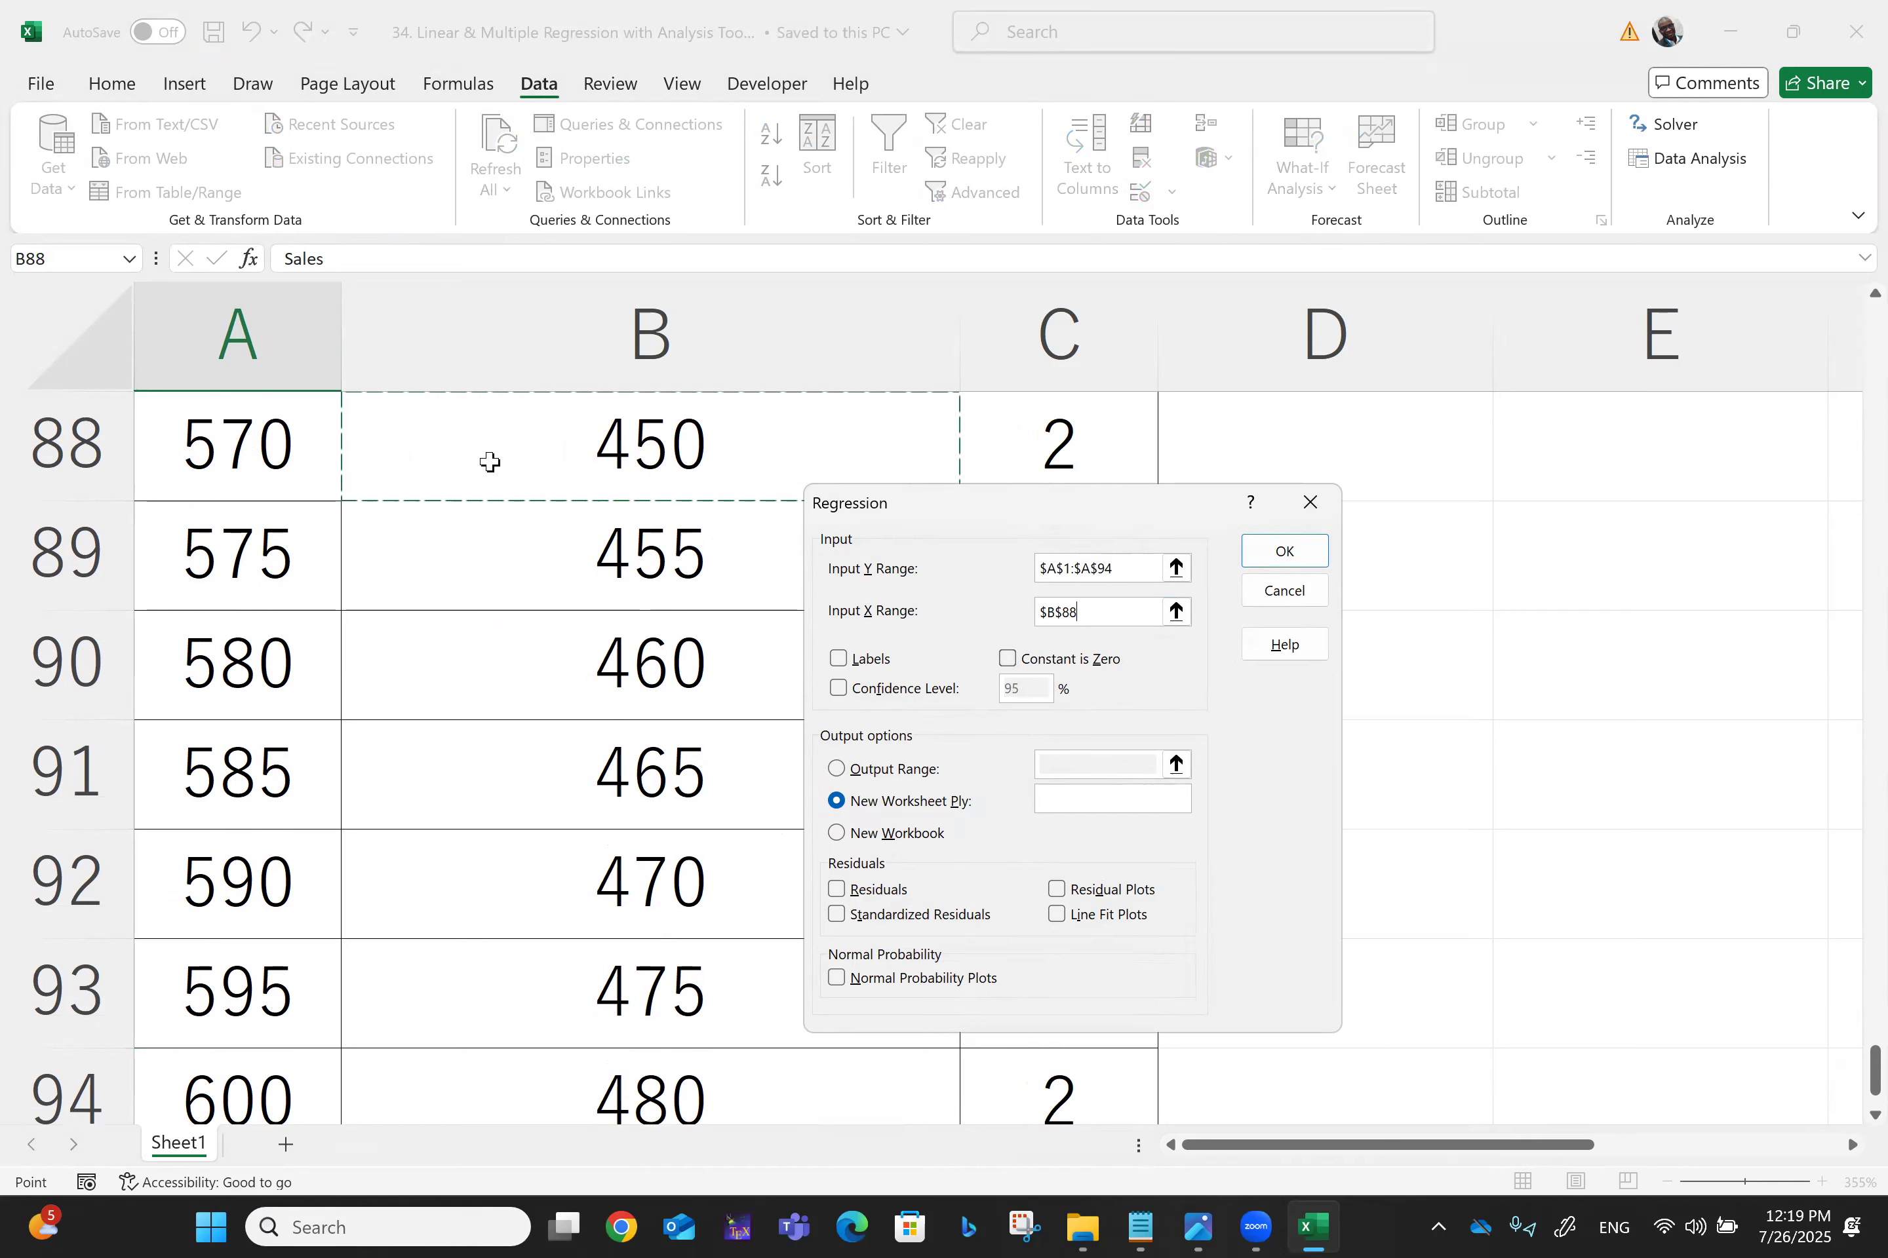
pyautogui.press('Up')
pyautogui.press('BackSpace')
pyautogui.press('BackSpace')
pyautogui.press('BackSpace')
pyautogui.press('BackSpace')
pyautogui.press('BackSpace')
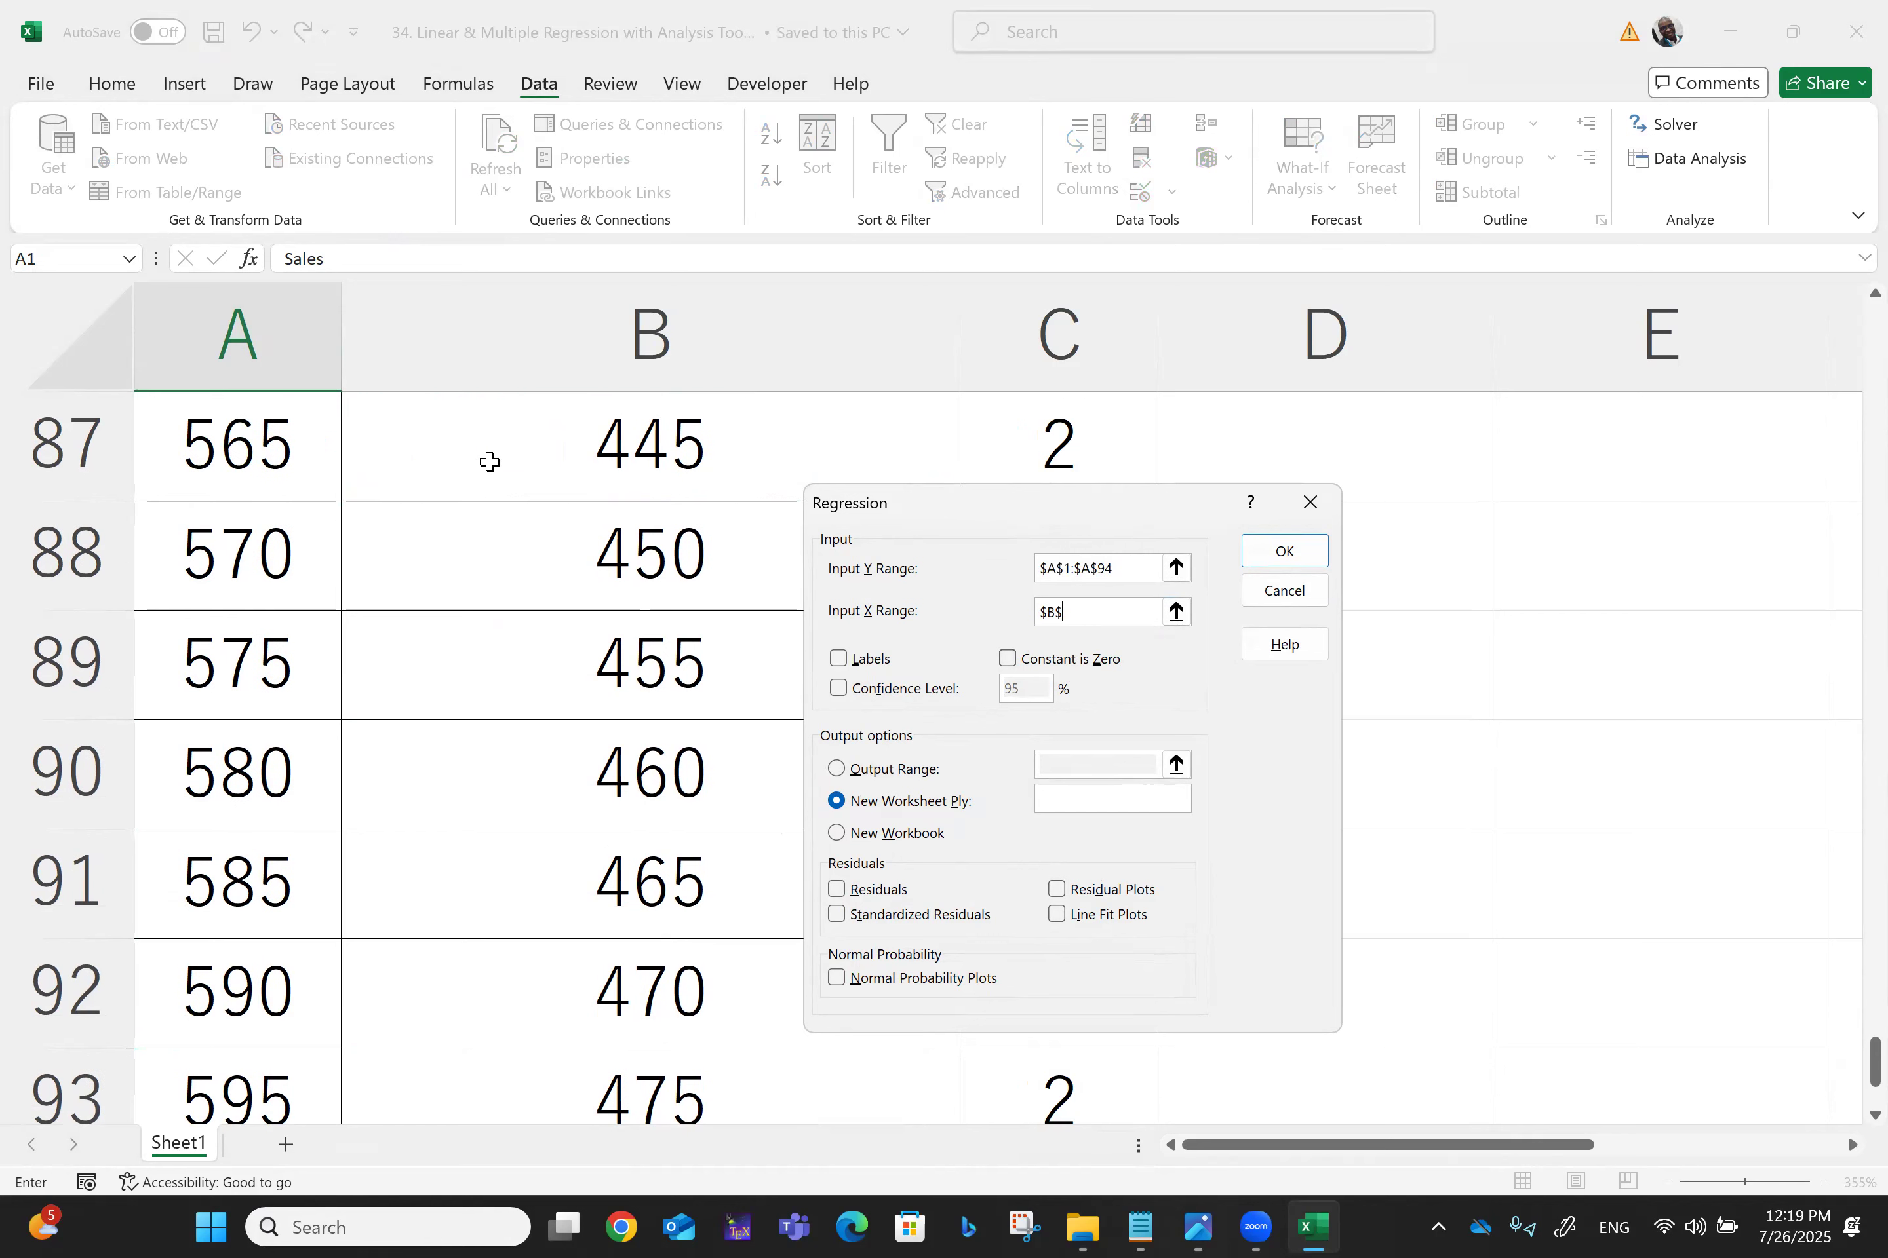
# Step: Set the regression's Input X Range to the Advertising Spend column including its header, $B$1:$B$94
pyautogui.scroll(18, 489, 462)
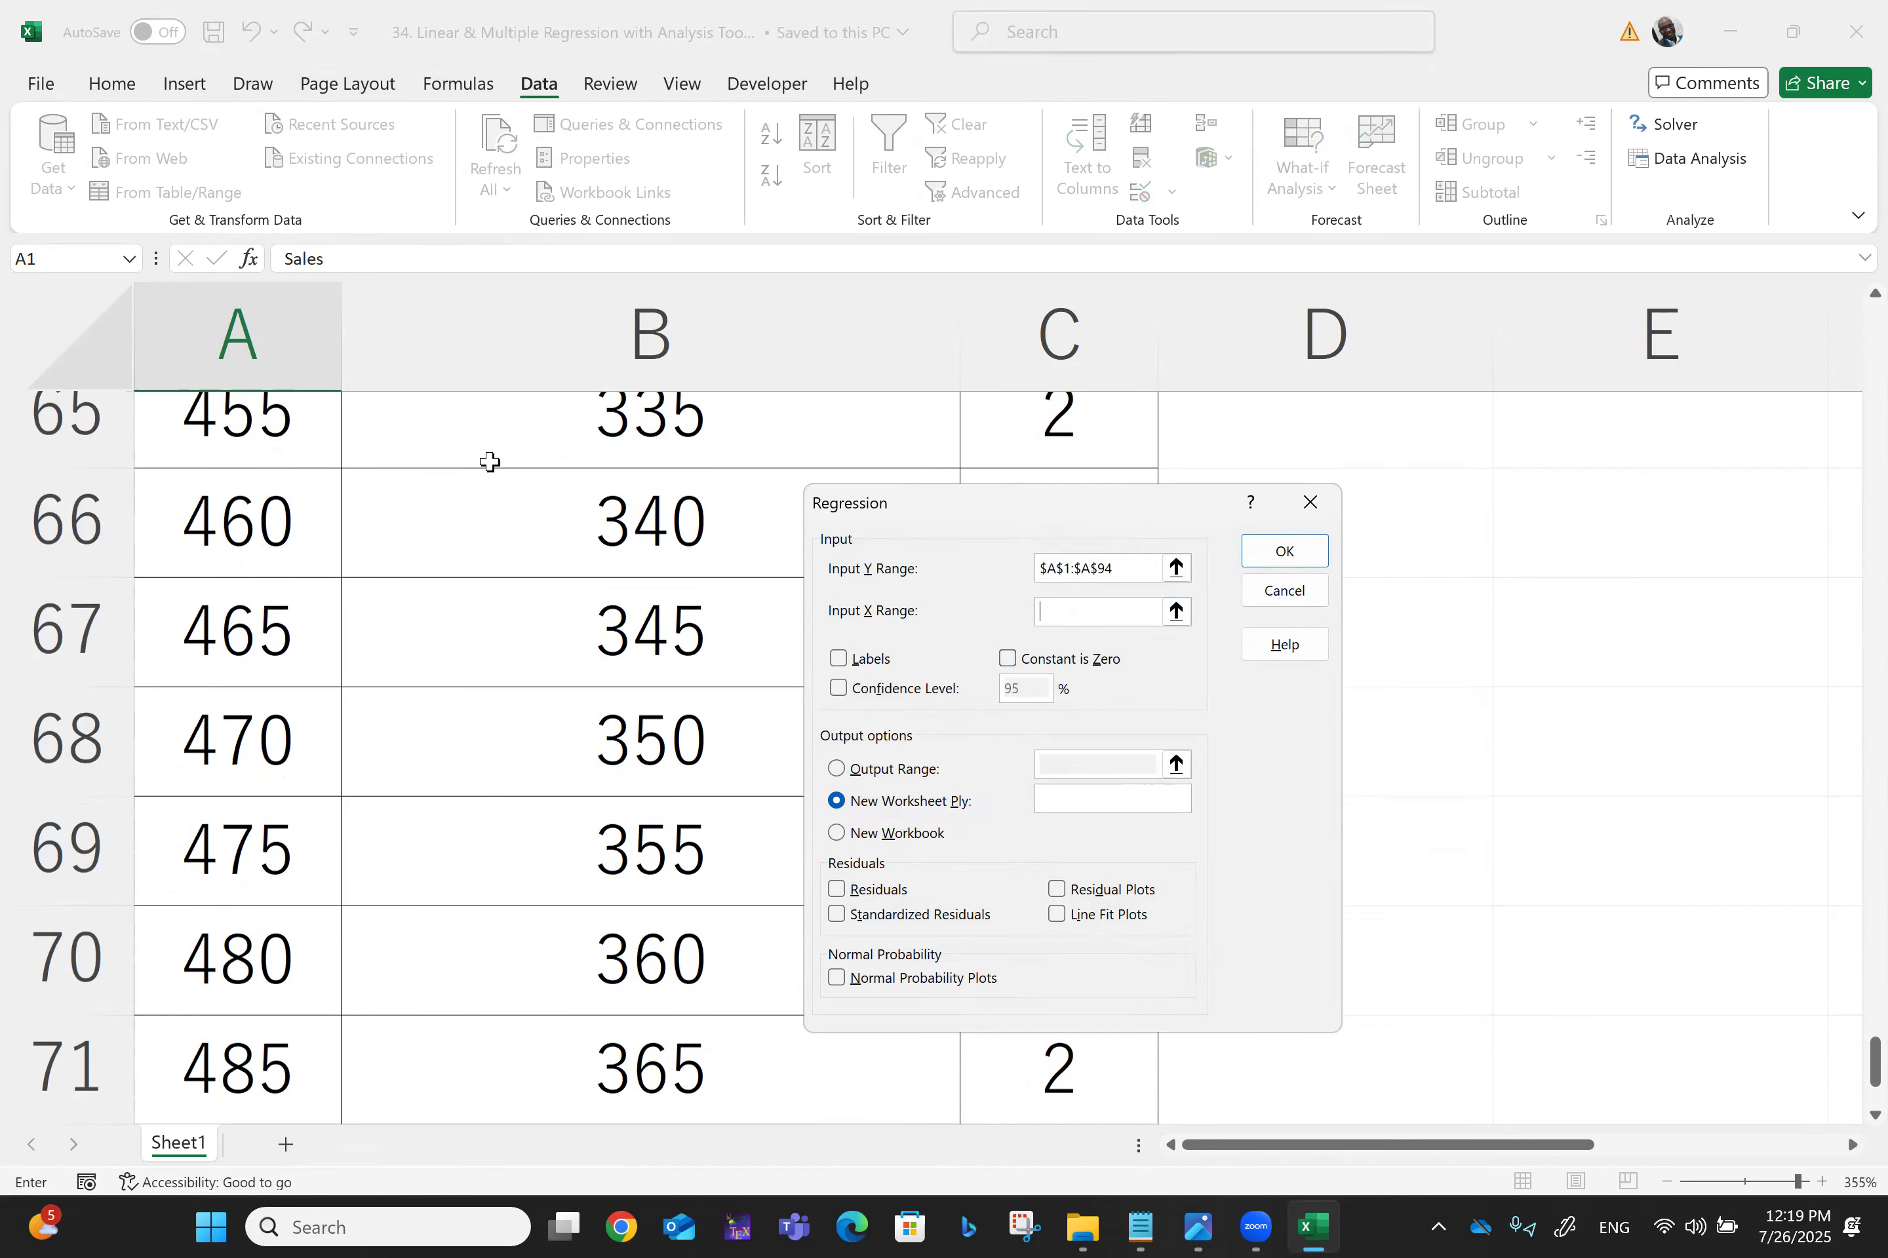
pyautogui.scroll(11, 489, 462)
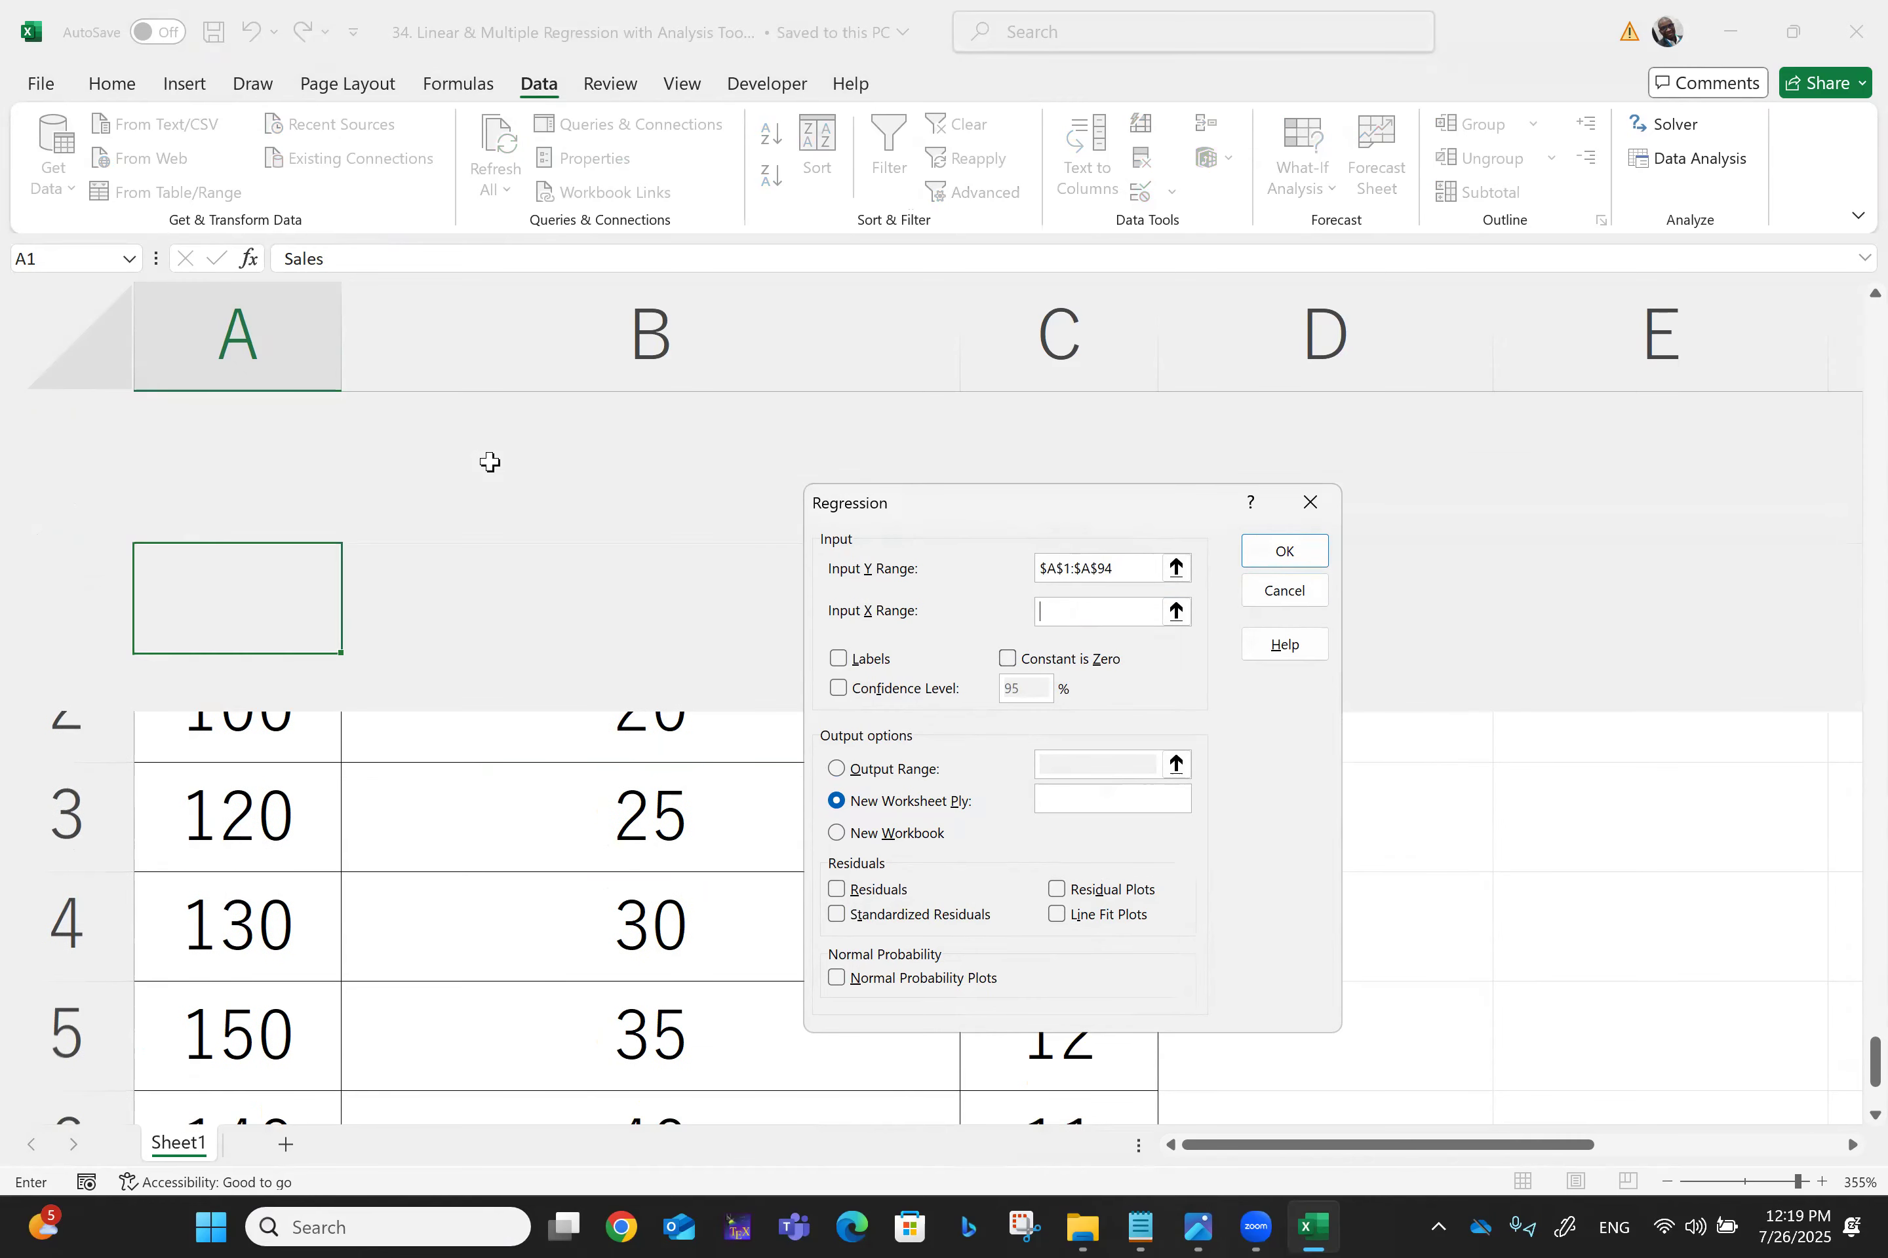
pyautogui.click(553, 460)
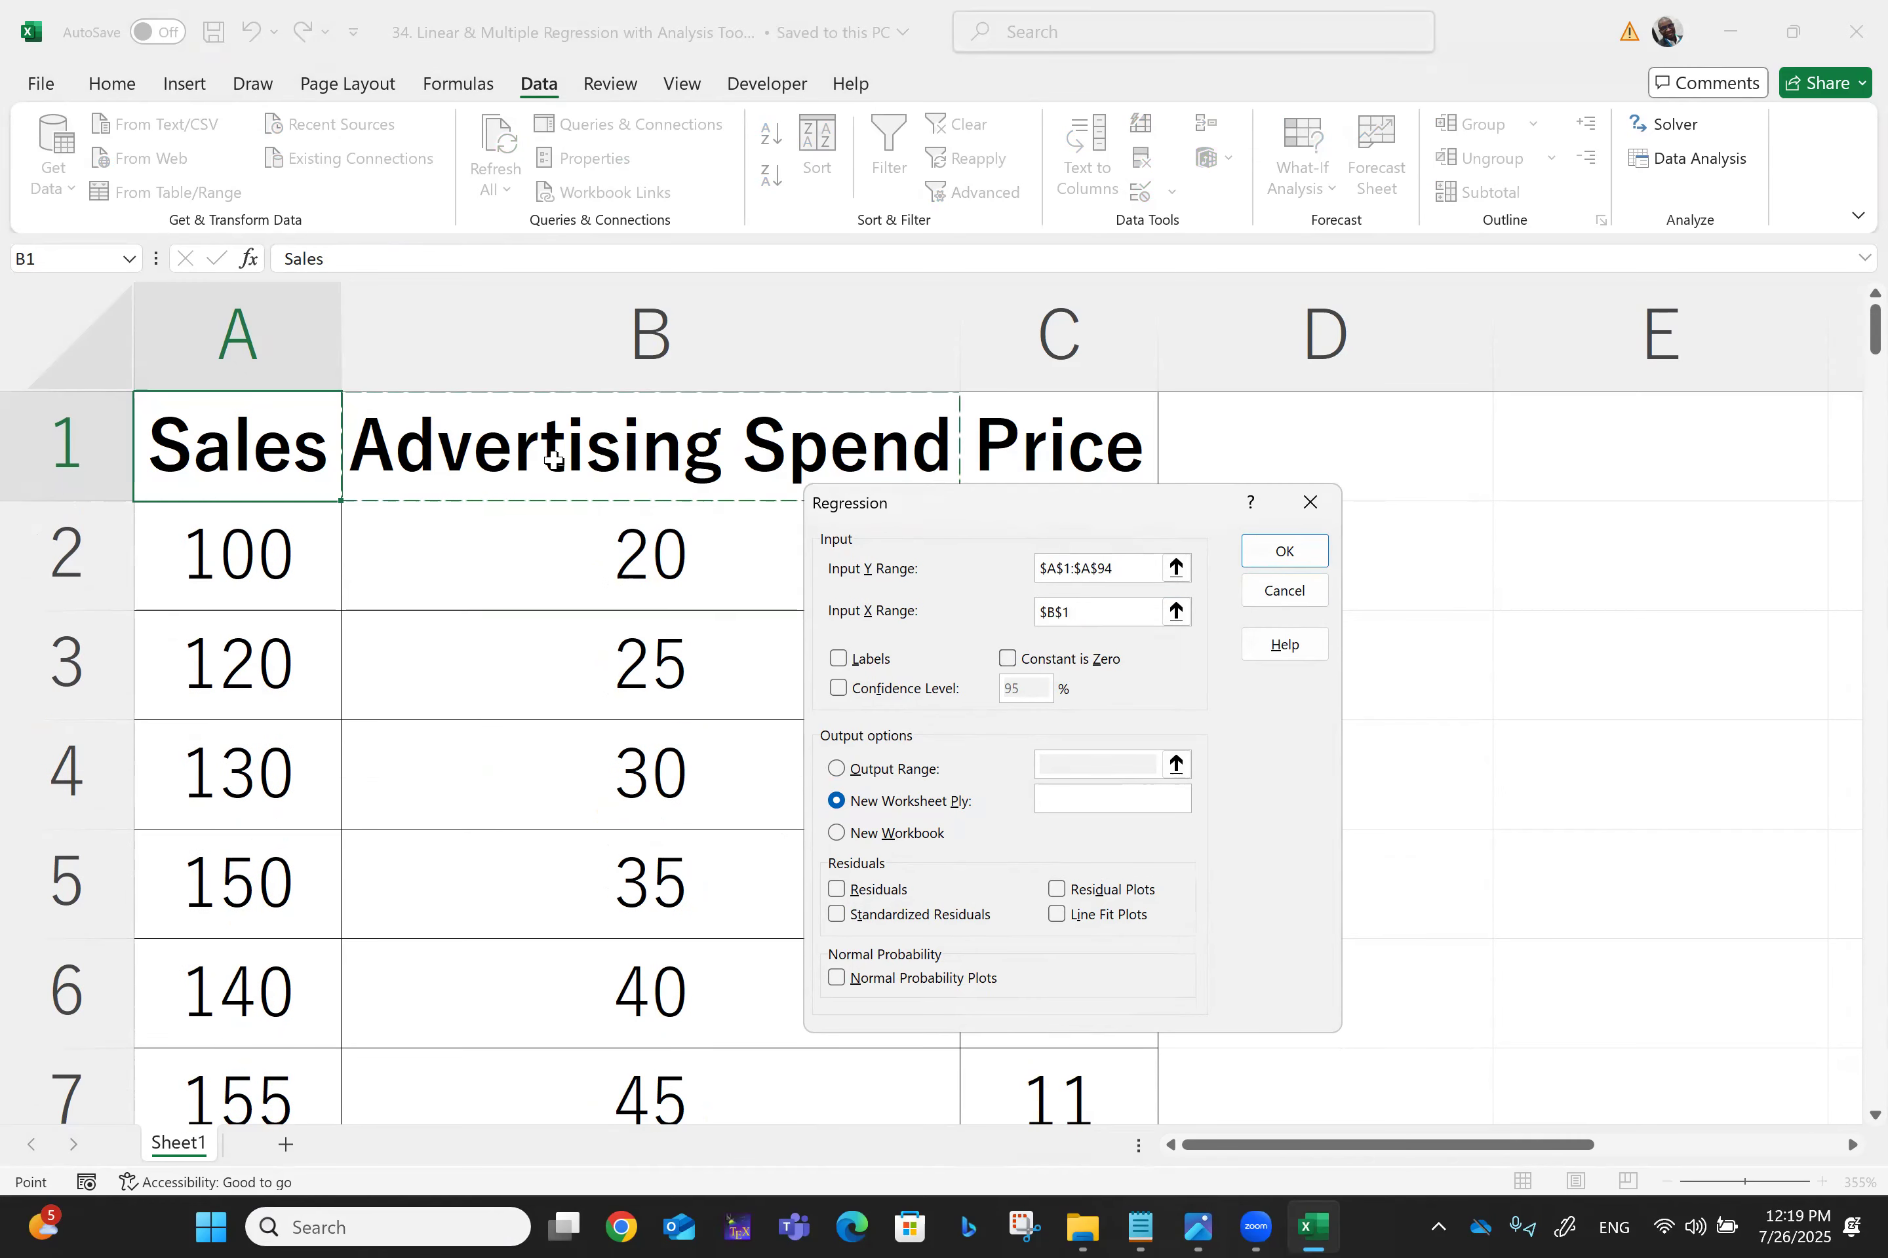
pyautogui.hotkey('shift', 'Down')
pyautogui.hotkey('shift', 'Down')
pyautogui.hotkey('shift', 'Down')
pyautogui.hotkey('shift', 'Down')
pyautogui.hotkey('shift', 'Down')
pyautogui.hotkey('shift', 'Down')
pyautogui.hotkey('shift', 'Down')
pyautogui.hotkey('shift', 'Down')
pyautogui.hotkey('shift', 'Down')
pyautogui.hotkey('shift', 'Down')
pyautogui.hotkey('shift', 'Down')
pyautogui.hotkey('shift', 'Down')
pyautogui.hotkey('shift', 'Down')
pyautogui.hotkey('shift', 'Down')
pyautogui.hotkey('shift', 'Down')
pyautogui.hotkey('shift', 'Down')
pyautogui.hotkey('shift', 'Down')
pyautogui.hotkey('shift', 'Down')
pyautogui.hotkey('shift', 'Down')
pyautogui.hotkey('shift', 'Down')
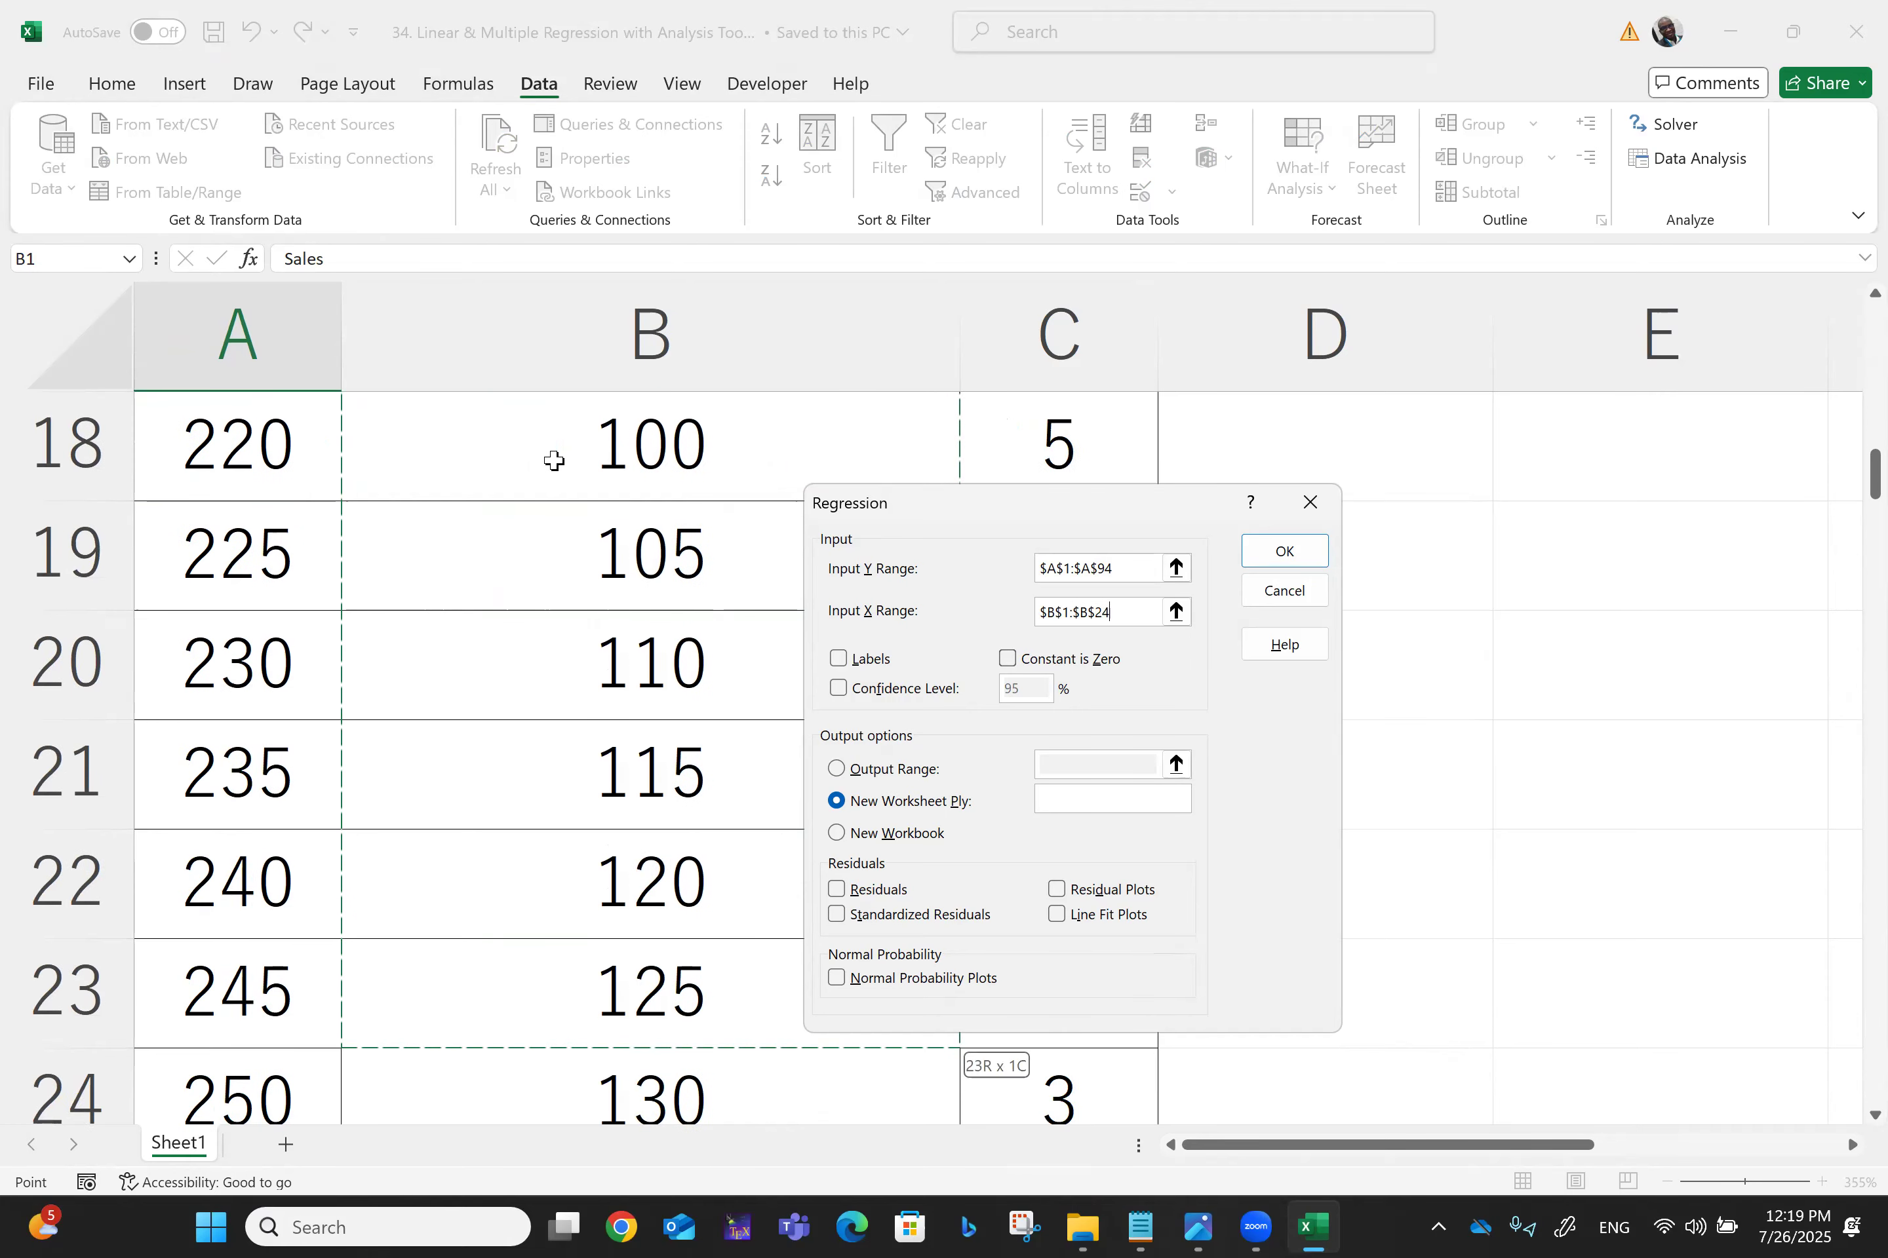
pyautogui.hotkey('shift', 'Down')
pyautogui.hotkey('shift', 'Down')
pyautogui.hotkey('shift', 'Down')
pyautogui.hotkey('shift', 'Down')
pyautogui.hotkey('shift', 'Down')
pyautogui.hotkey('shift', 'Down')
pyautogui.hotkey('shift', 'Down')
pyautogui.hotkey('shift', 'Down')
pyautogui.hotkey('shift', 'Down')
pyautogui.hotkey('shift', 'Down')
pyautogui.hotkey('shift', 'Down')
pyautogui.hotkey('shift', 'Down')
pyautogui.hotkey('shift', 'Down')
pyautogui.hotkey('shift', 'Down')
pyautogui.hotkey('shift', 'Down')
pyautogui.hotkey('shift', 'Down')
pyautogui.hotkey('shift', 'Down')
pyautogui.hotkey('shift', 'Down')
pyautogui.hotkey('shift', 'Down')
pyautogui.hotkey('shift', 'Down')
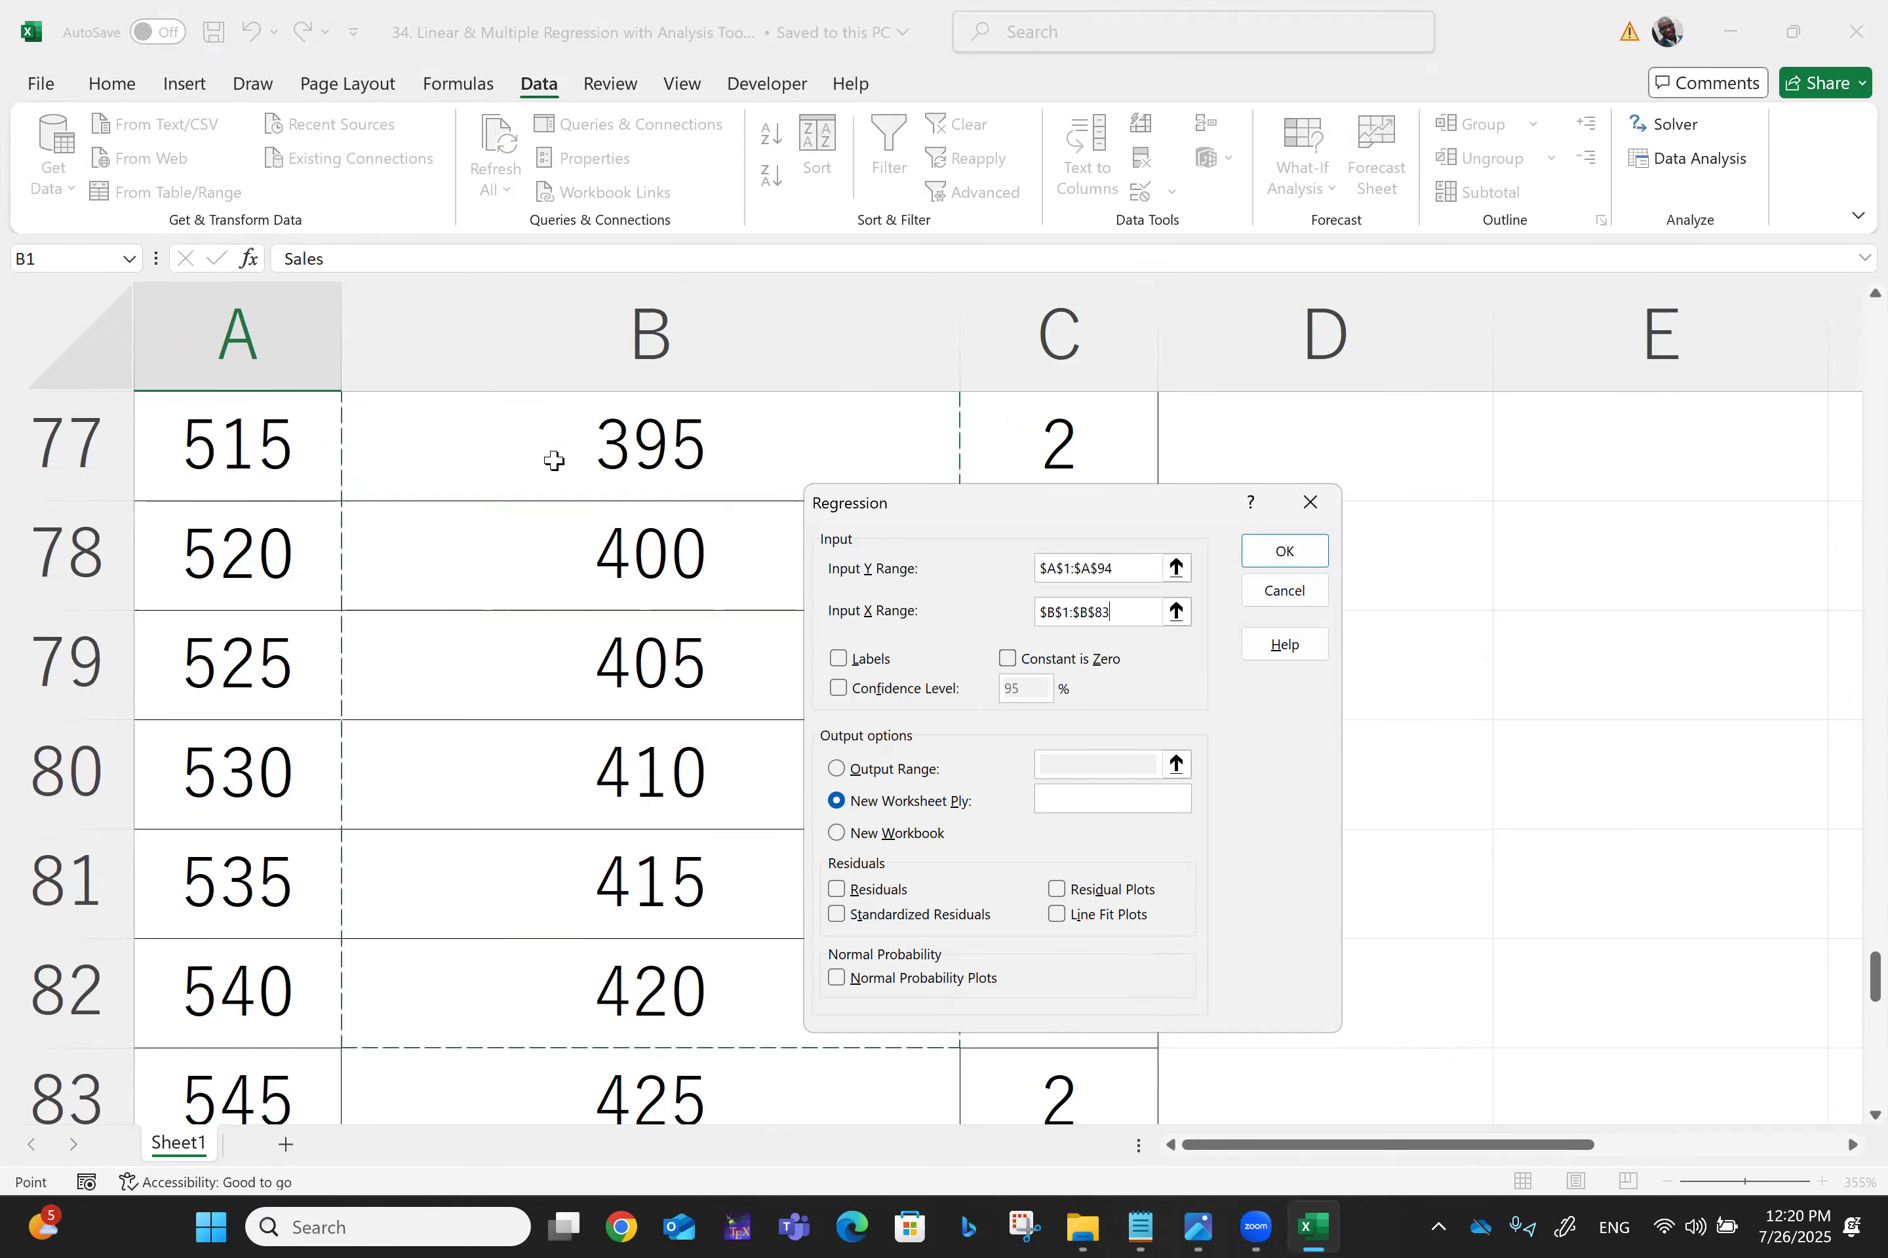
pyautogui.hotkey('shift', 'Down')
pyautogui.hotkey('shift', 'Down')
pyautogui.hotkey('shift', 'Down')
pyautogui.hotkey('shift', 'Down')
pyautogui.hotkey('shift', 'Down')
pyautogui.hotkey('shift', 'Down')
pyautogui.hotkey('shift', 'Down')
pyautogui.hotkey('shift', 'Down')
pyautogui.hotkey('shift', 'Down')
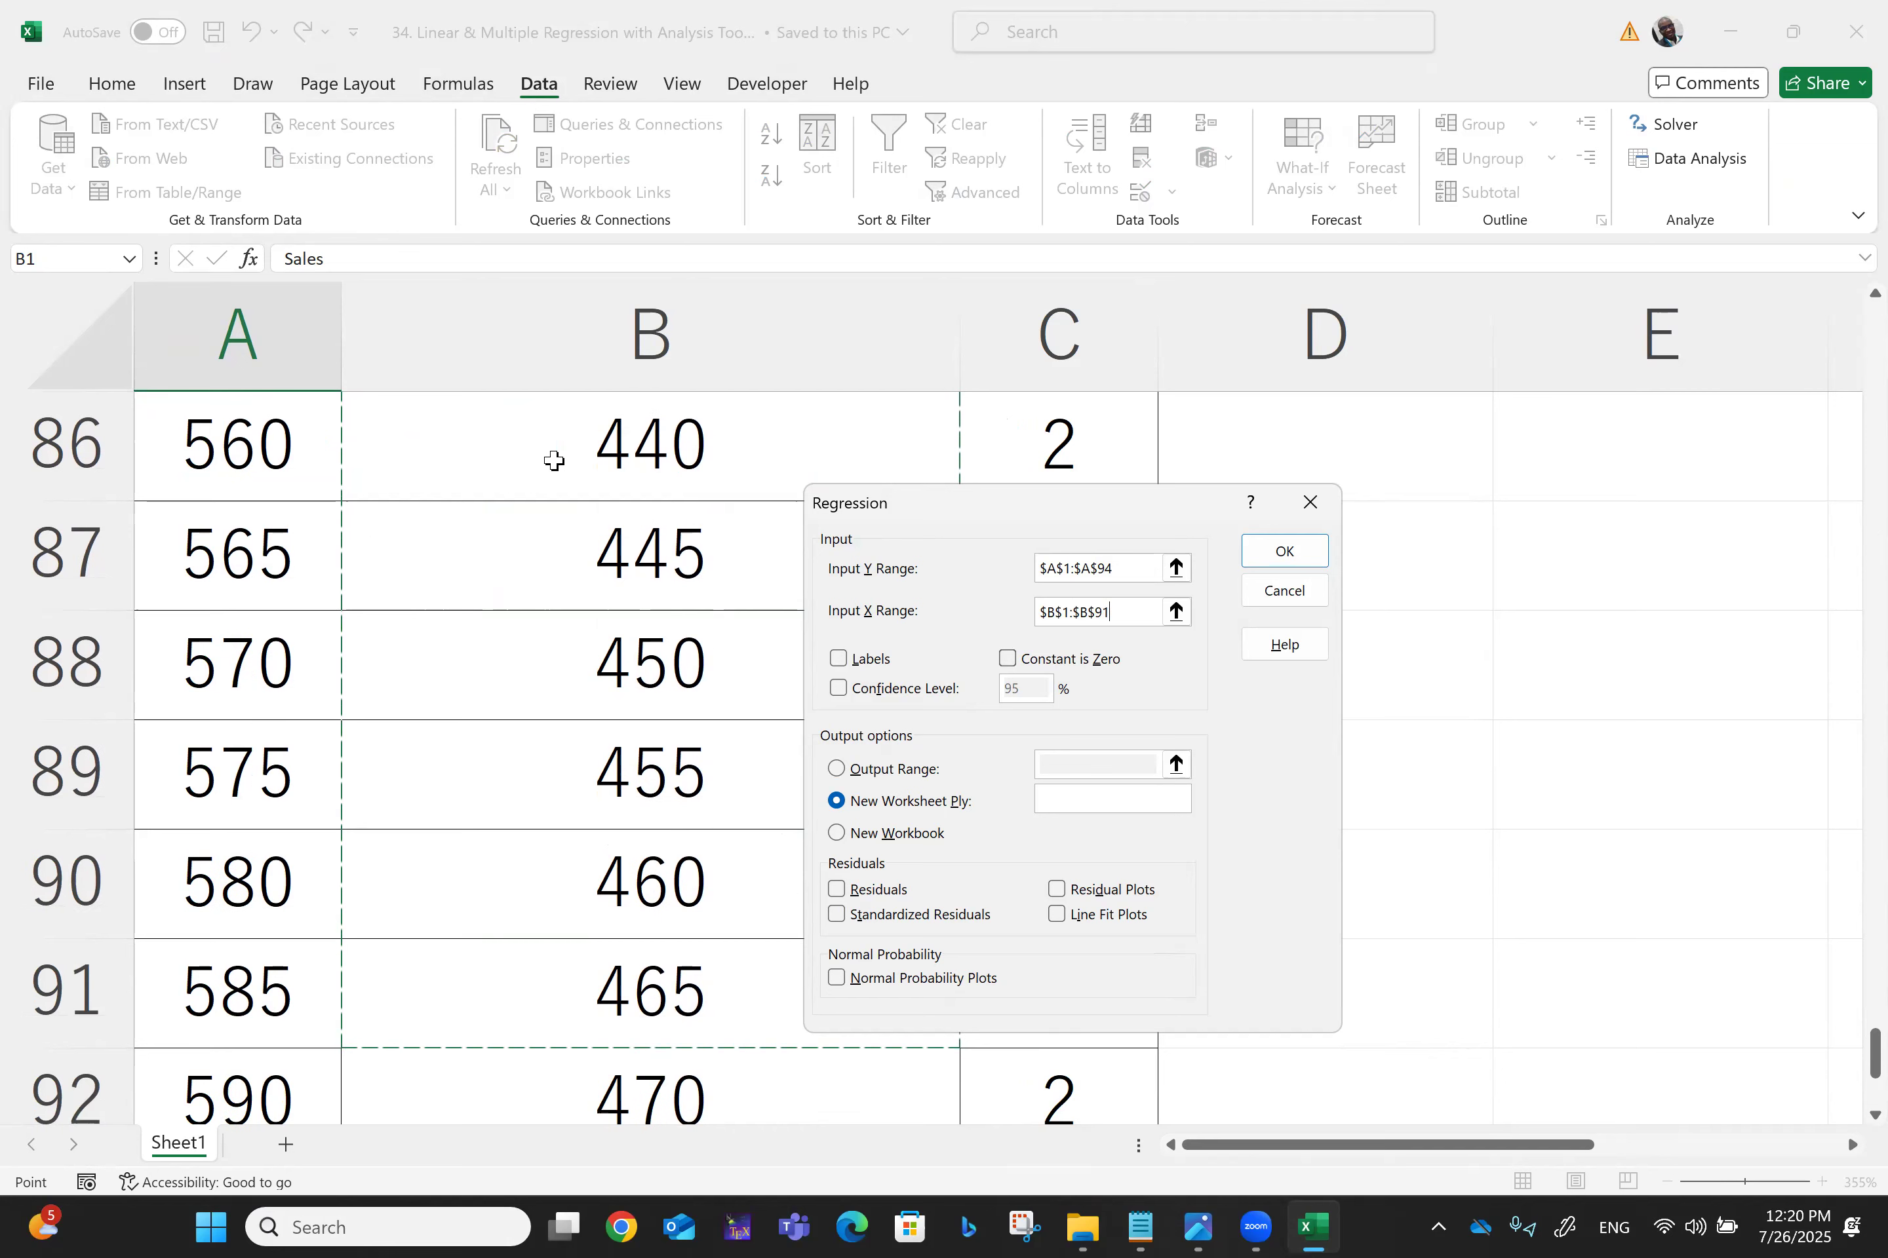
pyautogui.hotkey('shift', 'Down')
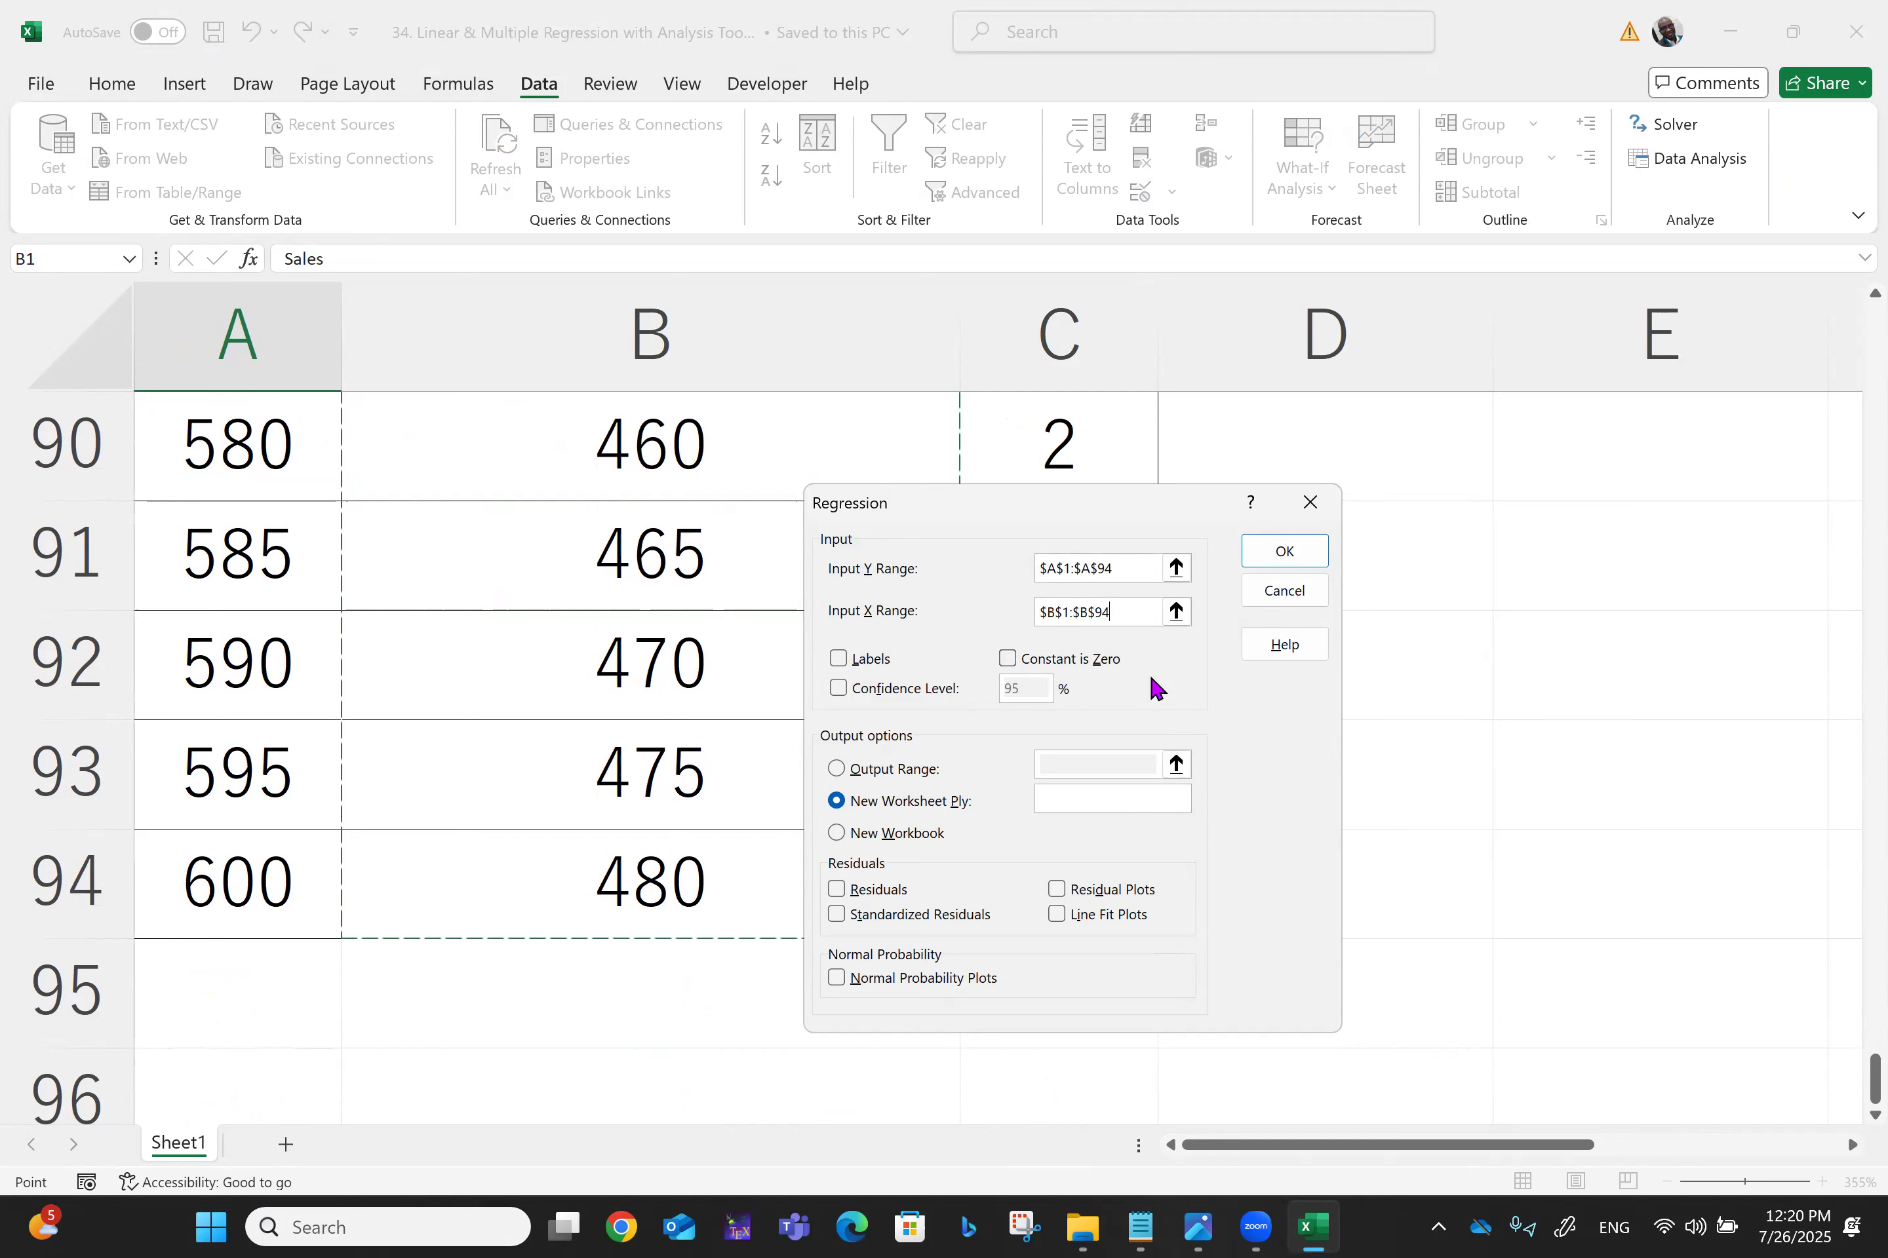
# Step: Enable Labels, the 95% Confidence Level, all four residual options and Normal Probability Plots, and run the regression to a new worksheet
pyautogui.click(838, 659)
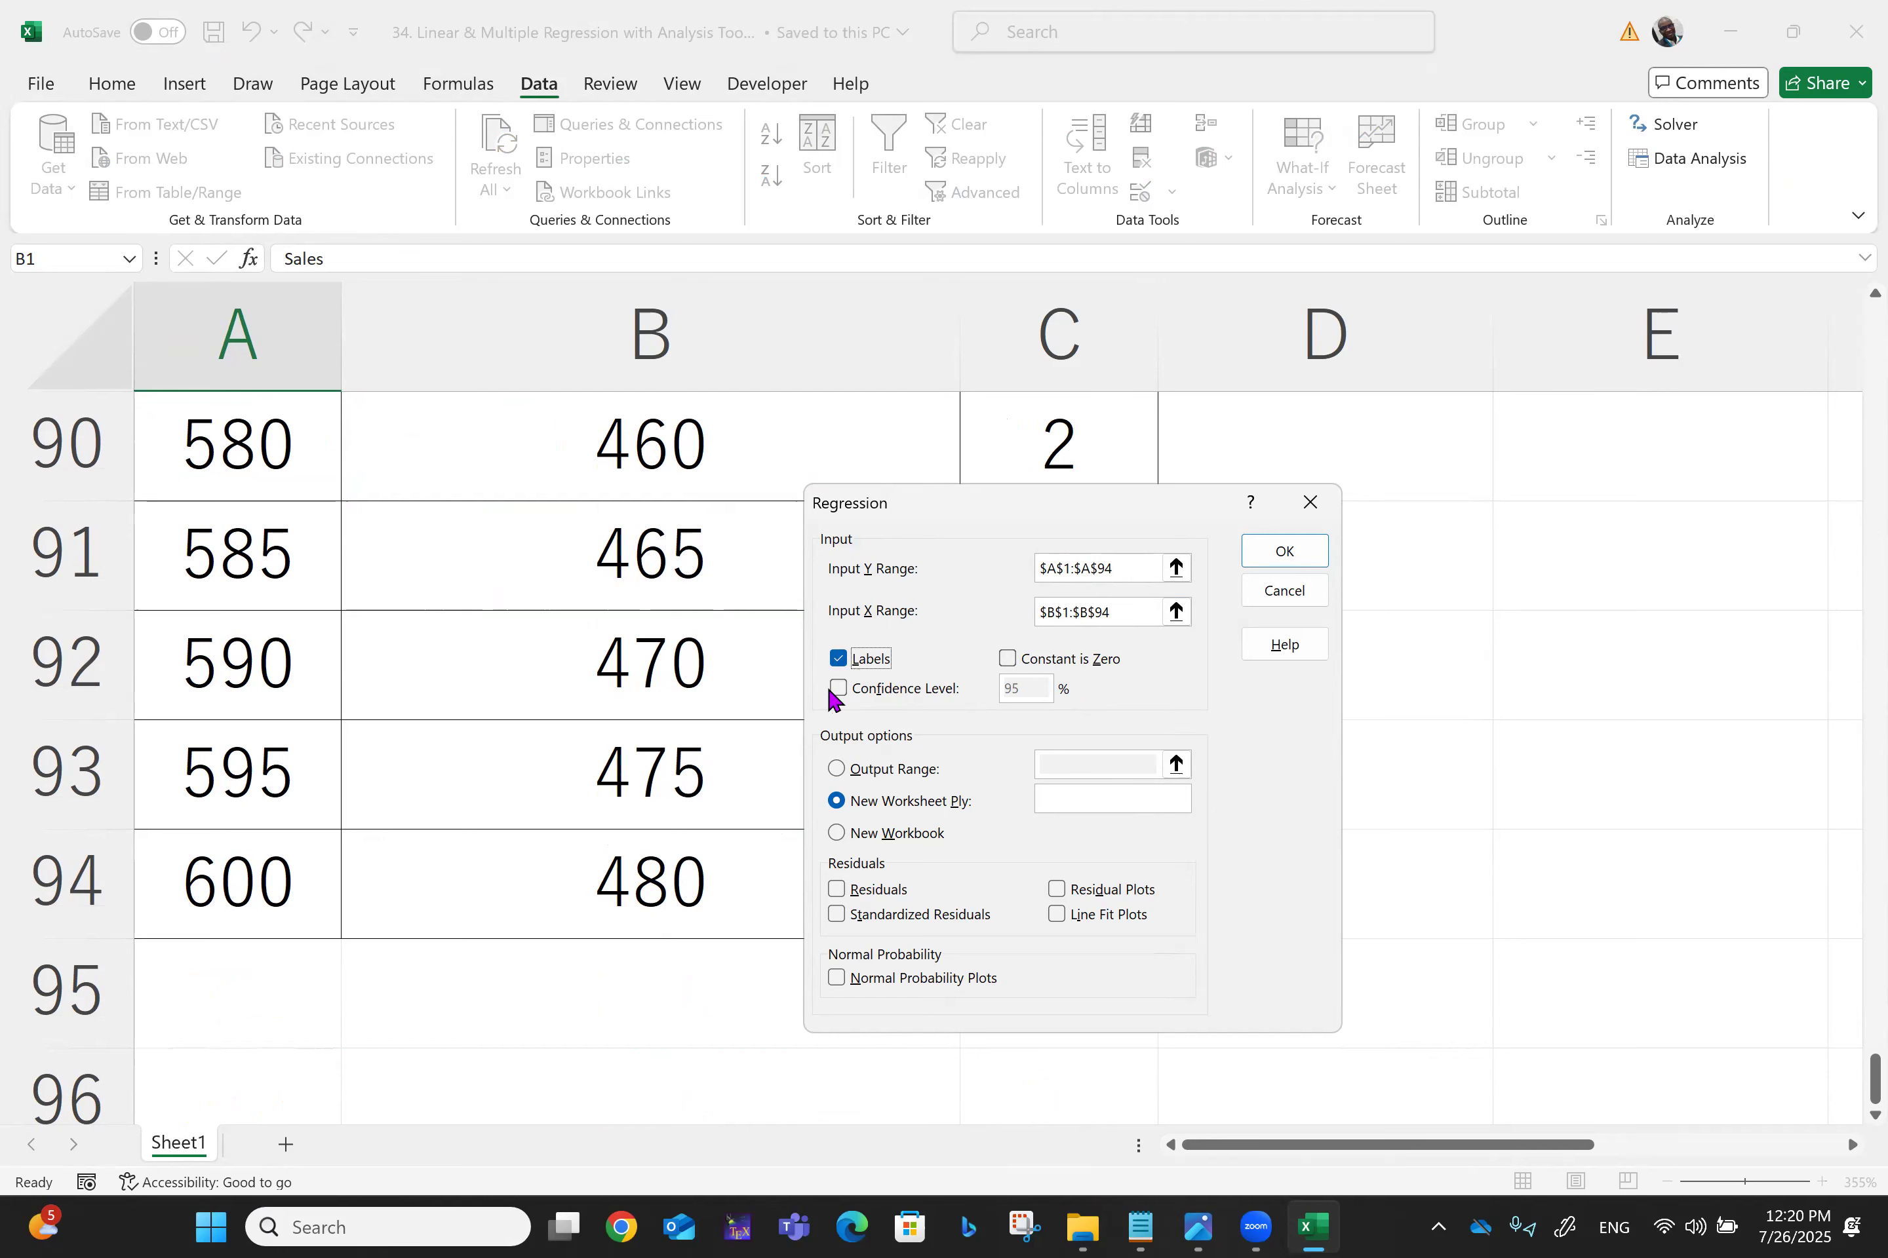
pyautogui.click(837, 688)
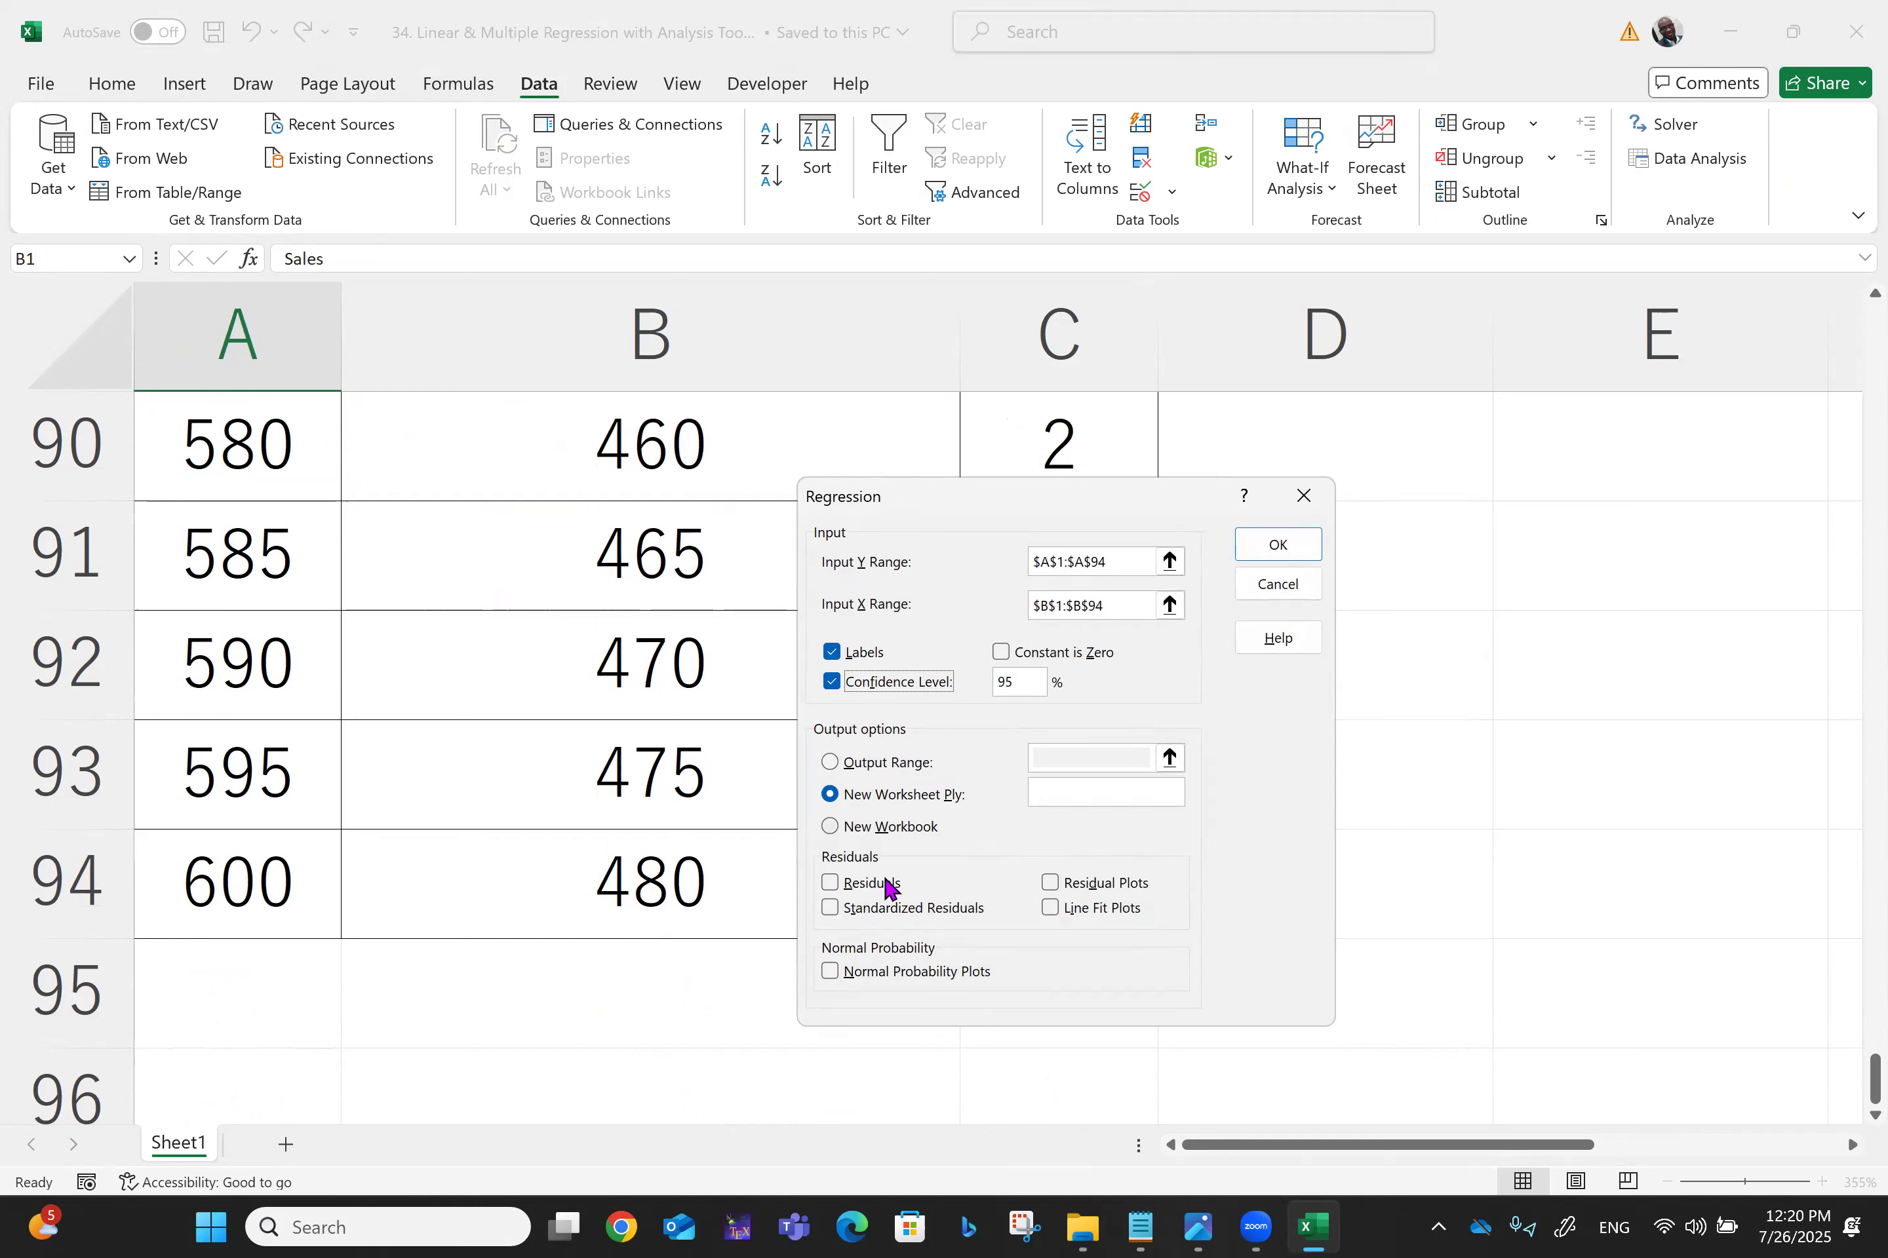
pyautogui.click(834, 887)
pyautogui.click(829, 911)
pyautogui.click(1050, 885)
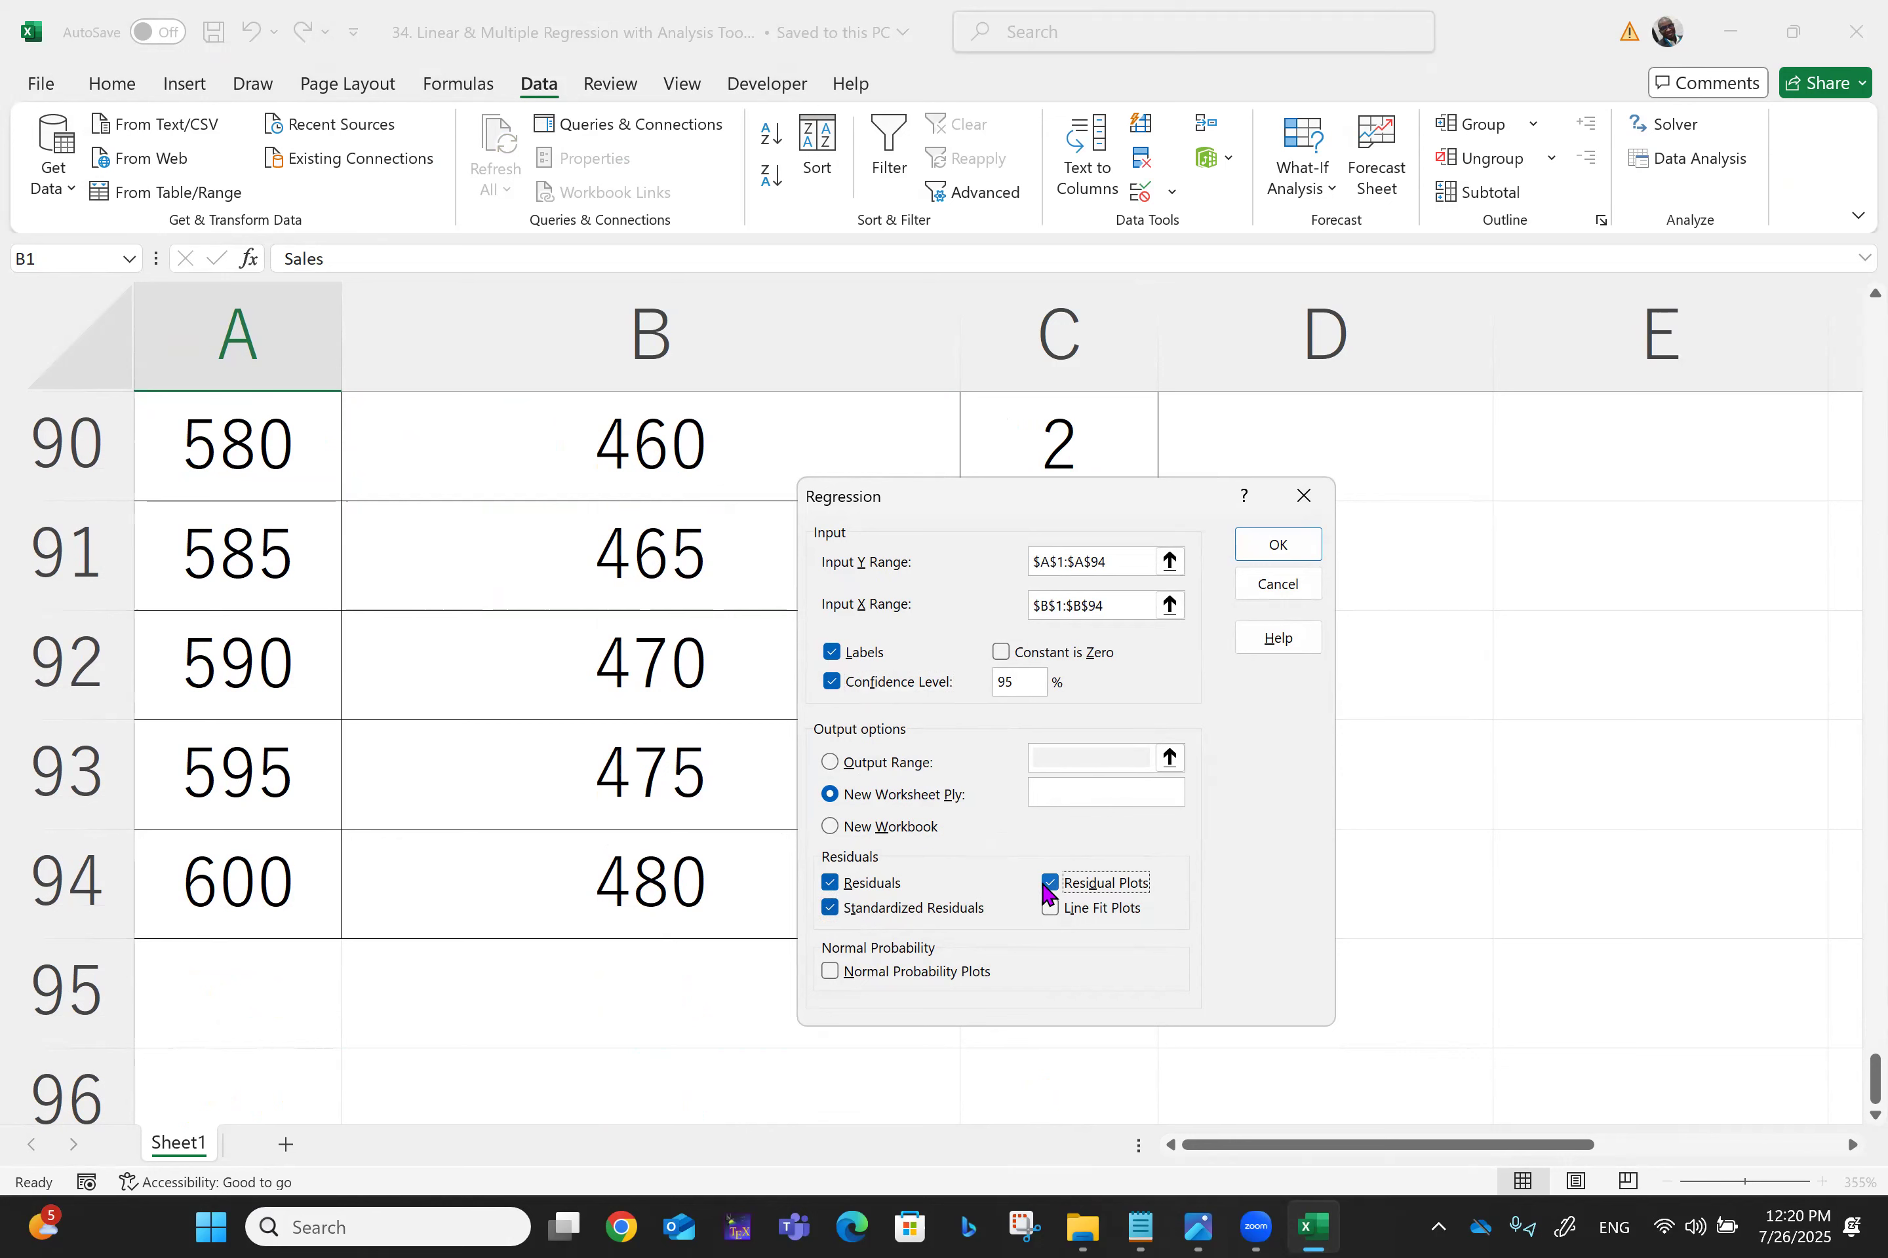
pyautogui.click(1049, 911)
pyautogui.click(829, 973)
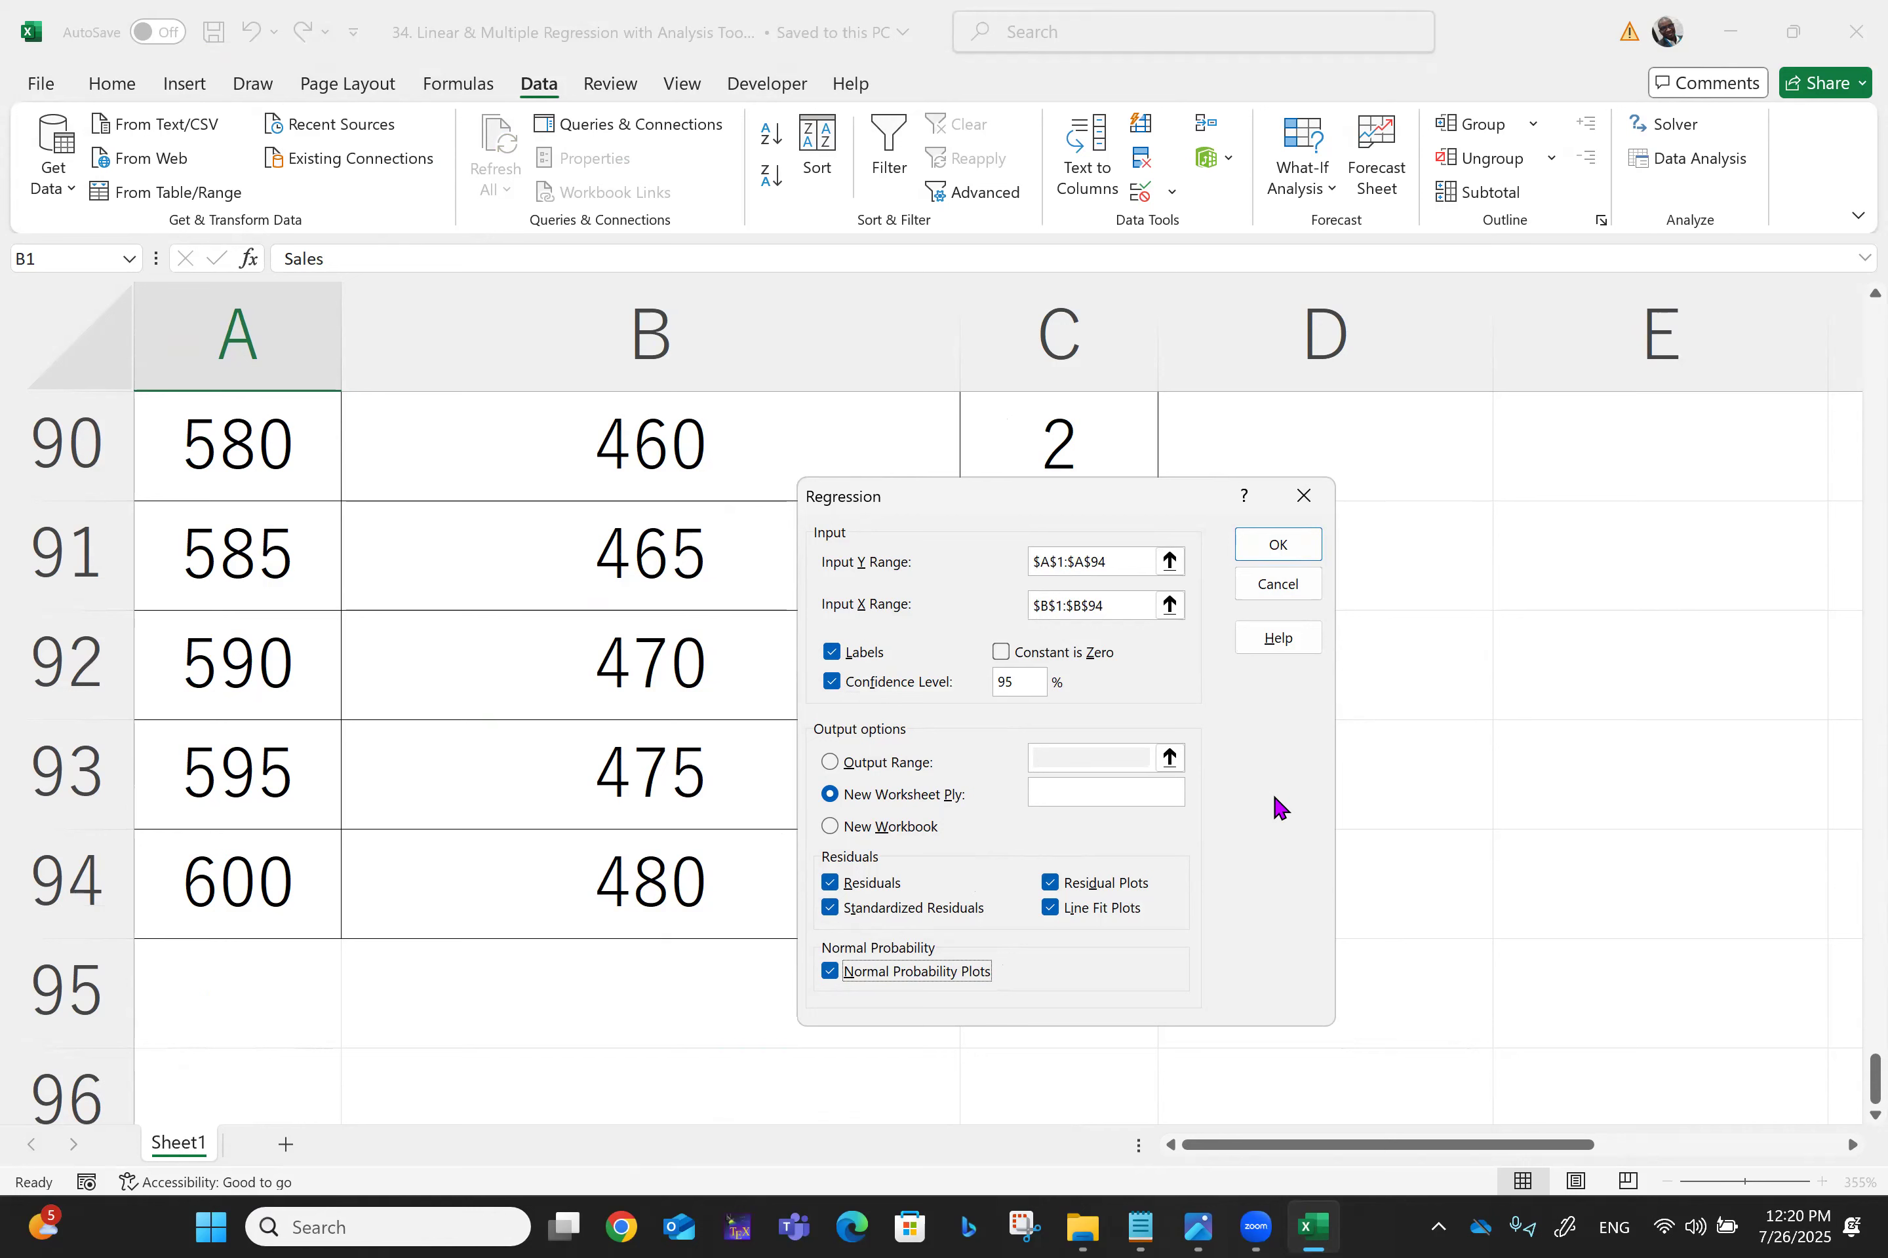
pyautogui.click(1292, 544)
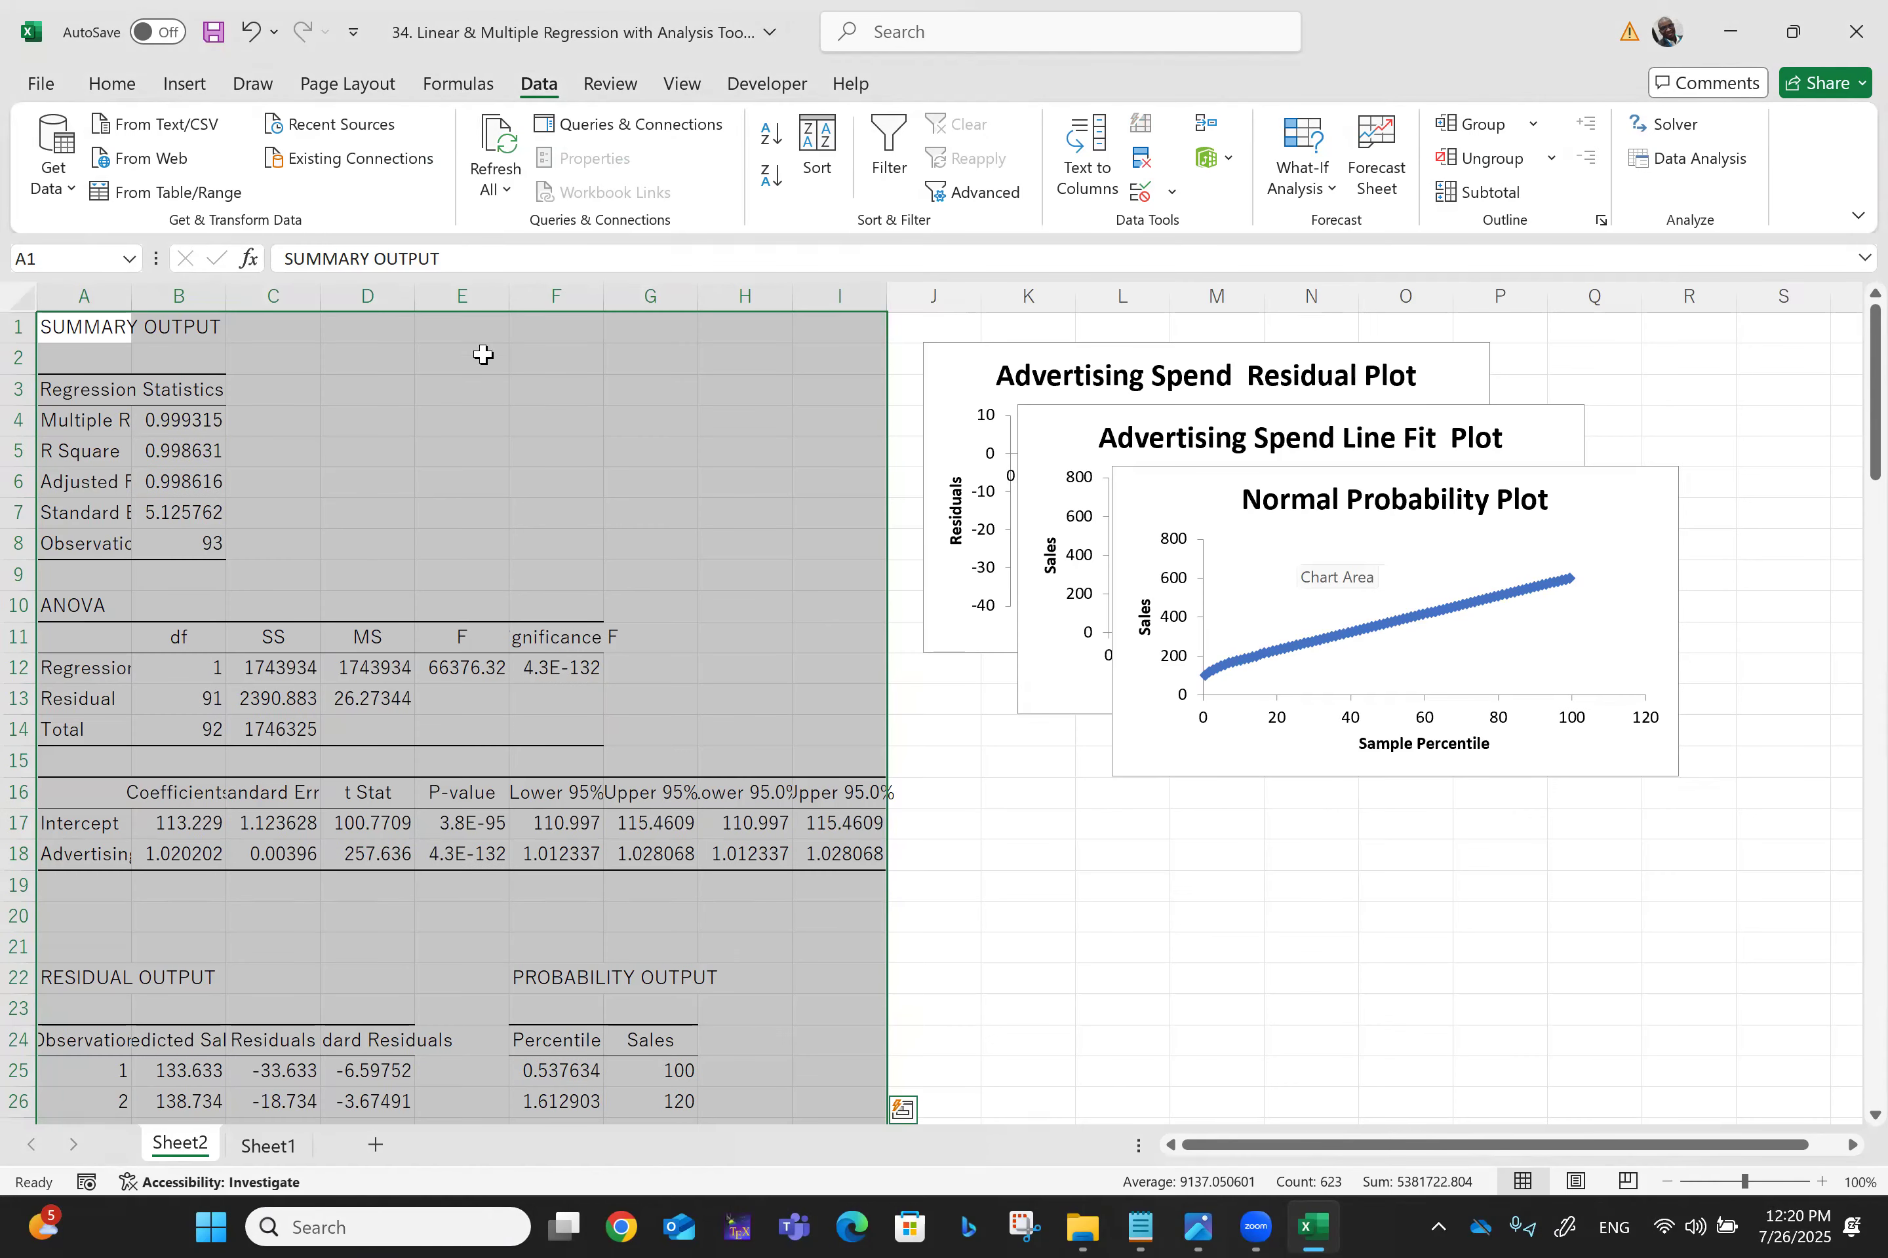
# Step: Deselect the summary output and autofit column A so its row labels fit
pyautogui.click(1141, 952)
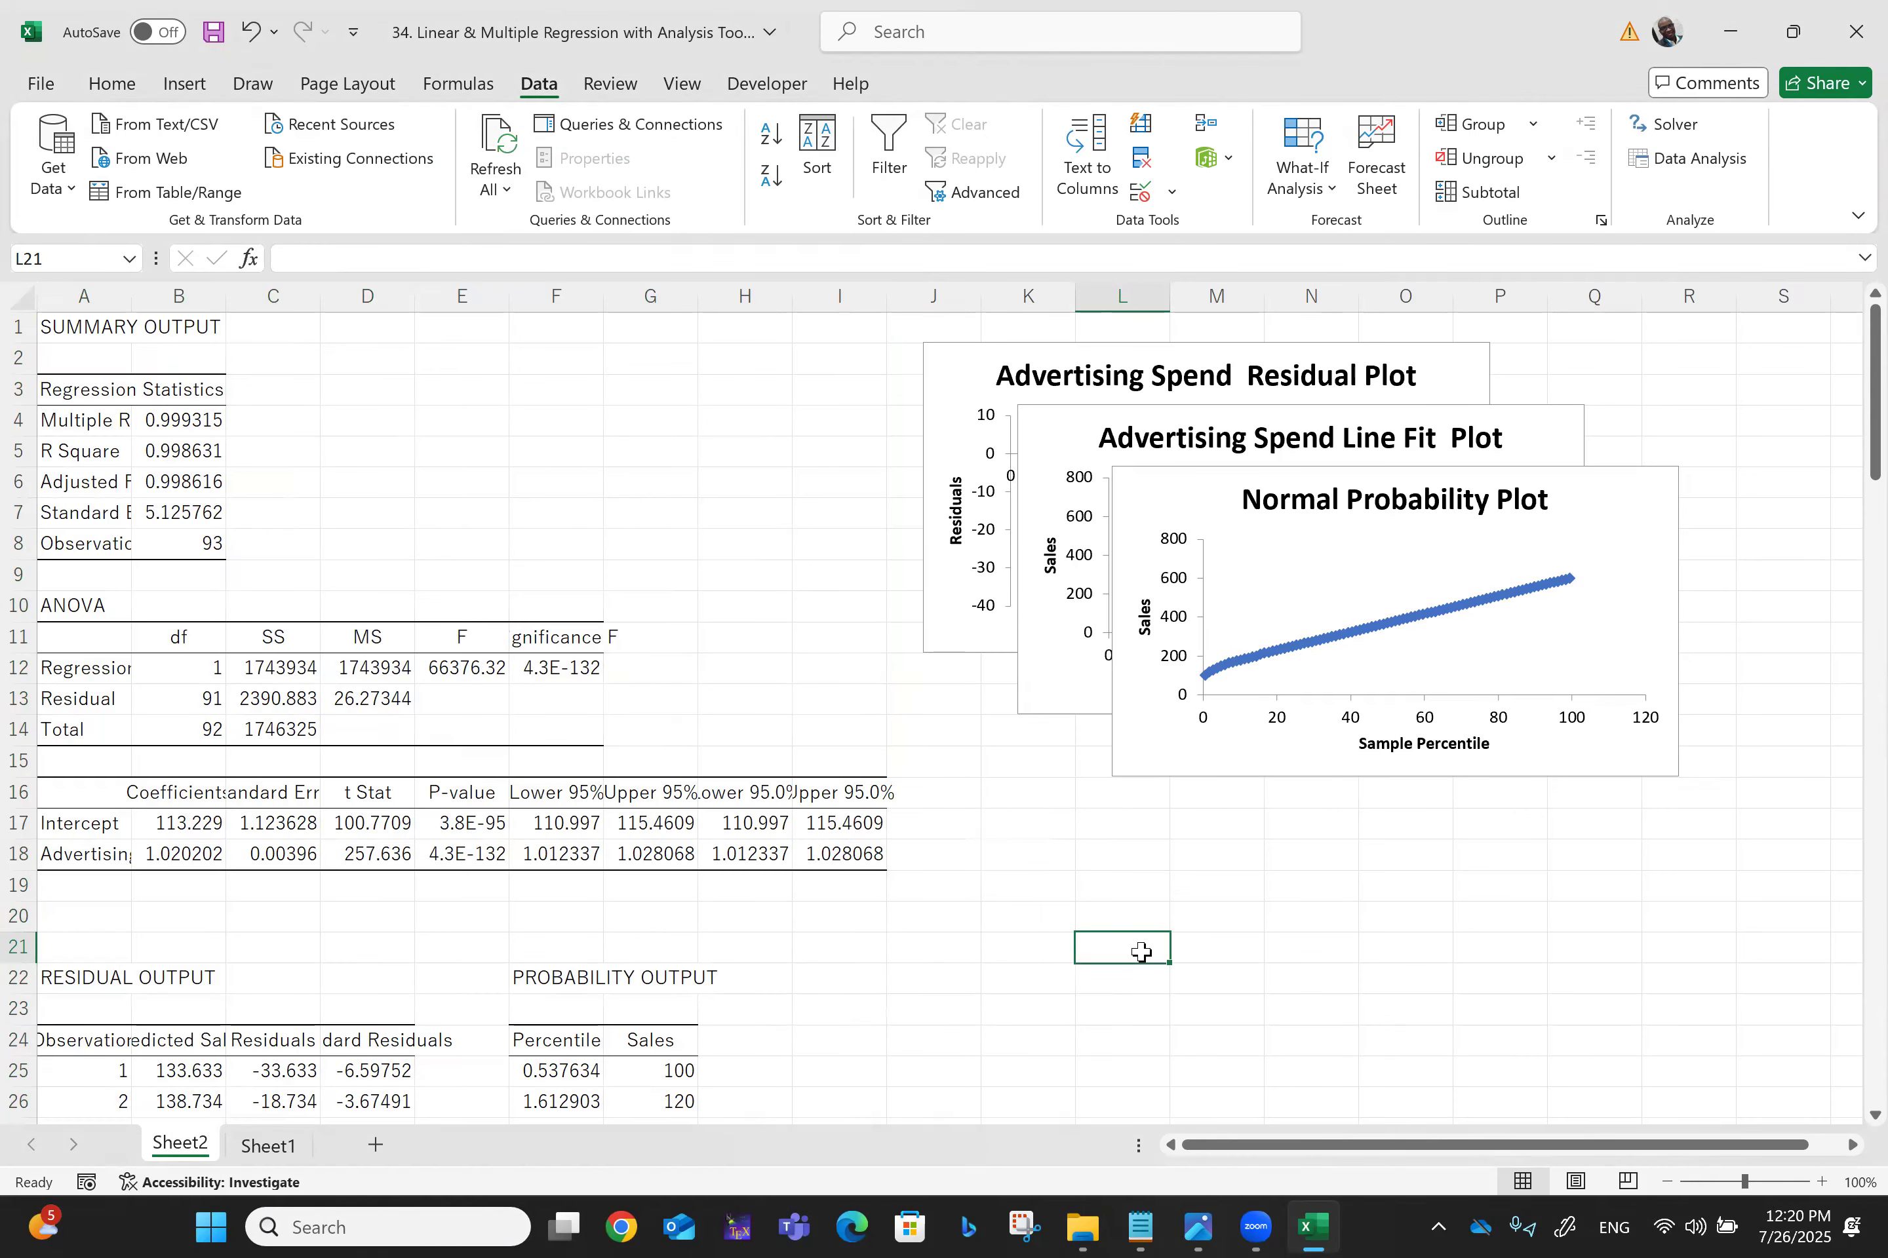
pyautogui.hotkey('ctrl', 'Home')
pyautogui.scroll(2, 1141, 952)
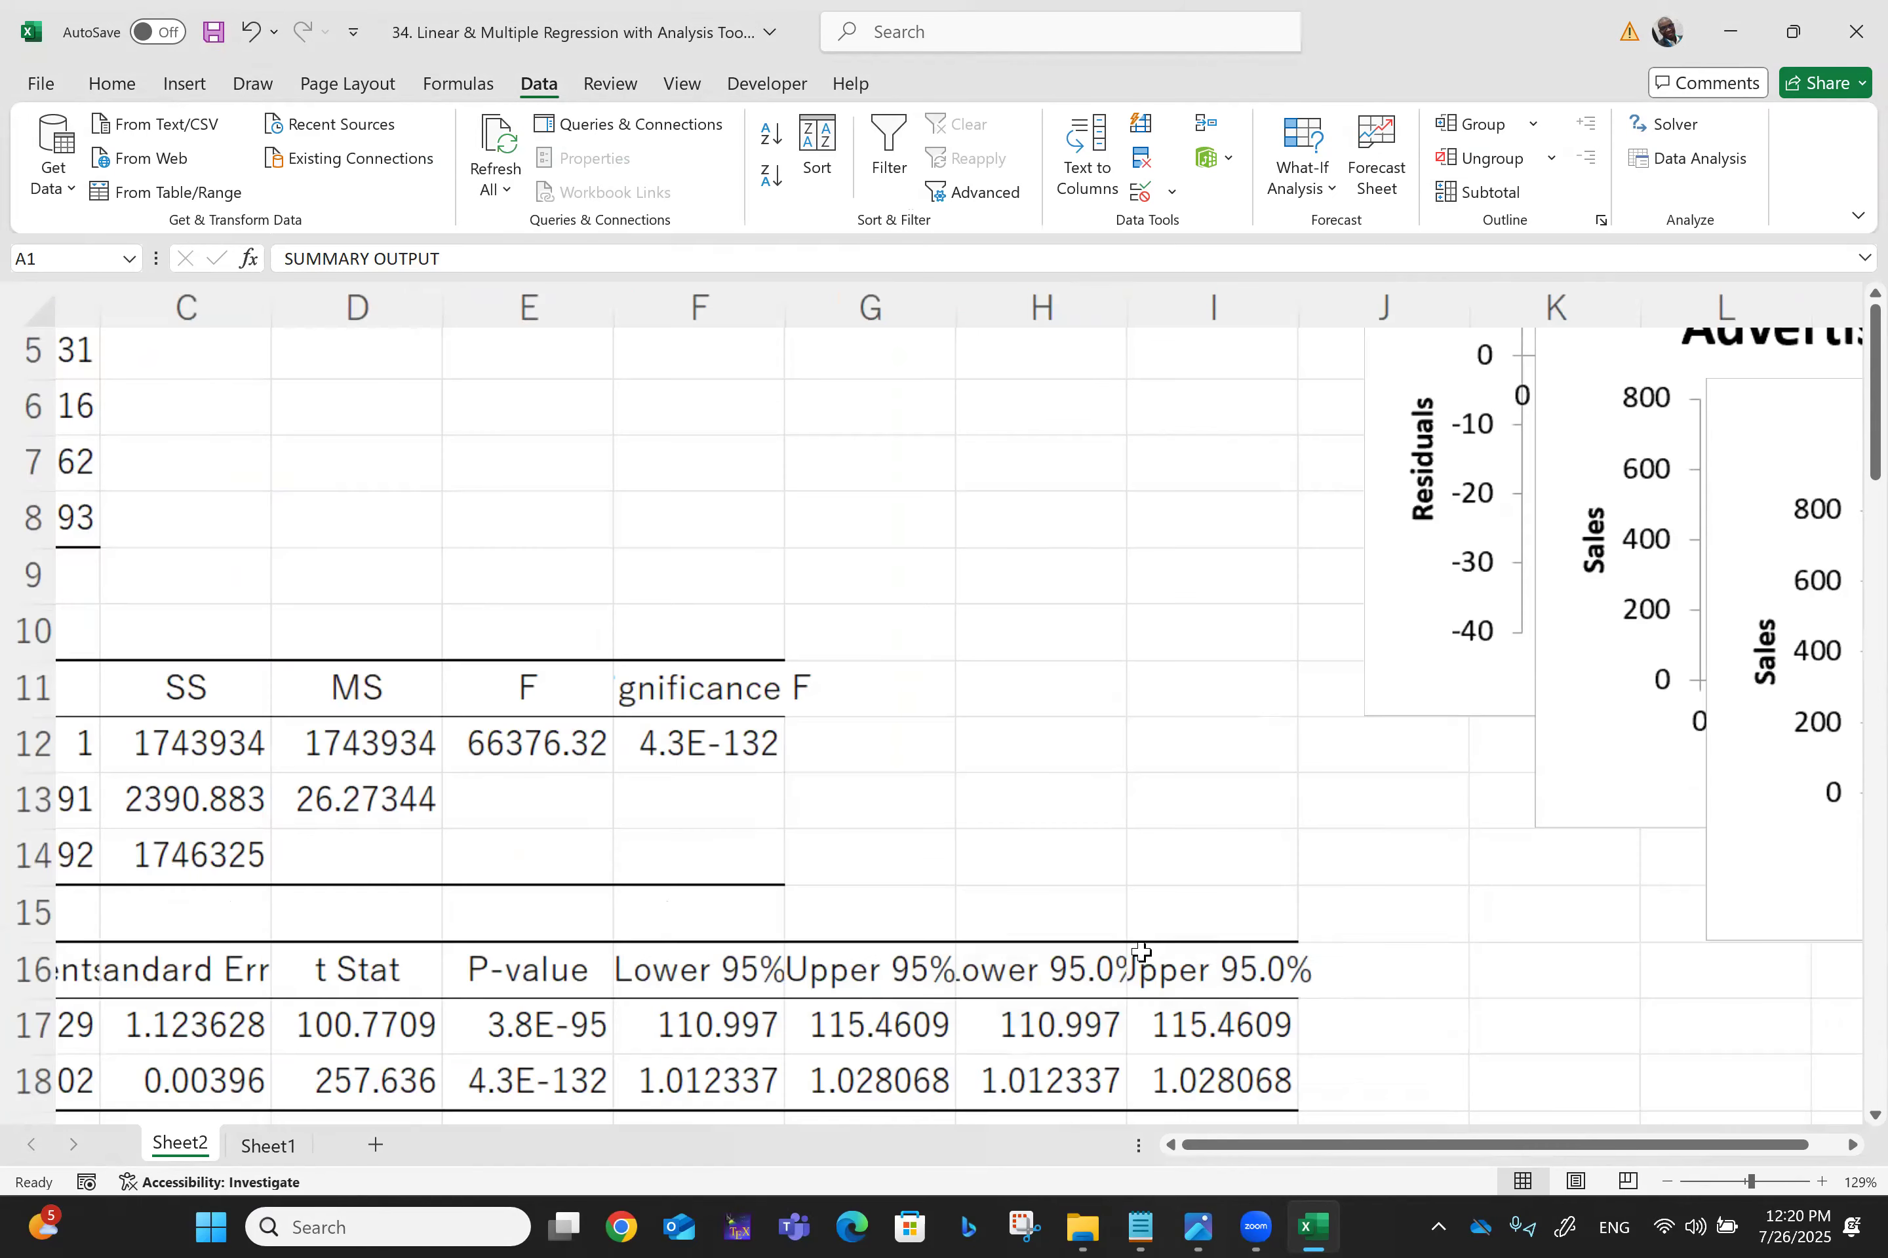
pyautogui.scroll(5, 1142, 952)
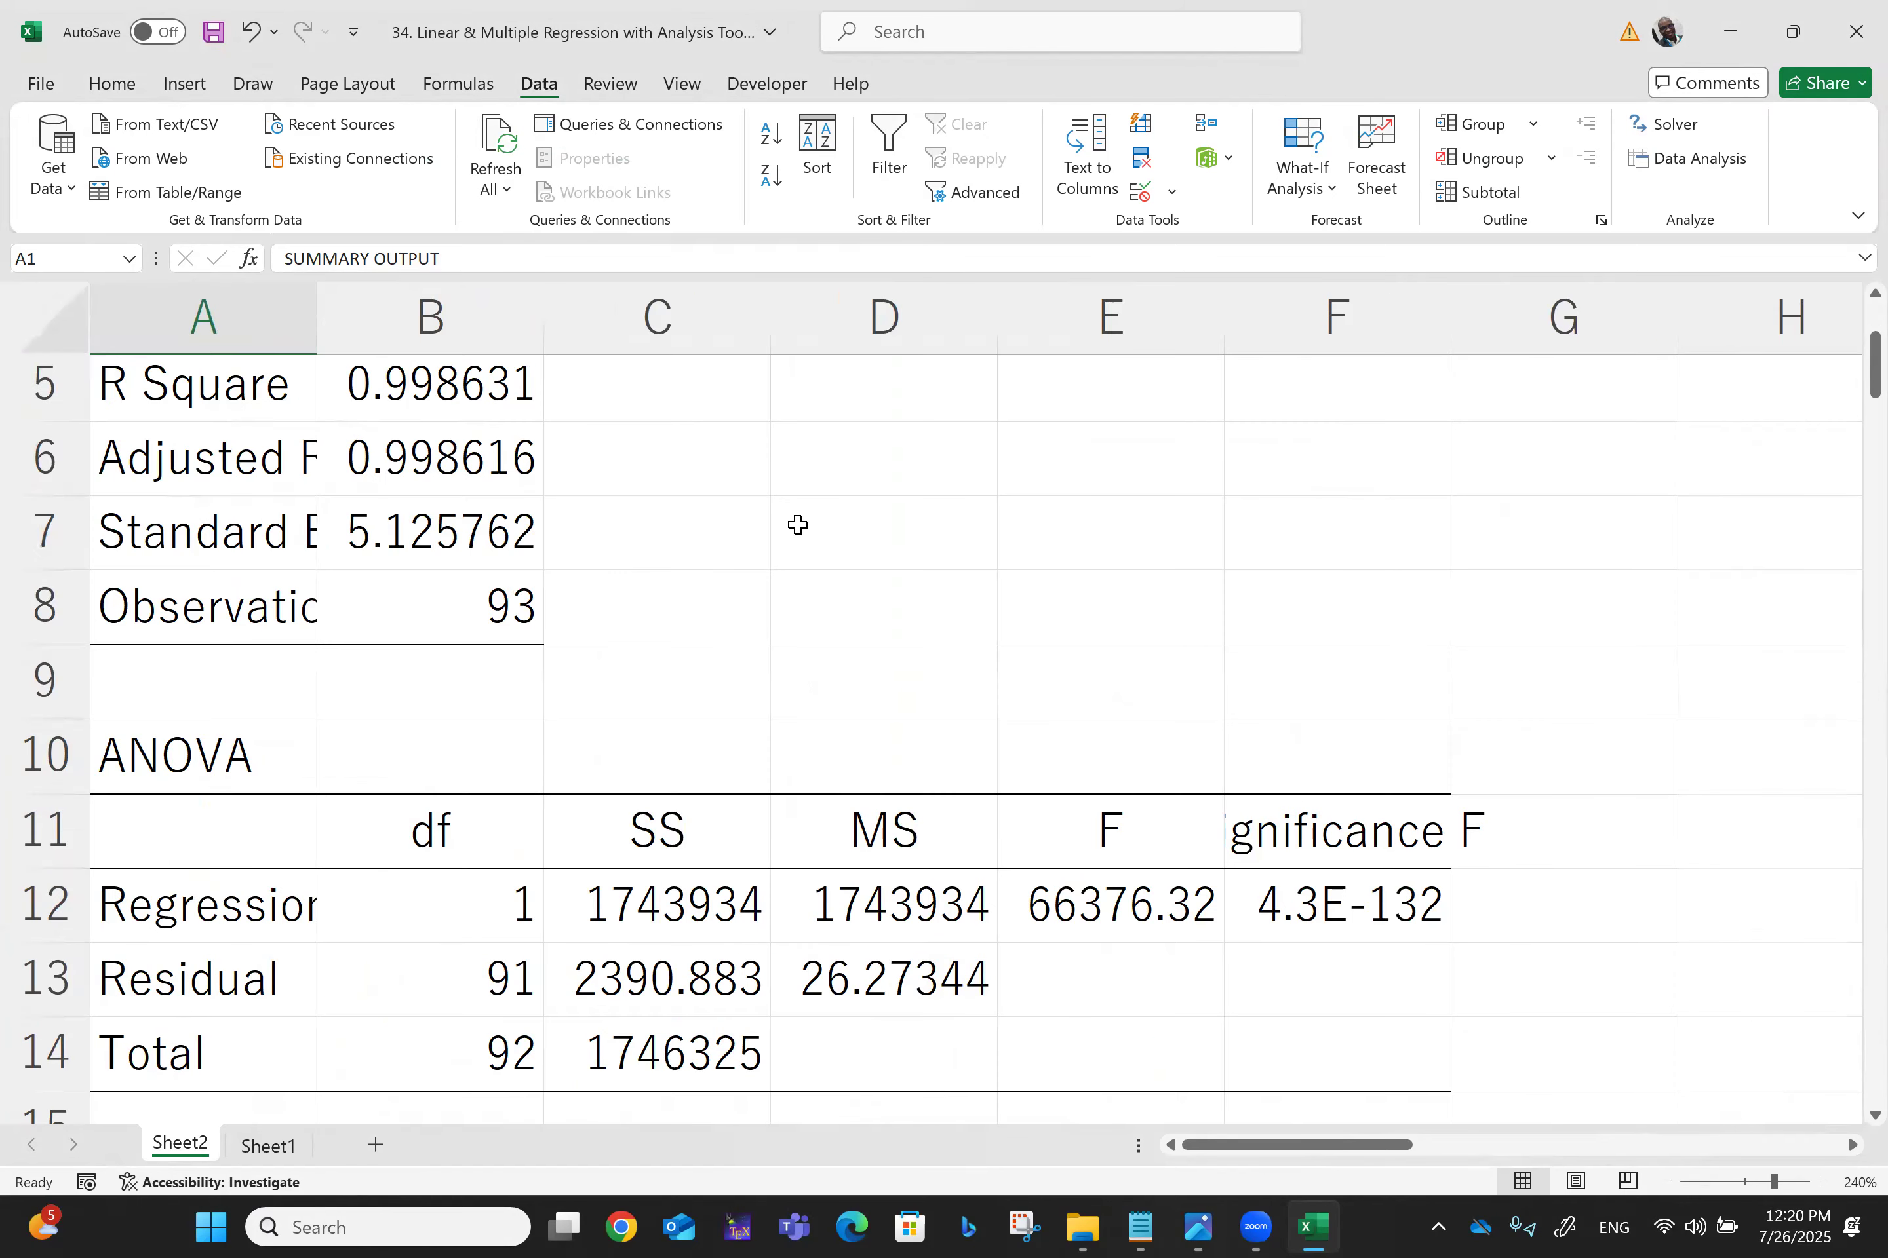
pyautogui.doubleClick(316, 317)
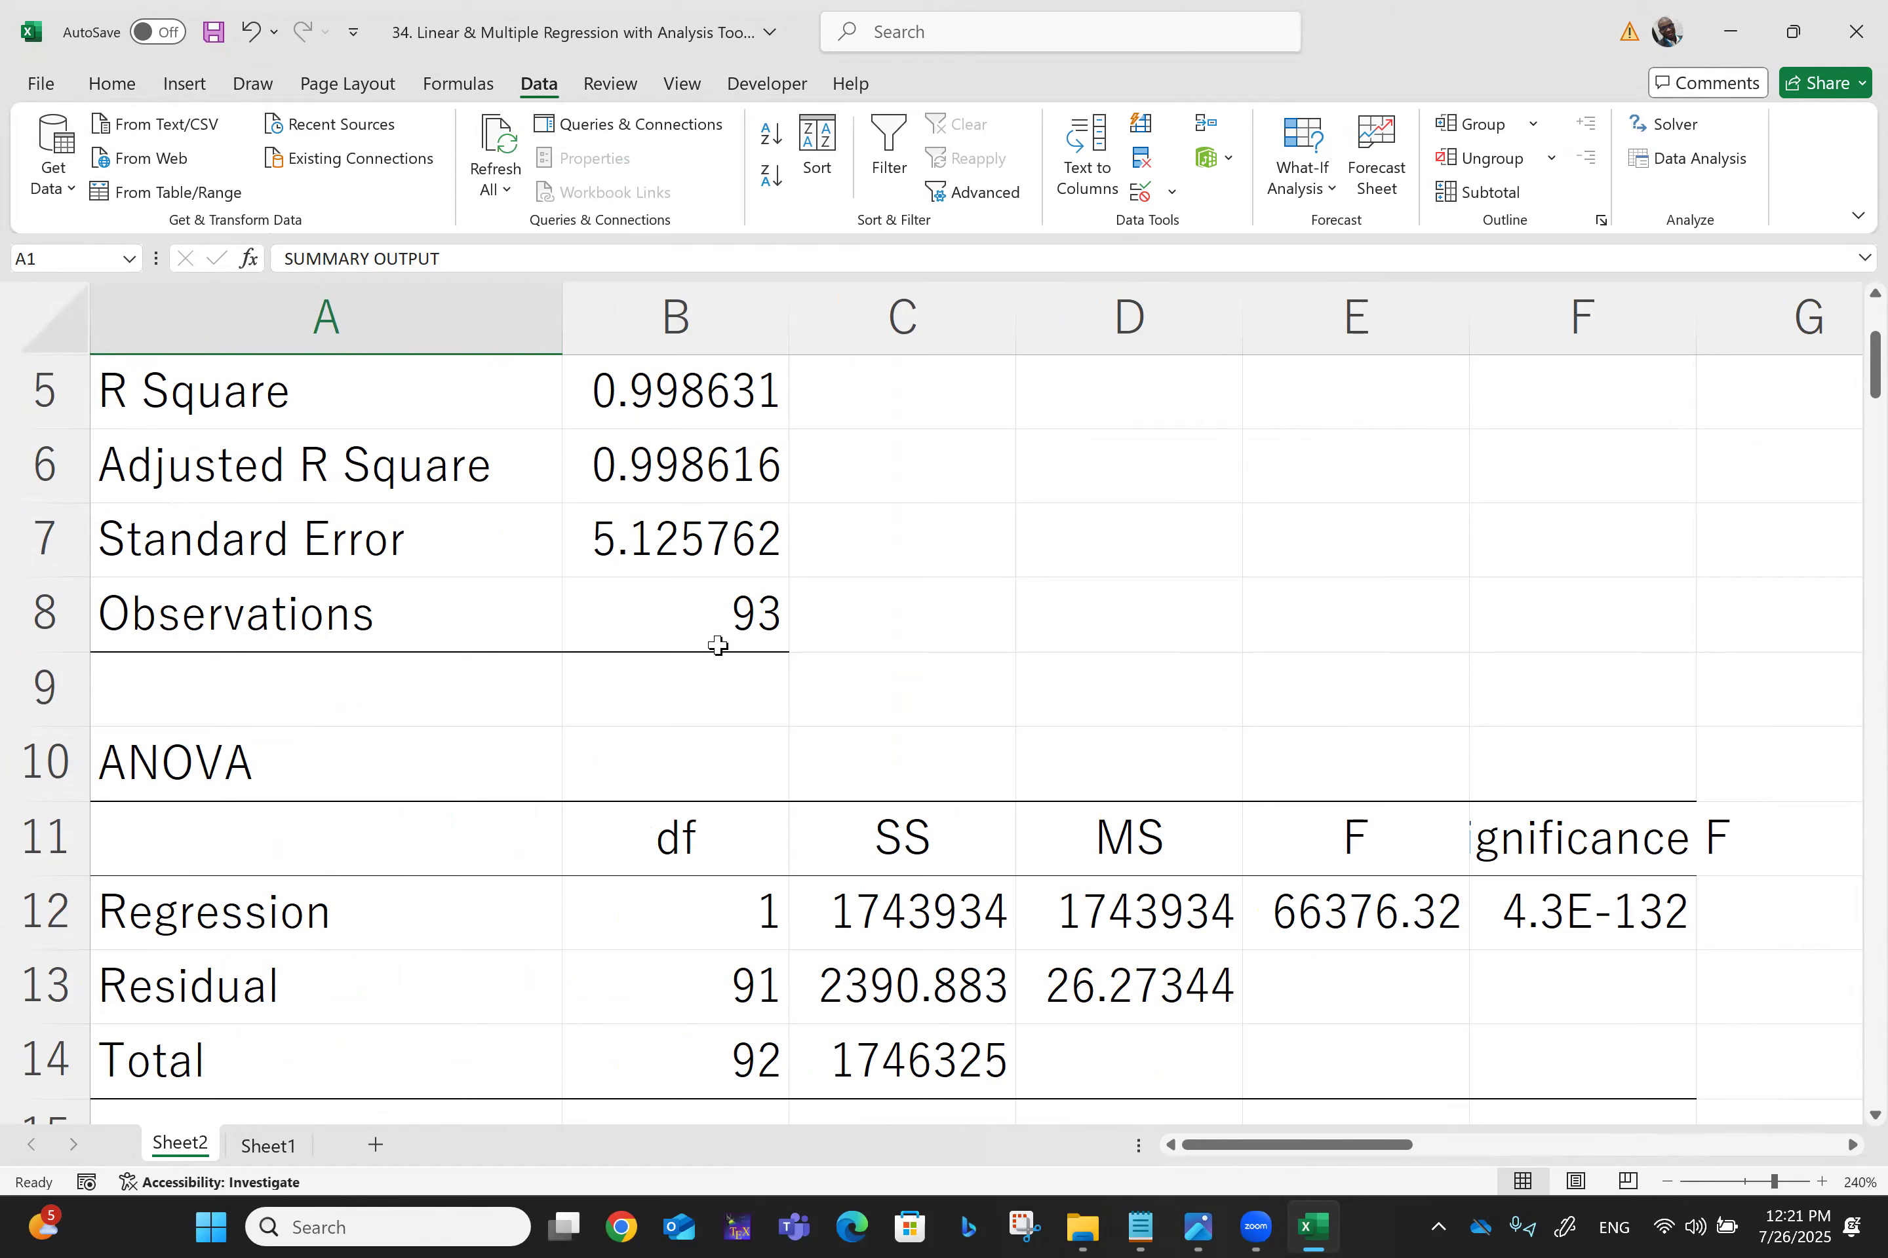
# Step: Autofit column F so the Significance F heading of the ANOVA table fits
pyautogui.scroll(-1, 759, 676)
pyautogui.scroll(-3, 760, 676)
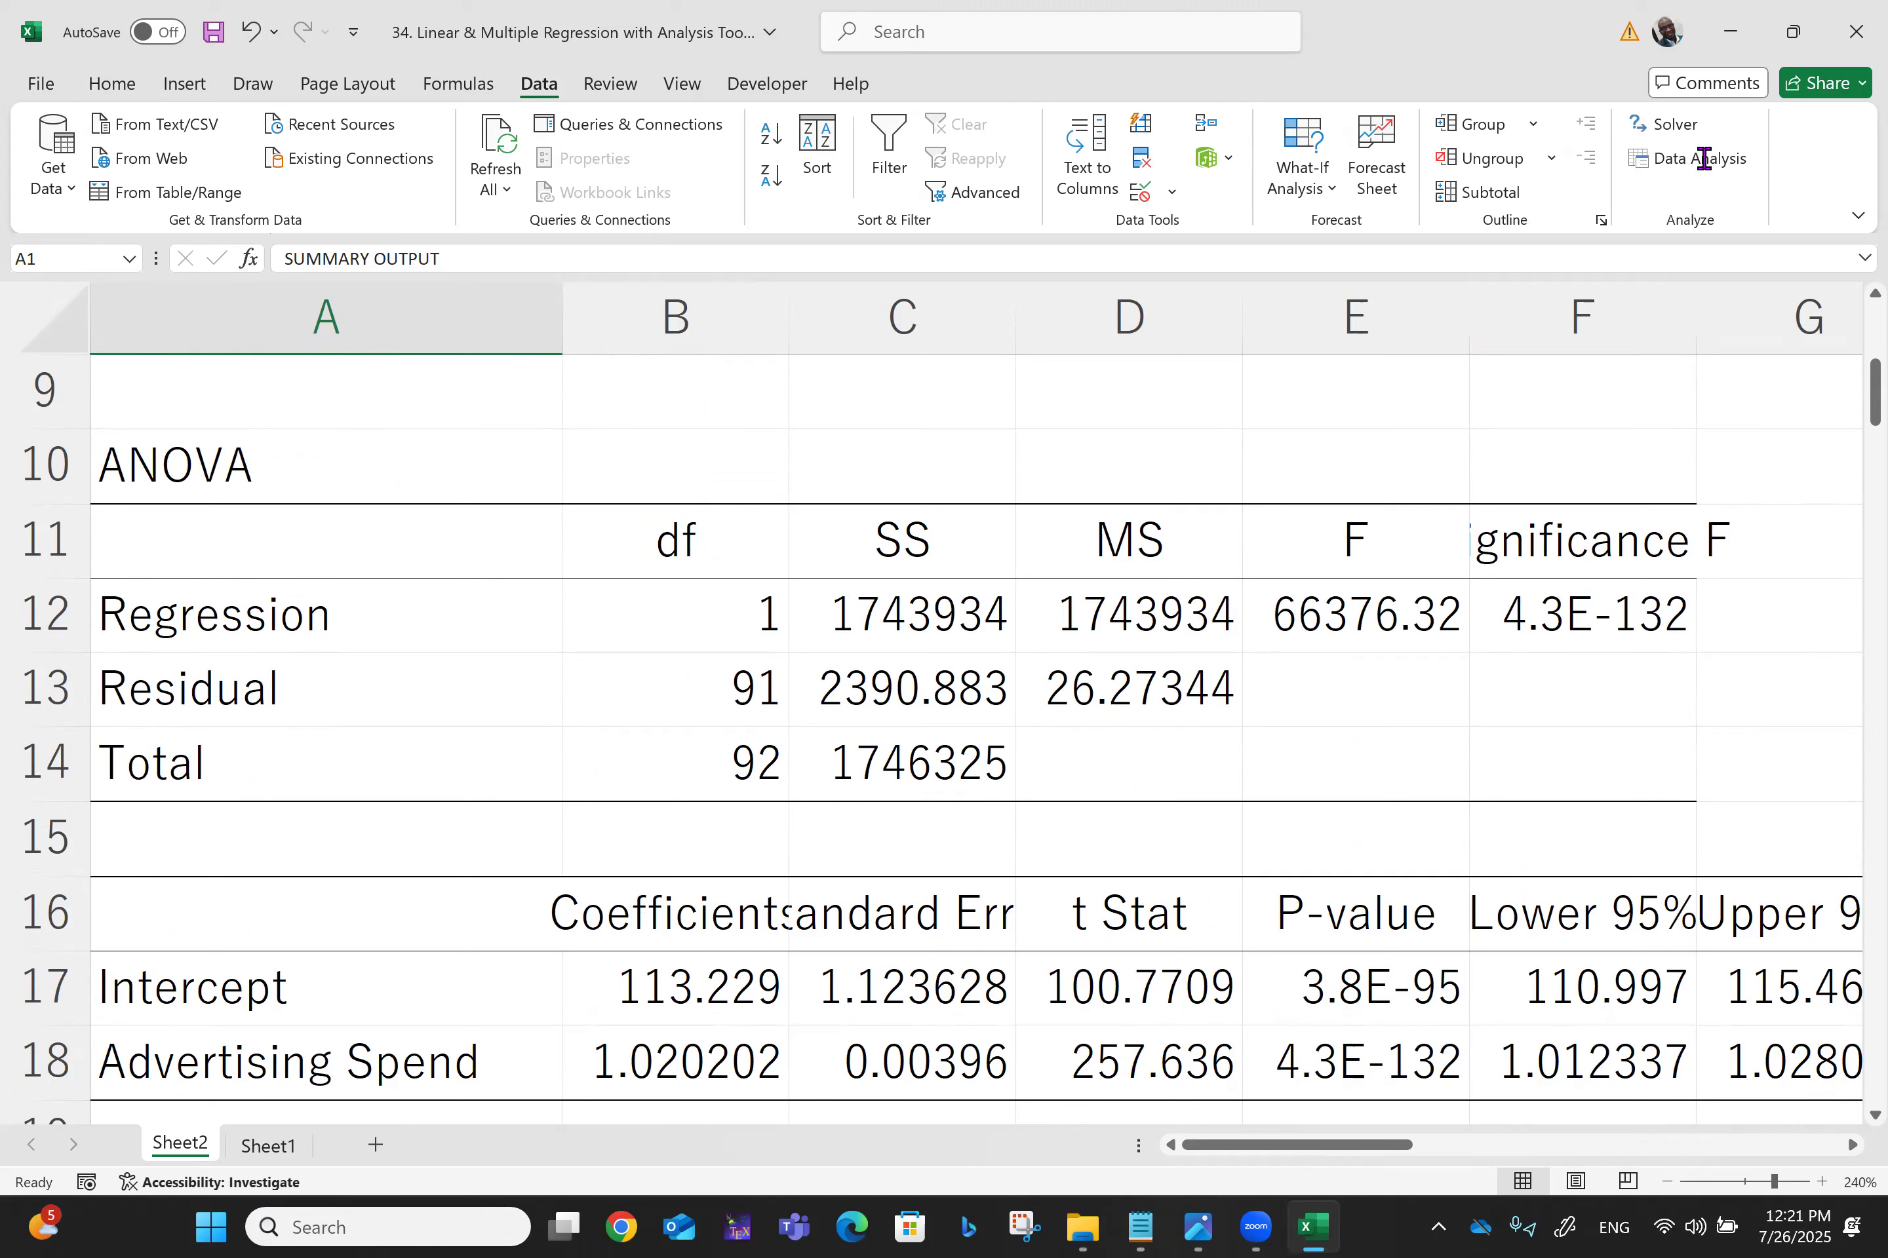
pyautogui.doubleClick(1697, 312)
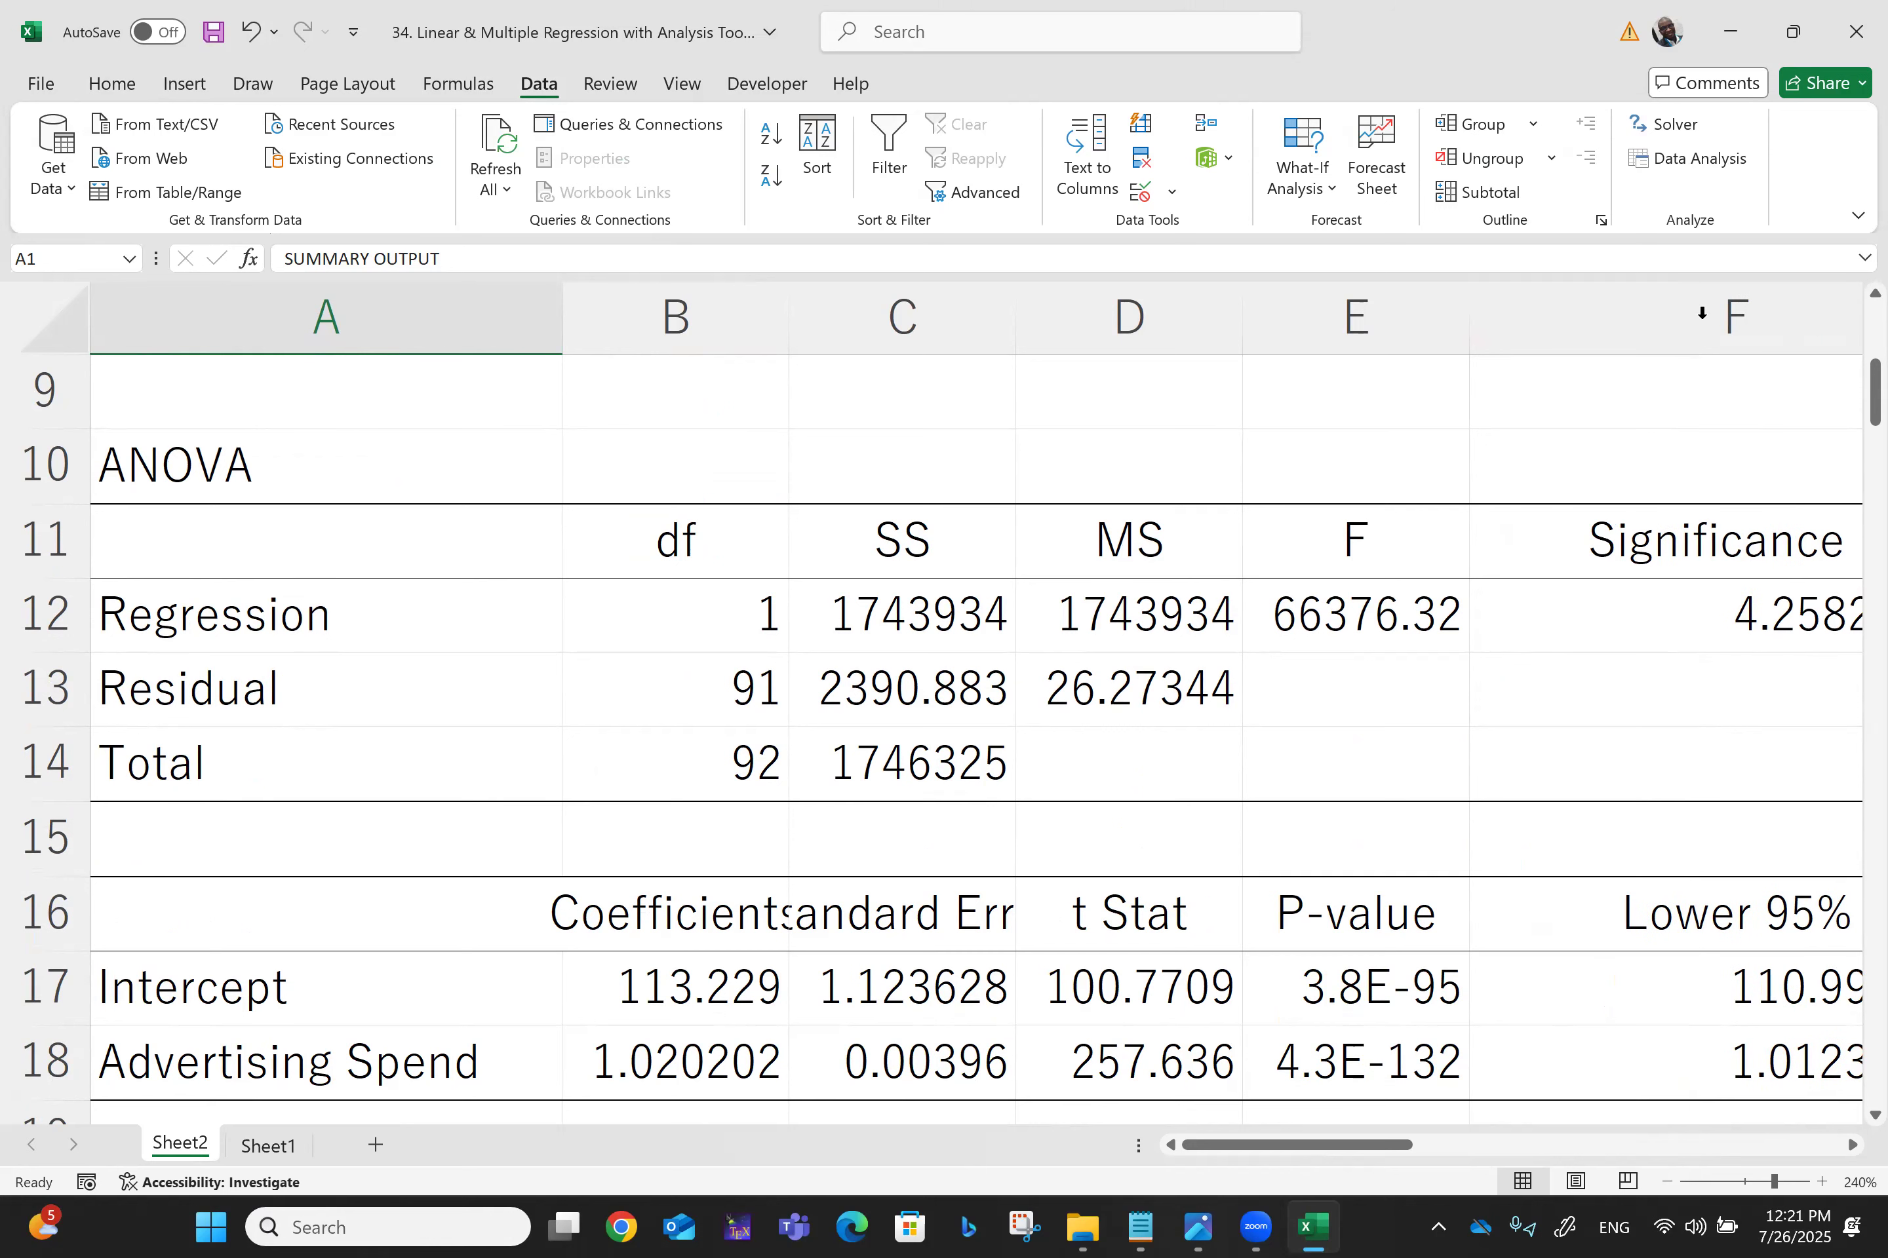
# Step: Examine the ANOVA and coefficients tables, including the coefficient values for Intercept and Advertising Spend
pyautogui.hscroll(3, 1702, 313)
pyautogui.hscroll(-3, 1701, 313)
pyautogui.hscroll(3, 1702, 313)
pyautogui.hscroll(-3, 1702, 313)
pyautogui.hscroll(1, 1701, 313)
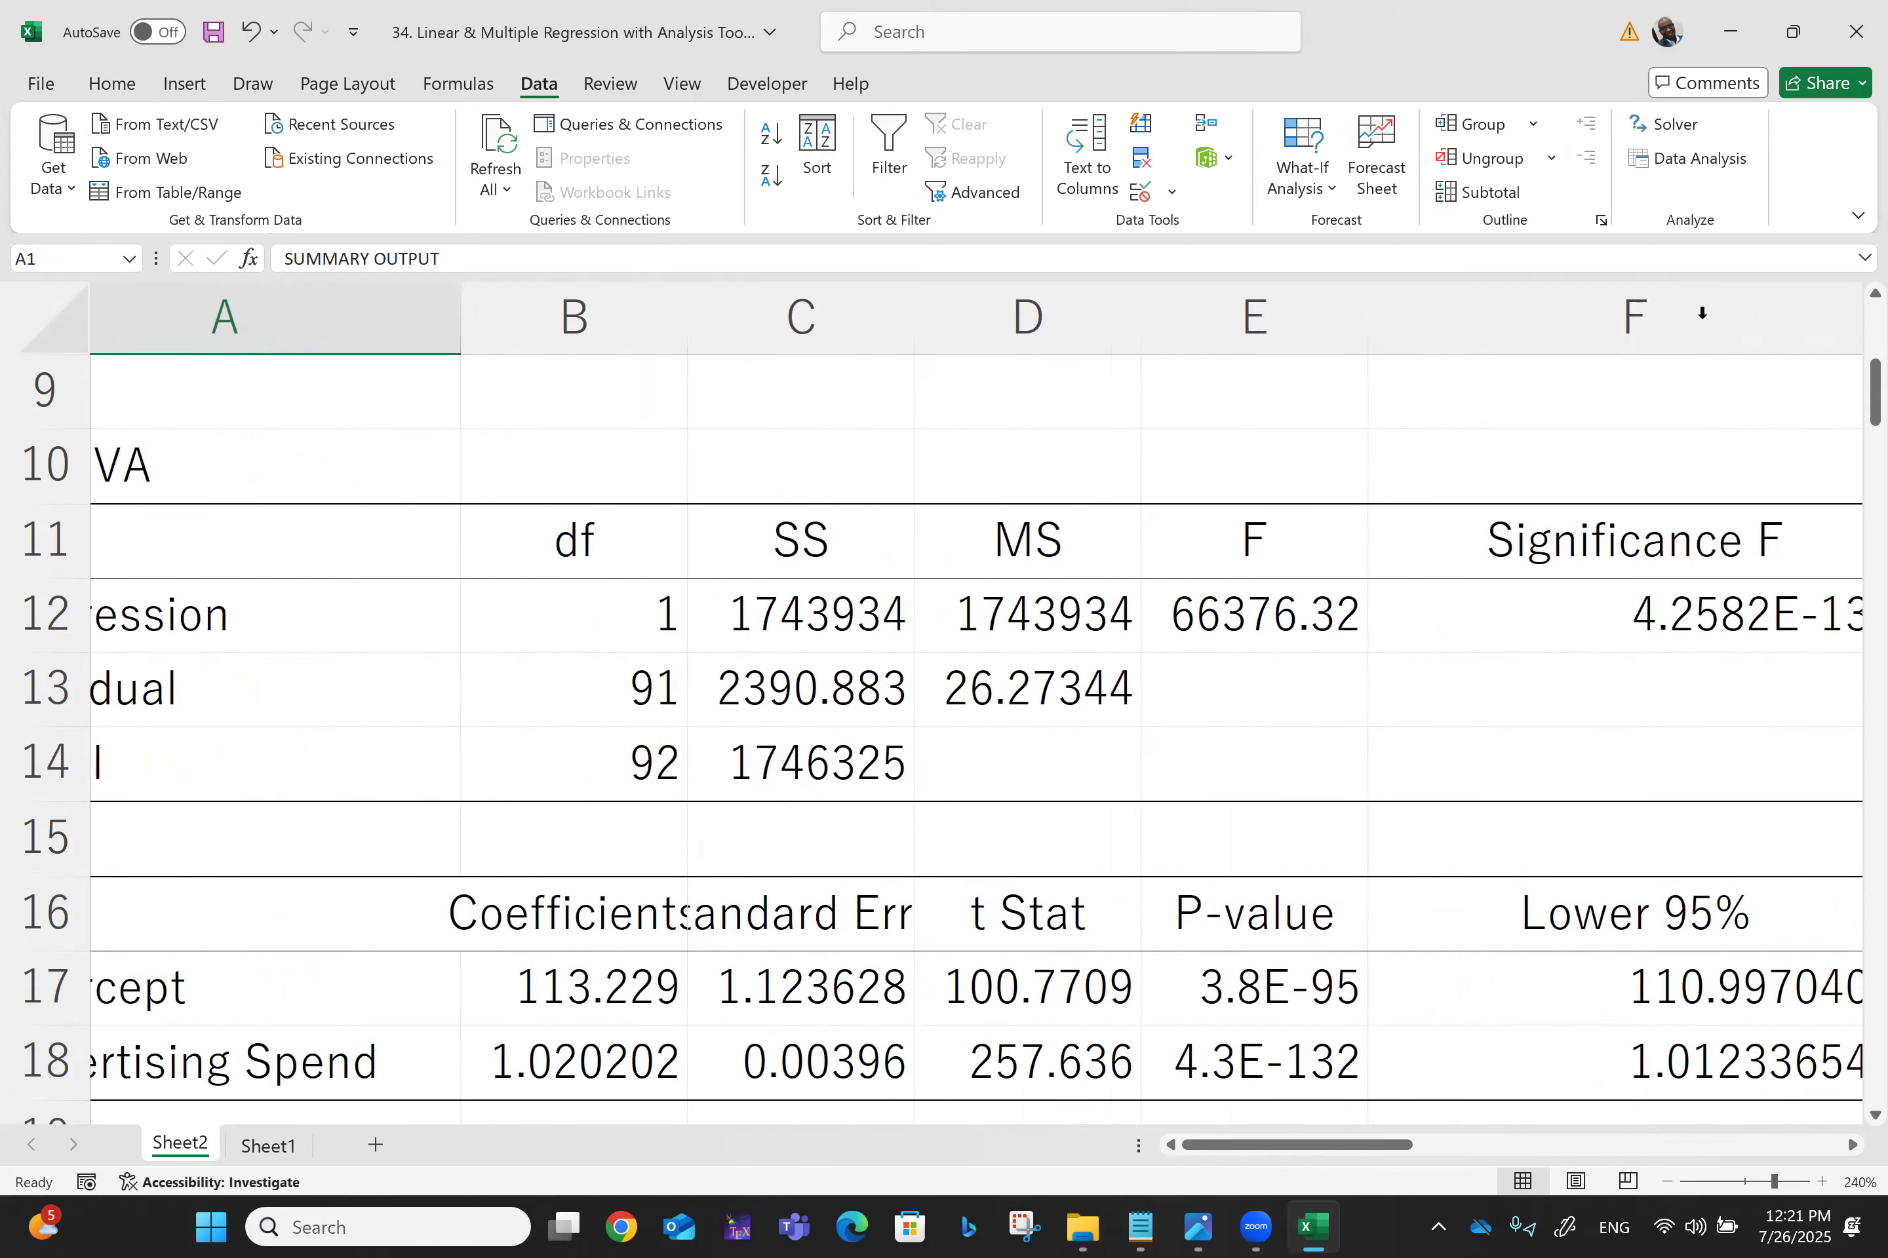
pyautogui.hscroll(3, 1702, 312)
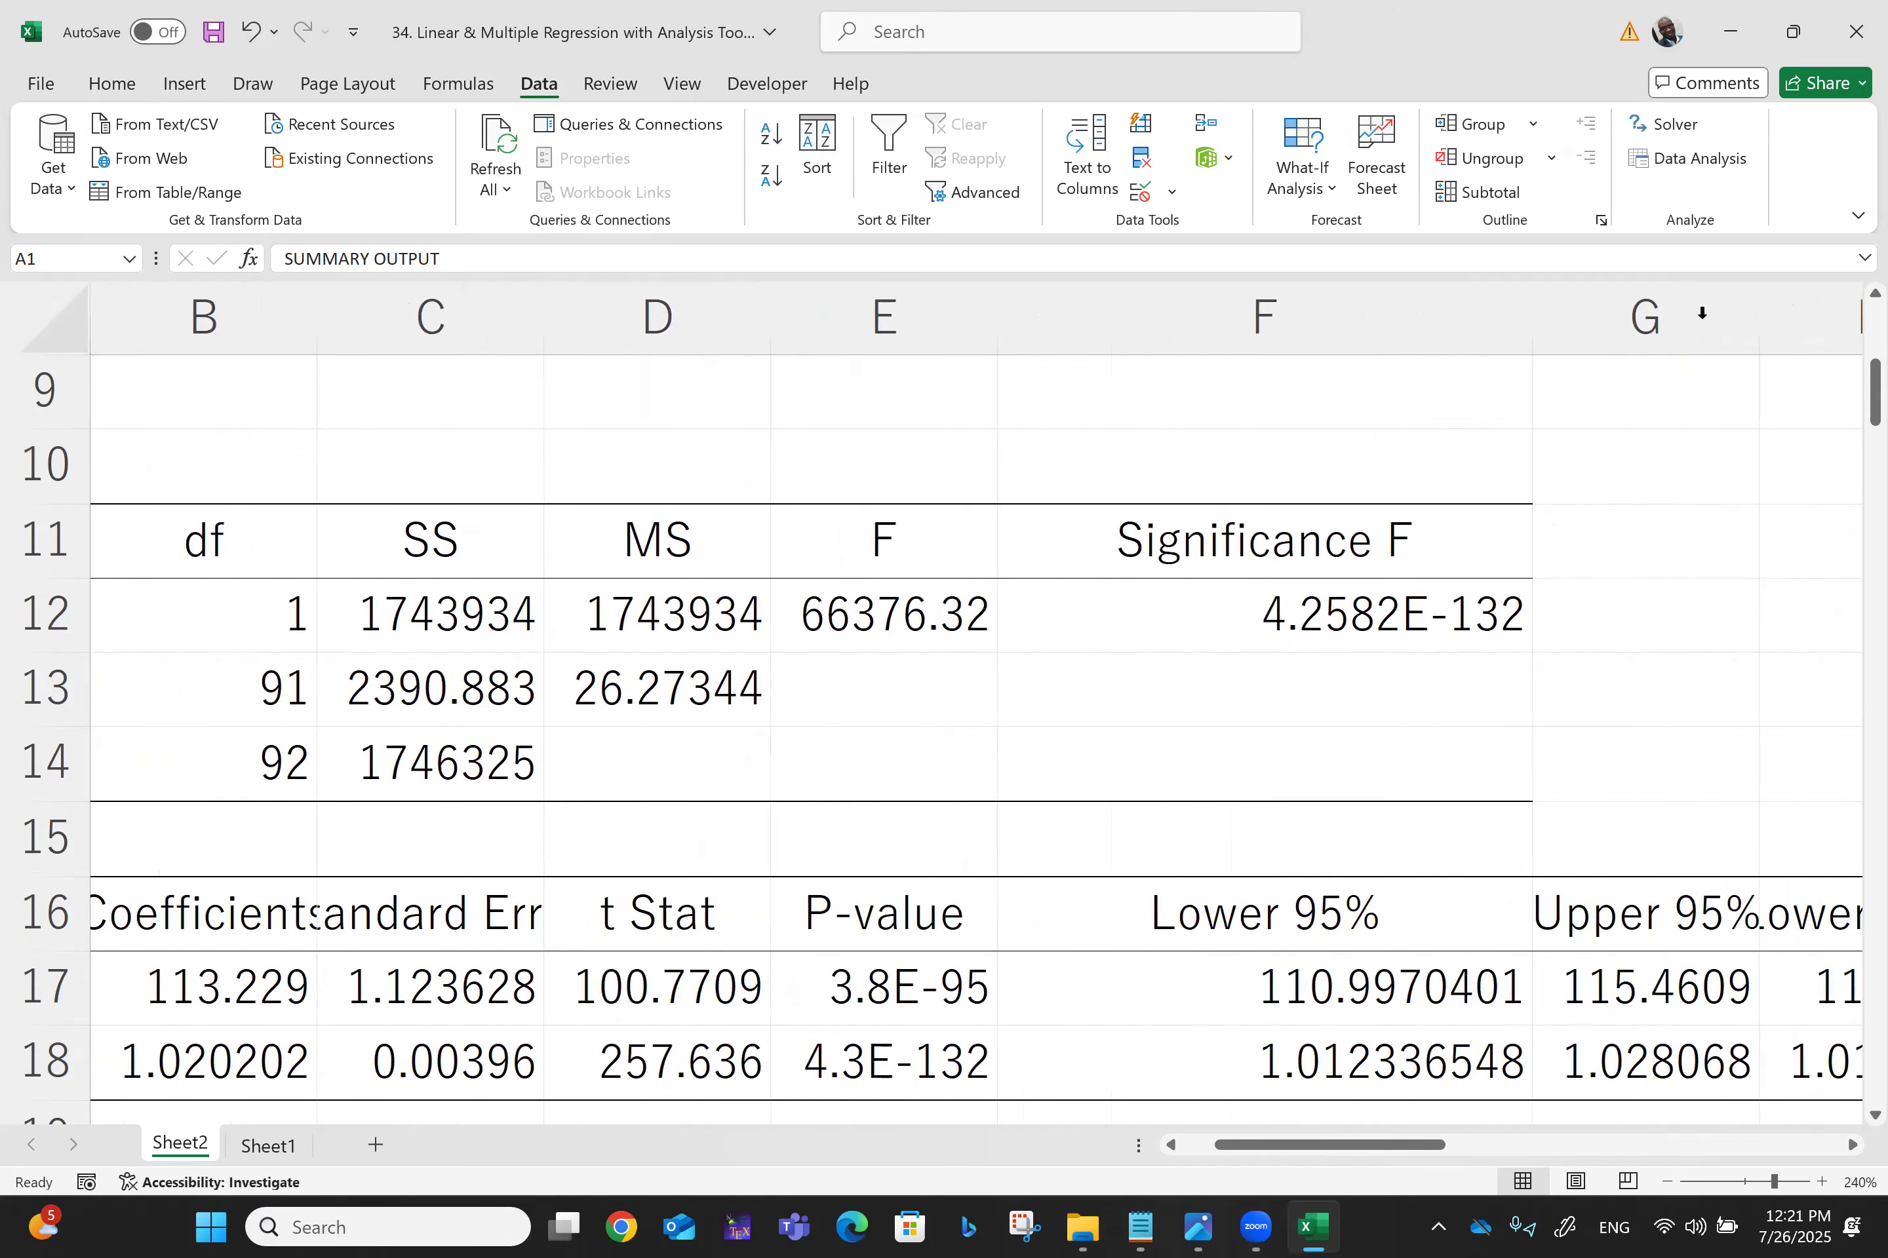
pyautogui.hscroll(-3, 1701, 312)
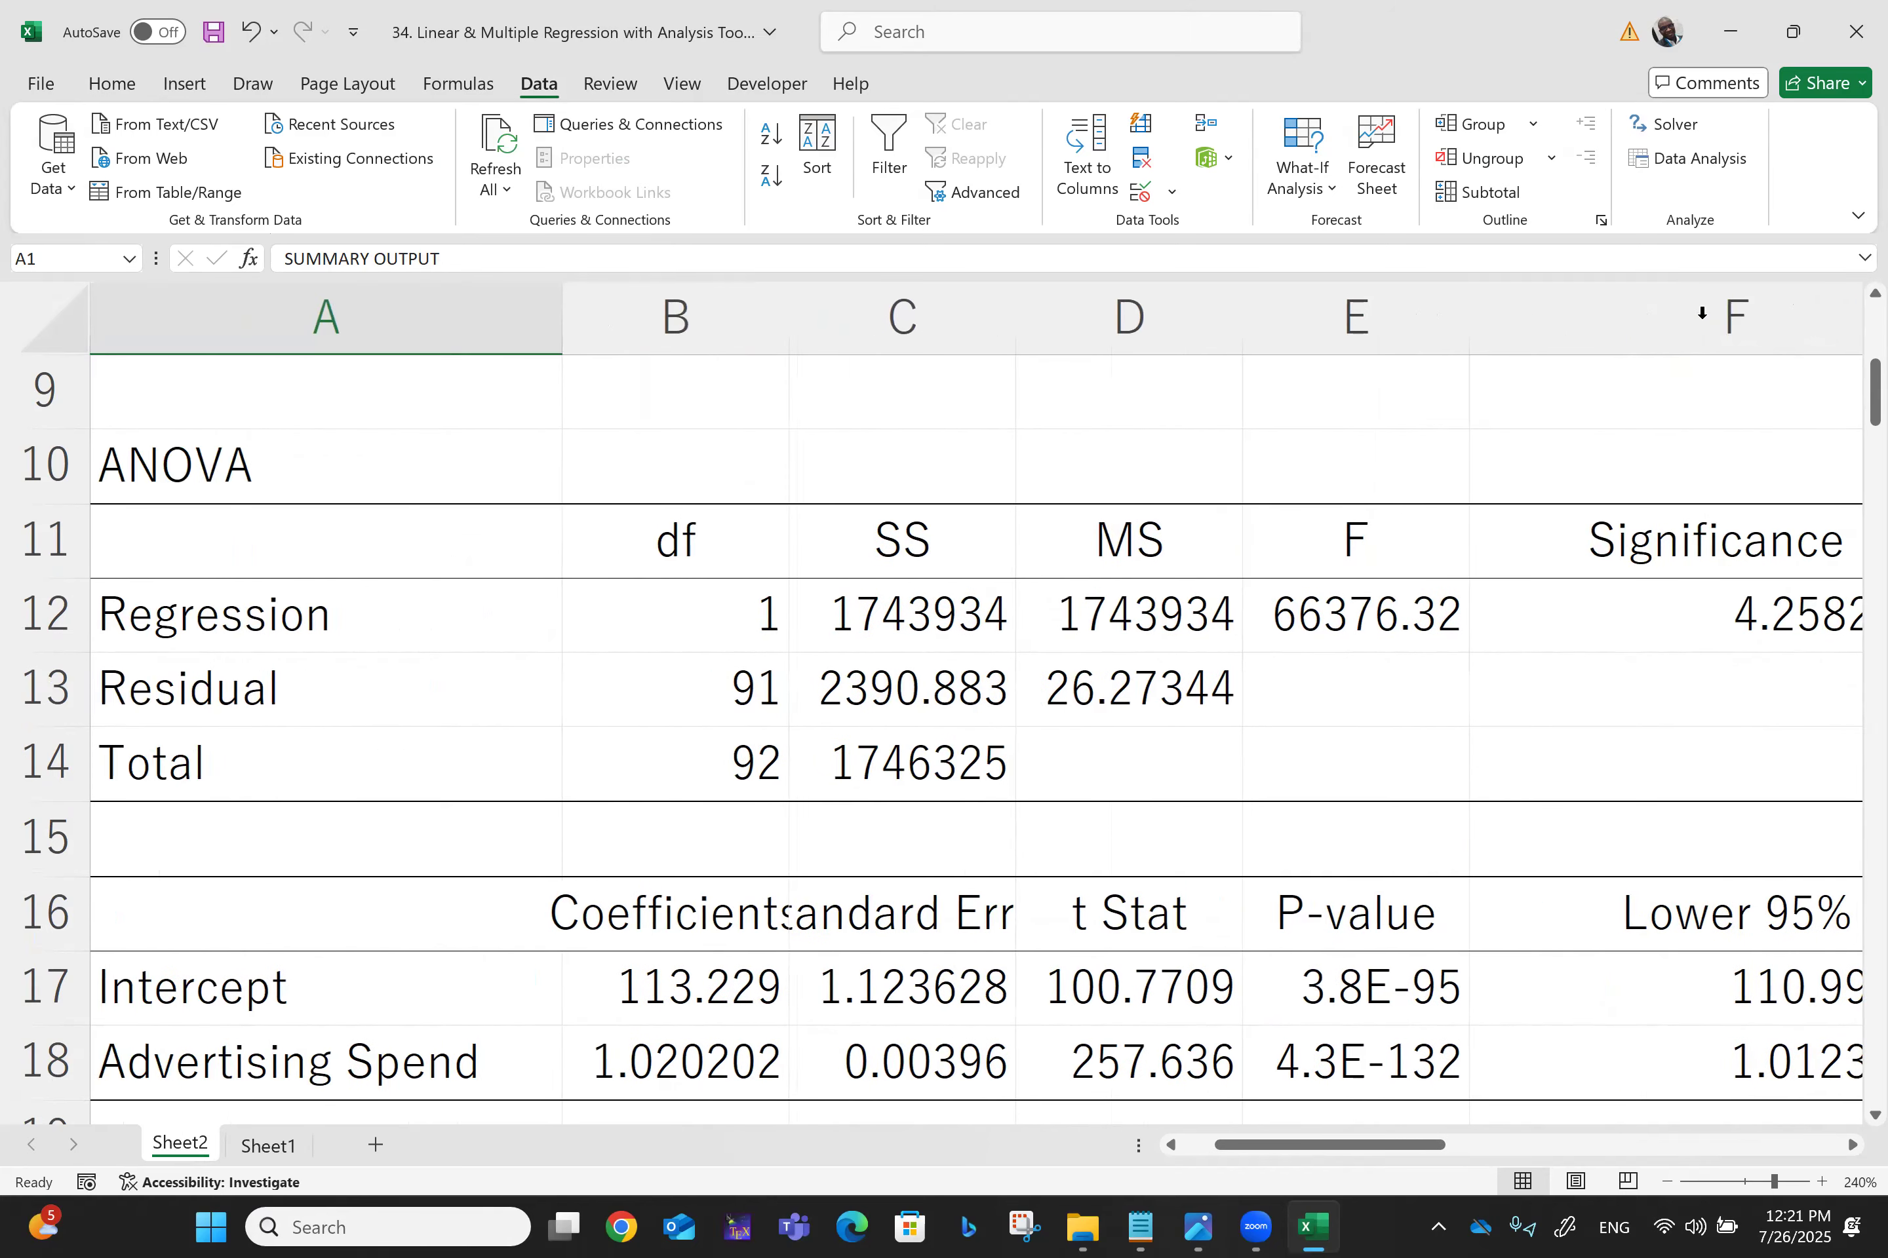
pyautogui.scroll(-1, 1702, 313)
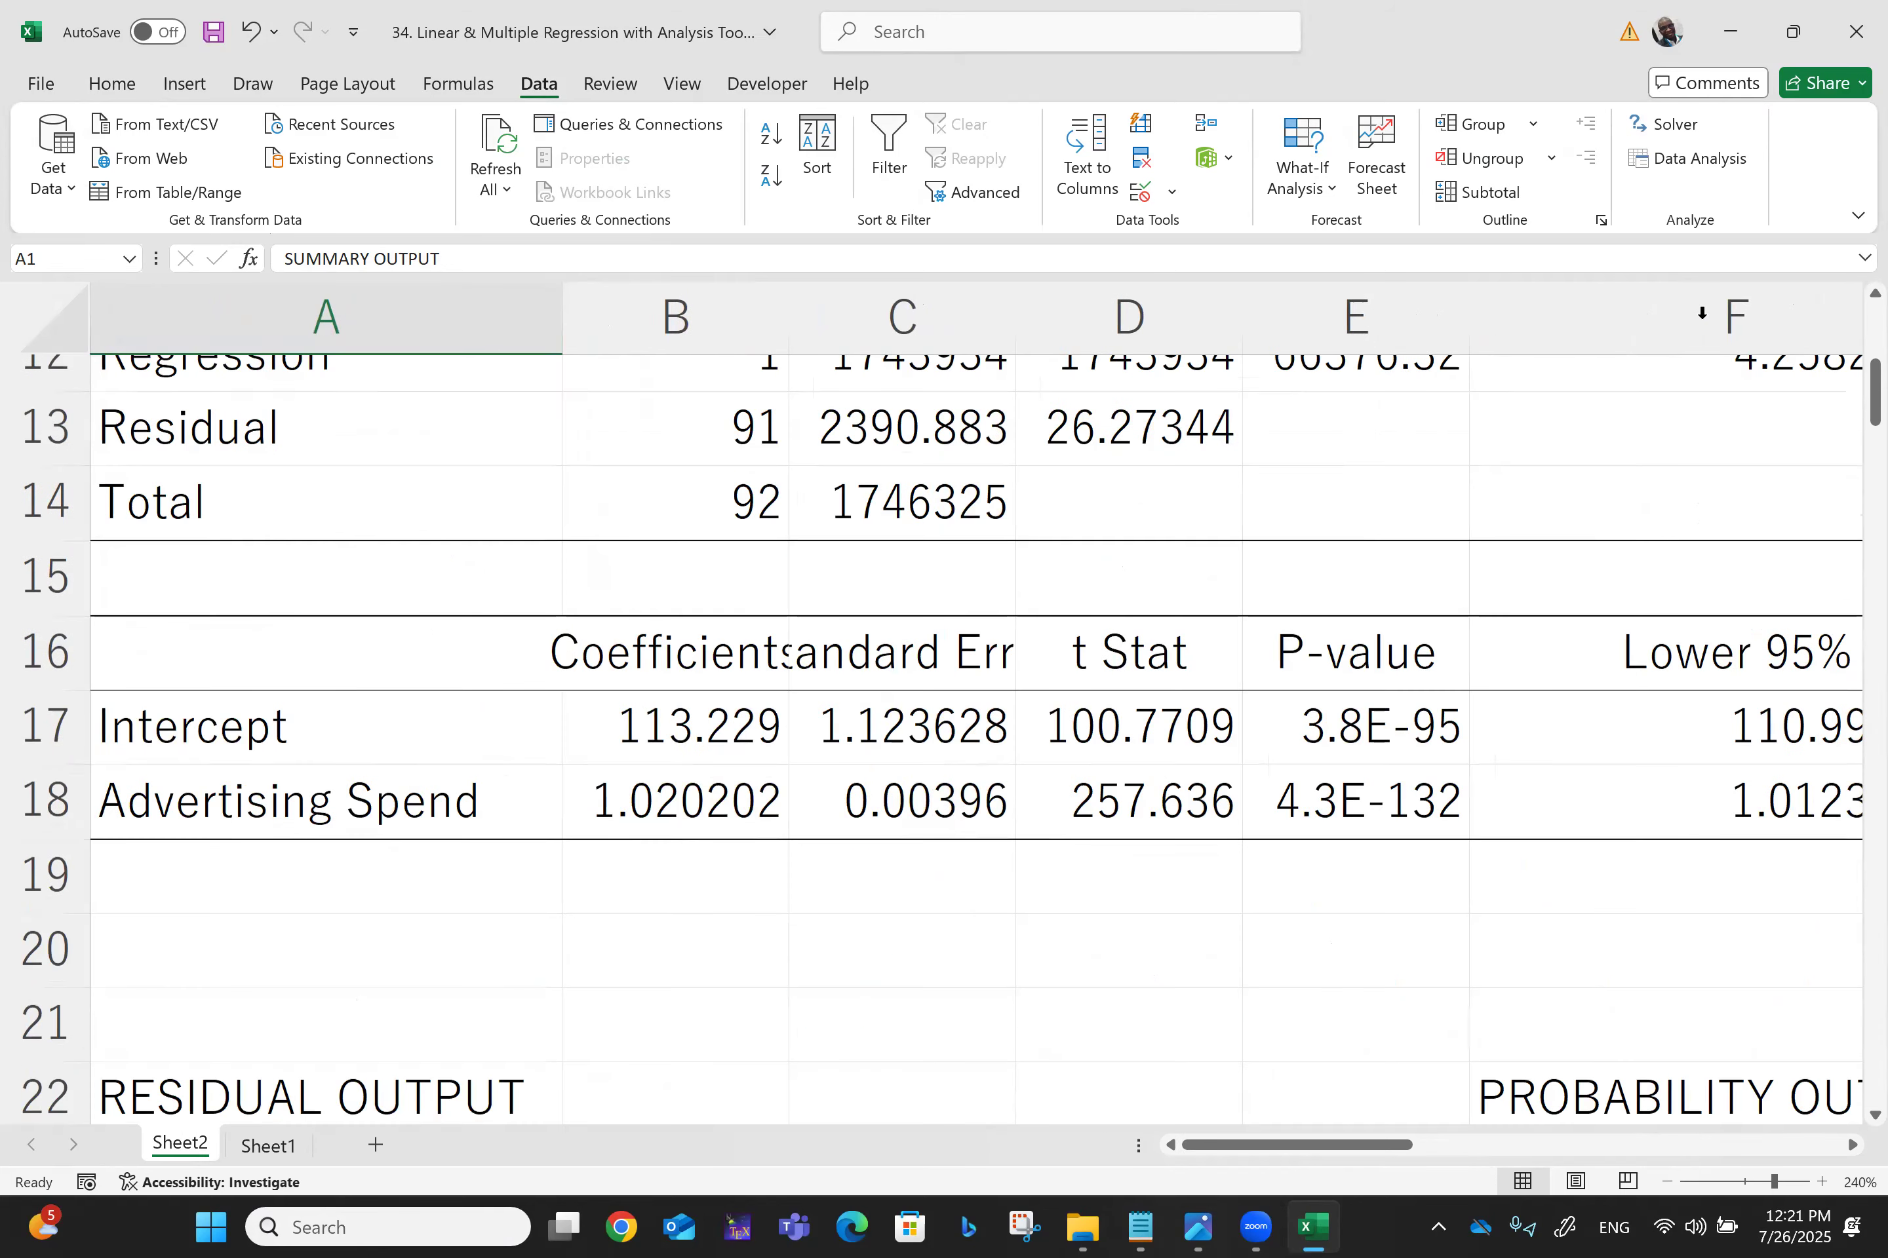
pyautogui.scroll(-1, 1701, 312)
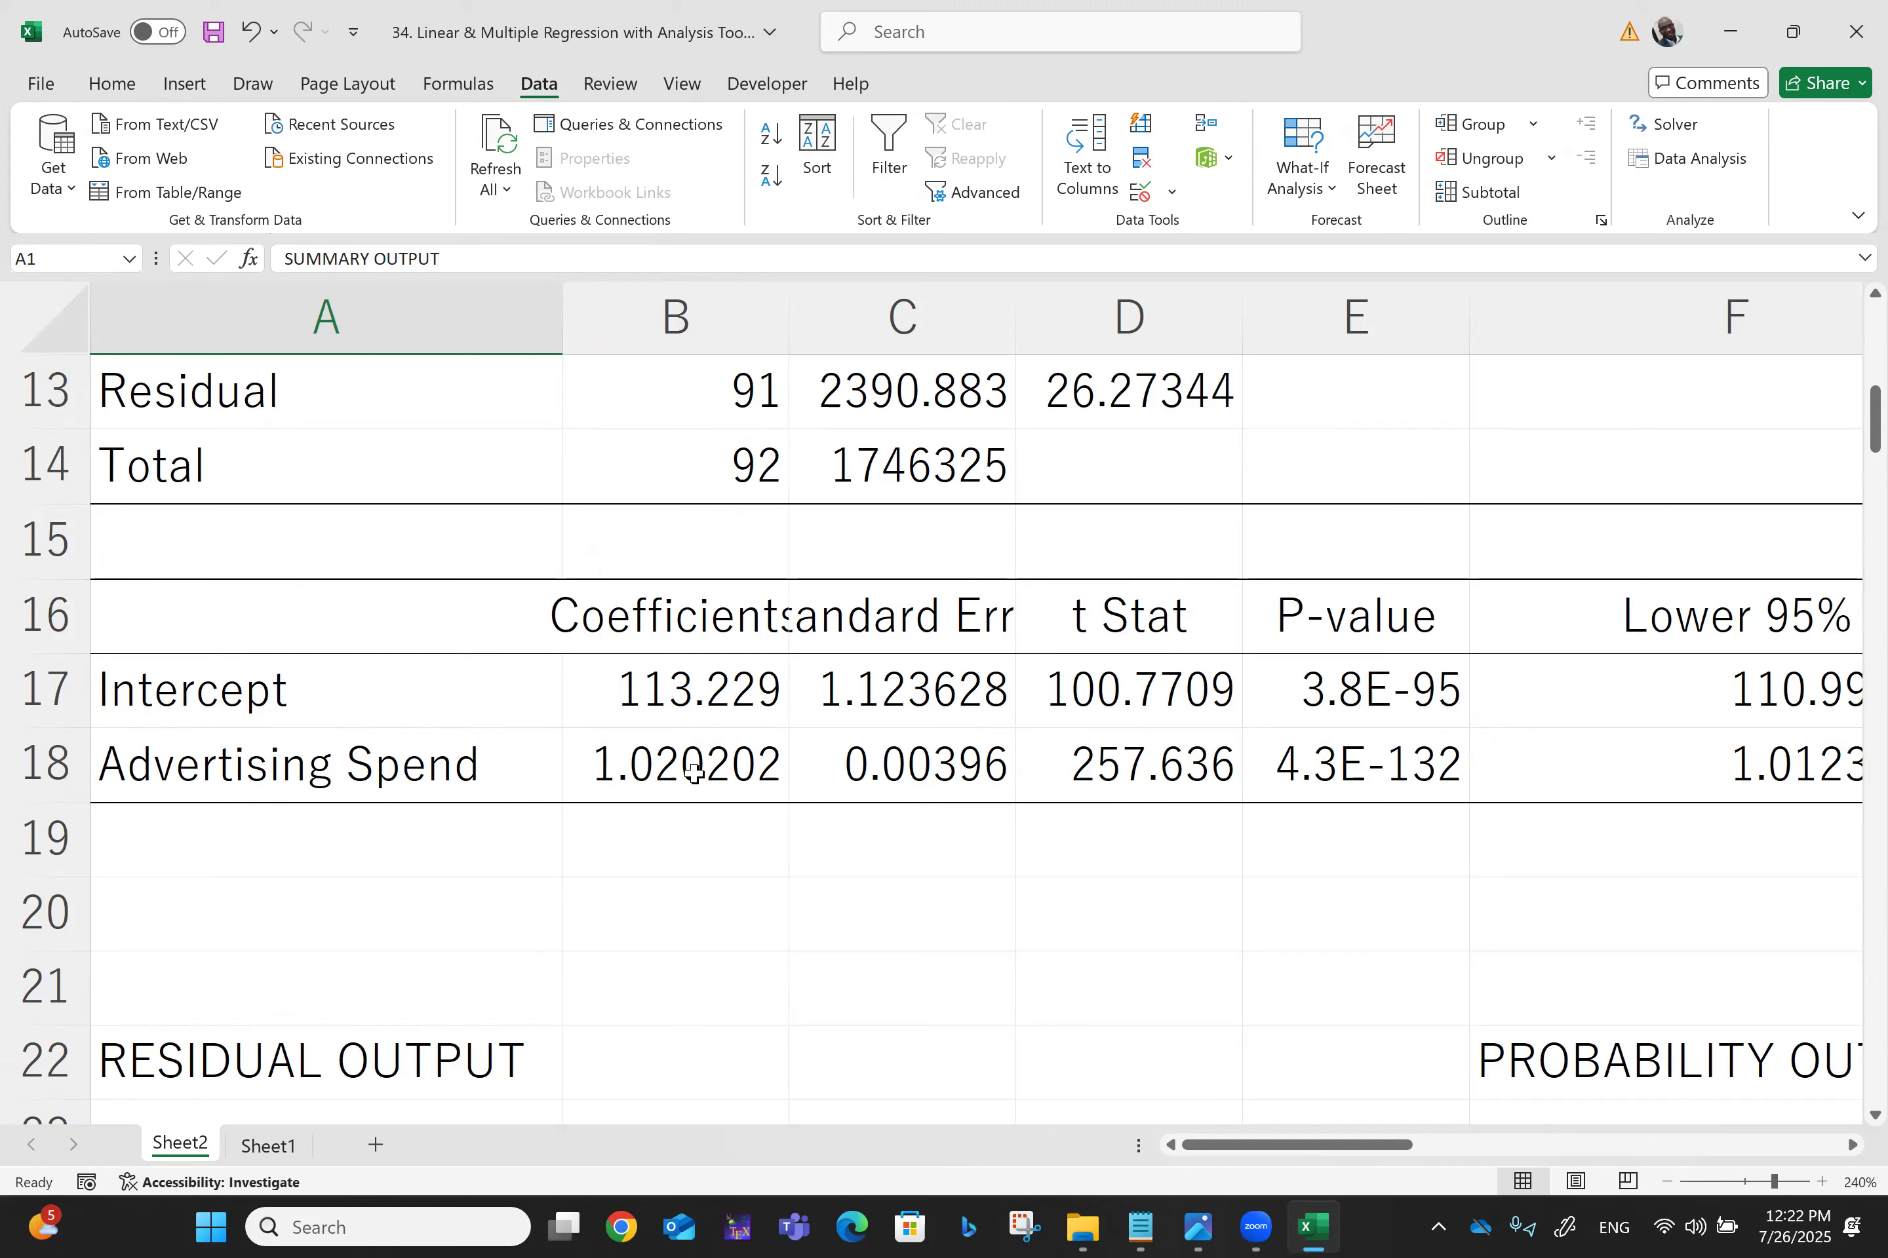
pyautogui.click(666, 671)
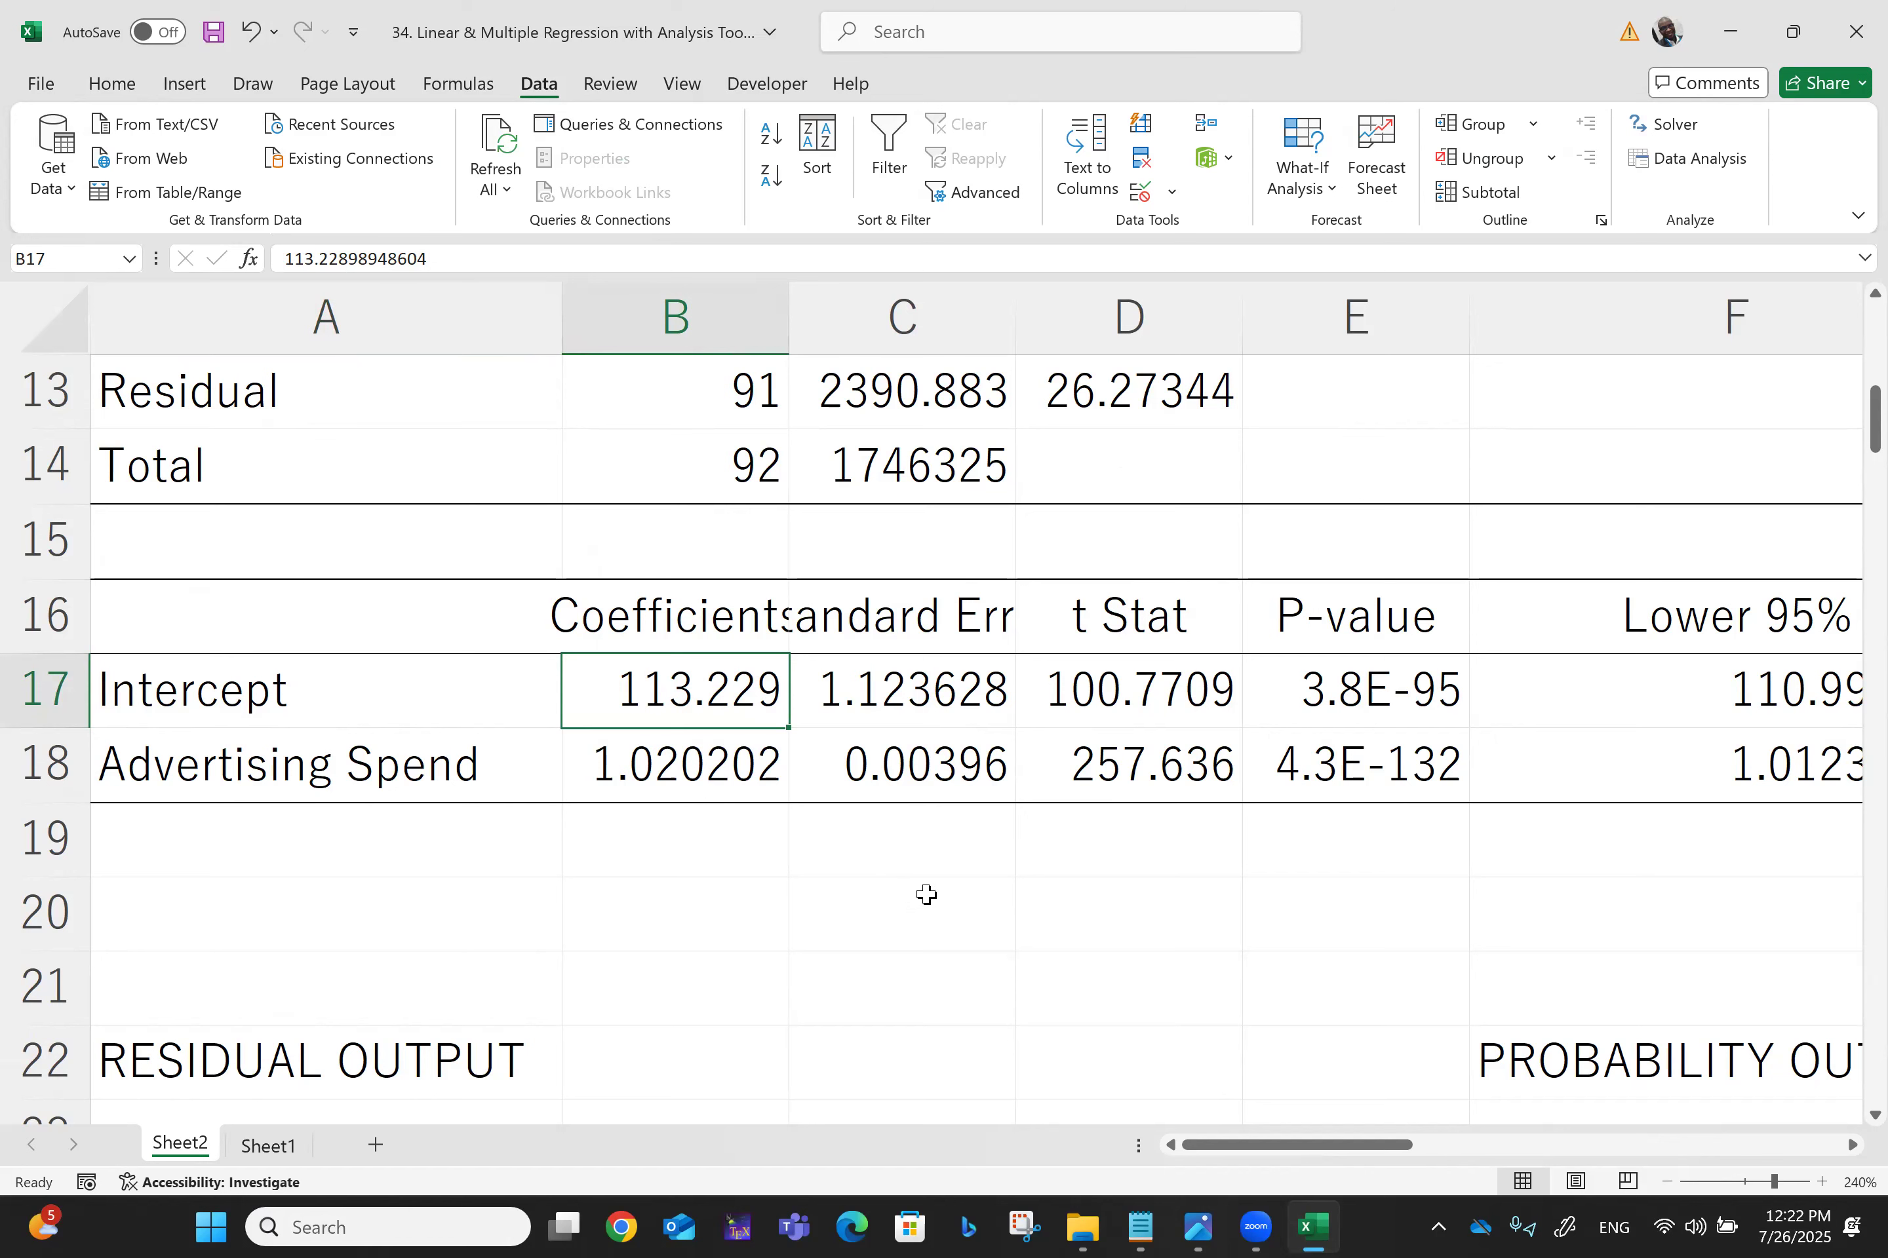
# Step: Autofit columns B and C to fit the Coefficients and Standard Error headings, and check the P-value for Intercept
pyautogui.doubleClick(782, 313)
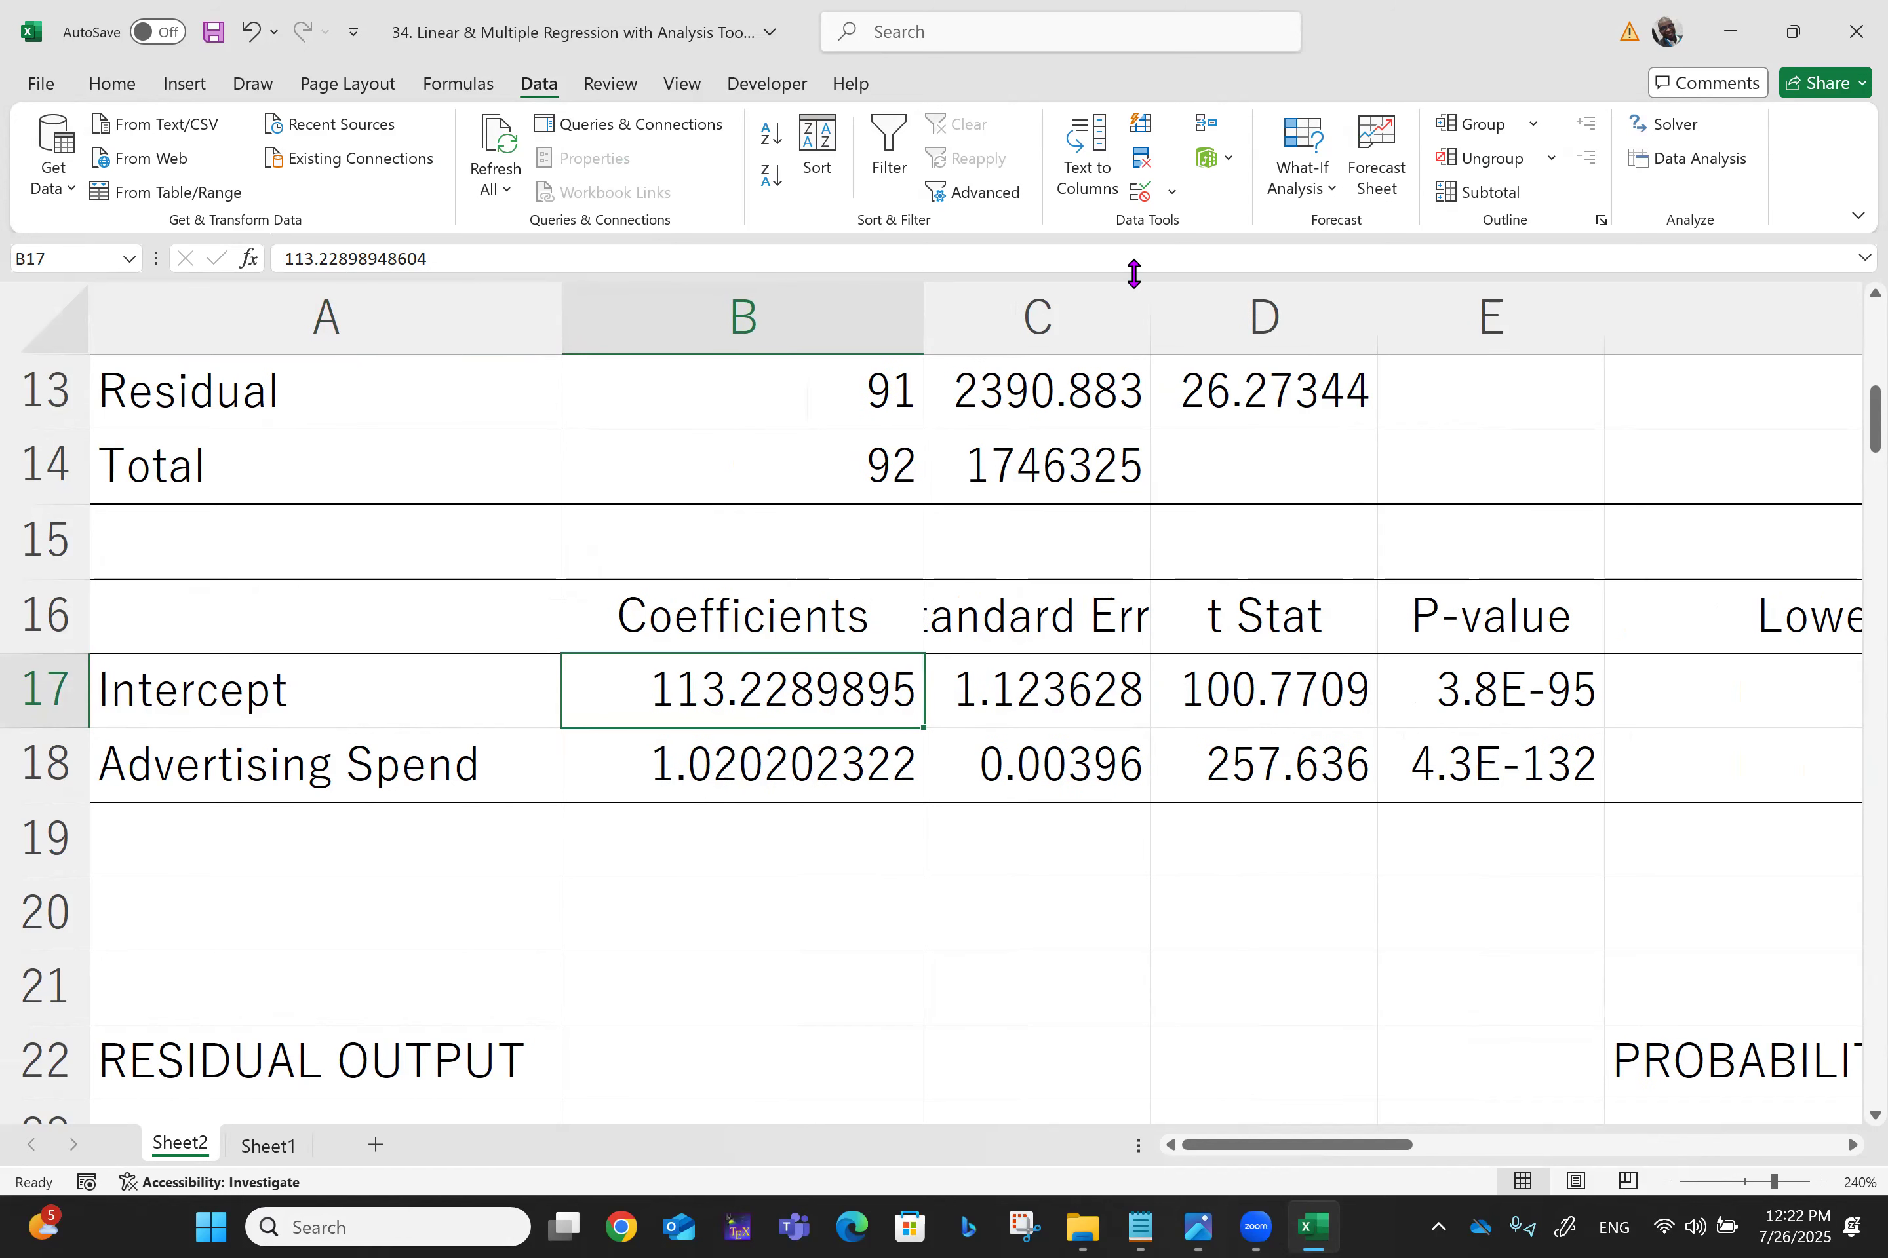
pyautogui.doubleClick(1147, 290)
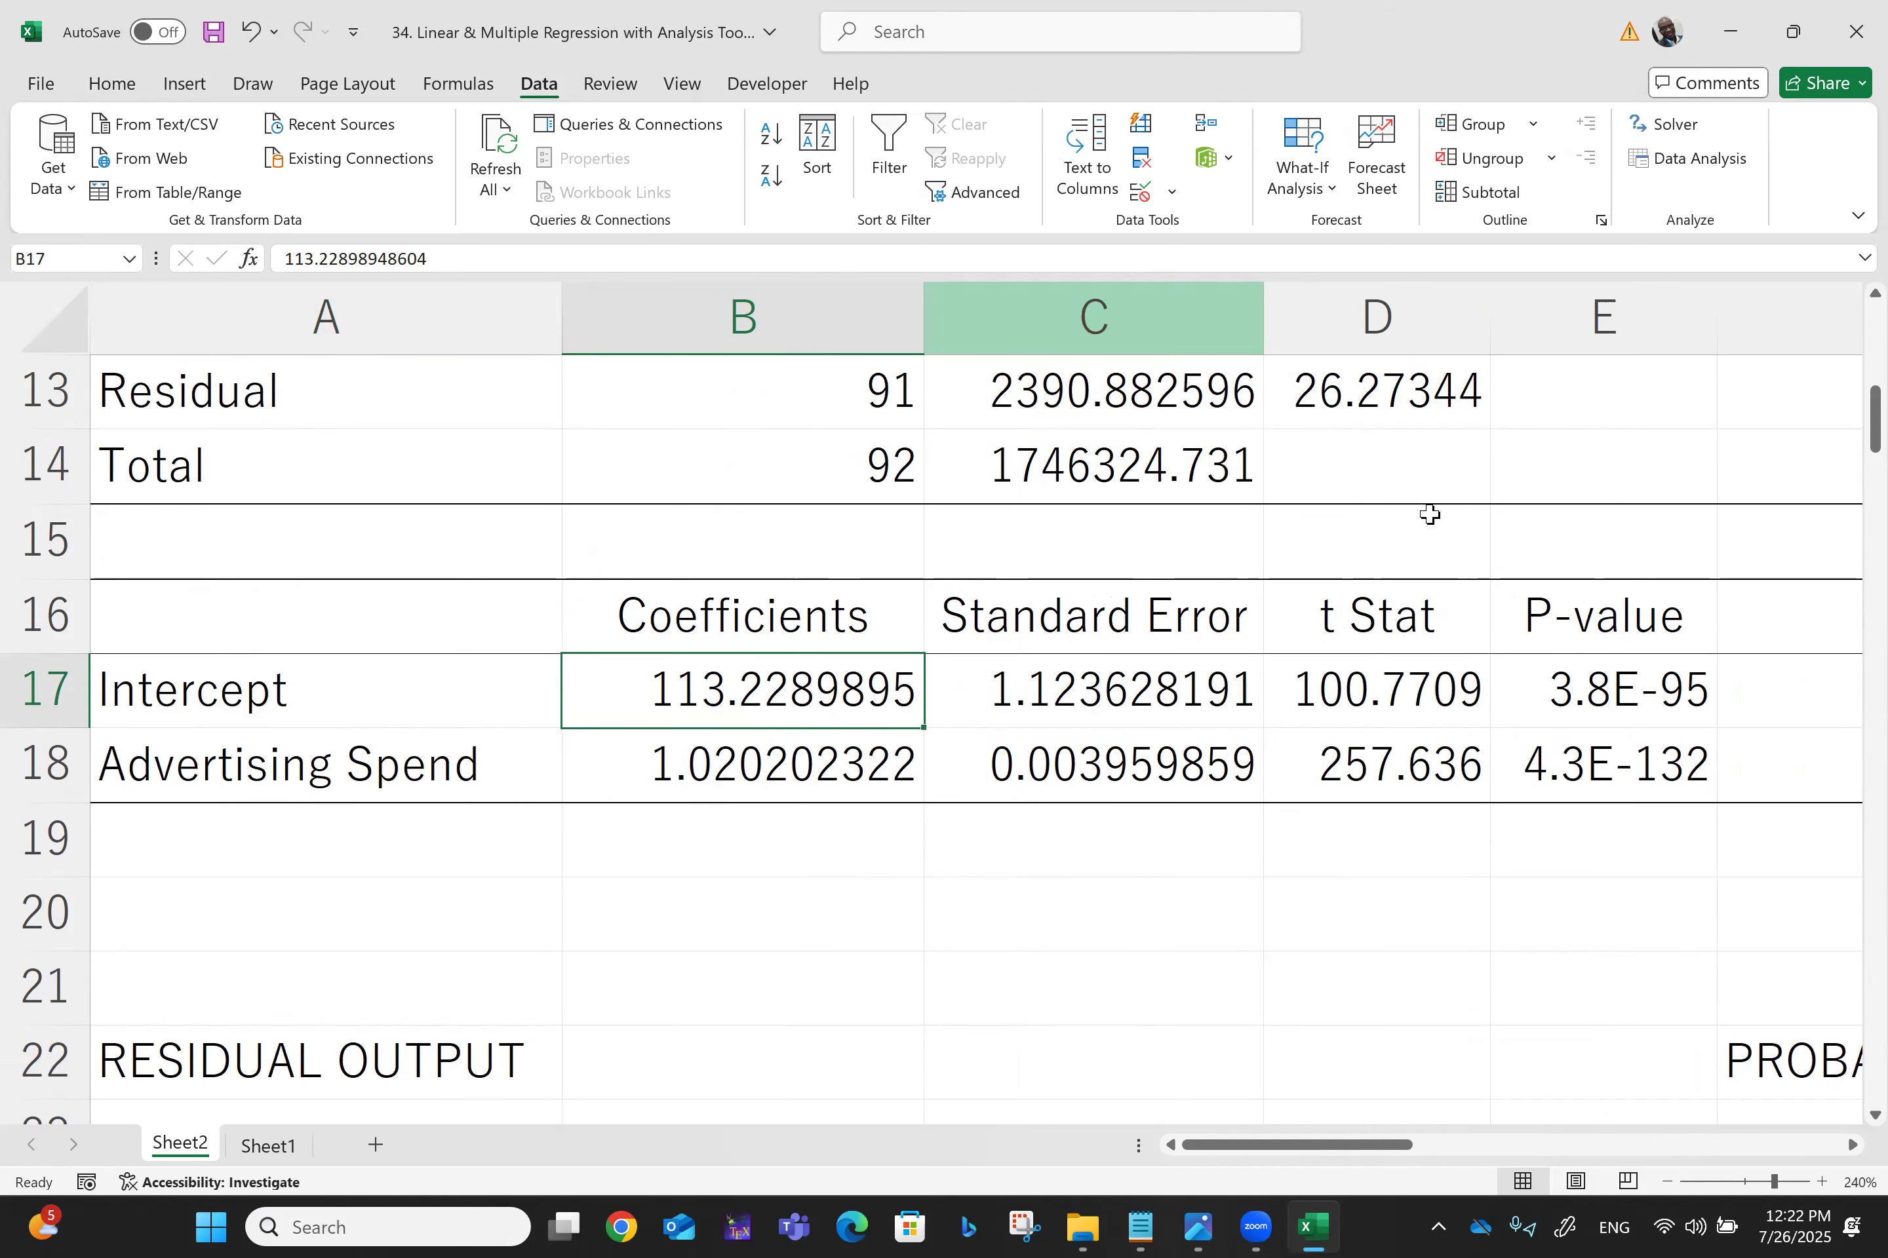
pyautogui.click(1336, 617)
pyautogui.press('Right')
pyautogui.press('Right')
pyautogui.press('Down')
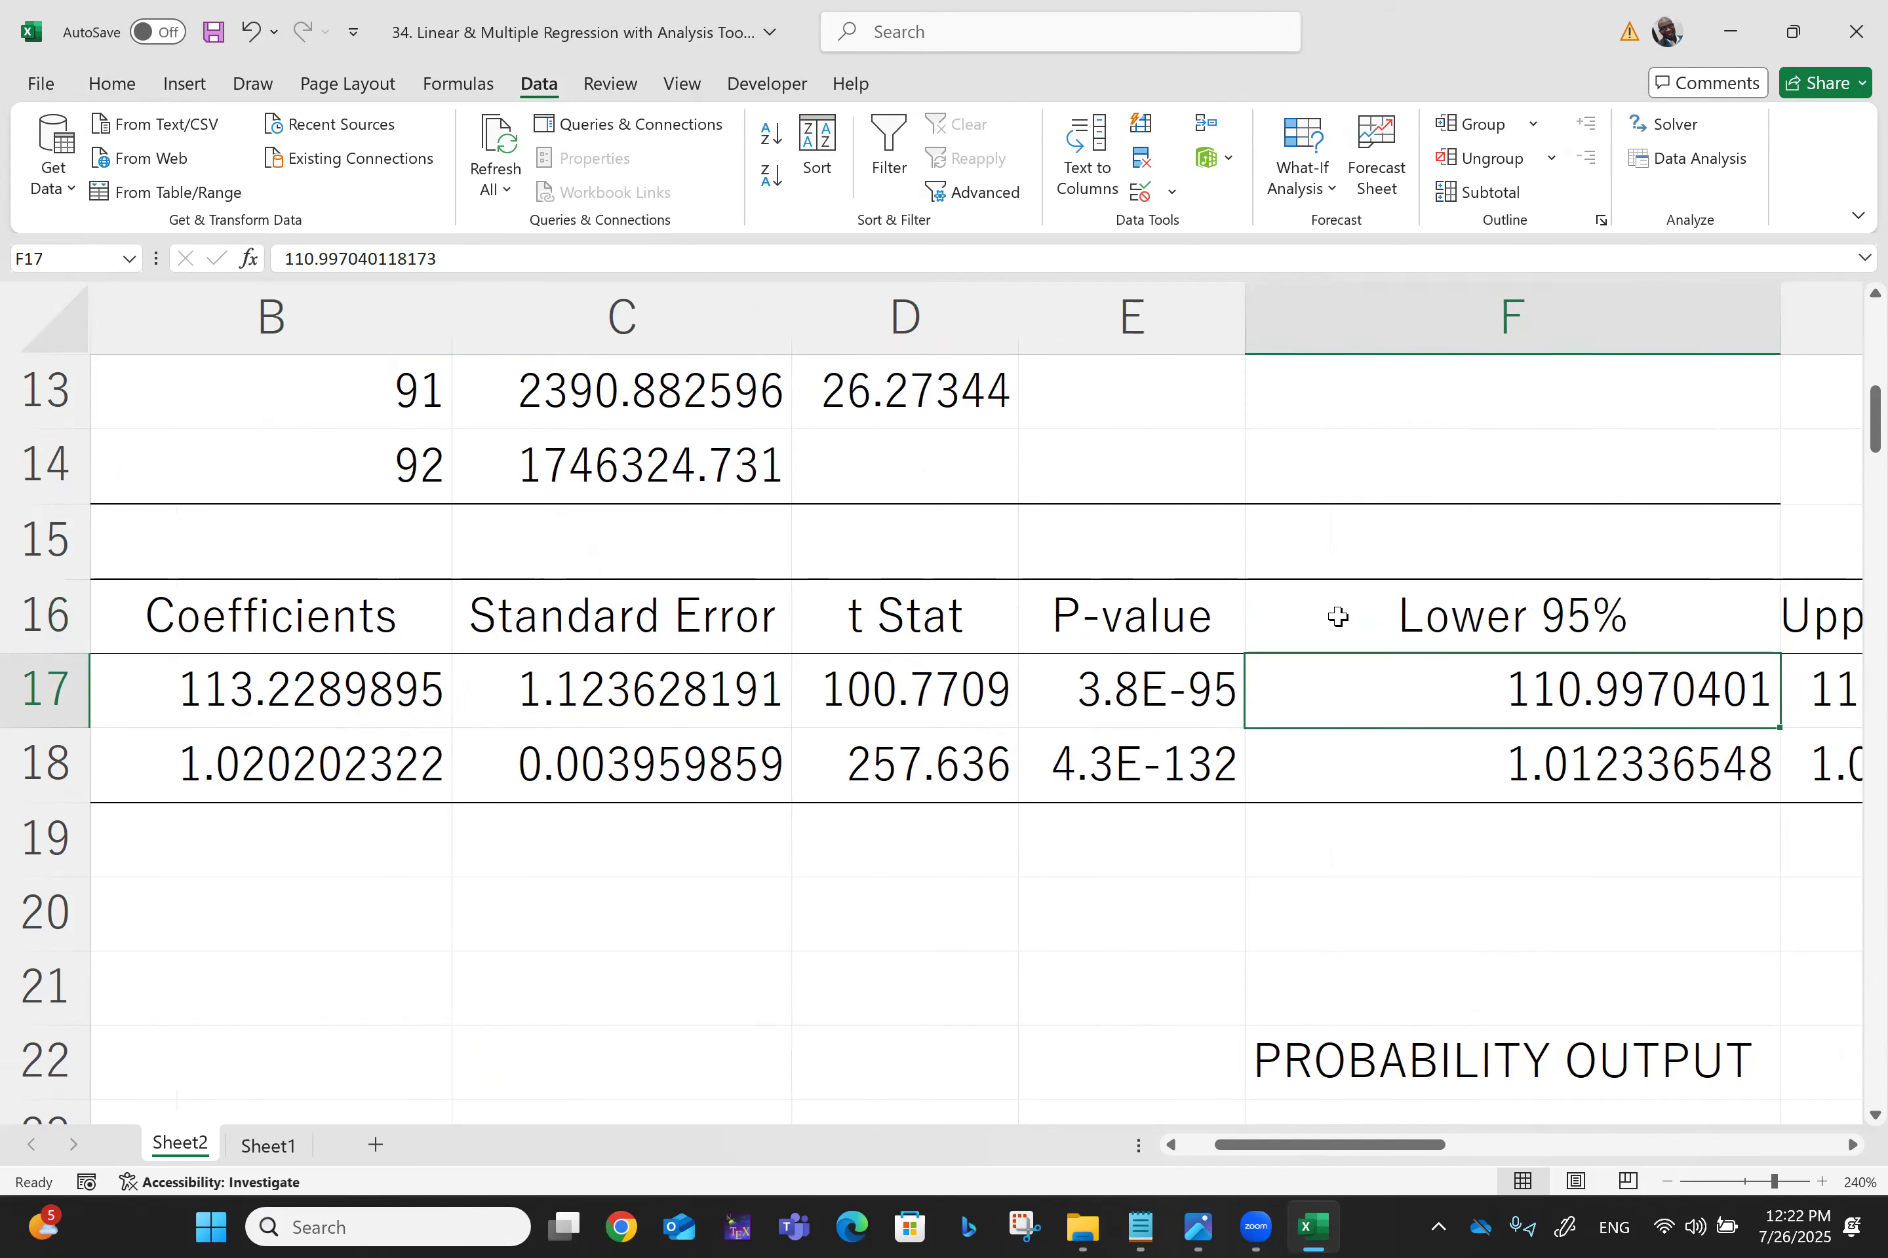
pyautogui.click(1145, 696)
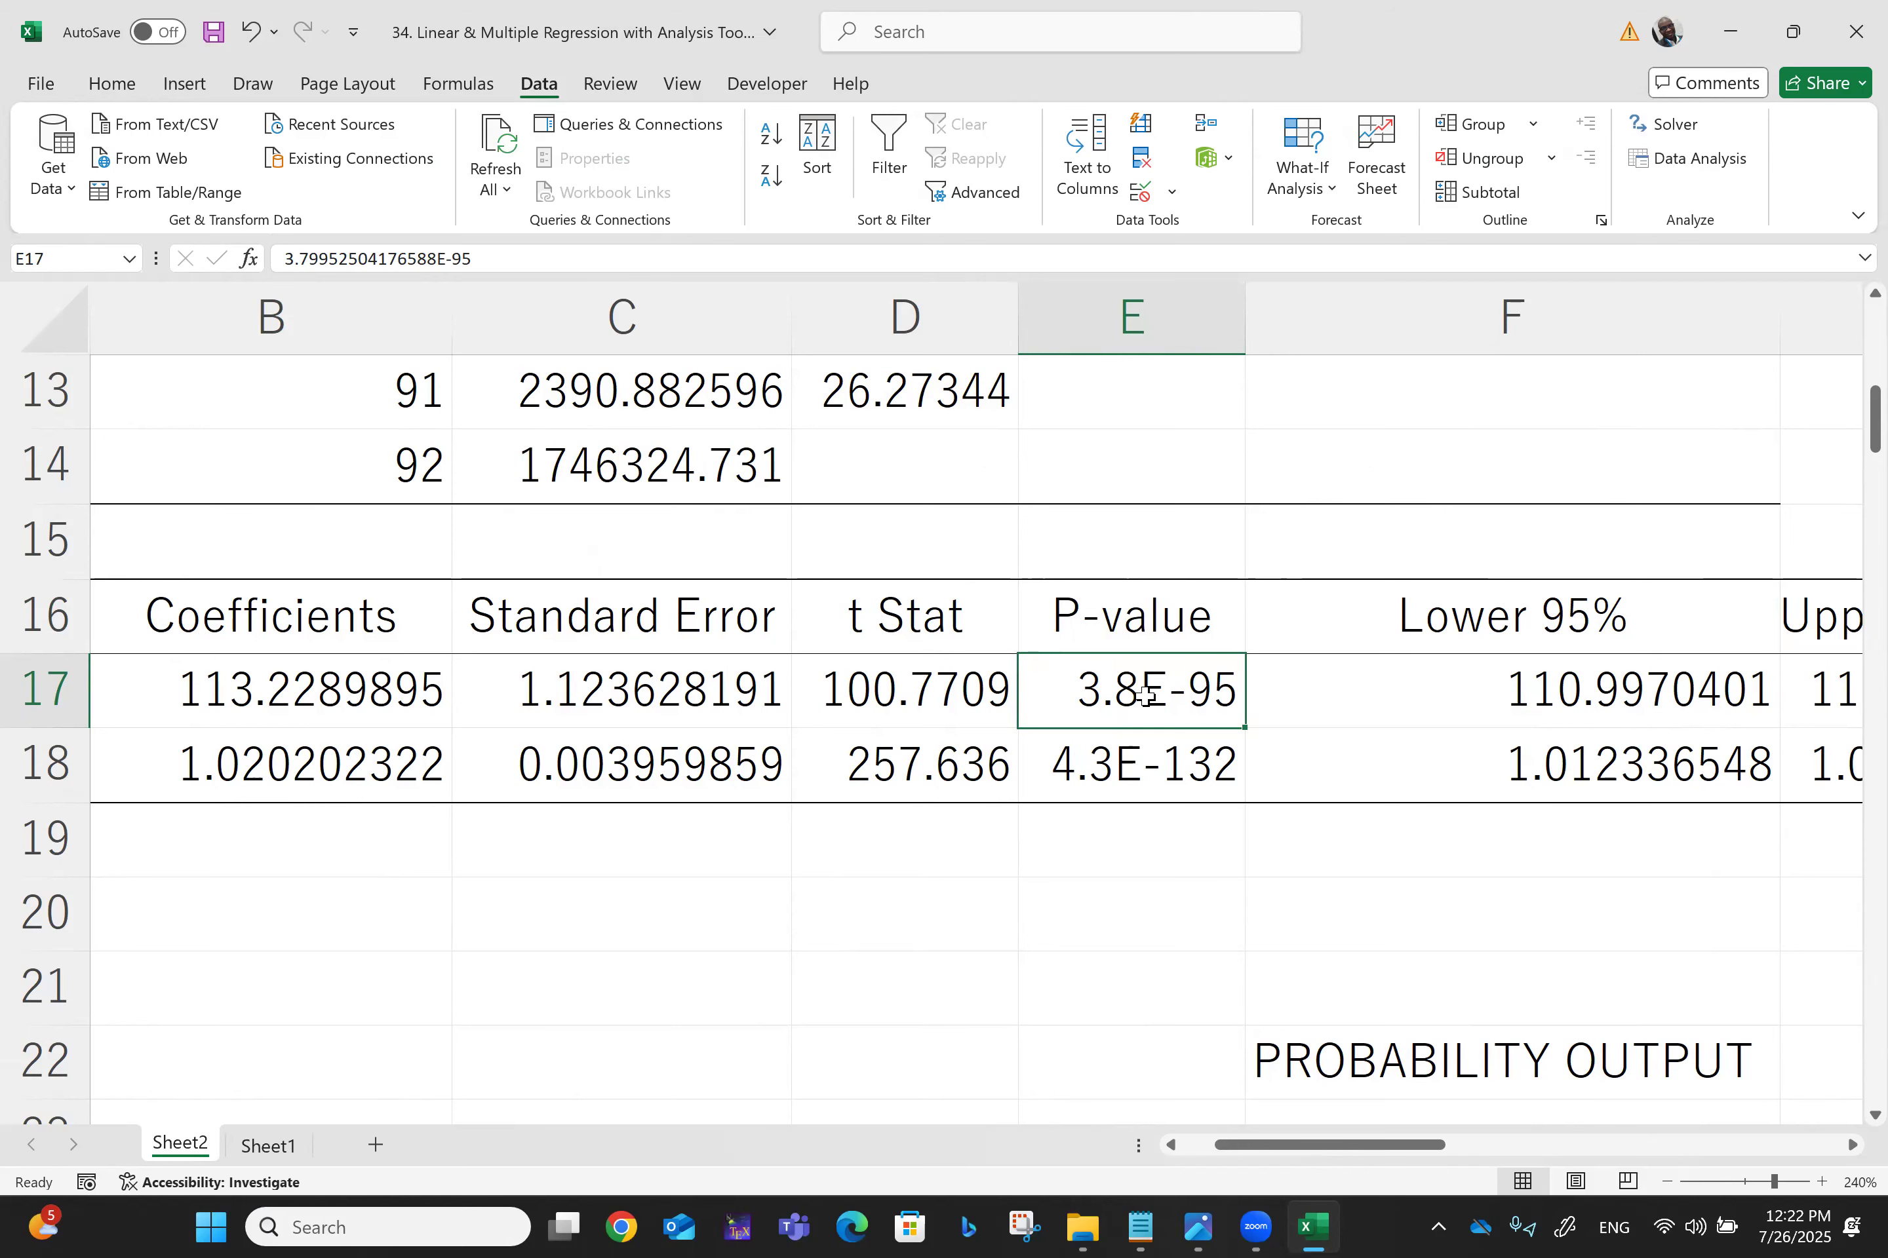
# Step: Autofit columns G, H and I so the Upper 95%, Lower 95.0% and Upper 95.0% headings fit
pyautogui.press('Right')
pyautogui.press('Right')
pyautogui.press('Right')
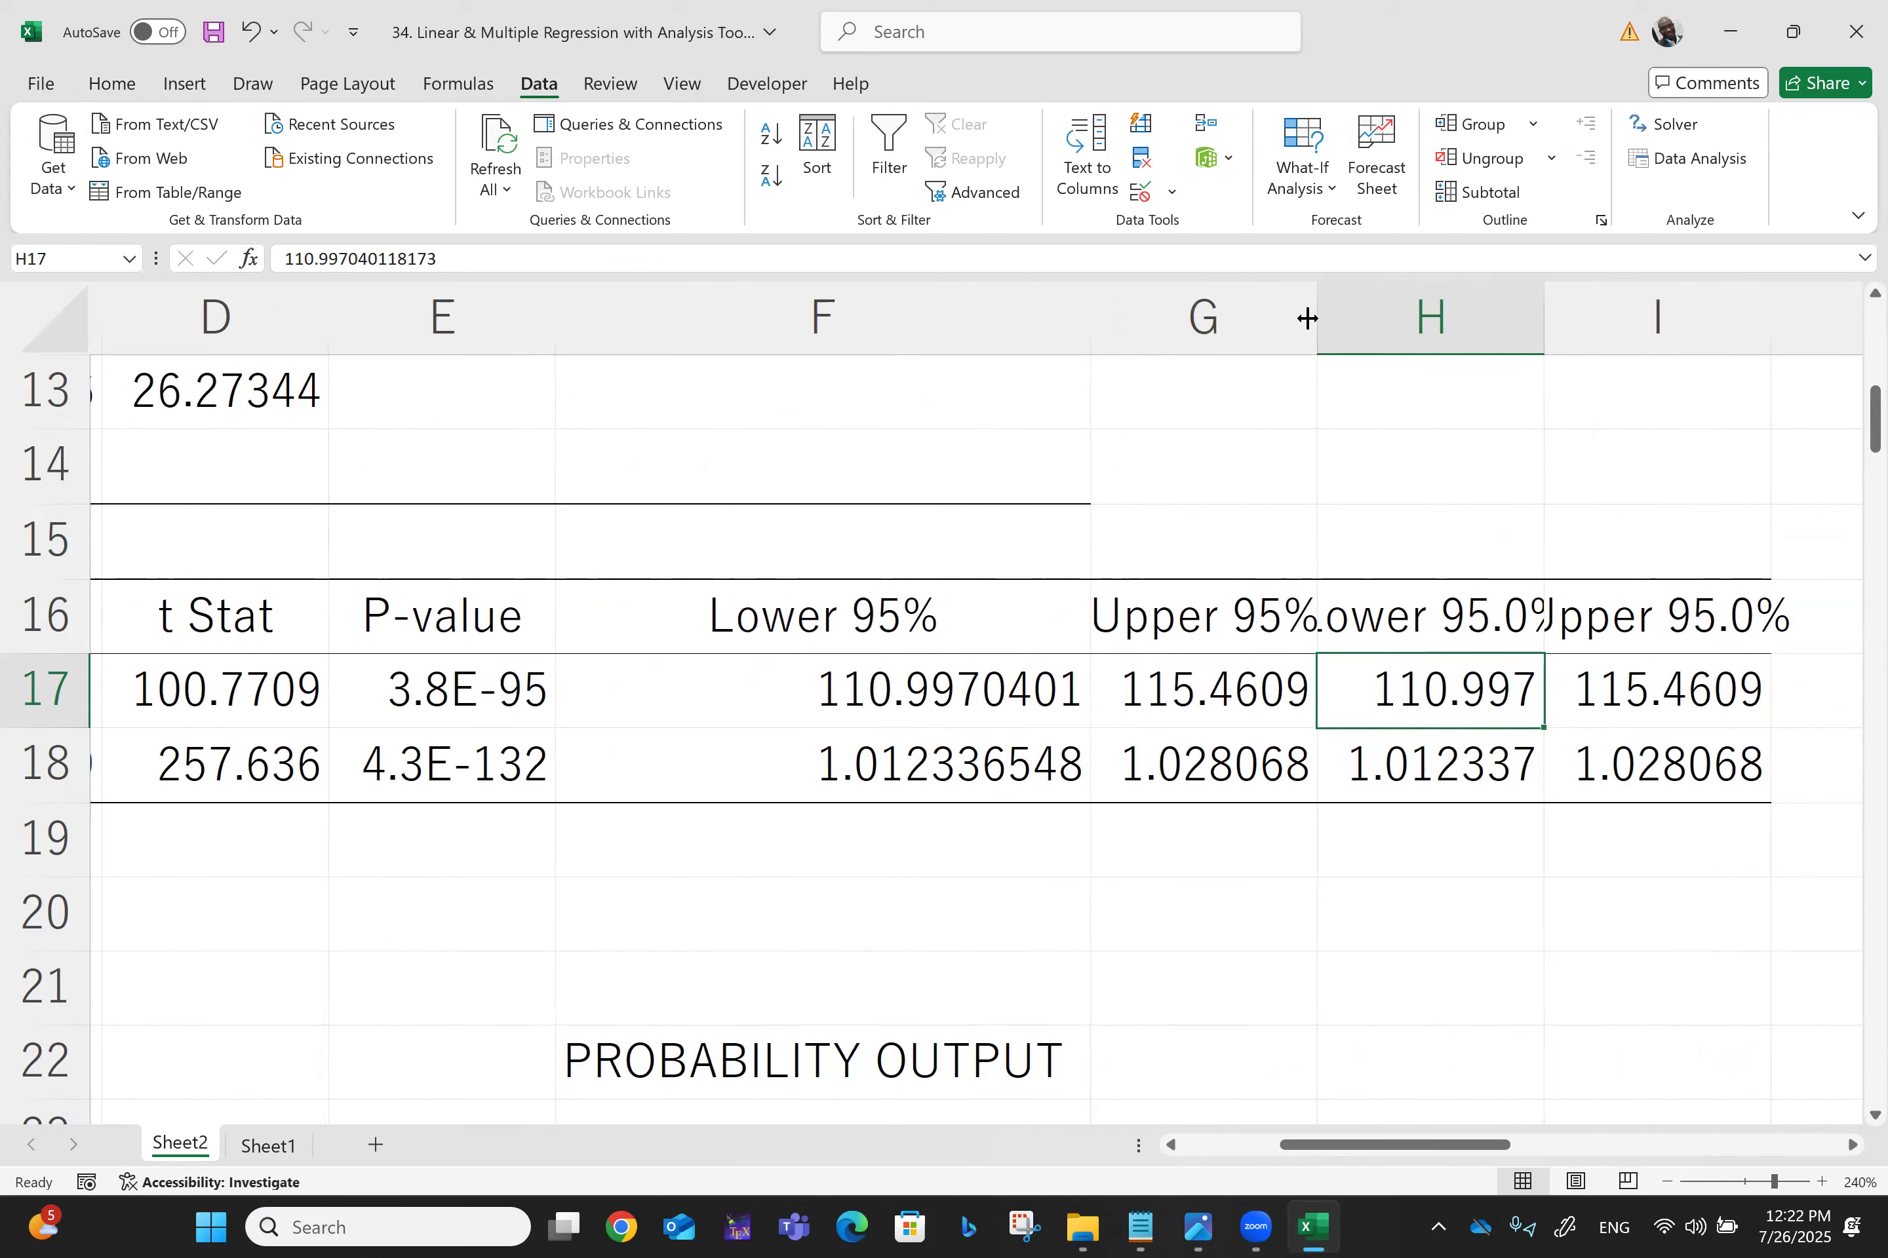
pyautogui.doubleClick(1307, 318)
pyautogui.doubleClick(1615, 314)
pyautogui.press('Right')
pyautogui.press('Right')
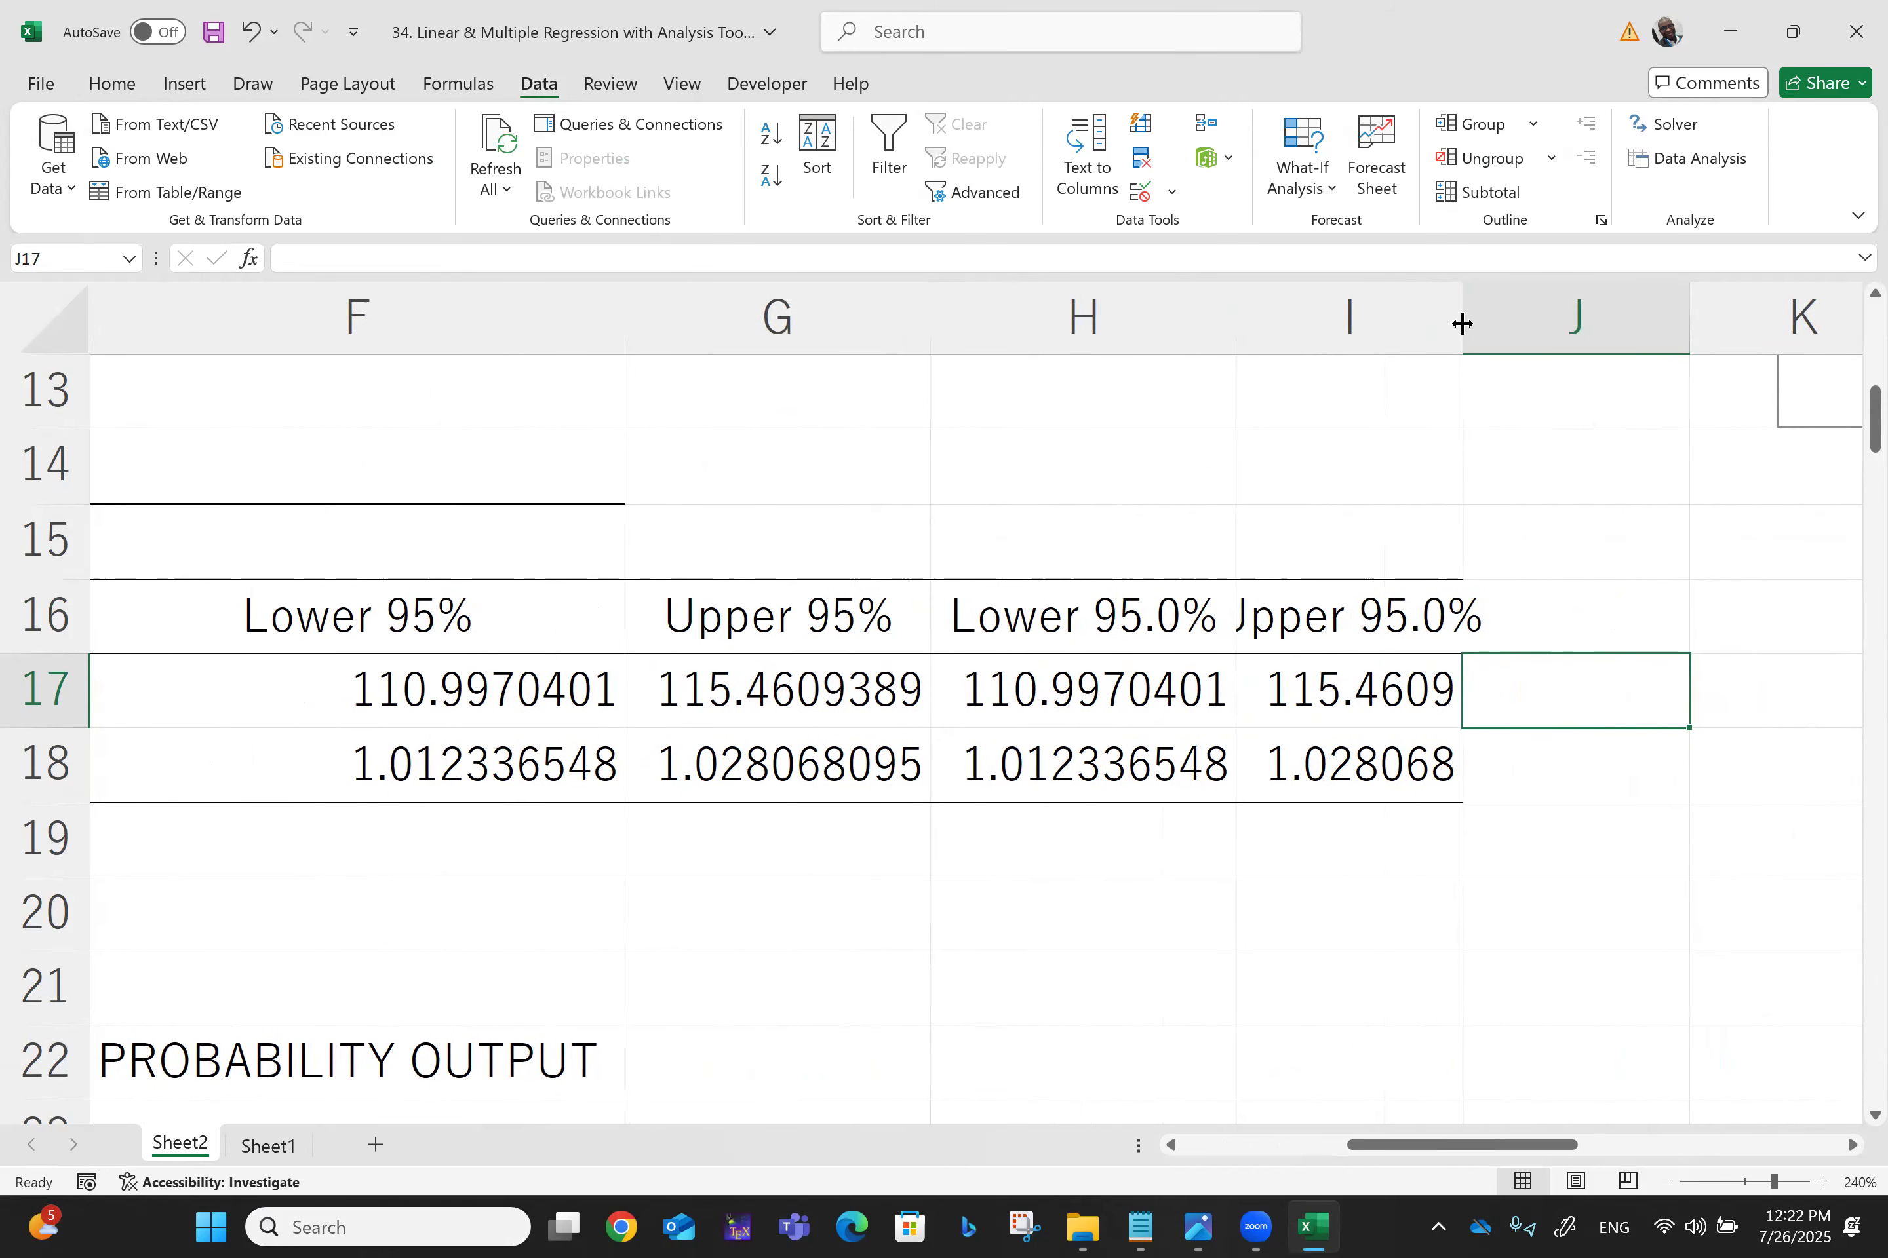
pyautogui.doubleClick(1464, 314)
# Step: Examine the Lower 95% bound for Intercept and the observations, predicted sales and residuals in the residual output
pyautogui.click(445, 704)
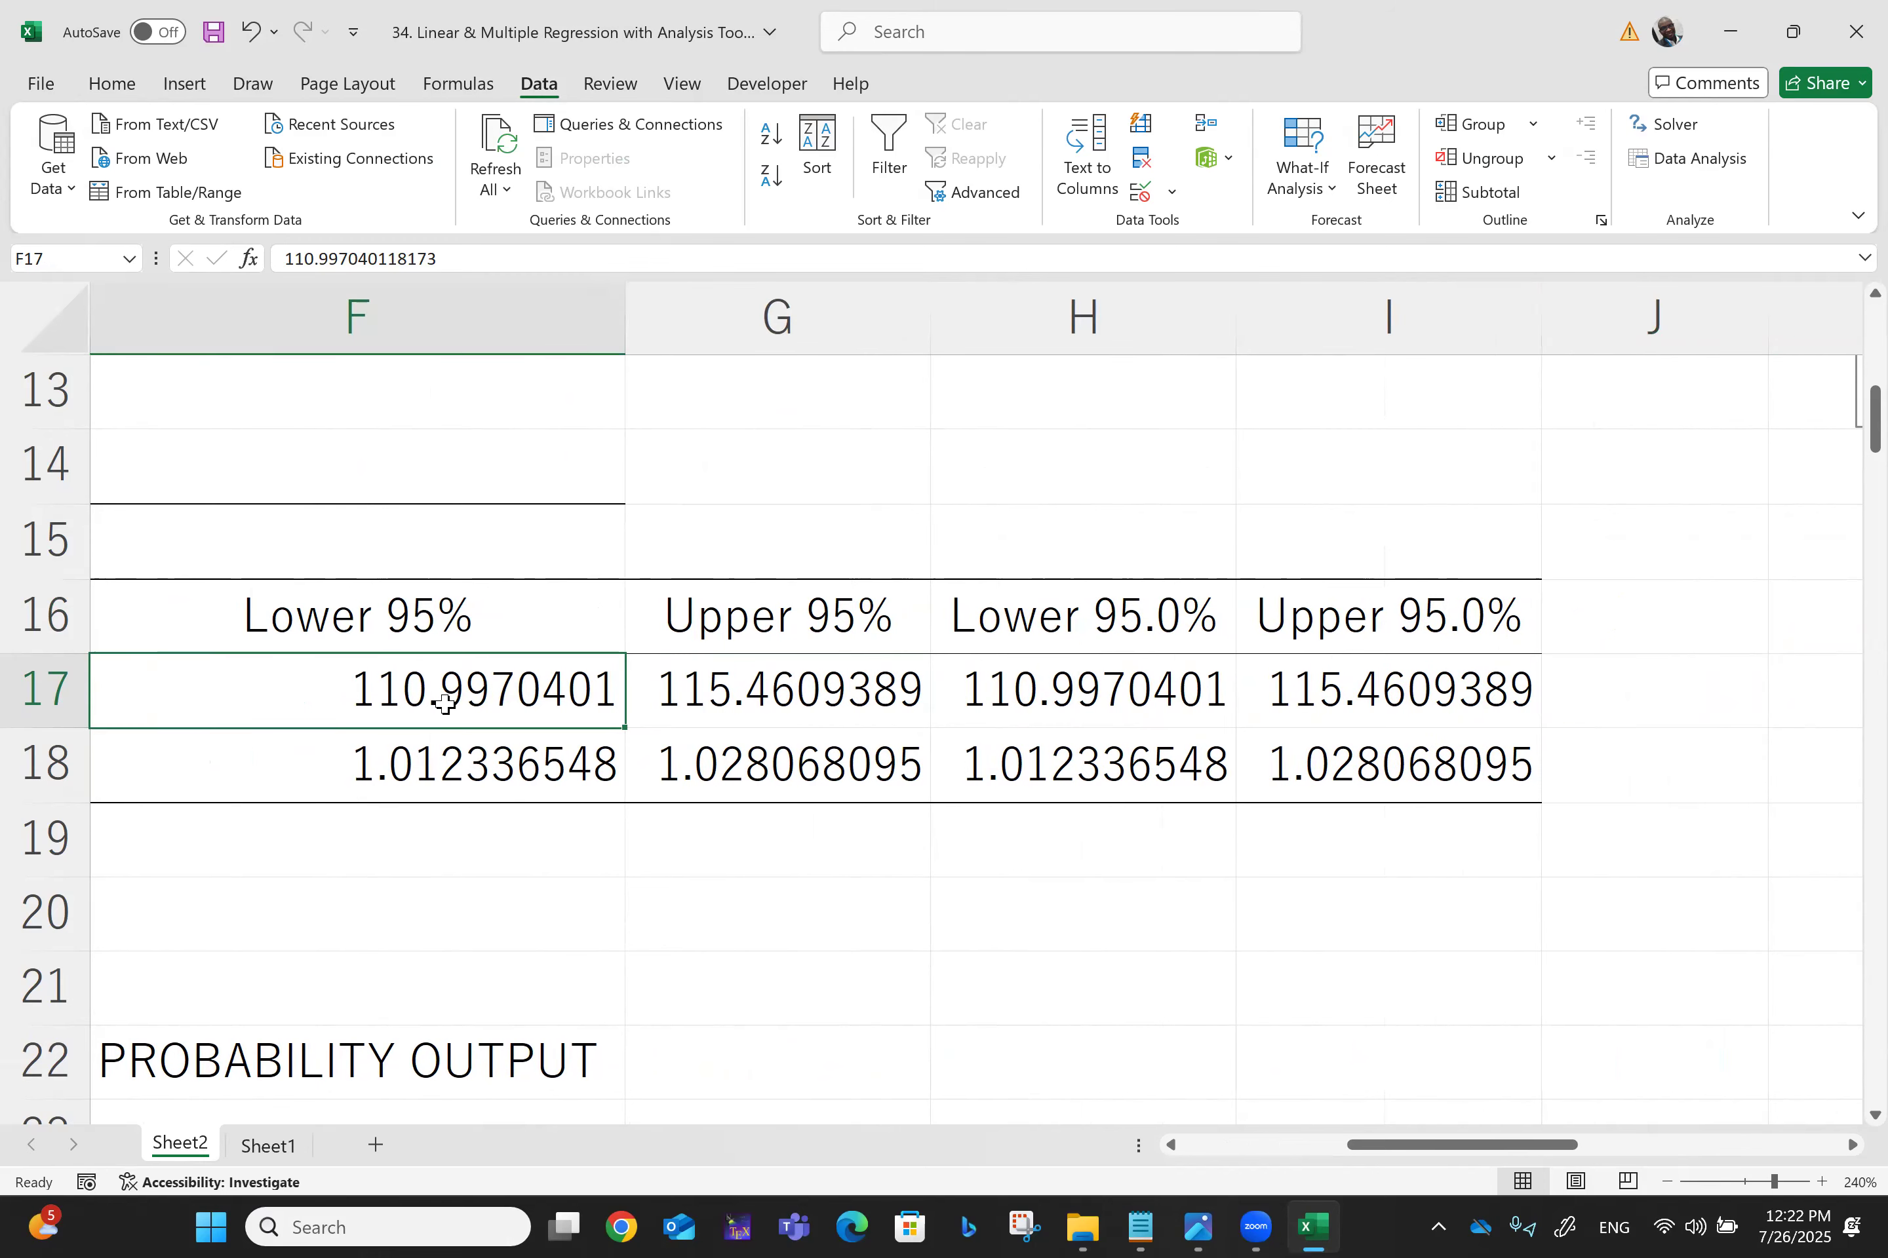
pyautogui.press('Left')
pyautogui.press('Left')
pyautogui.press('Left')
pyautogui.press('Left')
pyautogui.press('Left')
pyautogui.press('Down')
pyautogui.press('Down')
pyautogui.press('Down')
pyautogui.press('Down')
pyautogui.press('Down')
pyautogui.press('Down')
pyautogui.press('Down')
pyautogui.press('Down')
pyautogui.press('Down')
pyautogui.press('Down')
pyautogui.press('Down')
pyautogui.press('Down')
pyautogui.press('Down')
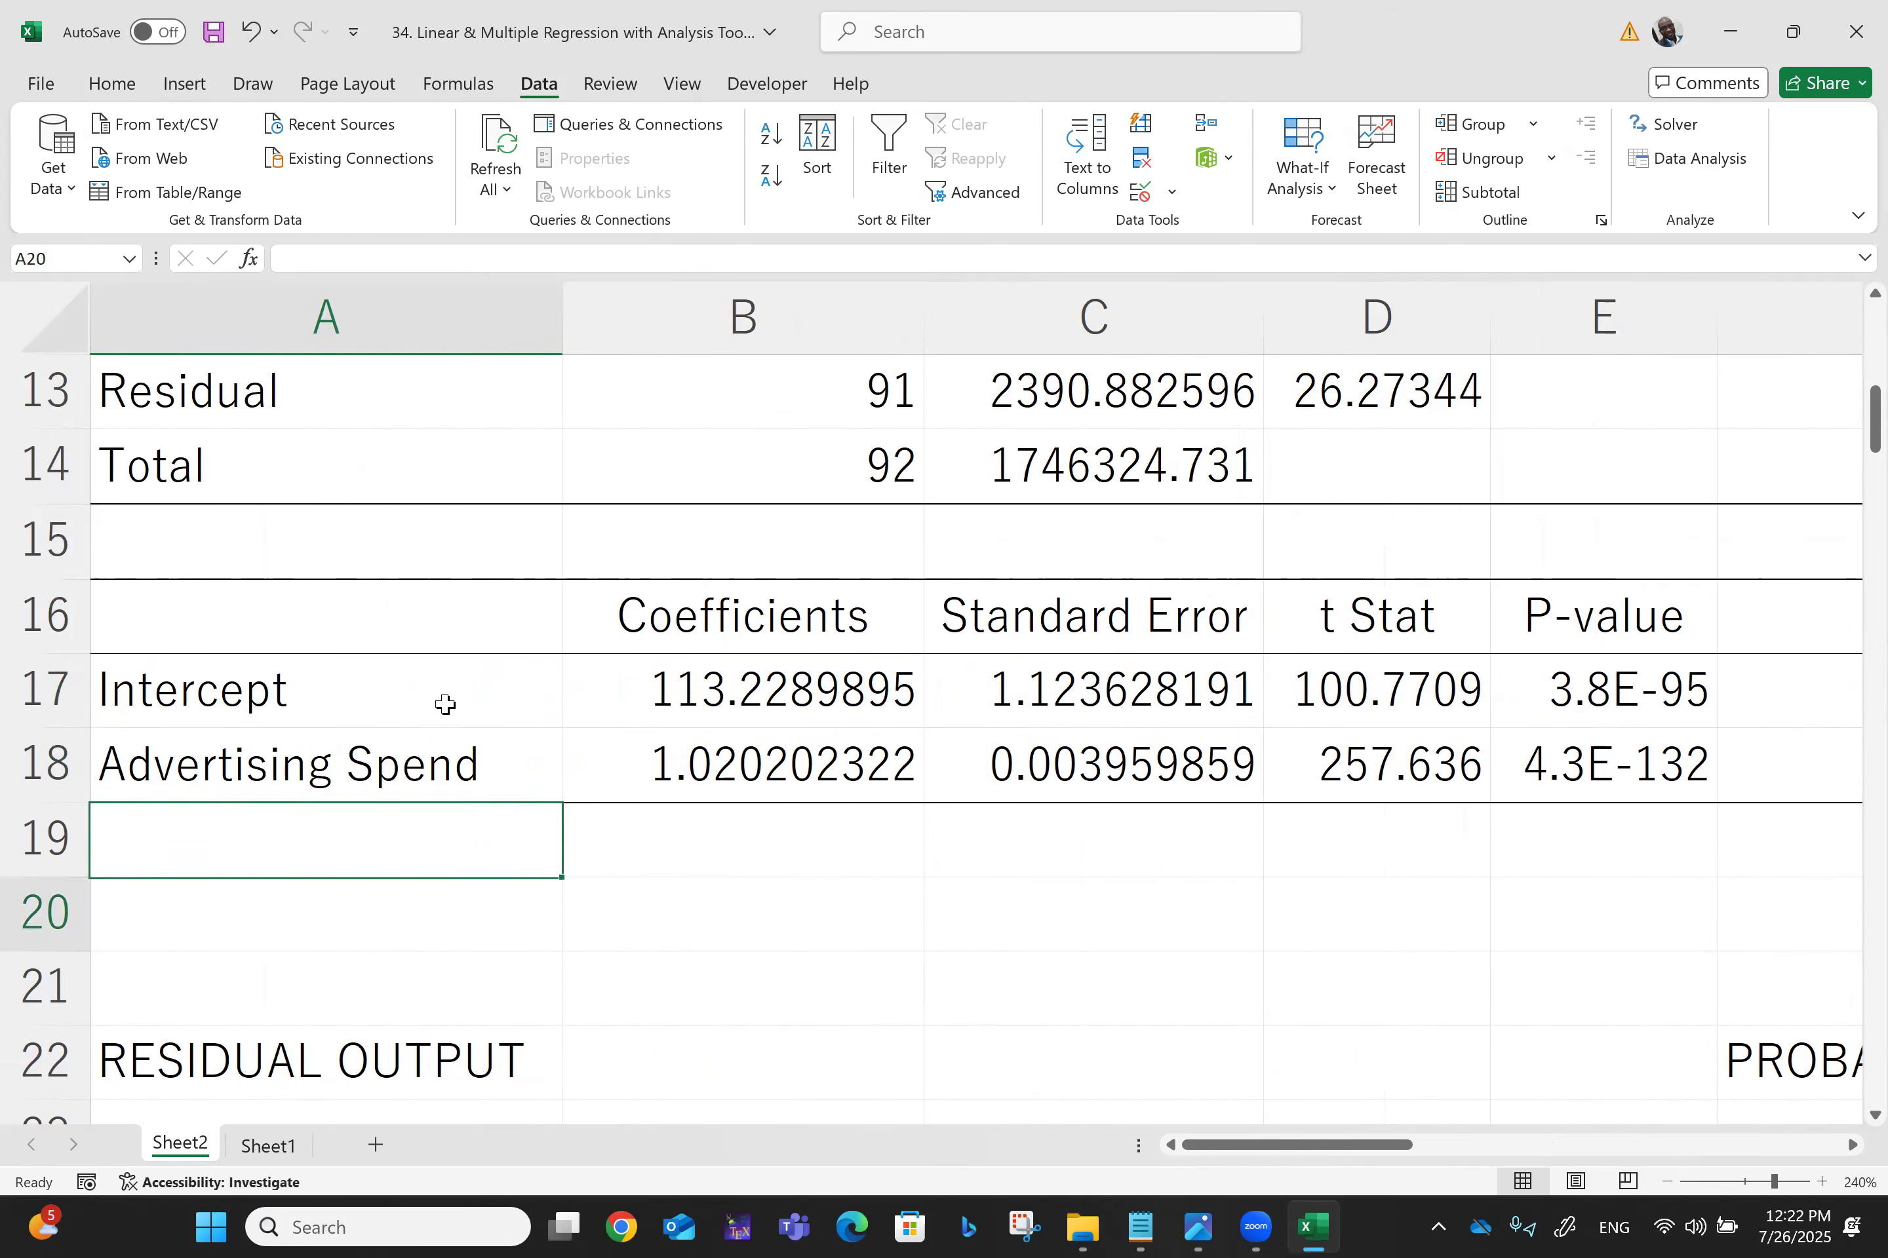
pyautogui.press('Down')
pyautogui.press('Down')
pyautogui.press('Down')
pyautogui.press('Down')
pyautogui.press('Down')
pyautogui.press('Down')
pyautogui.press('Down')
pyautogui.press('Down')
pyautogui.press('Down')
pyautogui.press('Down')
pyautogui.press('Down')
pyautogui.press('Down')
pyautogui.press('Down')
pyautogui.press('Down')
pyautogui.press('Down')
pyautogui.press('Down')
pyautogui.press('Down')
pyautogui.press('Down')
pyautogui.press('Down')
pyautogui.press('Down')
pyautogui.press('Down')
pyautogui.press('Down')
pyautogui.press('Down')
pyautogui.press('Down')
pyautogui.press('Up')
pyautogui.press('Up')
pyautogui.press('Up')
pyautogui.press('Up')
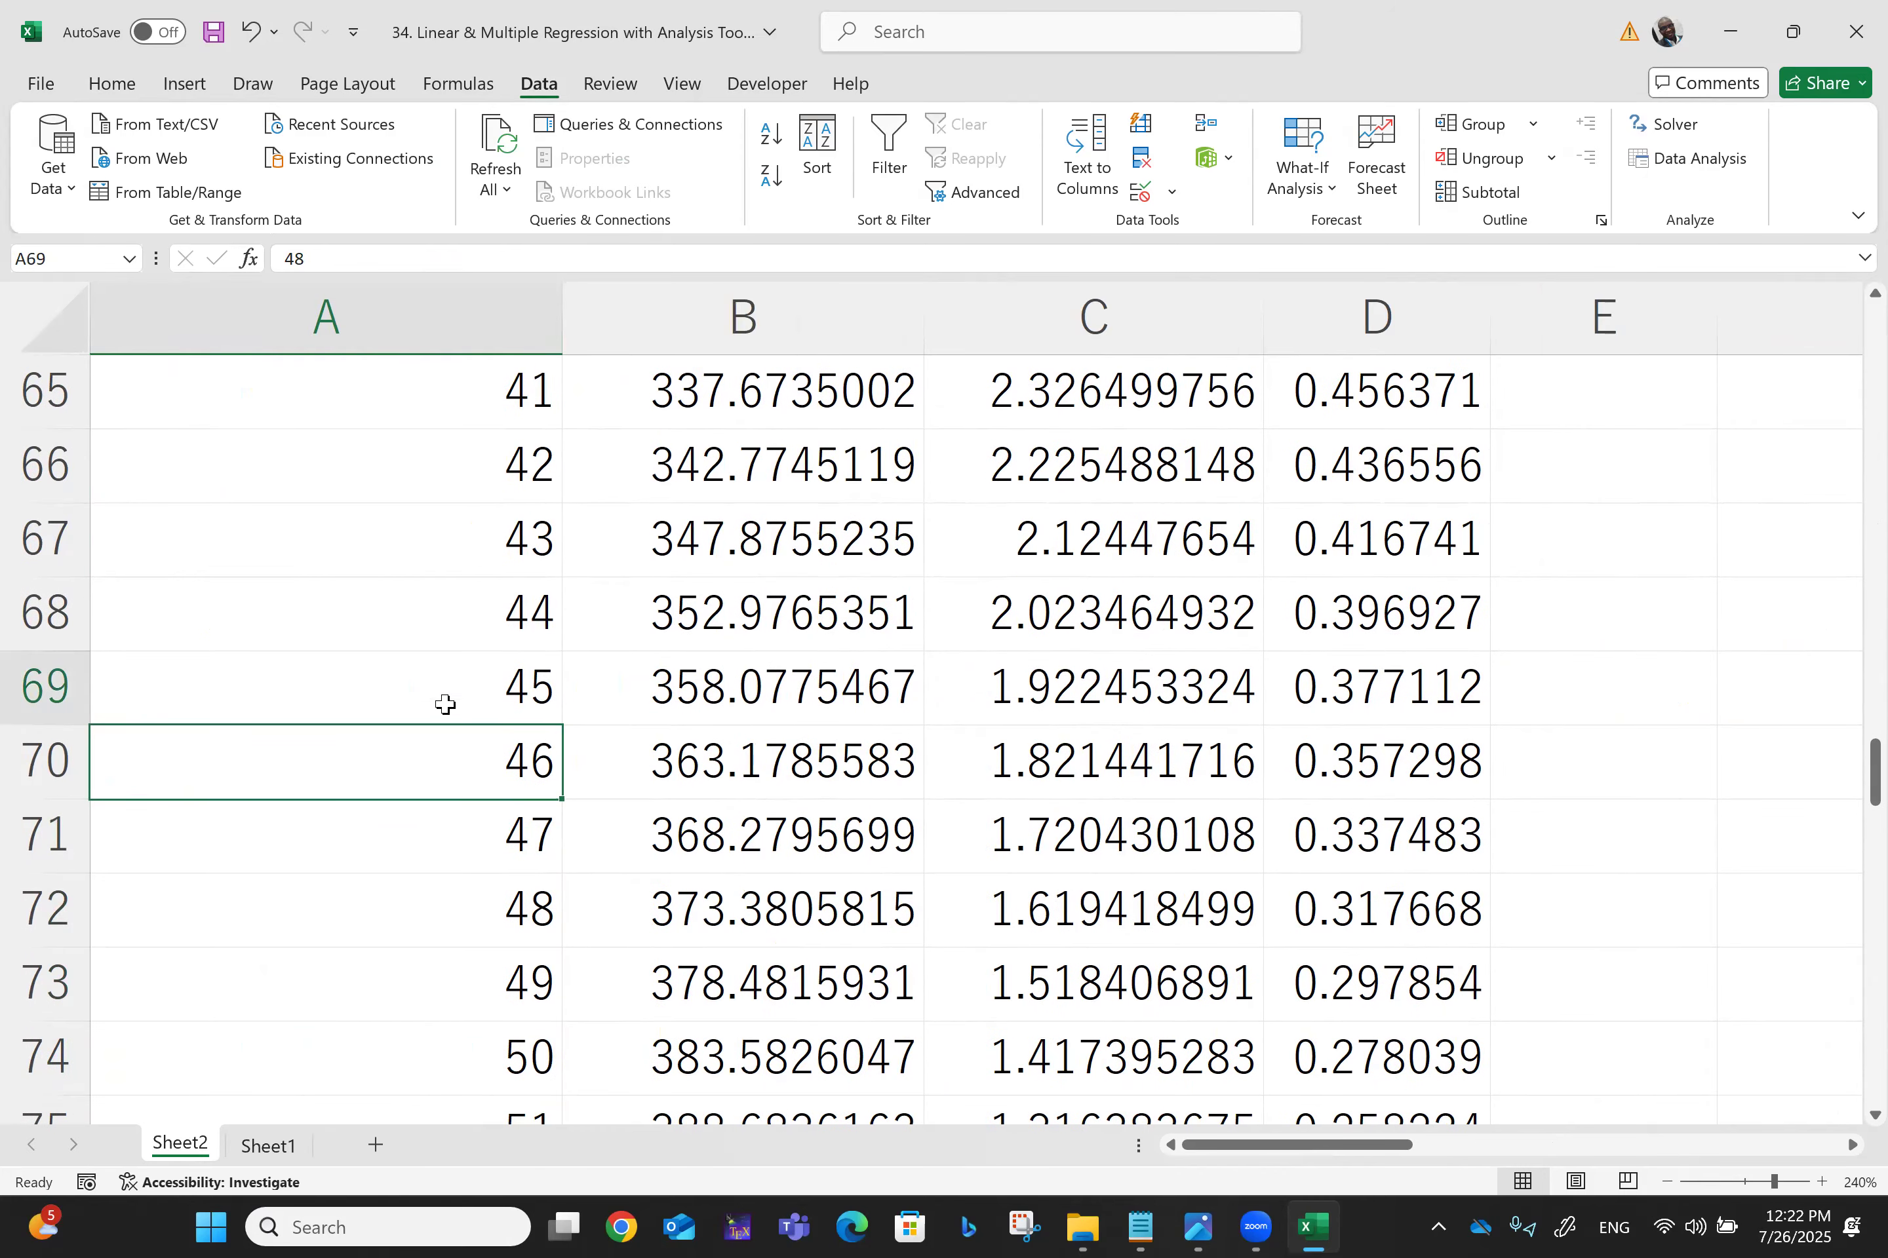
pyautogui.press('Up')
pyautogui.press('Up')
pyautogui.press('Up')
pyautogui.press('Up')
pyautogui.press('Up')
pyautogui.press('Up')
pyautogui.press('Up')
pyautogui.press('Up')
pyautogui.press('Up')
pyautogui.press('Up')
pyautogui.press('Up')
pyautogui.press('Up')
pyautogui.press('Up')
pyautogui.press('Up')
pyautogui.press('Up')
pyautogui.press('Up')
pyautogui.press('Up')
pyautogui.press('Up')
pyautogui.press('Up')
pyautogui.press('Up')
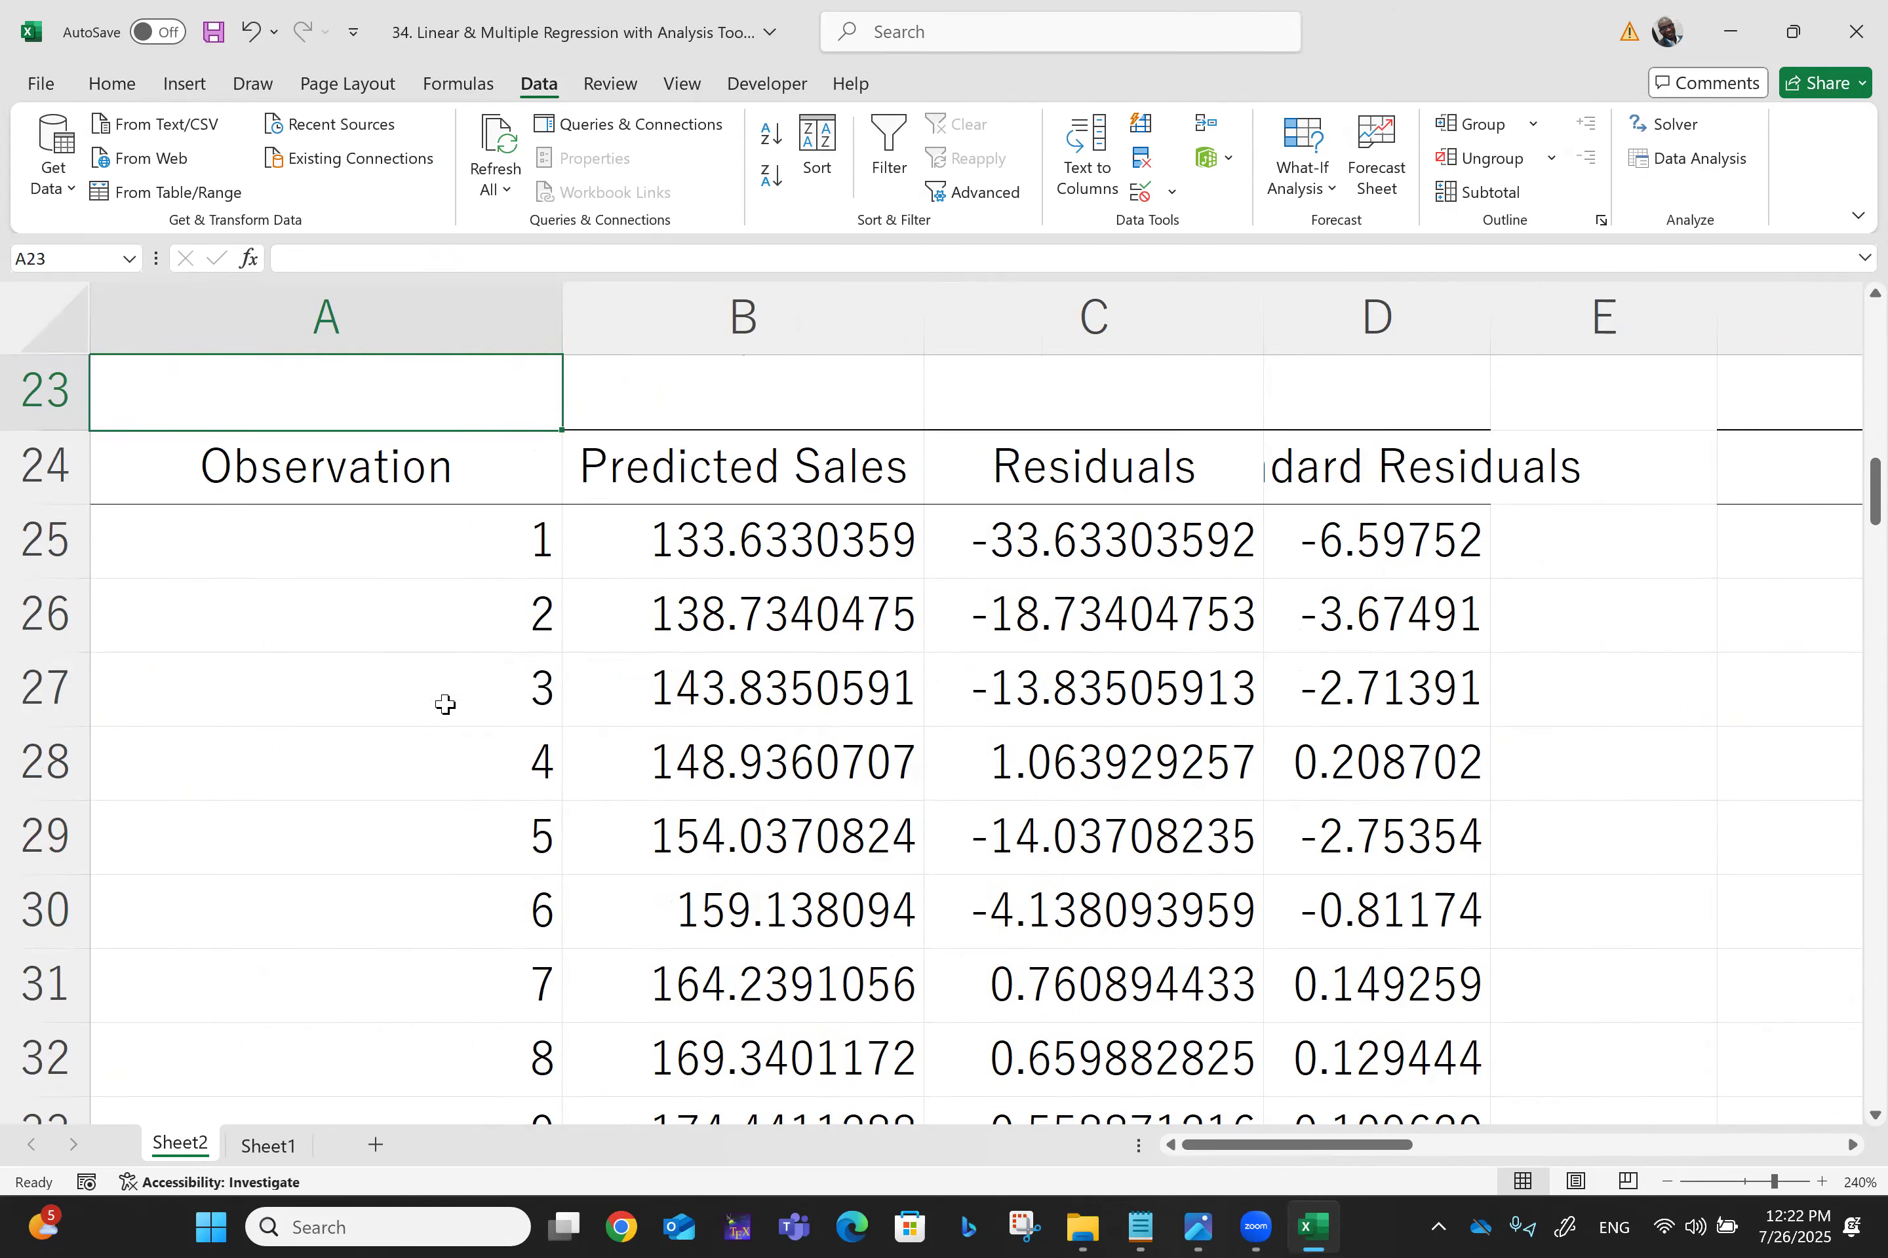
pyautogui.press('Up')
pyautogui.press('Up')
pyautogui.press('Up')
pyautogui.press('Up')
pyautogui.press('Up')
pyautogui.press('Up')
pyautogui.press('Up')
pyautogui.press('Up')
pyautogui.press('Up')
pyautogui.press('Down')
pyautogui.press('Down')
pyautogui.press('Down')
pyautogui.press('Down')
pyautogui.press('Down')
pyautogui.press('Down')
pyautogui.press('Down')
pyautogui.press('Down')
pyautogui.press('Down')
pyautogui.press('Down')
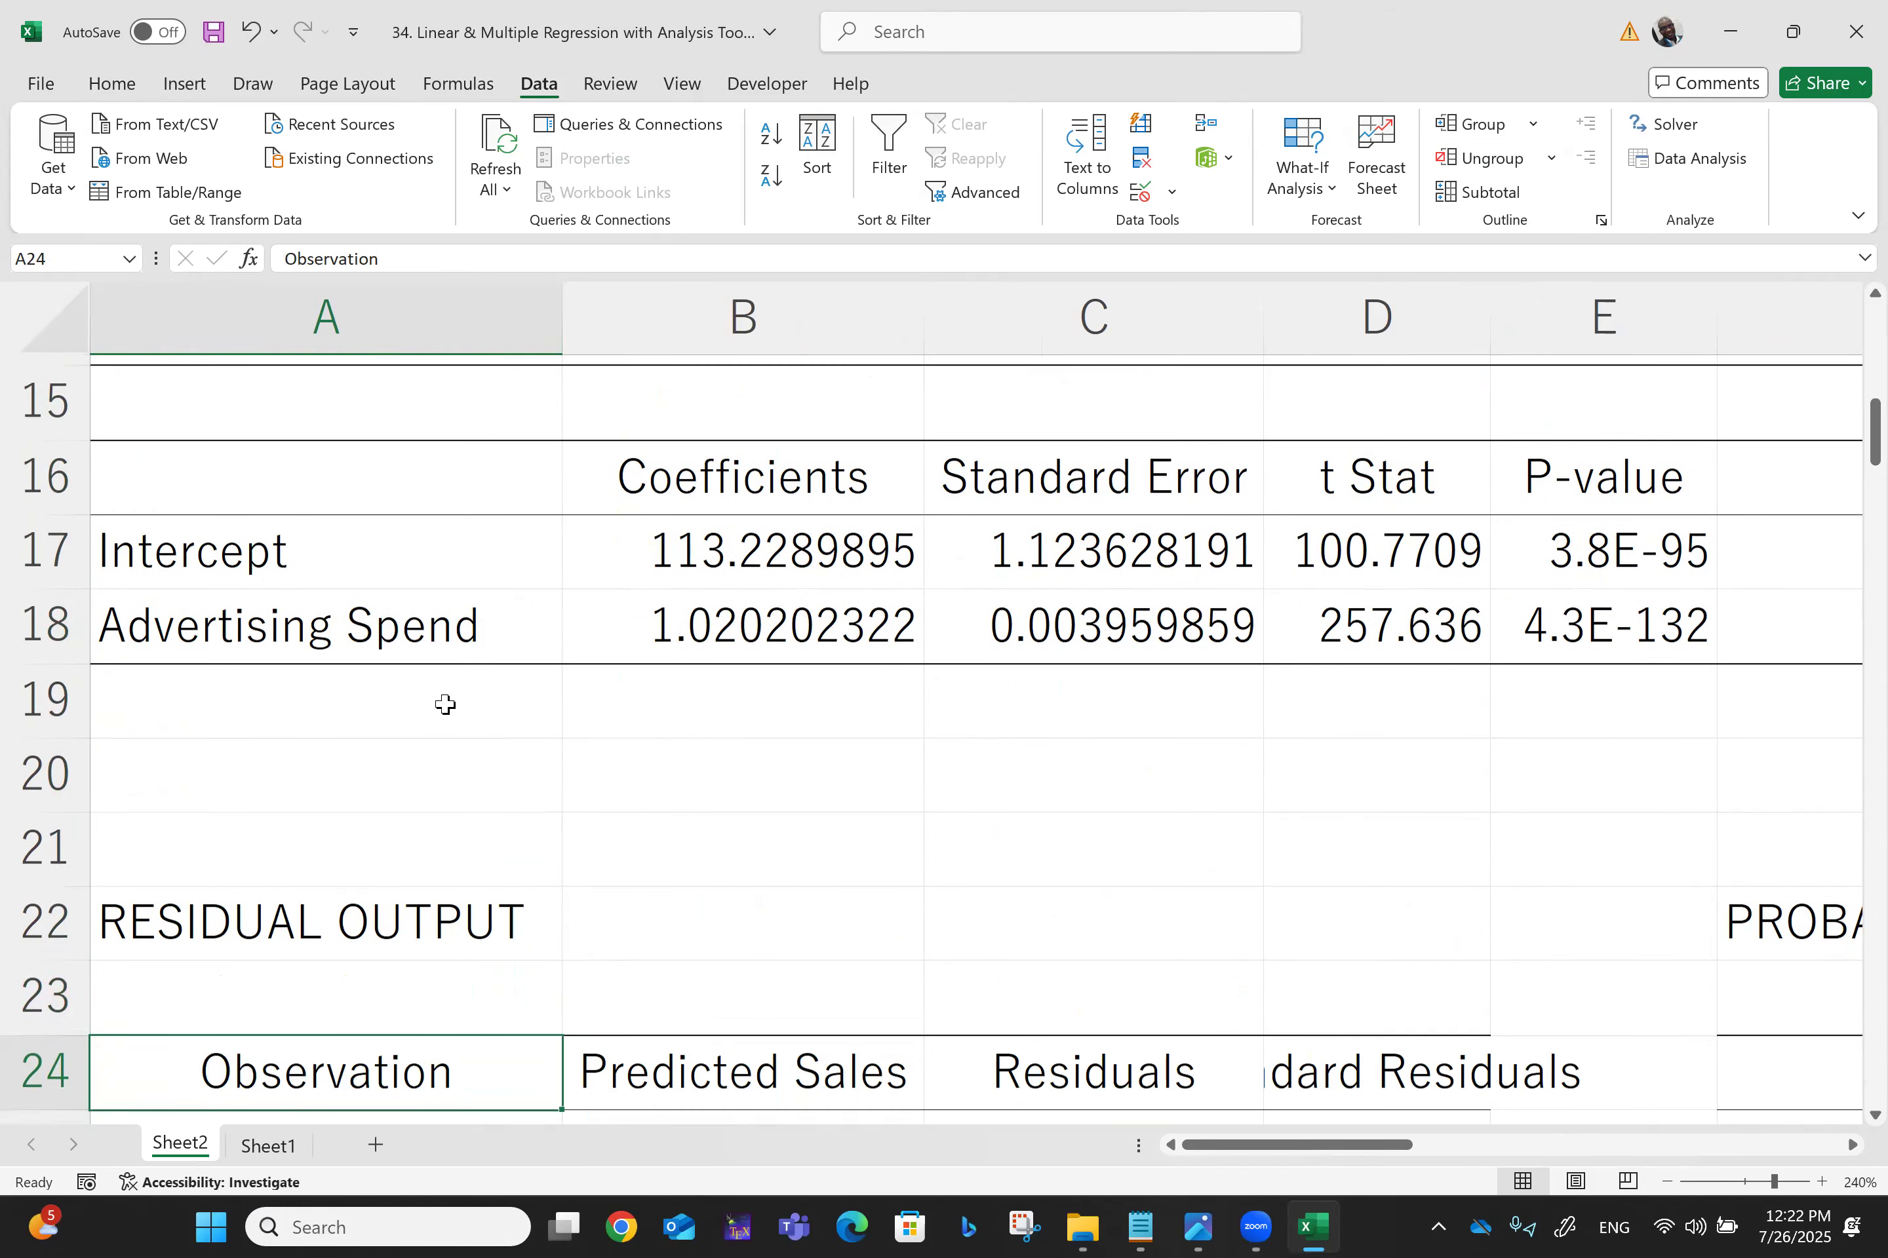
# Step: Autofit column D so the Standard Residuals heading of the residual output fits
pyautogui.press('Down')
pyautogui.press('Up')
pyautogui.press('Right')
pyautogui.press('Right')
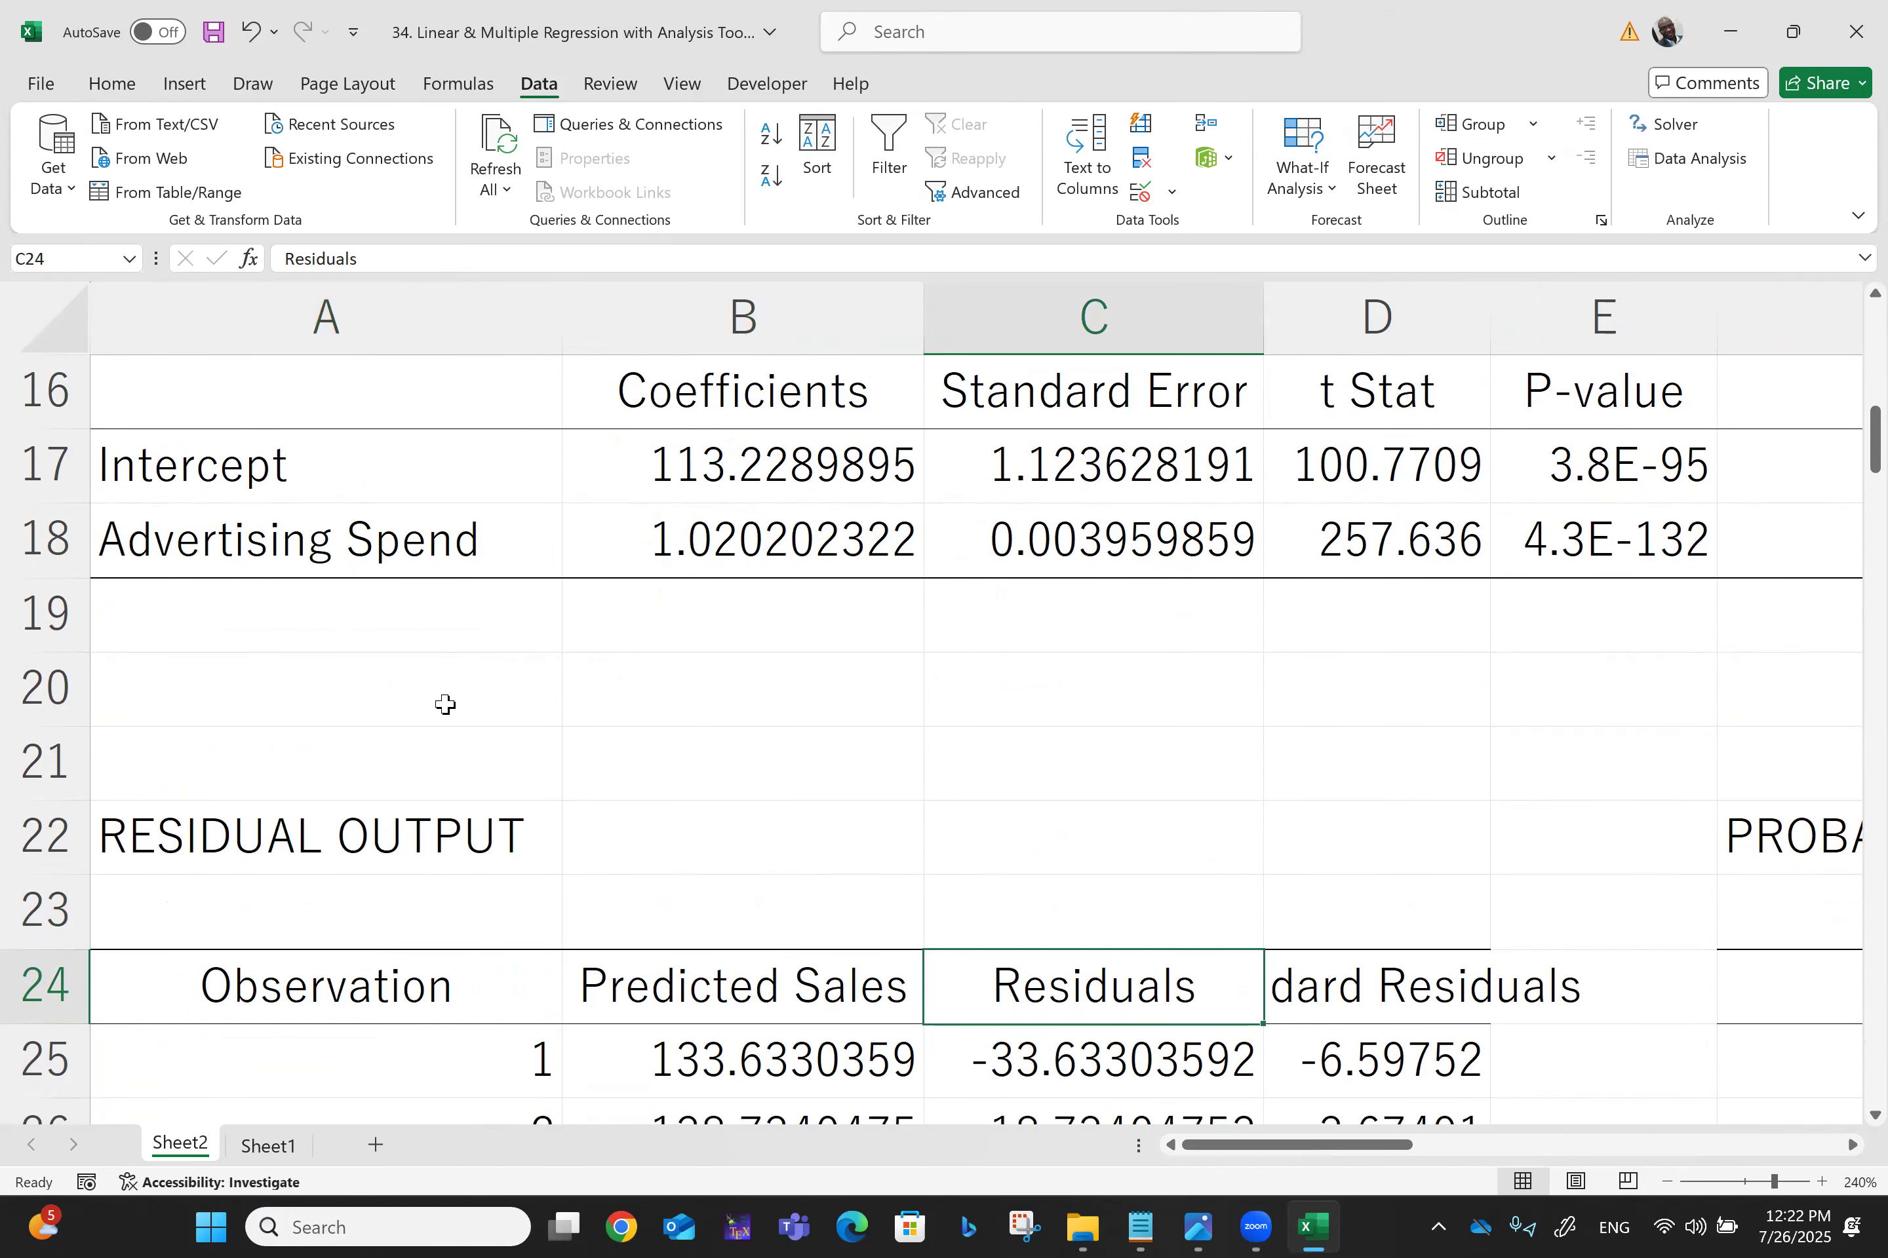
pyautogui.press('Right')
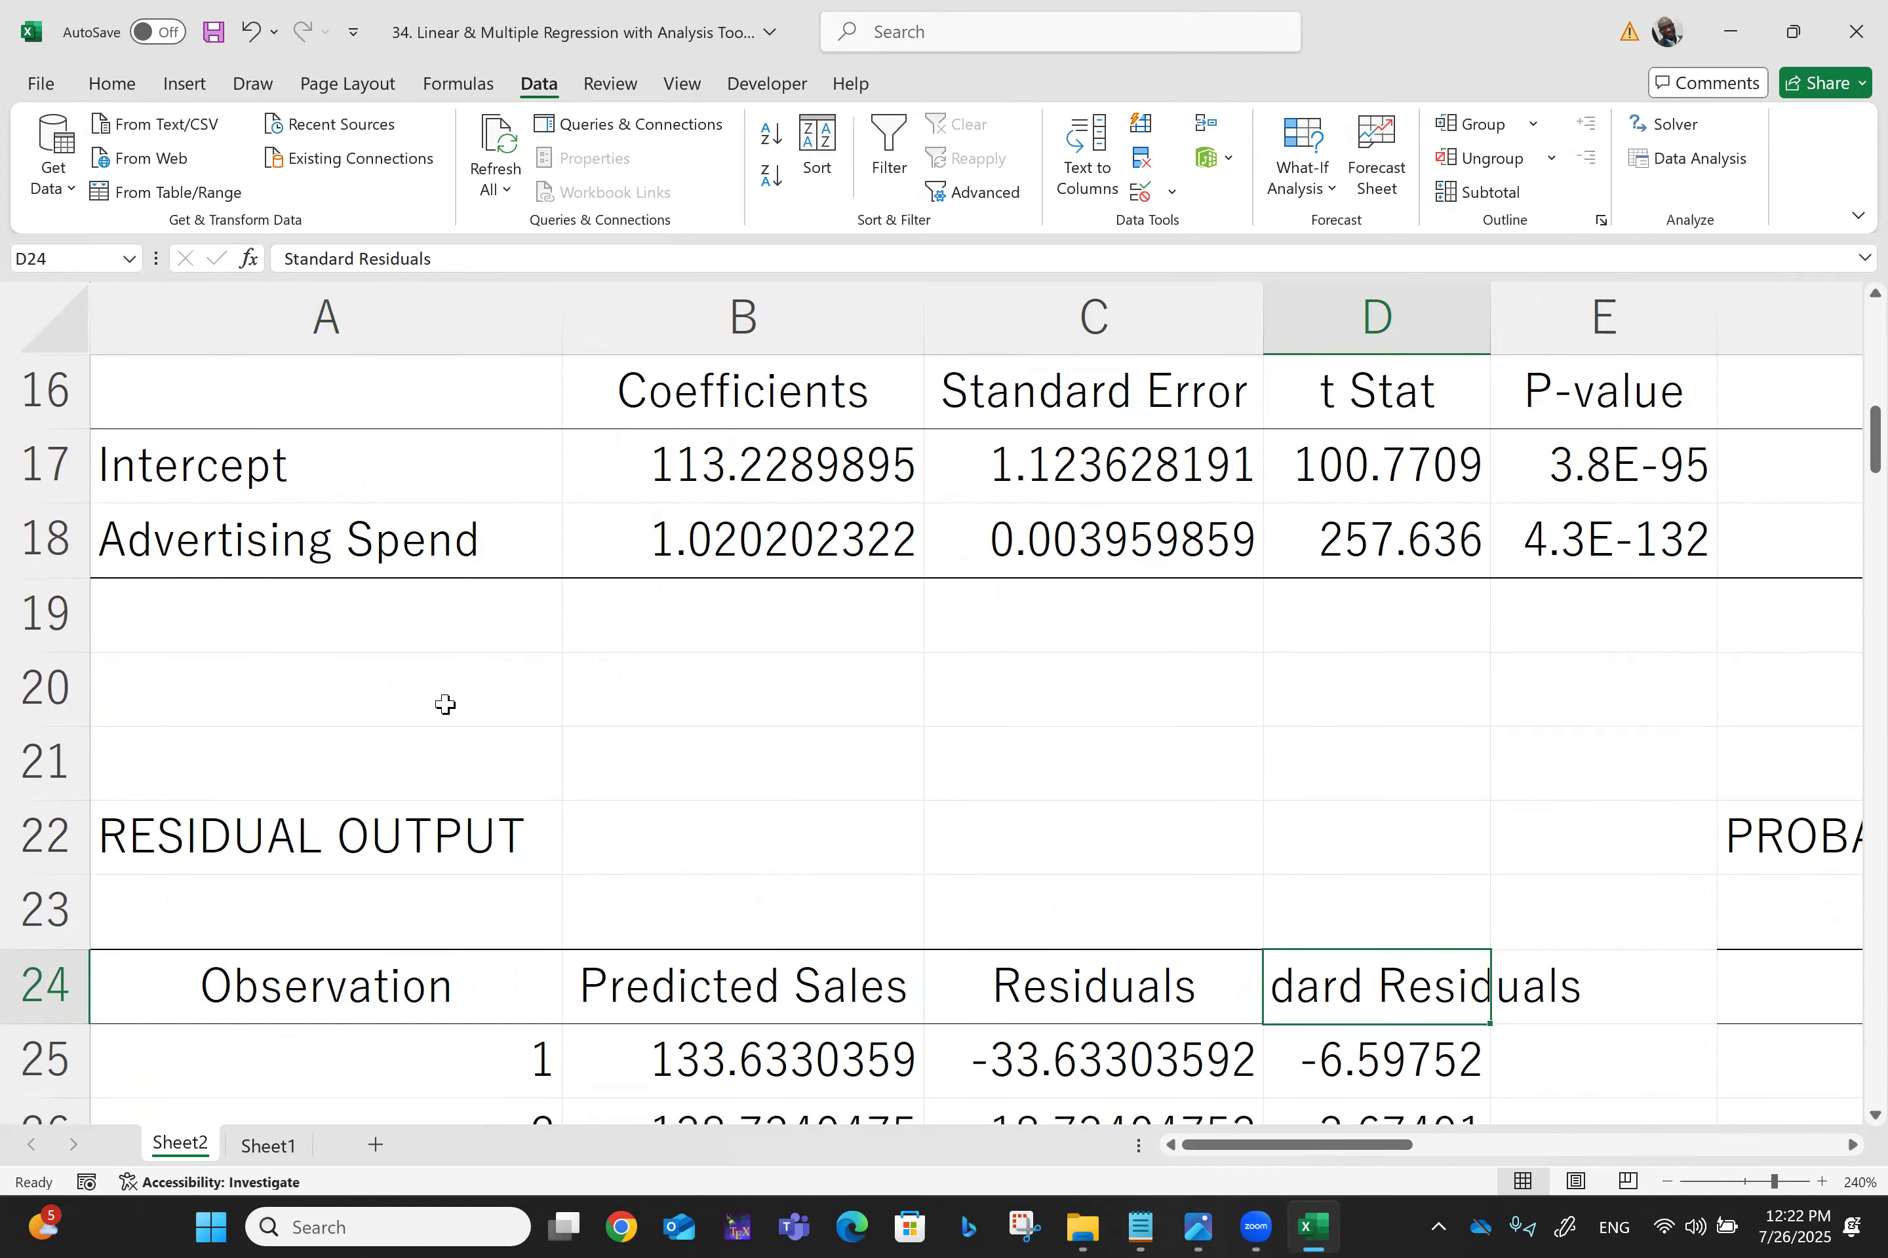
pyautogui.doubleClick(1492, 329)
# Step: Examine the Percentile and Sales columns of the probability output below the regression coefficients
pyautogui.press('Right')
pyautogui.press('Right')
pyautogui.press('Right')
pyautogui.press('Right')
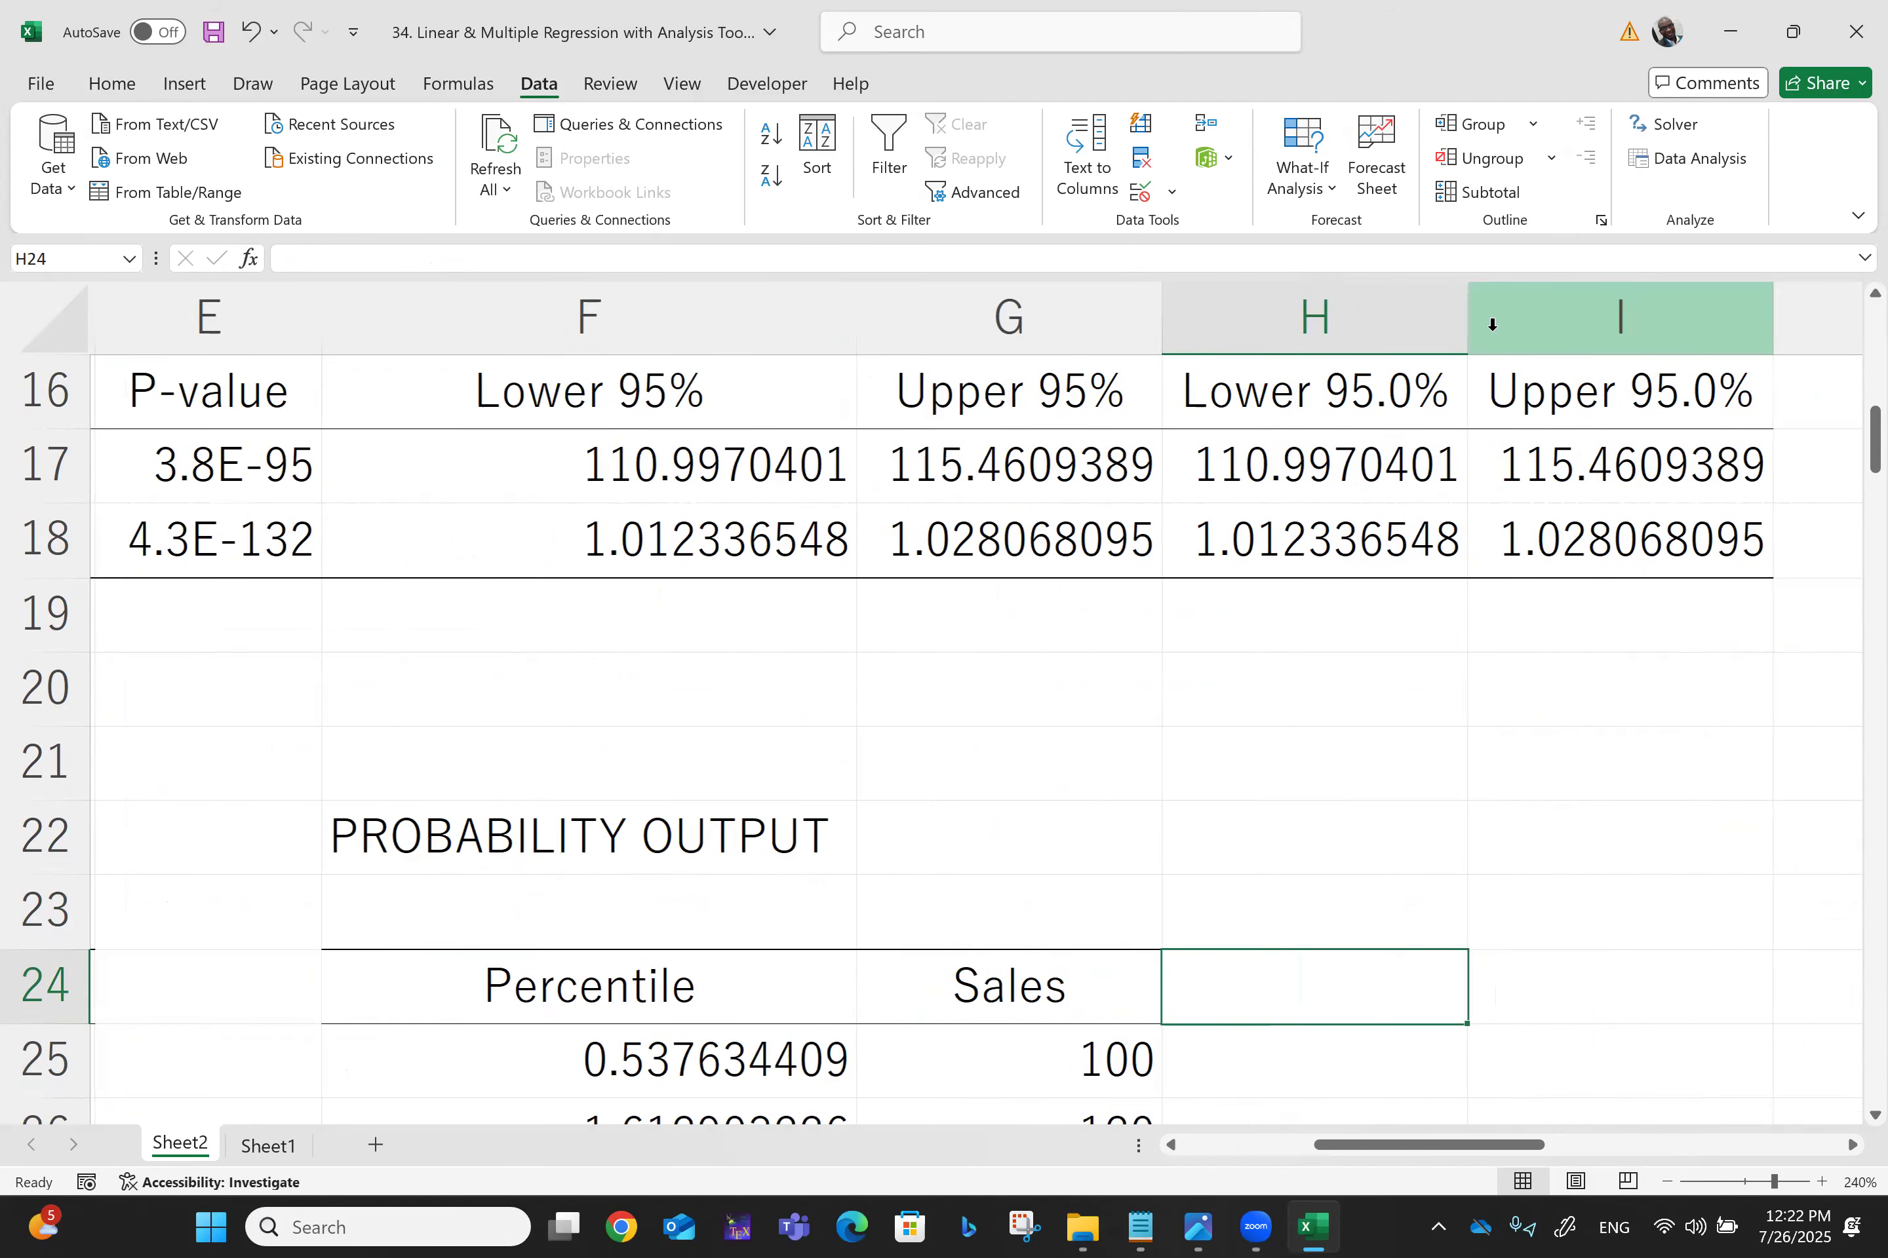
pyautogui.press('Down')
pyautogui.press('Down')
pyautogui.press('Down')
pyautogui.press('Down')
pyautogui.press('Down')
pyautogui.press('Down')
pyautogui.press('Down')
pyautogui.press('Down')
pyautogui.press('Down')
pyautogui.press('Down')
pyautogui.press('Down')
pyautogui.press('Down')
pyautogui.press('Down')
pyautogui.press('Down')
pyautogui.press('Down')
pyautogui.press('Down')
pyautogui.press('Down')
pyautogui.press('Down')
pyautogui.press('Down')
pyautogui.press('Down')
pyautogui.press('Down')
pyautogui.press('Down')
pyautogui.press('Down')
pyautogui.press('Up')
pyautogui.press('Up')
pyautogui.press('Up')
pyautogui.press('Up')
pyautogui.press('Up')
pyautogui.press('Up')
pyautogui.press('Up')
pyautogui.press('Up')
pyautogui.press('Up')
pyautogui.press('Up')
pyautogui.press('Up')
pyautogui.press('Up')
pyautogui.press('Up')
pyautogui.press('Up')
pyautogui.press('Up')
pyautogui.press('Up')
pyautogui.press('Up')
pyautogui.press('Up')
pyautogui.press('Up')
pyautogui.press('Up')
pyautogui.press('Up')
pyautogui.press('Up')
pyautogui.press('Down')
pyautogui.press('Up')
pyautogui.press('Up')
pyautogui.press('Up')
pyautogui.press('Up')
pyautogui.press('Up')
pyautogui.press('Up')
pyautogui.press('Up')
pyautogui.press('Up')
pyautogui.press('Up')
pyautogui.press('Up')
pyautogui.press('Up')
pyautogui.press('Up')
pyautogui.press('Up')
pyautogui.press('Up')
pyautogui.press('Up')
pyautogui.press('Up')
pyautogui.press('Up')
pyautogui.press('Up')
pyautogui.press('Up')
pyautogui.press('Up')
pyautogui.press('Up')
pyautogui.press('Up')
pyautogui.press('Up')
pyautogui.press('Up')
pyautogui.press('Up')
# Step: View the regression plots beside the output and delete the Normal Probability Plot chart
pyautogui.hscroll(4, 1492, 323)
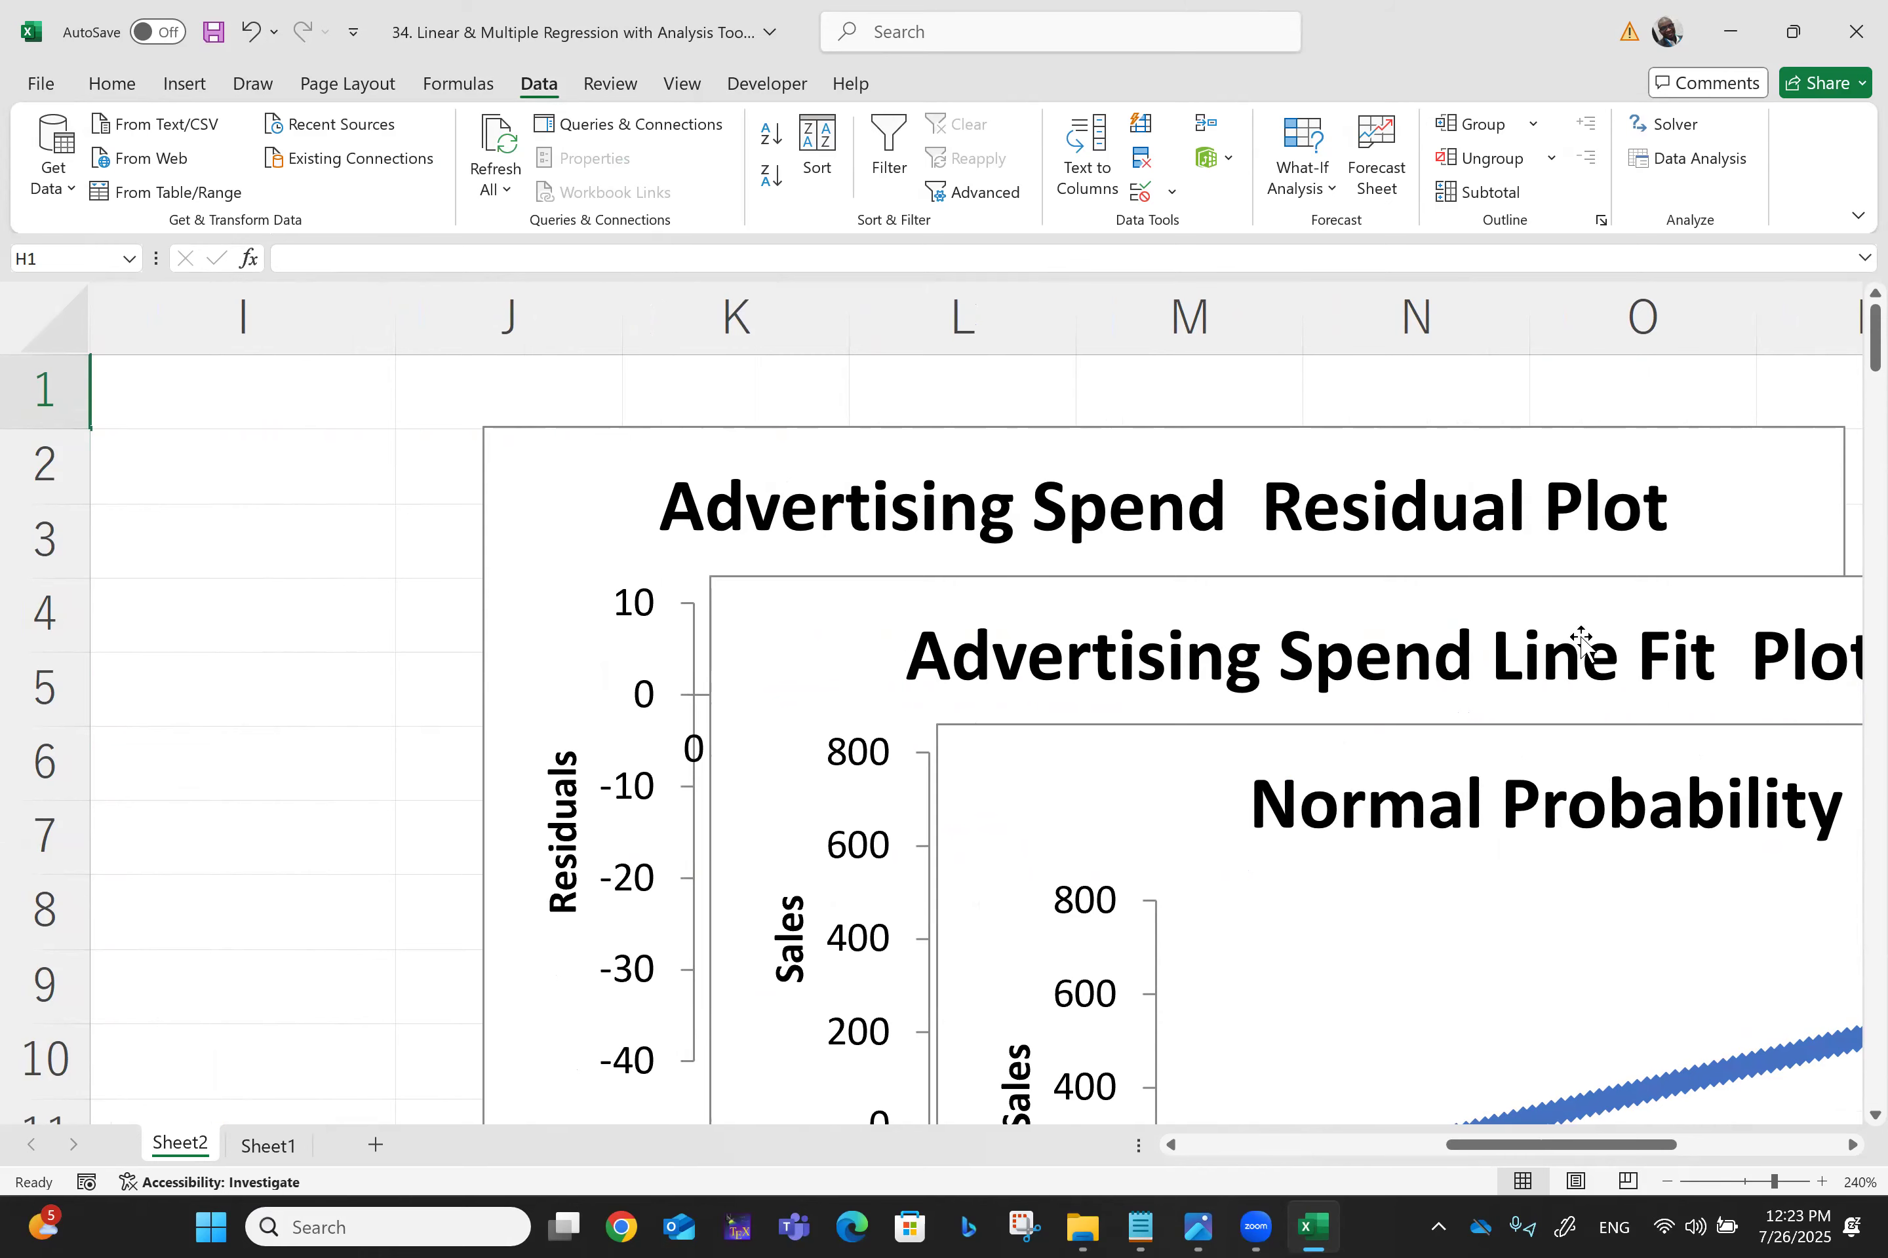
pyautogui.hscroll(3, 1586, 507)
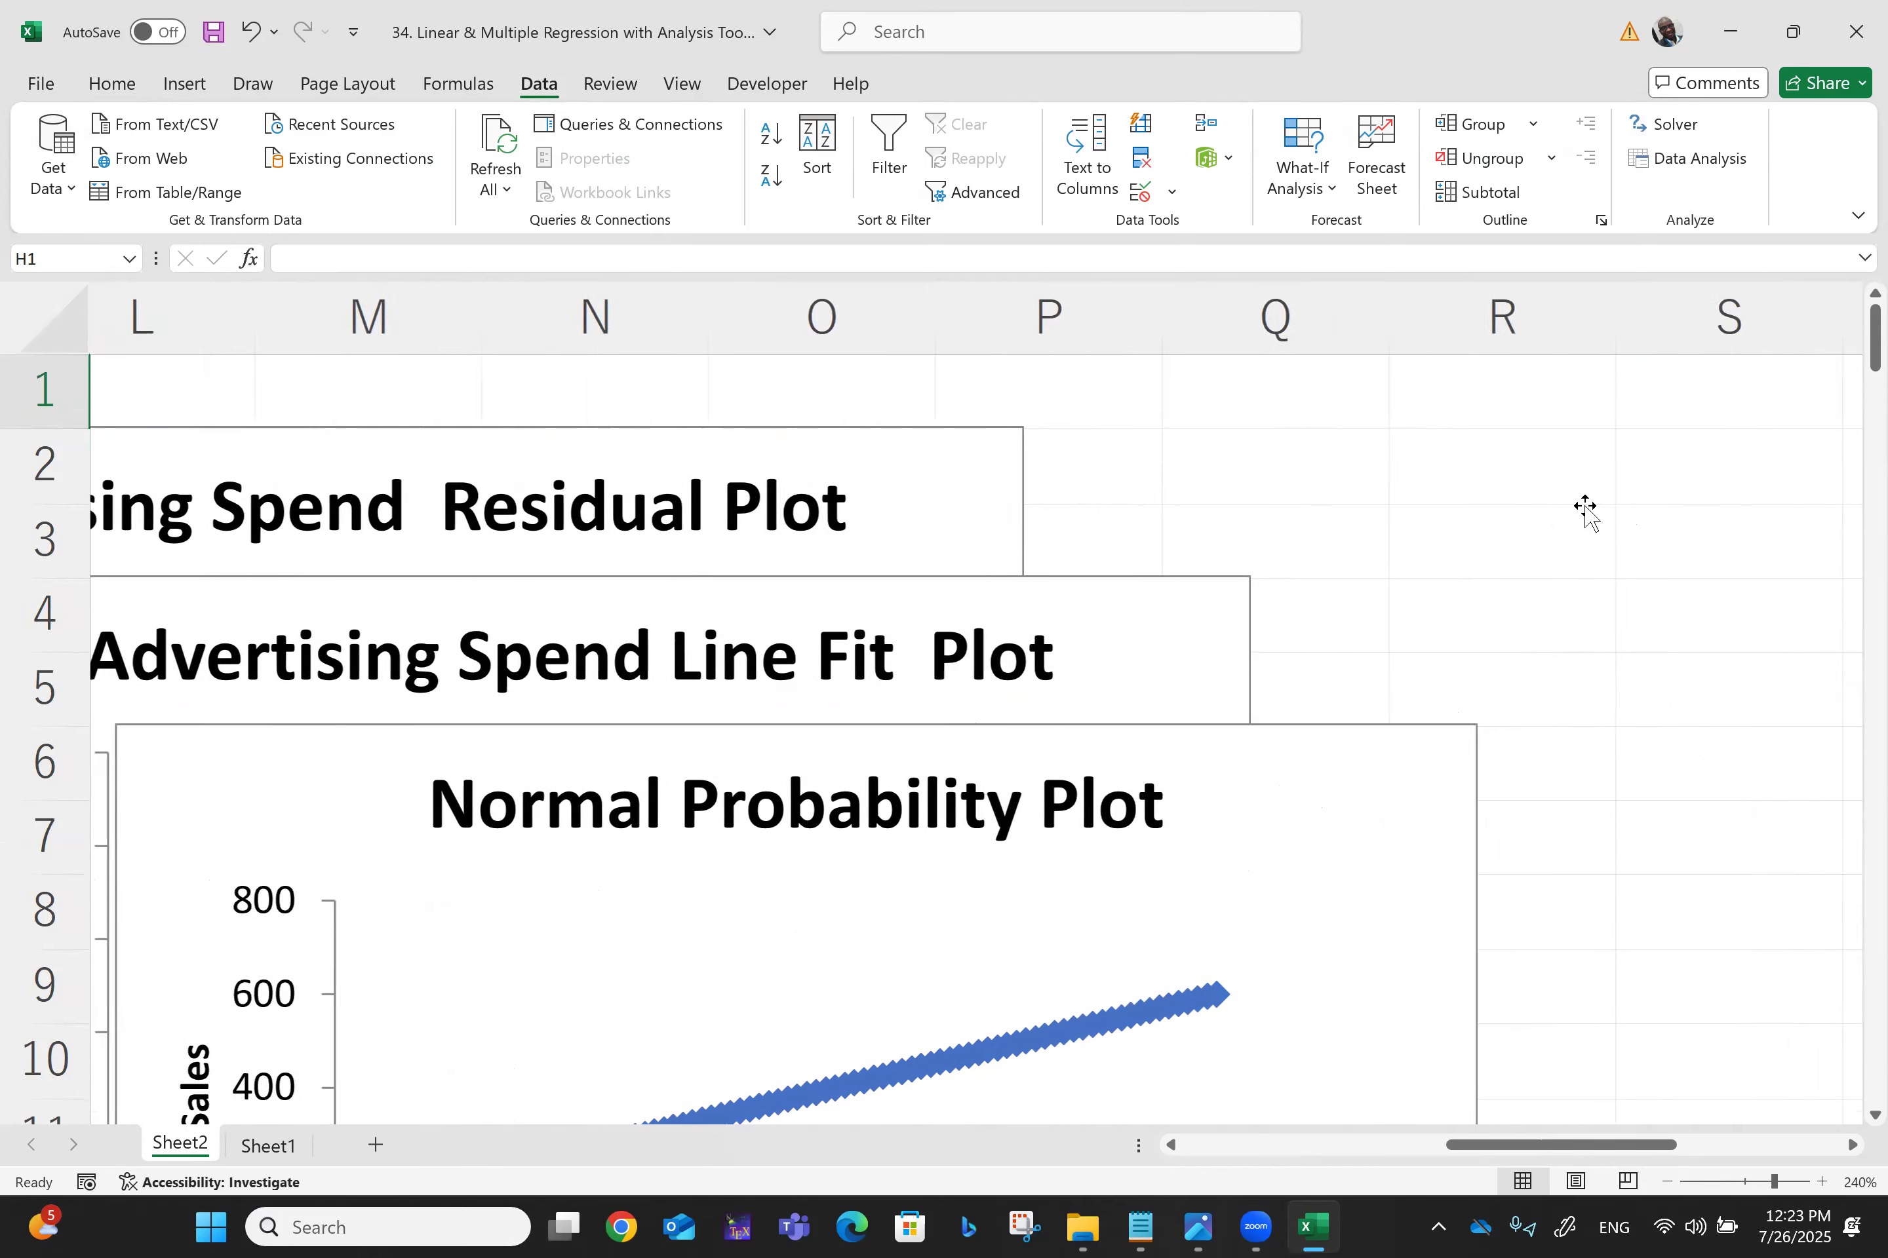
pyautogui.scroll(-2, 1585, 507)
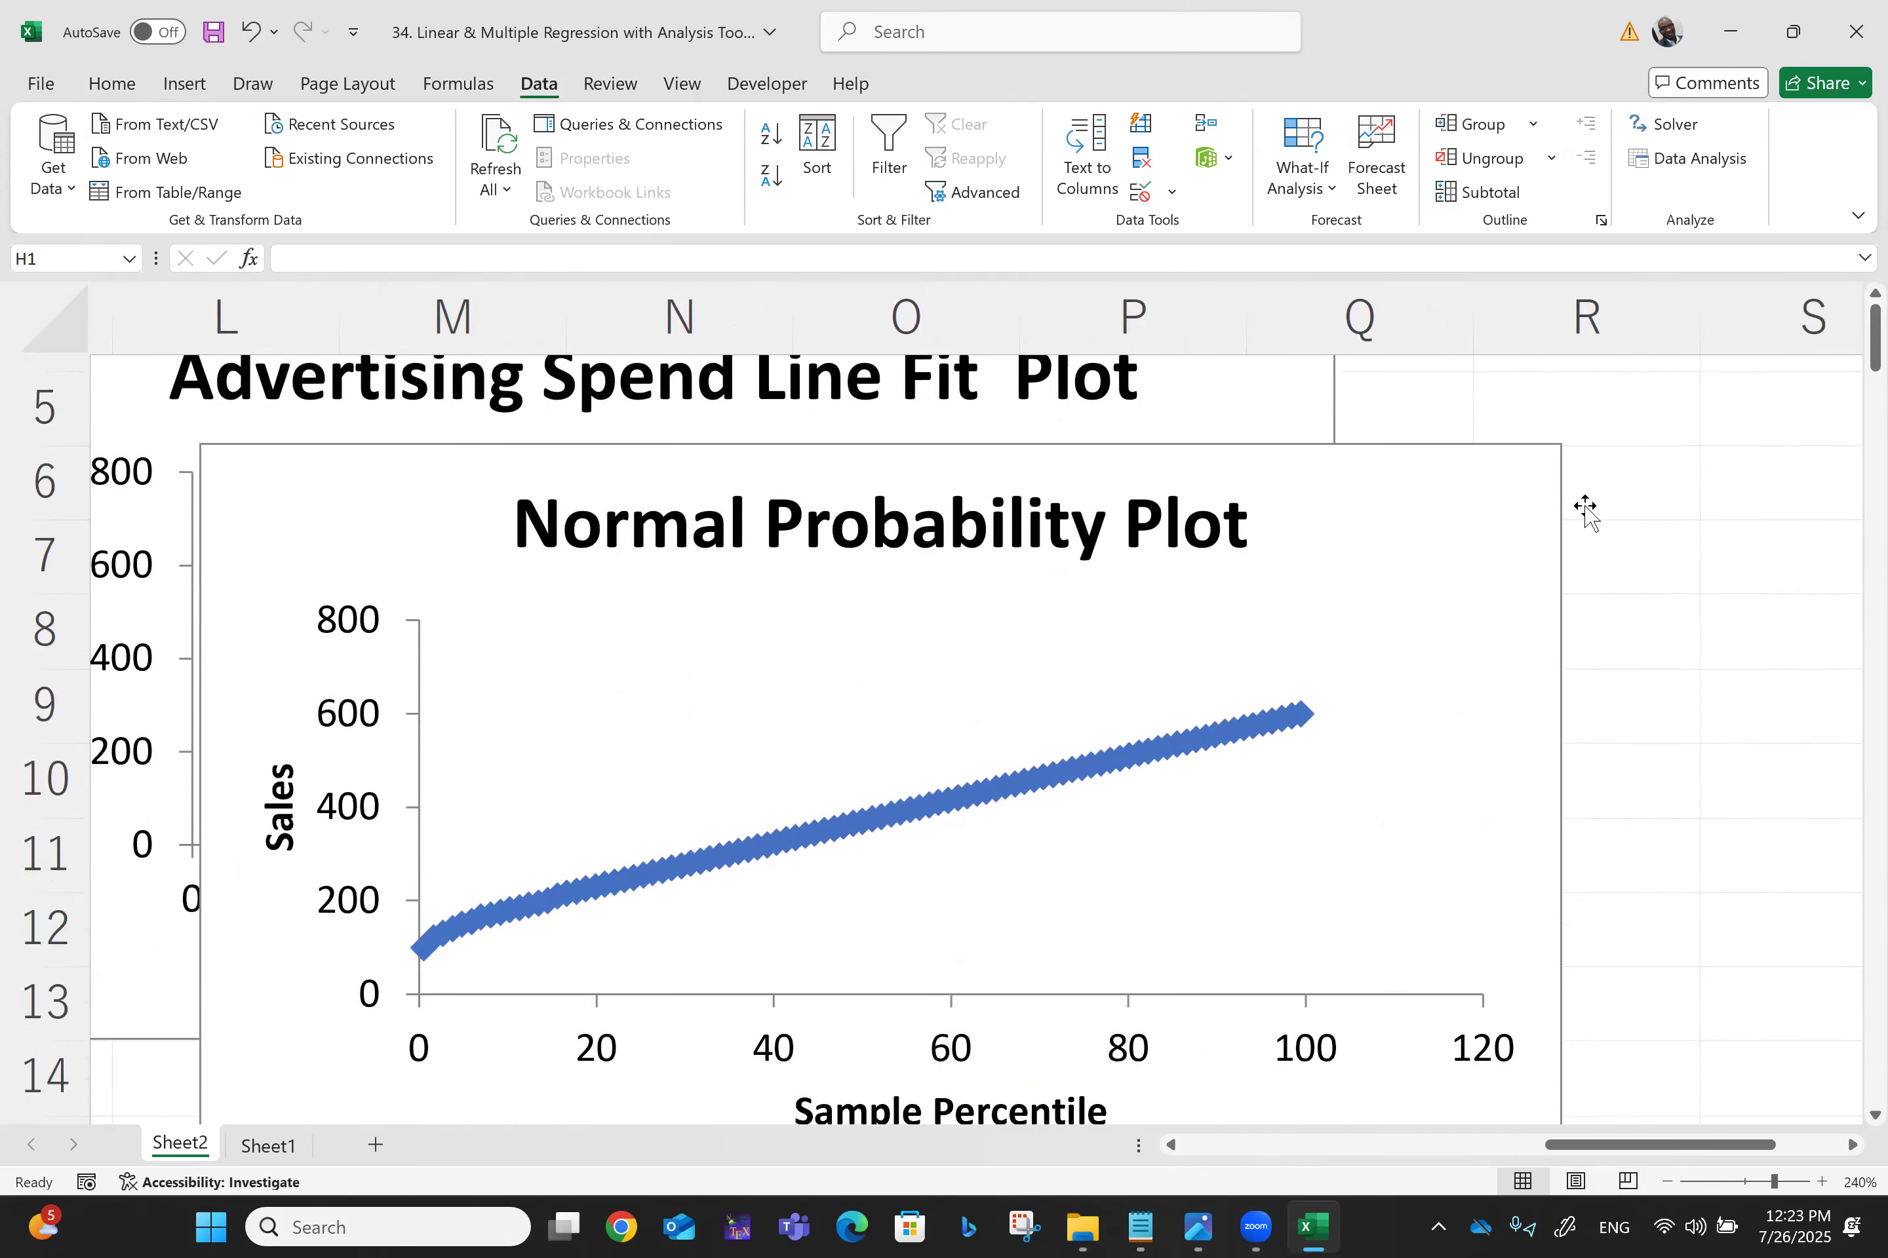
pyautogui.scroll(1, 1586, 507)
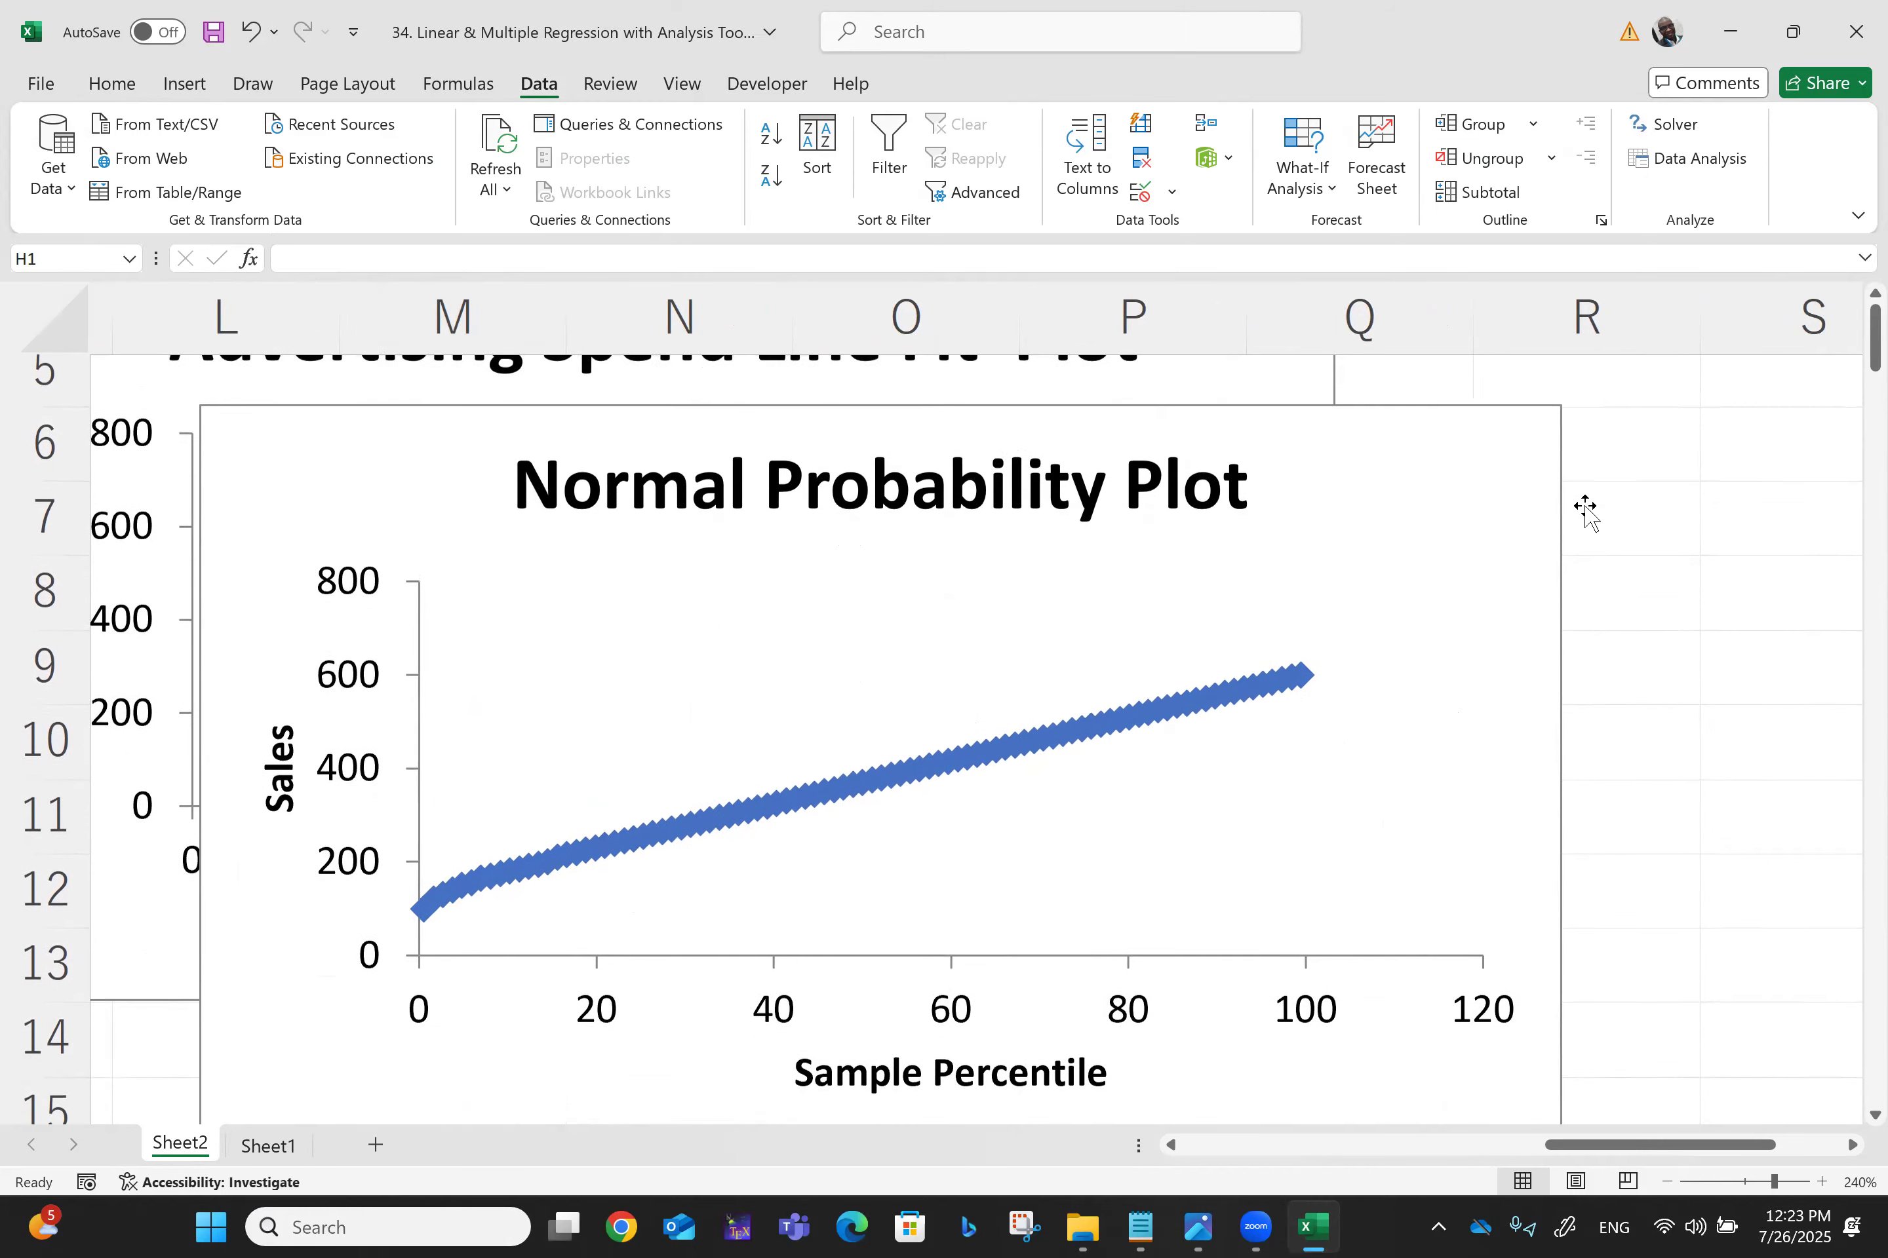
pyautogui.click(1348, 613)
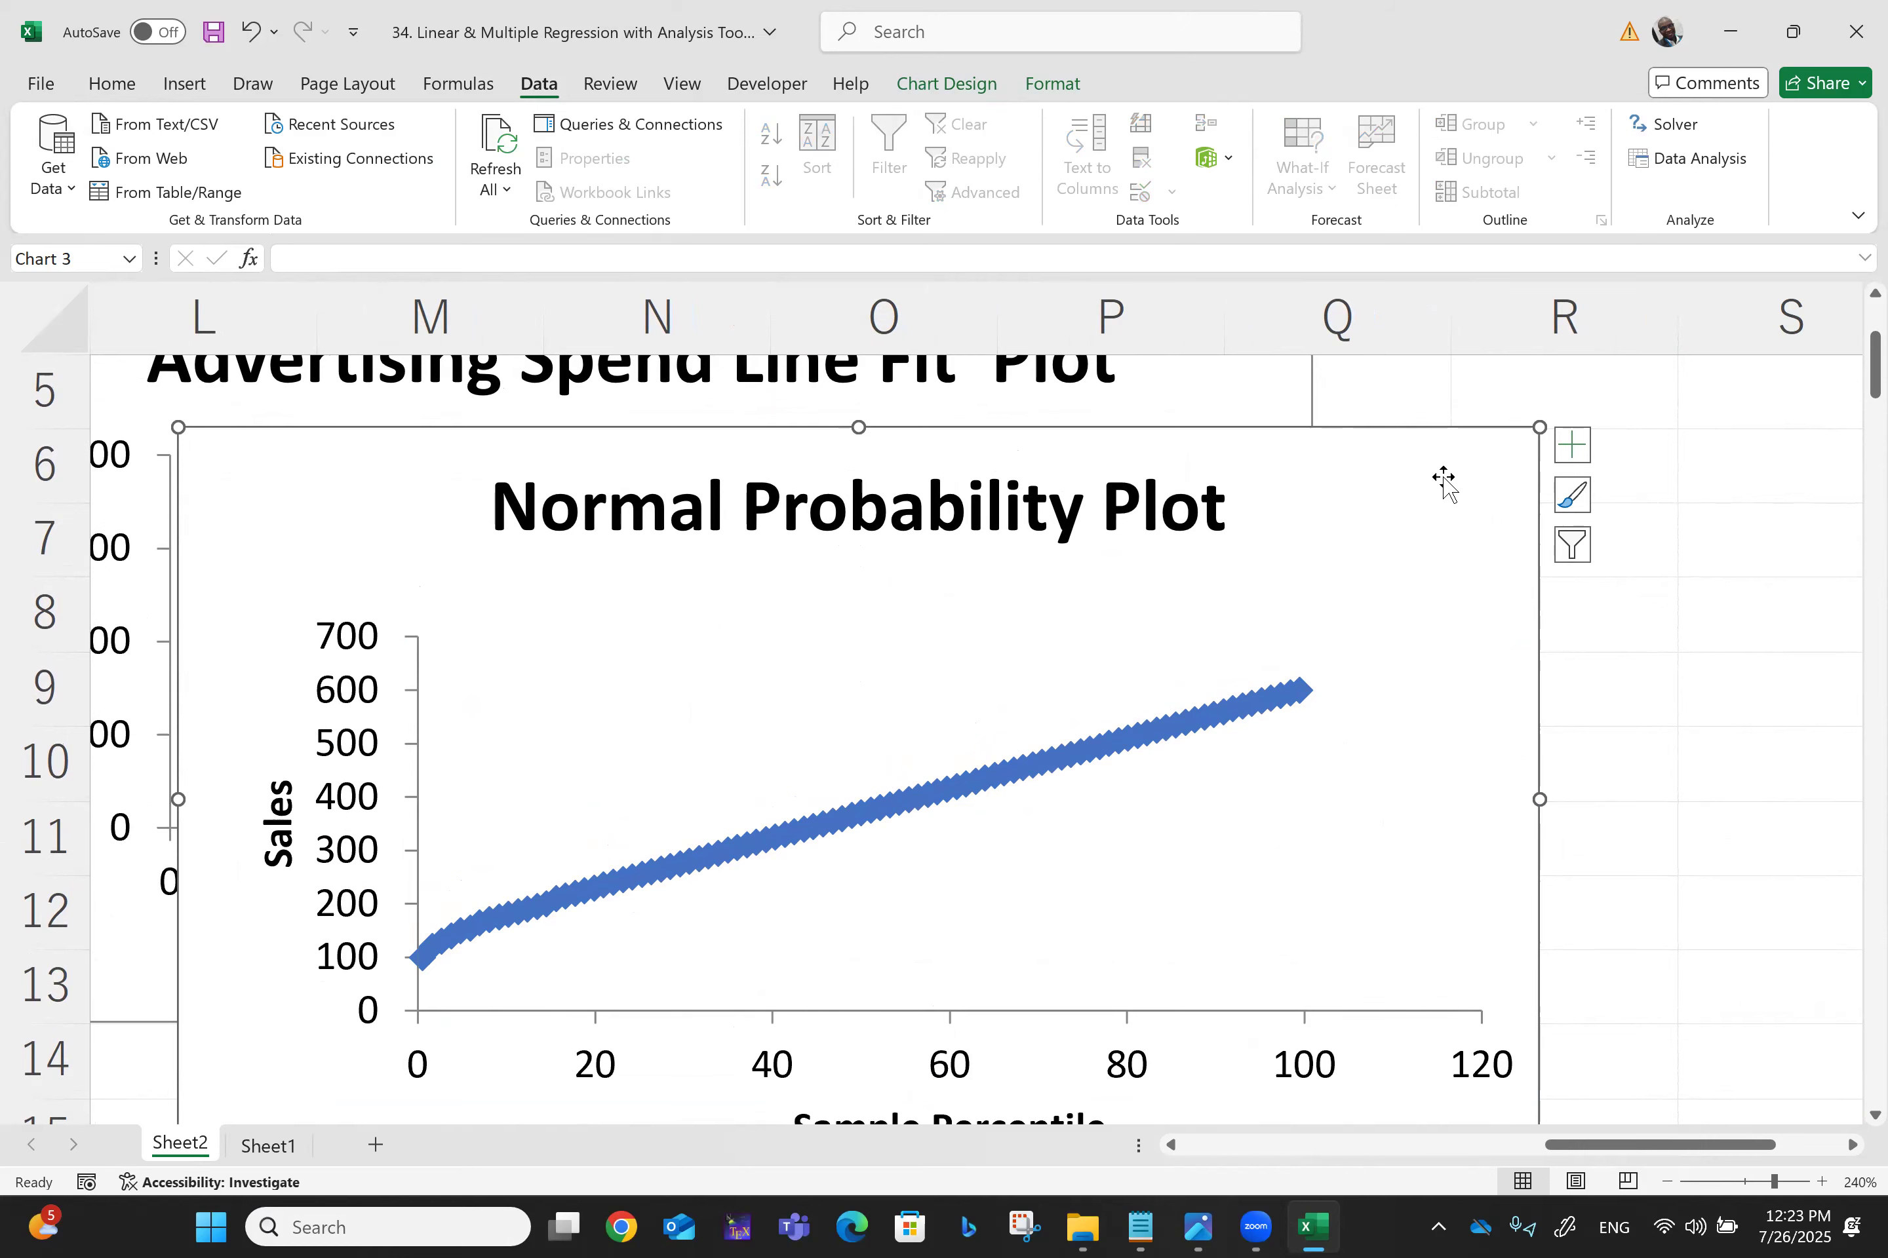
pyautogui.press('Delete')
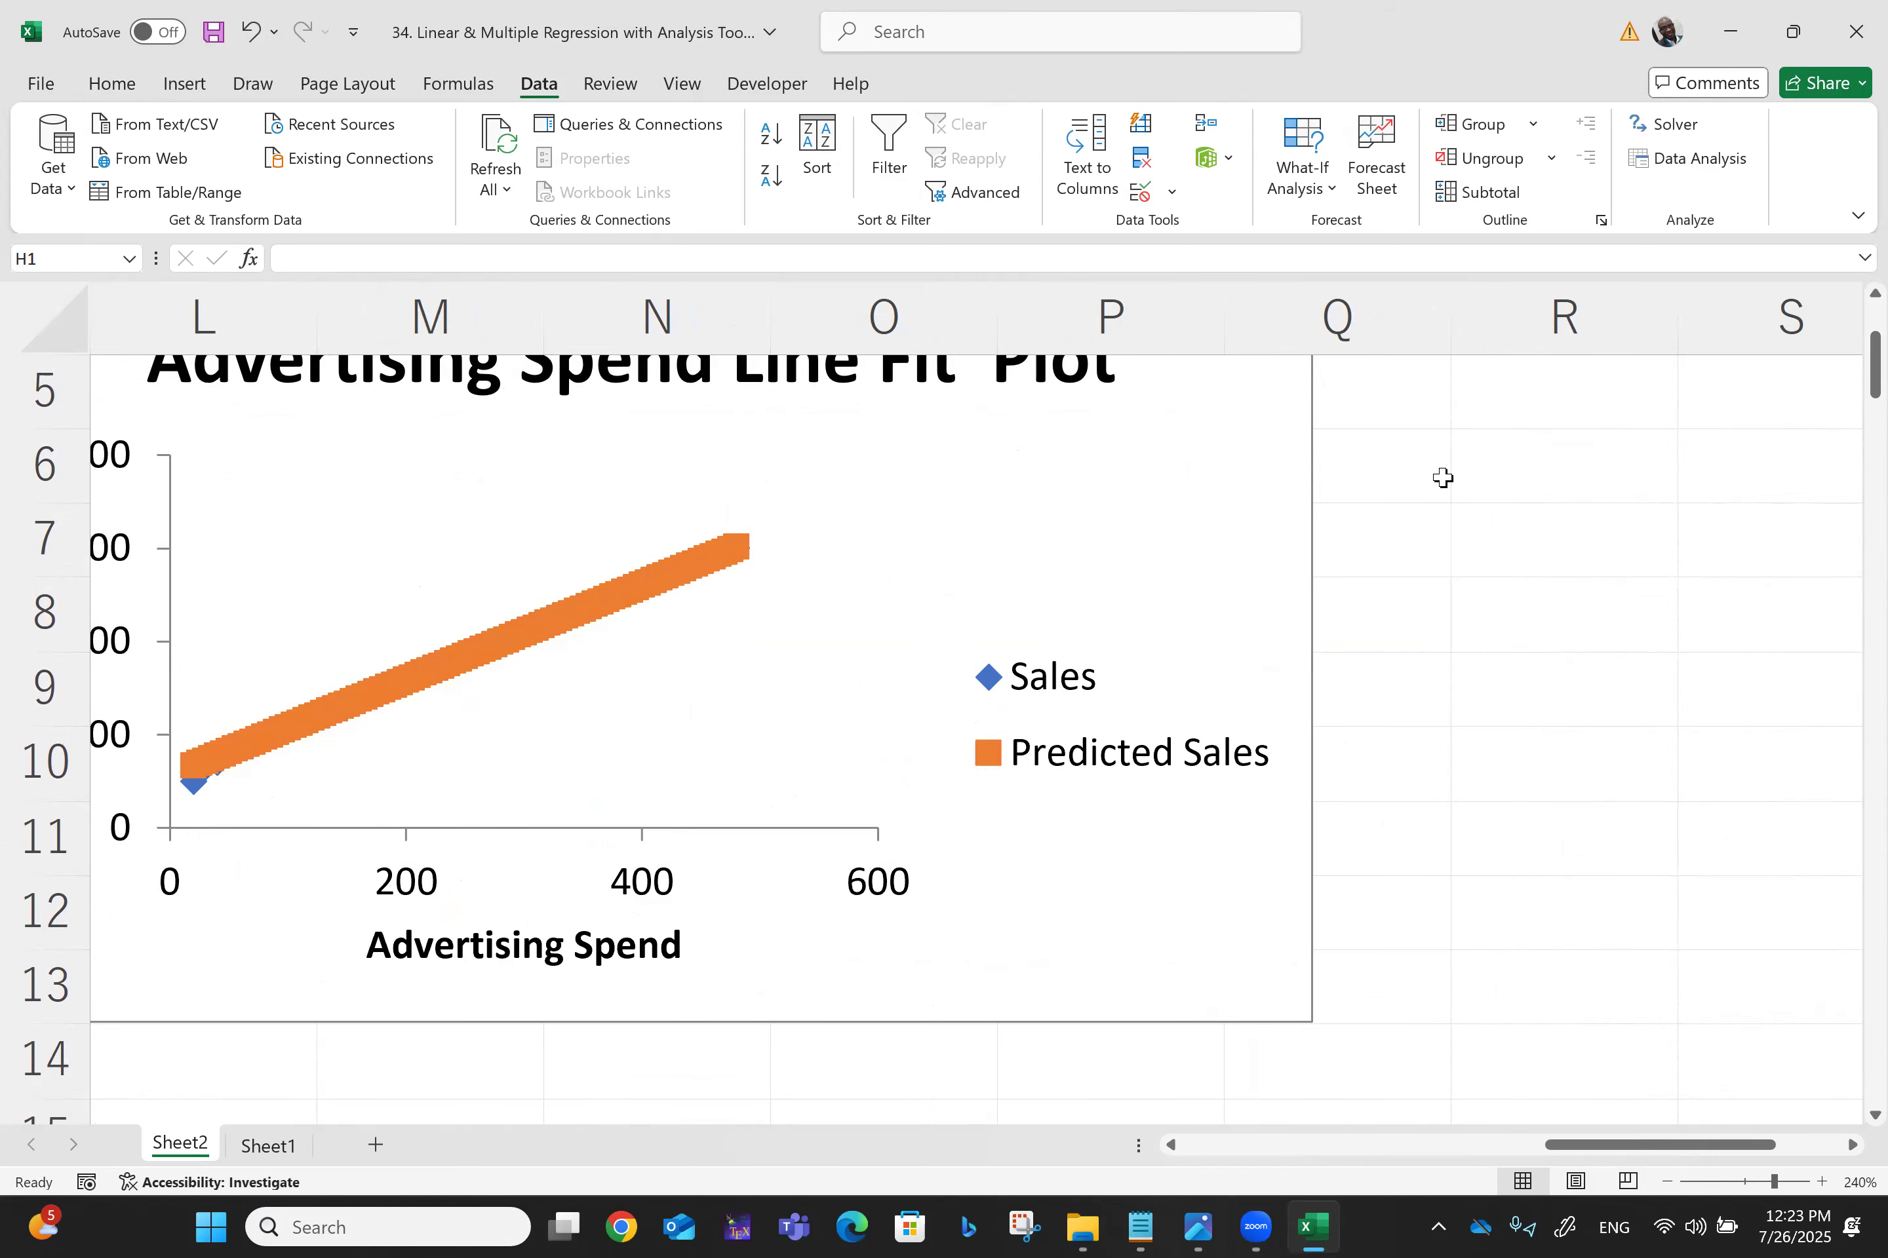
# Step: Move the Advertising Spend Line Fit Plot up over the Residual Plot so that it starts in row 1
pyautogui.scroll(1, 1443, 480)
pyautogui.scroll(-2, 1443, 479)
pyautogui.scroll(2, 758, 686)
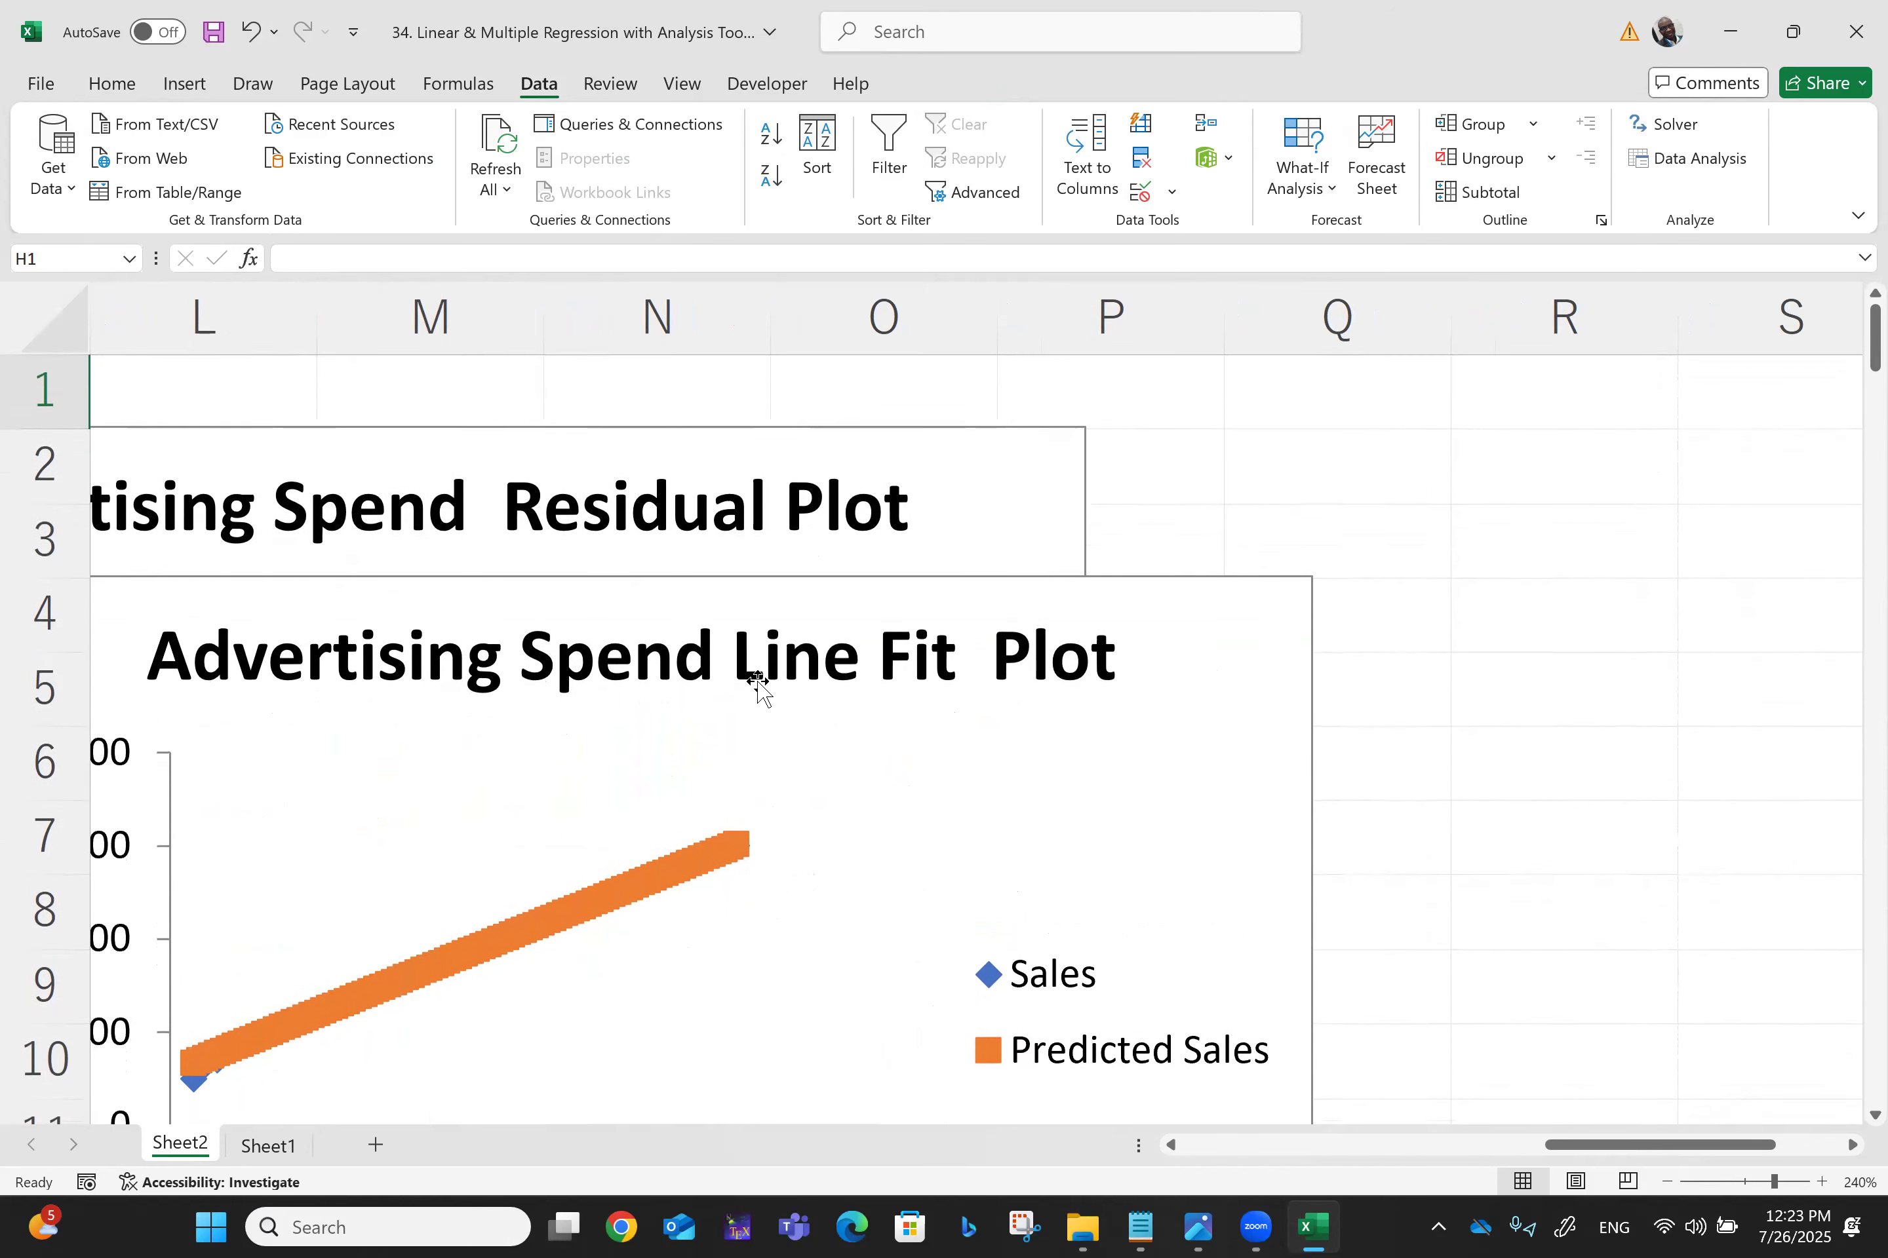
pyautogui.click(1017, 508)
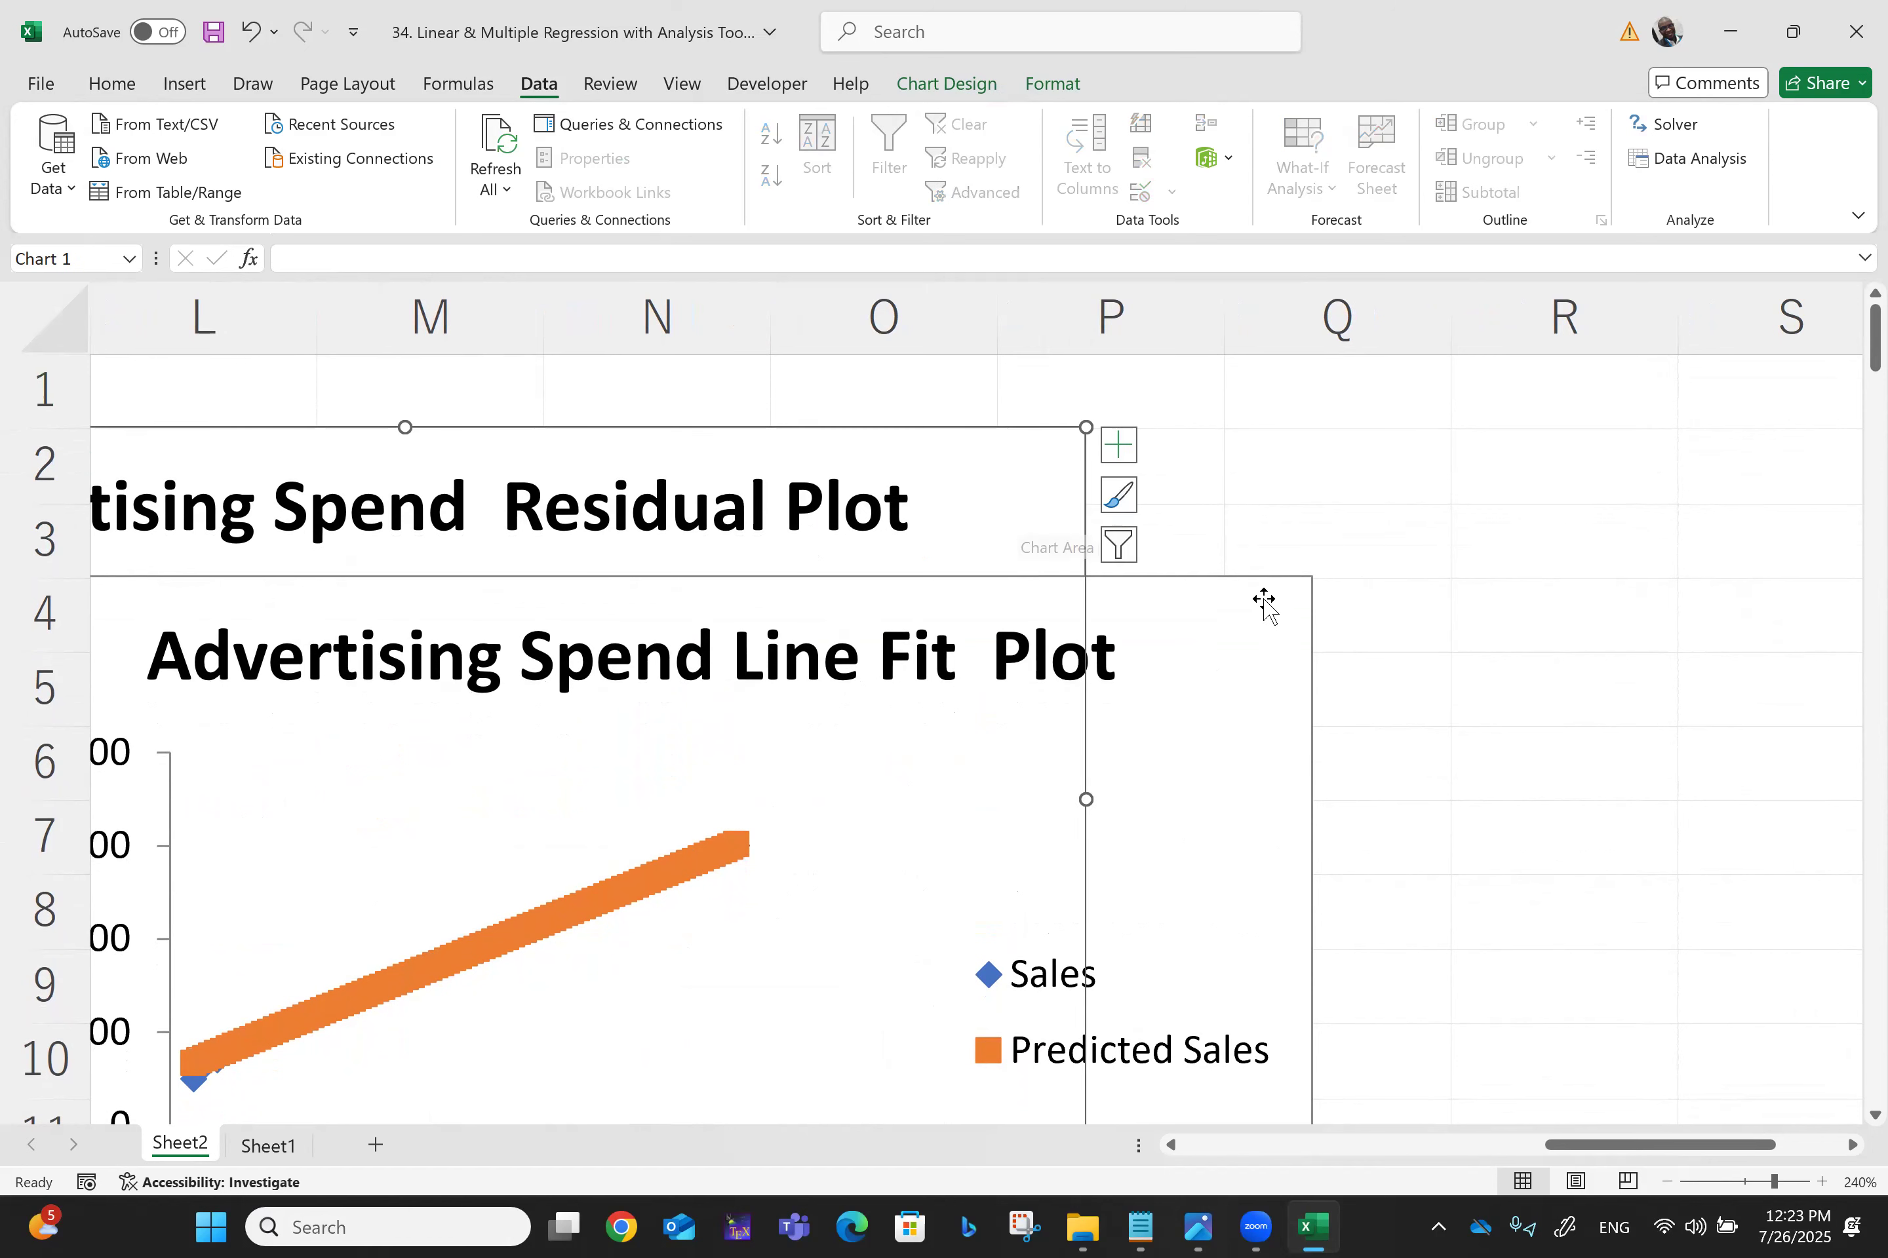
pyautogui.click(1235, 674)
pyautogui.moveTo(1184, 669); pyautogui.dragTo(1264, 410)
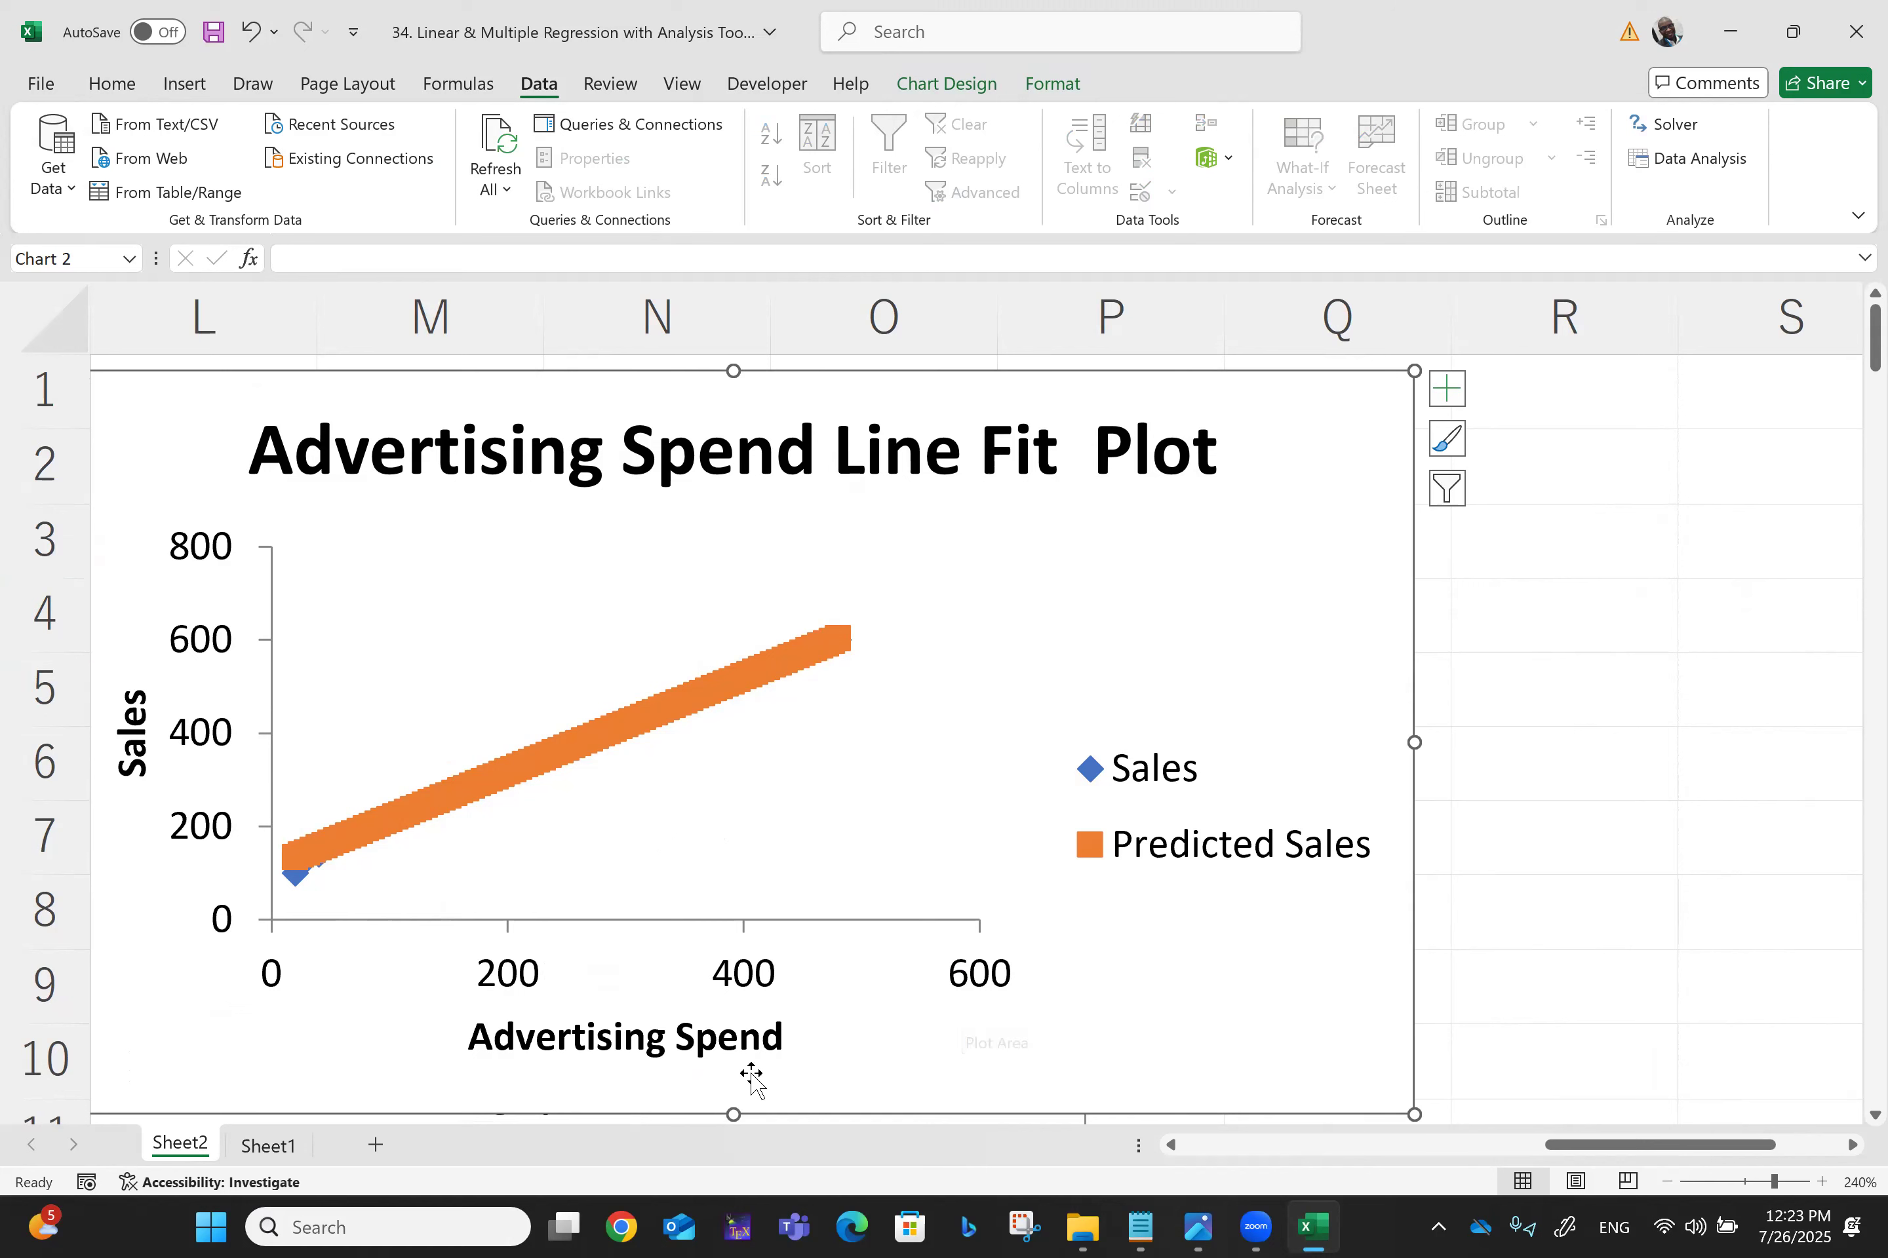
# Step: Return to the top of the data on Sheet1 and open the Regression analysis tool again
pyautogui.click(246, 1157)
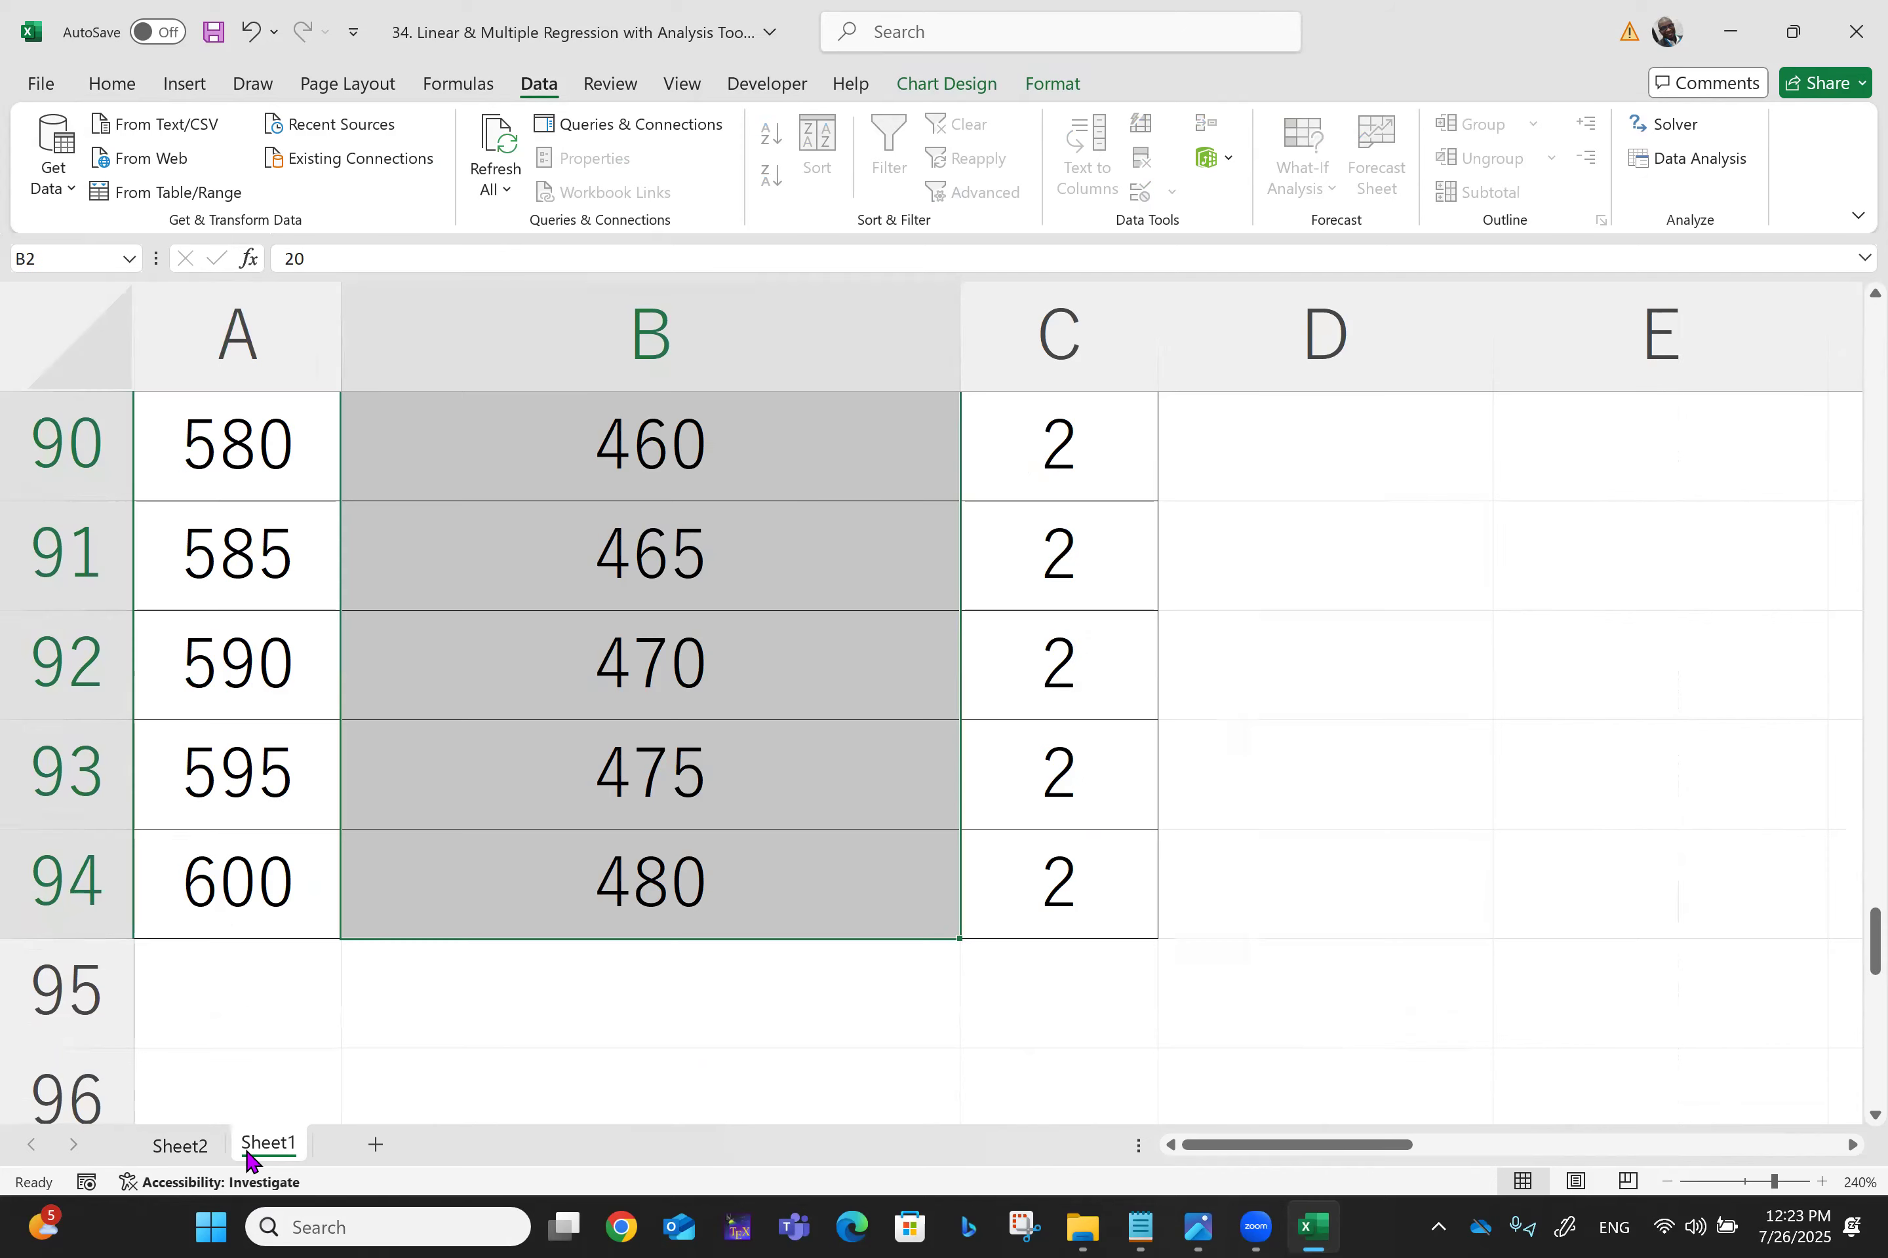
pyautogui.click(909, 802)
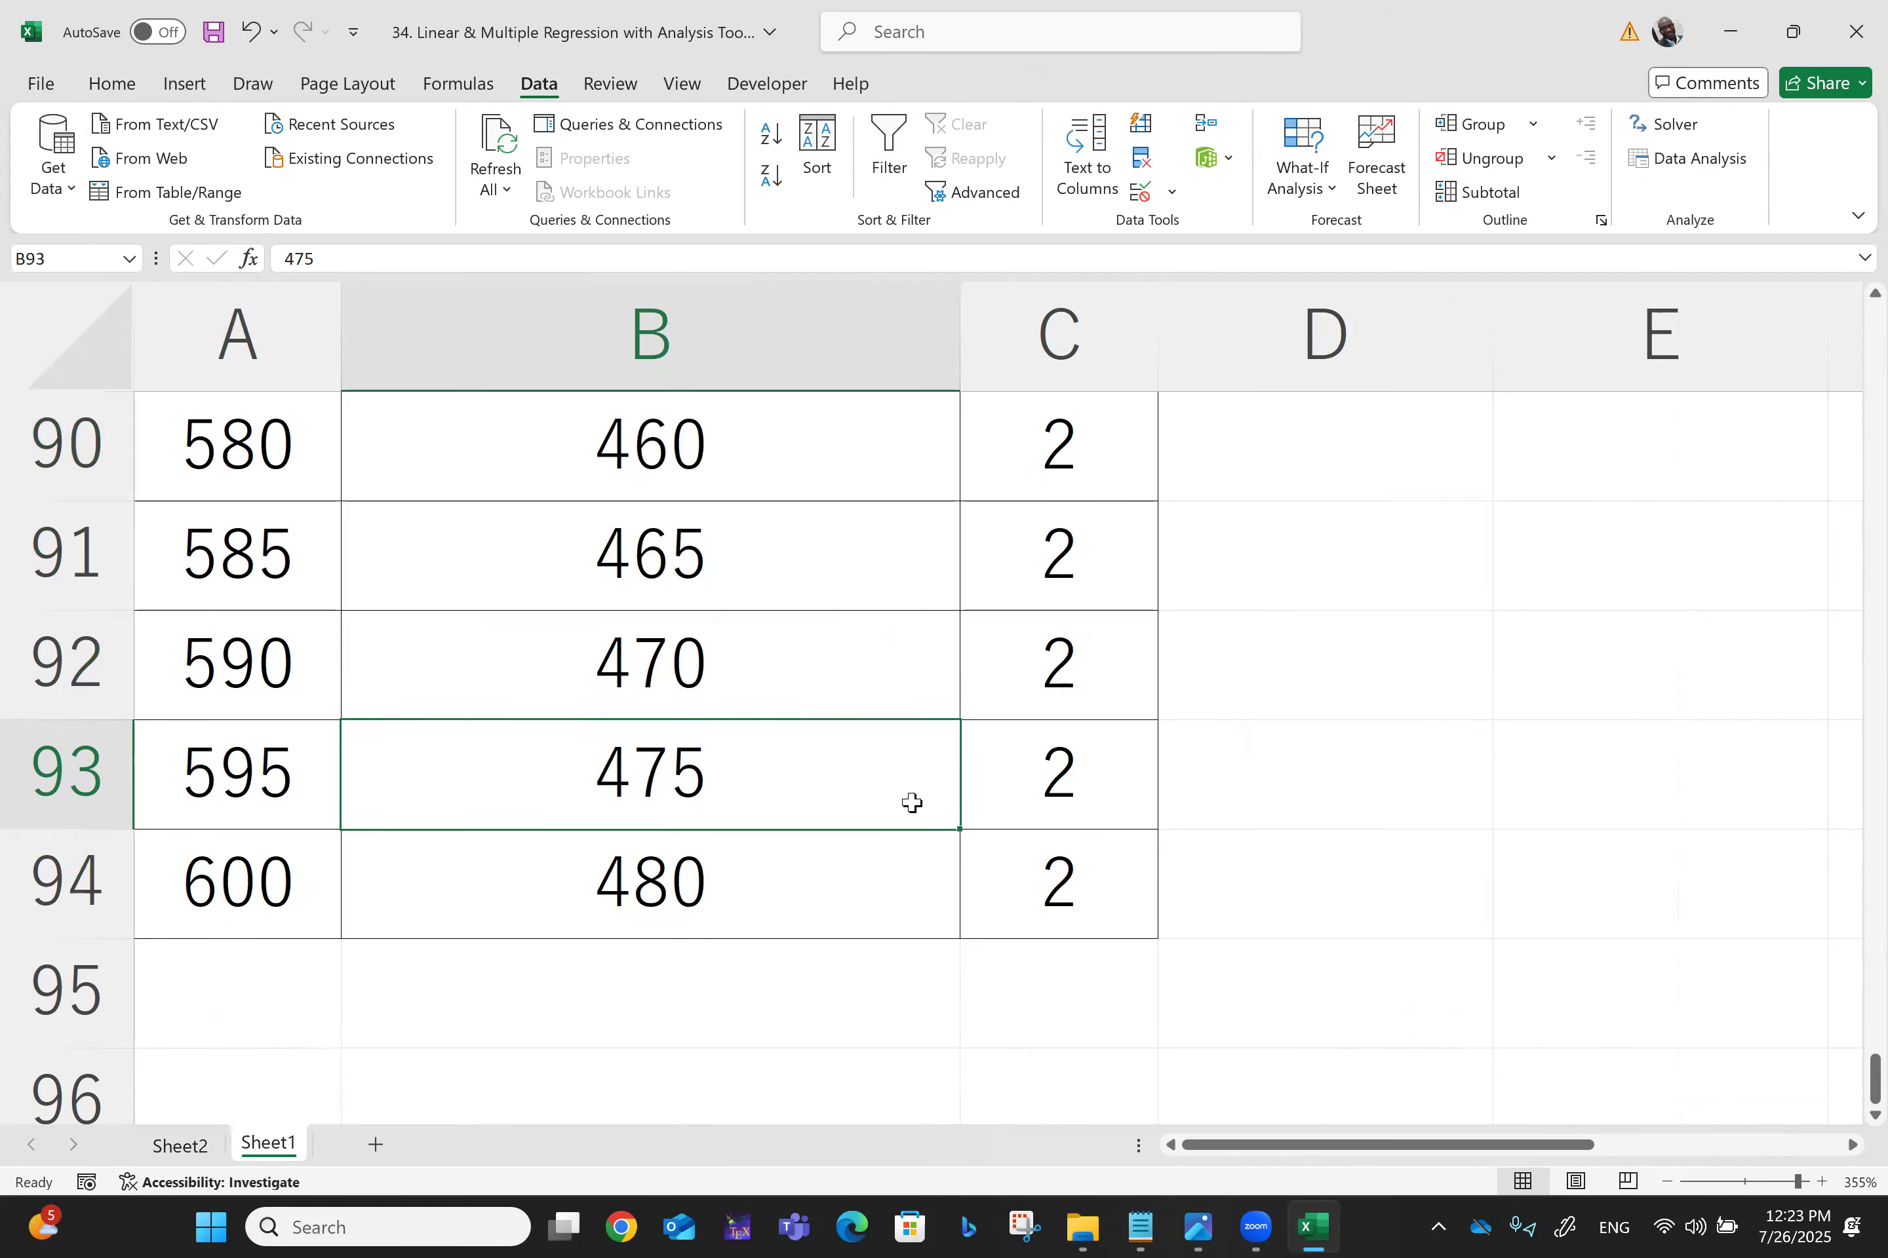
pyautogui.hotkey('ctrl', 'Home')
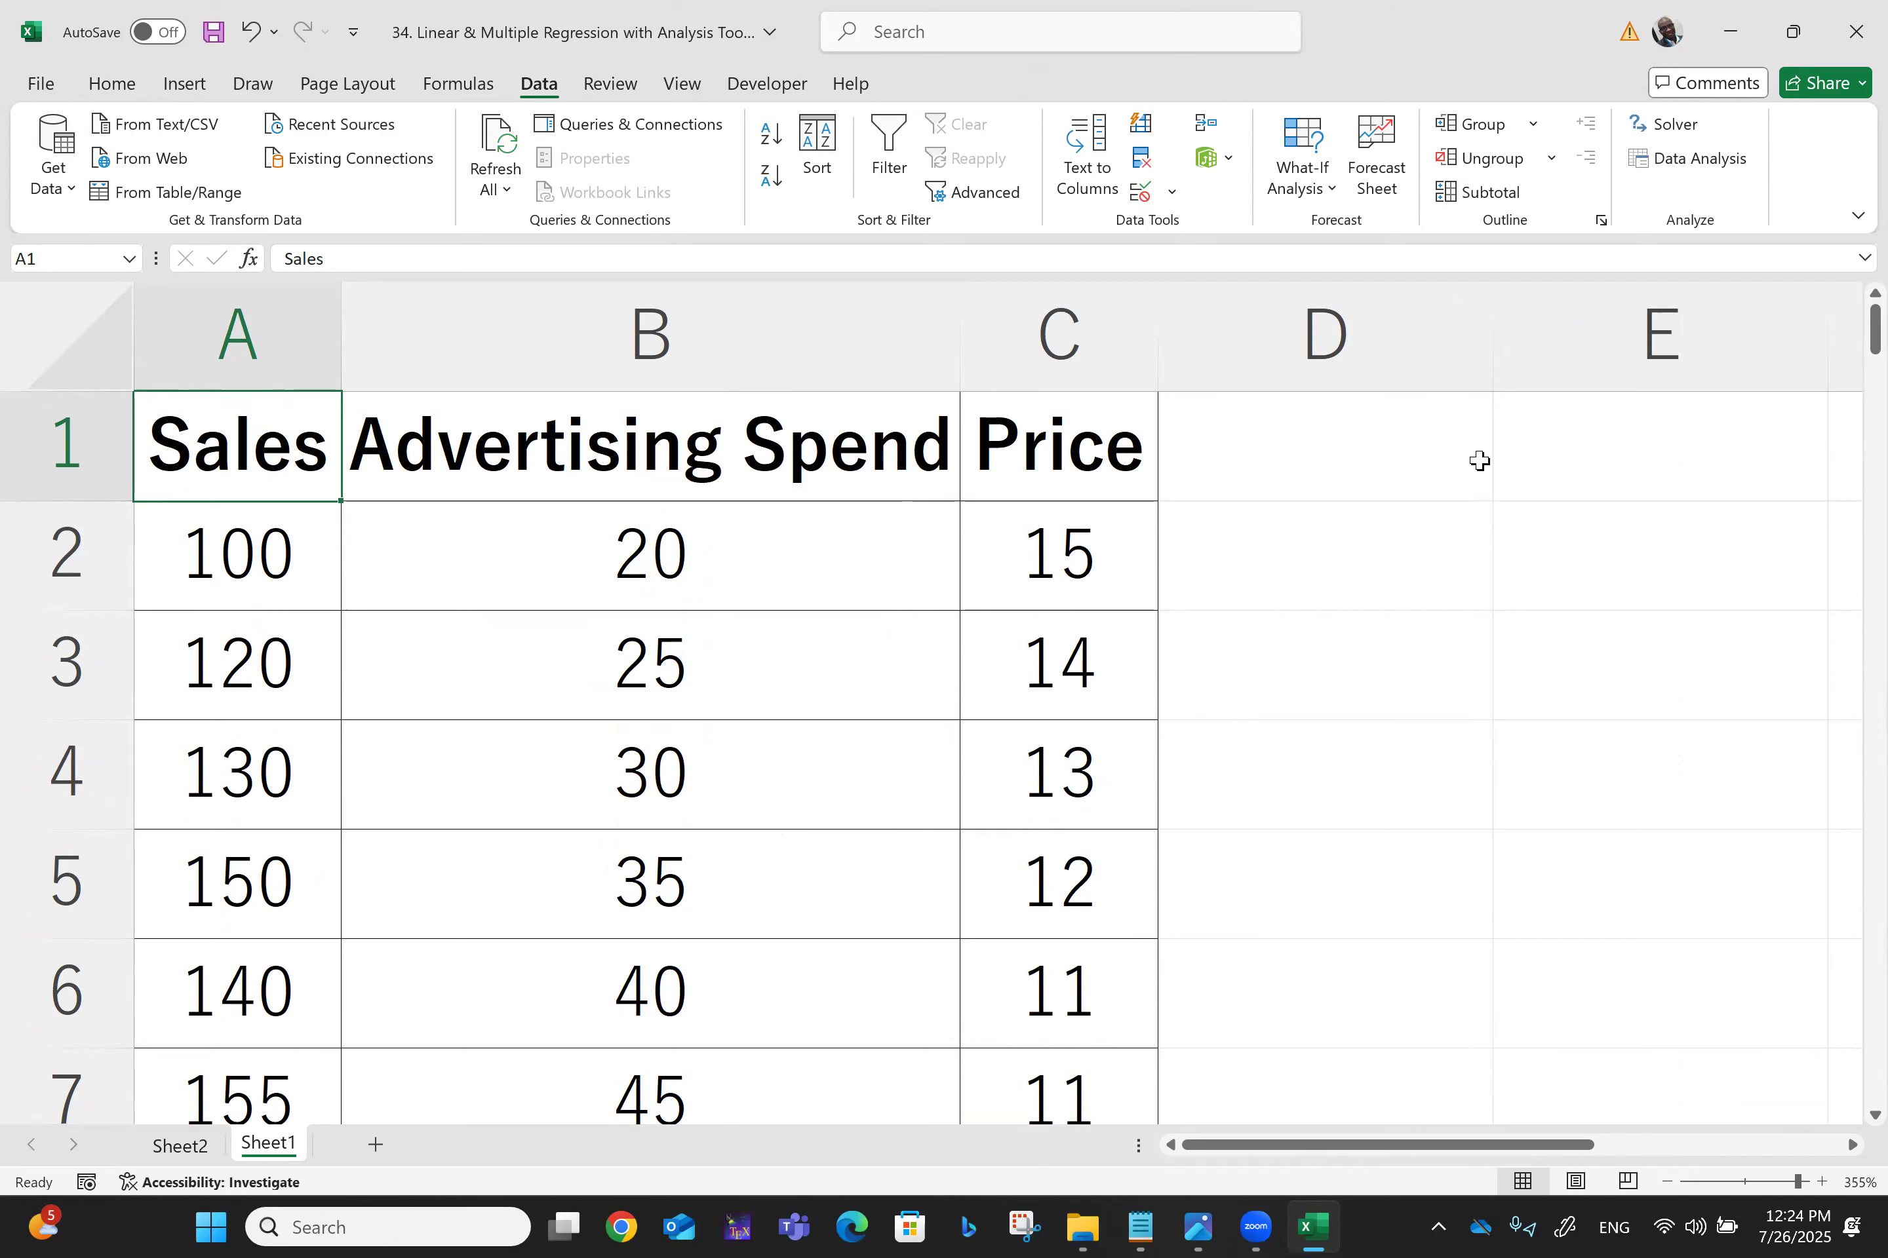
pyautogui.click(1682, 158)
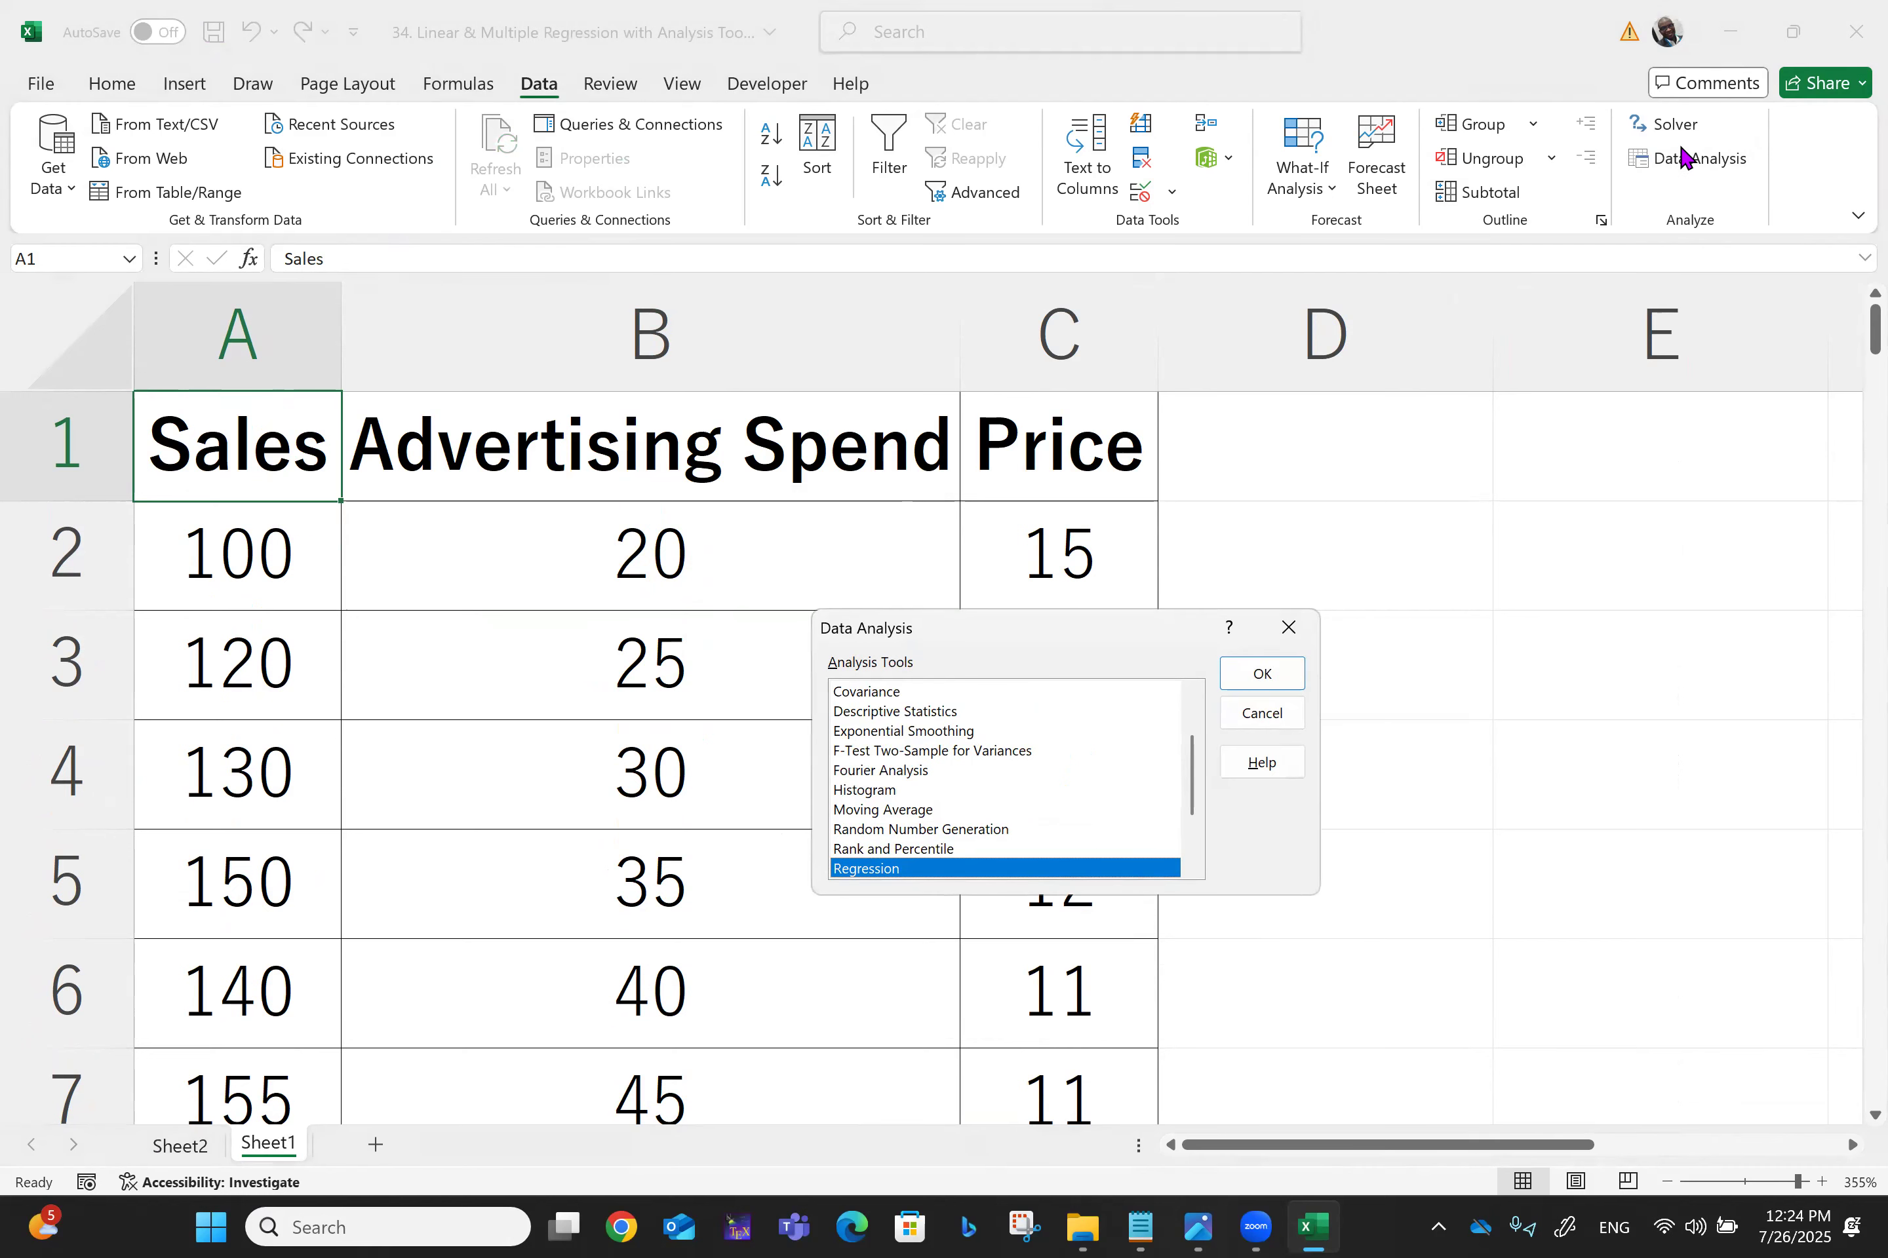
pyautogui.click(1272, 683)
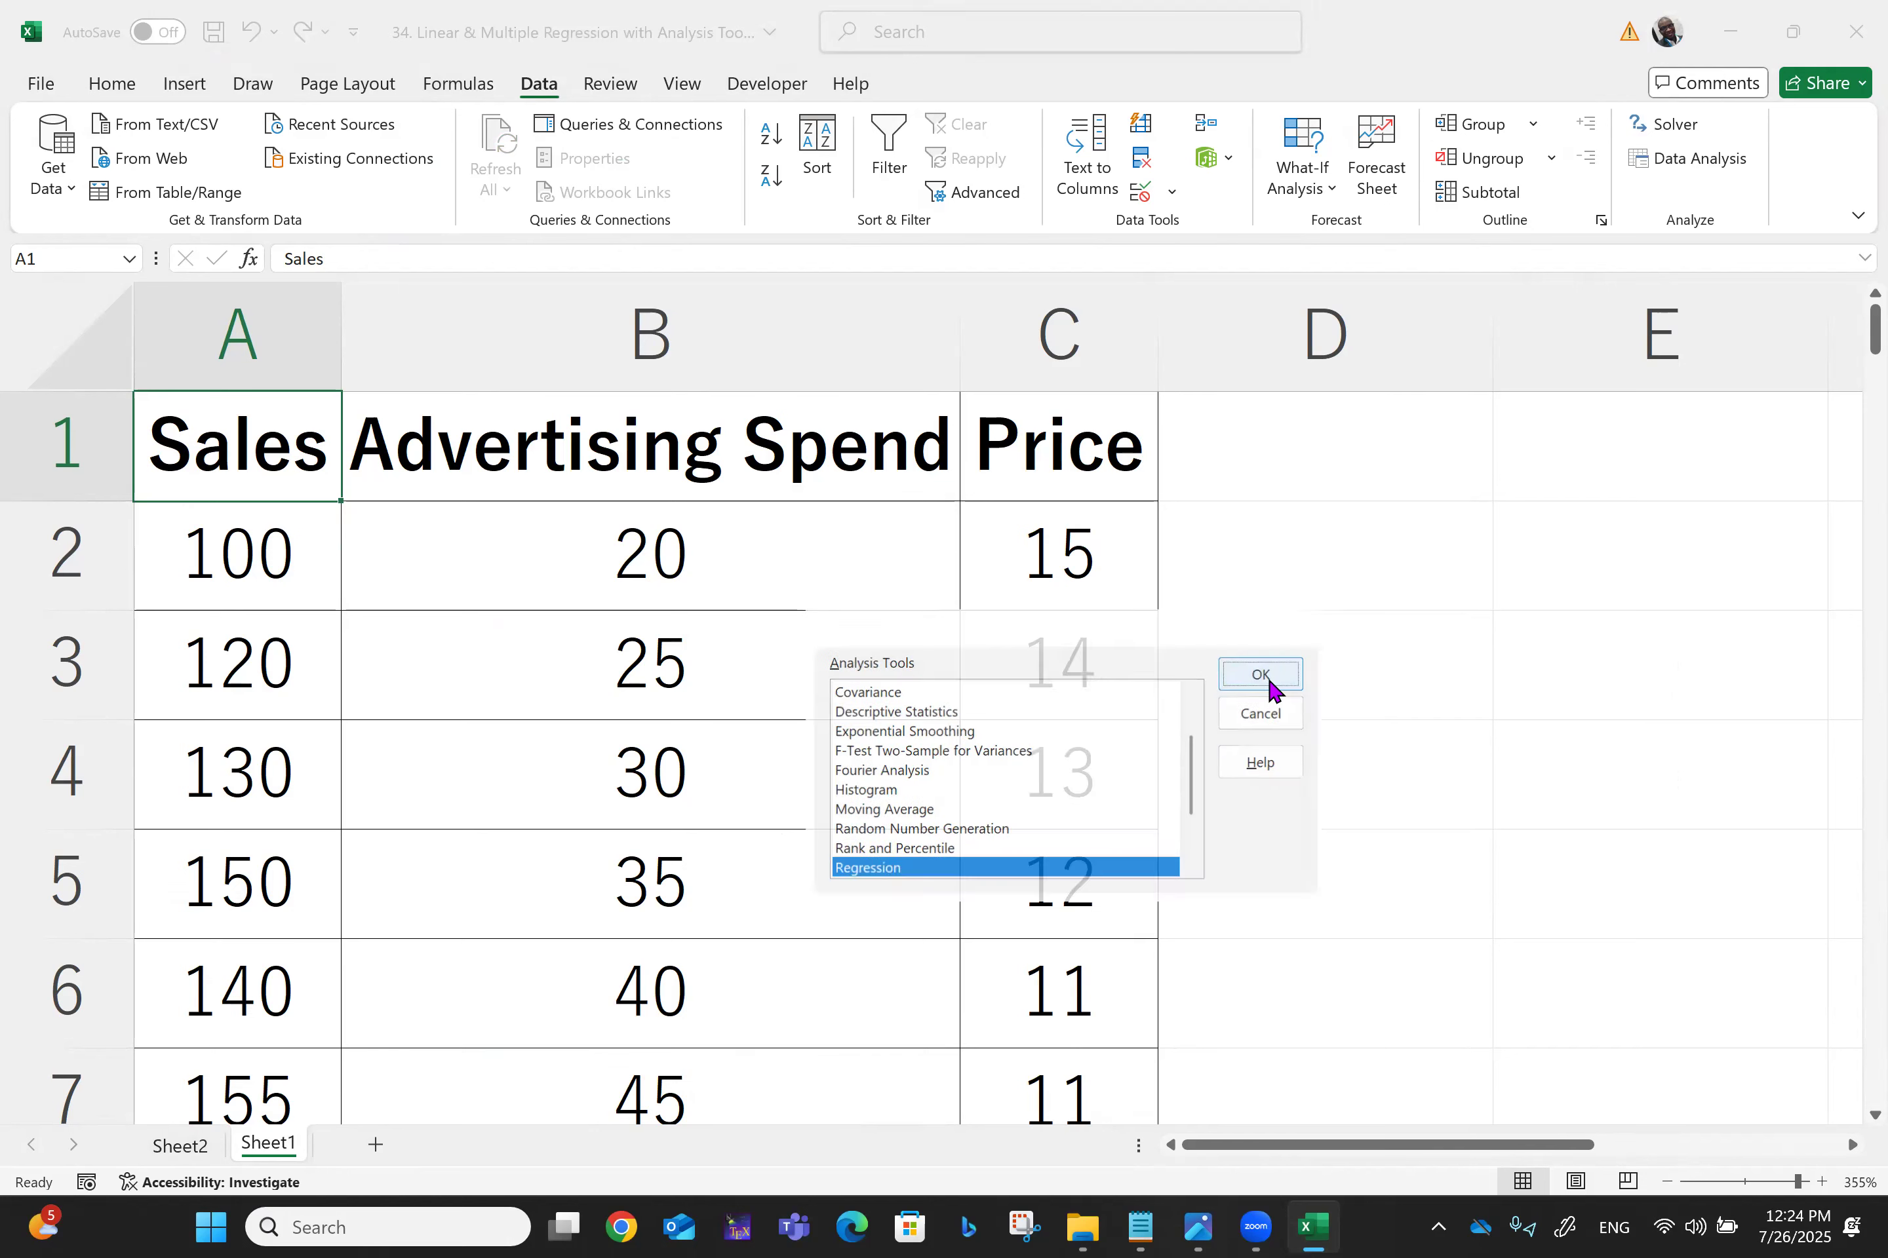
# Step: Set the Input X Range to the Price column, $C$1:$C$94, and run the regression to a new worksheet
pyautogui.click(1115, 604)
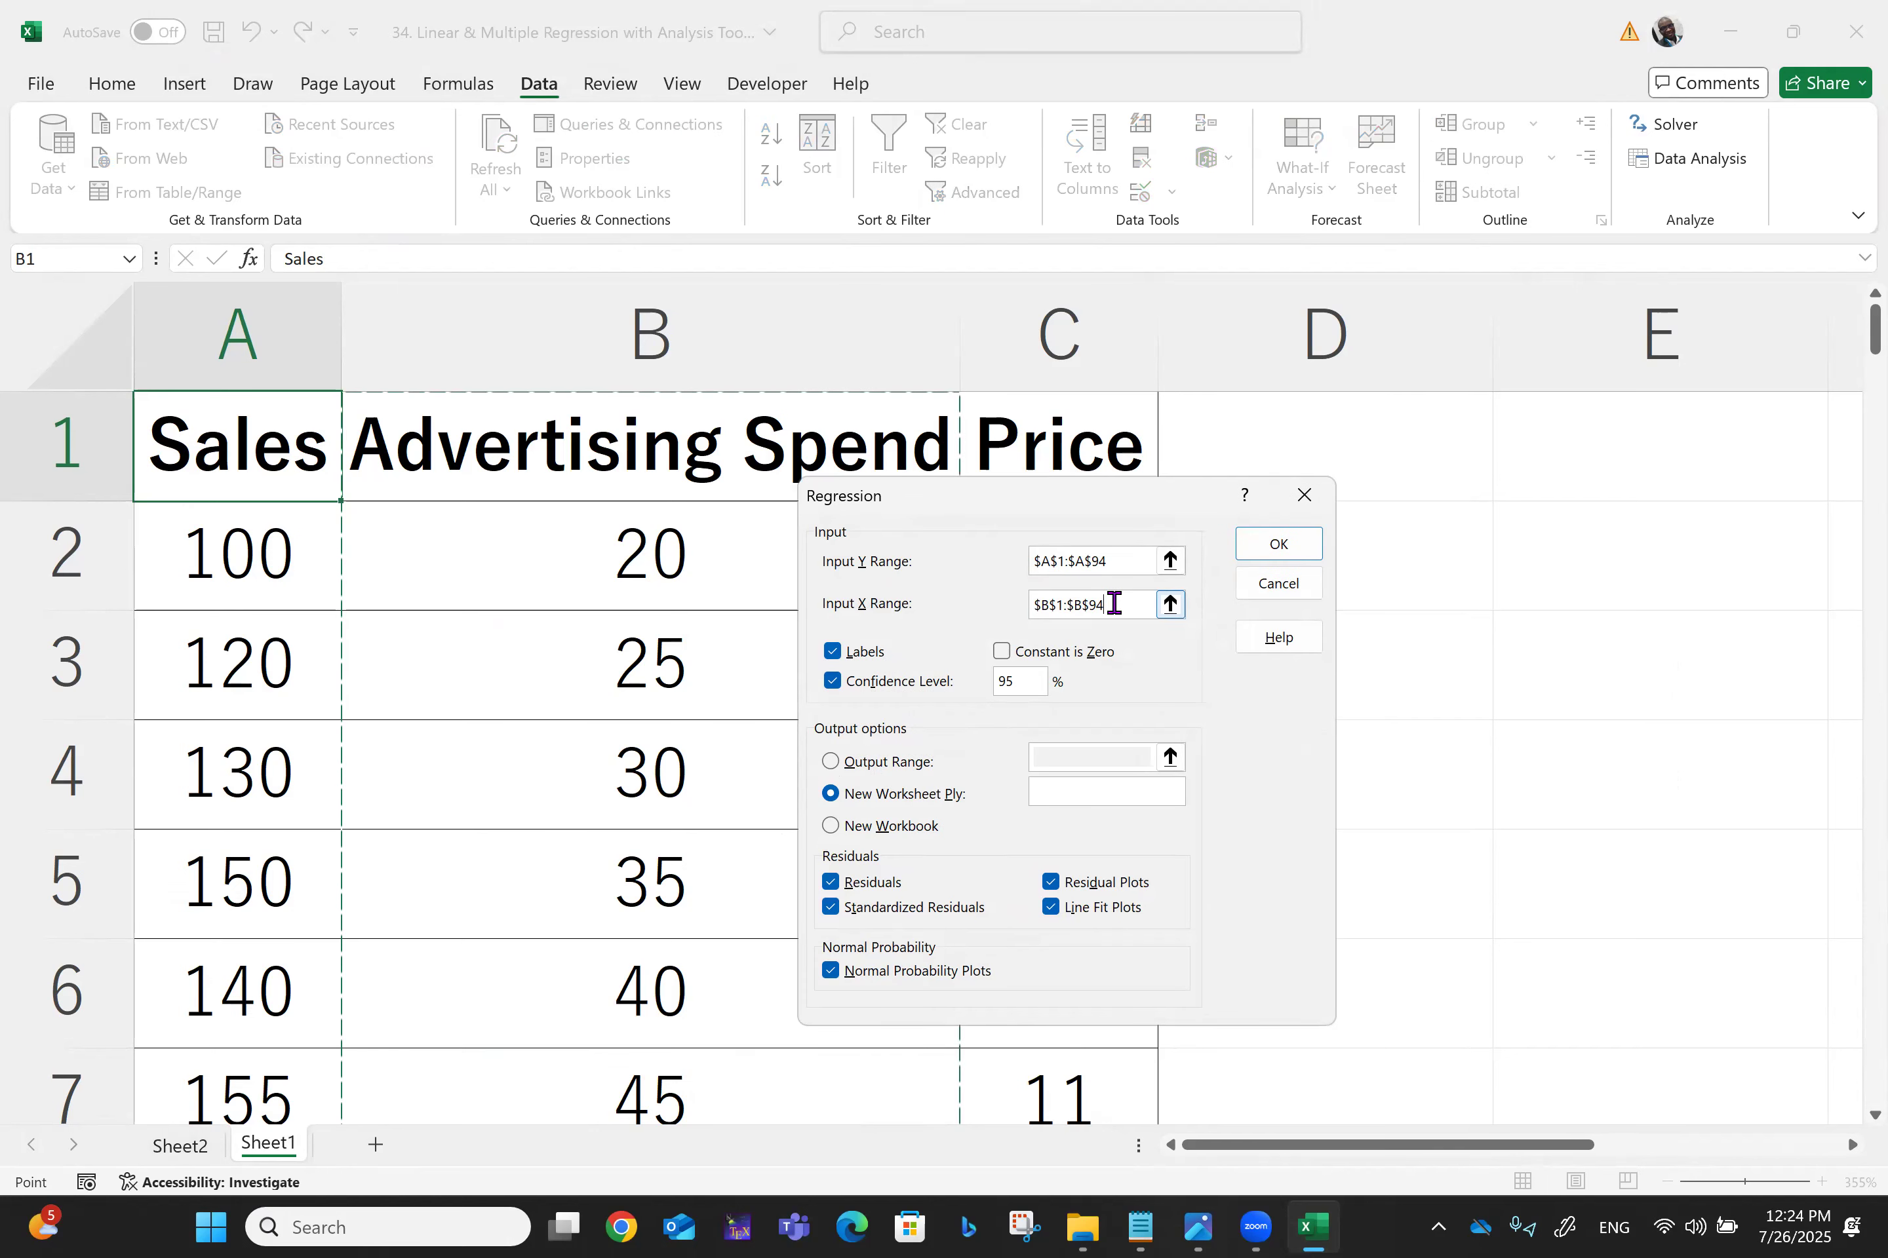
pyautogui.press('BackSpace')
pyautogui.press('BackSpace')
pyautogui.press('BackSpace')
pyautogui.press('BackSpace')
pyautogui.press('BackSpace')
pyautogui.press('BackSpace')
pyautogui.press('BackSpace')
pyautogui.press('BackSpace')
pyautogui.press('BackSpace')
pyautogui.press('BackSpace')
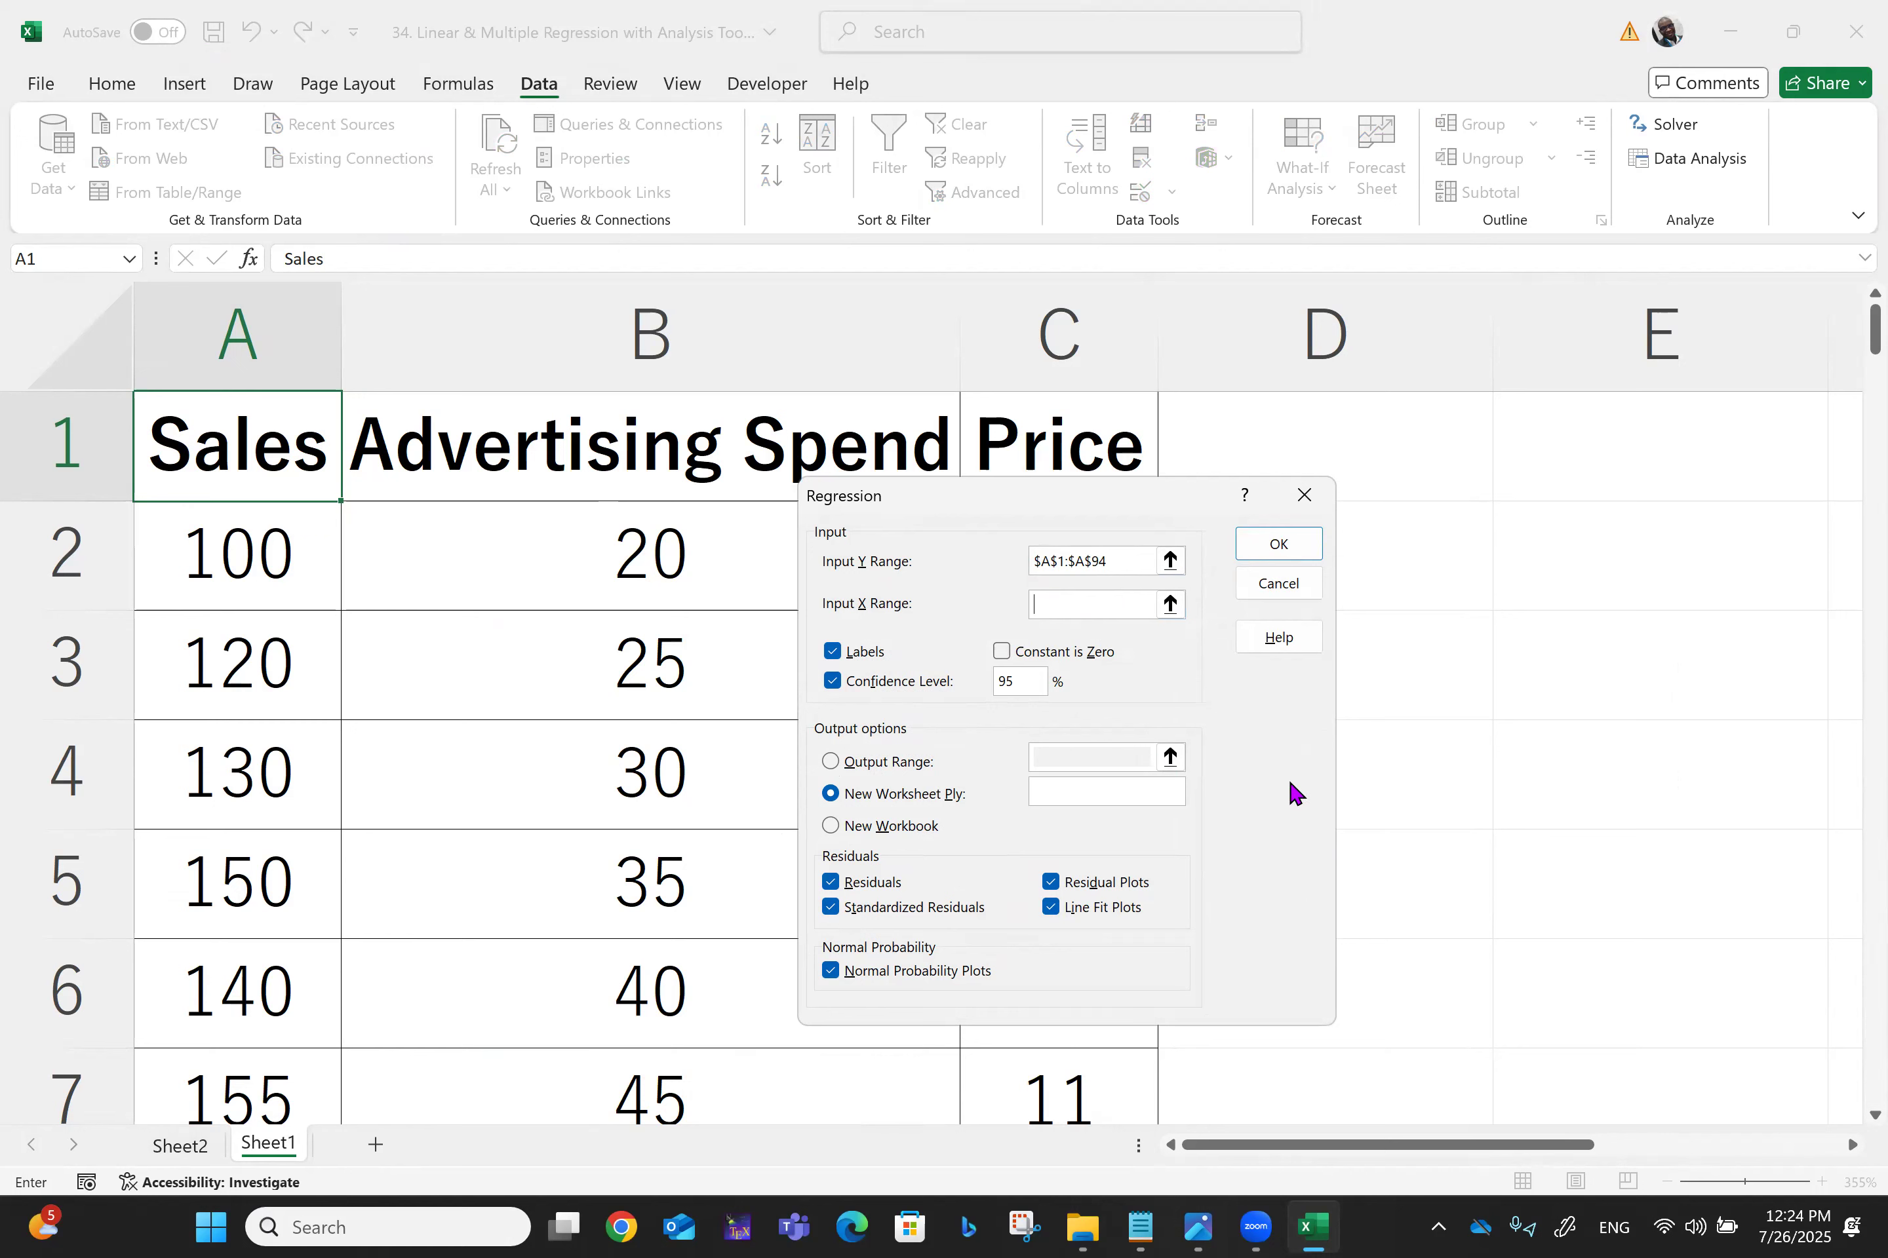
pyautogui.click(1056, 424)
pyautogui.hotkey('shift', 'Down')
pyautogui.hotkey('shift', 'Down')
pyautogui.hotkey('shift', 'Down')
pyautogui.hotkey('shift', 'Down')
pyautogui.hotkey('shift', 'Down')
pyautogui.hotkey('shift', 'Down')
pyautogui.hotkey('shift', 'Down')
pyautogui.hotkey('shift', 'Down')
pyautogui.hotkey('shift', 'Down')
pyautogui.hotkey('shift', 'Down')
pyautogui.hotkey('shift', 'Down')
pyautogui.hotkey('shift', 'Down')
pyautogui.hotkey('shift', 'Down')
pyautogui.hotkey('shift', 'Down')
pyautogui.hotkey('shift', 'Down')
pyautogui.hotkey('shift', 'Down')
pyautogui.hotkey('shift', 'Down')
pyautogui.hotkey('shift', 'Down')
pyautogui.hotkey('shift', 'Down')
pyautogui.hotkey('shift', 'Down')
pyautogui.hotkey('shift', 'Down')
pyautogui.hotkey('shift', 'Down')
pyautogui.hotkey('shift', 'Down')
pyautogui.hotkey('shift', 'Down')
pyautogui.hotkey('shift', 'Down')
pyautogui.hotkey('shift', 'Down')
pyautogui.hotkey('shift', 'Down')
pyautogui.hotkey('shift', 'Down')
pyautogui.hotkey('shift', 'Down')
pyautogui.hotkey('shift', 'Down')
pyautogui.hotkey('shift', 'Down')
pyautogui.hotkey('shift', 'Down')
pyautogui.hotkey('shift', 'Down')
pyautogui.hotkey('shift', 'Down')
pyautogui.hotkey('shift', 'Down')
pyautogui.hotkey('shift', 'Down')
pyautogui.hotkey('shift', 'Down')
pyautogui.hotkey('shift', 'Down')
pyautogui.hotkey('shift', 'Down')
pyautogui.hotkey('shift', 'Down')
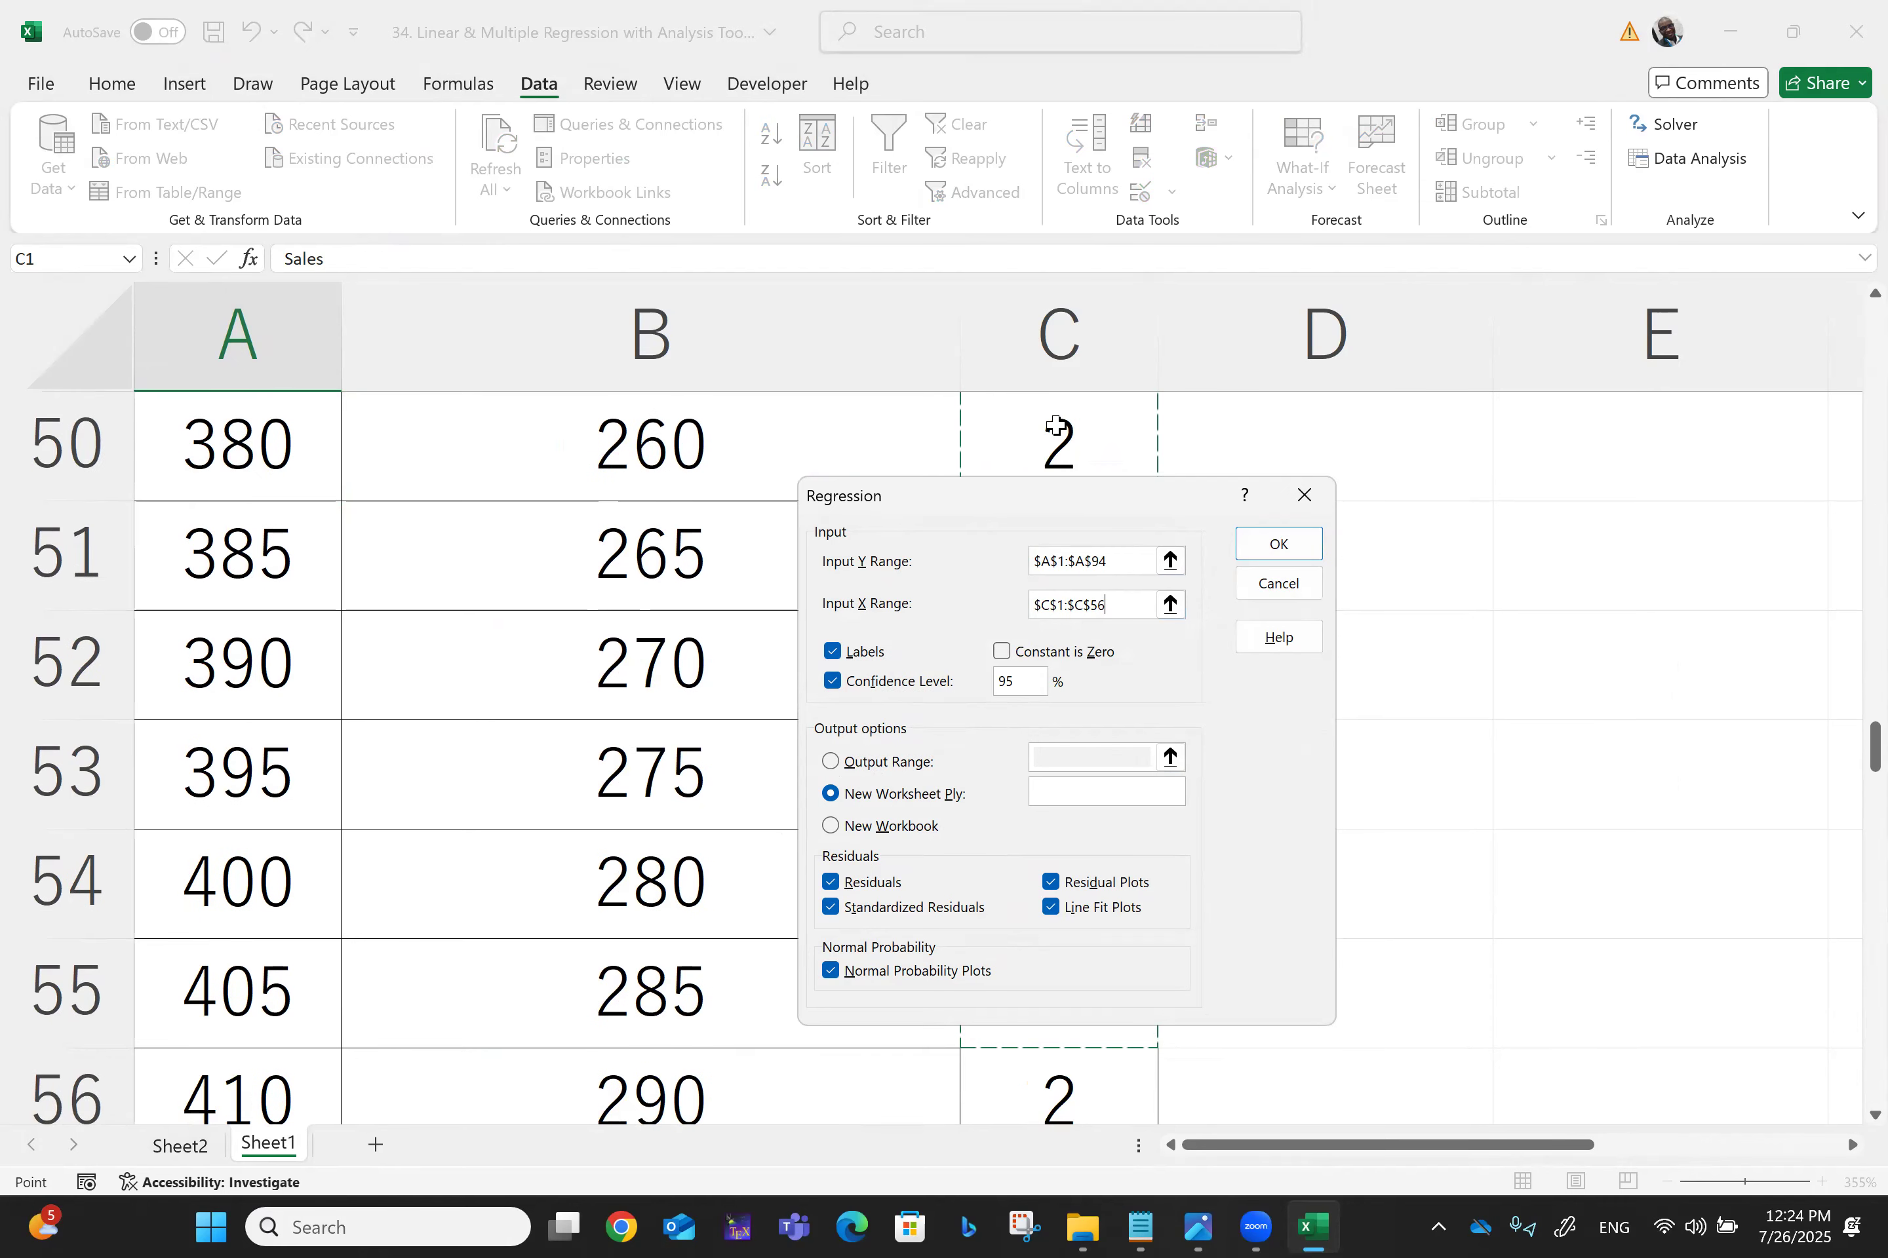
pyautogui.hotkey('shift', 'Down')
pyautogui.hotkey('shift', 'Down')
pyautogui.hotkey('shift', 'Down')
pyautogui.hotkey('shift', 'Down')
pyautogui.hotkey('shift', 'Down')
pyautogui.hotkey('shift', 'Down')
pyautogui.hotkey('shift', 'Down')
pyautogui.hotkey('shift', 'Down')
pyautogui.hotkey('shift', 'Down')
pyautogui.hotkey('shift', 'Down')
pyautogui.hotkey('shift', 'Down')
pyautogui.hotkey('shift', 'Down')
pyautogui.hotkey('shift', 'Down')
pyautogui.hotkey('shift', 'Down')
pyautogui.hotkey('shift', 'Down')
pyautogui.hotkey('shift', 'Down')
pyautogui.hotkey('shift', 'Down')
pyautogui.hotkey('shift', 'Down')
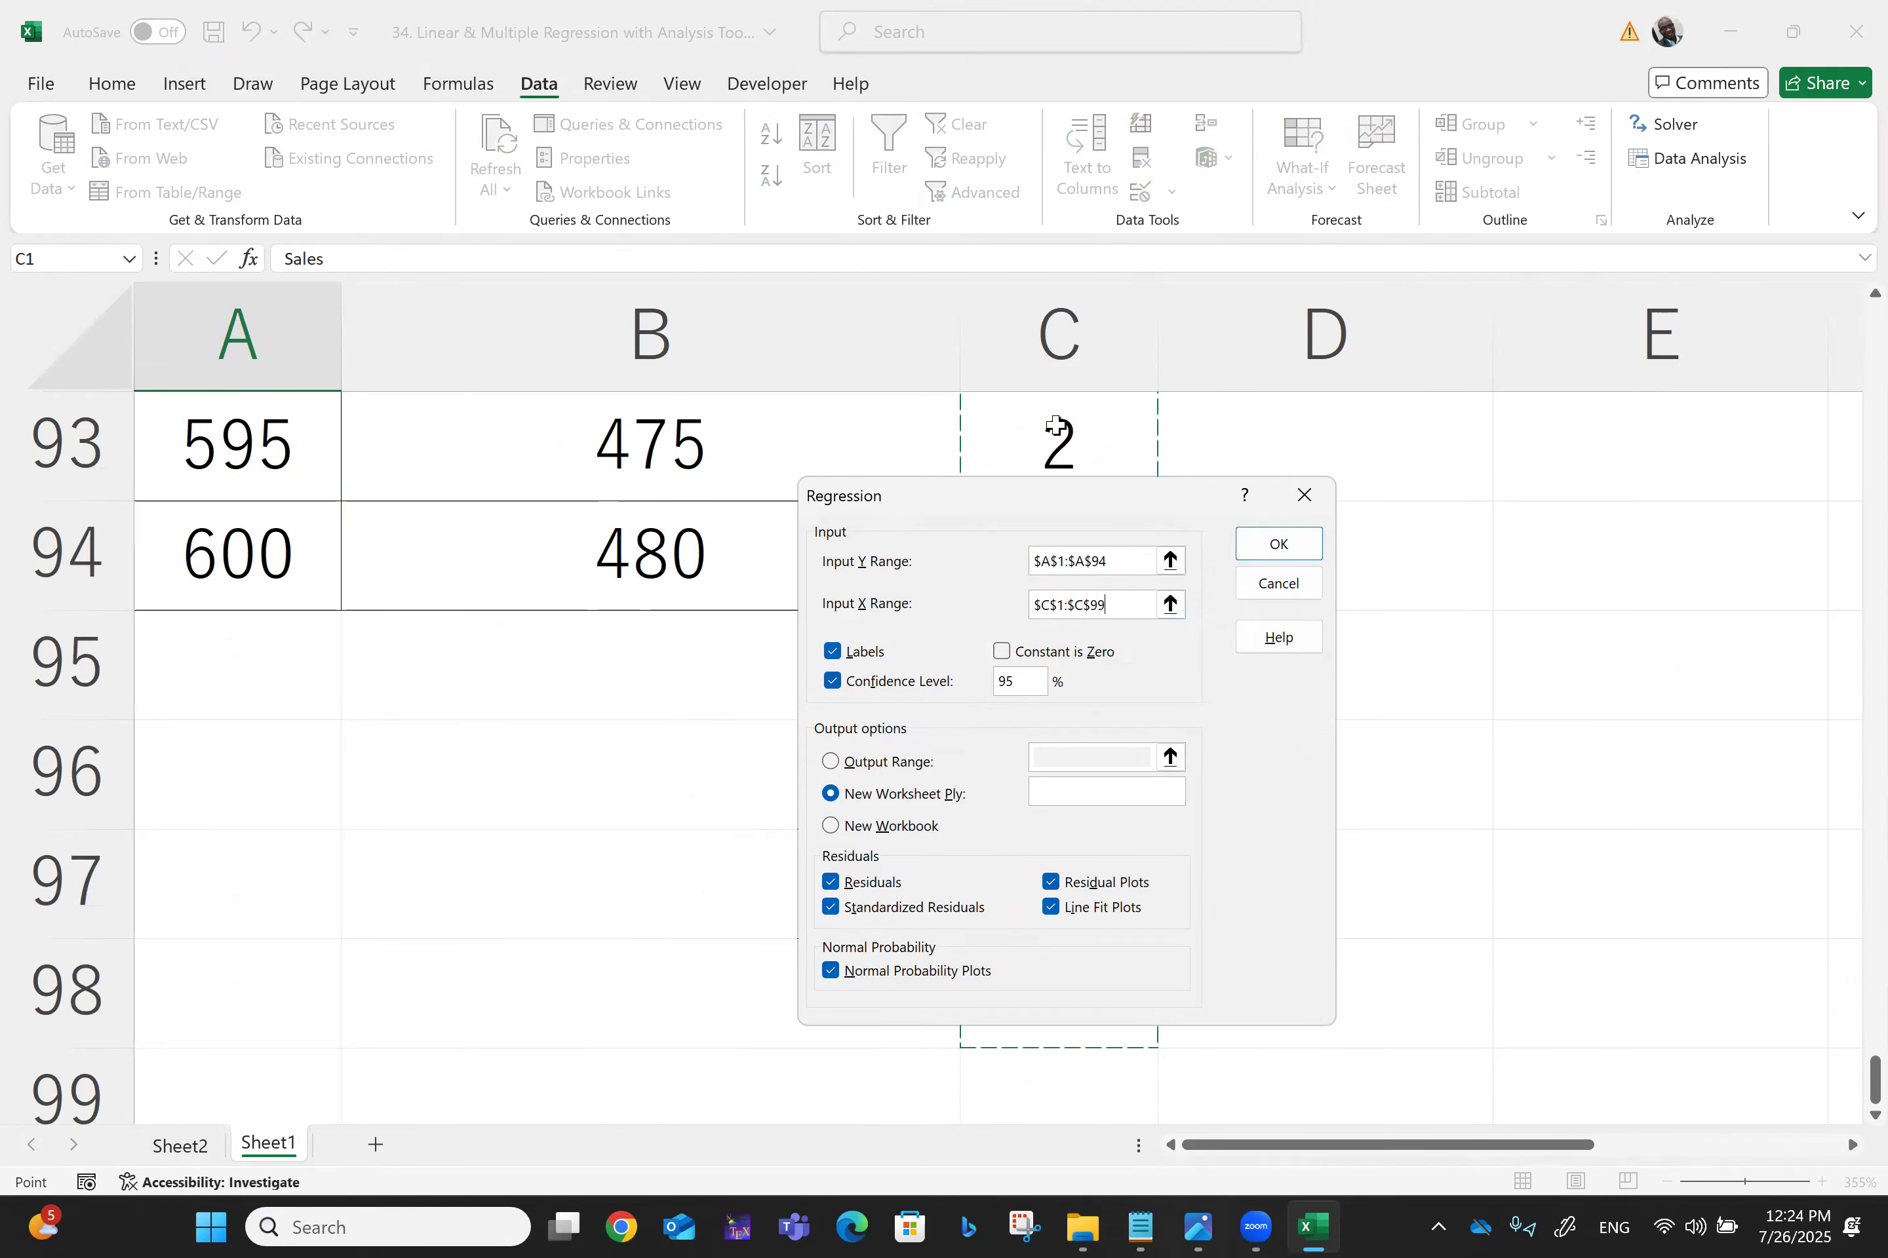
pyautogui.hotkey('shift', 'Up')
pyautogui.hotkey('shift', 'Up')
pyautogui.hotkey('shift', 'Up')
pyautogui.hotkey('shift', 'Up')
pyautogui.hotkey('shift', 'Up')
pyautogui.hotkey('shift', 'Up')
pyautogui.hotkey('shift', 'Up')
pyautogui.hotkey('shift', 'Up')
pyautogui.hotkey('shift', 'Up')
pyautogui.hotkey('shift', 'Up')
pyautogui.hotkey('shift', 'Up')
pyautogui.hotkey('shift', 'Up')
pyautogui.hotkey('shift', 'Up')
pyautogui.hotkey('shift', 'Up')
pyautogui.hotkey('shift', 'Up')
pyautogui.hotkey('shift', 'Up')
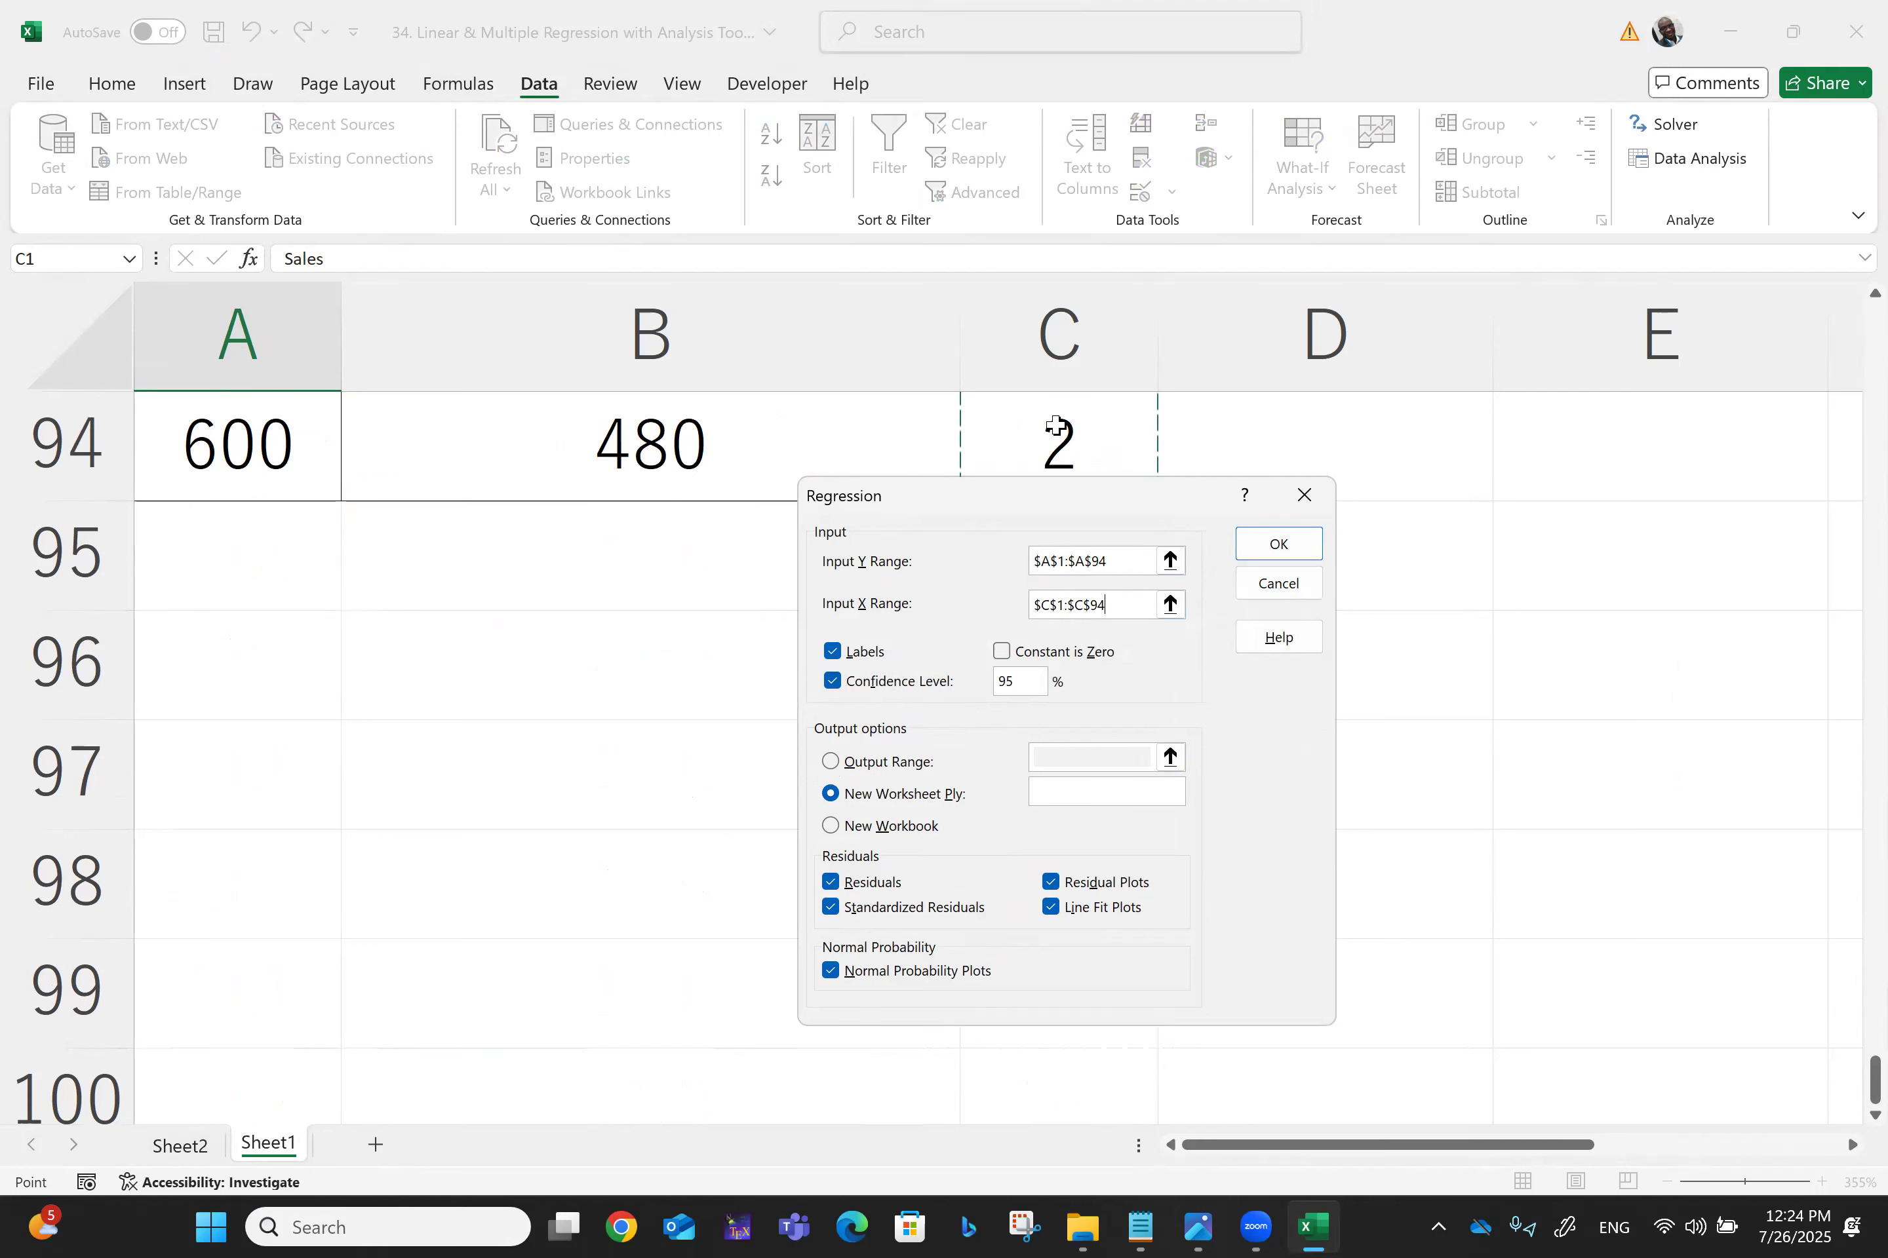
pyautogui.hotkey('shift', 'Down')
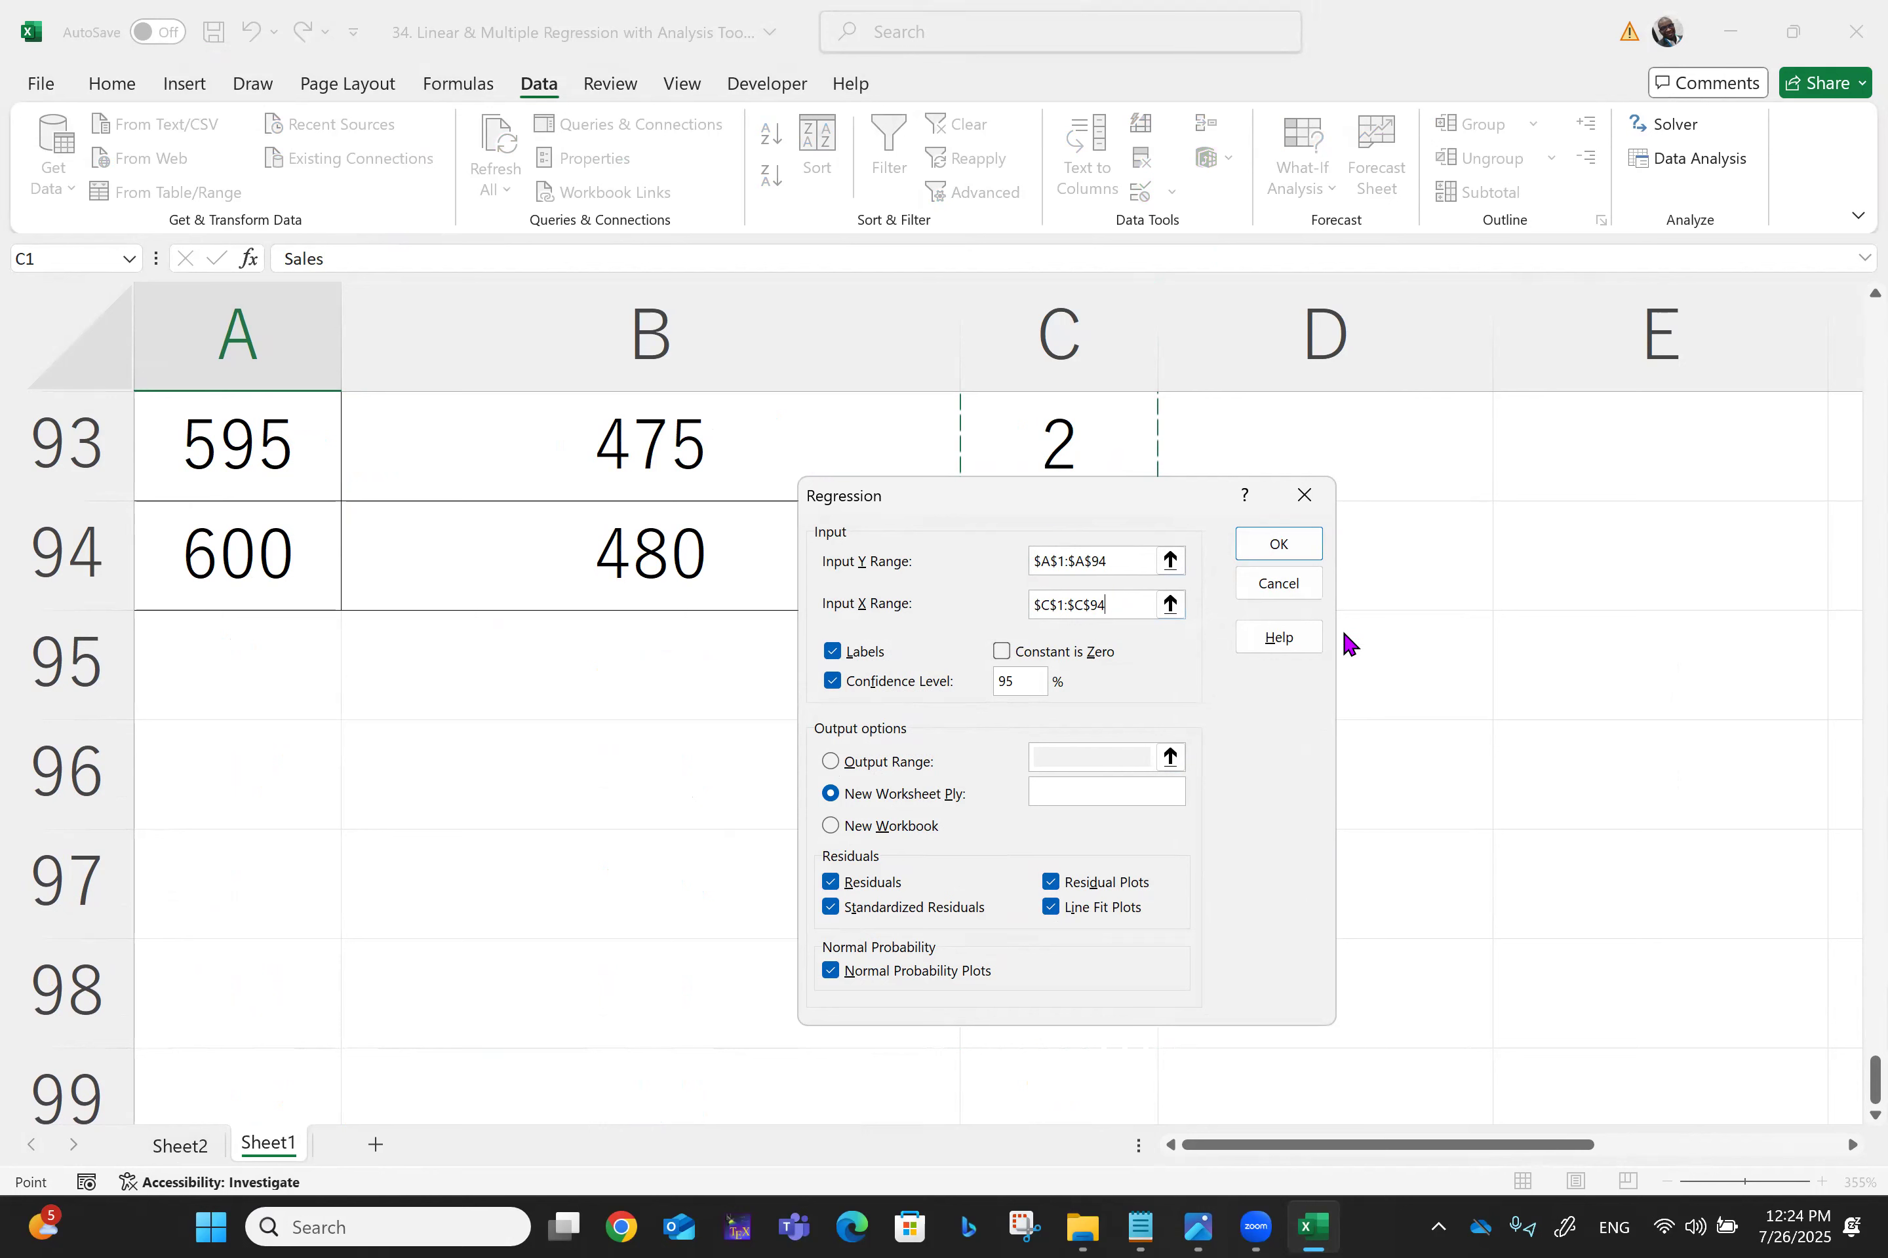
pyautogui.click(1286, 546)
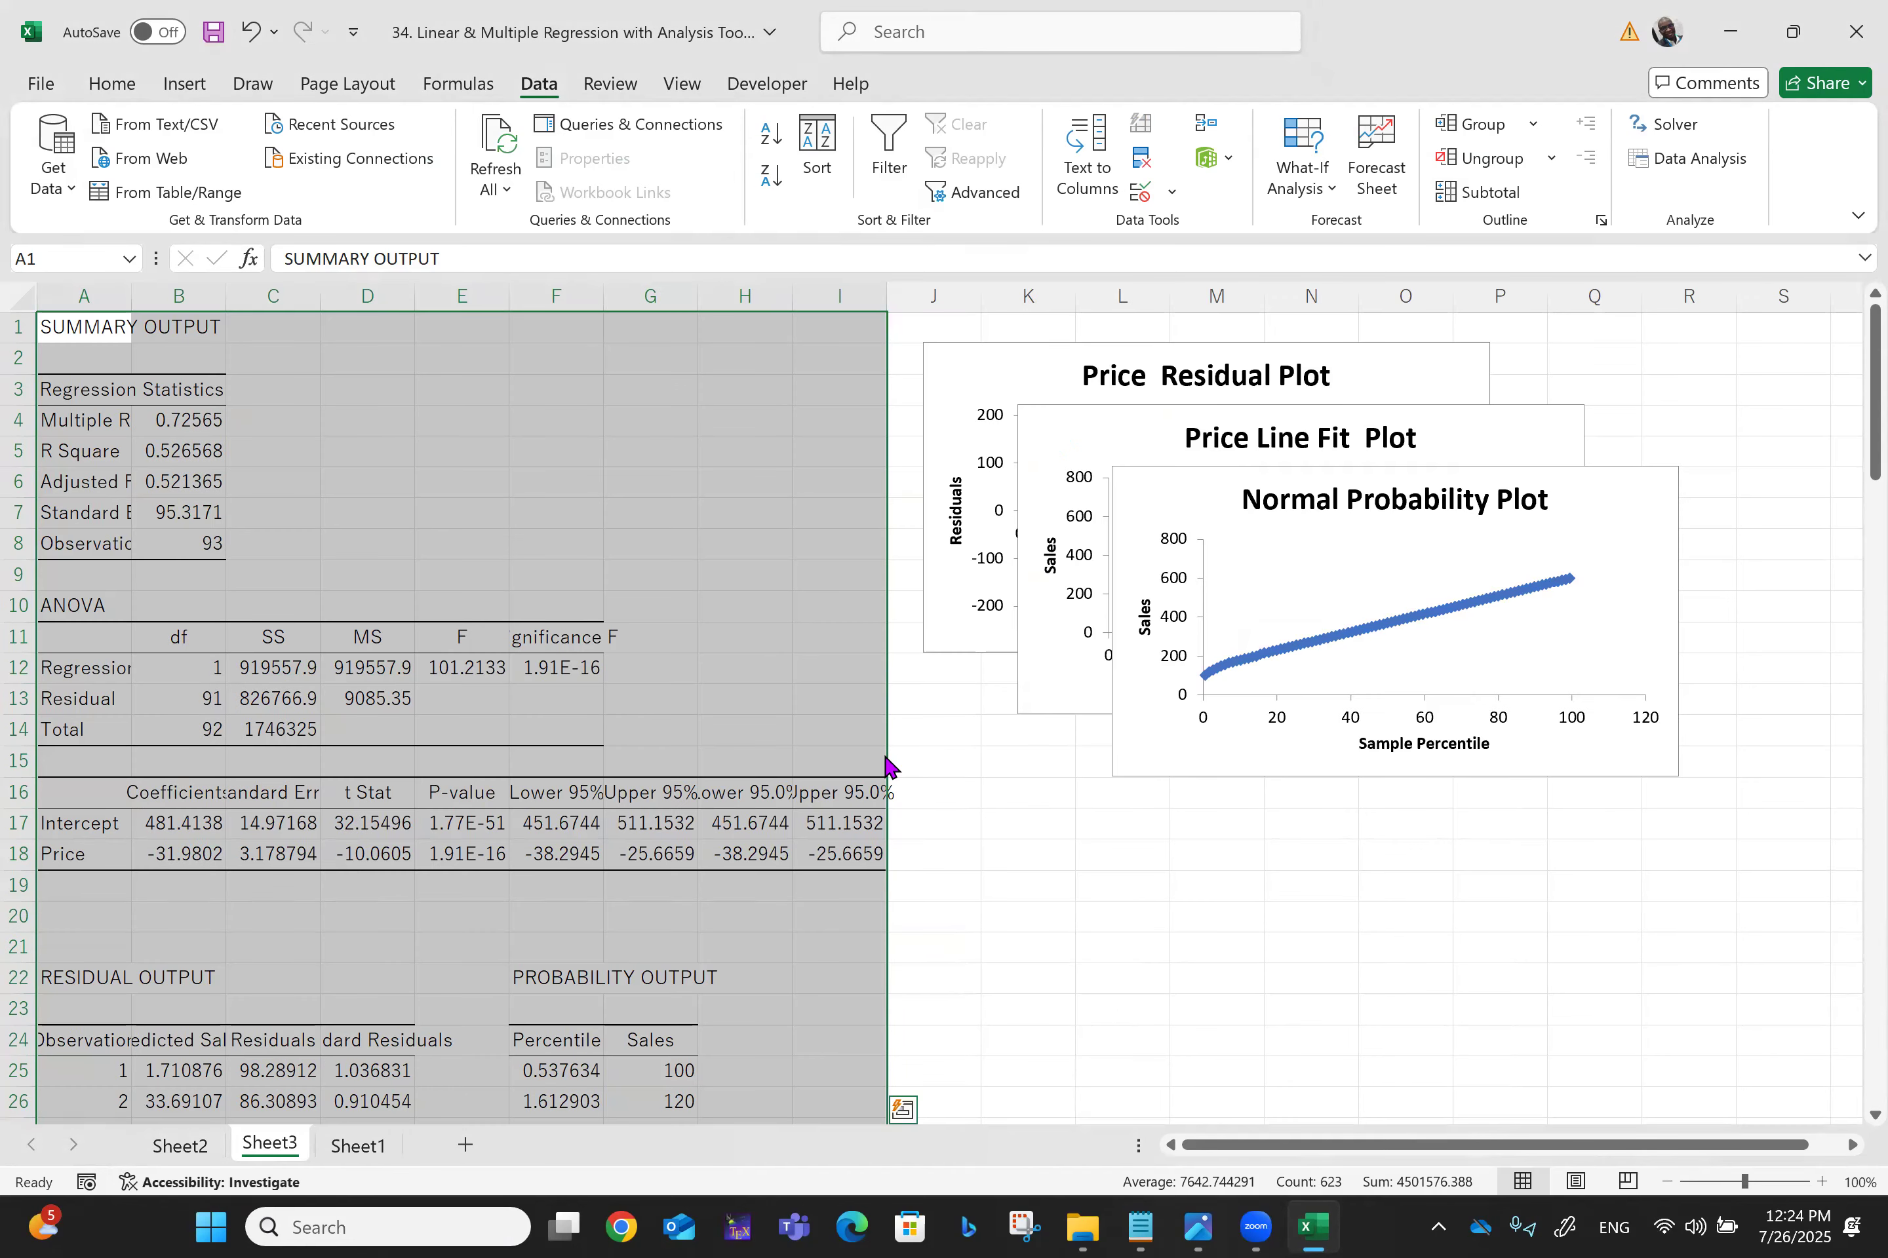
# Step: Autofit the widths of columns A to I on the new regression output sheet
pyautogui.doubleClick(131, 296)
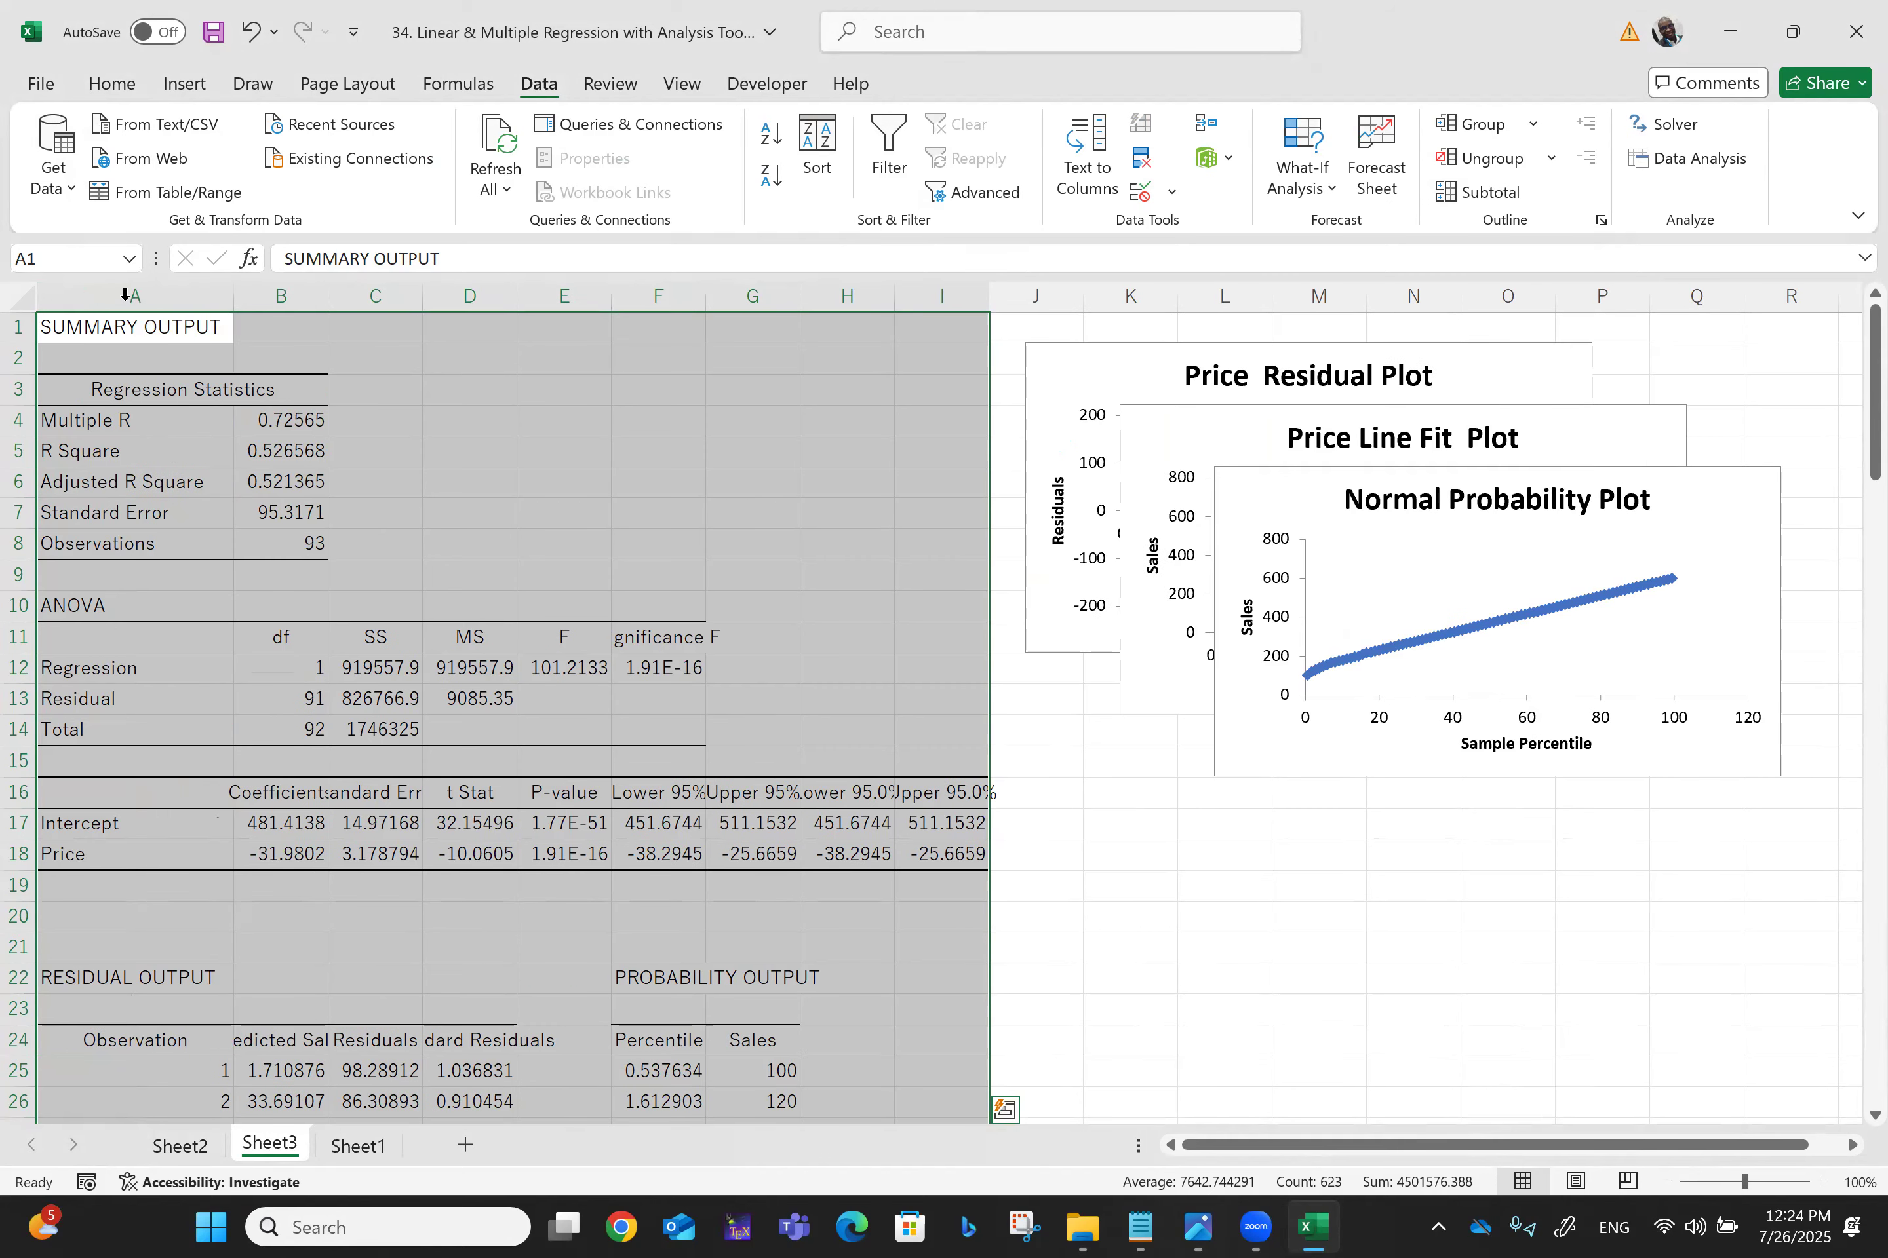
pyautogui.doubleClick(329, 294)
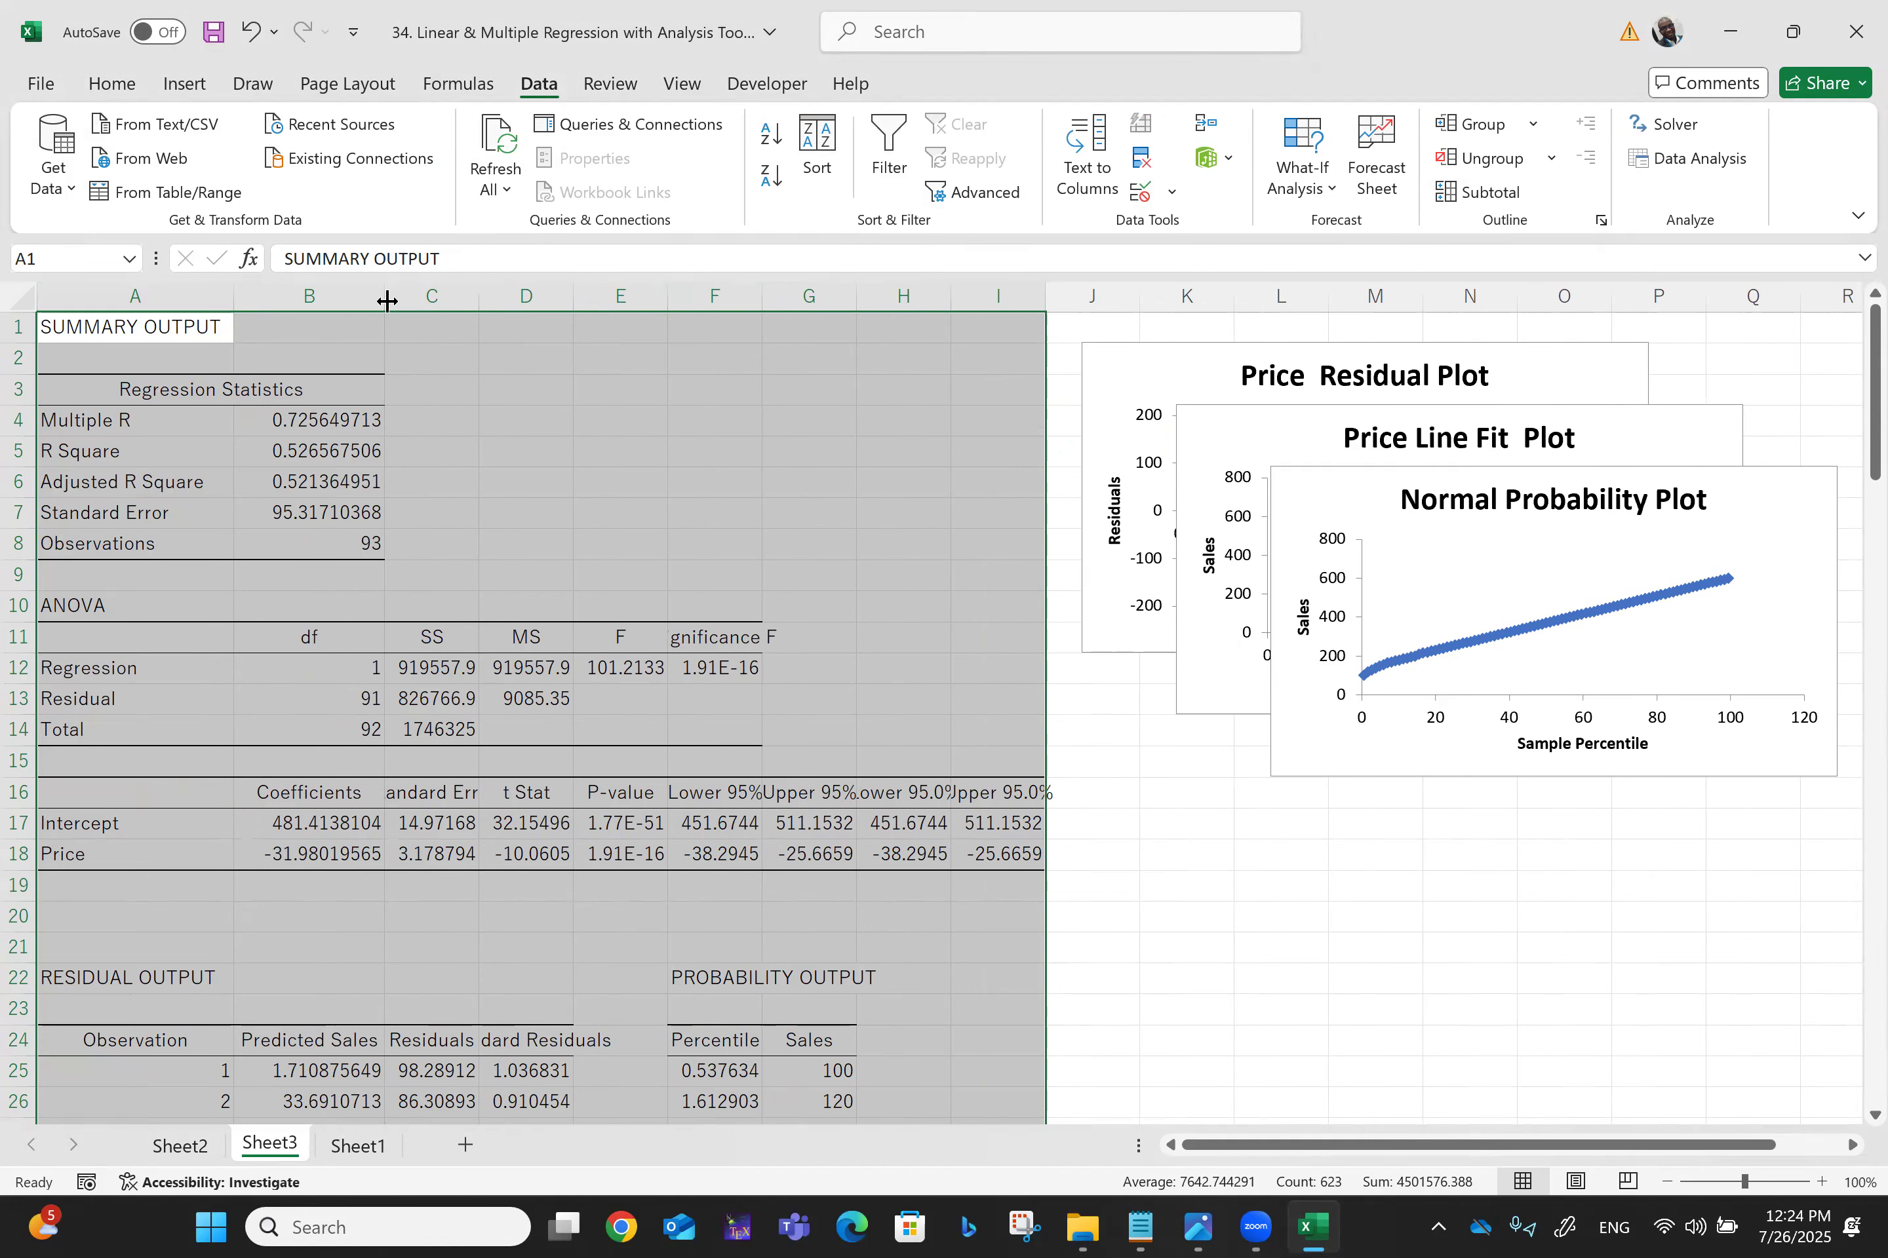
pyautogui.doubleClick(479, 294)
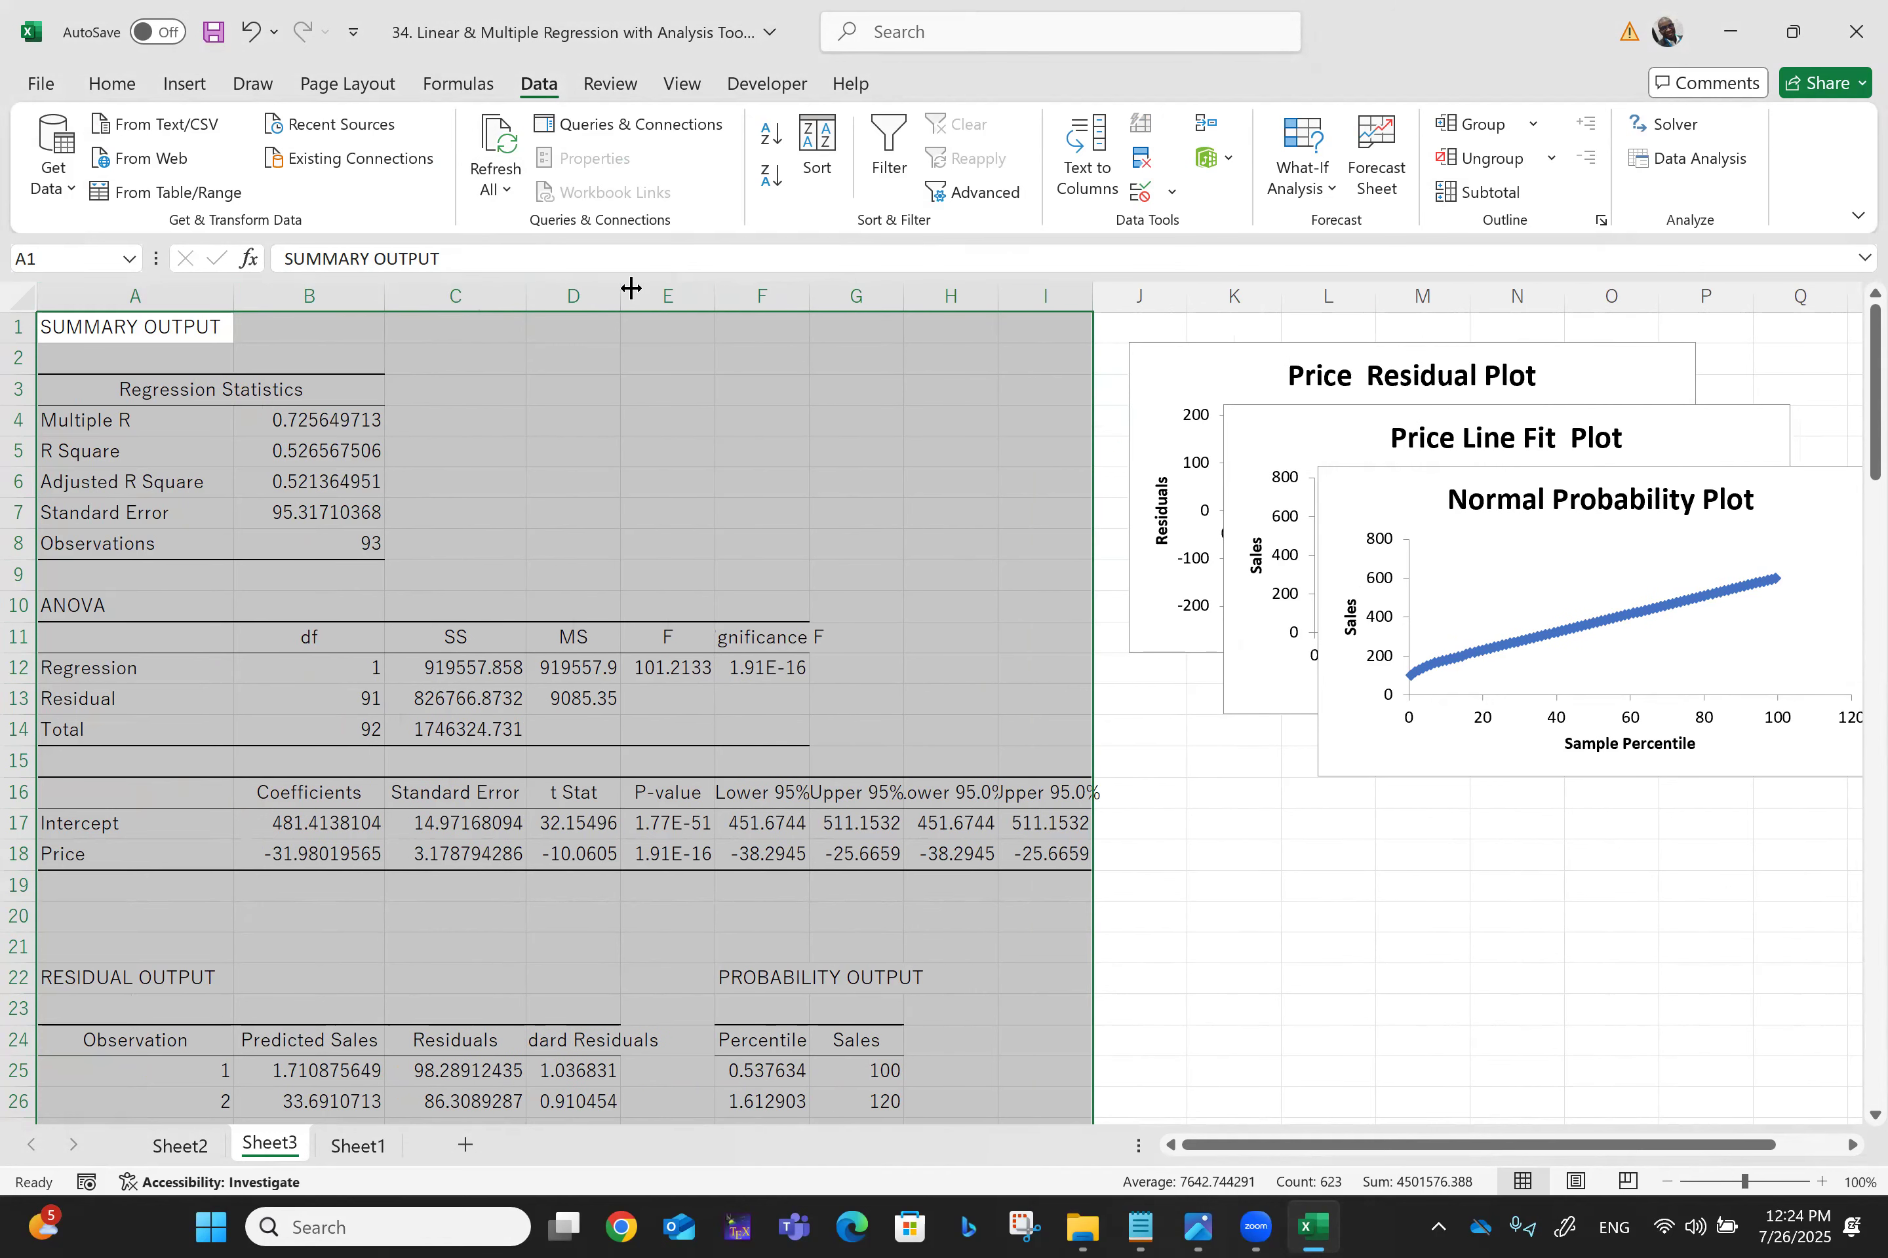
pyautogui.doubleClick(622, 294)
pyautogui.doubleClick(801, 290)
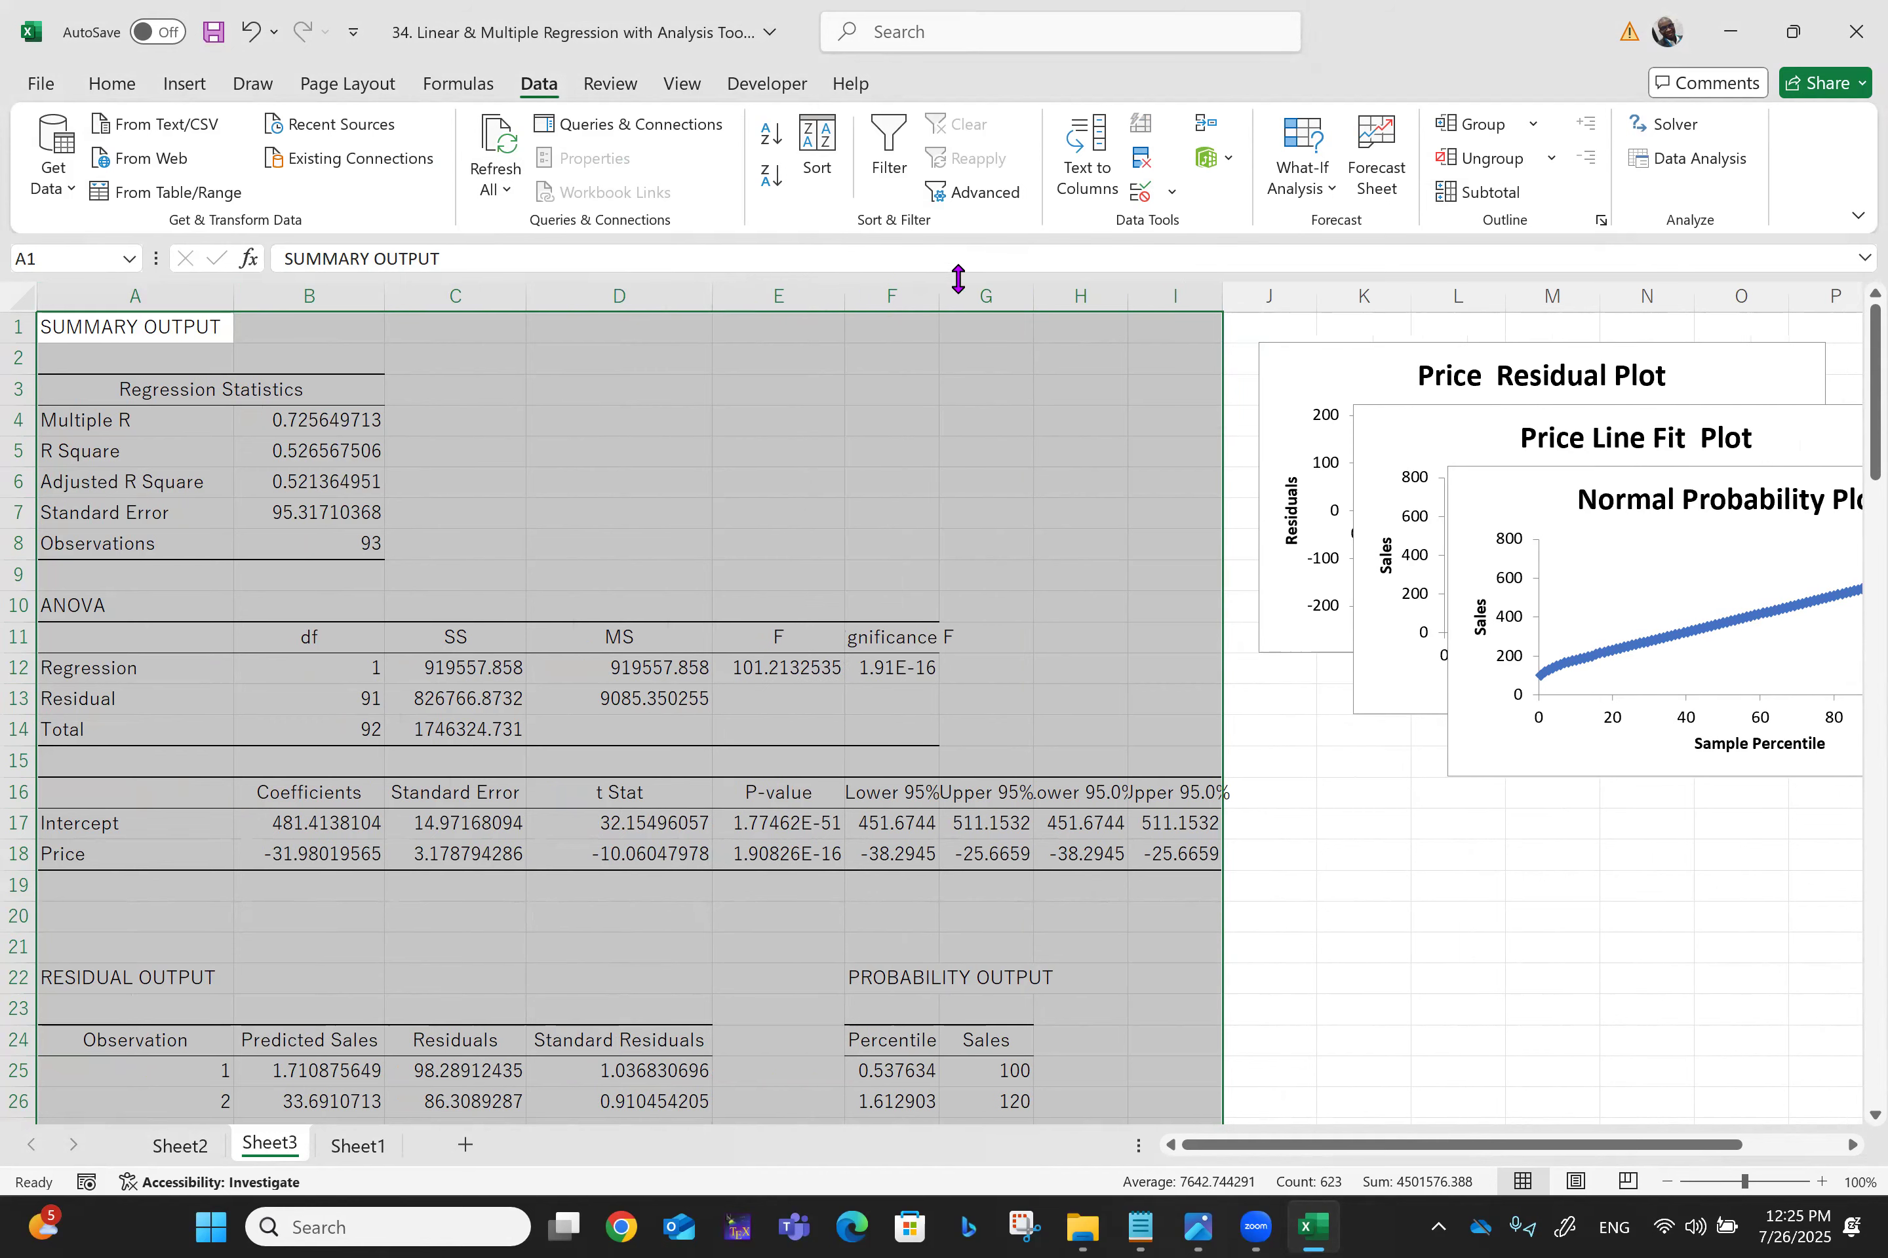
pyautogui.doubleClick(938, 278)
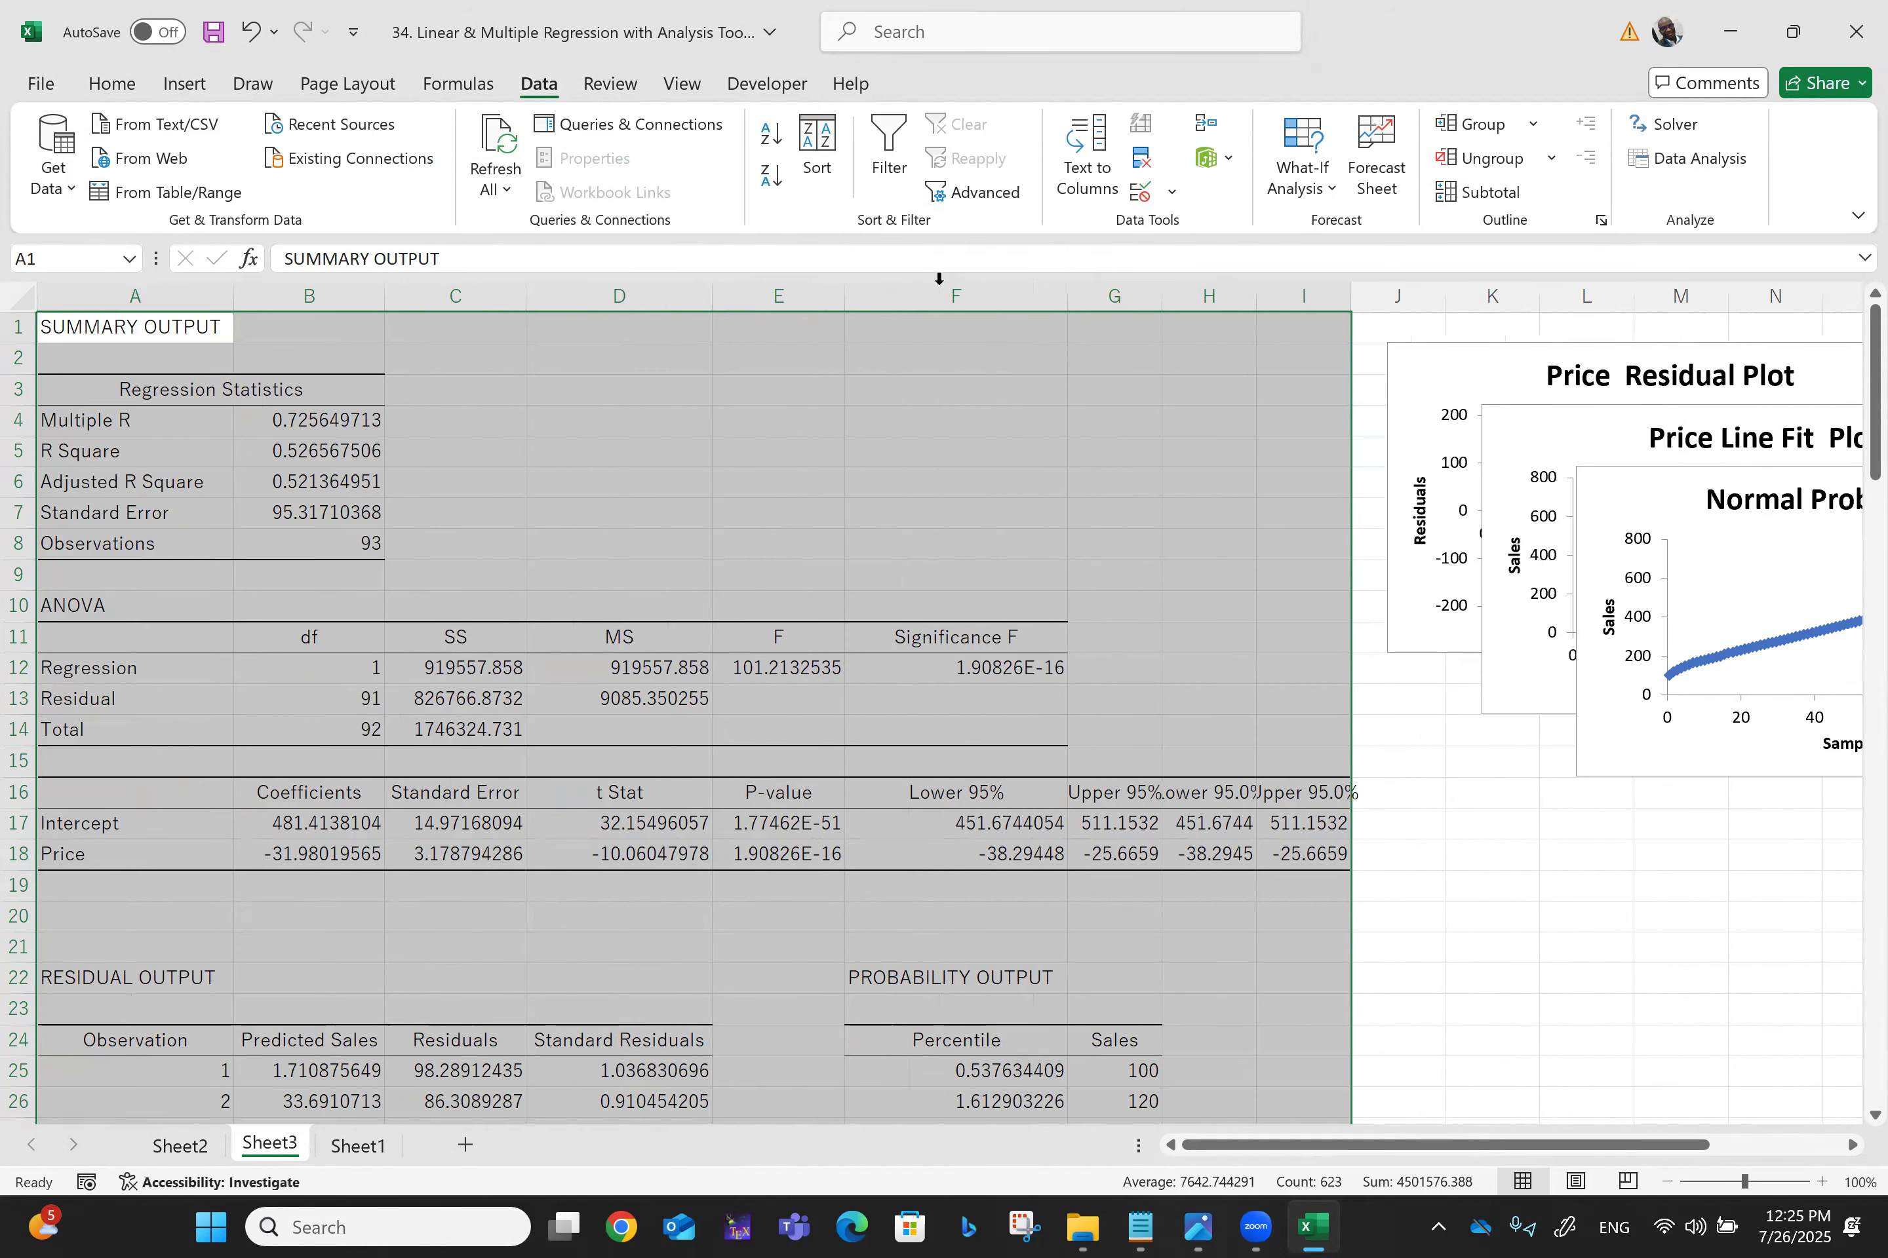
pyautogui.doubleClick(1160, 293)
pyautogui.doubleClick(1289, 296)
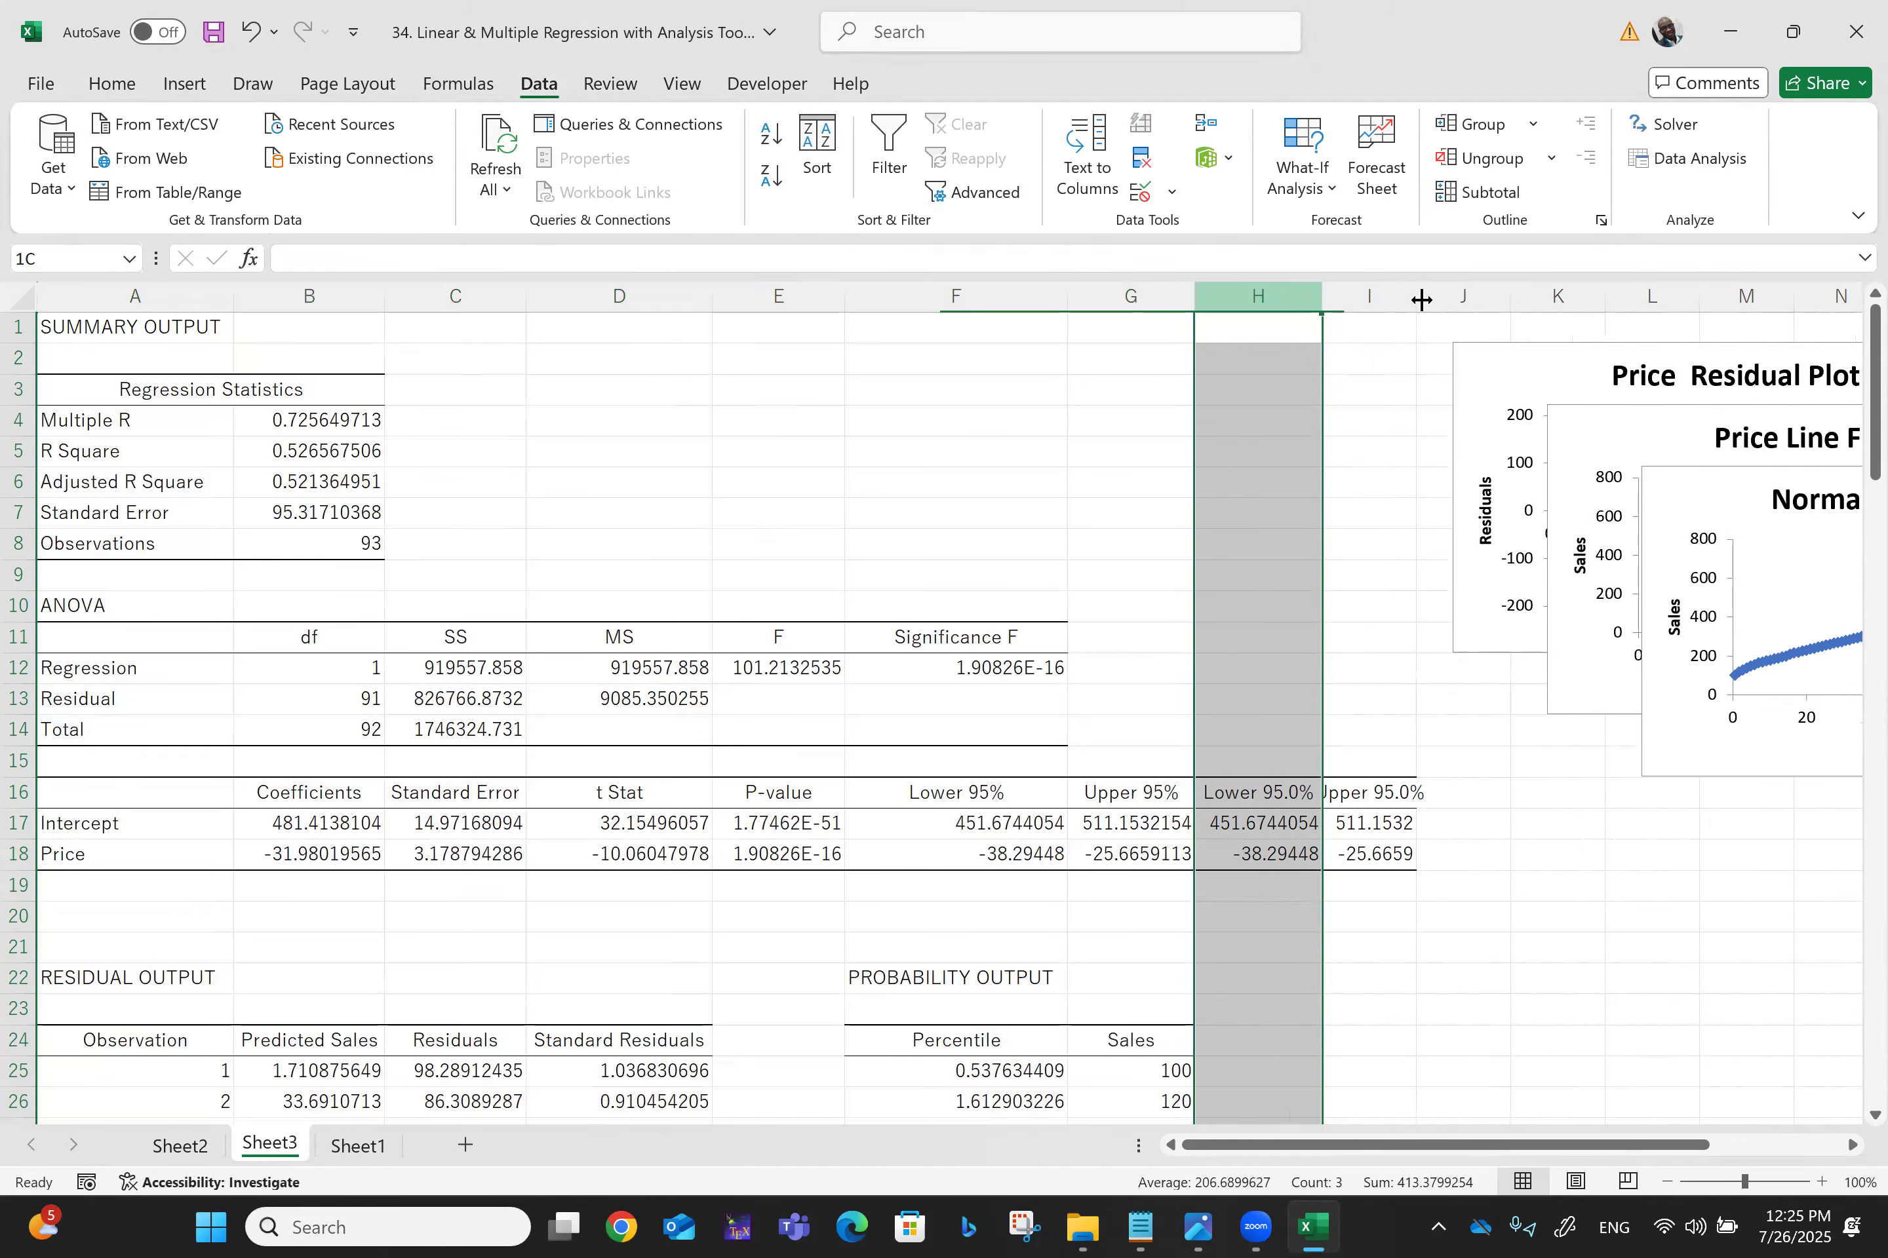
pyautogui.doubleClick(1417, 294)
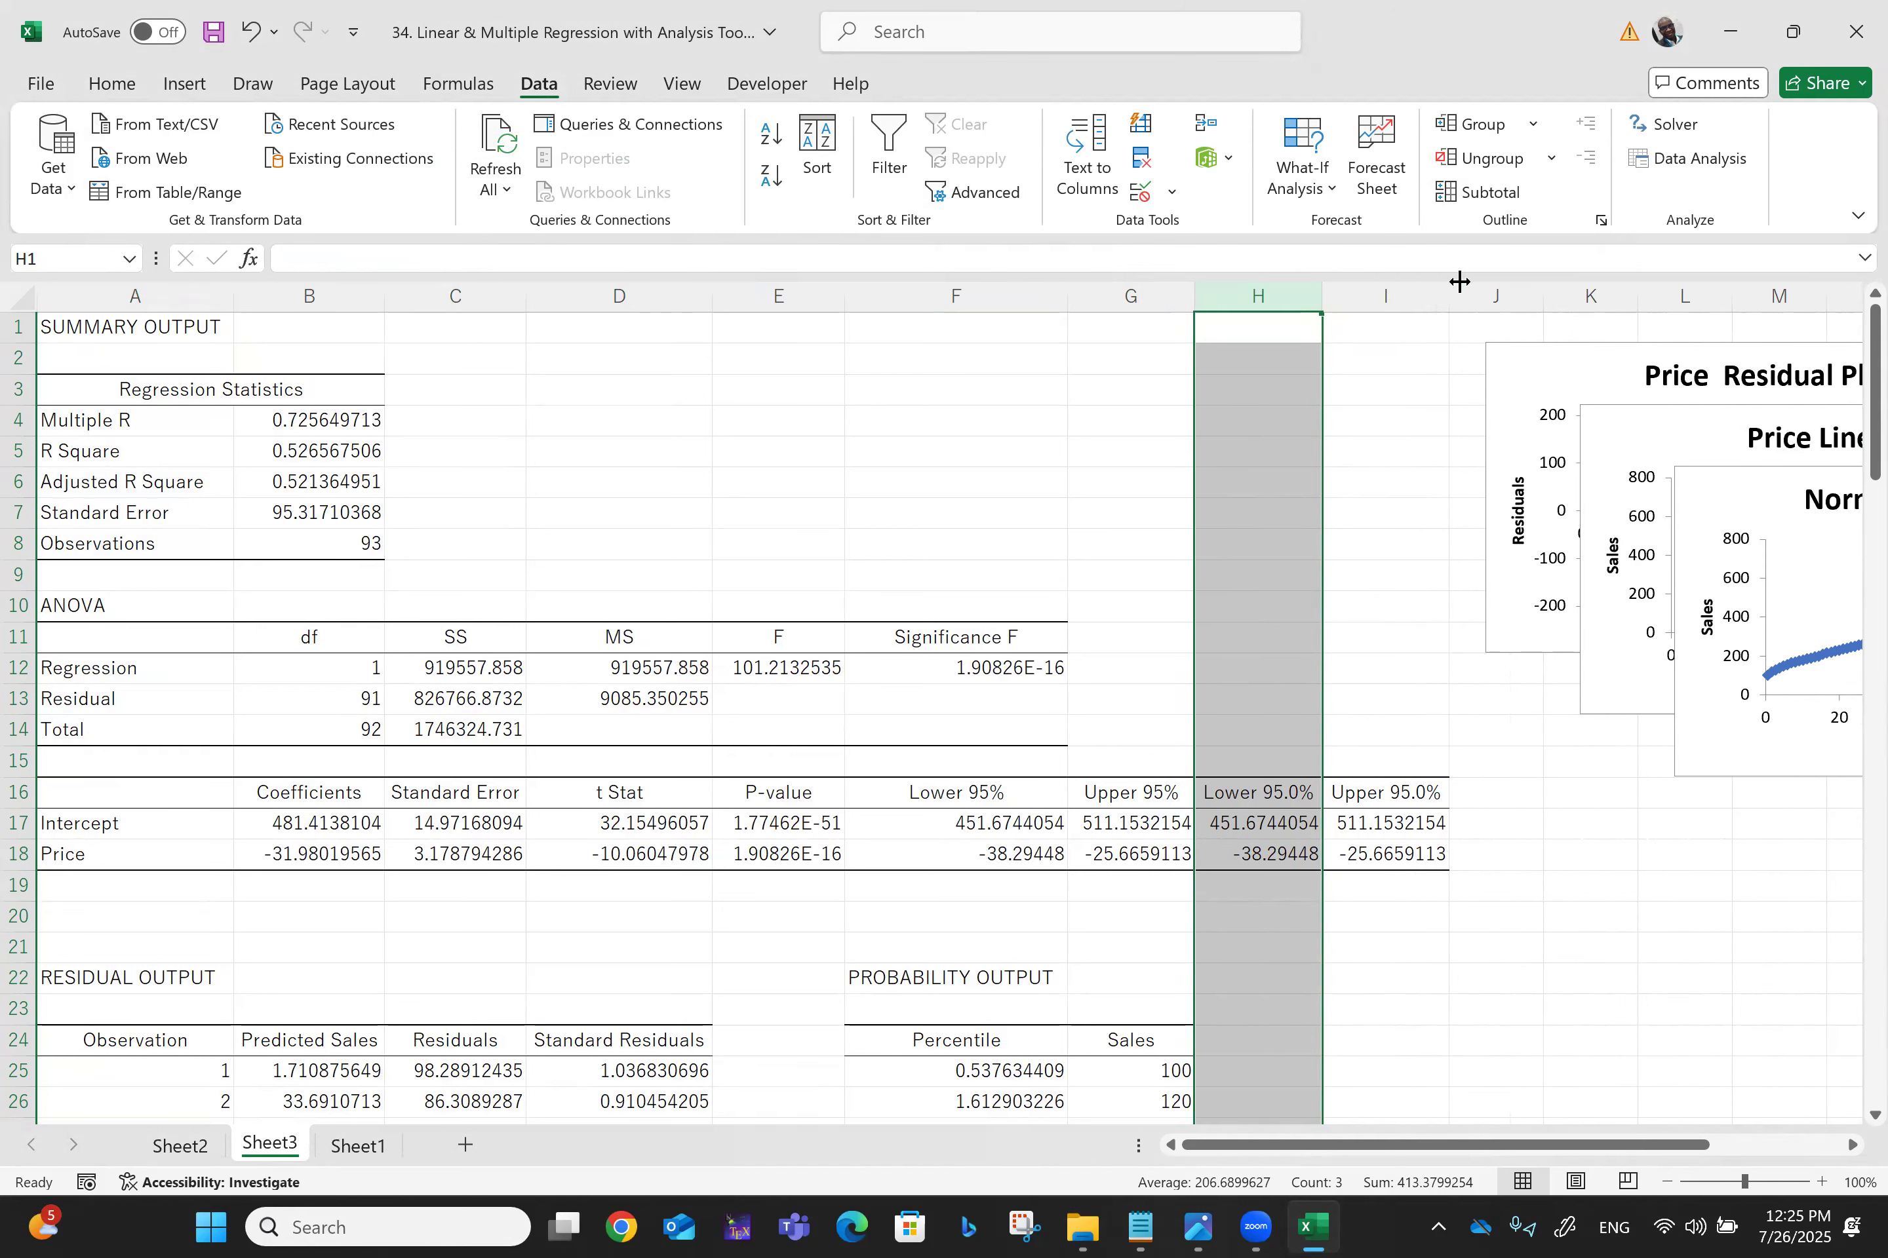
# Step: Examine the summary output for Price, including its coefficient, the regression statistics and the ANOVA table
pyautogui.click(781, 913)
pyautogui.press('Left')
pyautogui.press('Left')
pyautogui.press('Left')
pyautogui.press('Left')
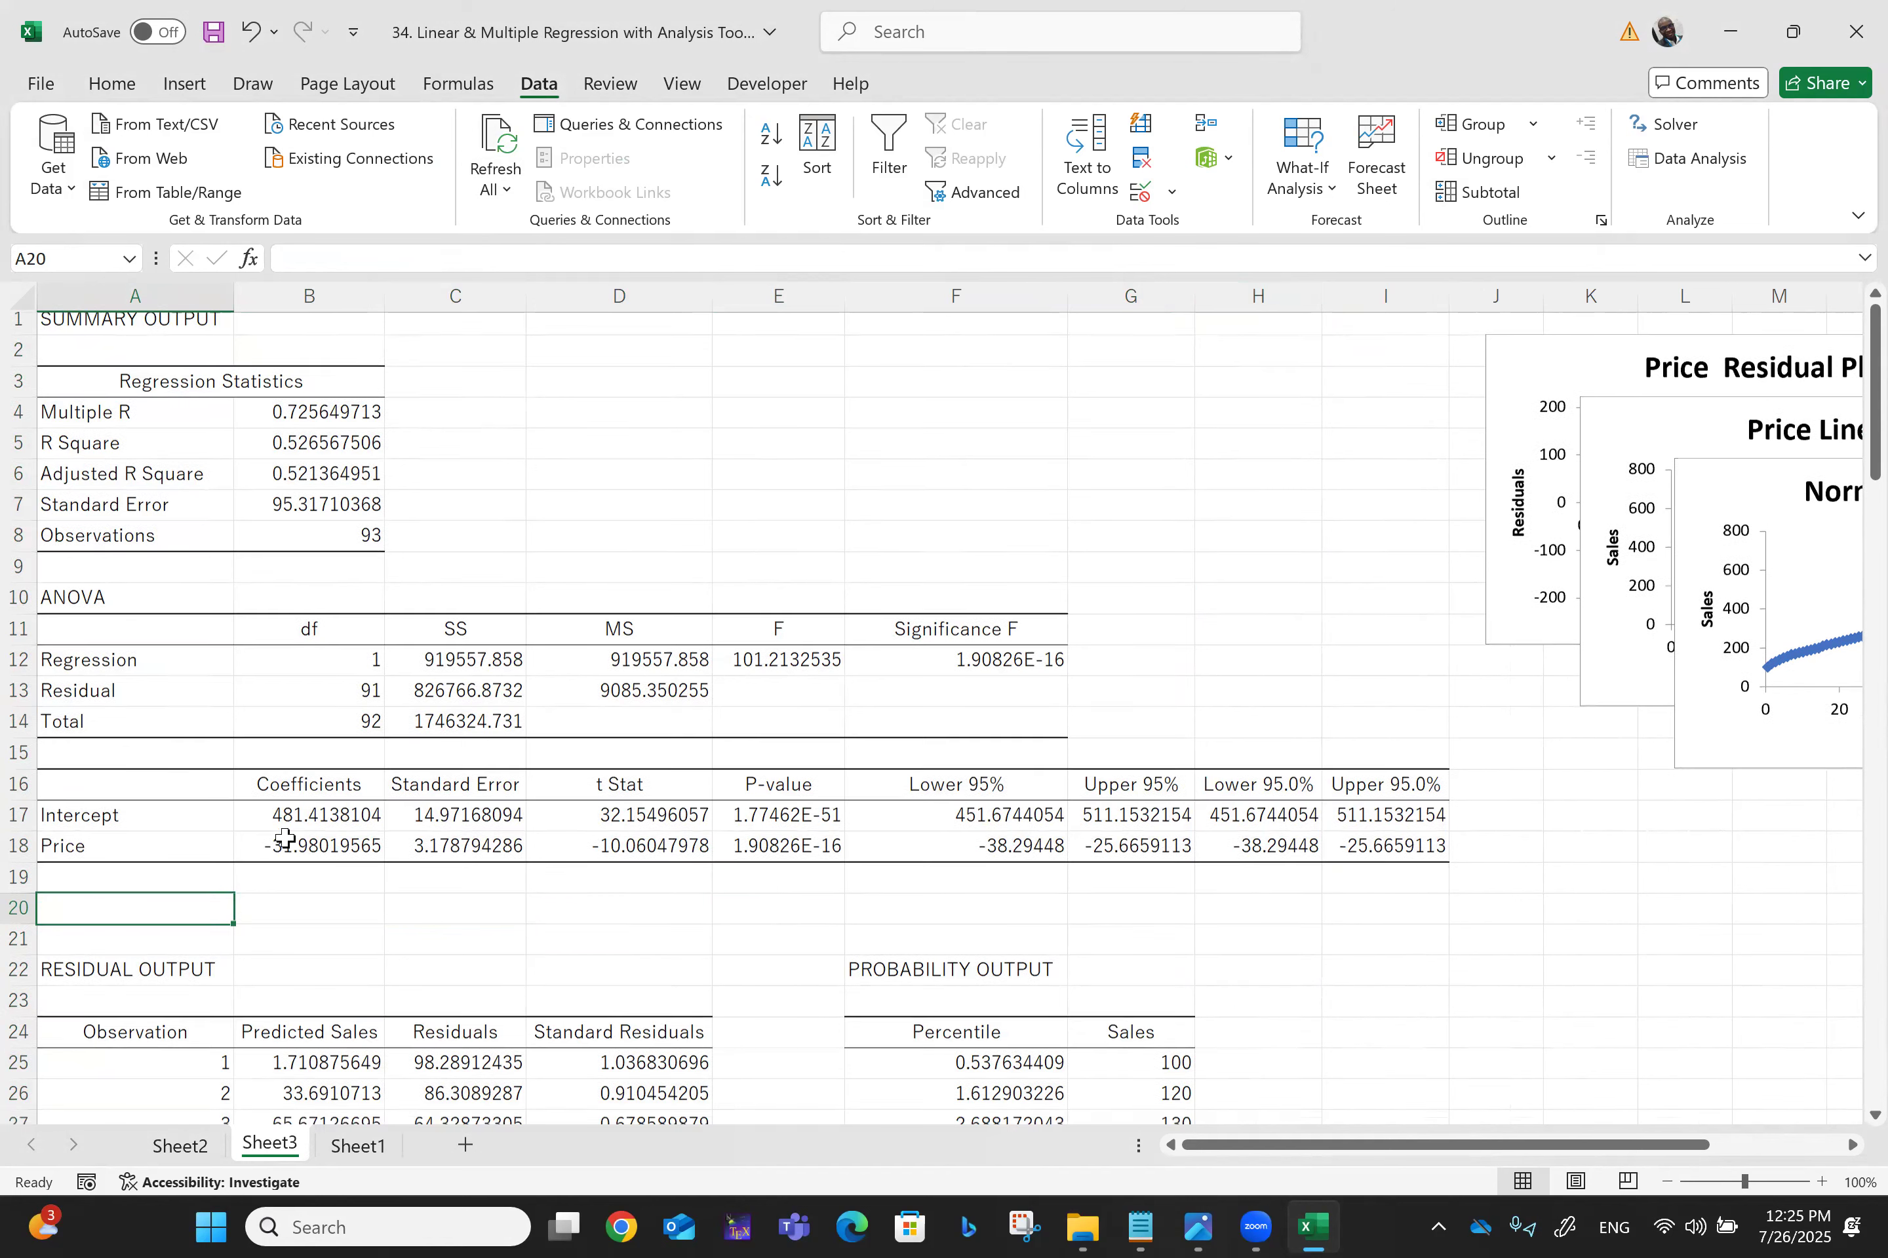
pyautogui.scroll(2, 284, 837)
pyautogui.scroll(1, 284, 837)
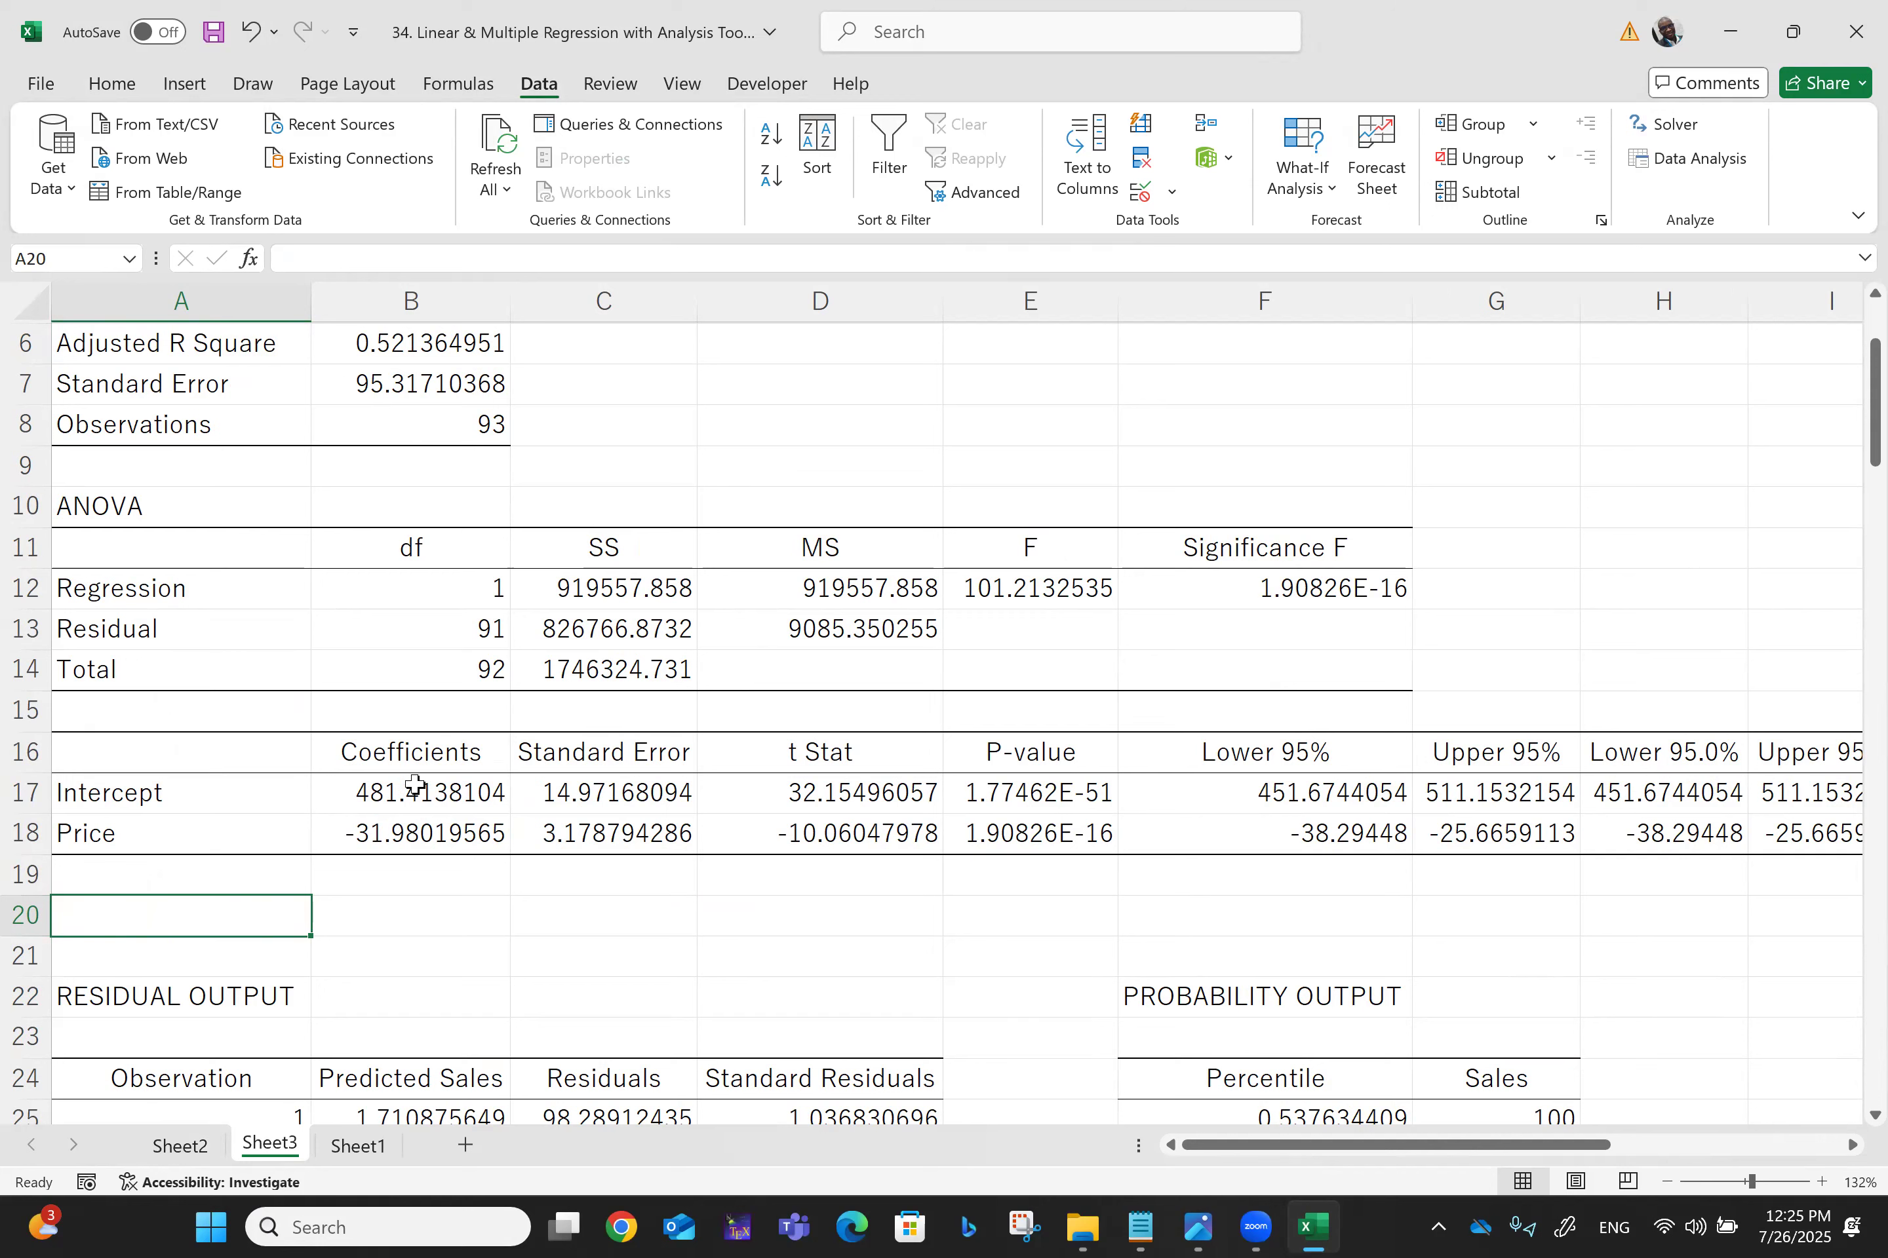
pyautogui.click(101, 836)
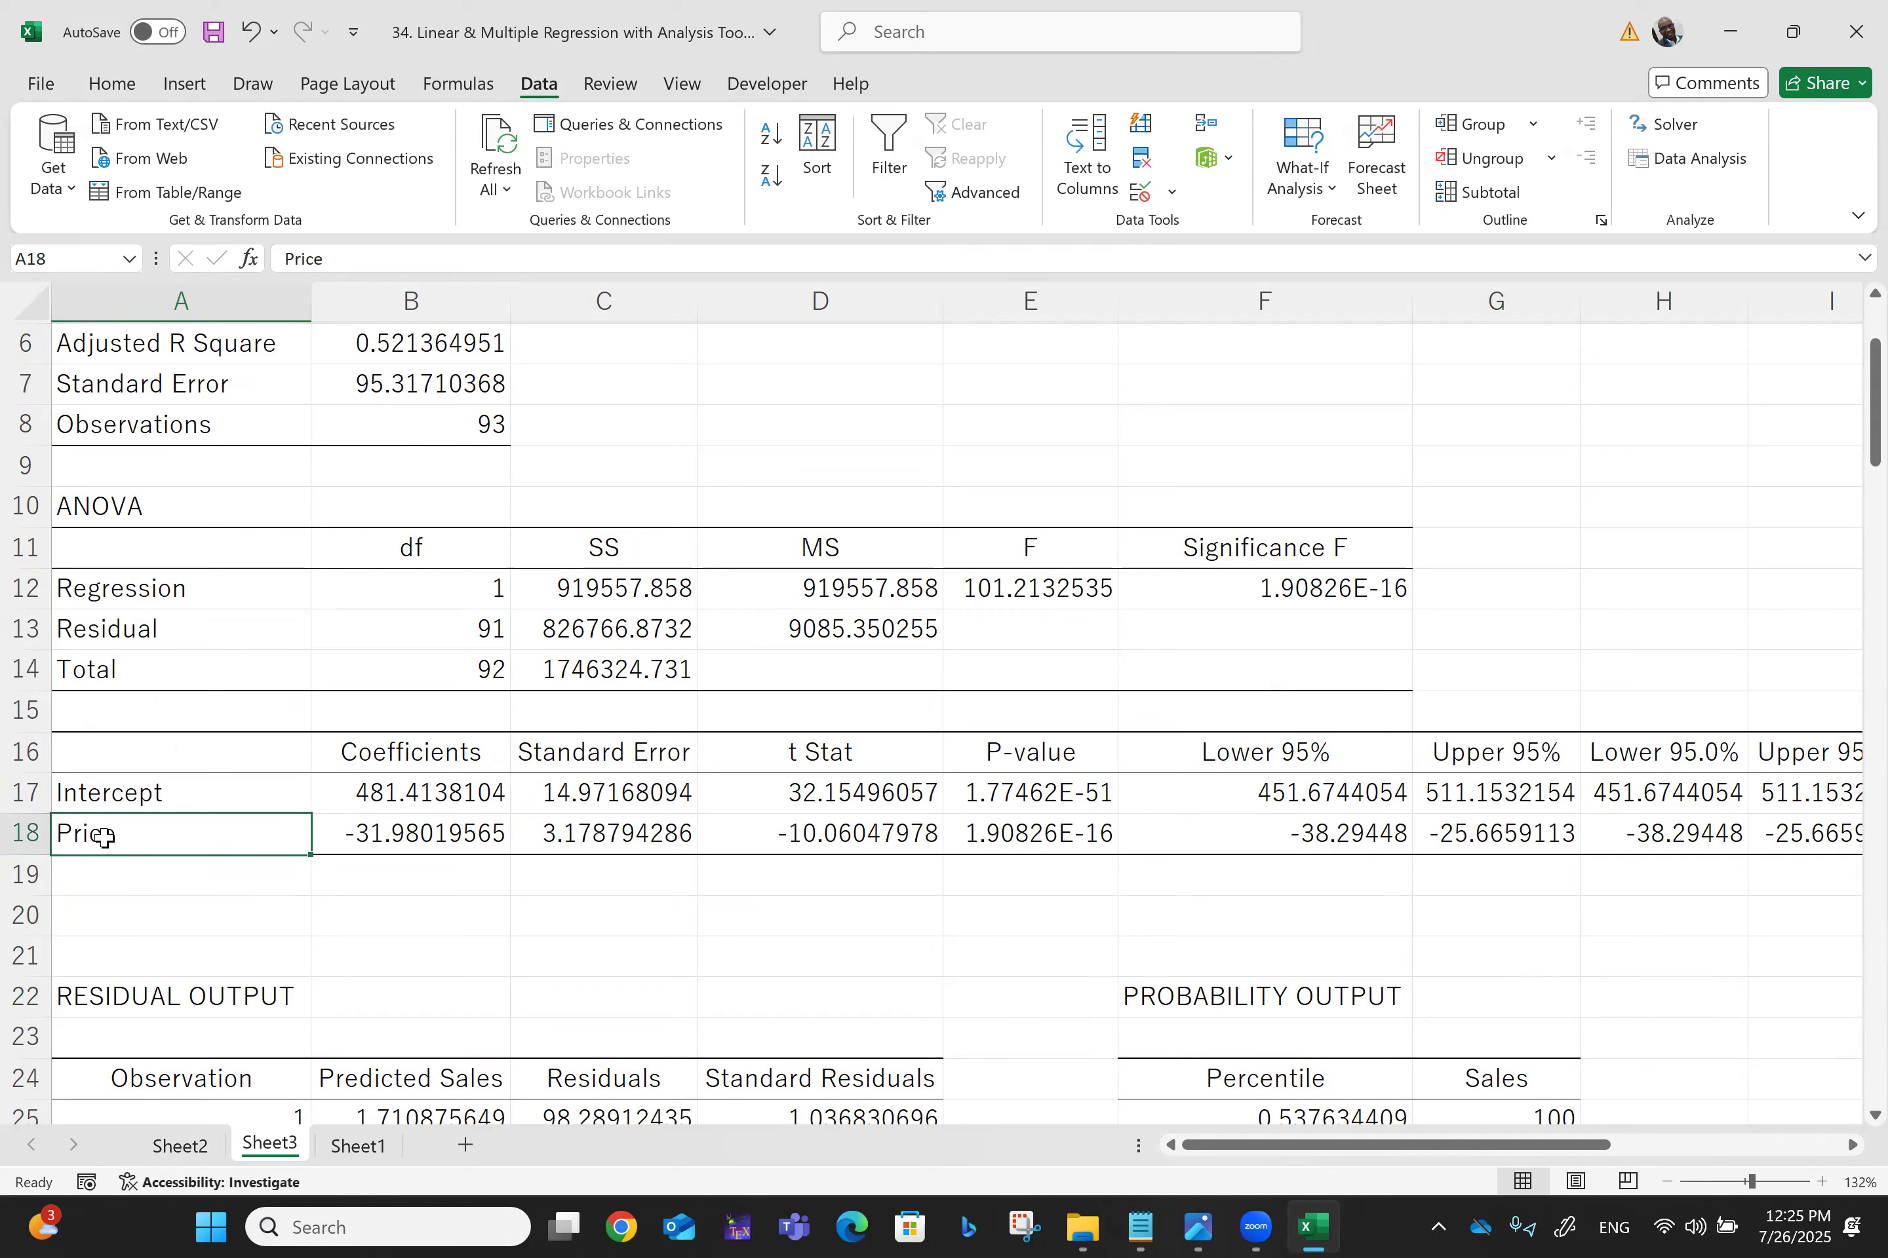
pyautogui.click(428, 847)
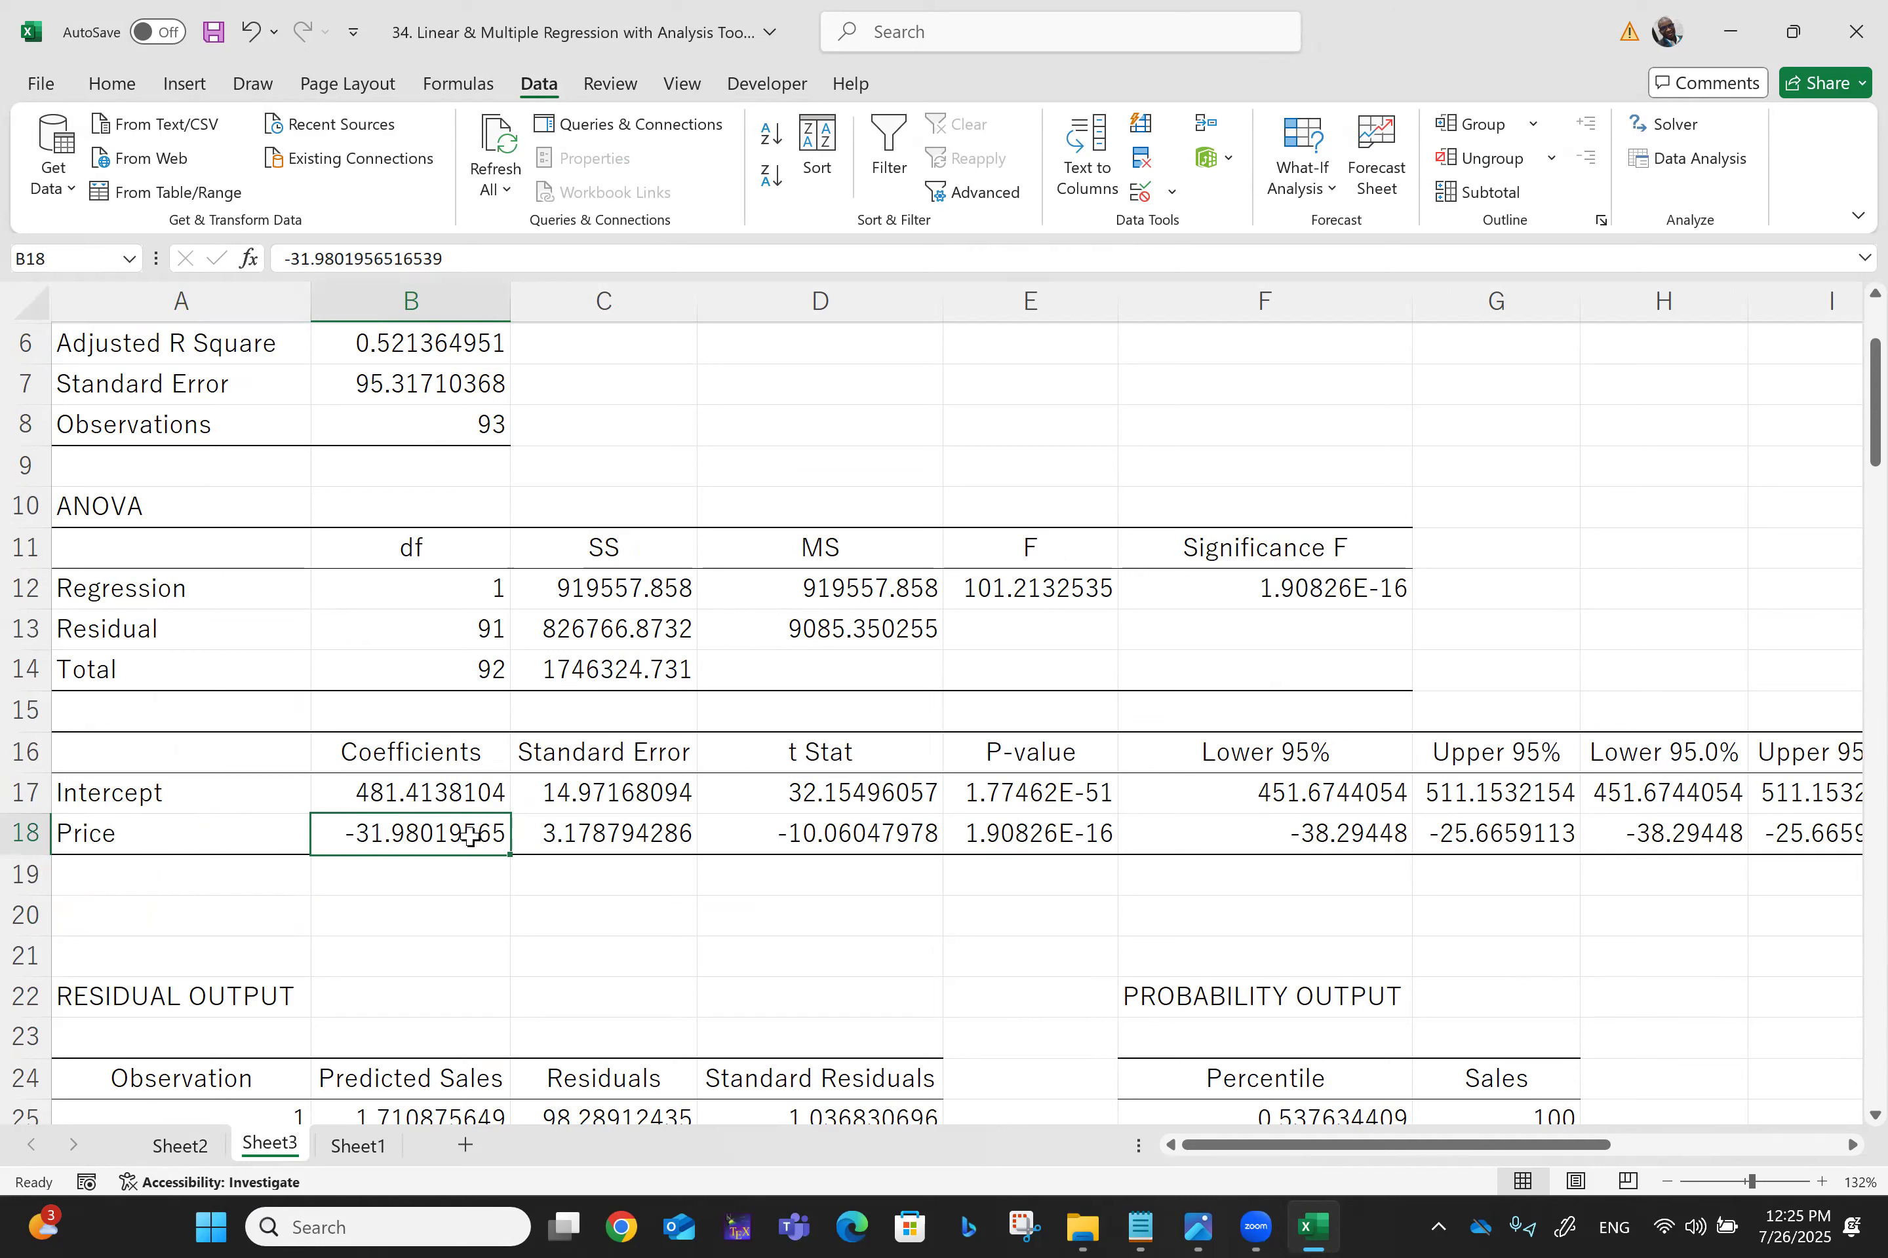
pyautogui.scroll(2, 471, 837)
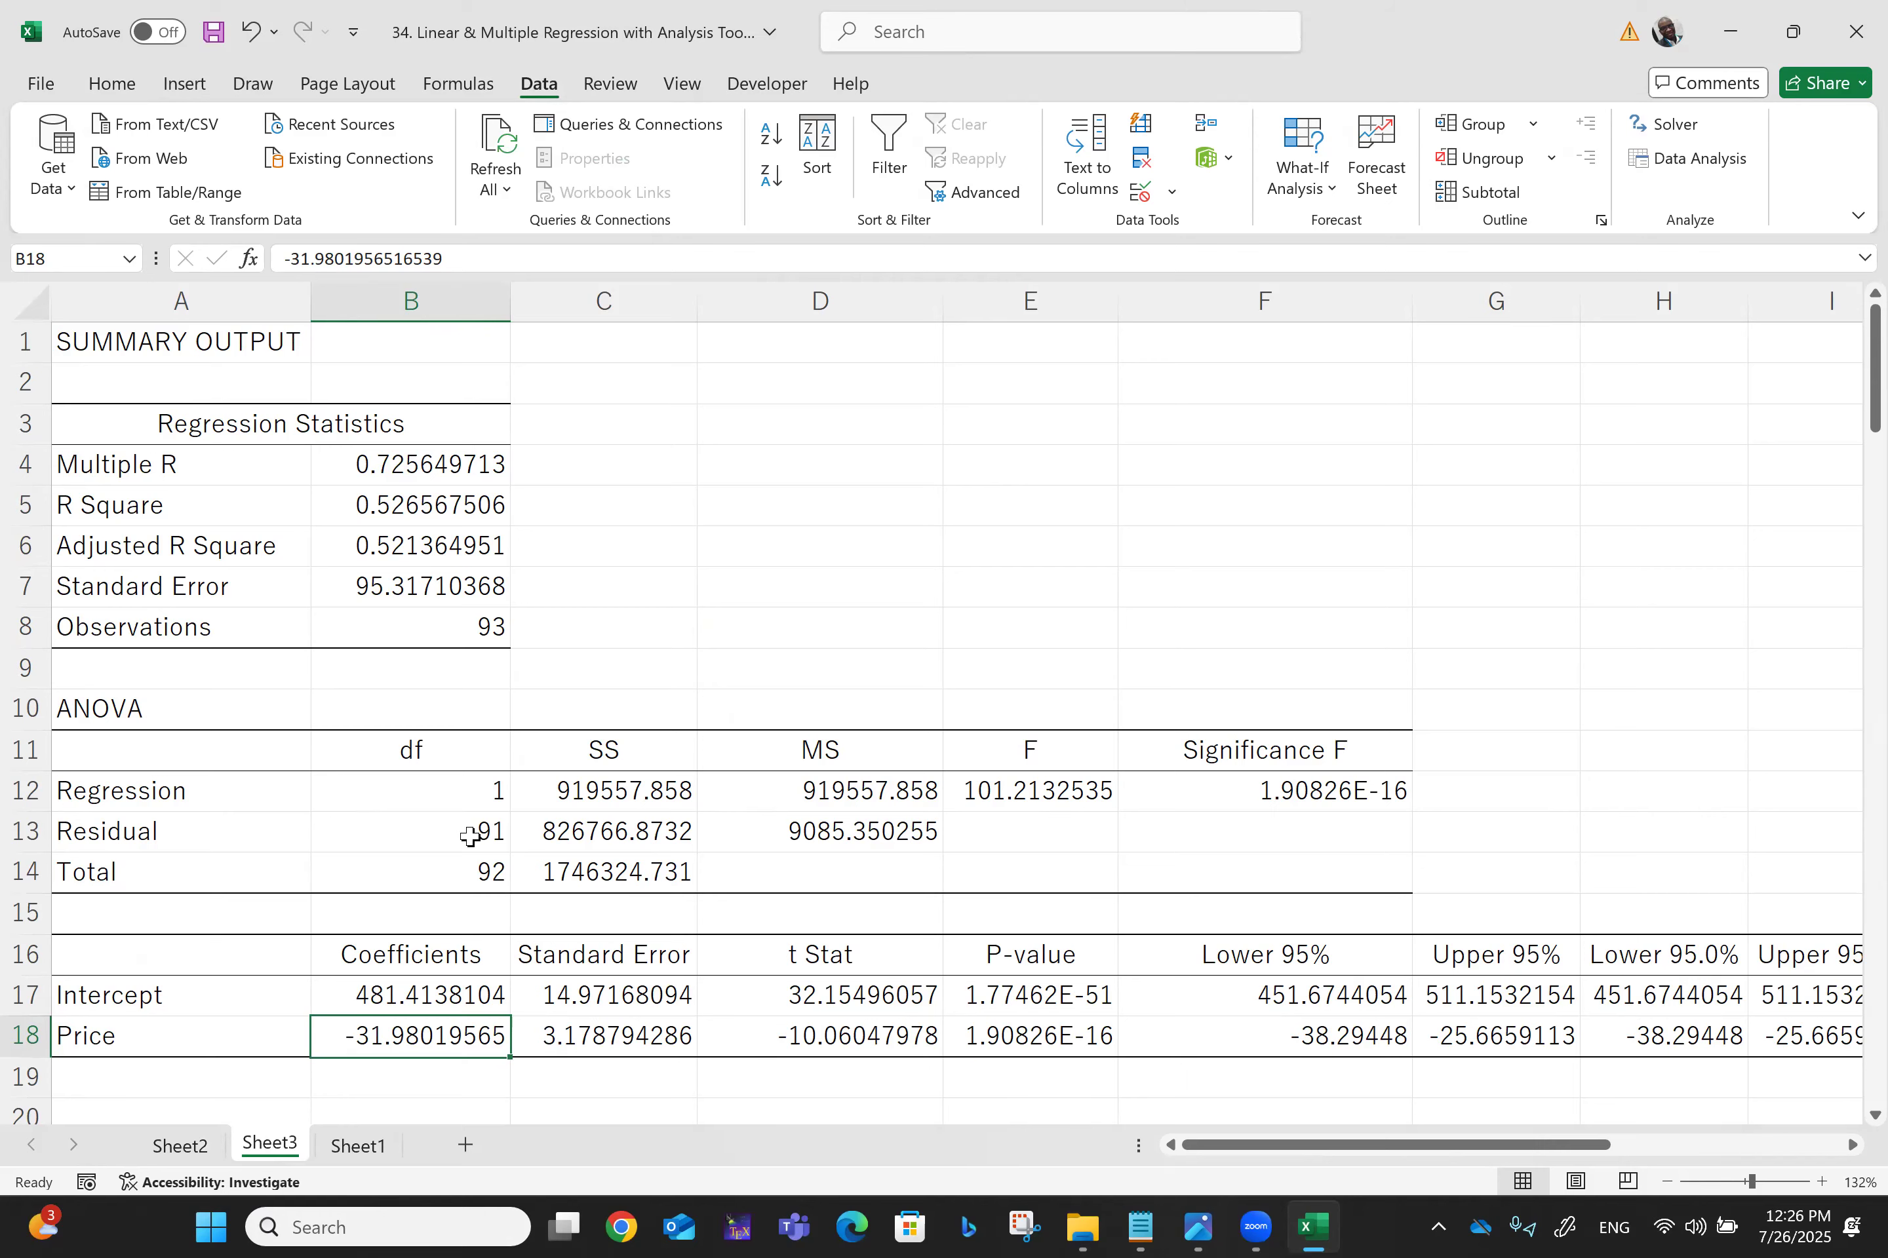
pyautogui.hscroll(6, 470, 837)
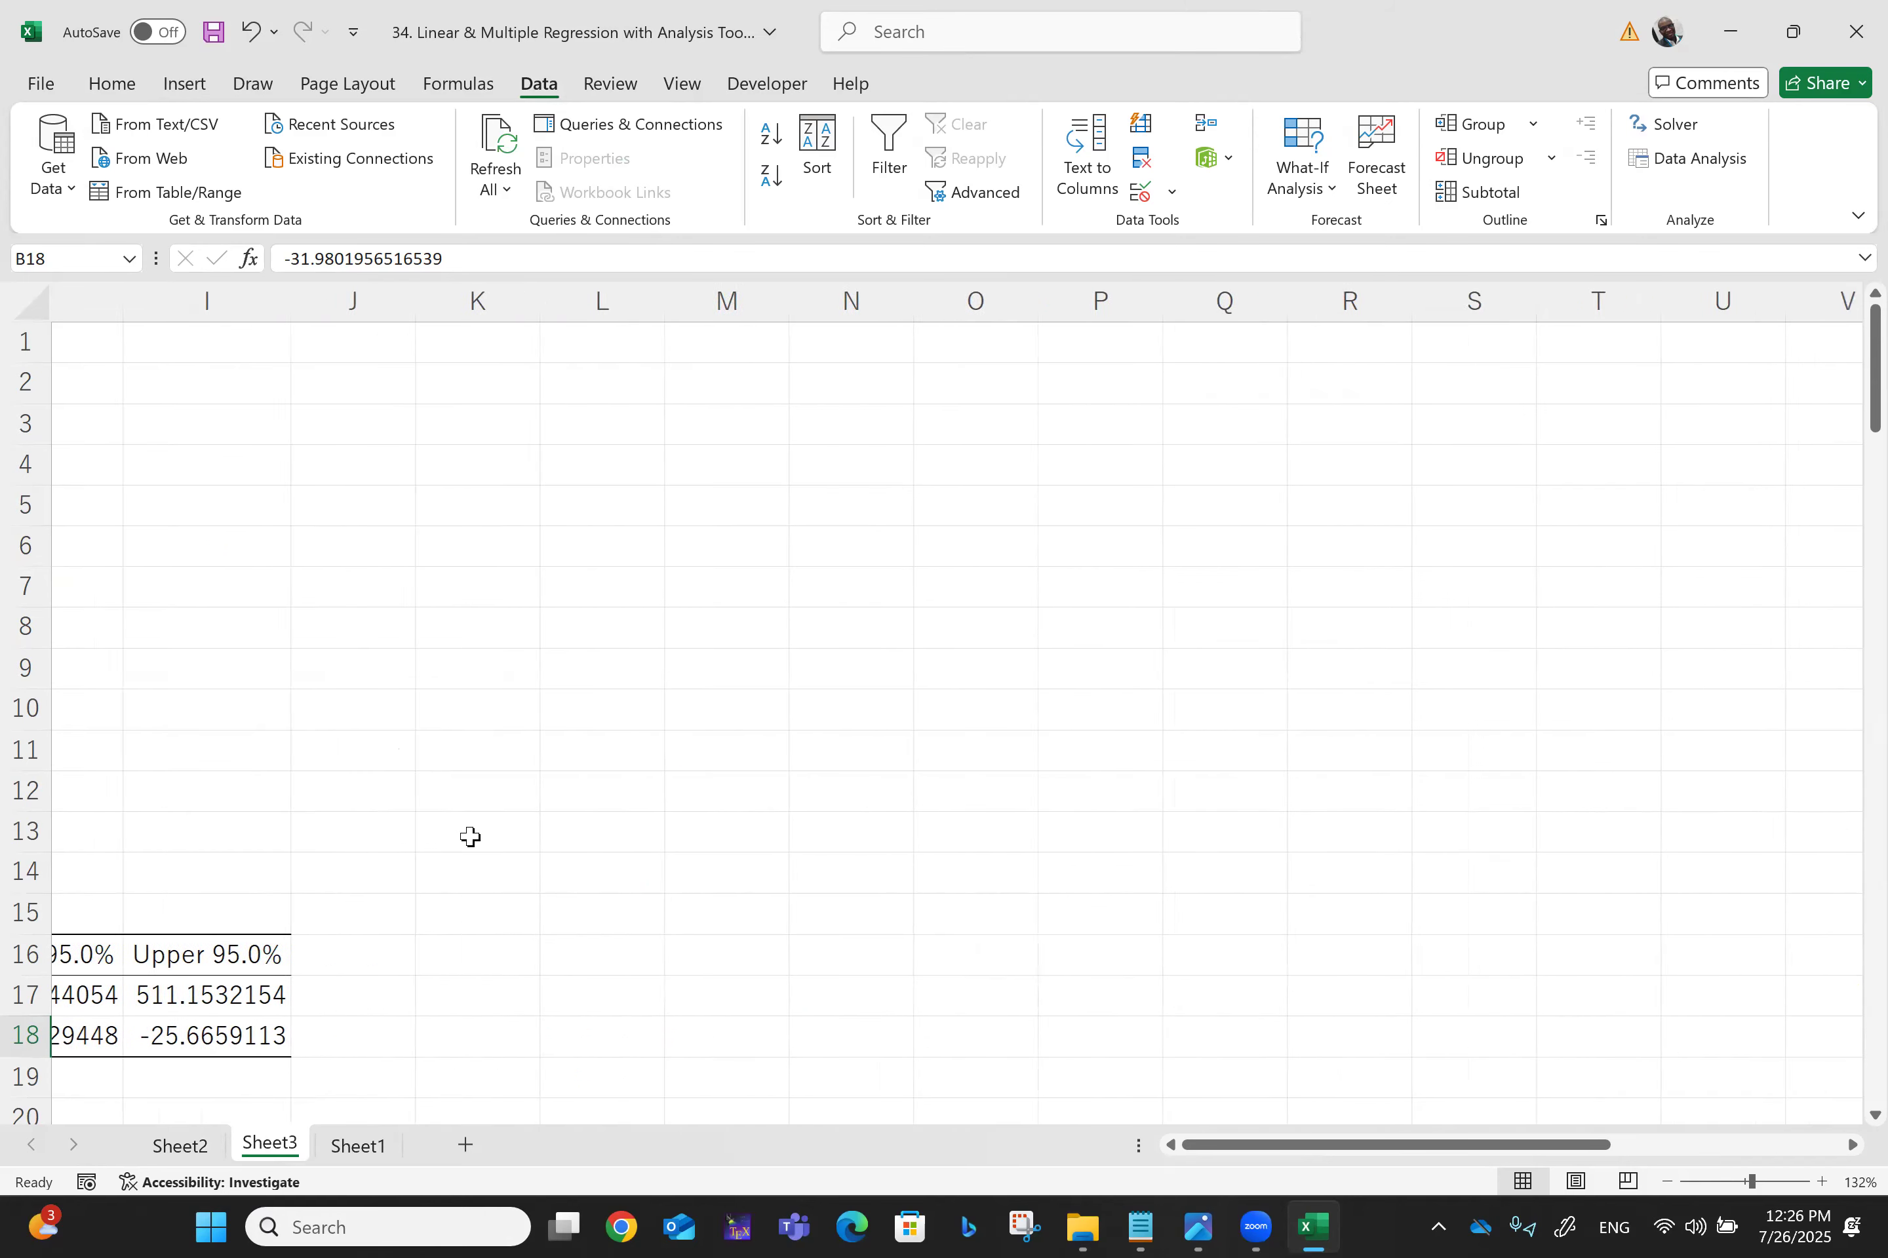
pyautogui.hscroll(-5, 470, 837)
pyautogui.hscroll(-2, 471, 837)
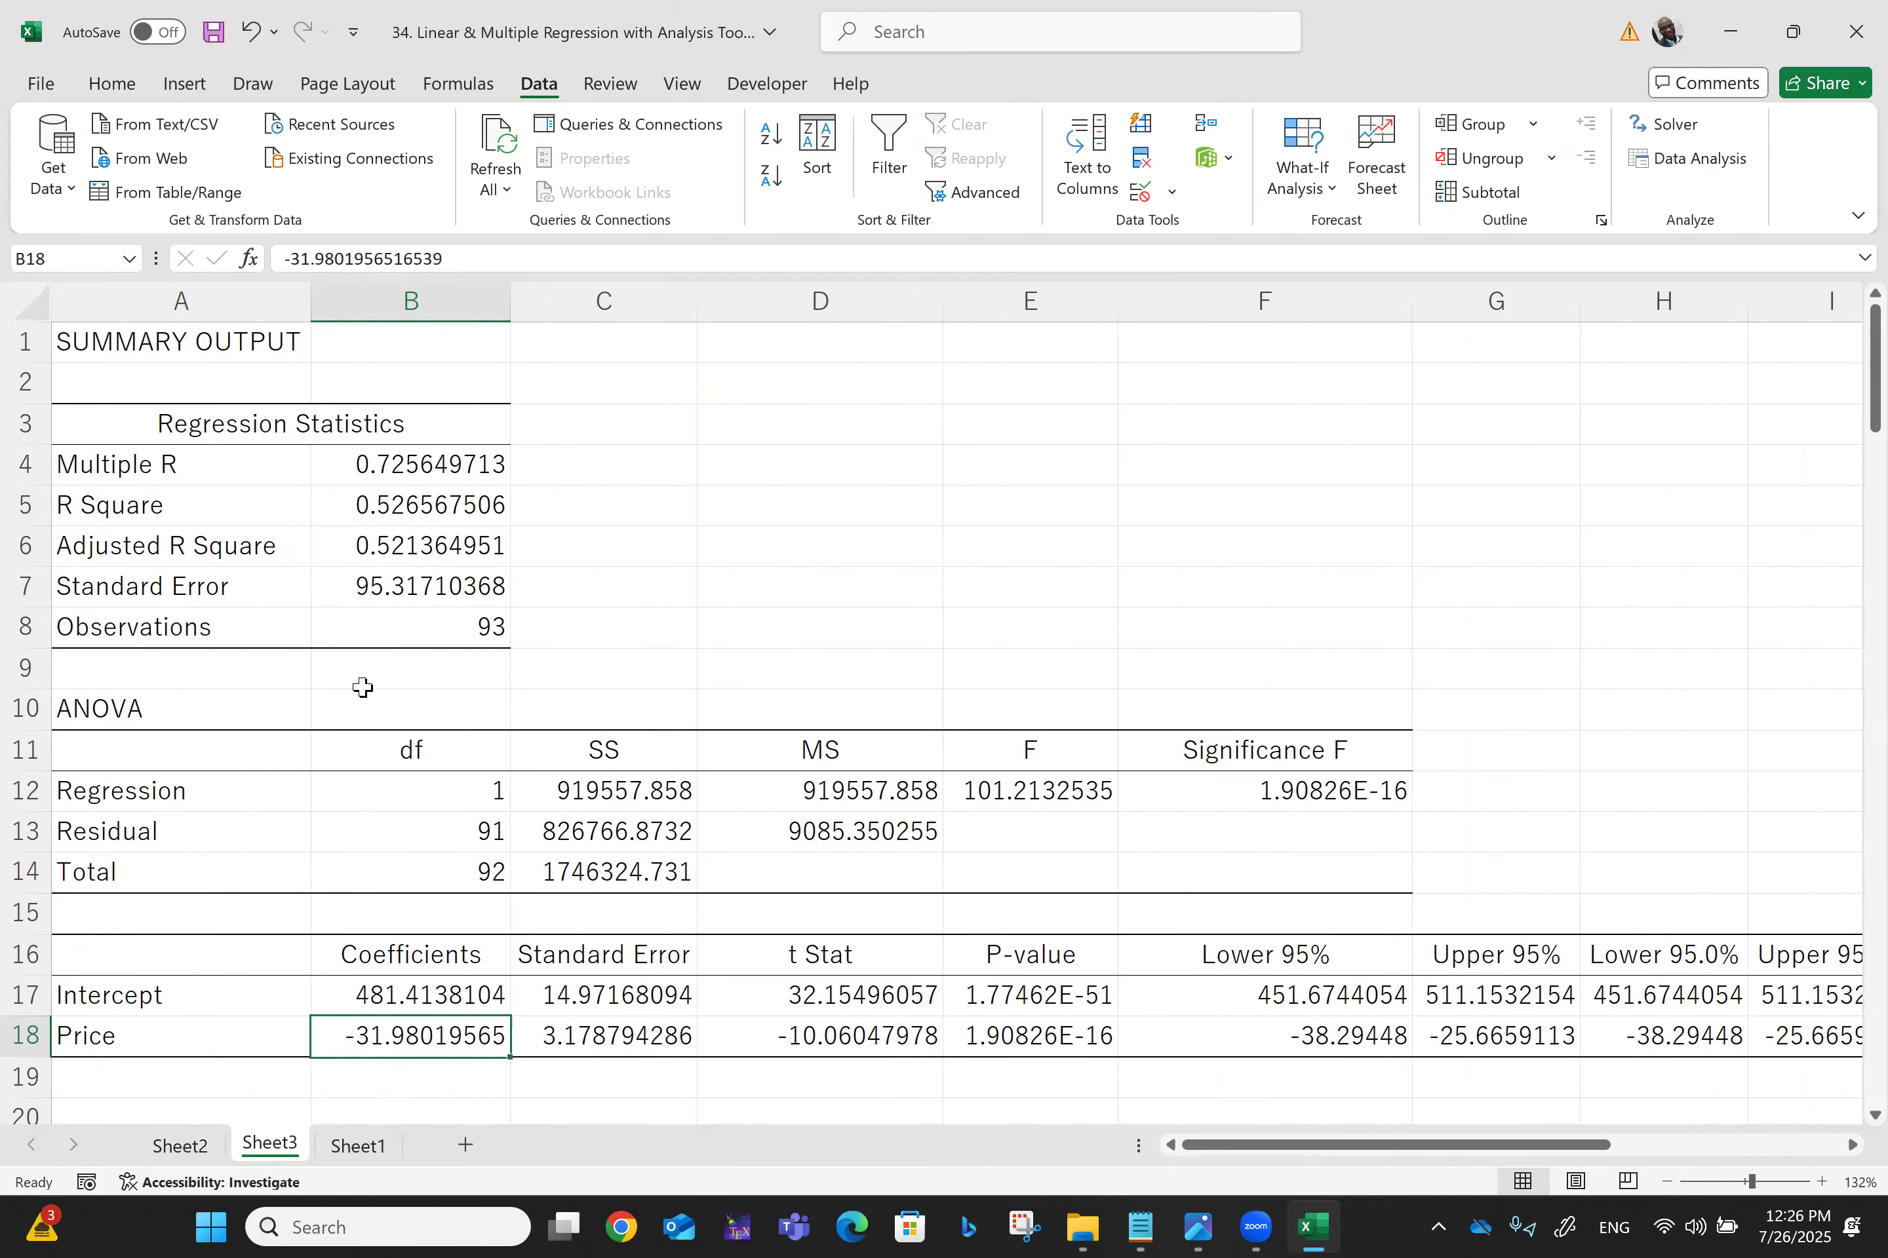
# Step: Move the Normal Probability Plot down to about row 22, clear of the Price Line Fit Plot, and examine the line fit plot
pyautogui.hscroll(4, 363, 688)
pyautogui.hscroll(4, 362, 687)
pyautogui.hscroll(-2, 362, 688)
pyautogui.scroll(-3, 362, 688)
pyautogui.scroll(-2, 362, 688)
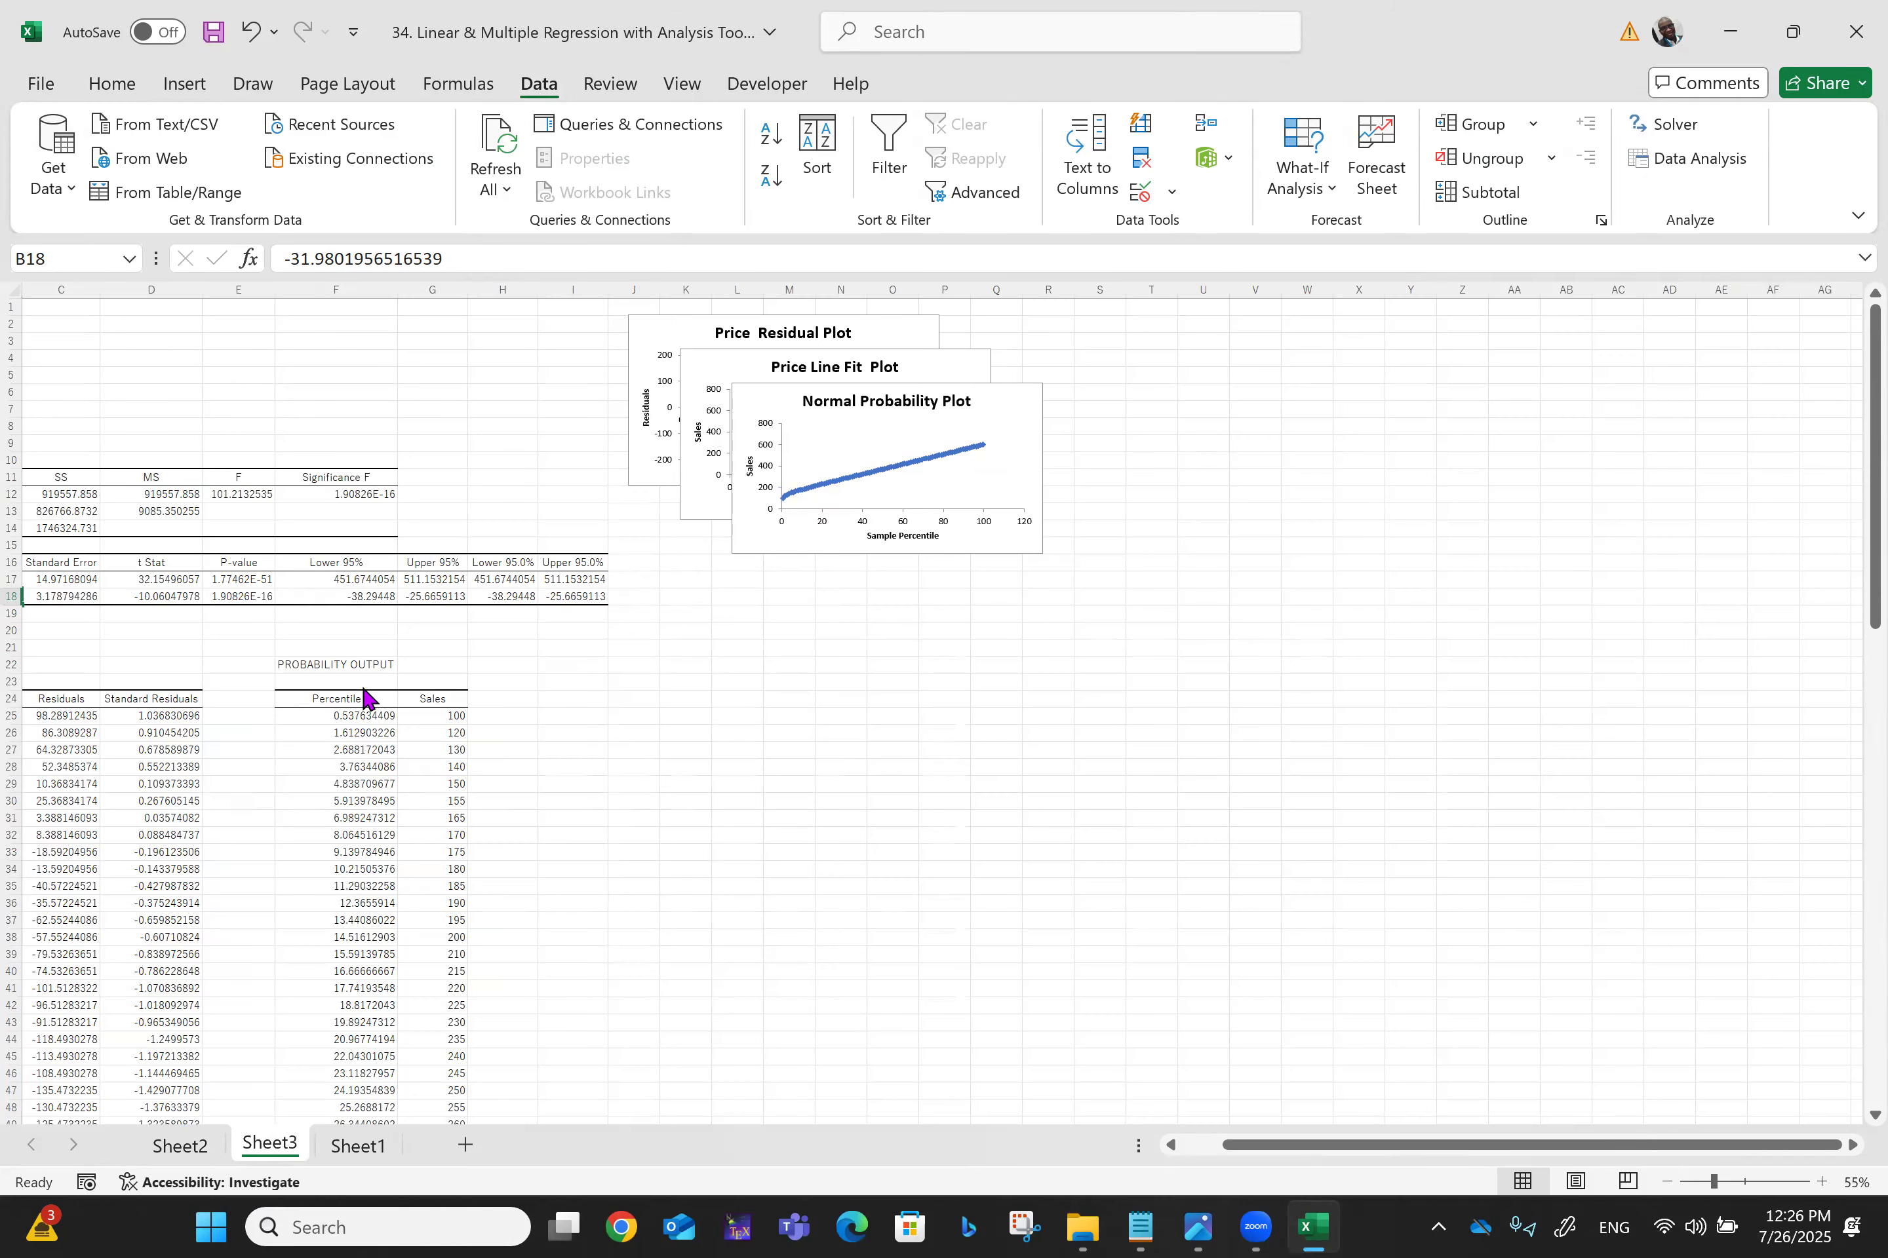
pyautogui.click(881, 442)
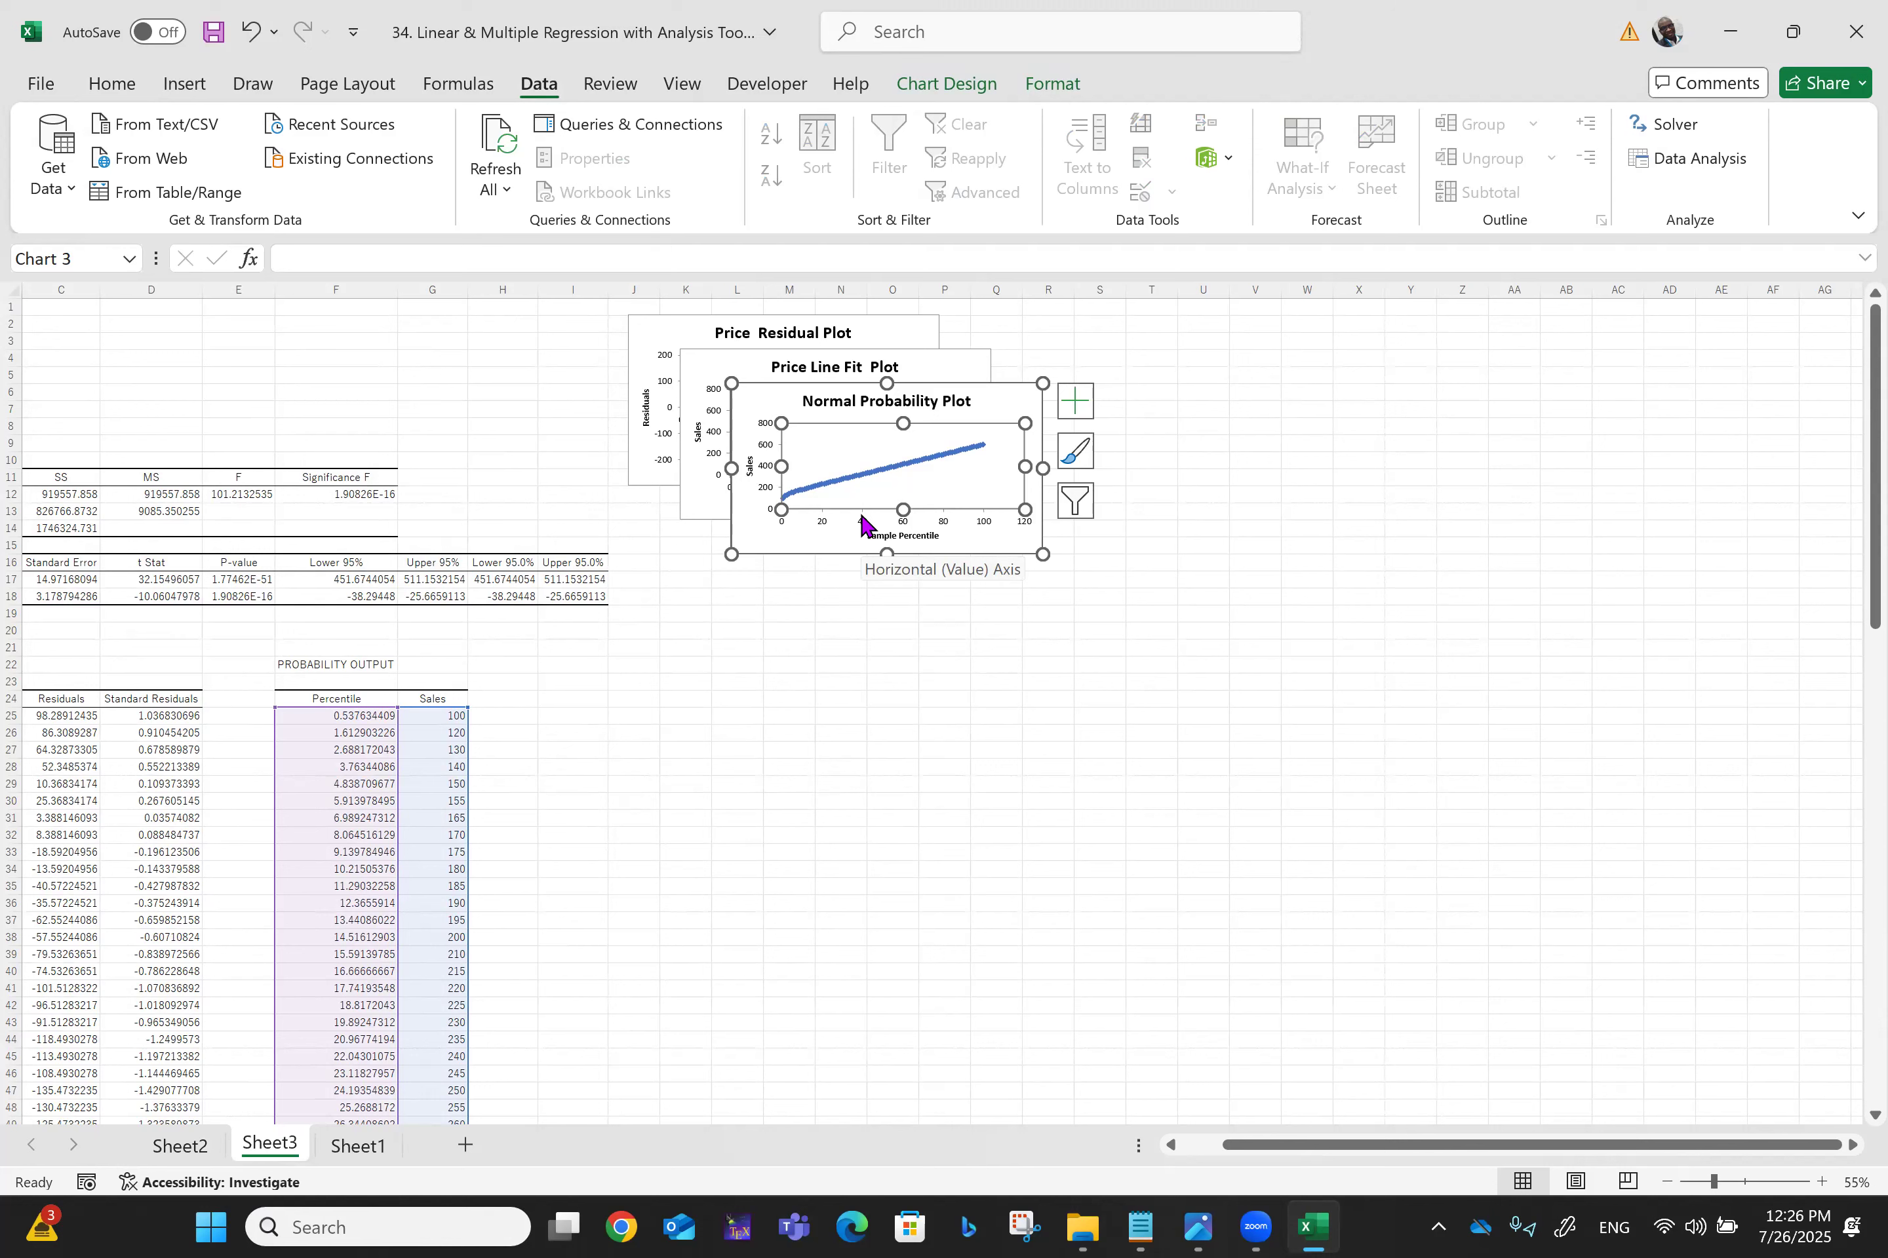
pyautogui.click(1044, 666)
pyautogui.click(967, 460)
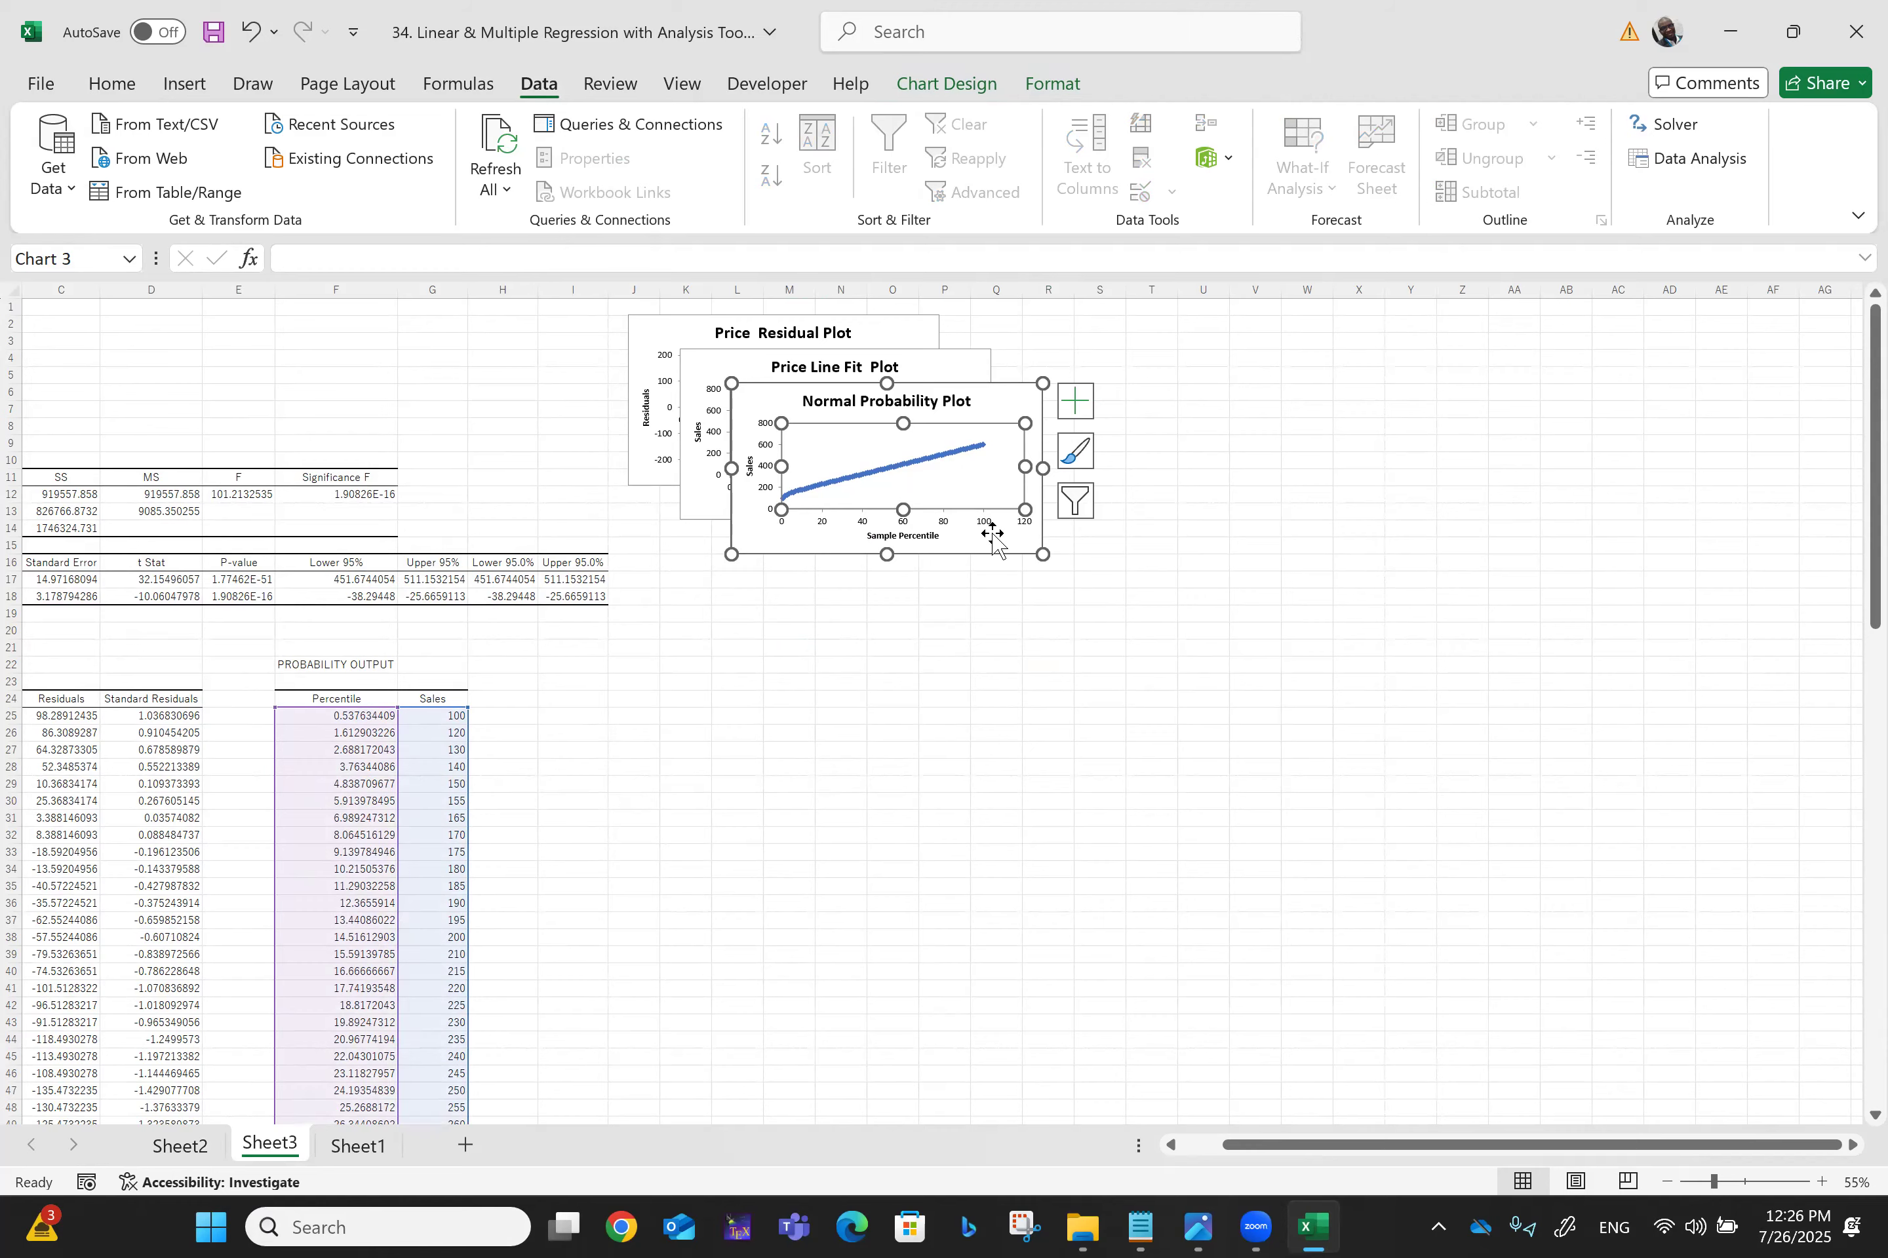
pyautogui.keyDown('ctrl'); pyautogui.scroll(1, 992, 536); pyautogui.keyUp('ctrl')
pyautogui.keyDown('ctrl'); pyautogui.scroll(1, 992, 536); pyautogui.keyUp('ctrl')
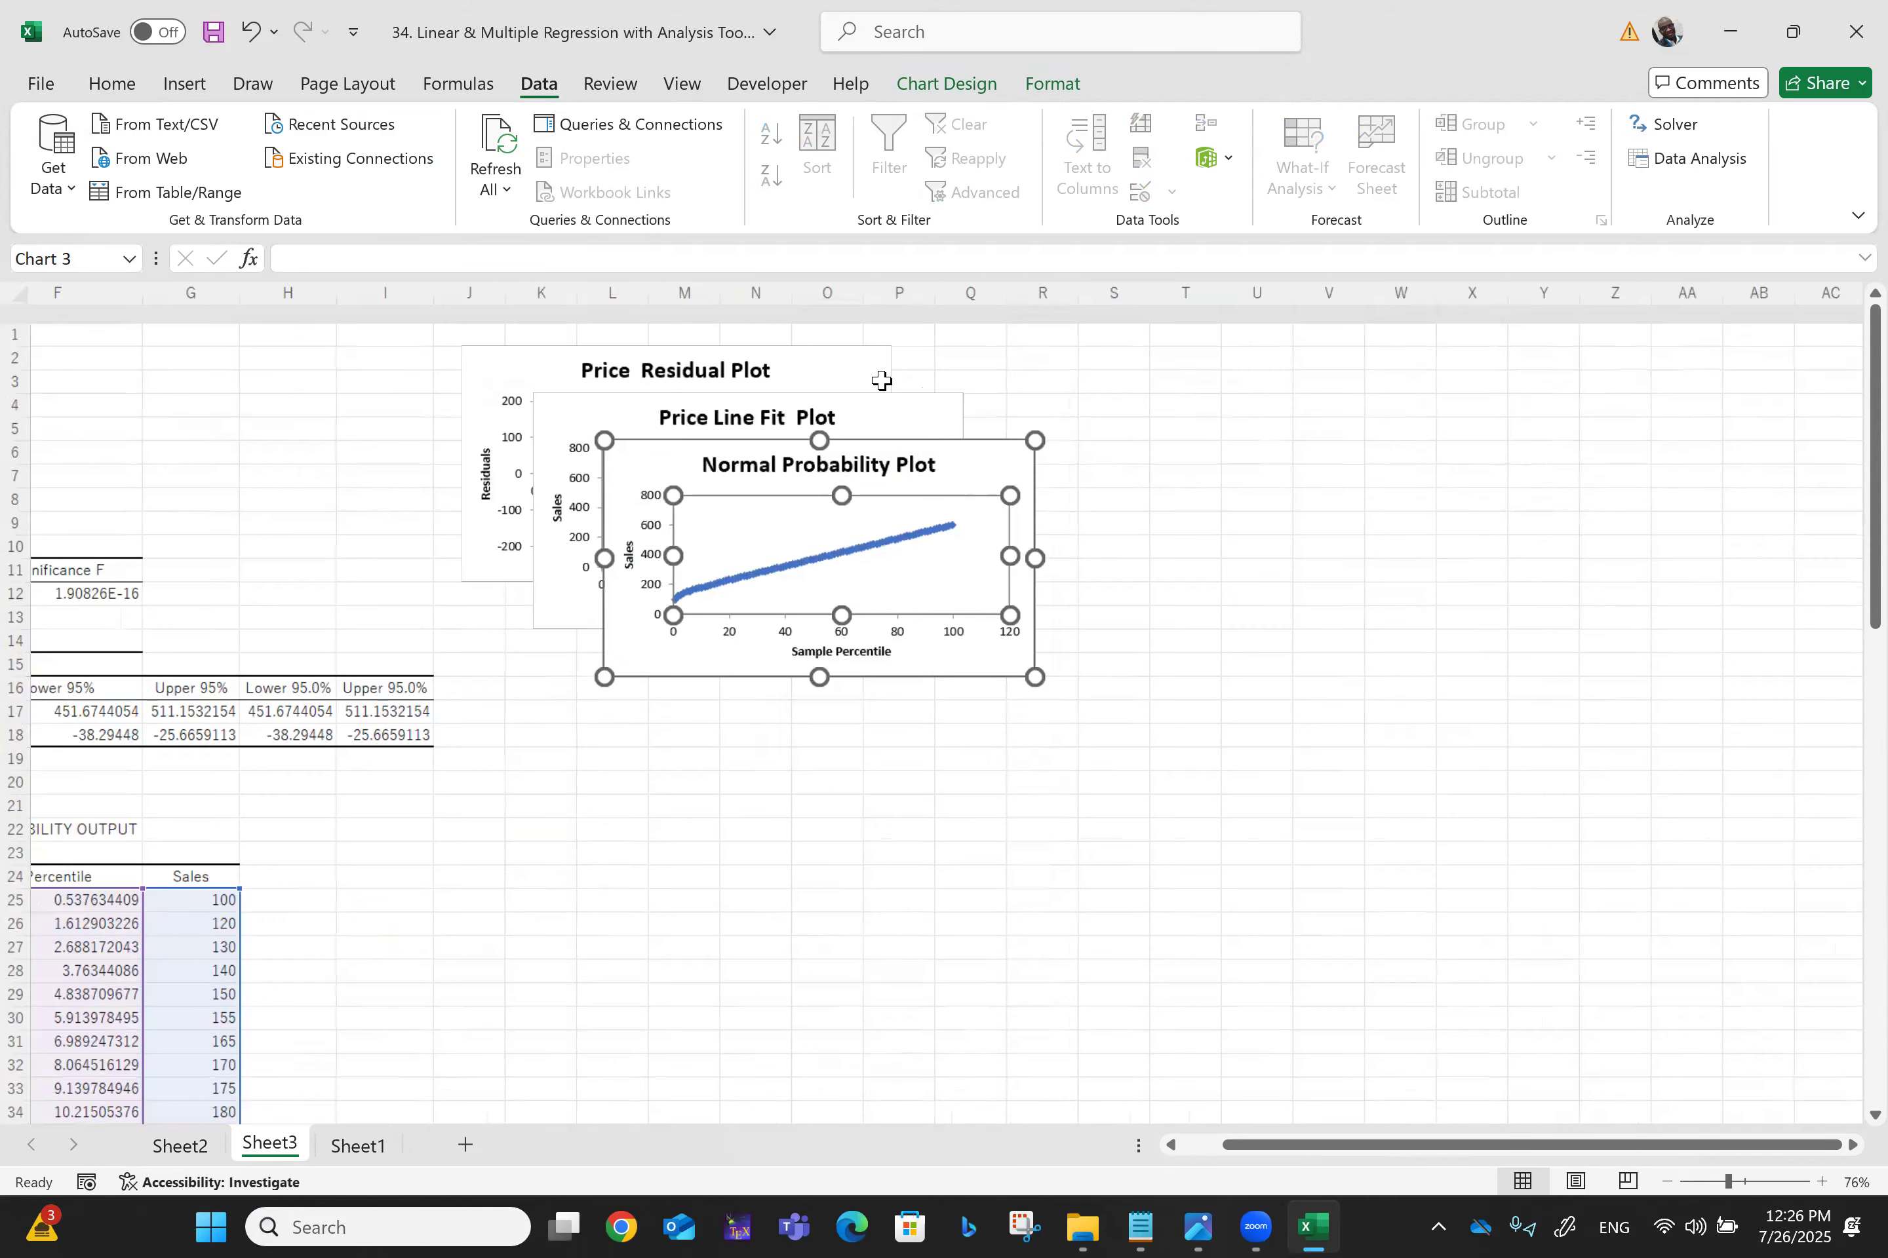
pyautogui.keyDown('ctrl'); pyautogui.scroll(1, 620, 422); pyautogui.keyUp('ctrl')
pyautogui.click(613, 399)
pyautogui.moveTo(822, 510); pyautogui.dragTo(979, 794)
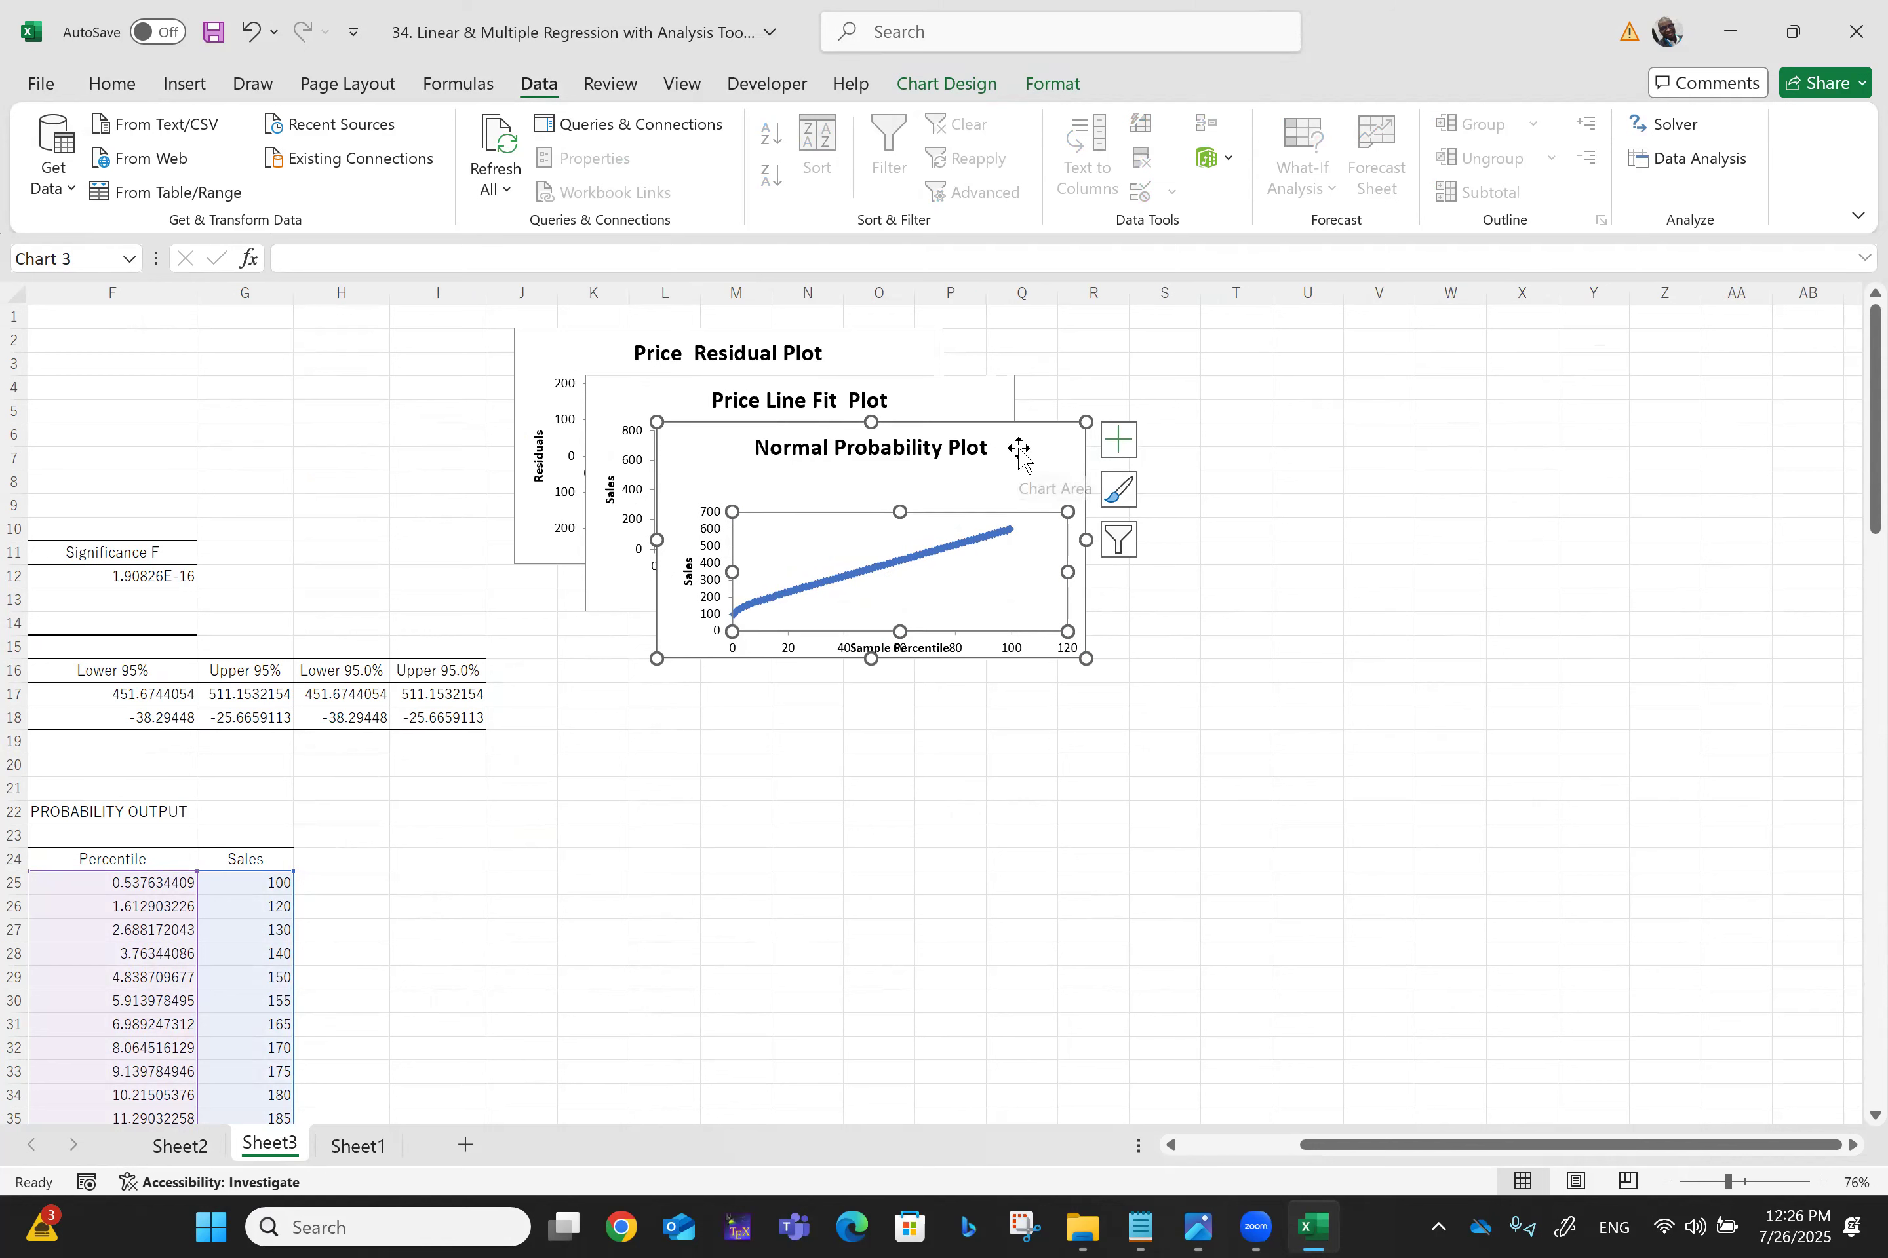
pyautogui.moveTo(1018, 446); pyautogui.dragTo(1232, 834)
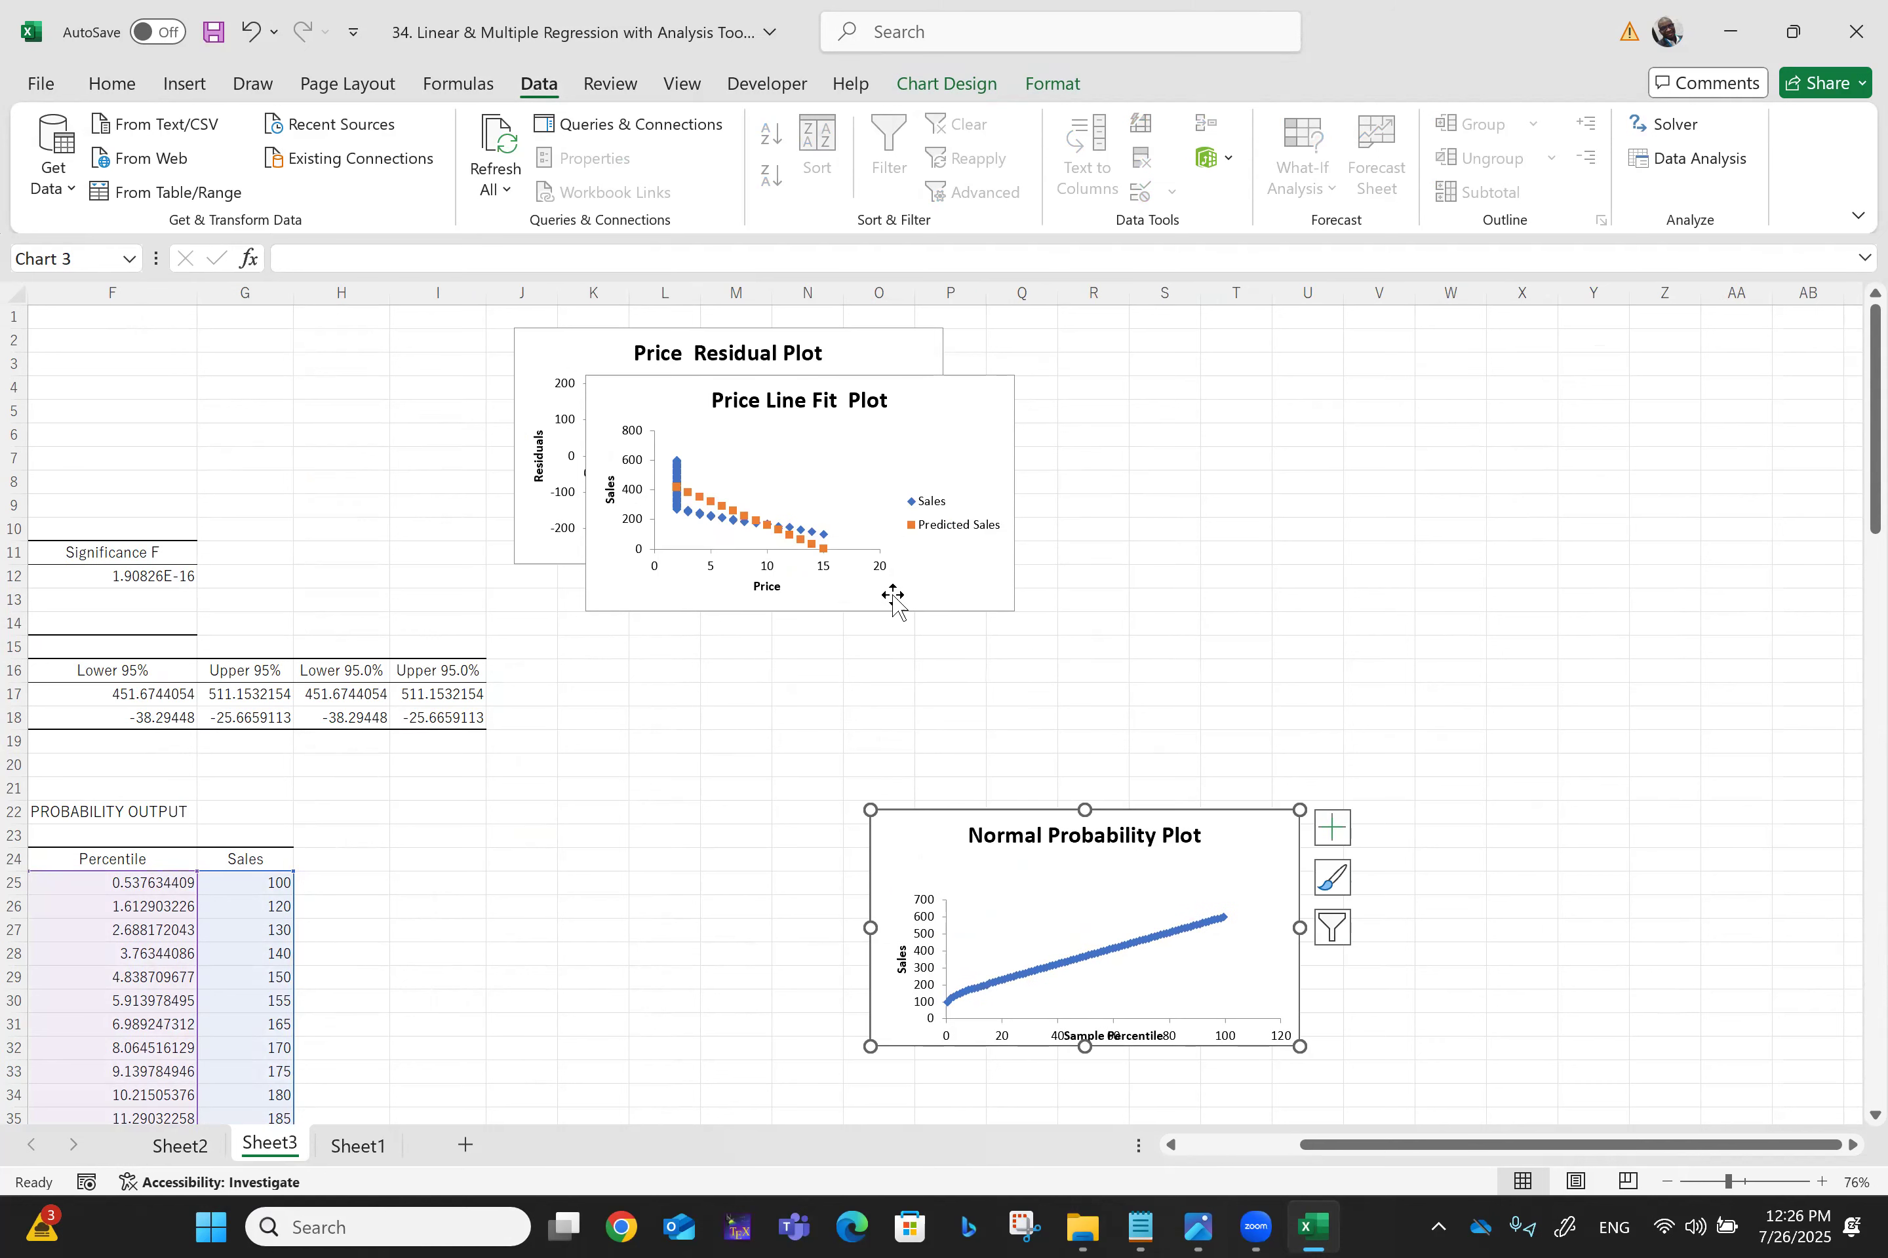
pyautogui.scroll(9, 842, 465)
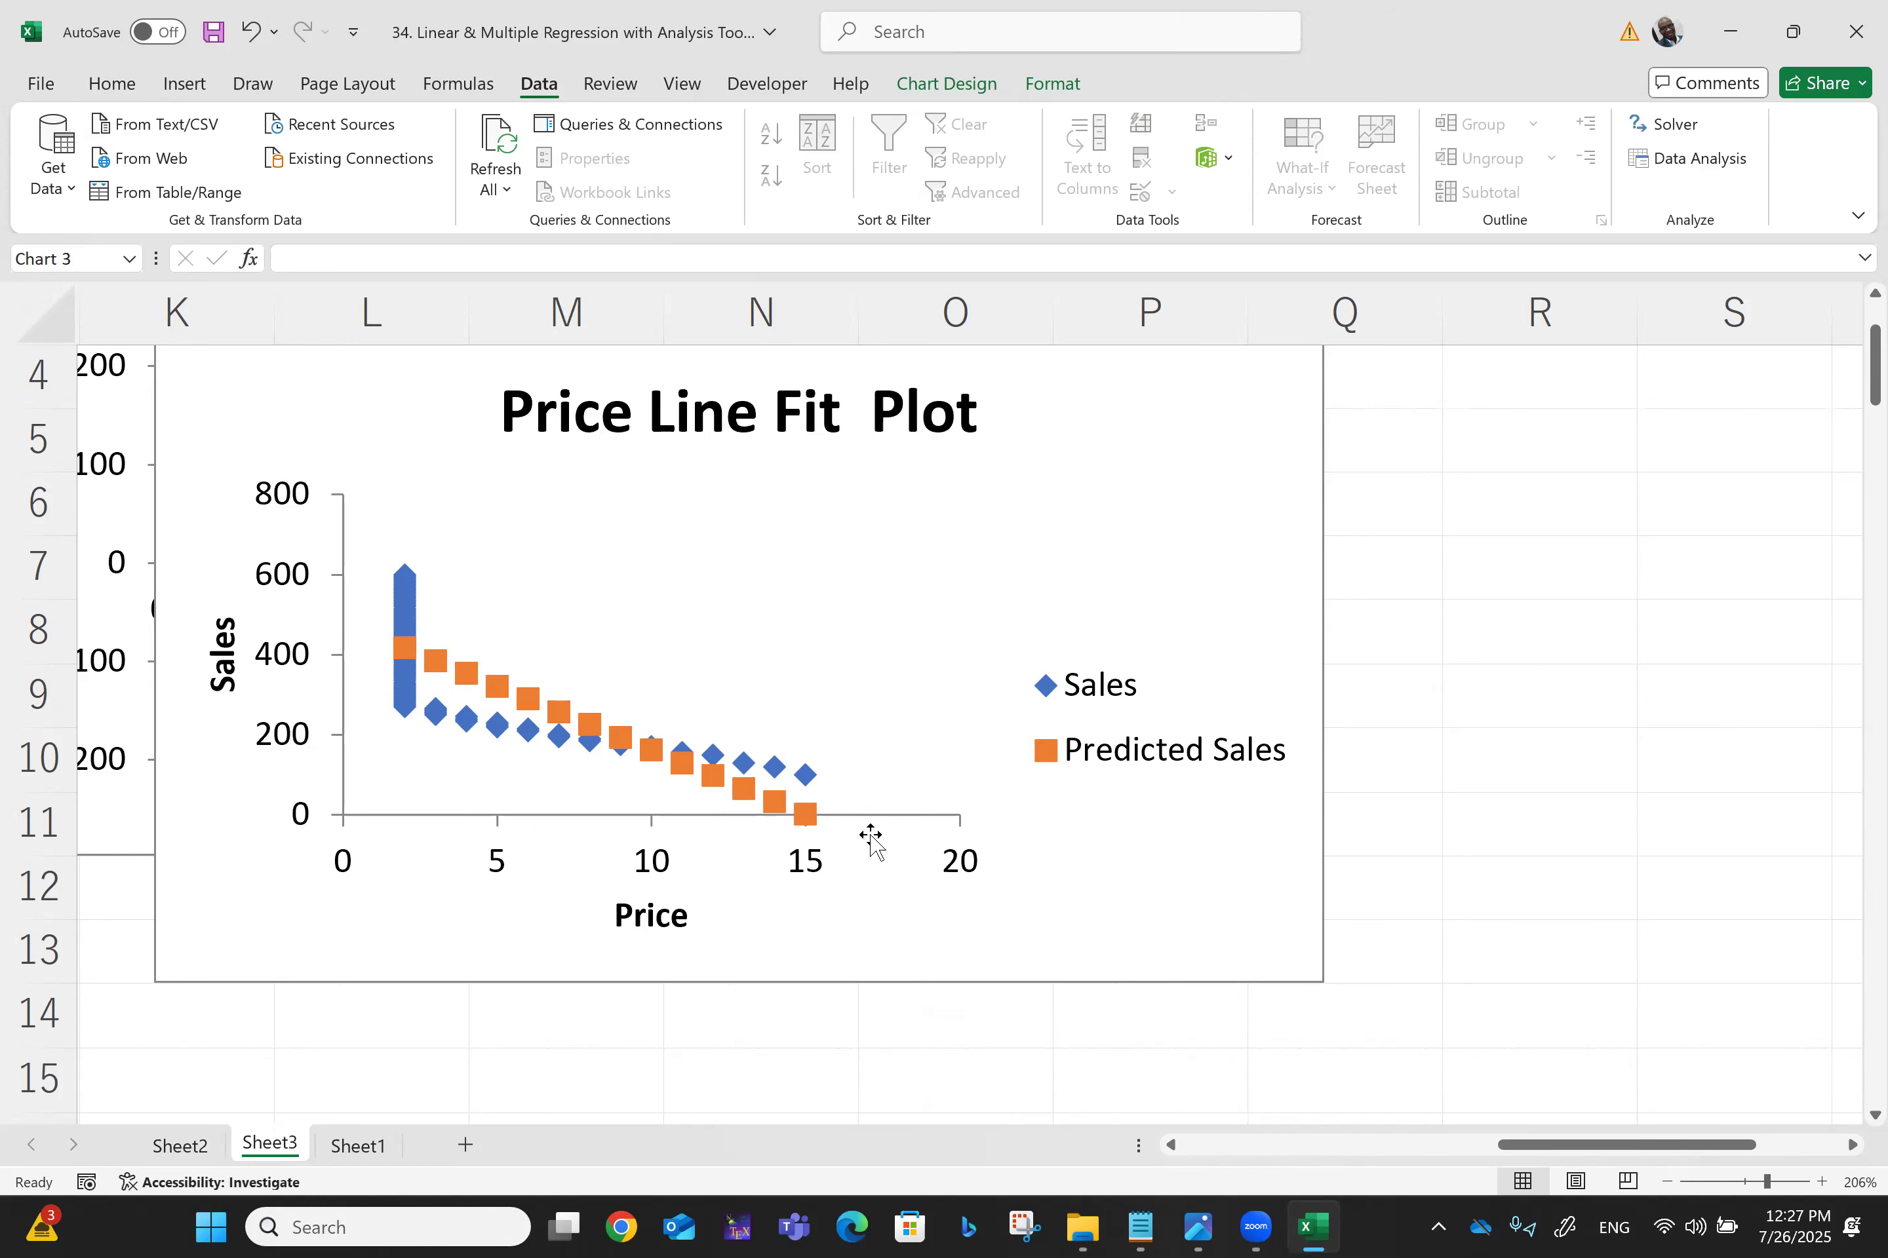
# Step: Return to the top of the data on Sheet1 and open the Regression tool for another analysis, with its dialog clear of the data
pyautogui.click(358, 1145)
pyautogui.scroll(7, 649, 885)
pyautogui.scroll(20, 650, 885)
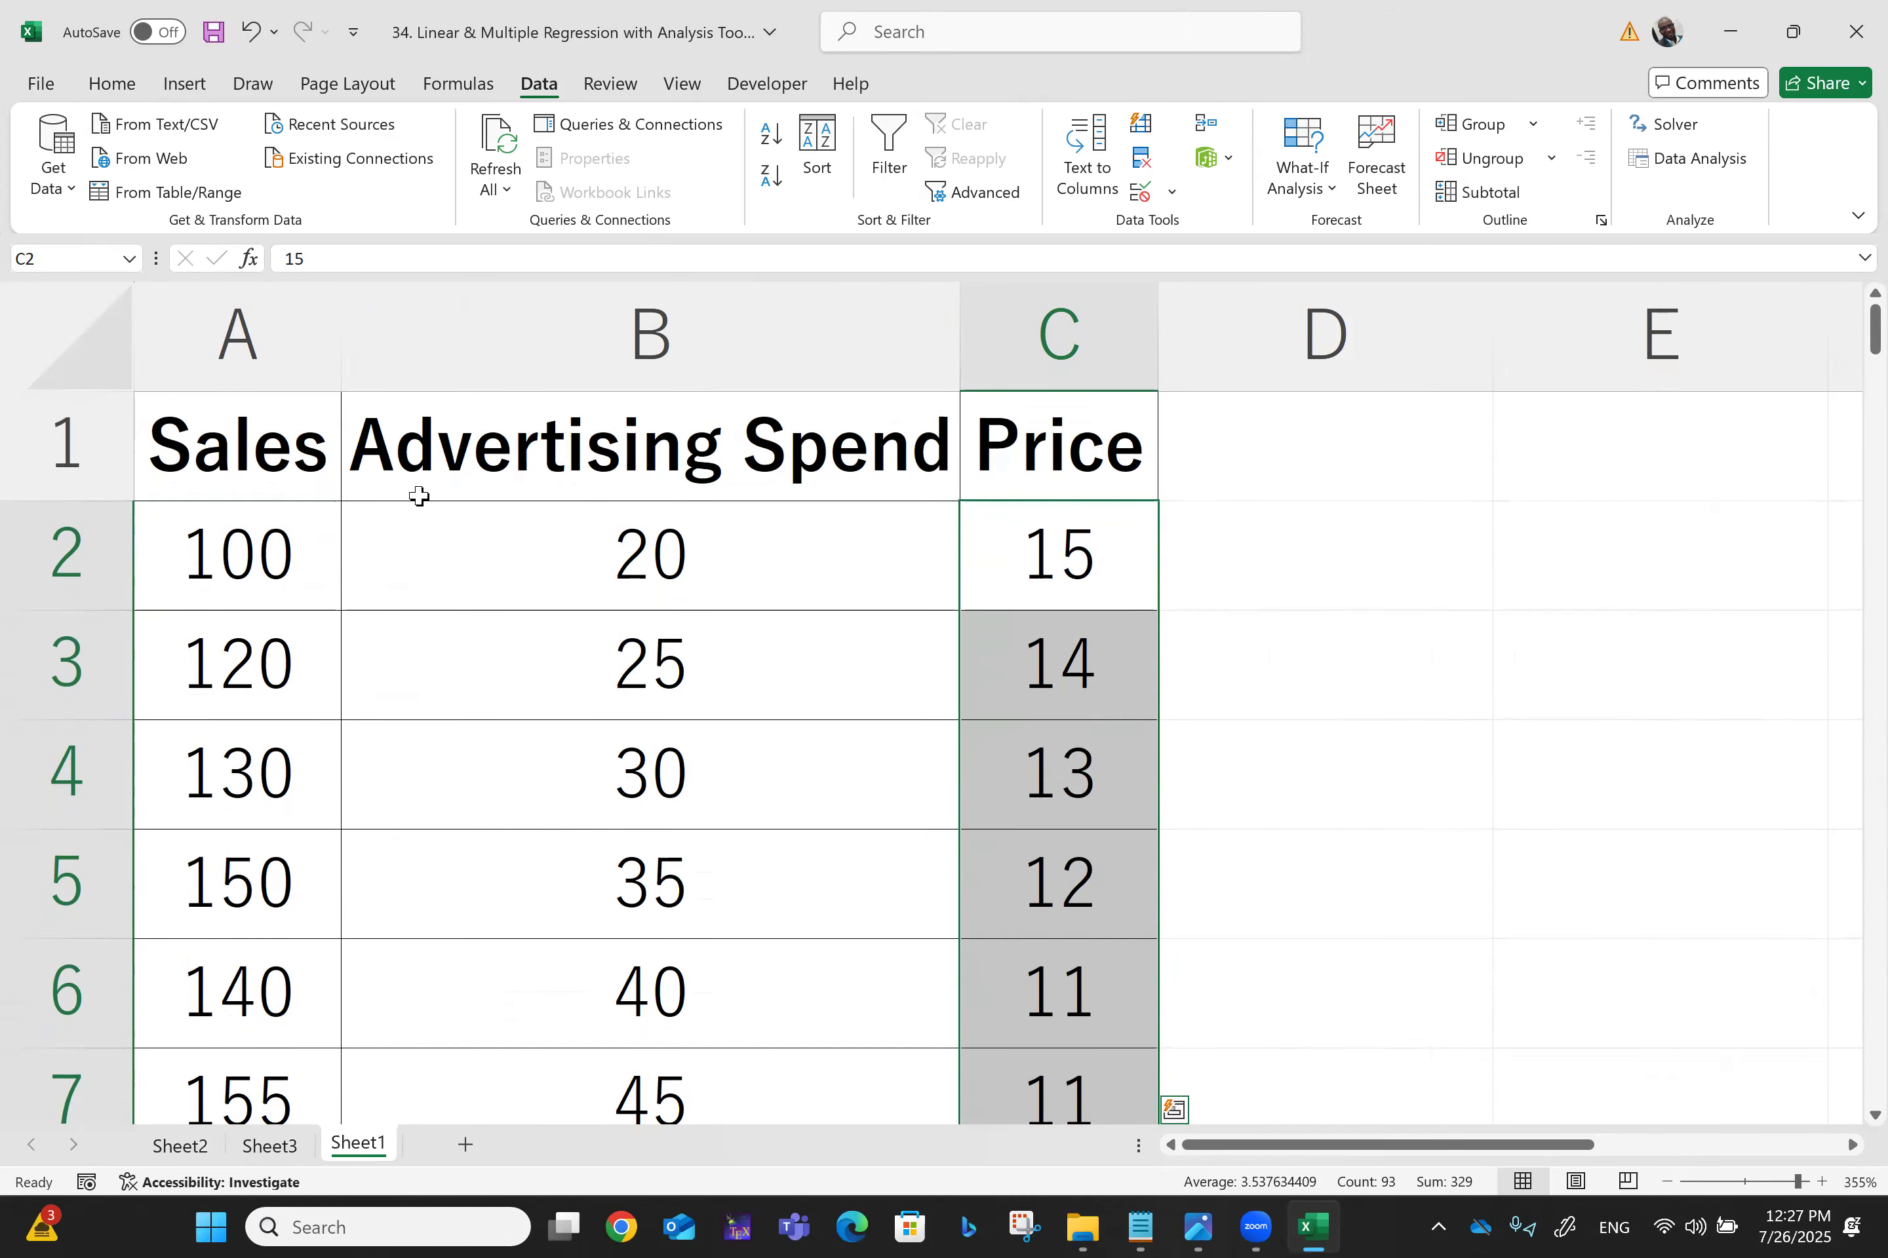
pyautogui.click(282, 423)
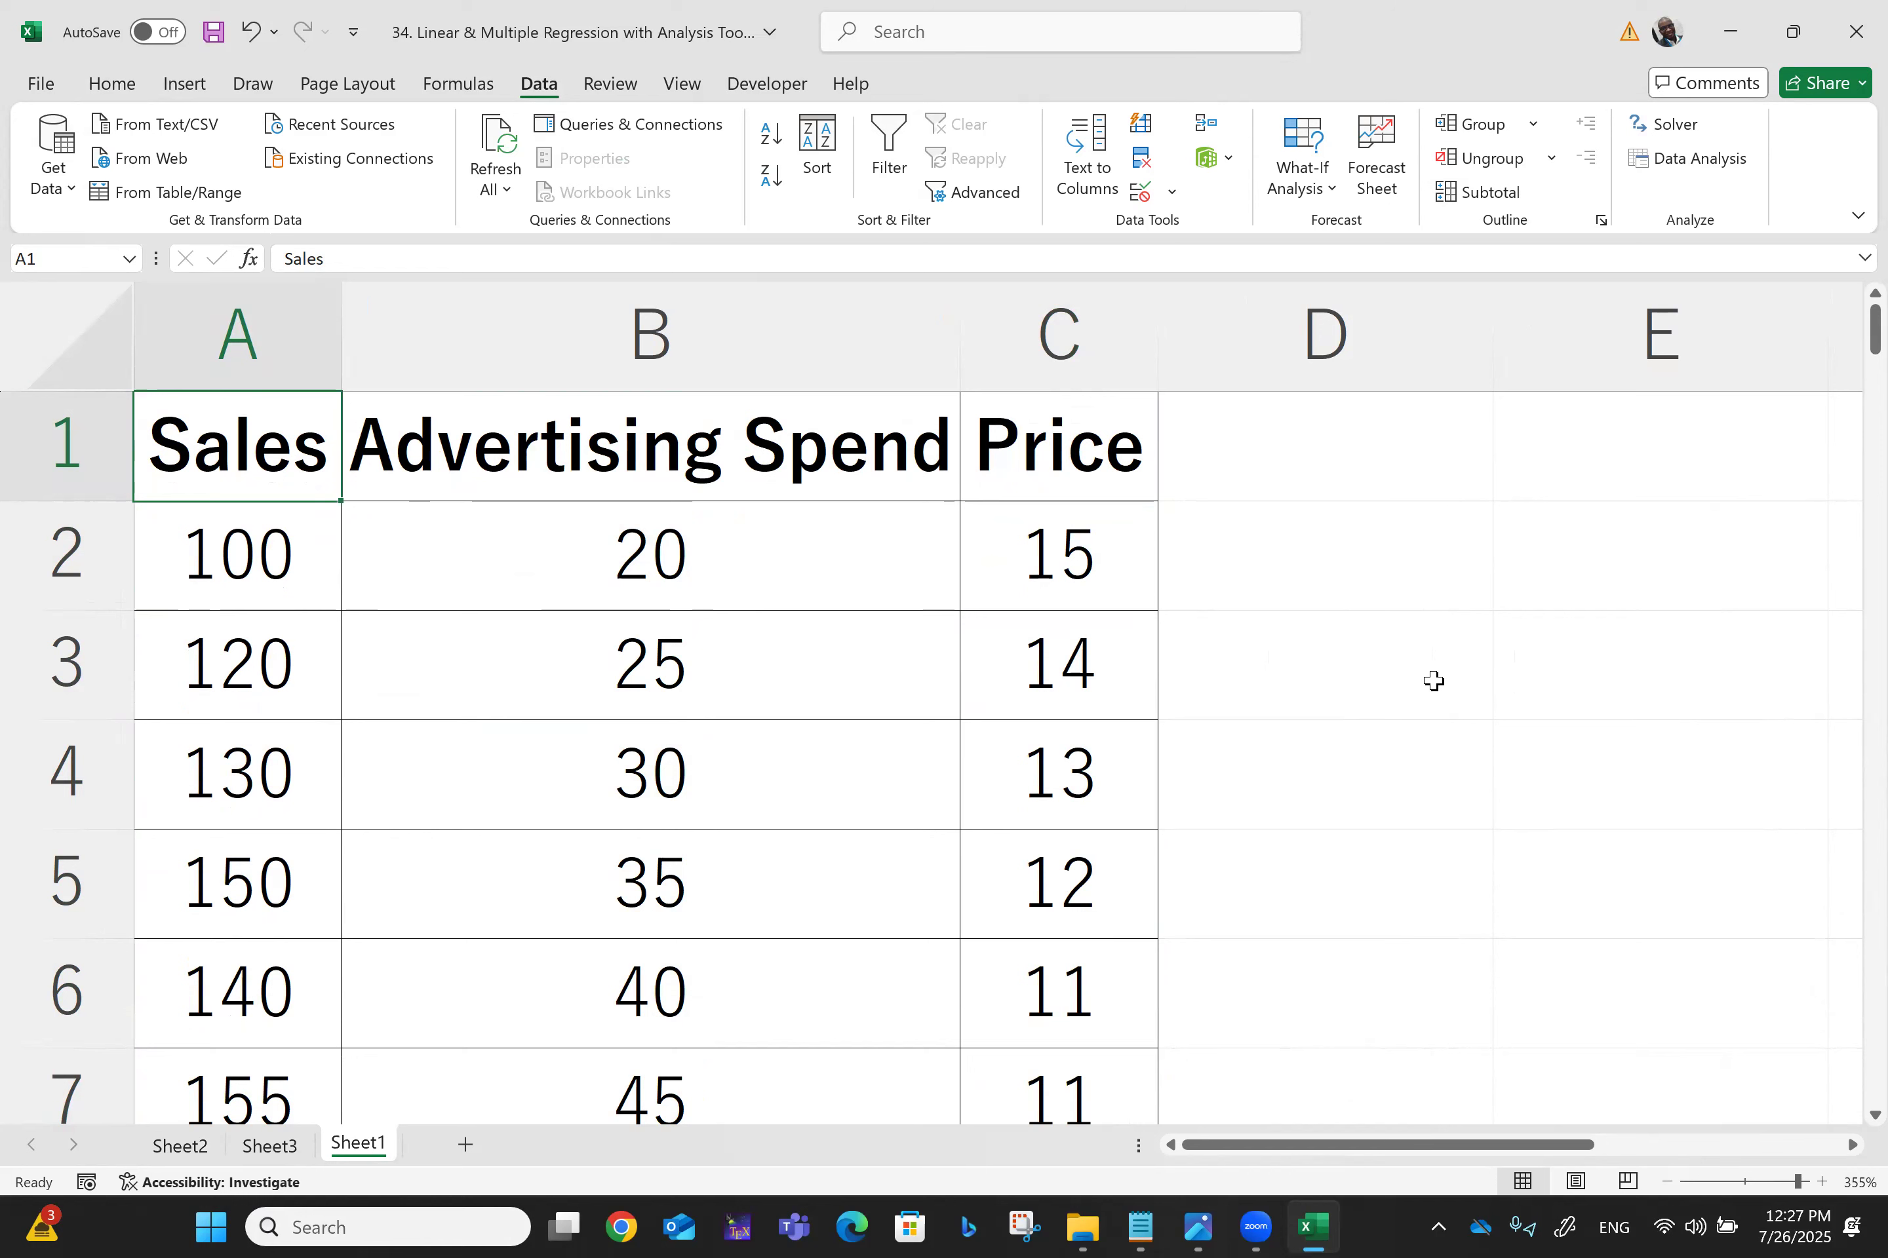
pyautogui.click(1712, 159)
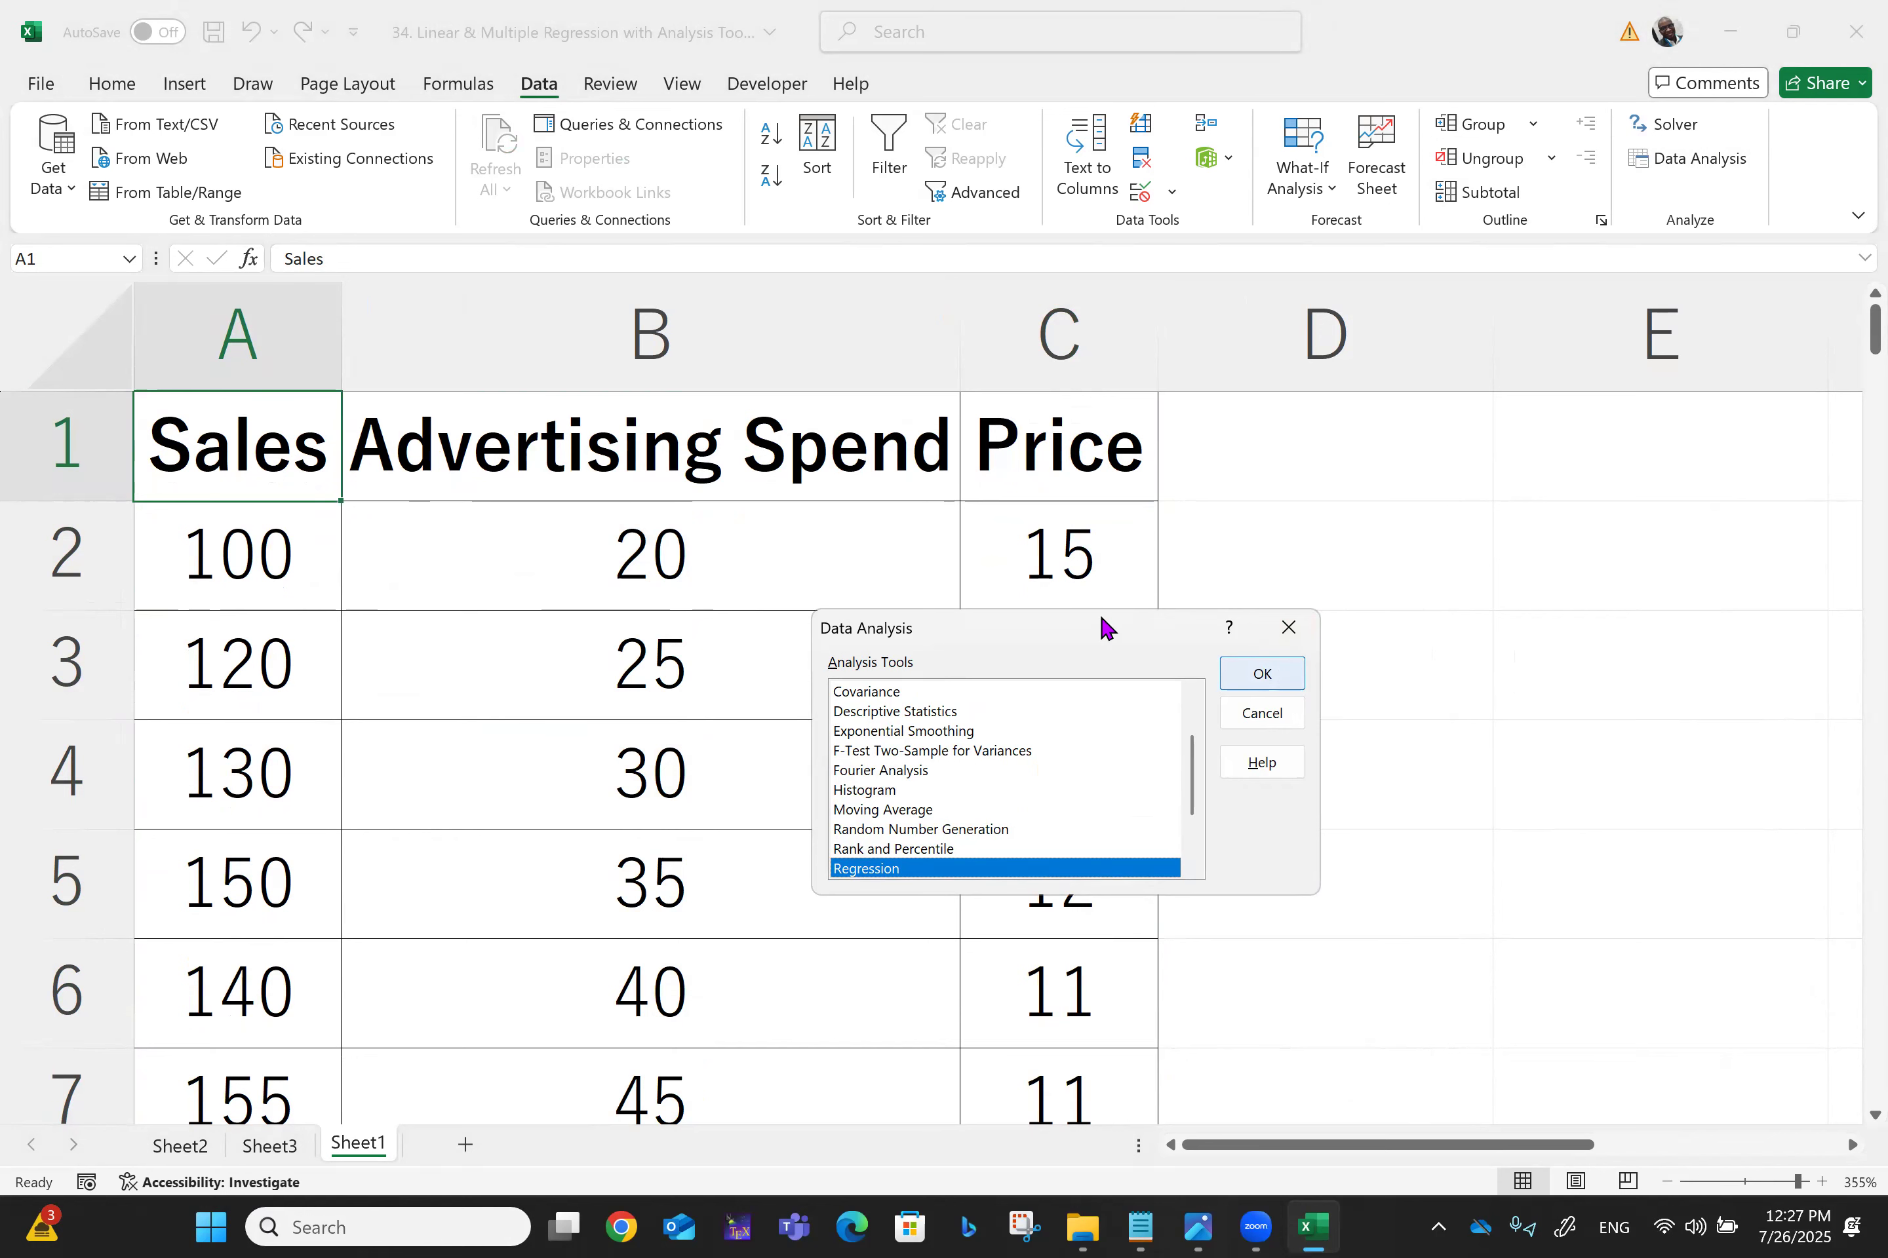
pyautogui.moveTo(1094, 629); pyautogui.dragTo(1581, 438)
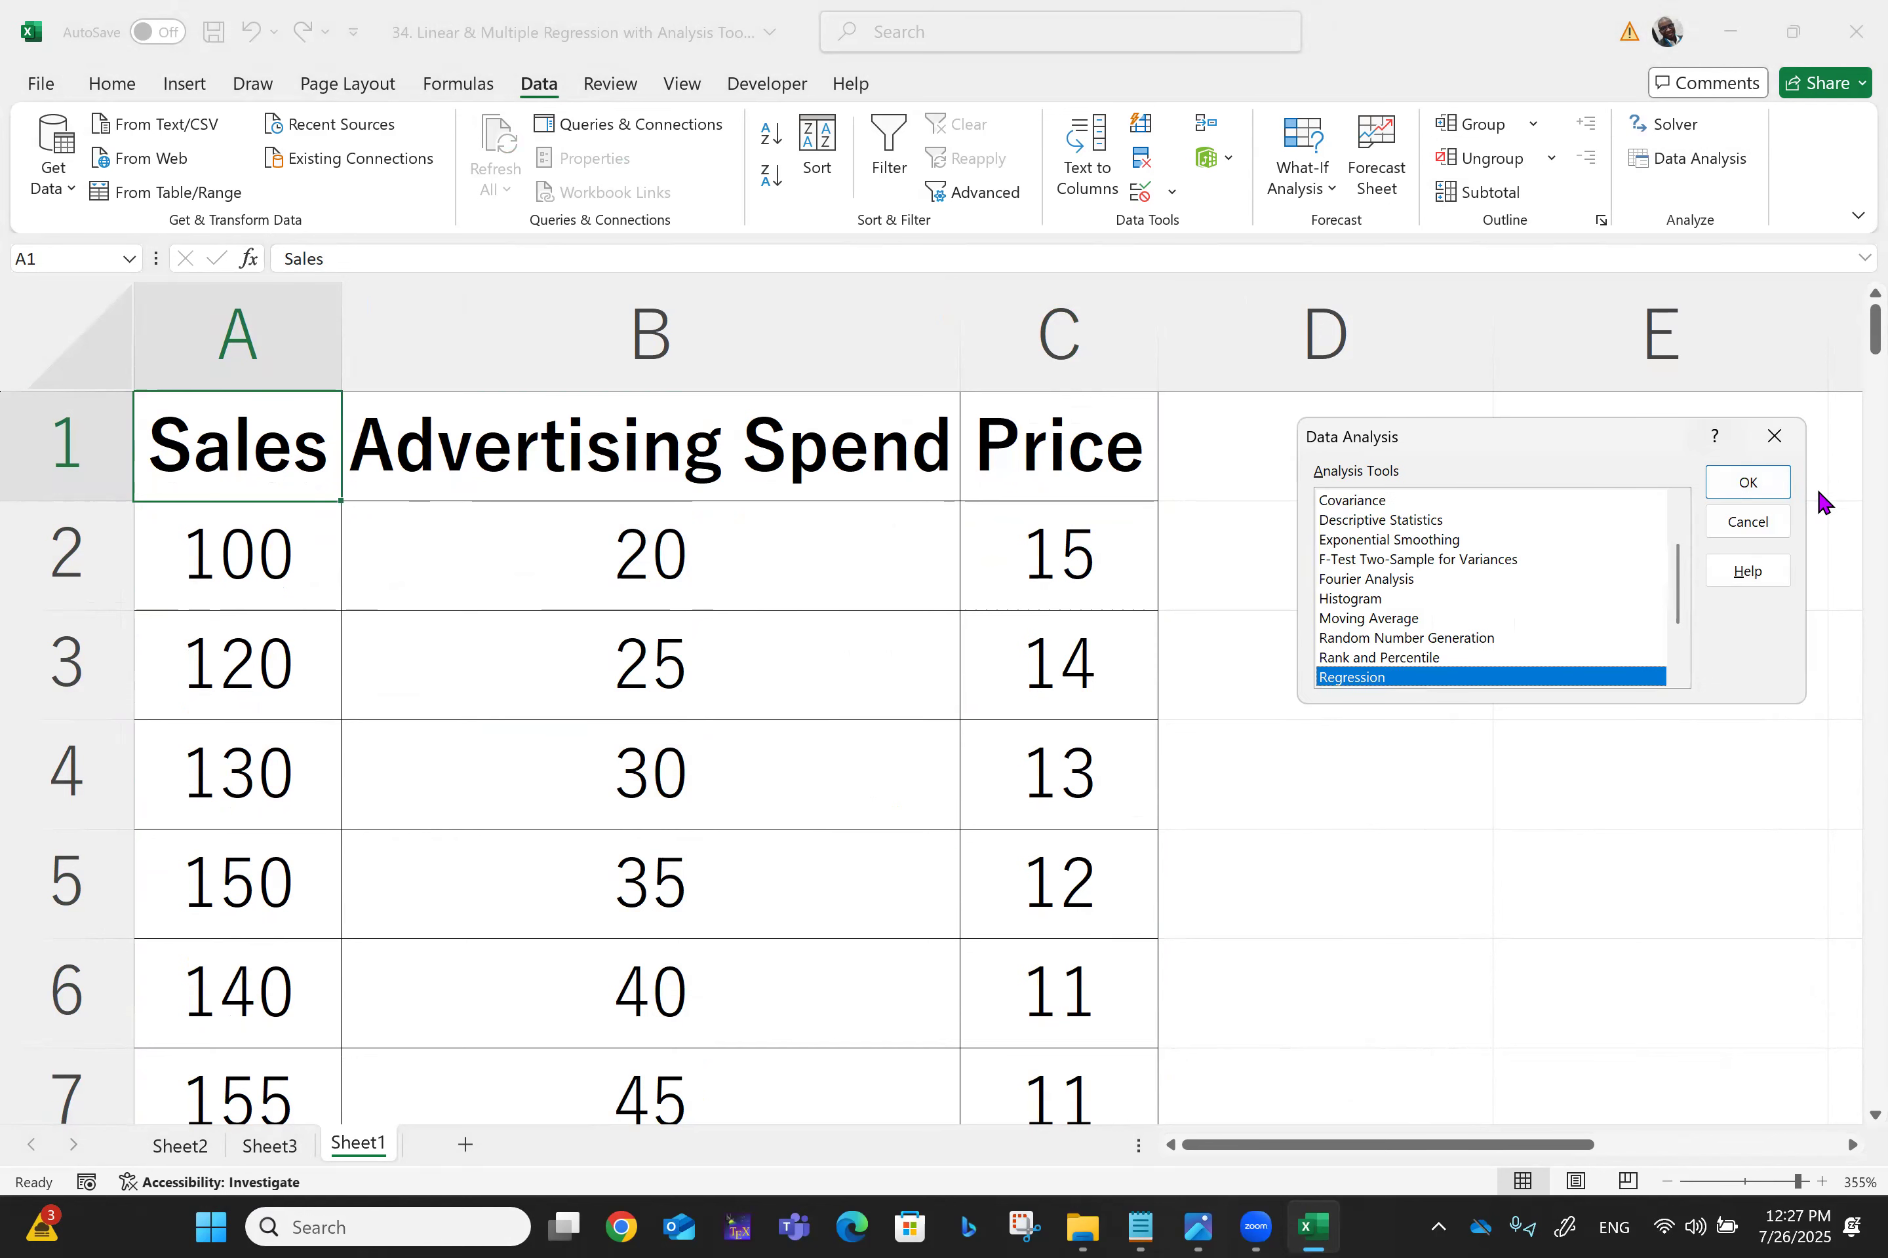
pyautogui.click(1760, 485)
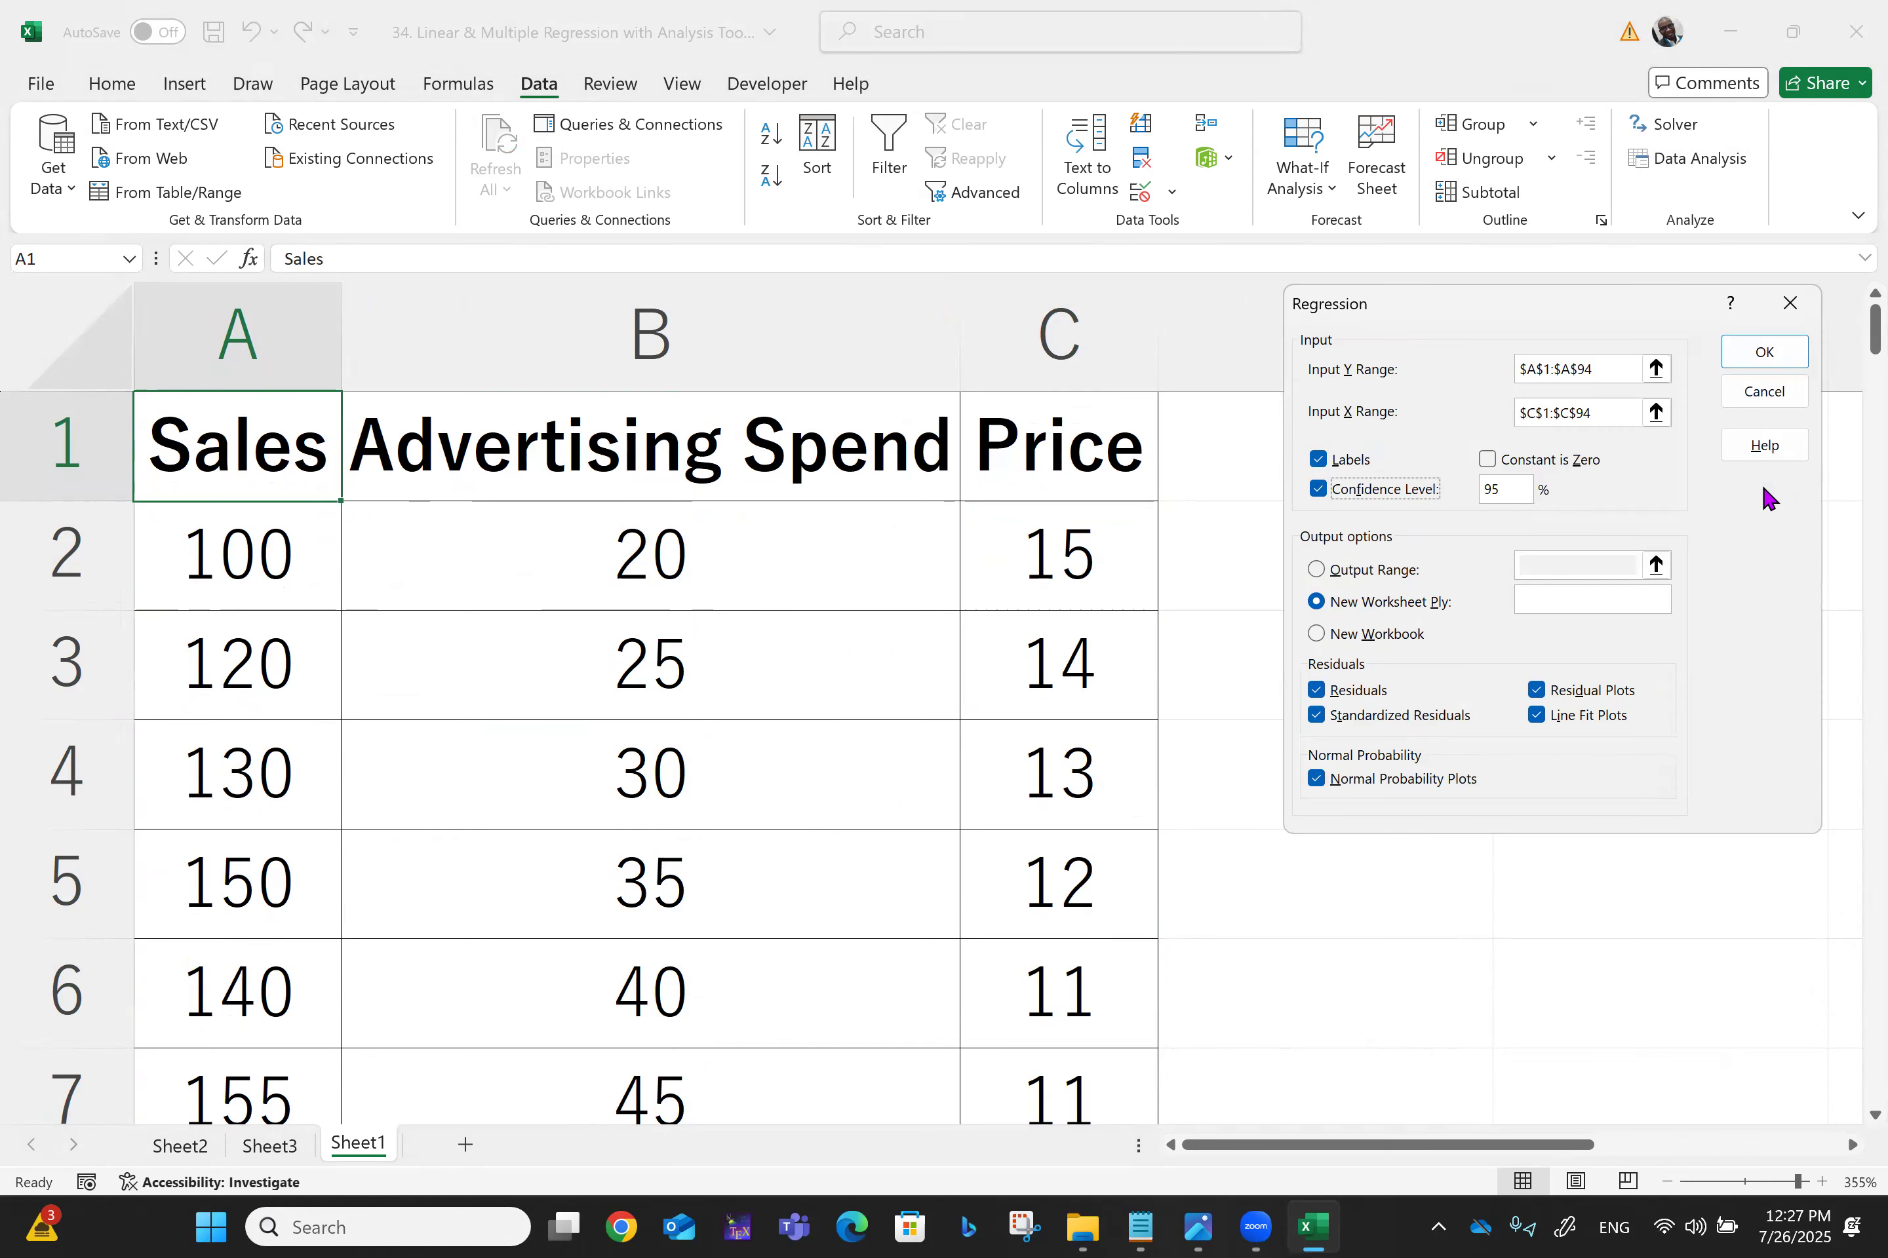
# Step: Replace the Input X Range with $B$1:$C$94, covering Advertising Spend and Price, and run the multiple regression
pyautogui.click(1596, 413)
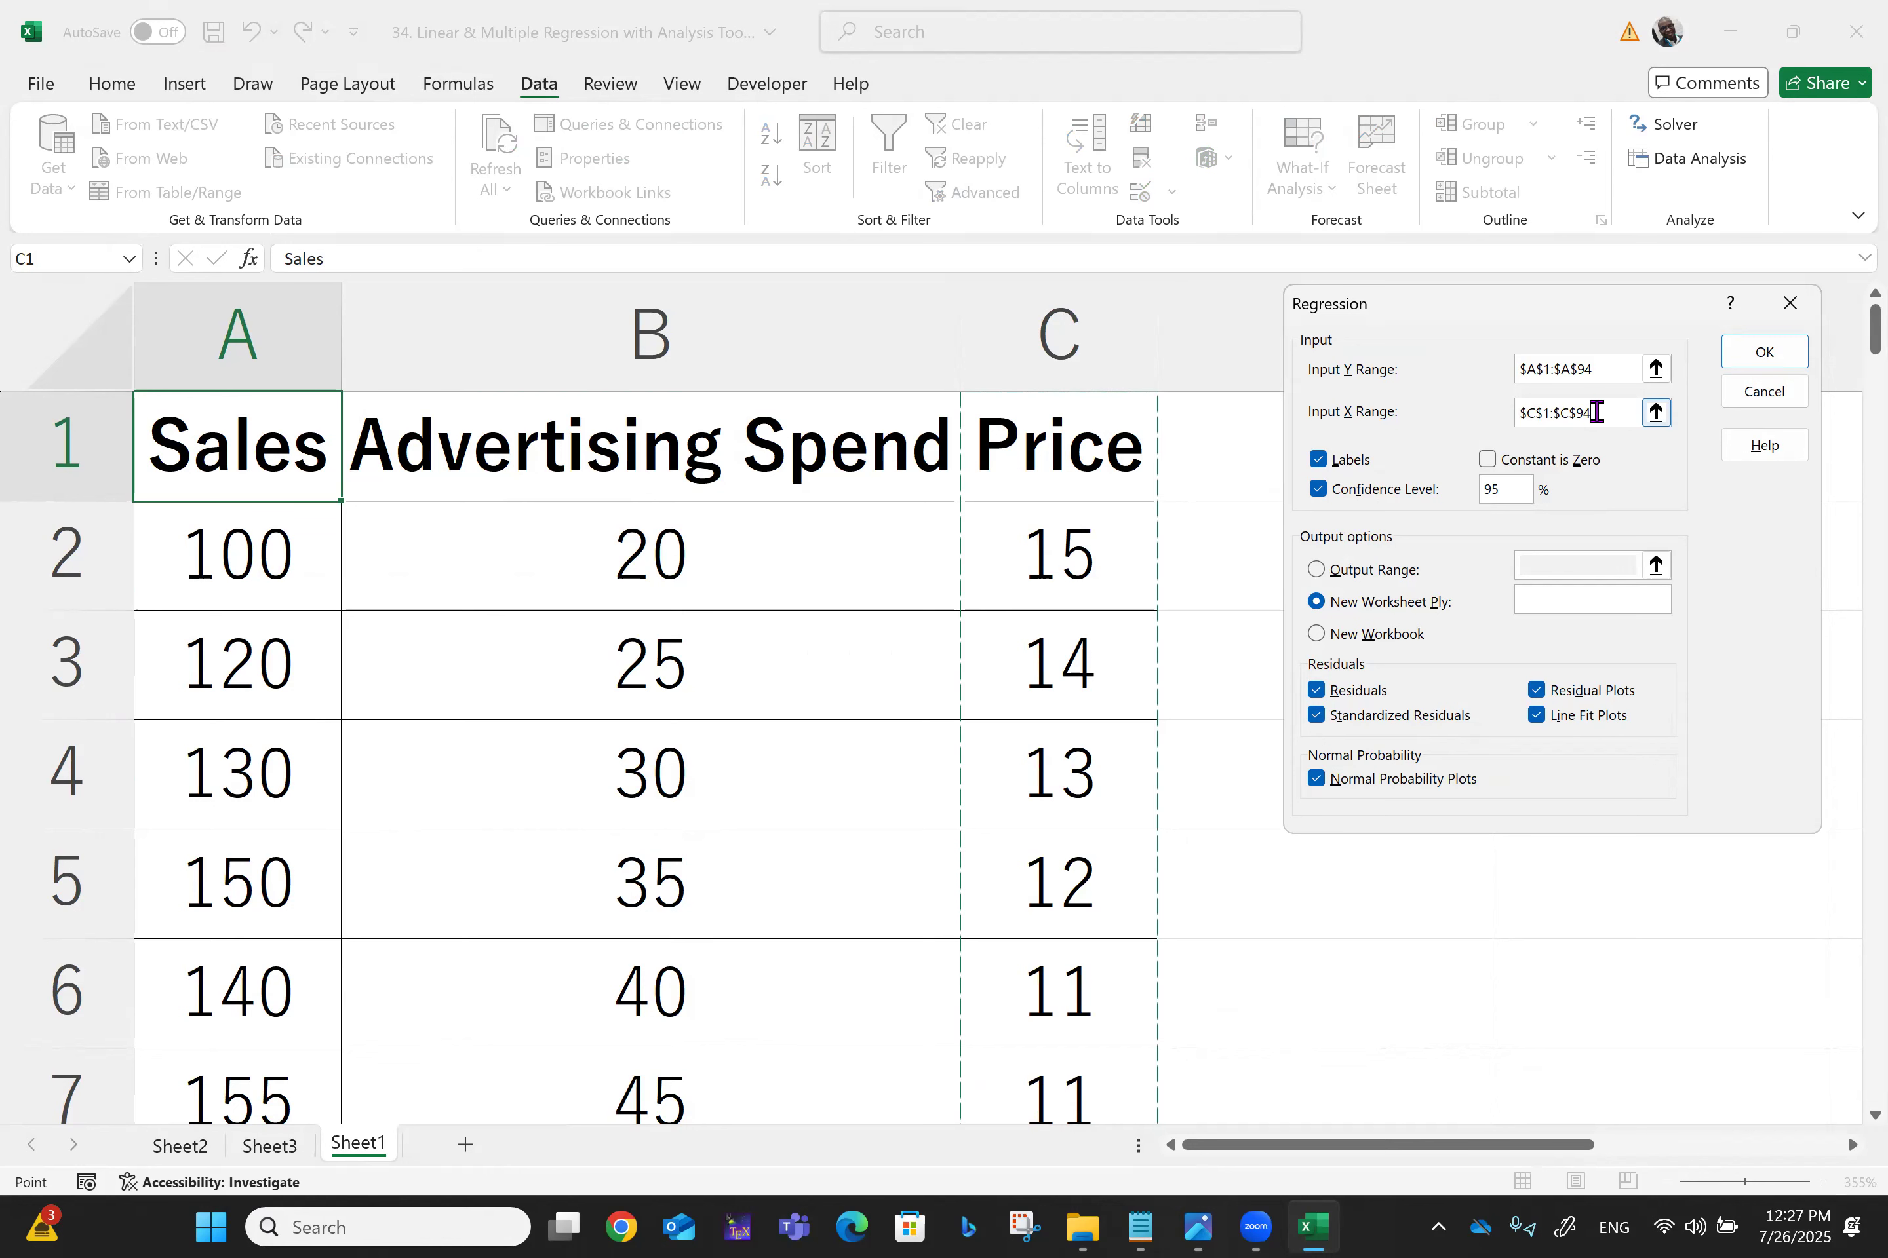
pyautogui.press('BackSpace')
pyautogui.press('BackSpace')
pyautogui.press('BackSpace')
pyautogui.press('BackSpace')
pyautogui.press('BackSpace')
pyautogui.press('BackSpace')
pyautogui.press('BackSpace')
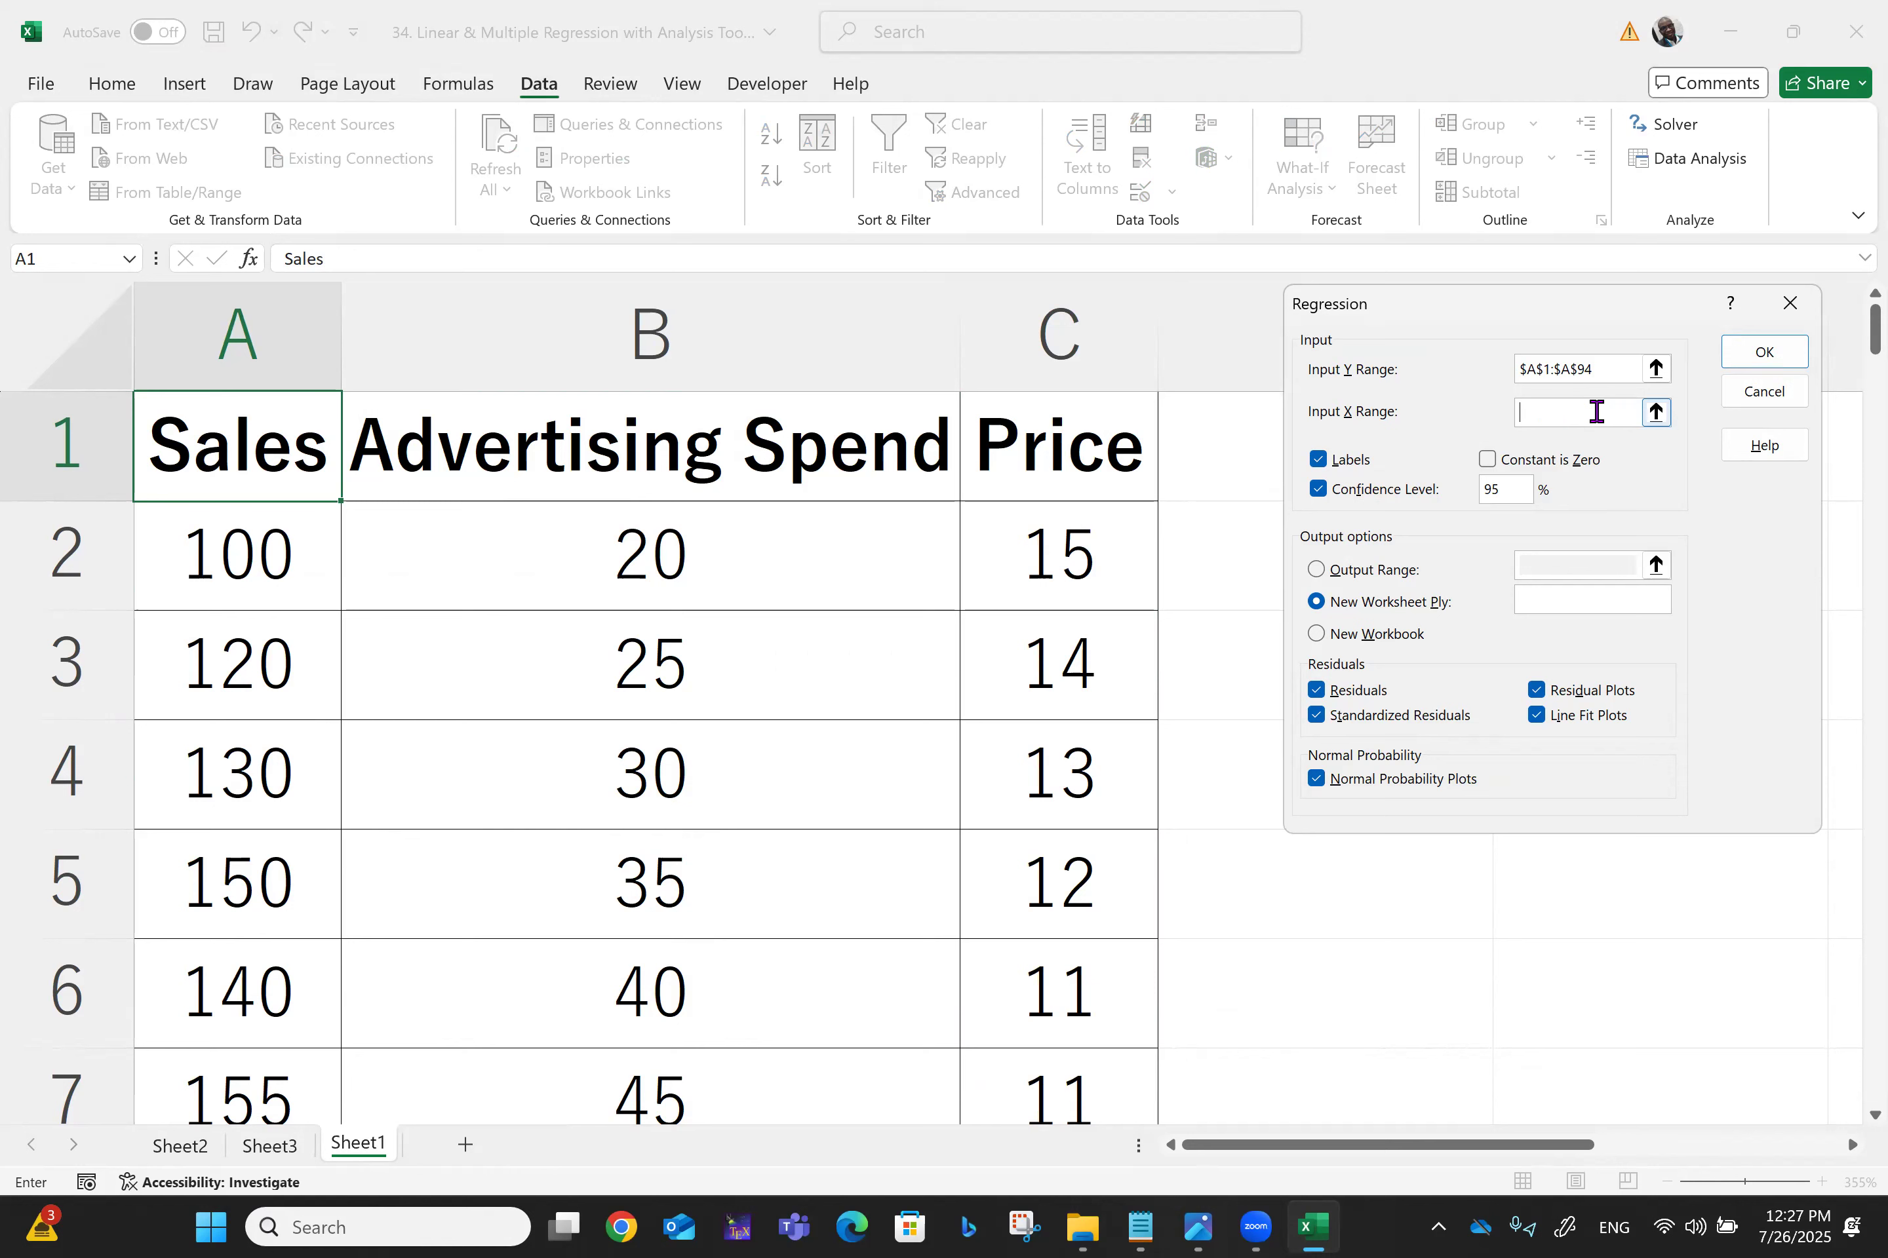
pyautogui.click(550, 446)
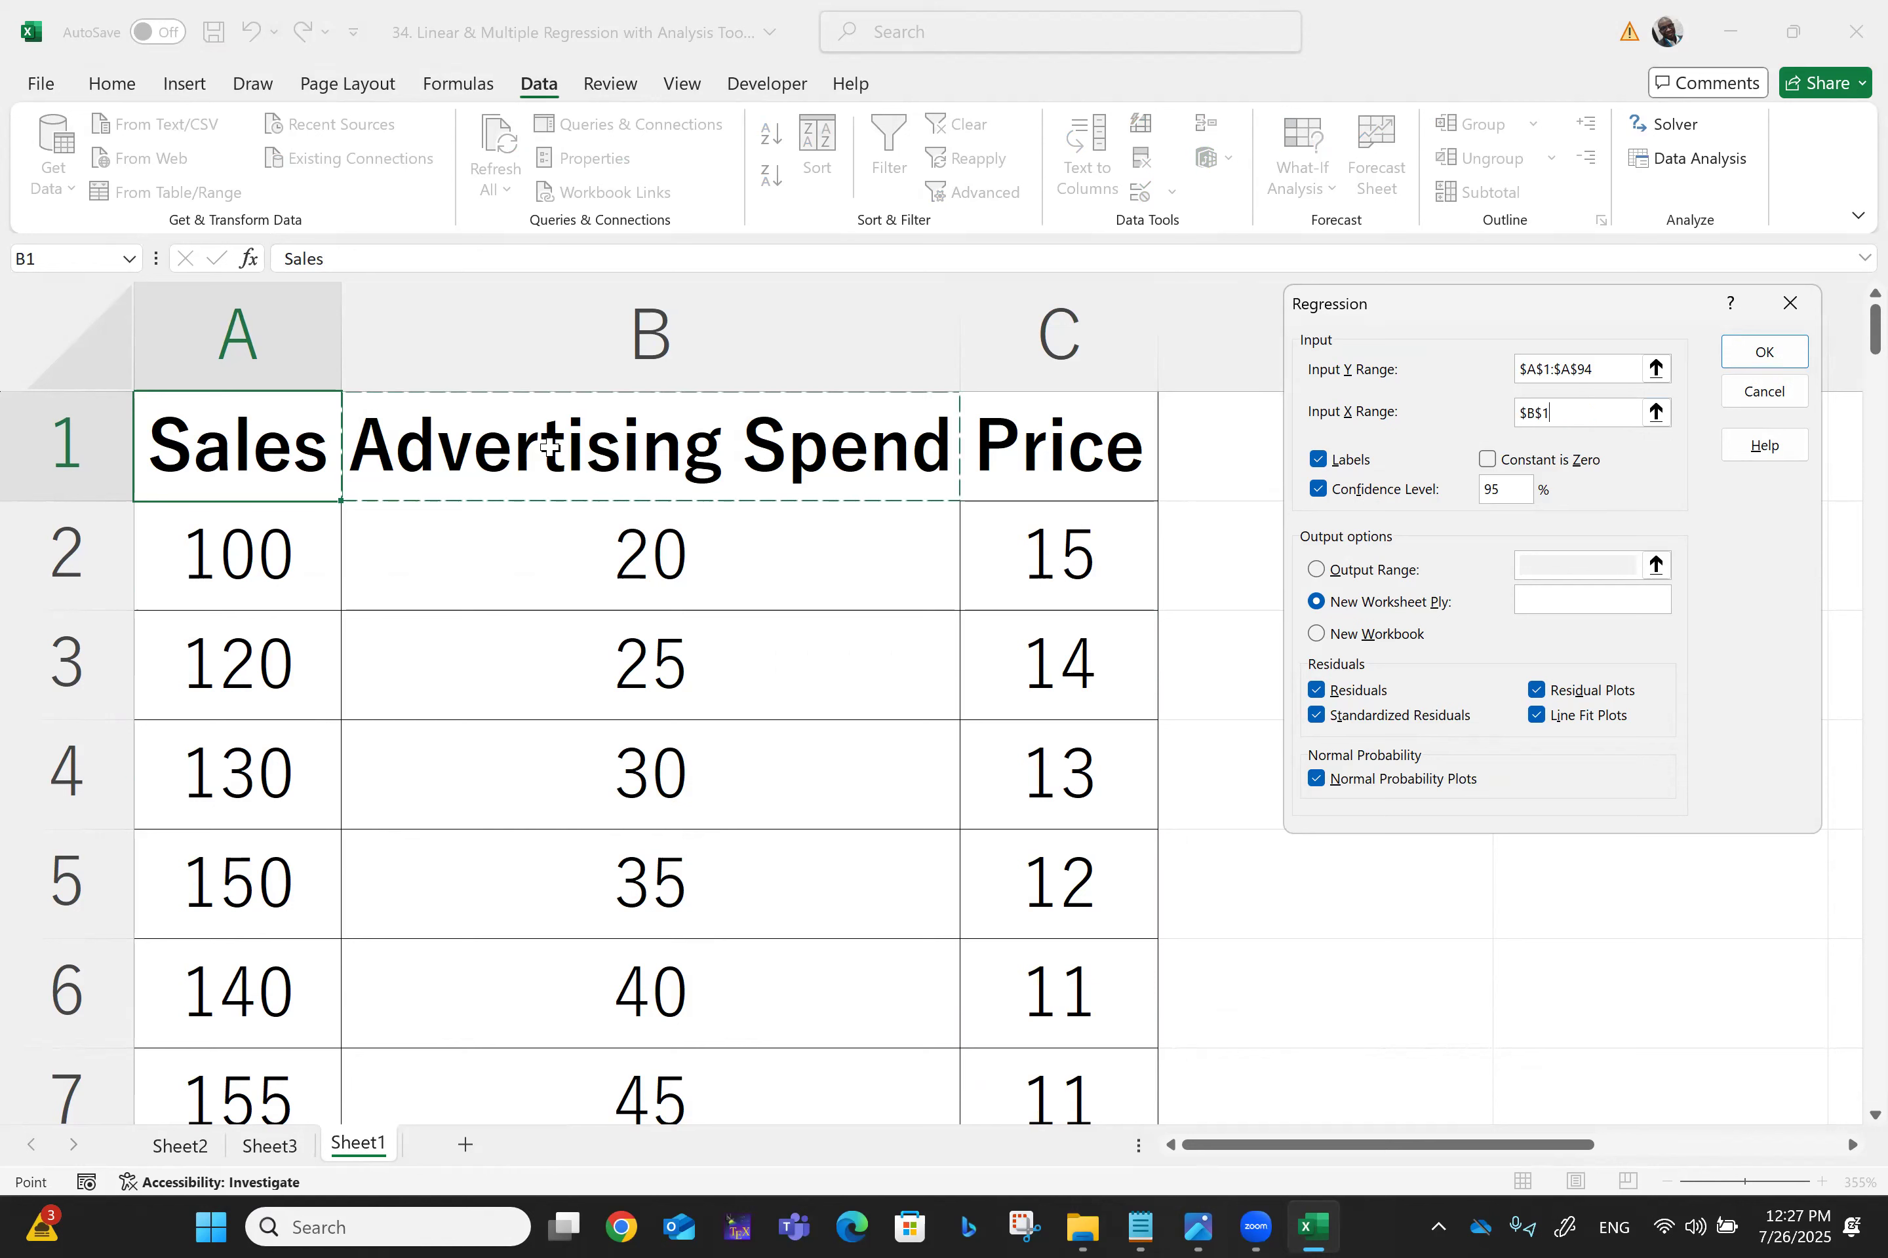
pyautogui.hotkey('shift', 'Right')
pyautogui.hotkey('shift', 'Down')
pyautogui.hotkey('shift', 'Down')
pyautogui.hotkey('shift', 'Down')
pyautogui.hotkey('shift', 'Down')
pyautogui.hotkey('shift', 'Down')
pyautogui.hotkey('shift', 'Down')
pyautogui.hotkey('shift', 'Down')
pyautogui.hotkey('shift', 'Down')
pyautogui.hotkey('shift', 'Down')
pyautogui.hotkey('shift', 'Down')
pyautogui.hotkey('shift', 'Down')
pyautogui.hotkey('shift', 'Down')
pyautogui.hotkey('shift', 'Down')
pyautogui.hotkey('shift', 'Down')
pyautogui.hotkey('shift', 'Down')
pyautogui.hotkey('shift', 'Down')
pyautogui.hotkey('shift', 'Down')
pyautogui.hotkey('shift', 'Down')
pyautogui.hotkey('shift', 'Down')
pyautogui.hotkey('shift', 'Down')
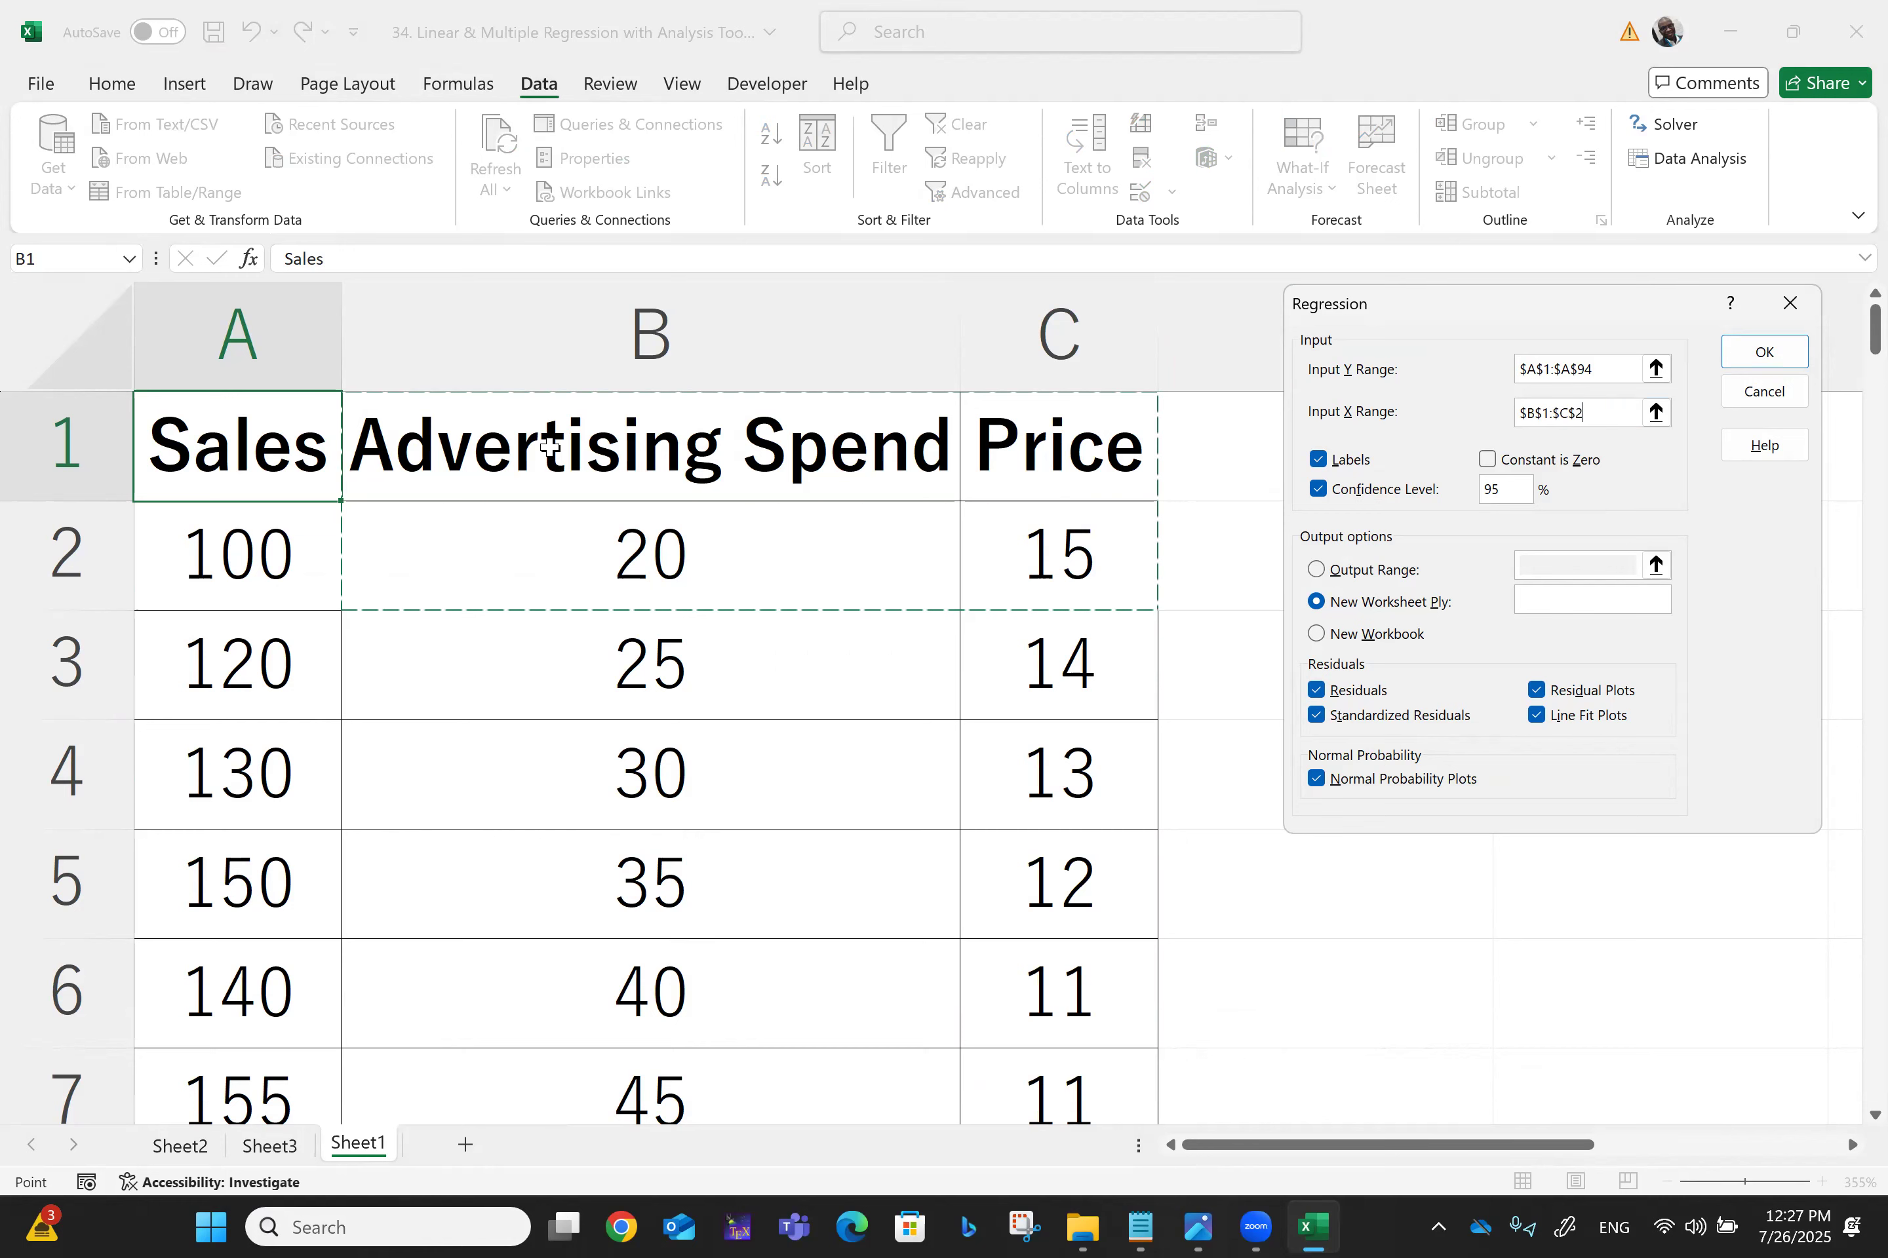
pyautogui.hotkey('shift', 'Down')
pyautogui.hotkey('shift', 'Down')
pyautogui.hotkey('shift', 'Down')
pyautogui.hotkey('shift', 'Down')
pyautogui.hotkey('shift', 'Down')
pyautogui.hotkey('shift', 'Down')
pyautogui.hotkey('shift', 'Down')
pyautogui.hotkey('shift', 'Down')
pyautogui.hotkey('shift', 'Down')
pyautogui.hotkey('shift', 'Down')
pyautogui.hotkey('shift', 'Down')
pyautogui.hotkey('shift', 'Down')
pyautogui.hotkey('shift', 'Down')
pyautogui.hotkey('shift', 'Down')
pyautogui.hotkey('shift', 'Down')
pyautogui.hotkey('shift', 'Down')
pyautogui.hotkey('shift', 'Down')
pyautogui.hotkey('shift', 'Down')
pyautogui.hotkey('shift', 'Down')
pyautogui.hotkey('shift', 'Down')
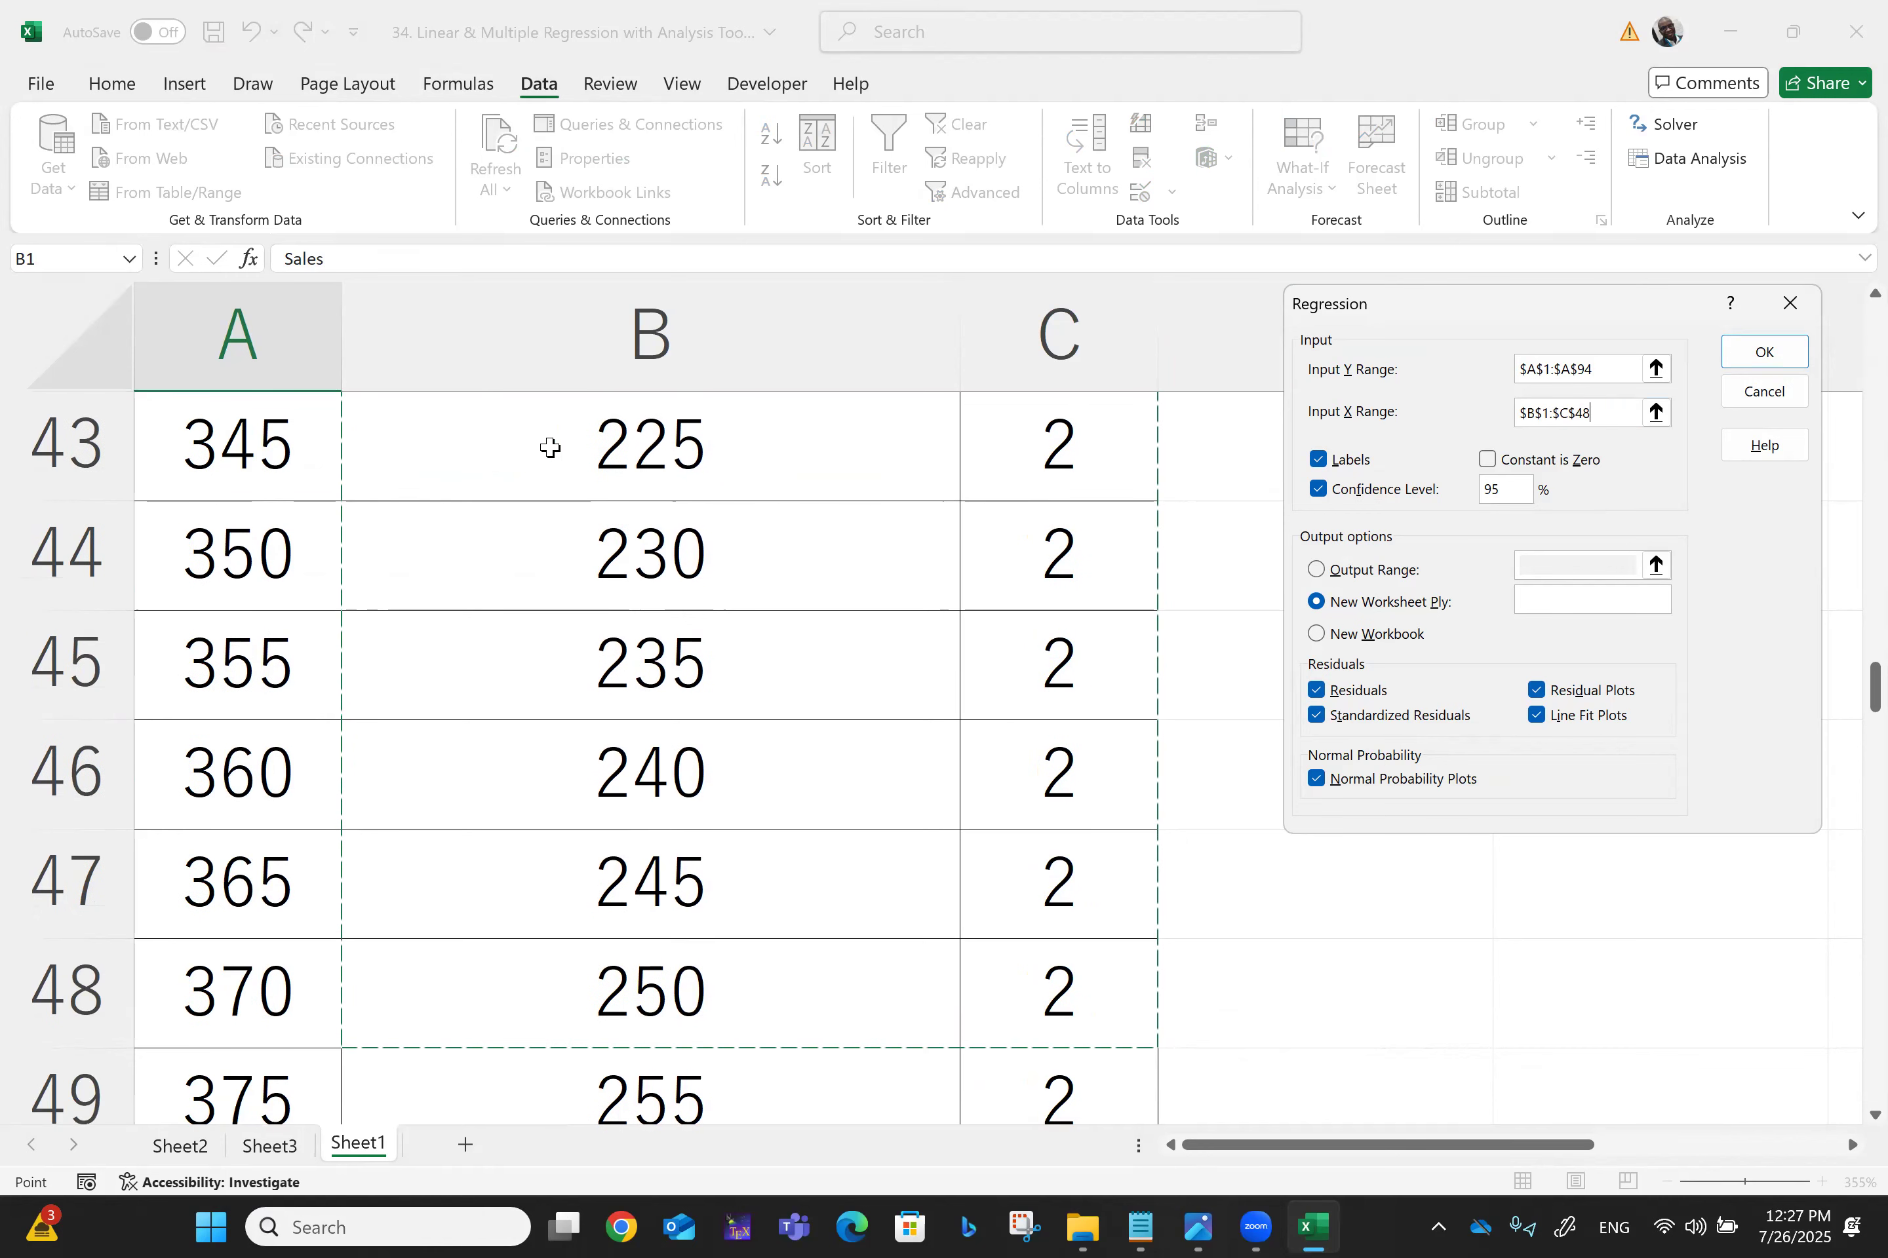
pyautogui.hotkey('shift', 'Down')
pyautogui.hotkey('shift', 'Down')
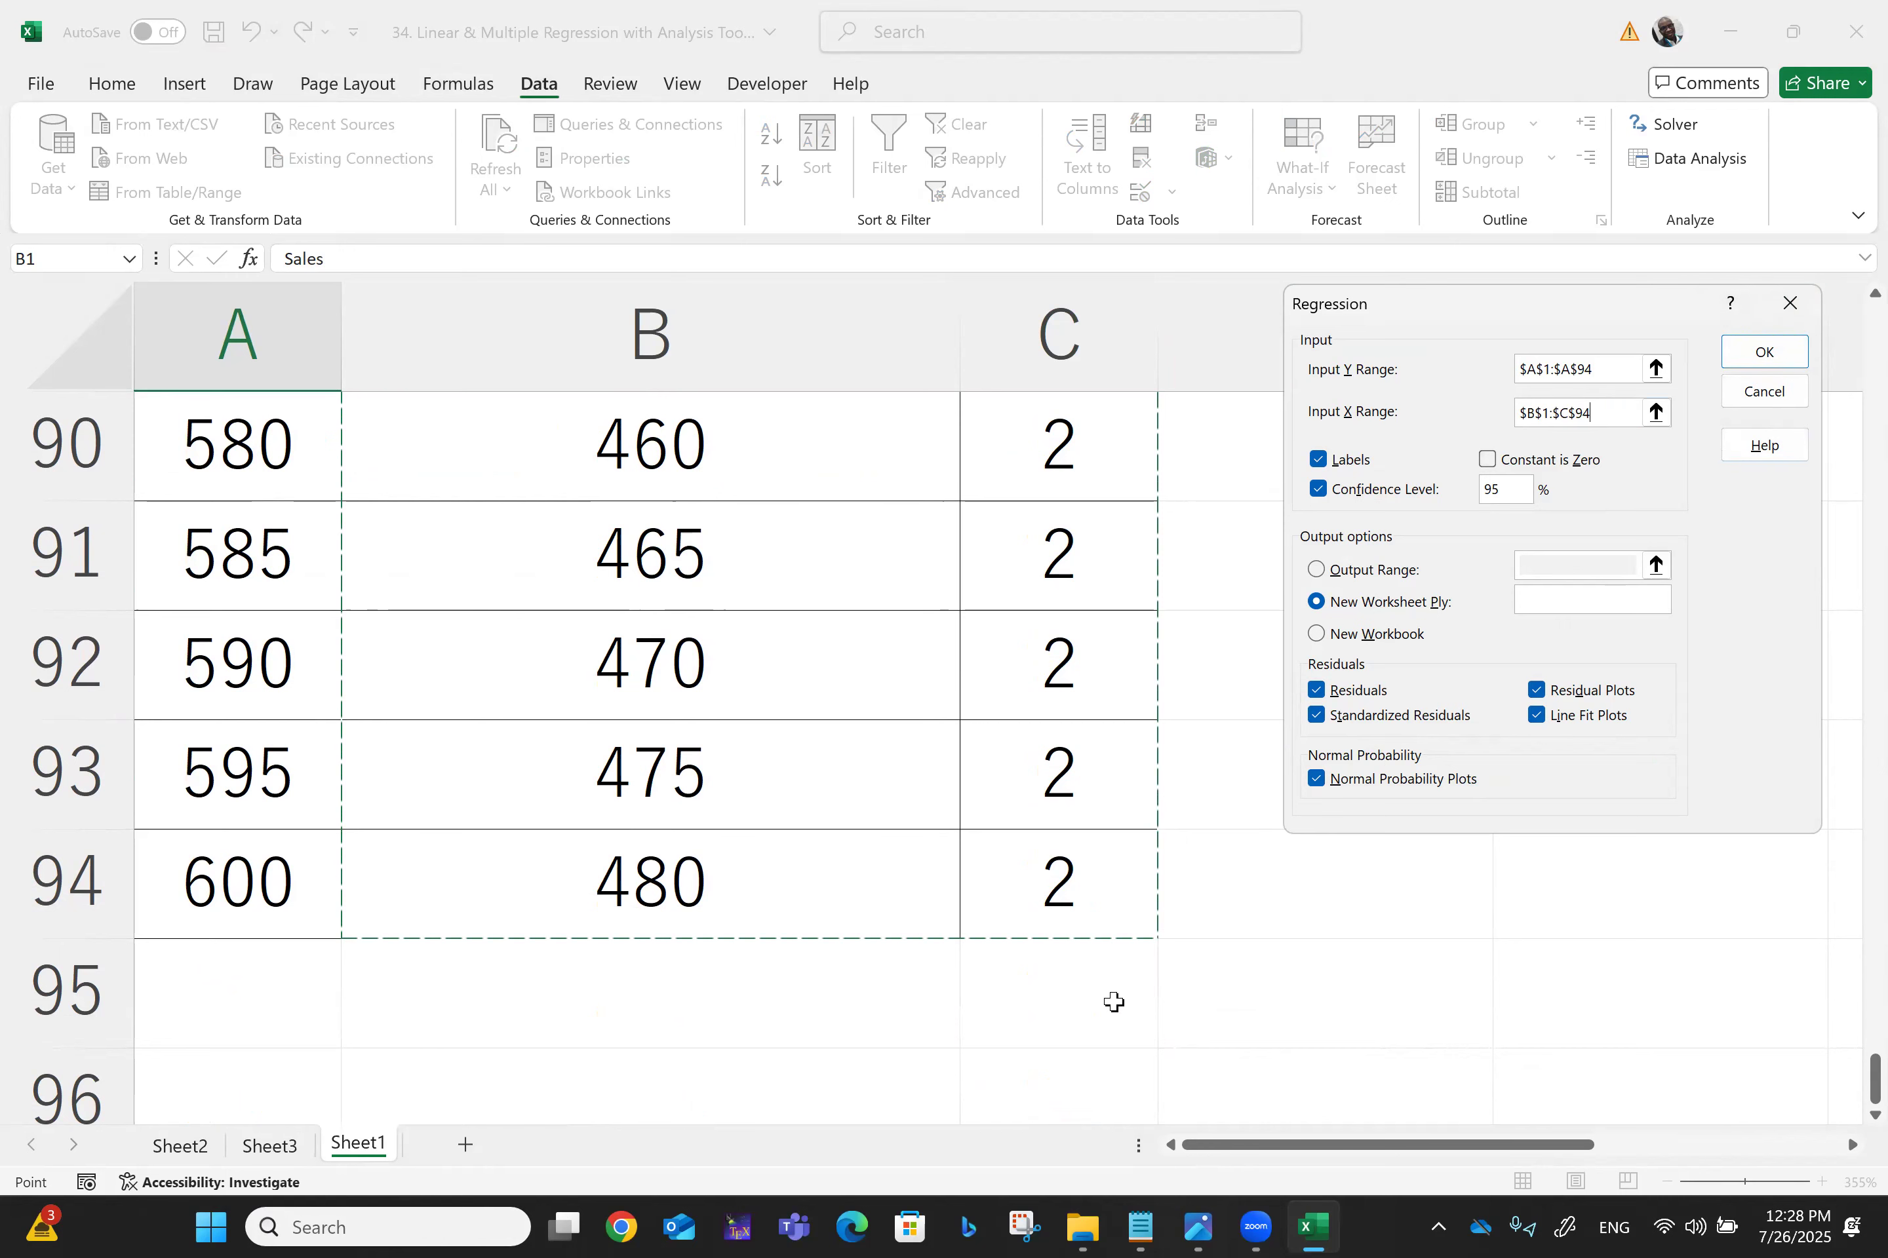
pyautogui.click(1777, 367)
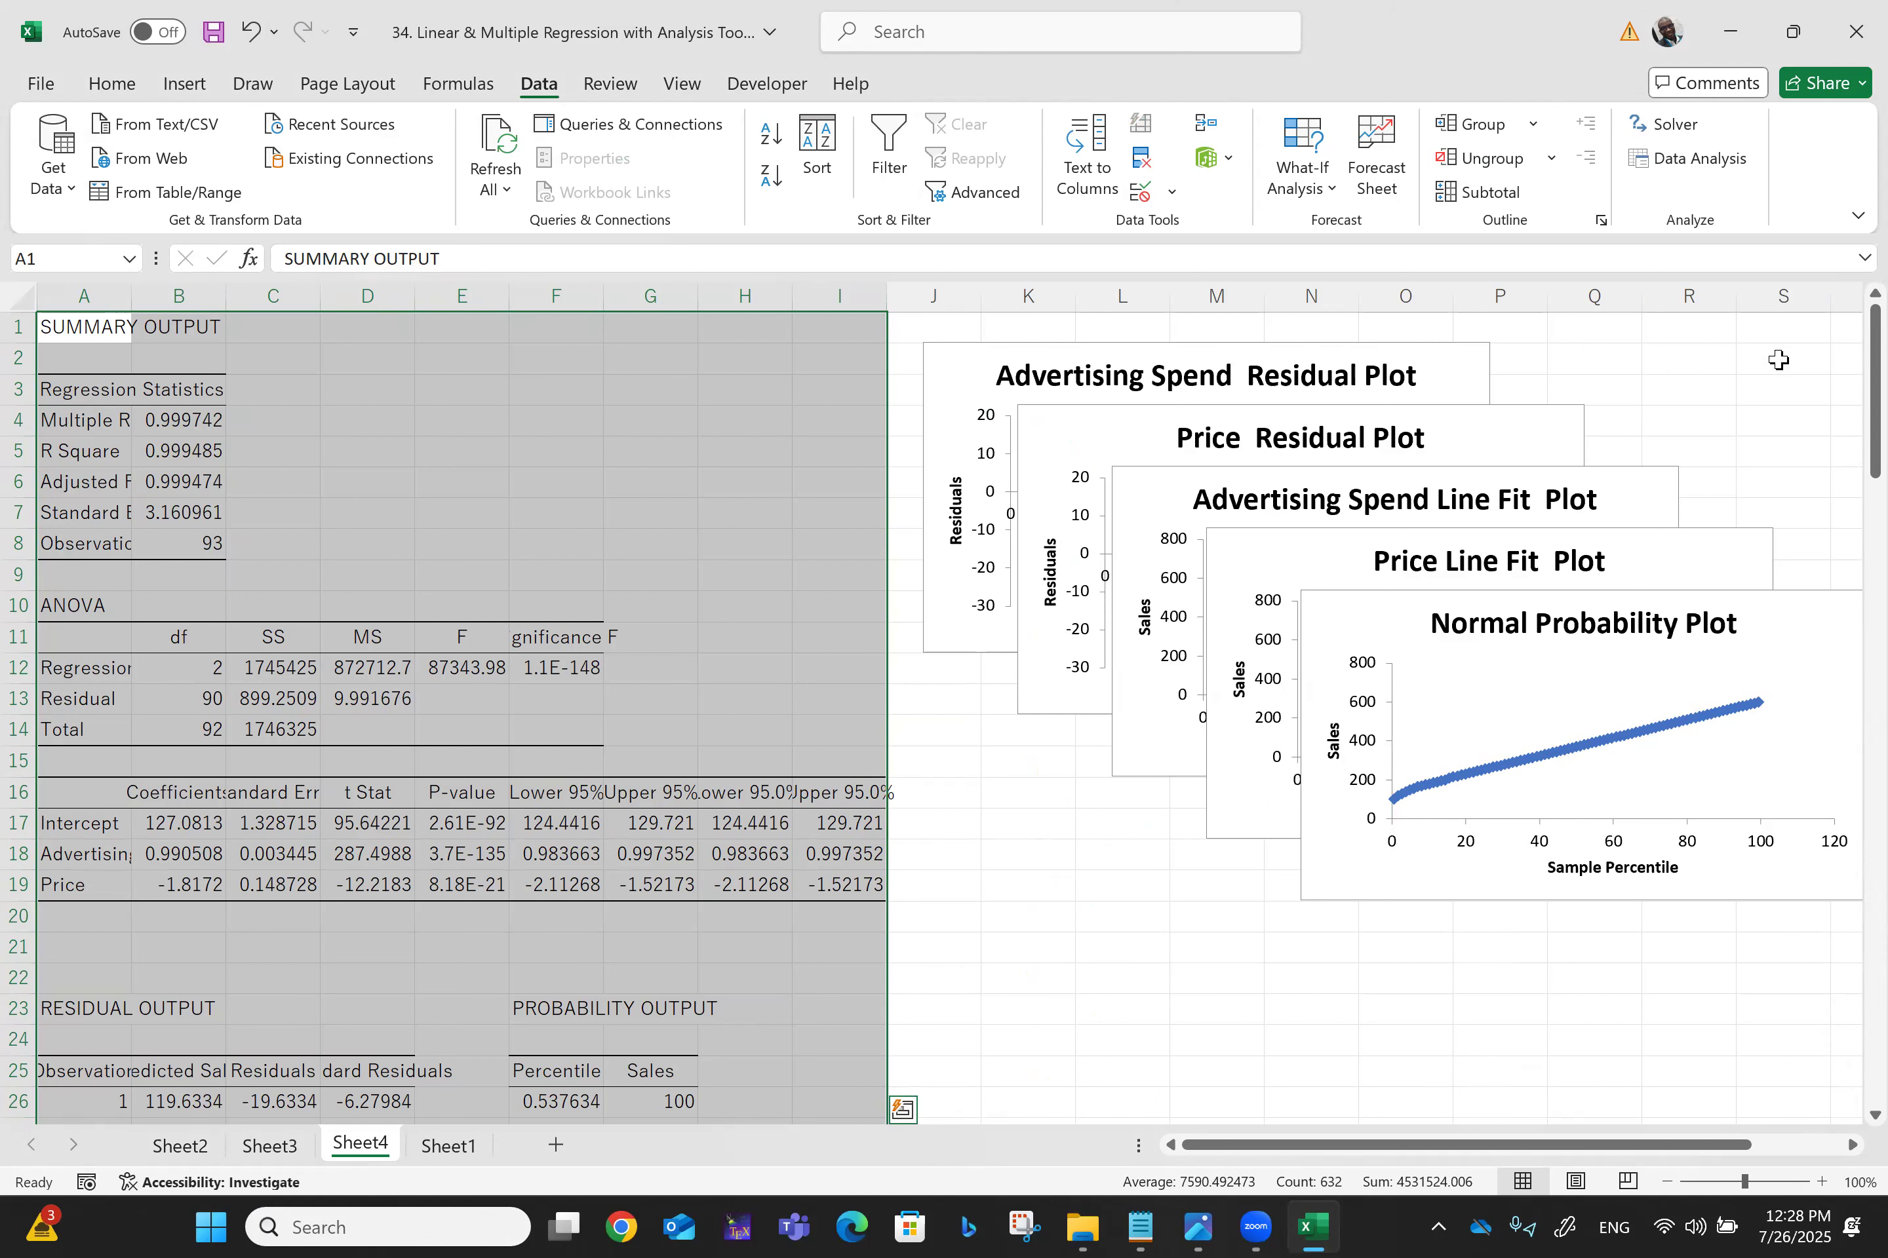
# Step: Autofit columns A and B on the new multiple regression output sheet so the labels and coefficients show in full
pyautogui.click(1047, 888)
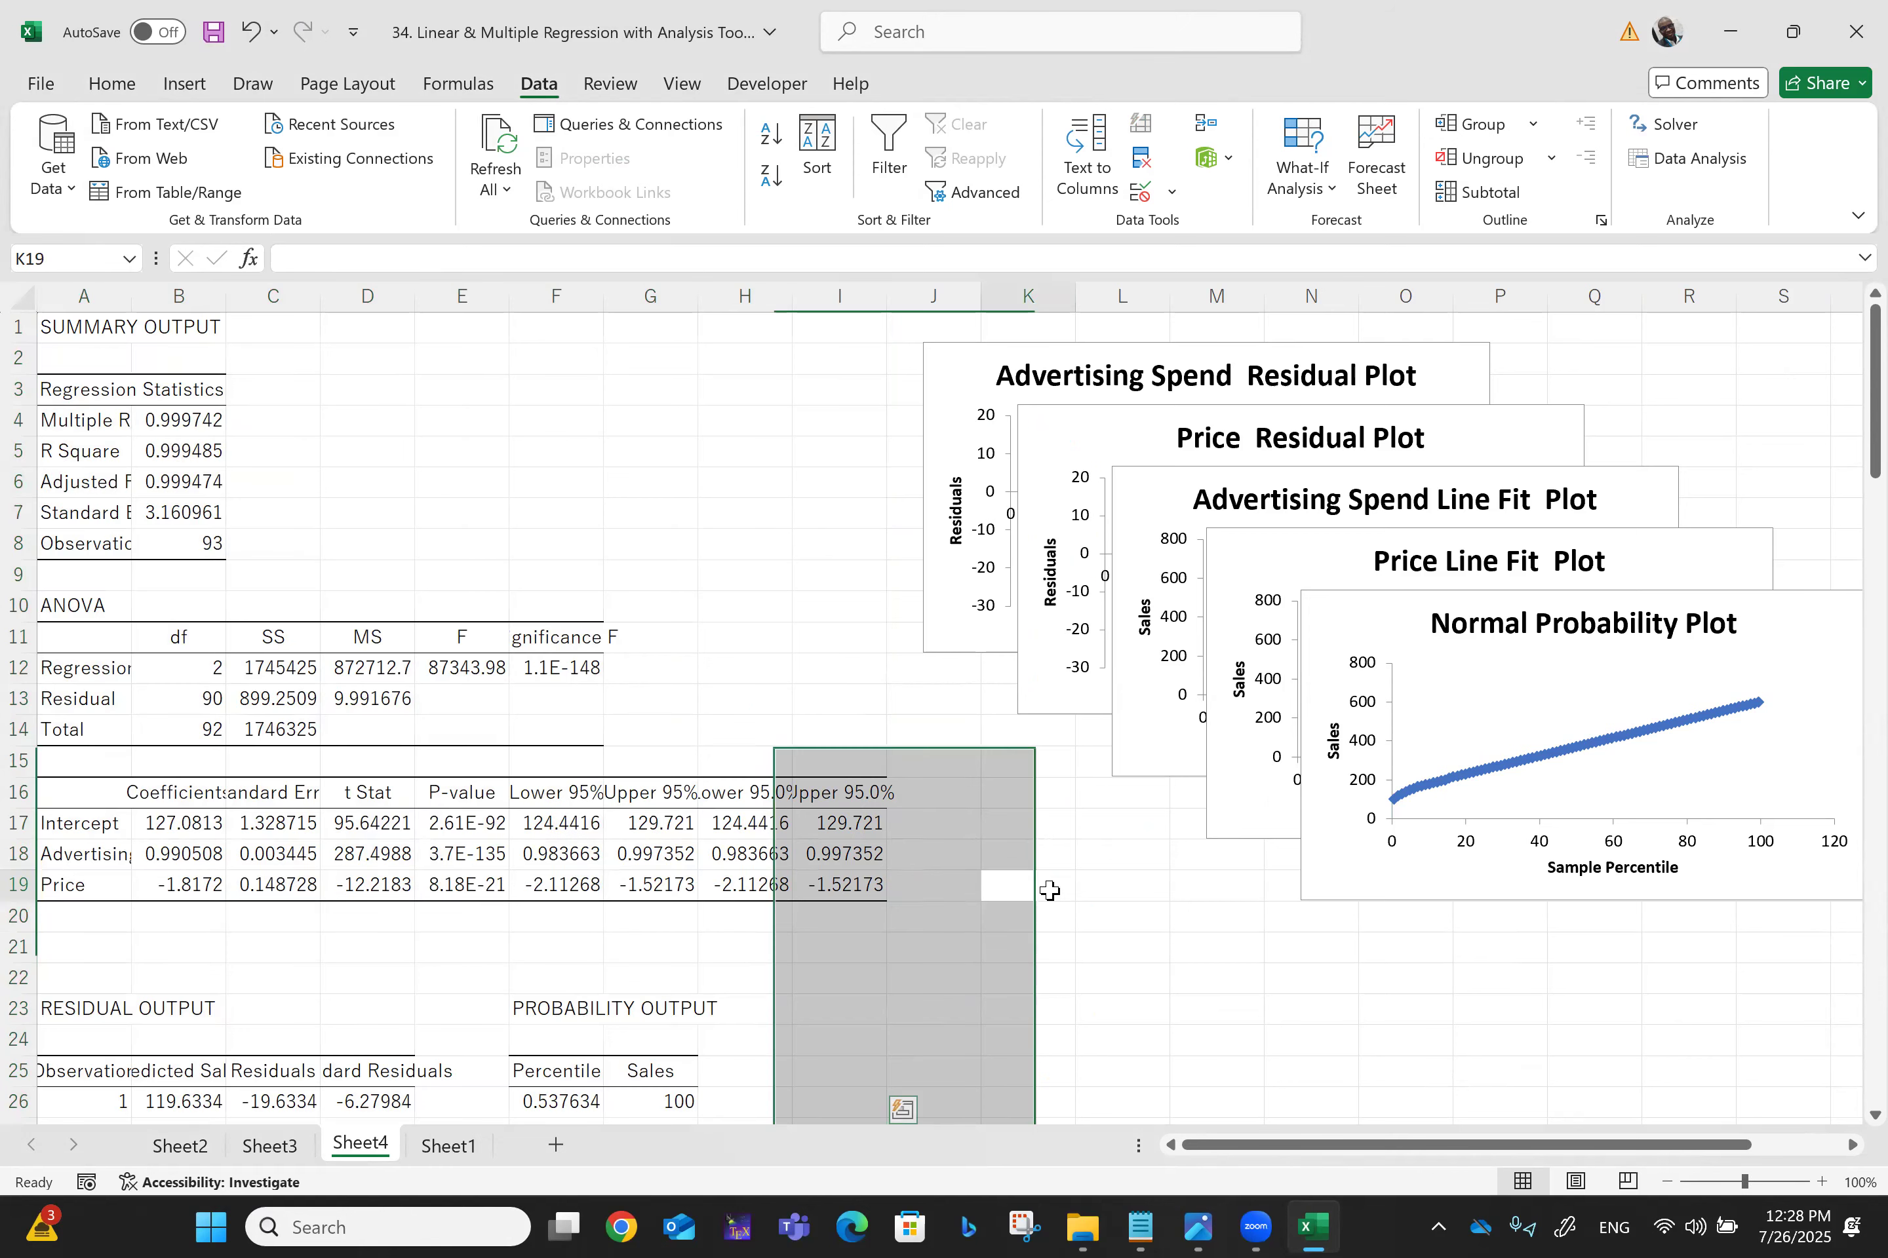
pyautogui.scroll(1, 486, 839)
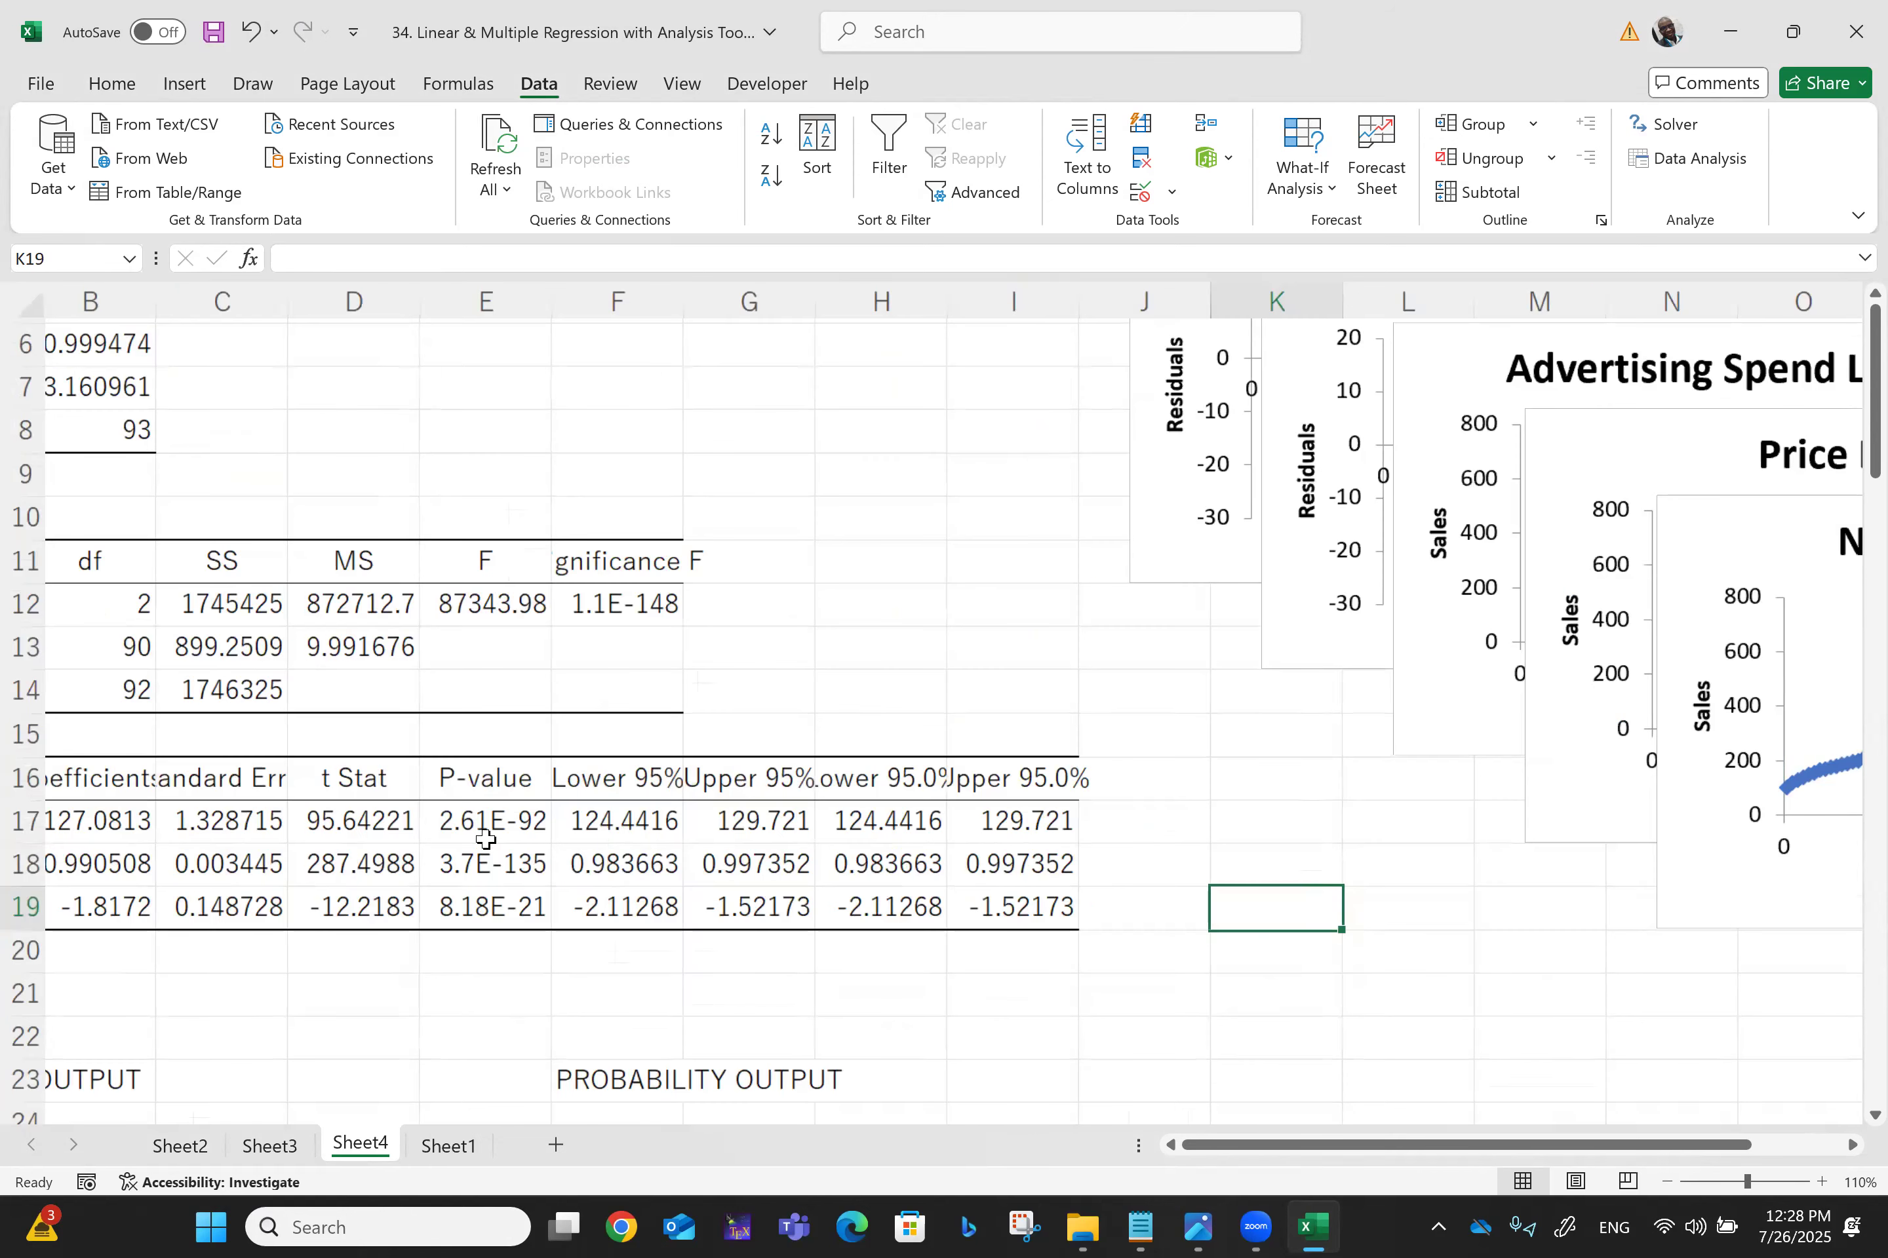
pyautogui.scroll(4, 486, 839)
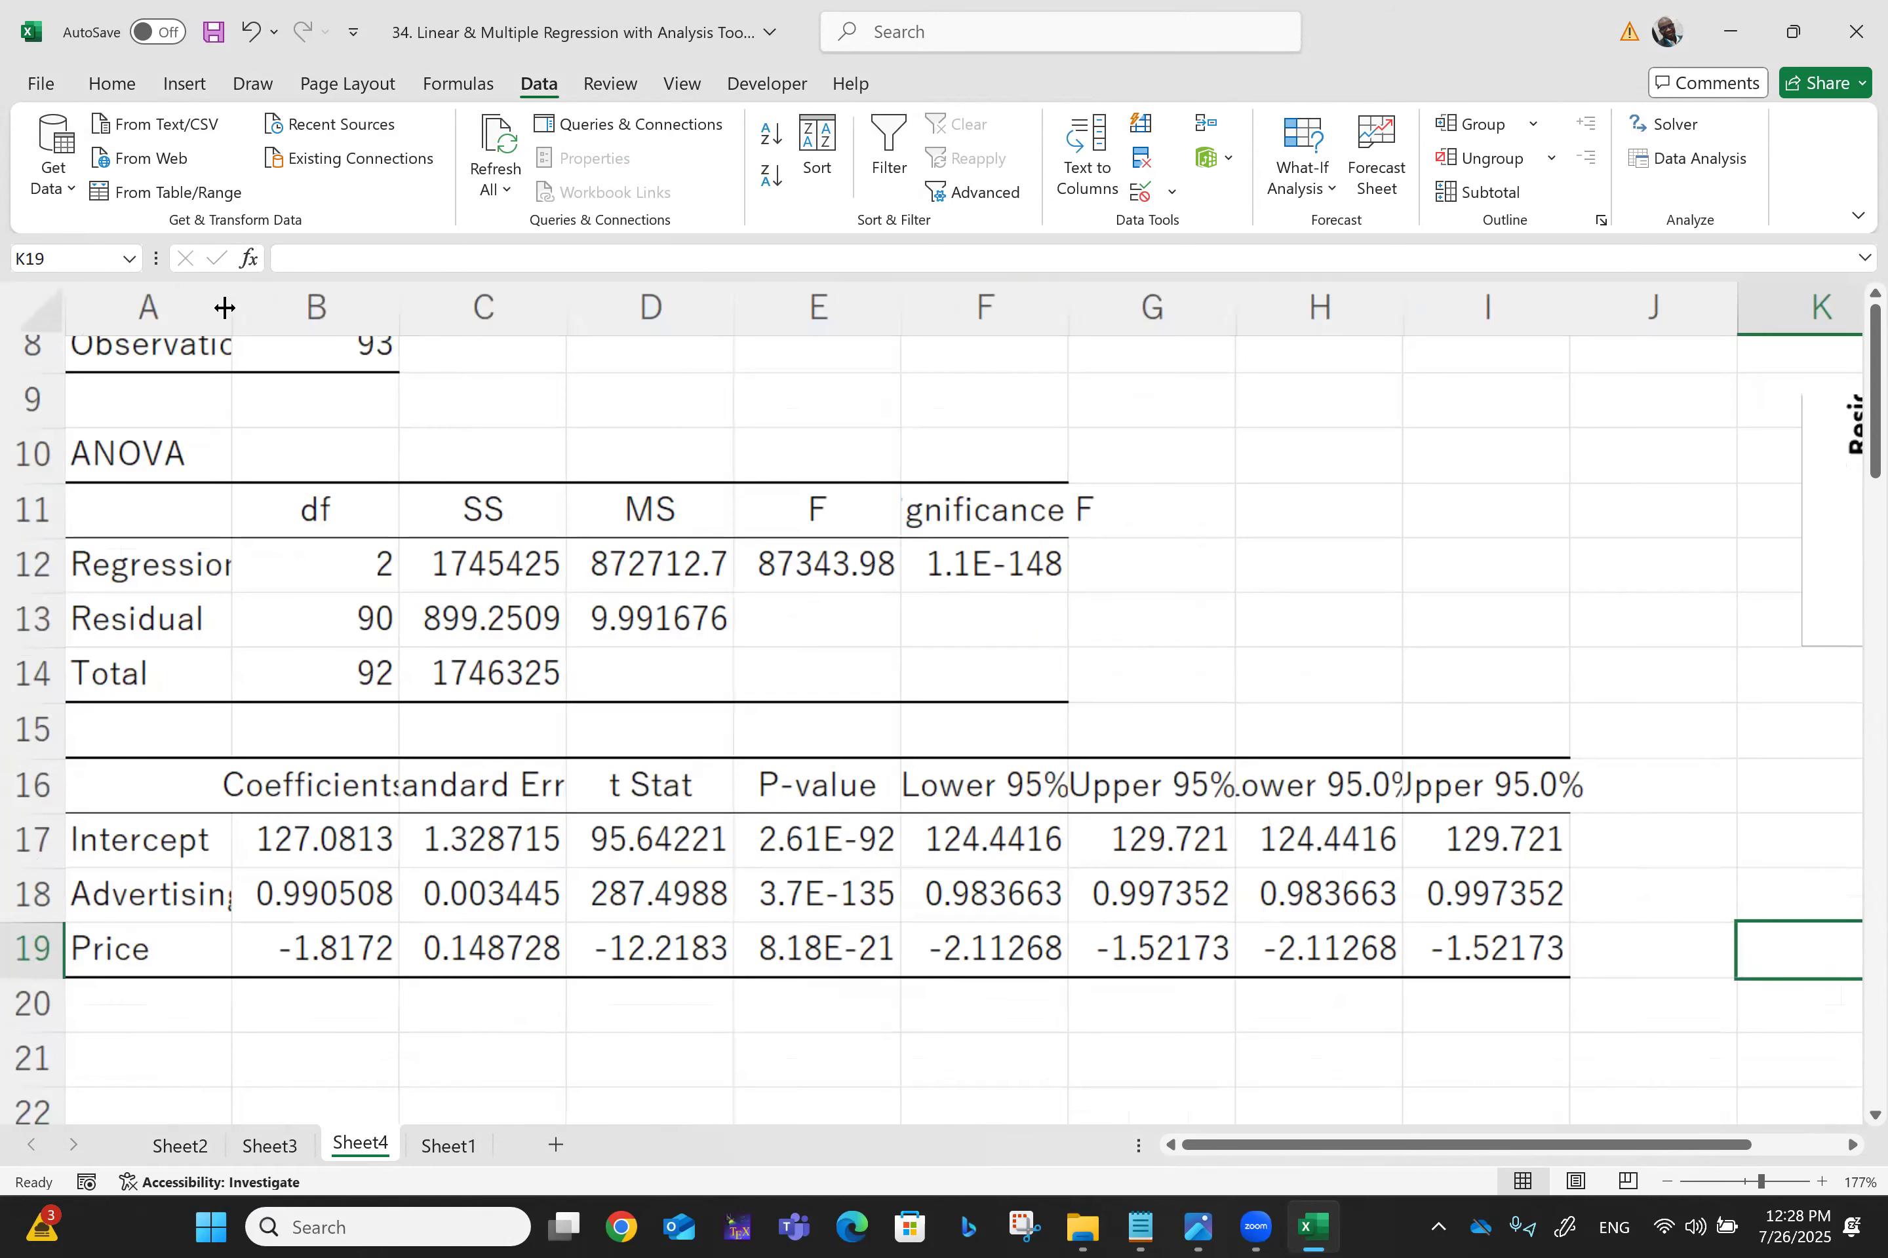
pyautogui.moveTo(224, 307); pyautogui.dragTo(227, 303)
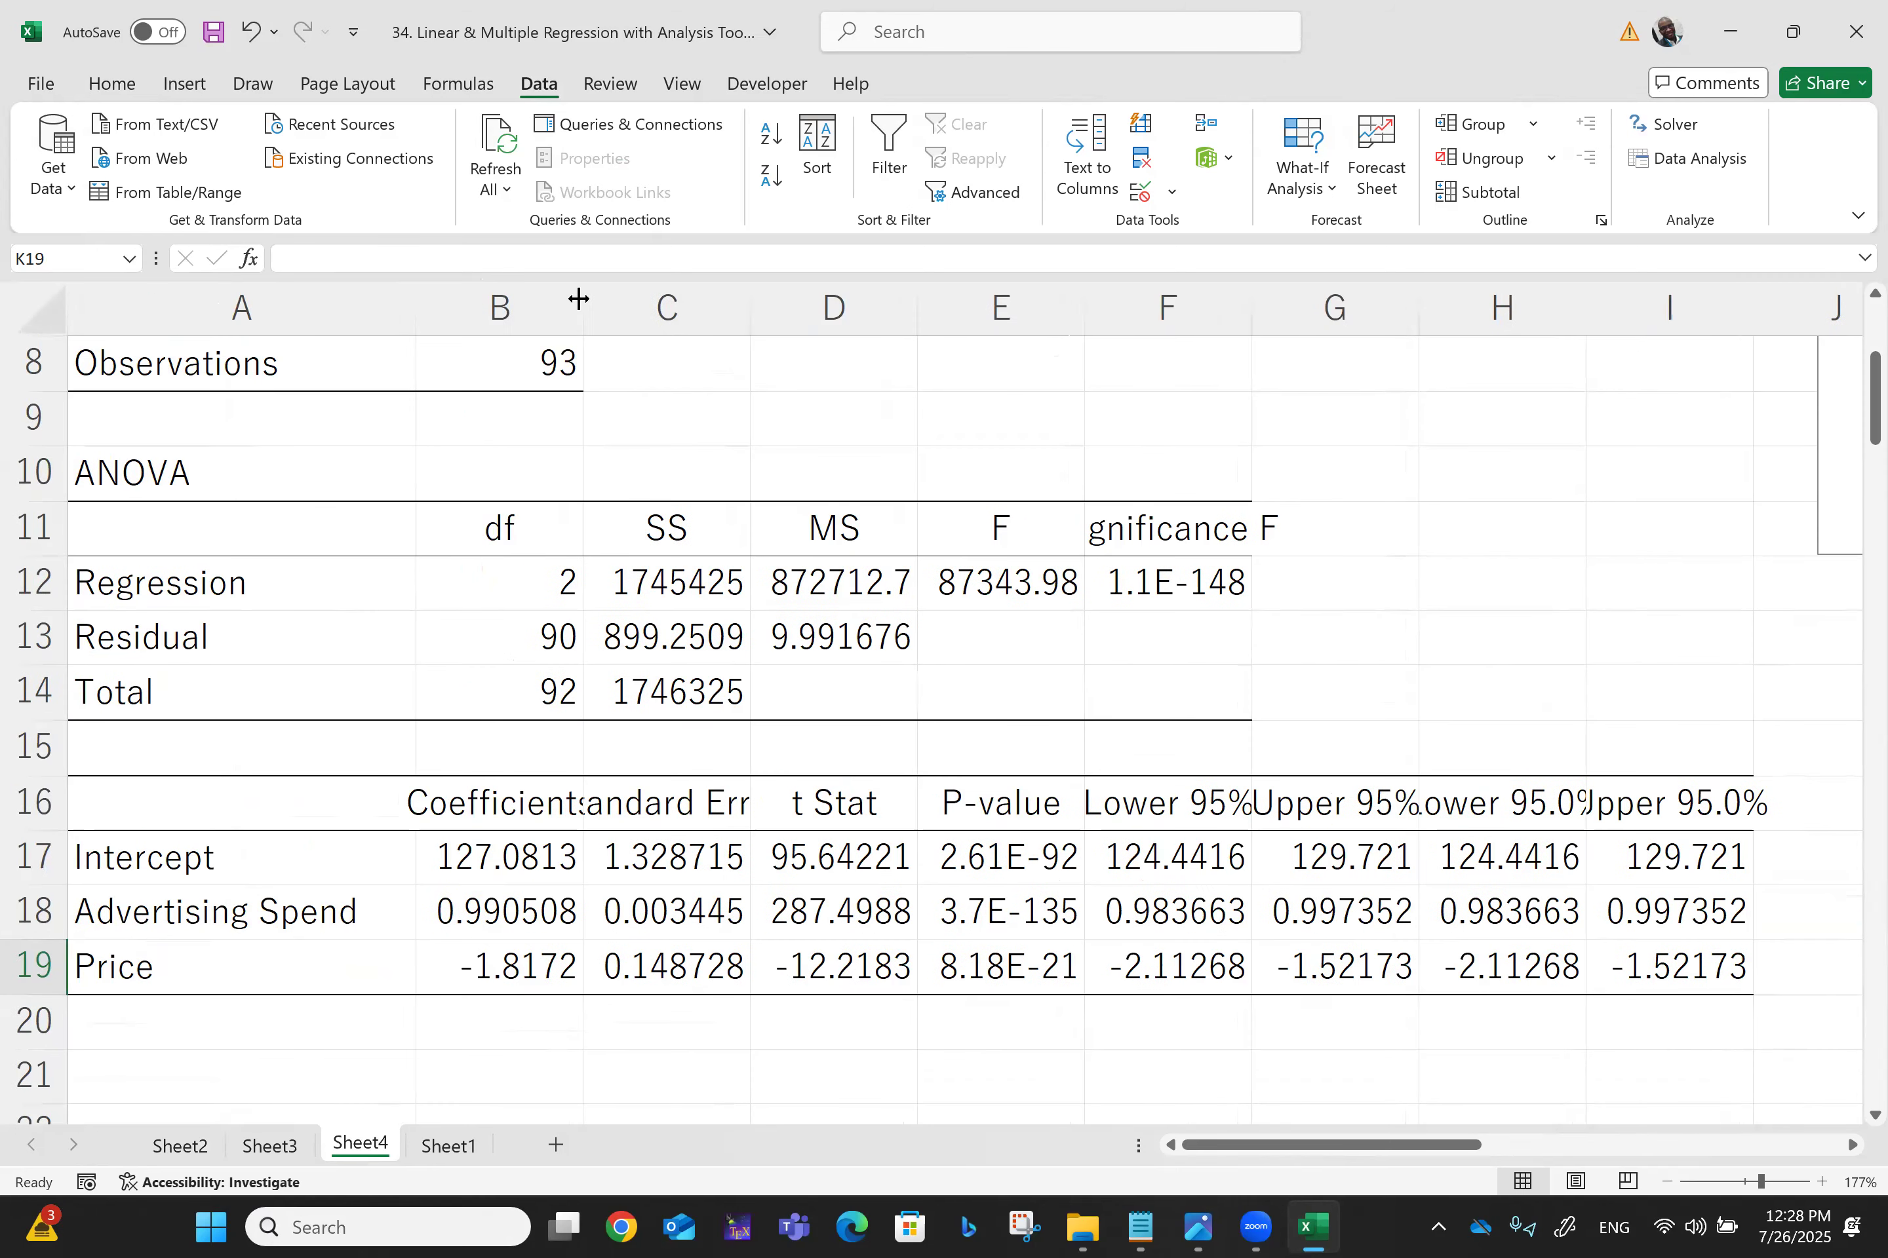
pyautogui.doubleClick(580, 293)
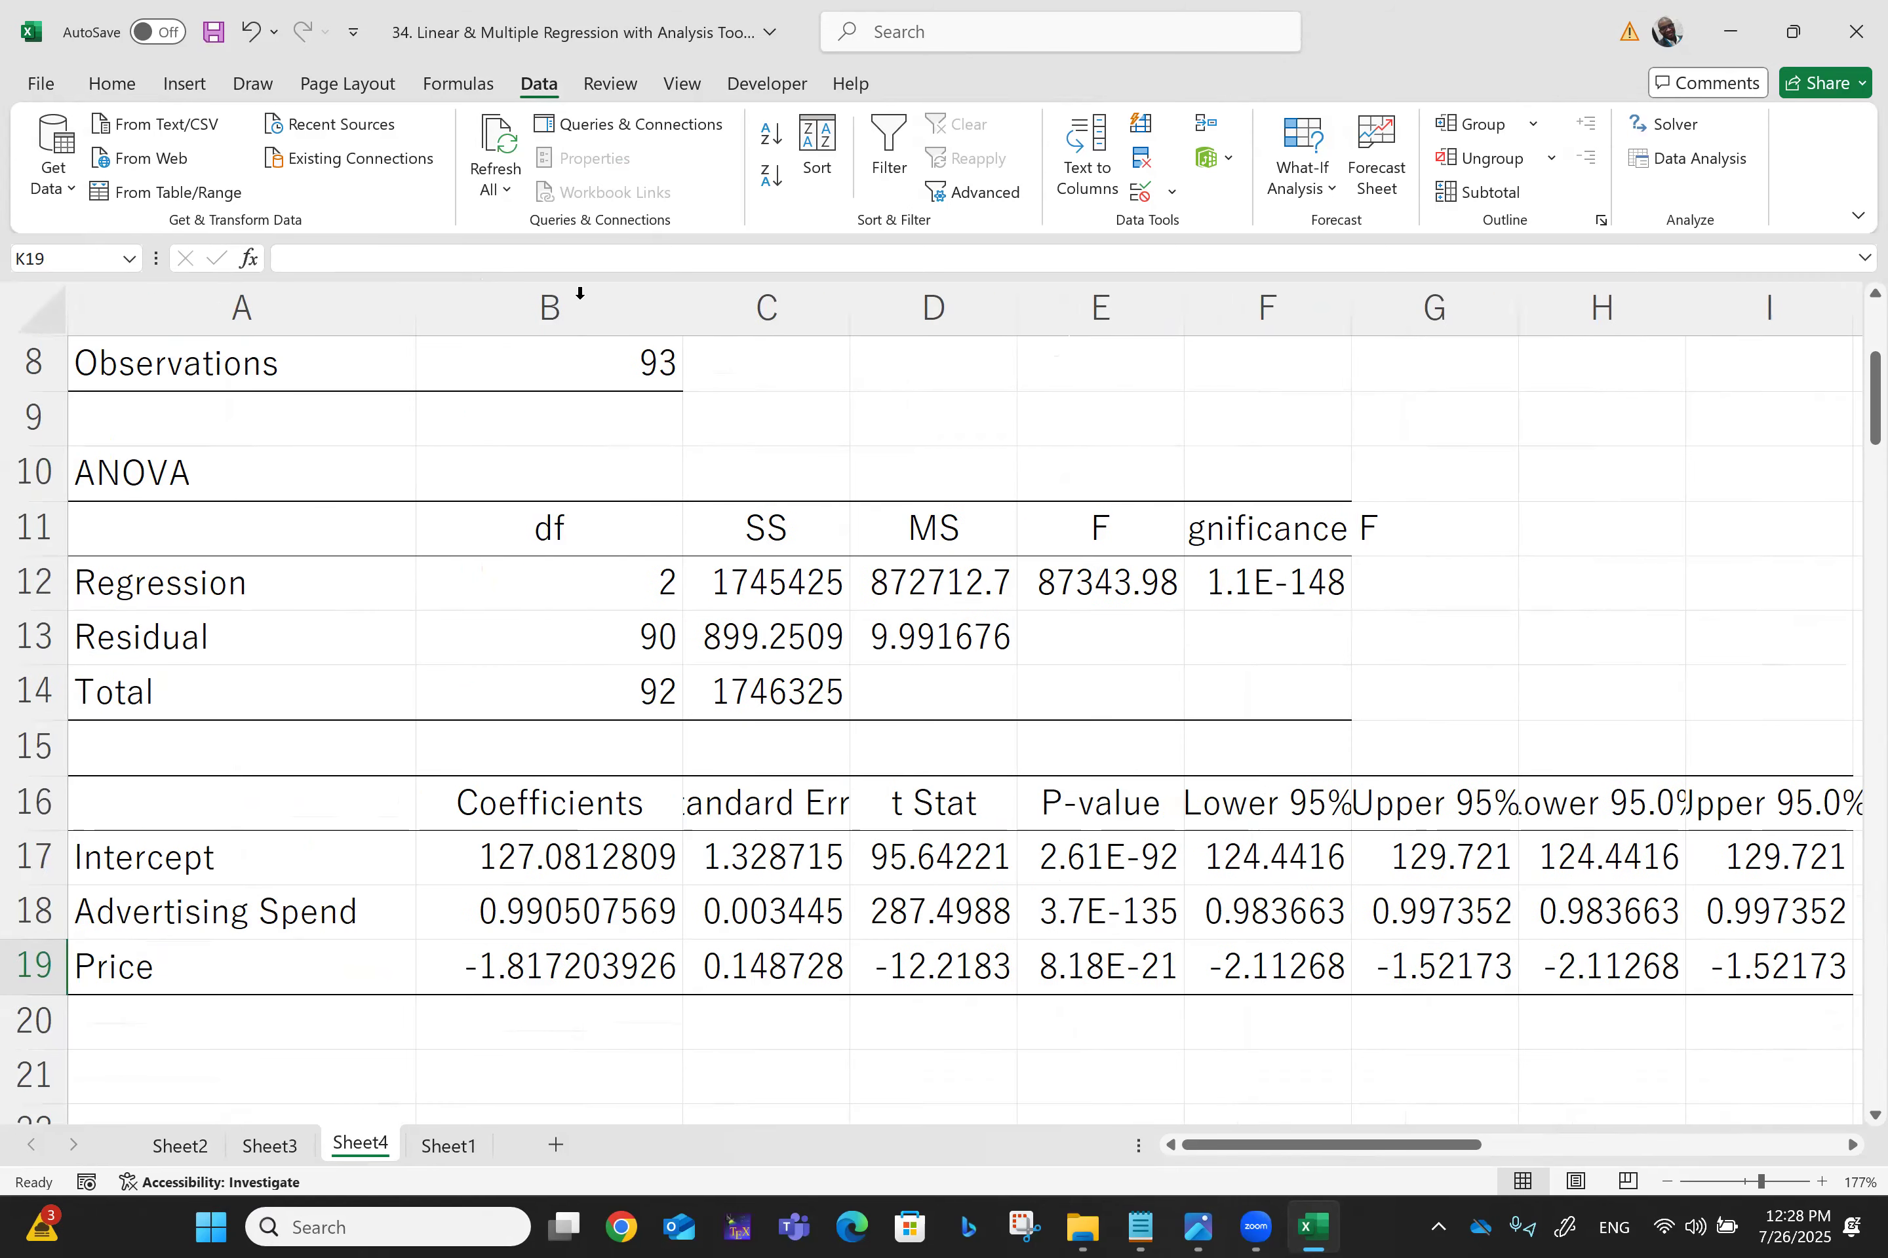
# Step: Examine the multiple regression's Advertising Spend and Price coefficients and compare the latter with the Price coefficient on Sheet3
pyautogui.click(526, 915)
pyautogui.click(550, 952)
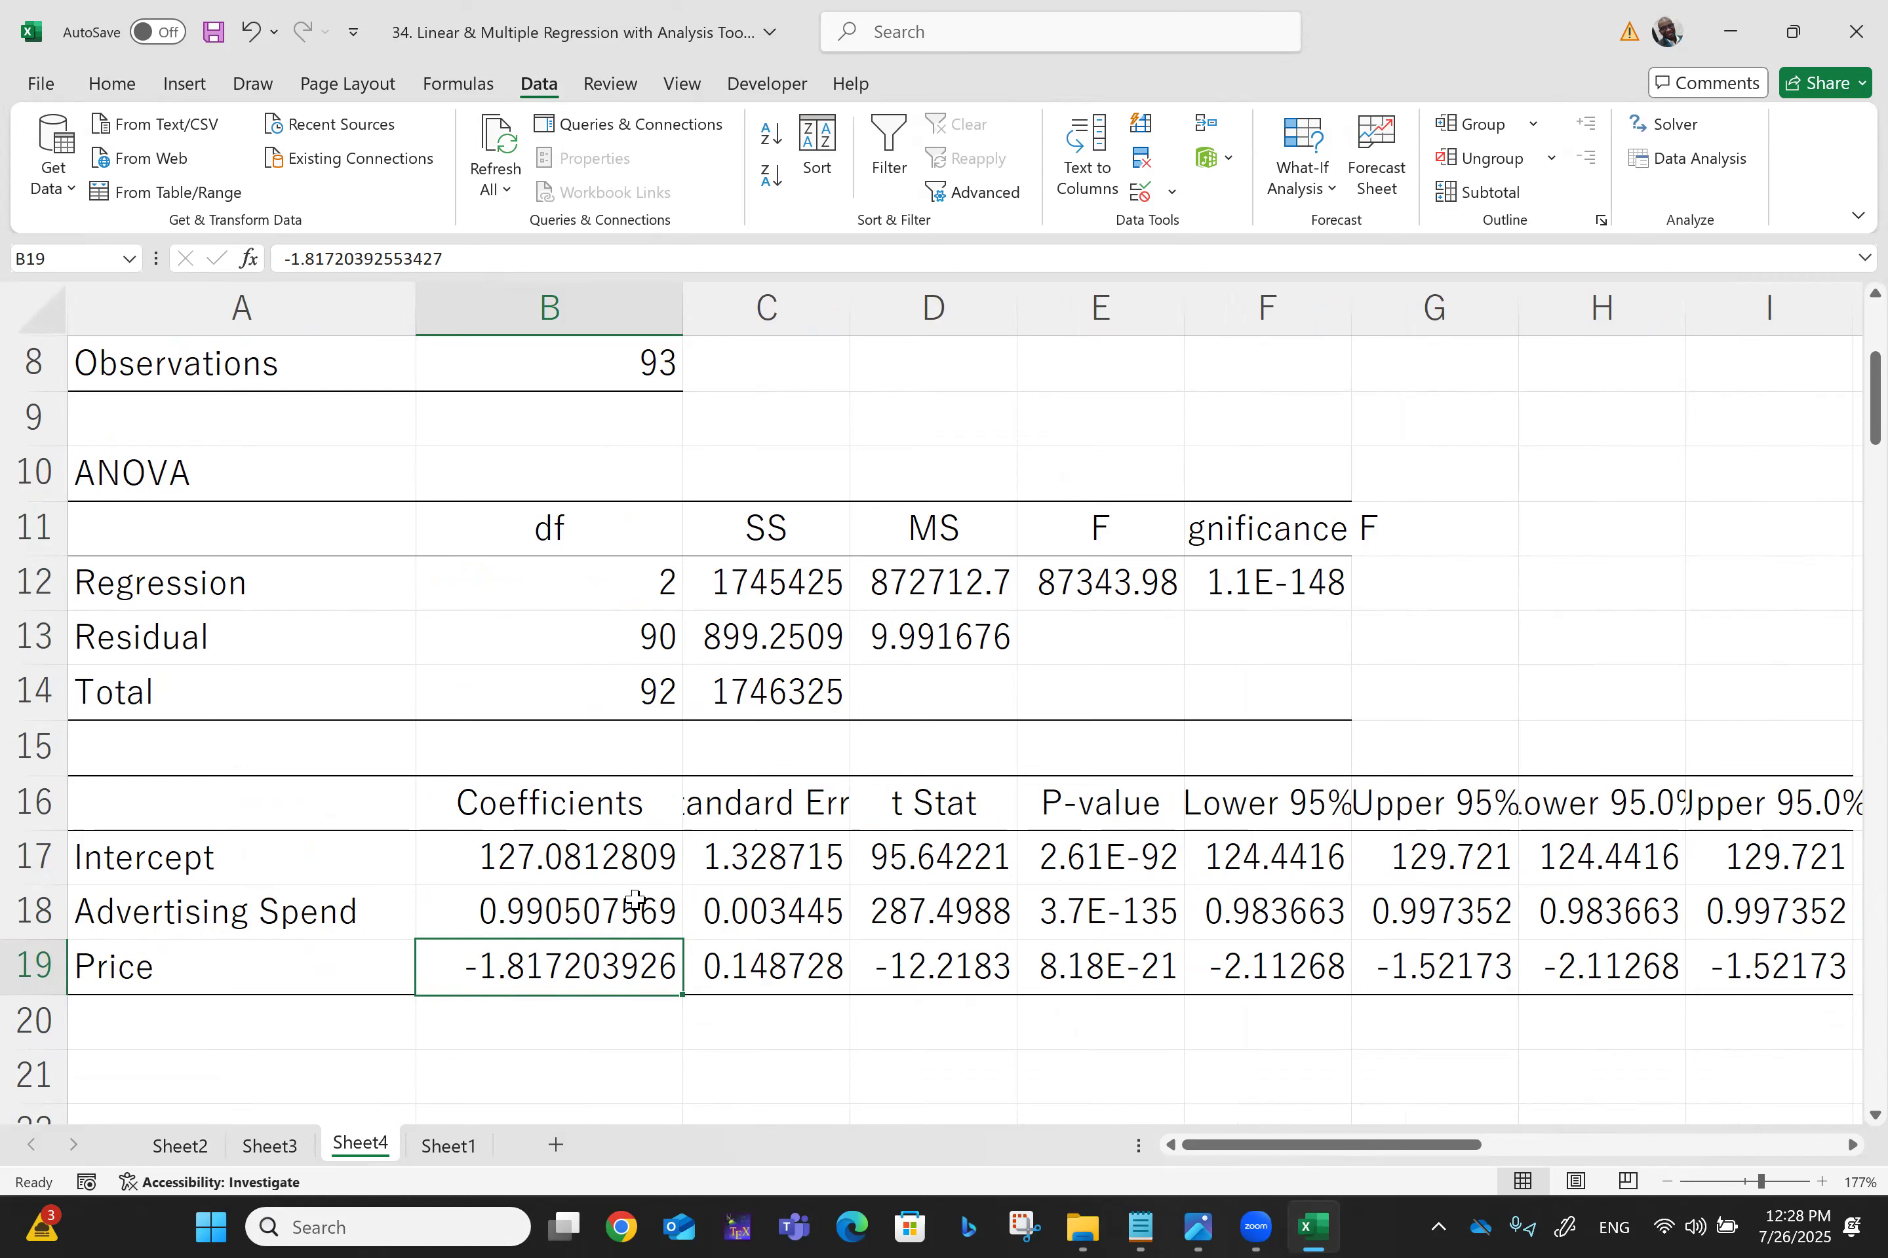
pyautogui.click(276, 1146)
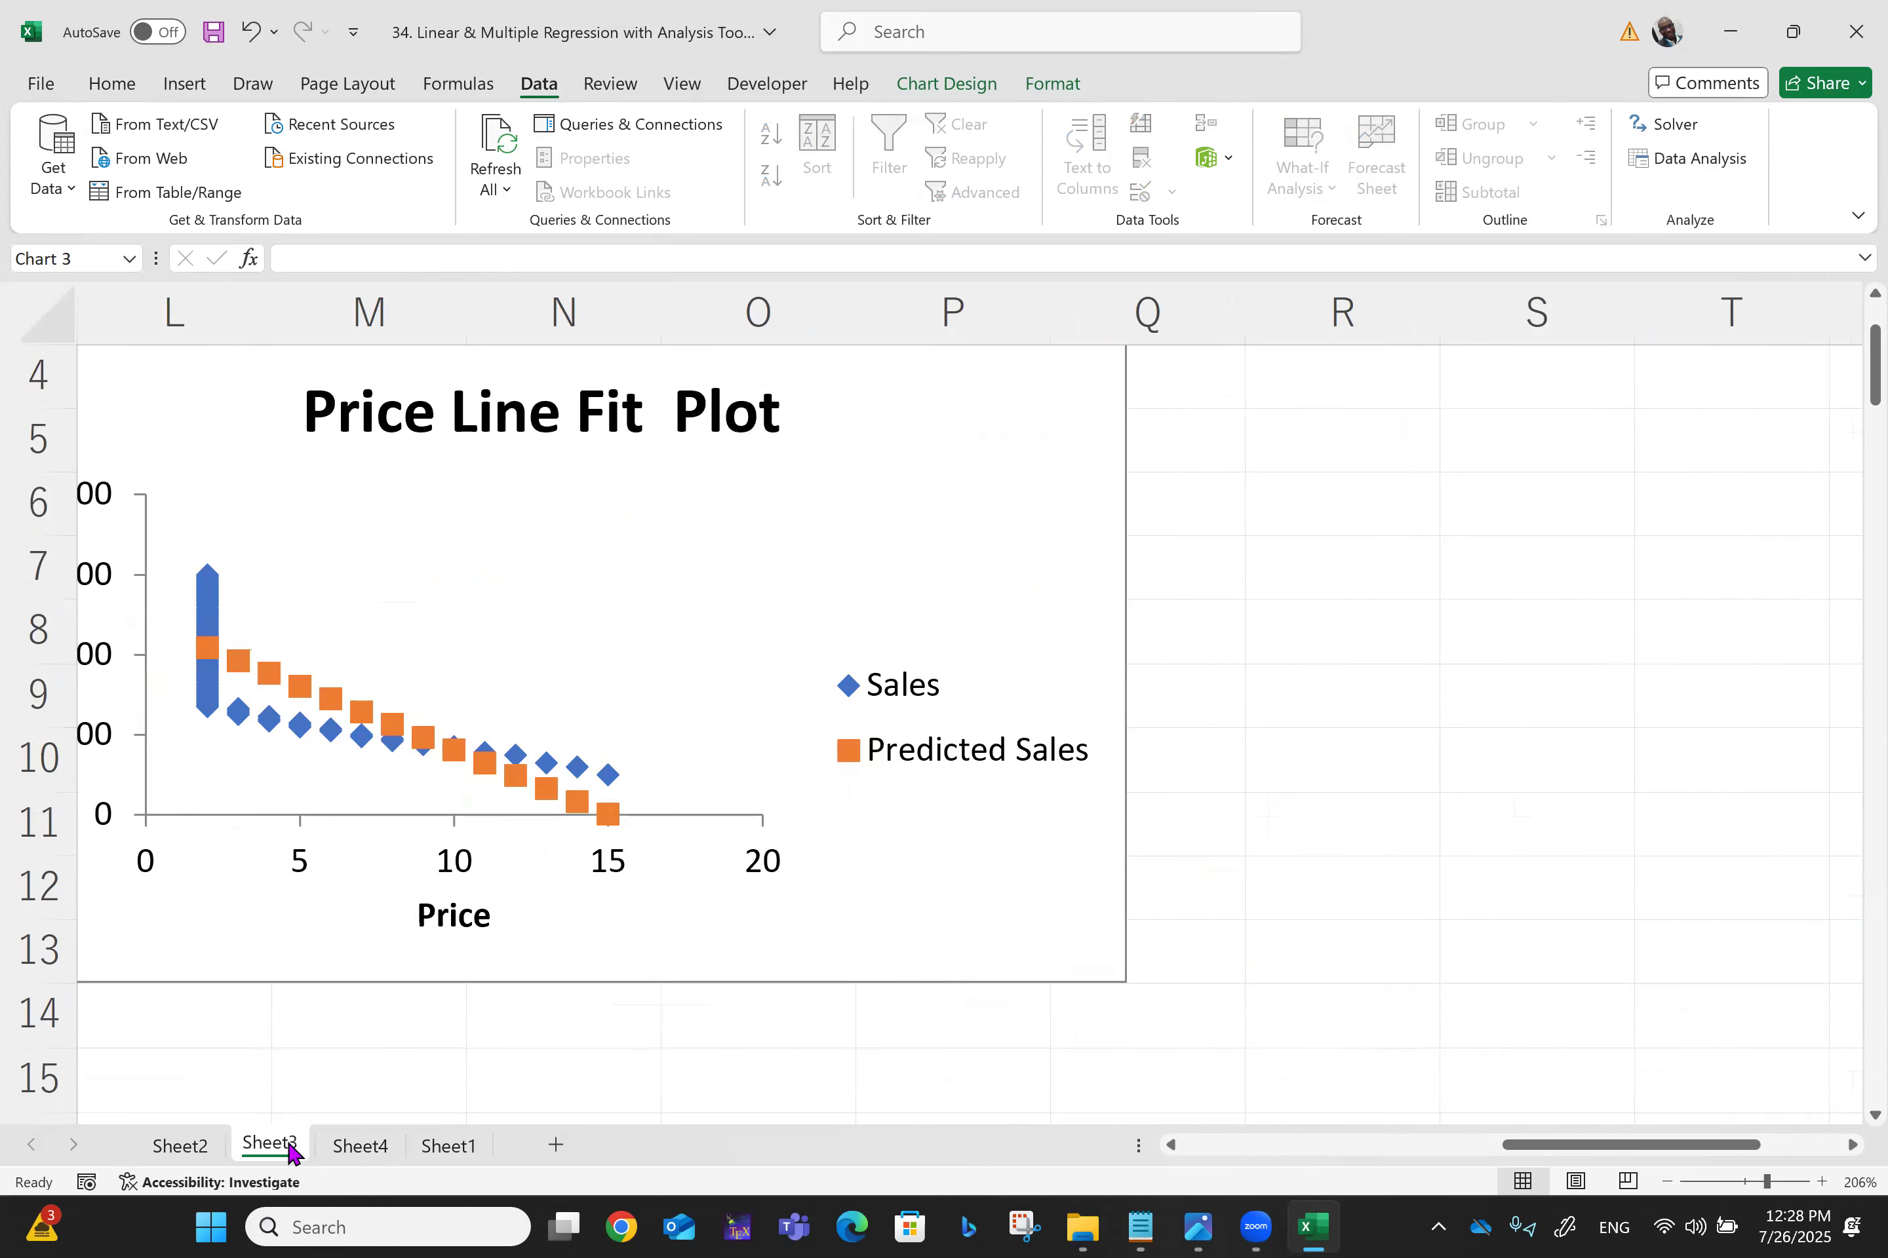
pyautogui.hscroll(-3, 339, 1071)
pyautogui.hscroll(-5, 339, 1071)
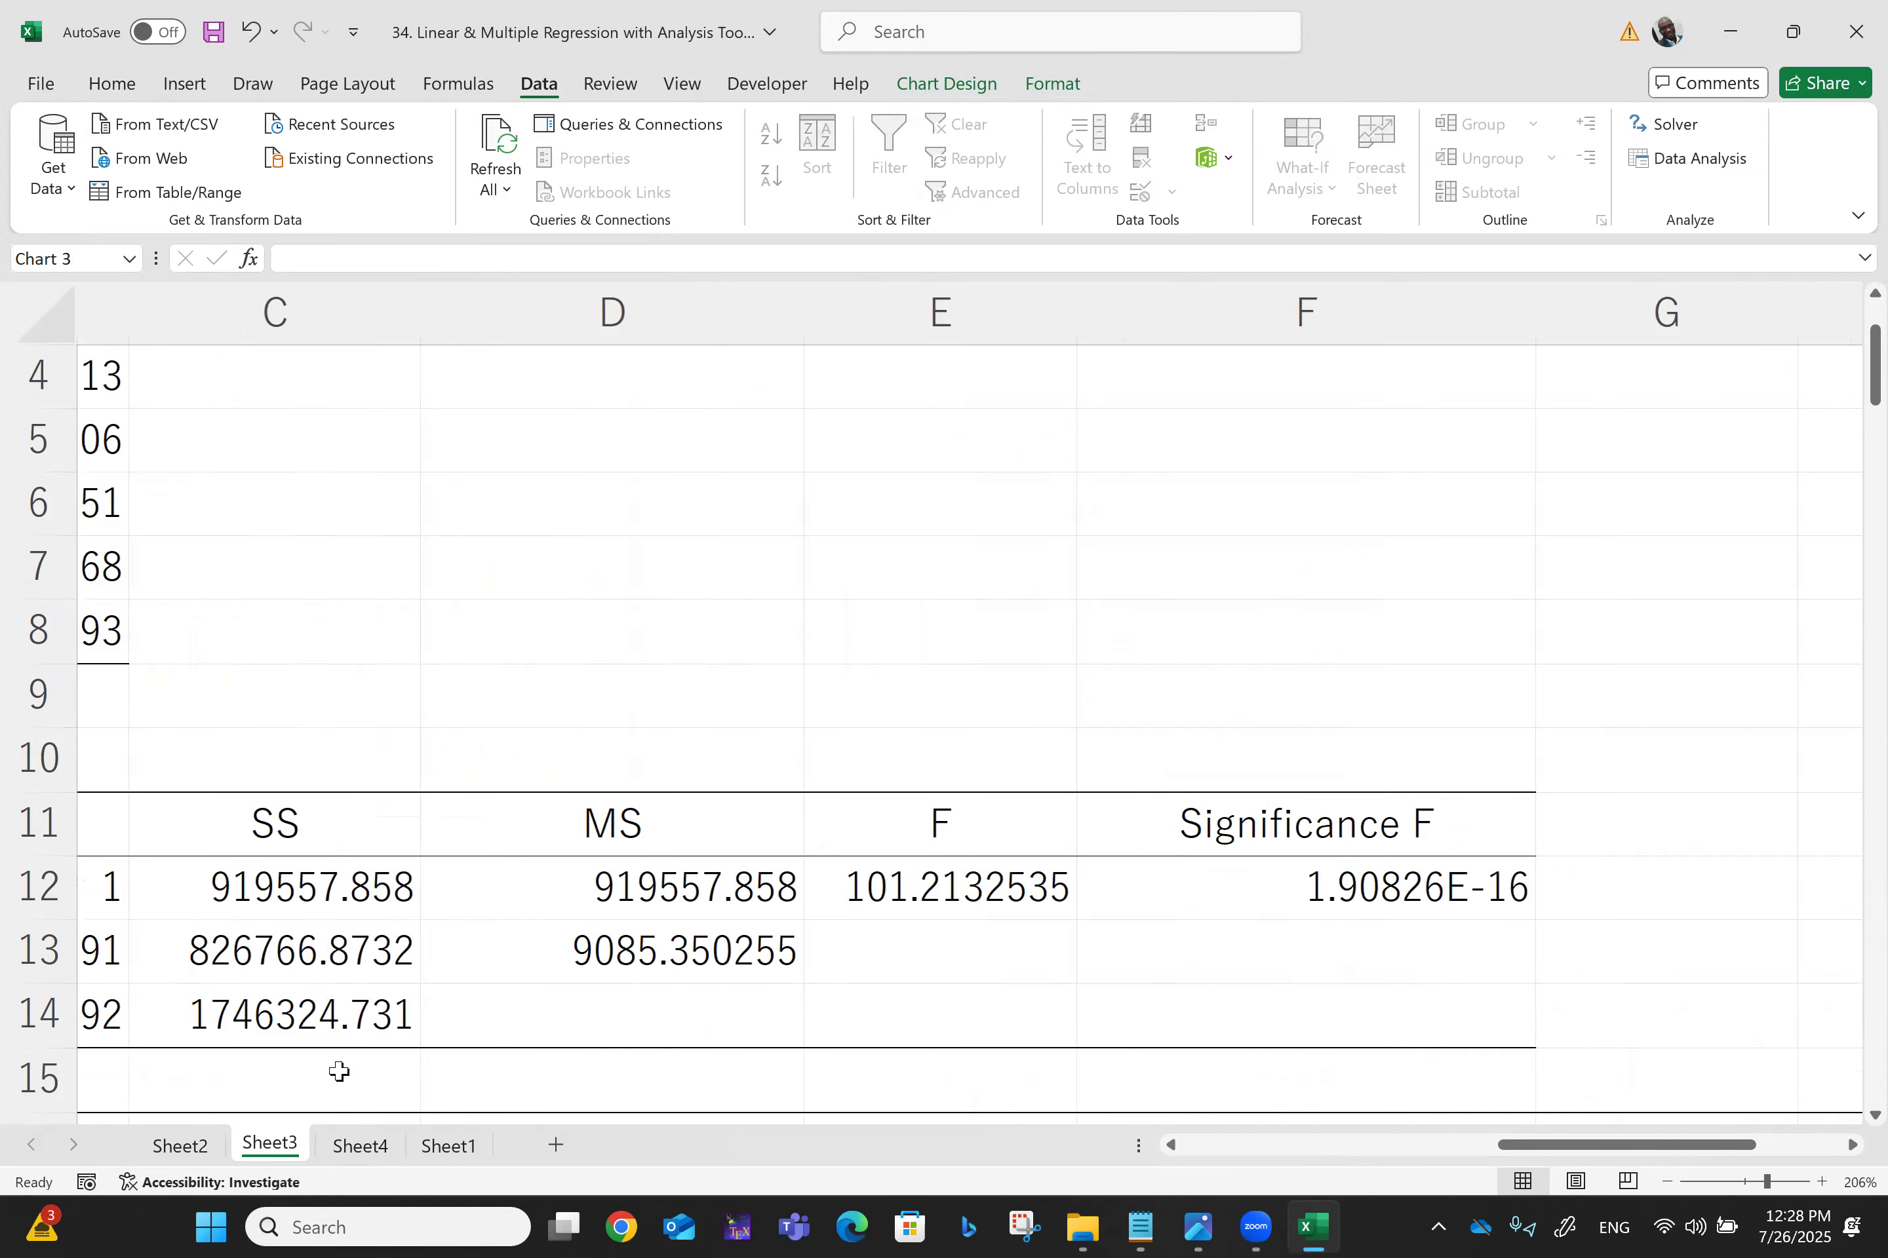
pyautogui.hscroll(-3, 662, 985)
pyautogui.hscroll(-1, 663, 985)
pyautogui.scroll(-3, 661, 990)
pyautogui.scroll(-2, 735, 779)
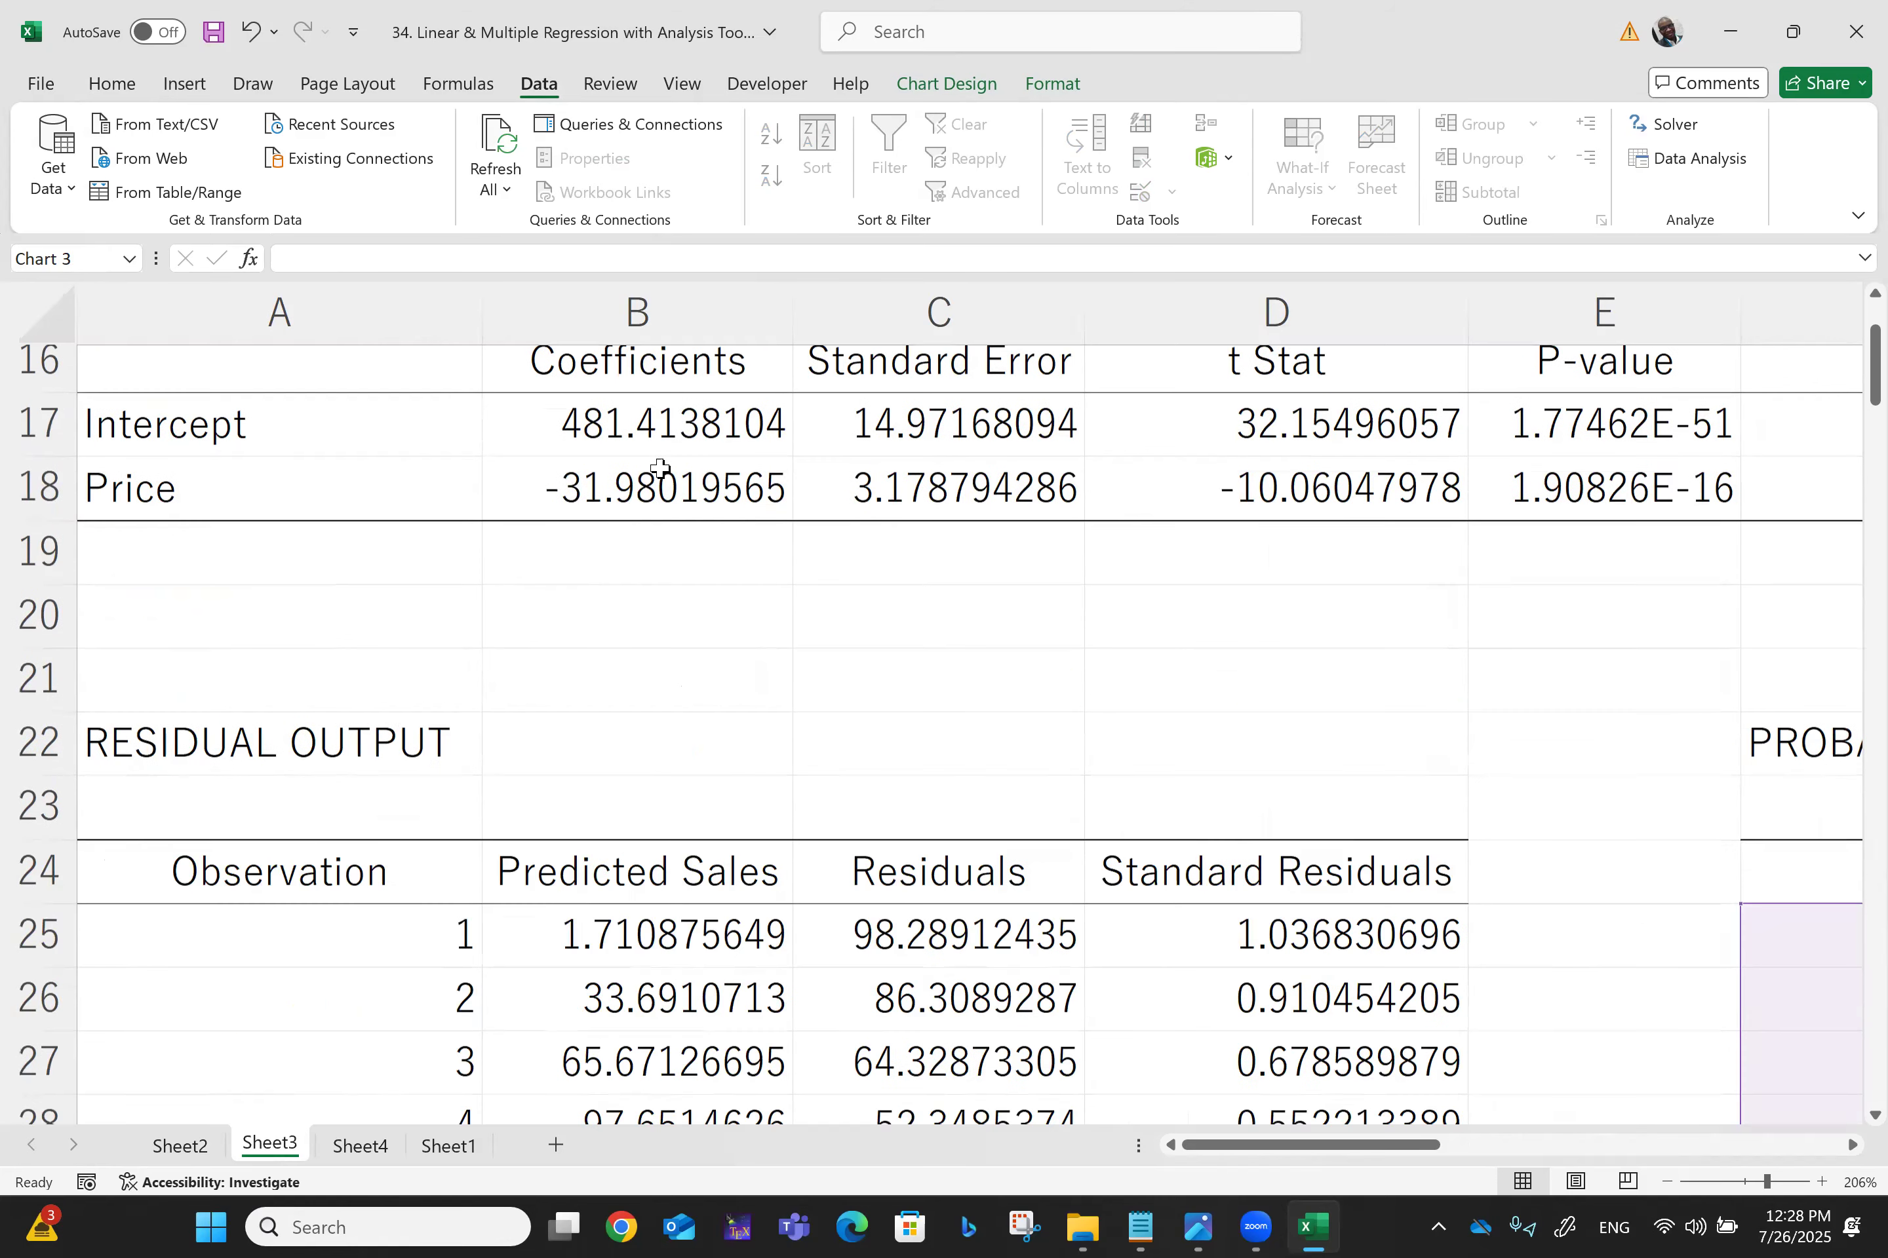
# Step: Check the Advertising Spend coefficient of the single-variable regression on Sheet2
pyautogui.click(449, 1157)
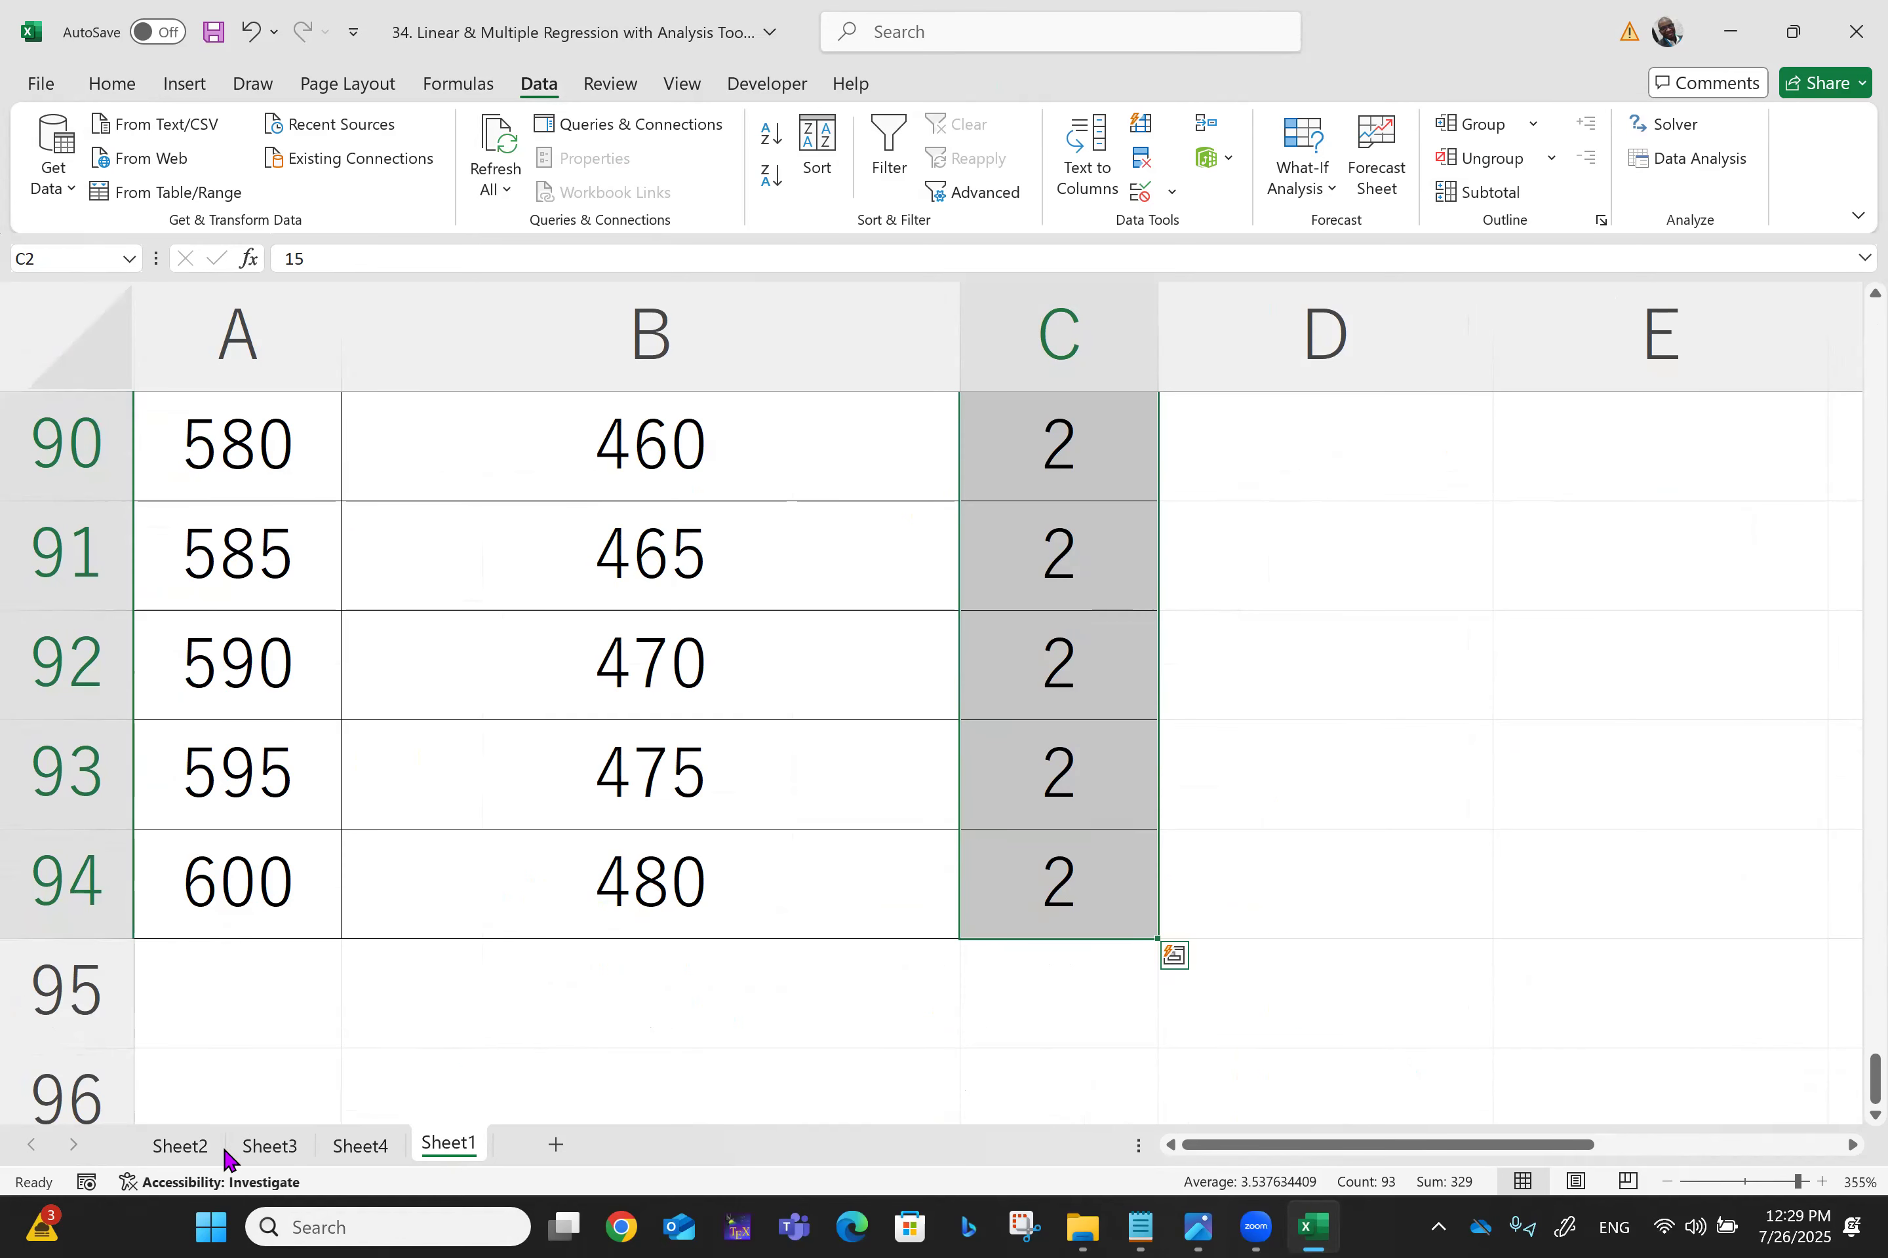
pyautogui.click(192, 1151)
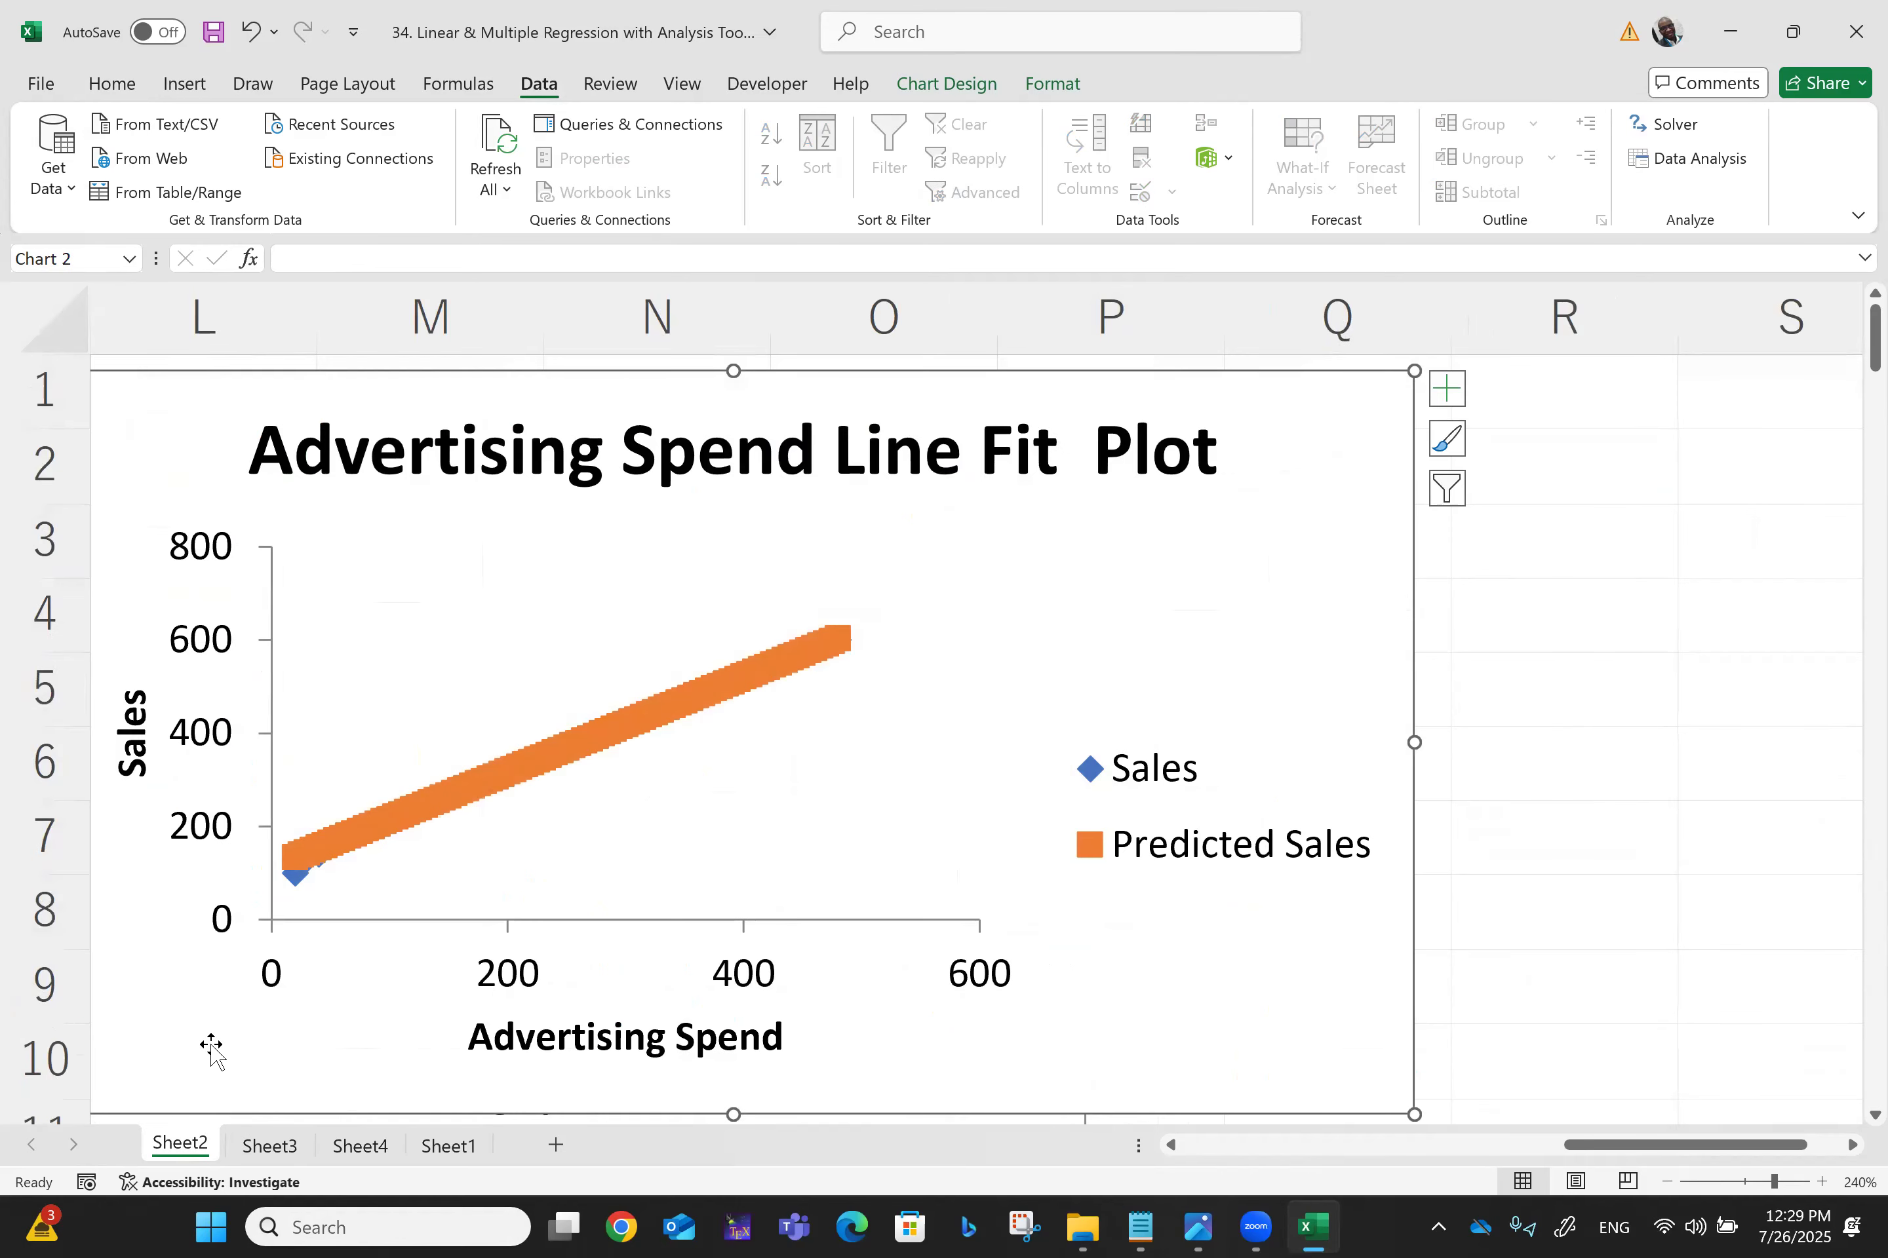
pyautogui.hscroll(-6, 211, 1051)
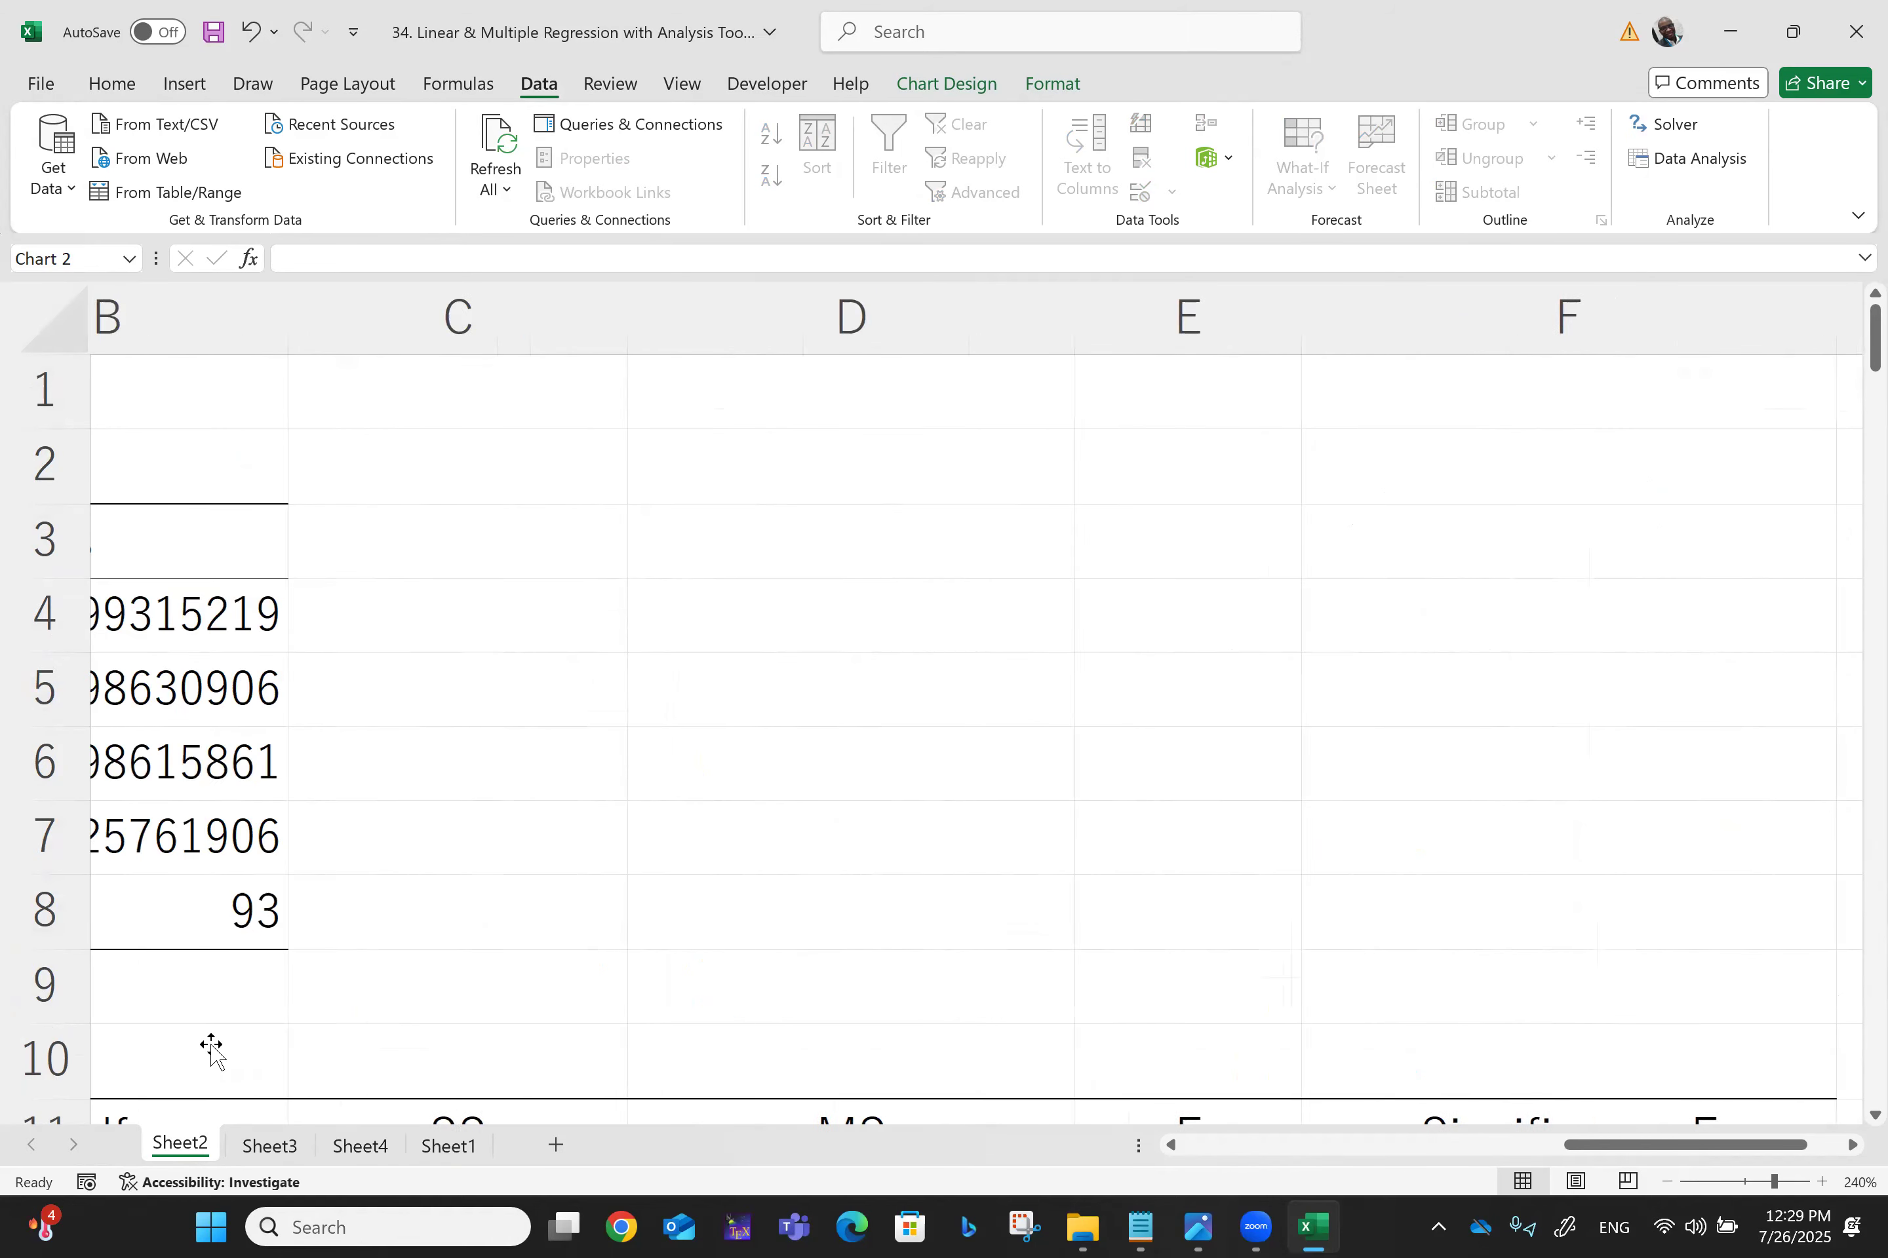
pyautogui.scroll(-4, 211, 1050)
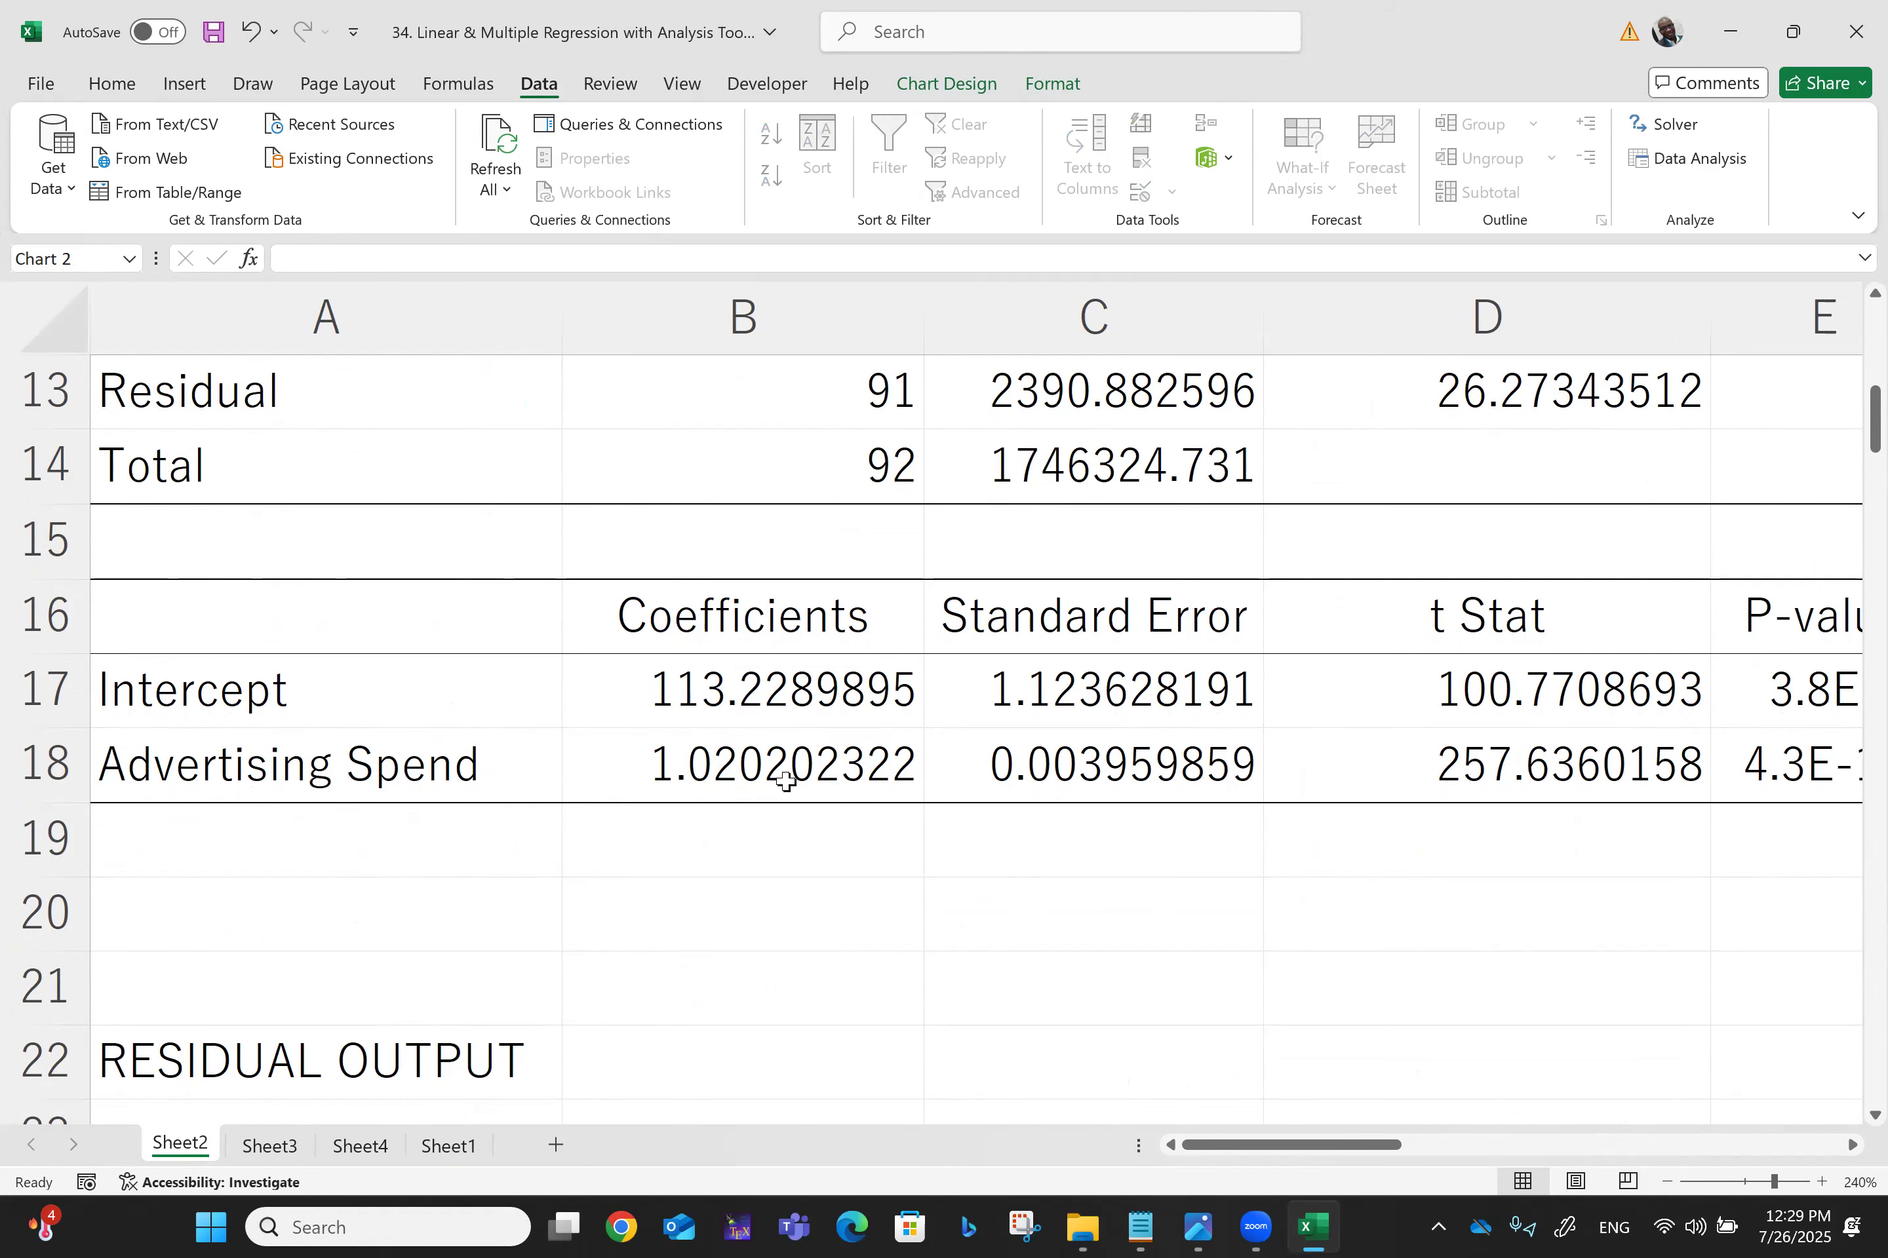
# Step: Return to the multiple regression output on Sheet4 and view its residual, line fit and normal probability plots
pyautogui.click(357, 1146)
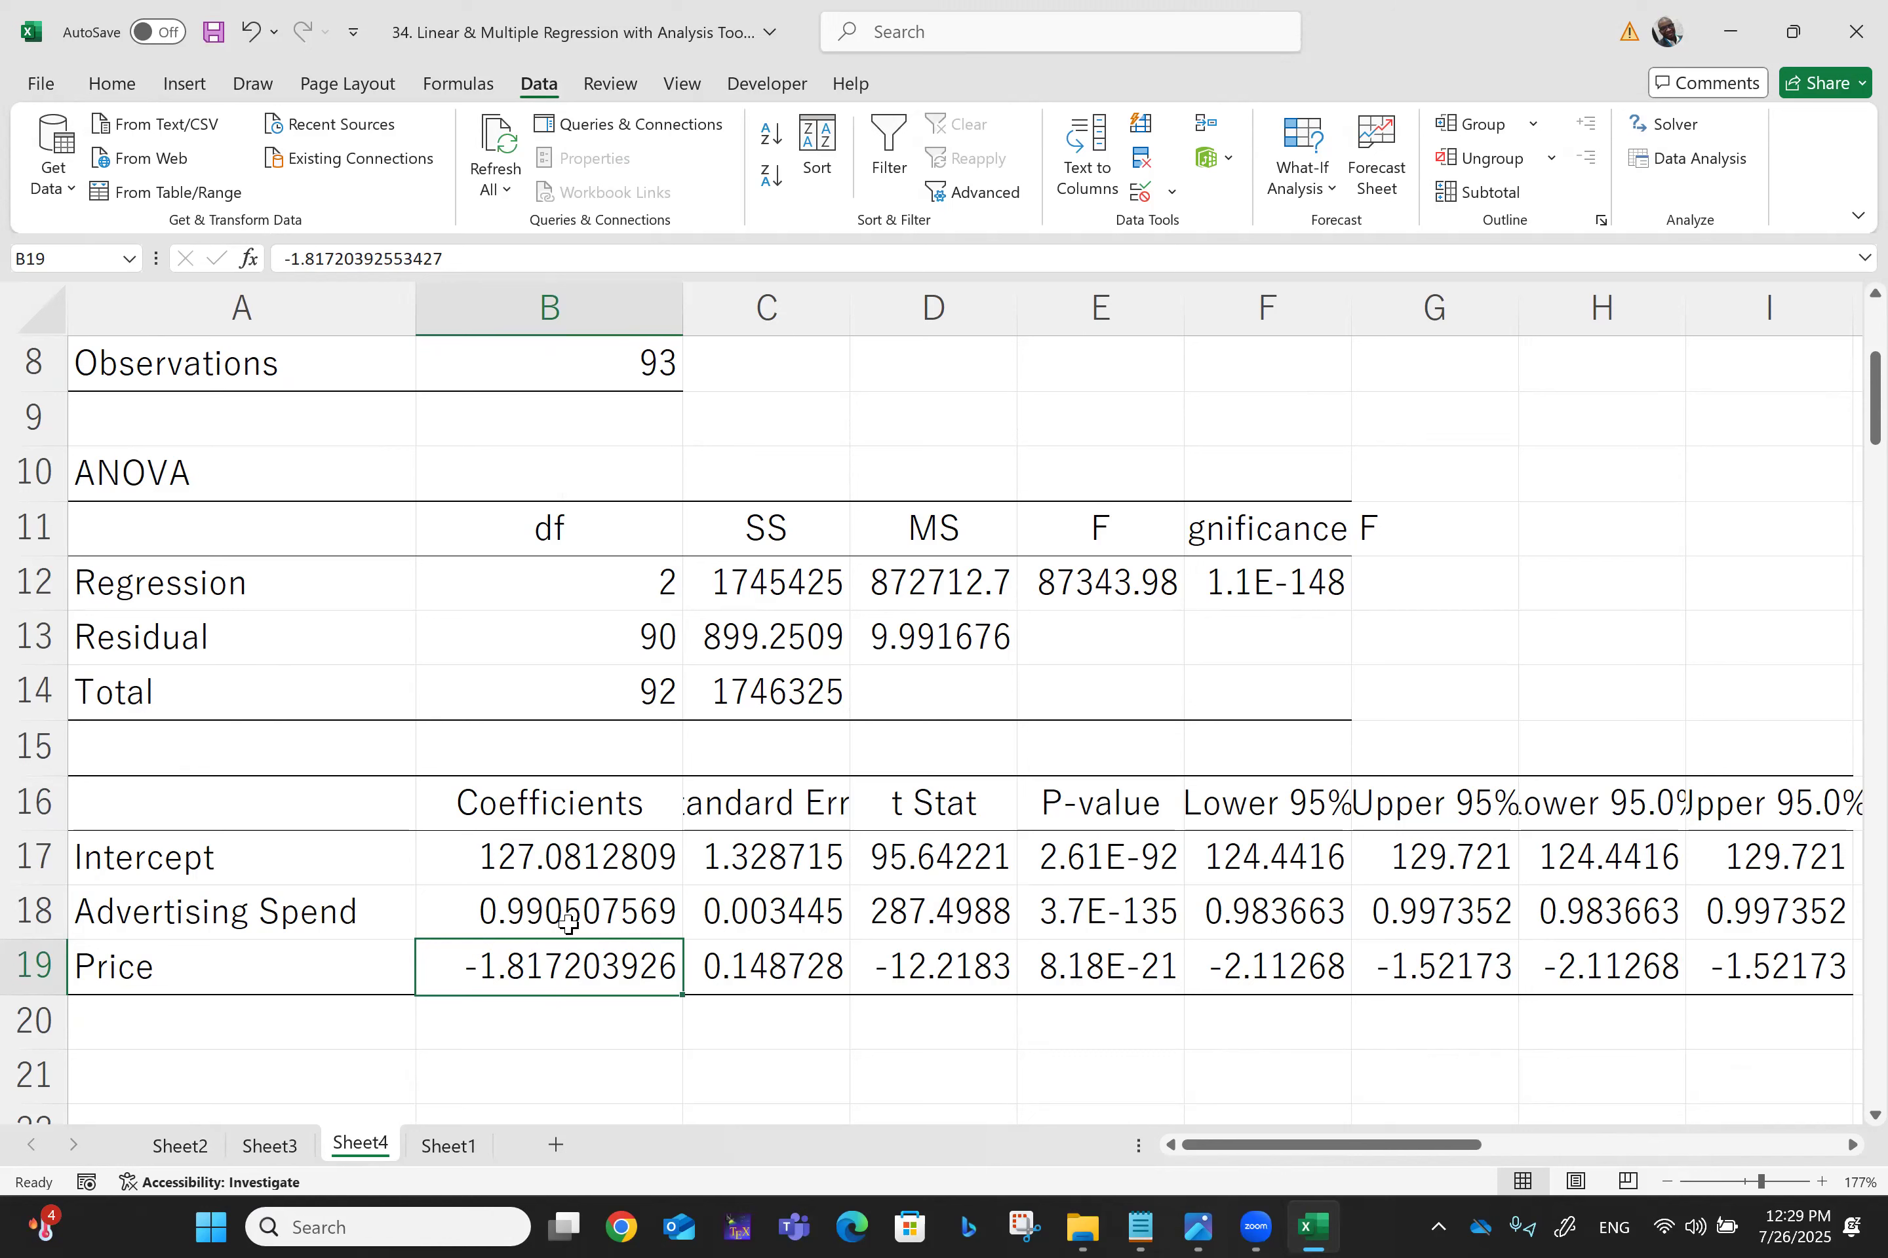
pyautogui.hscroll(8, 568, 922)
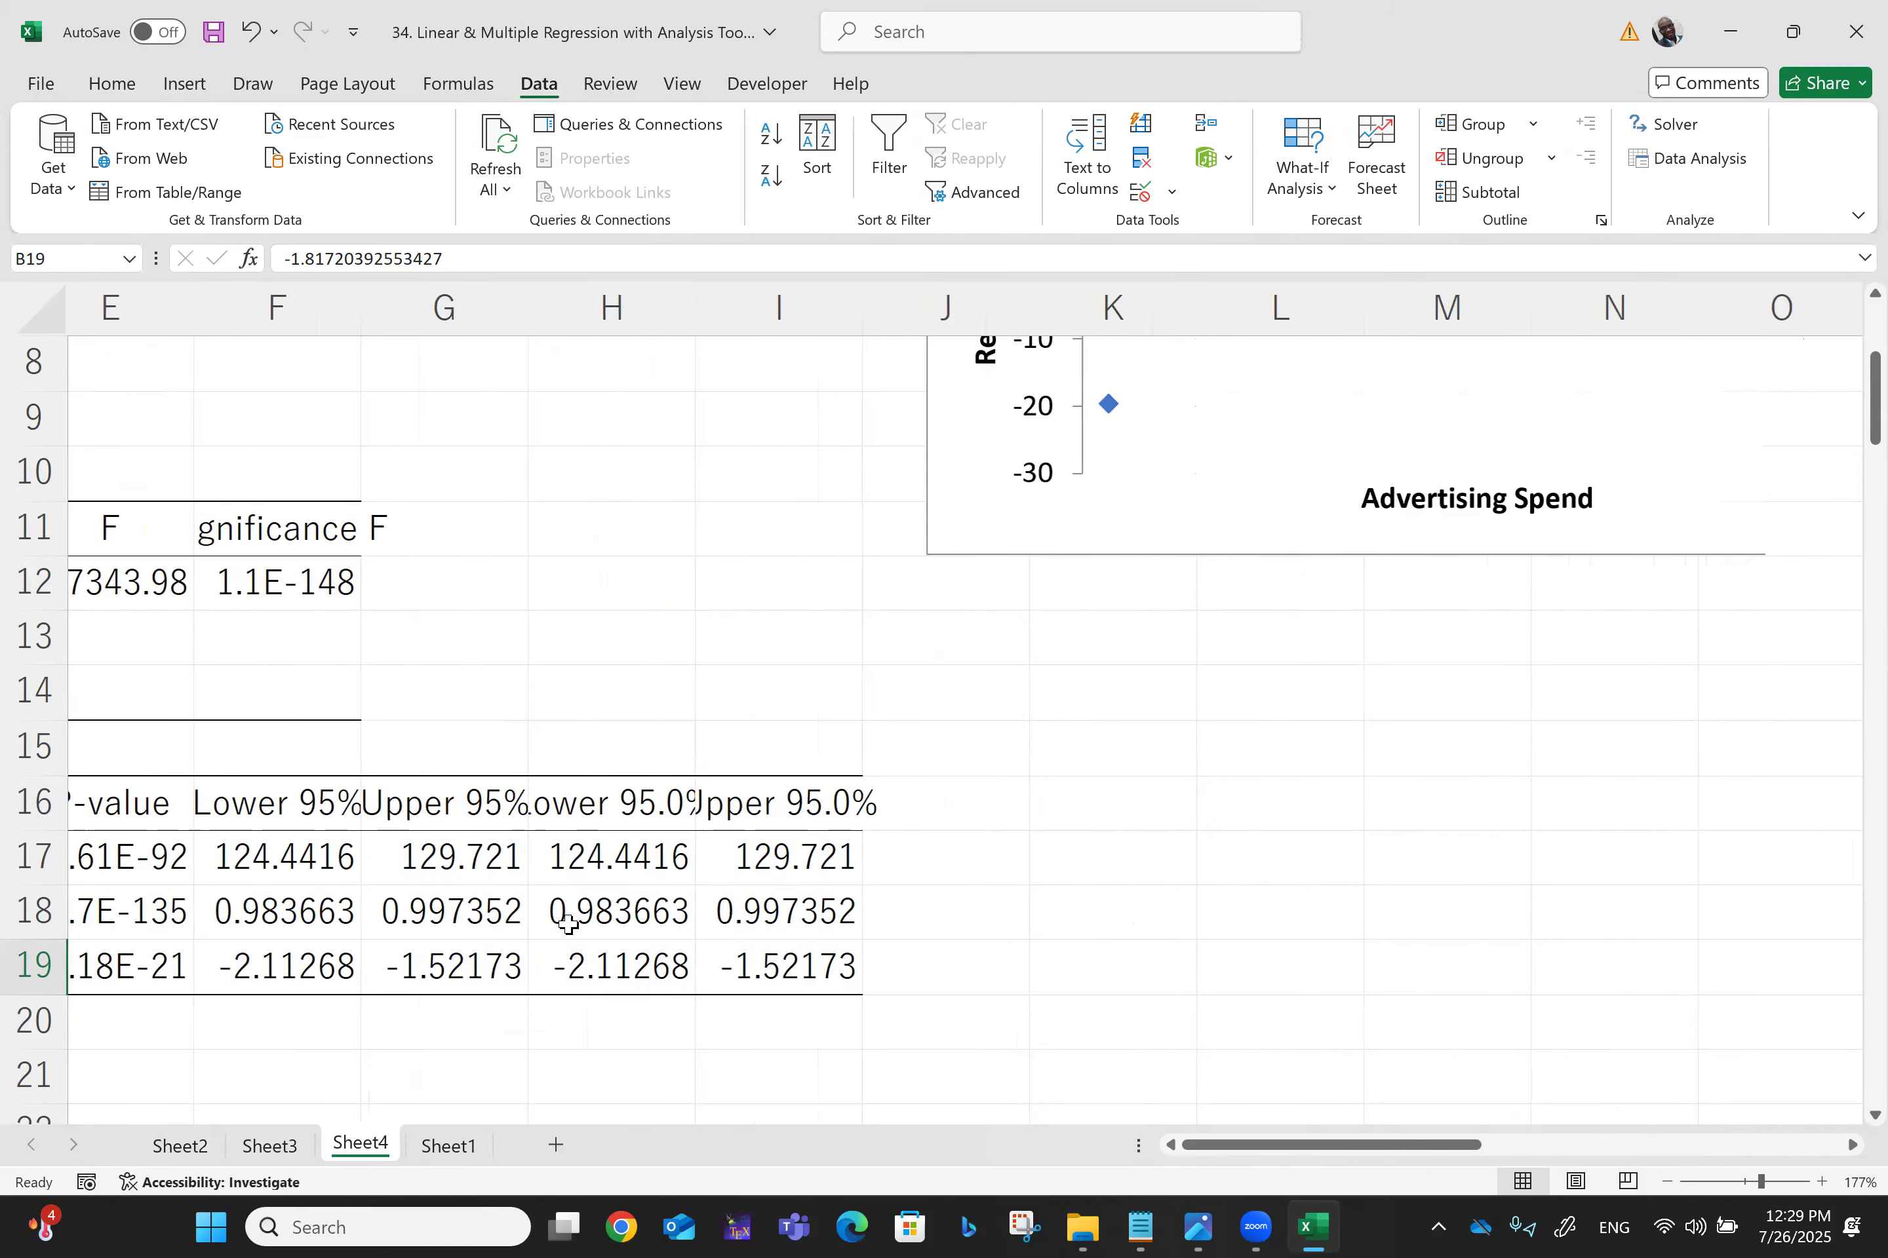
pyautogui.scroll(1, 568, 923)
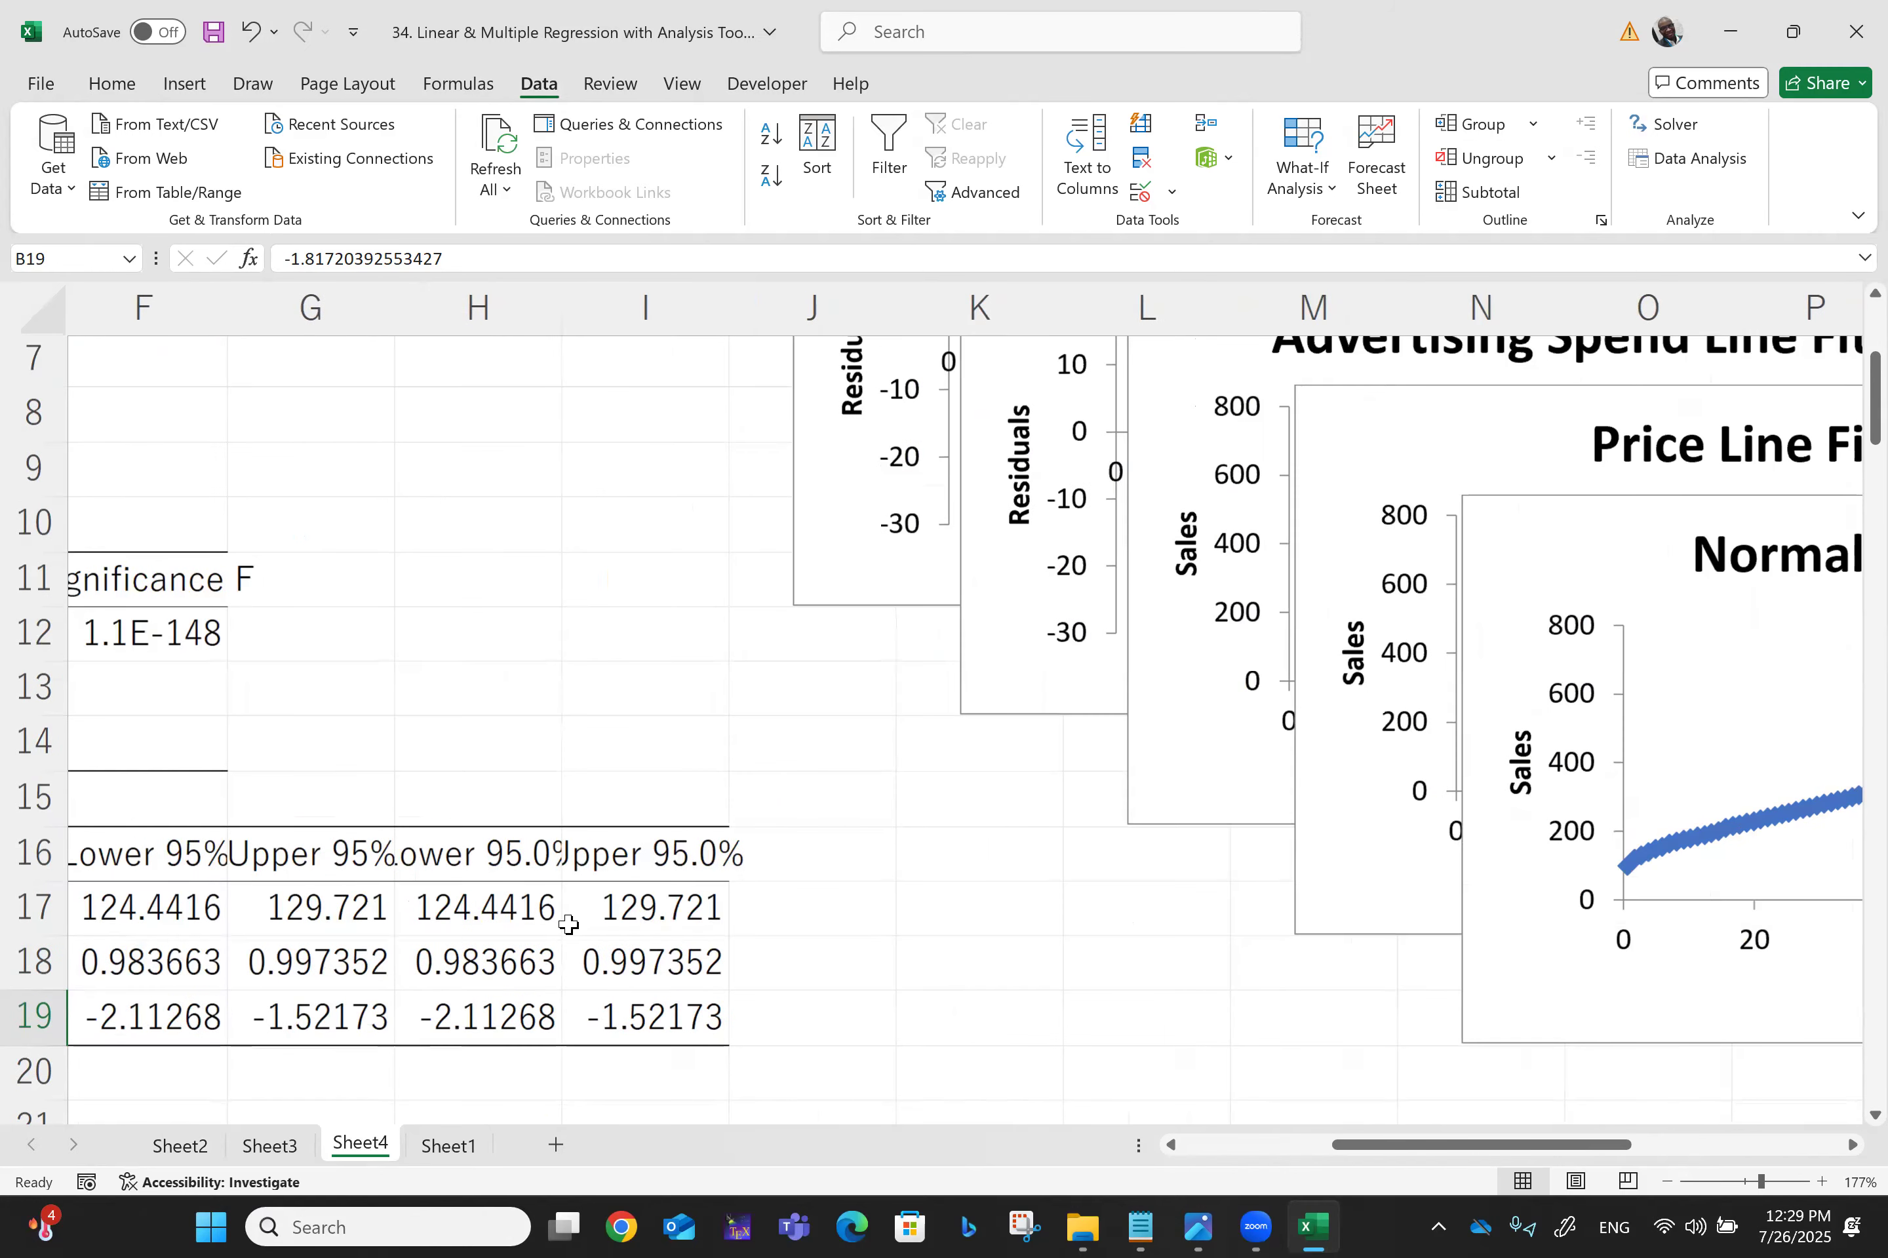
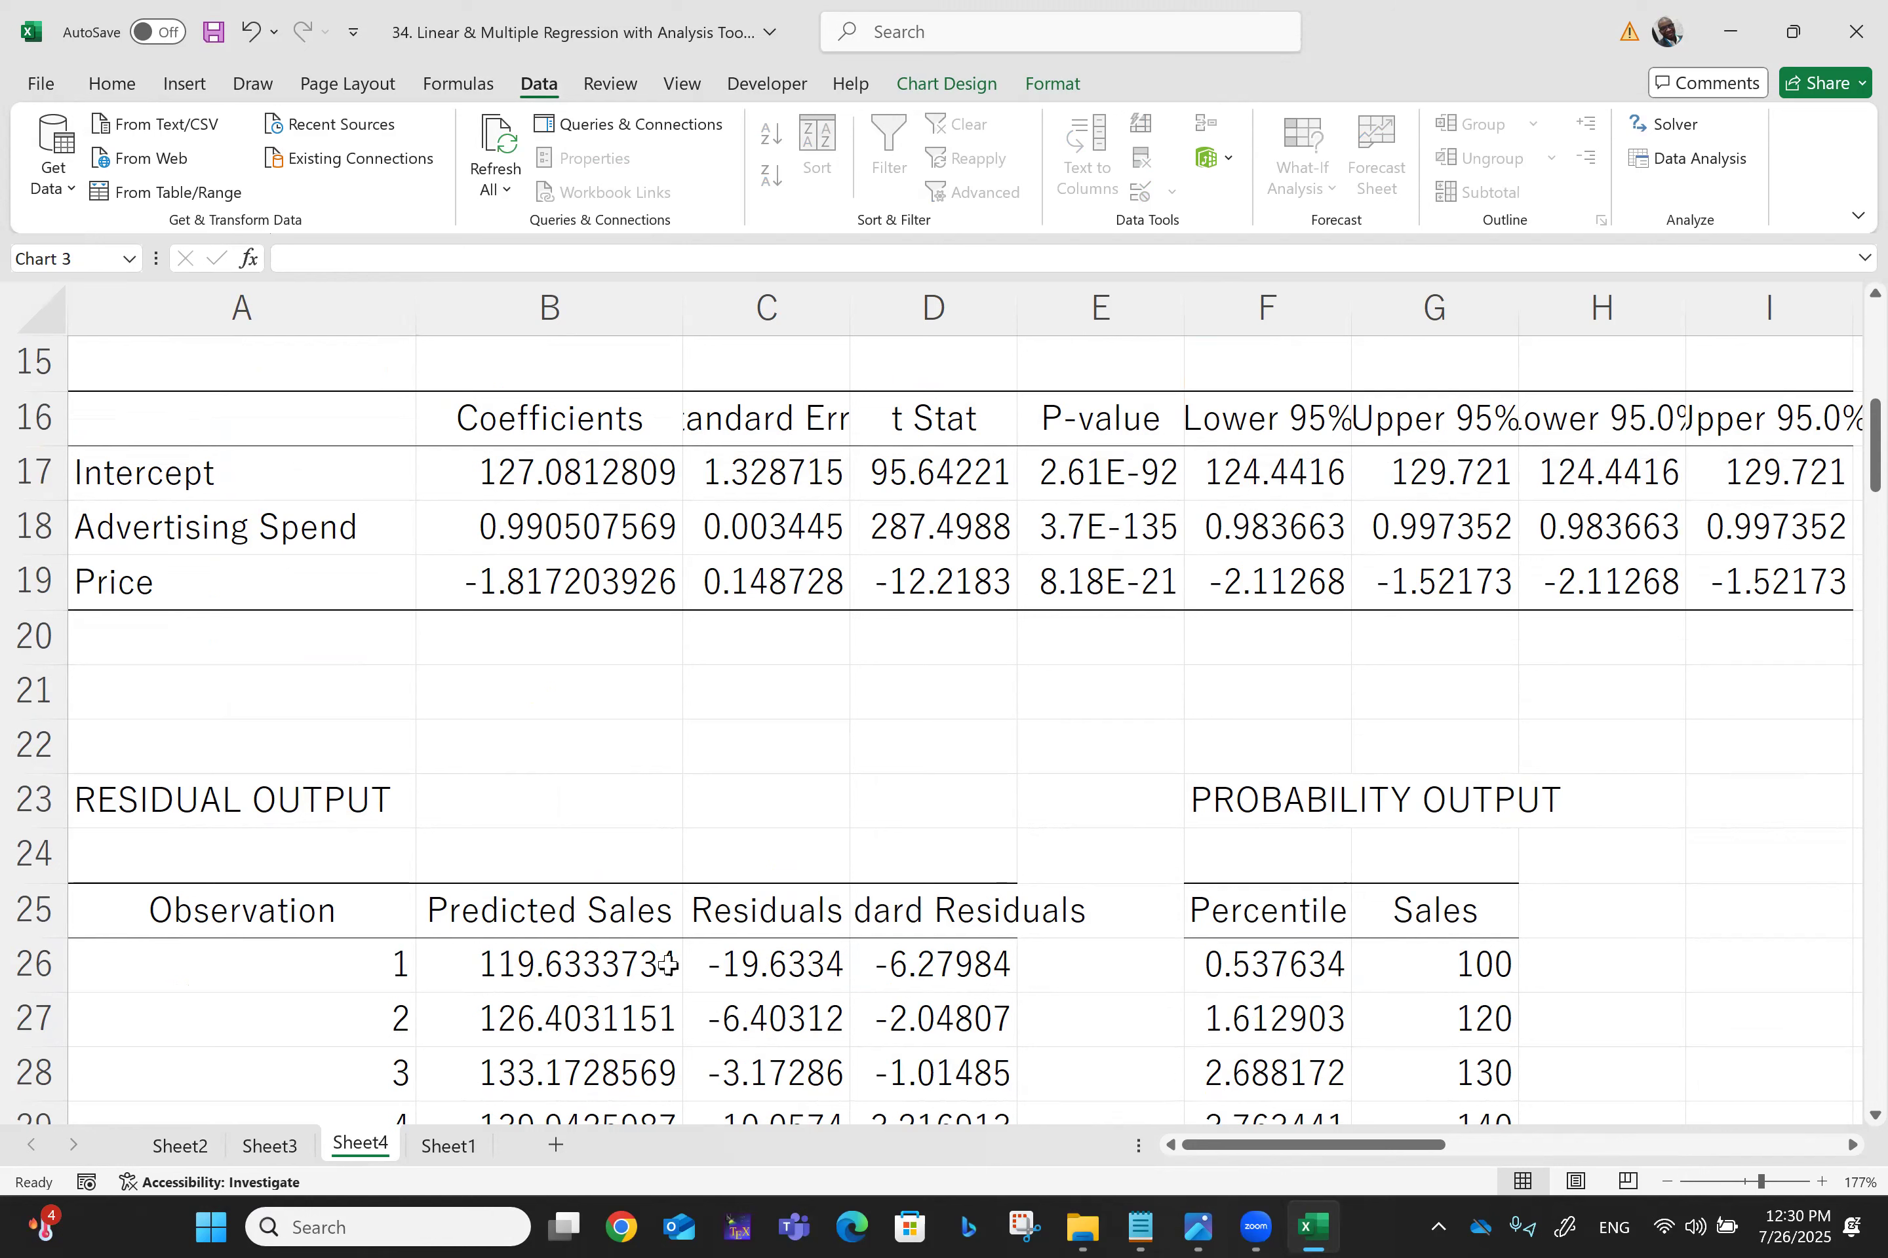
# Step: Examine Multiple R, R Square and Adjusted R Square in the multiple regression's summary output
pyautogui.scroll(5, 668, 965)
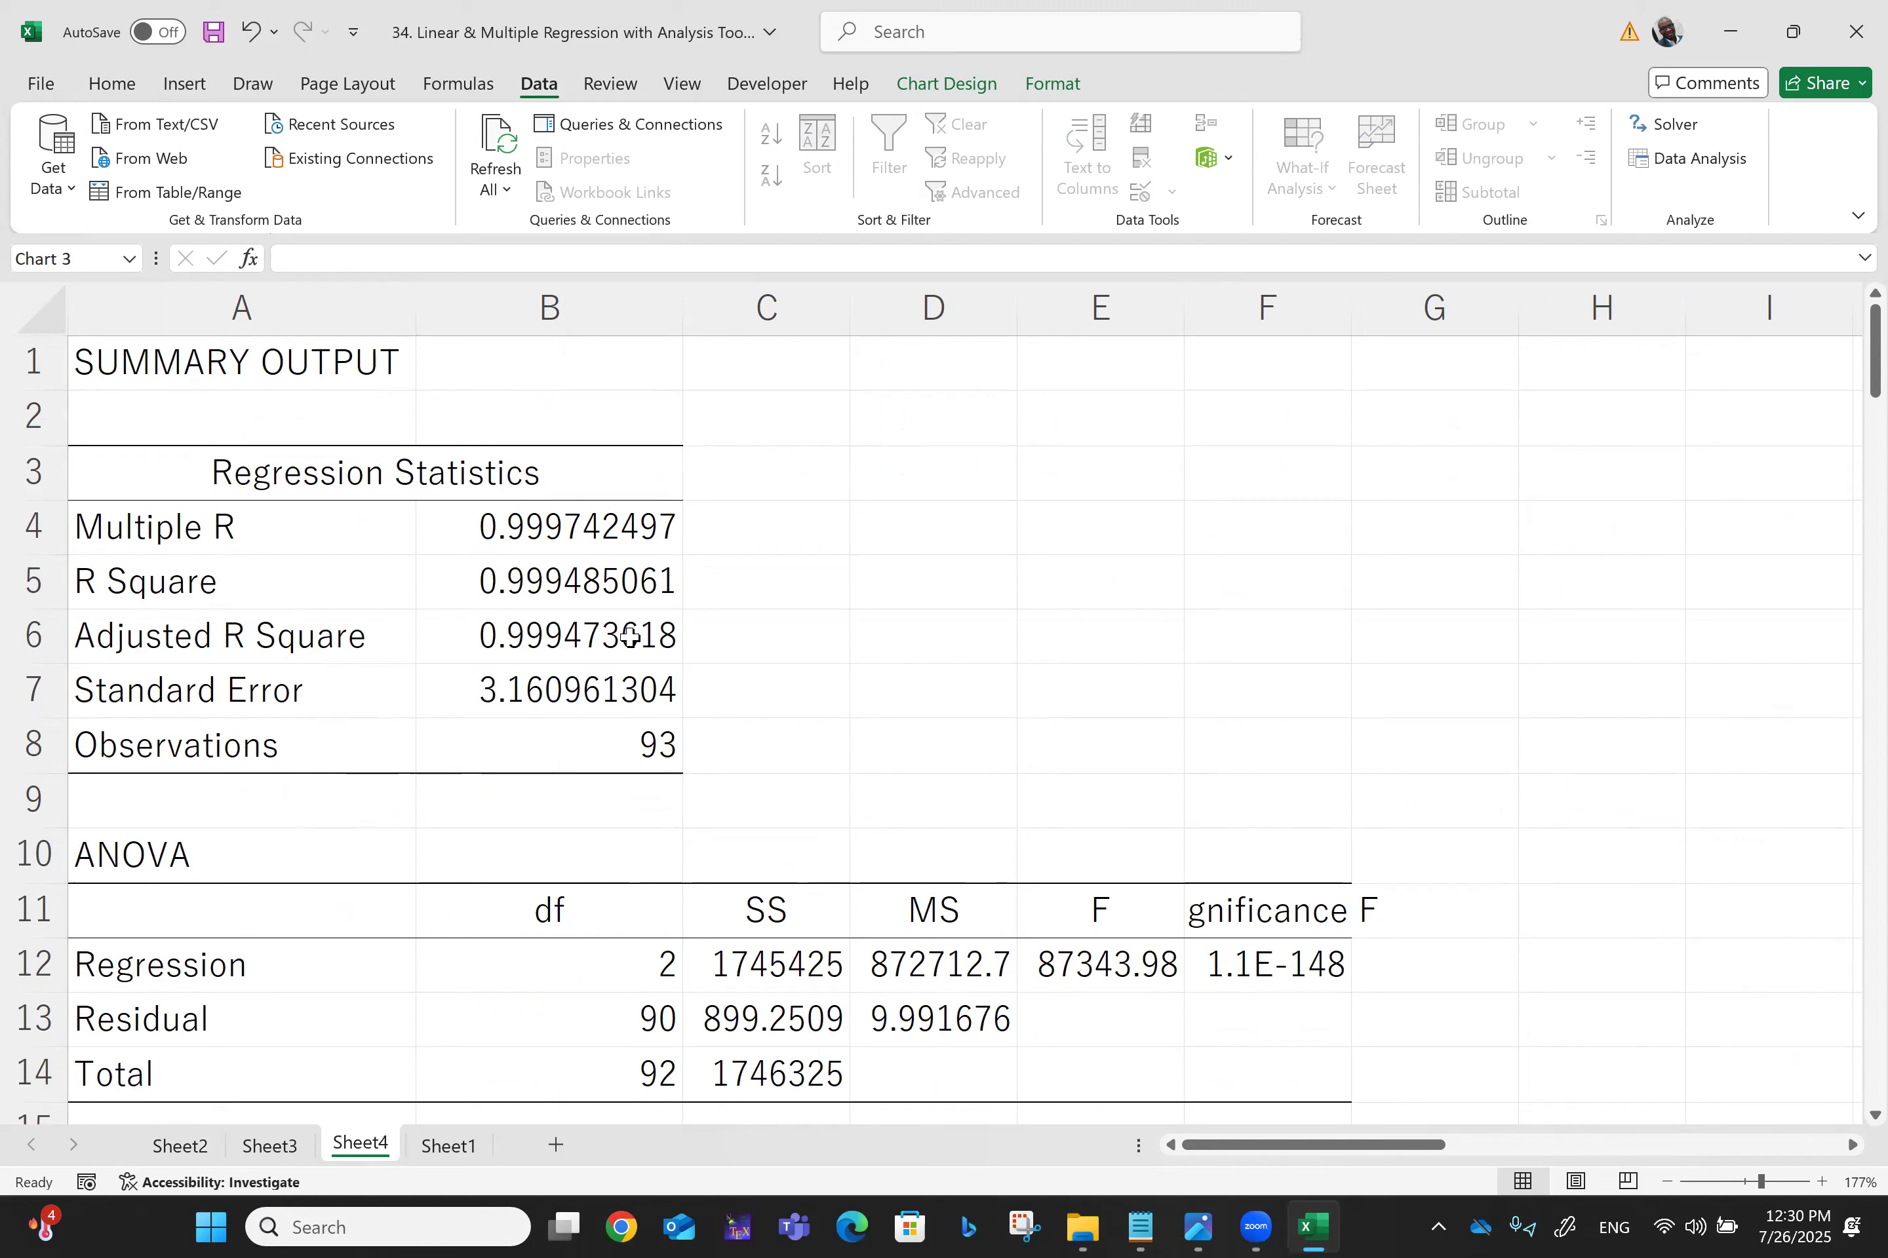
pyautogui.click(248, 533)
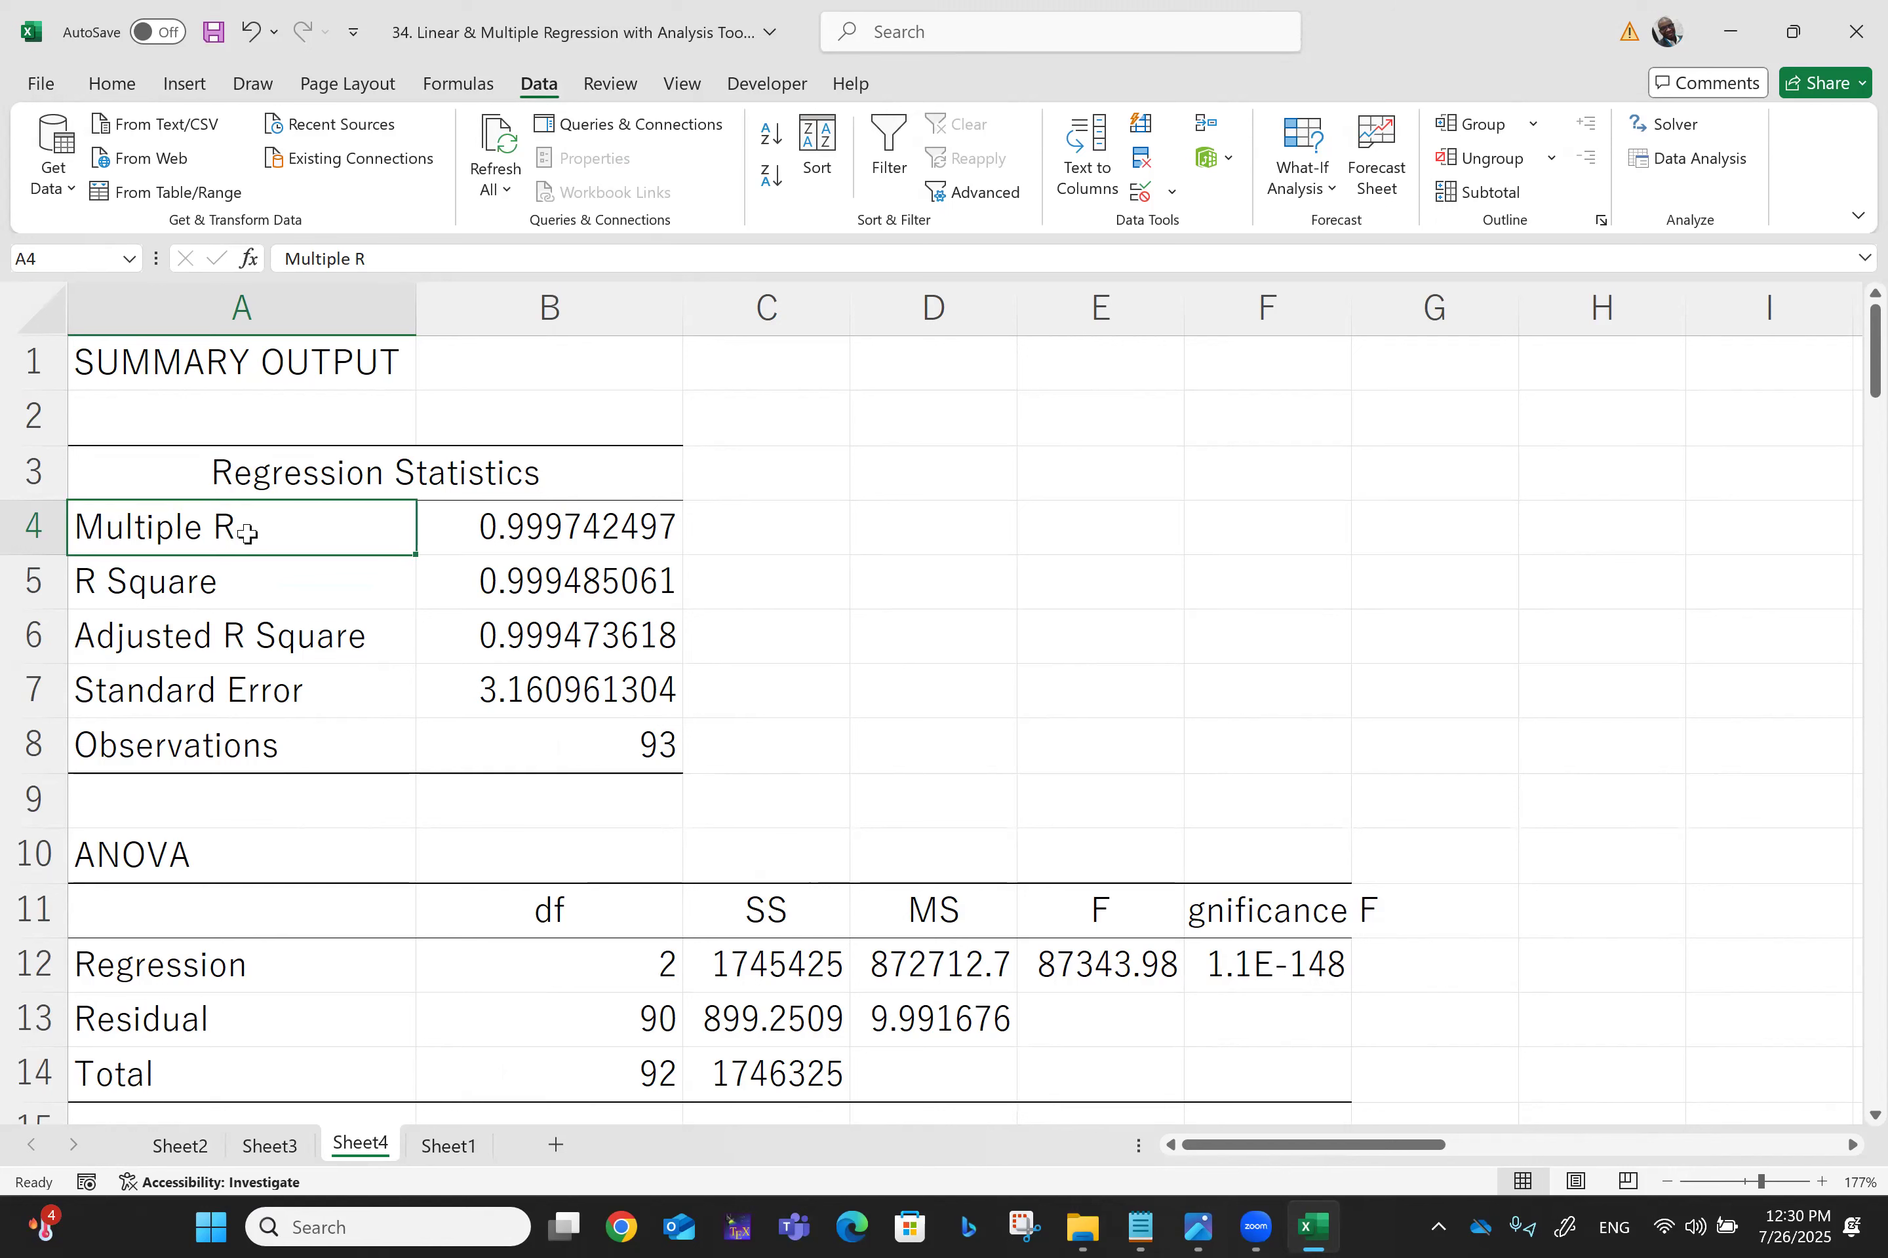
pyautogui.click(544, 533)
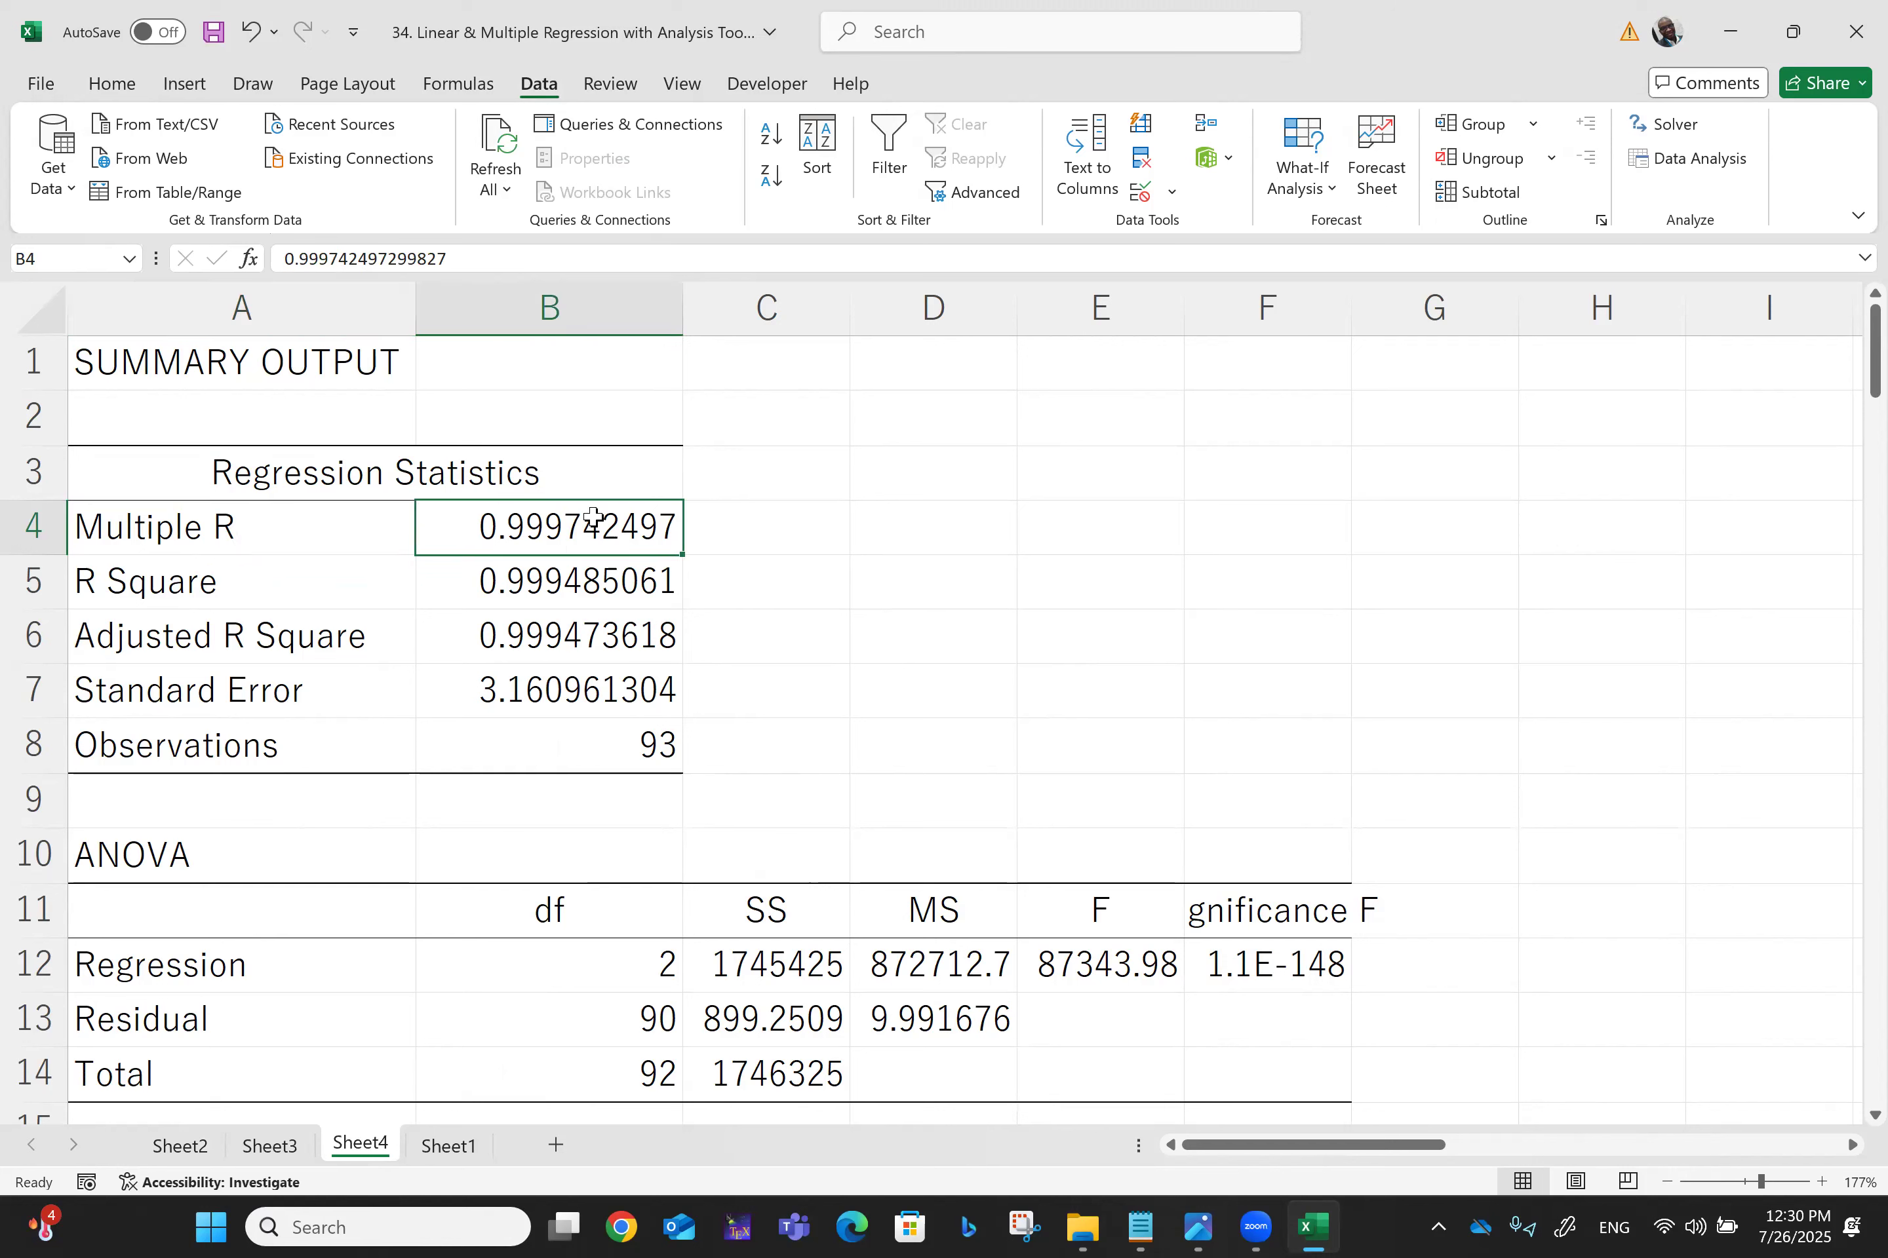
pyautogui.click(238, 596)
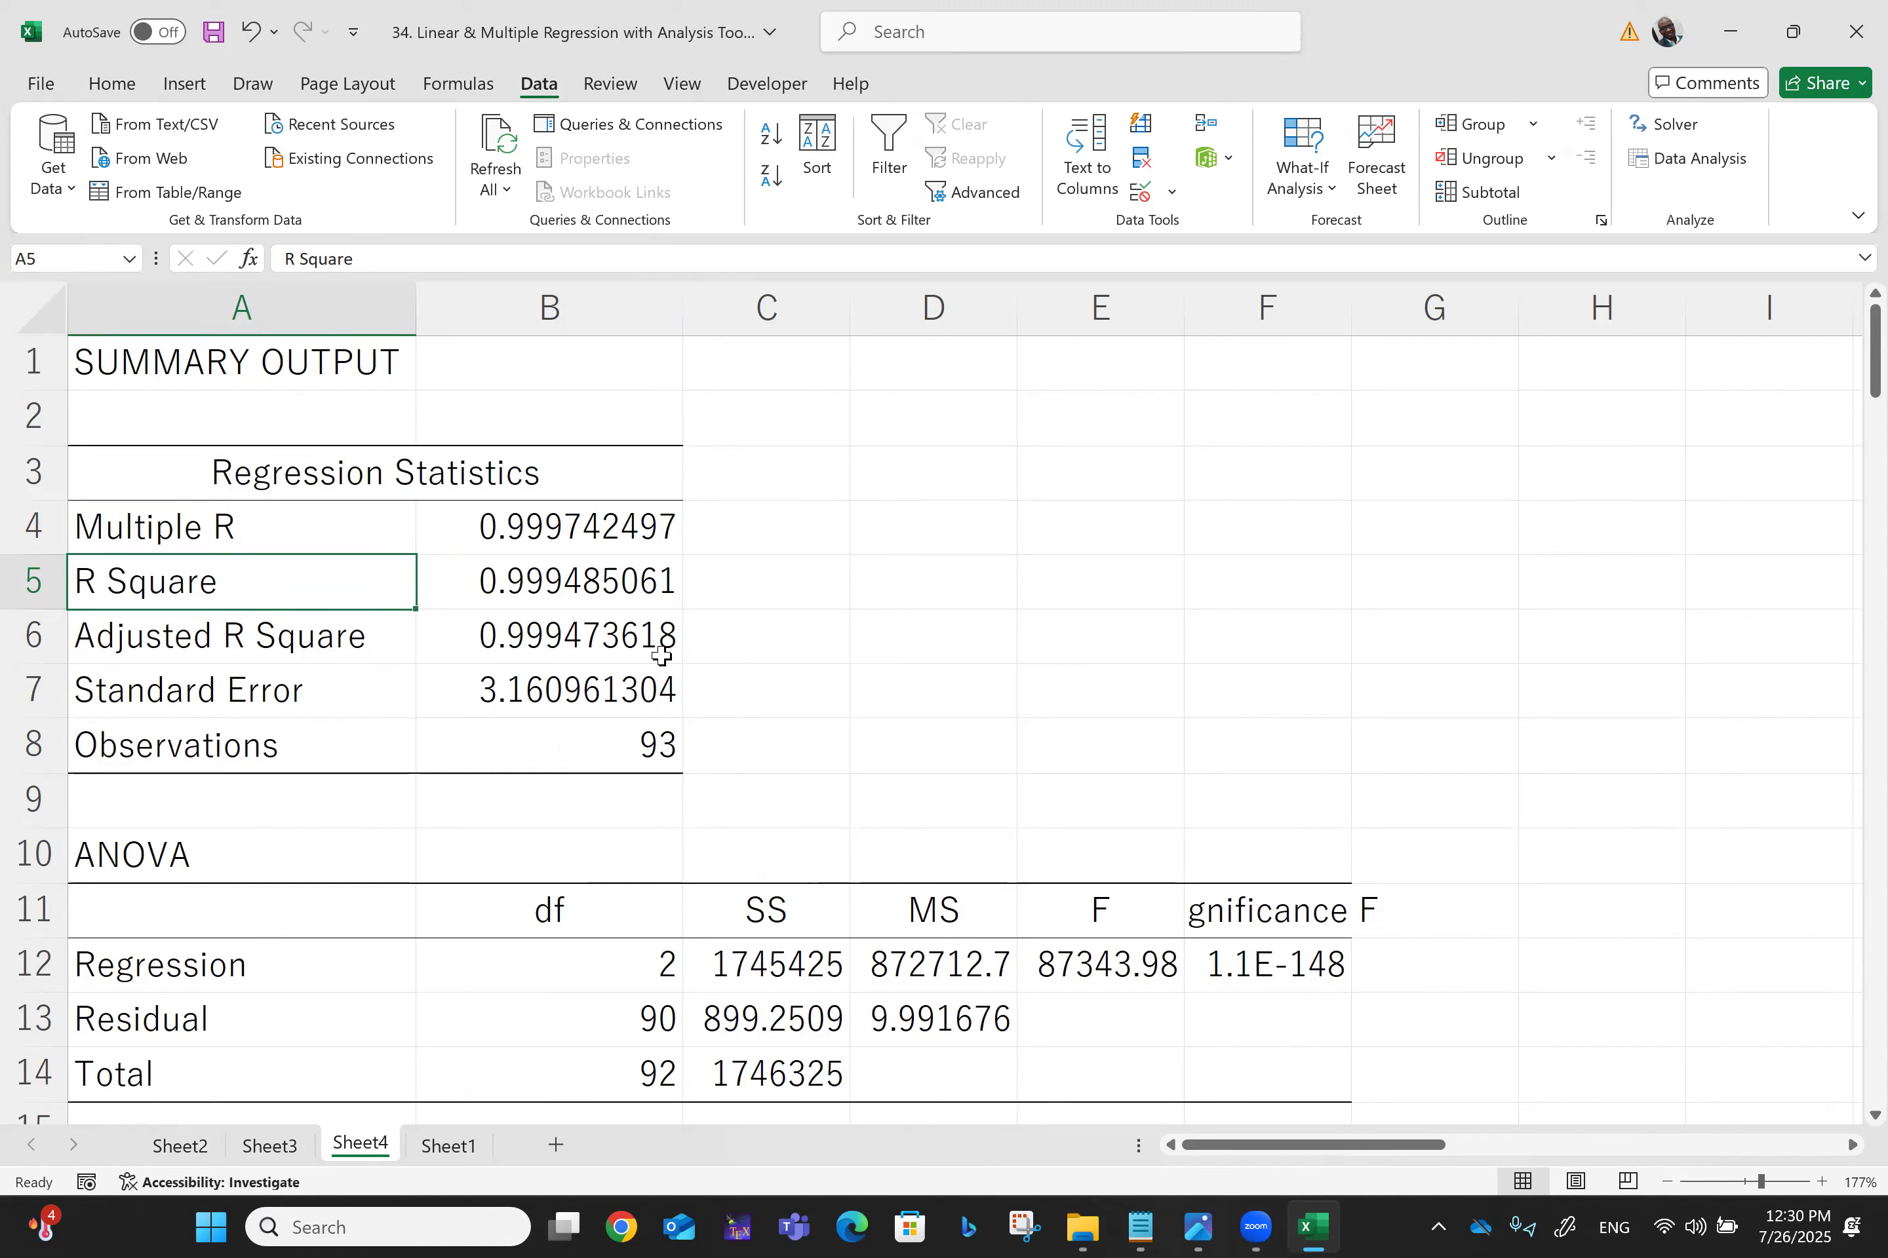
pyautogui.click(578, 599)
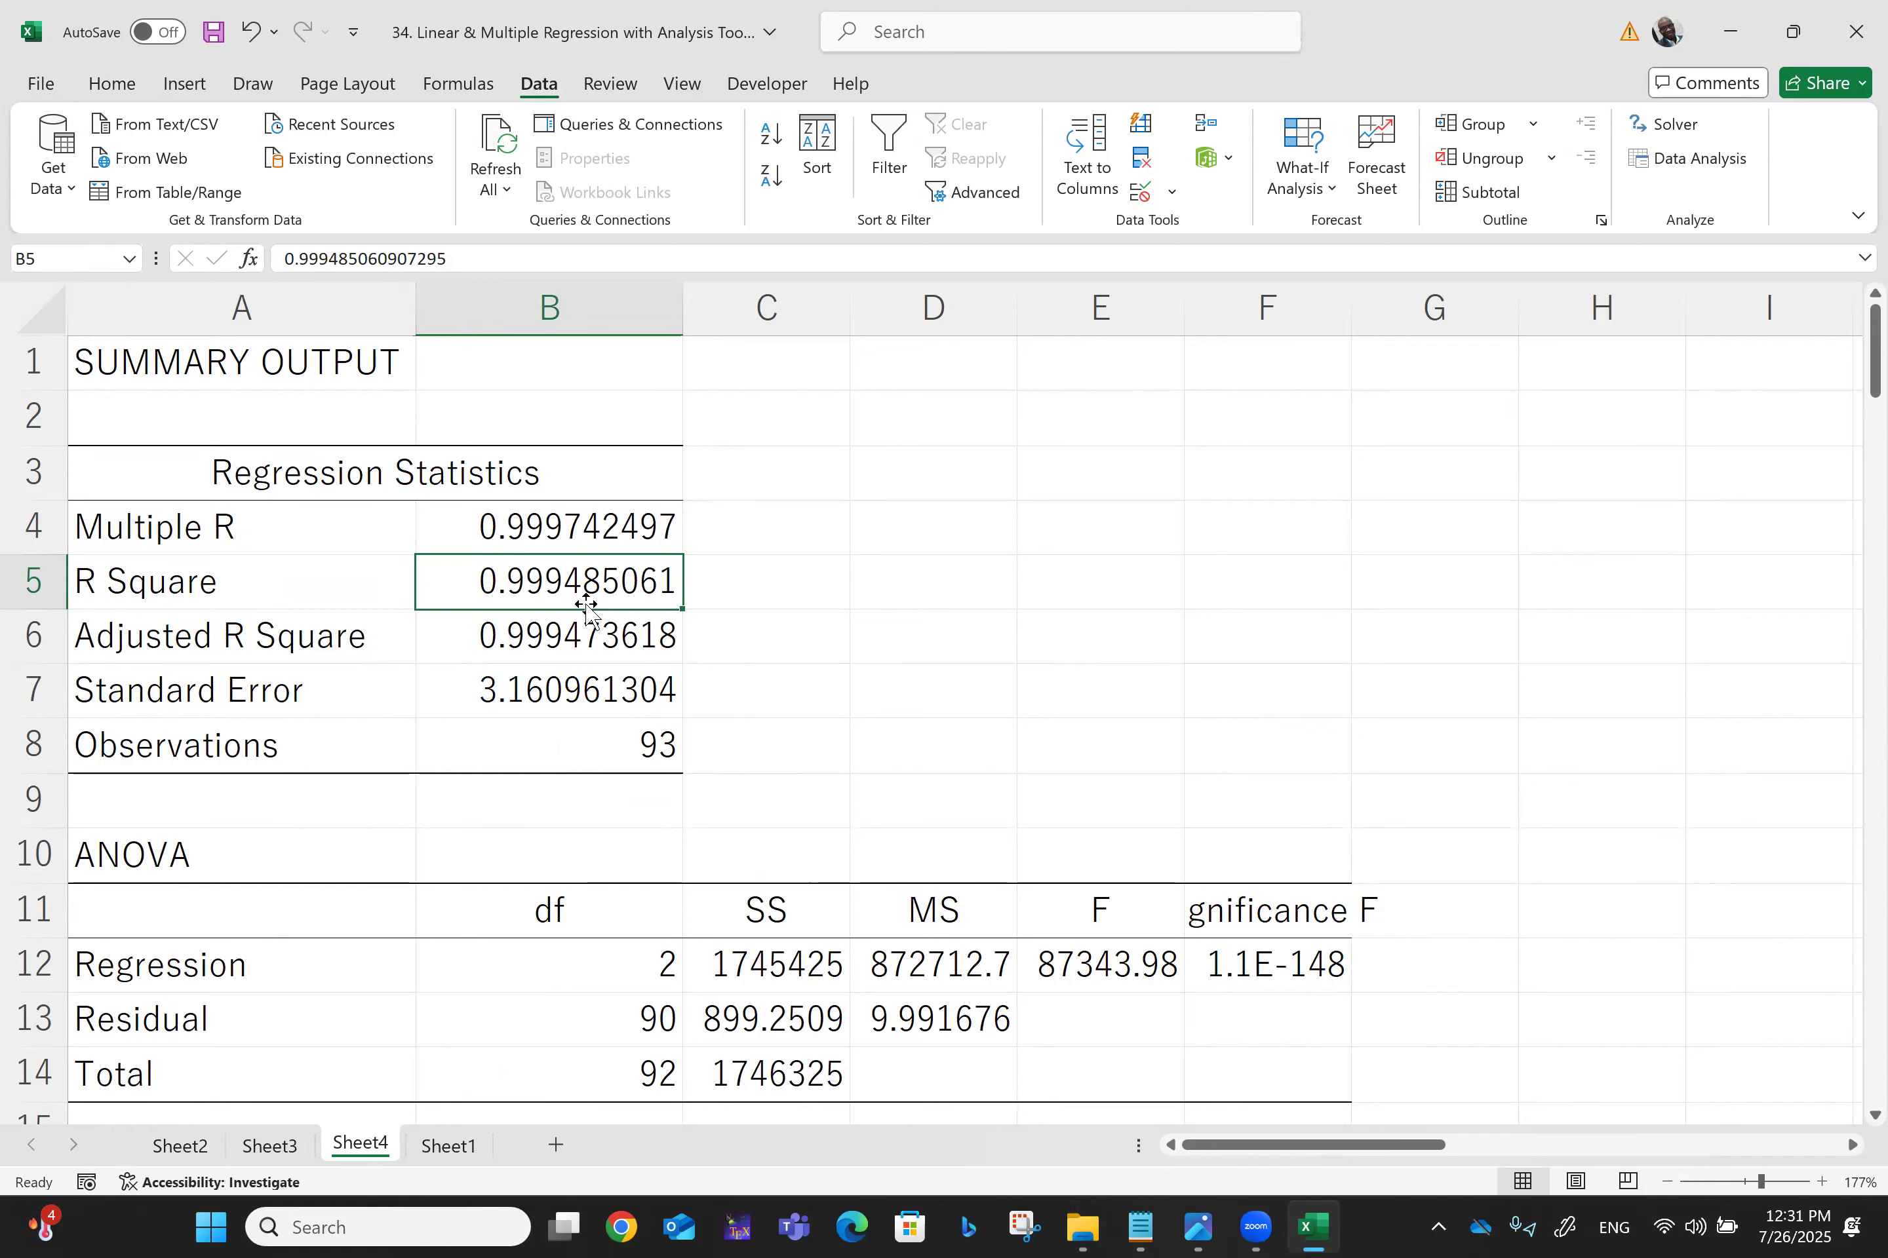
pyautogui.click(306, 646)
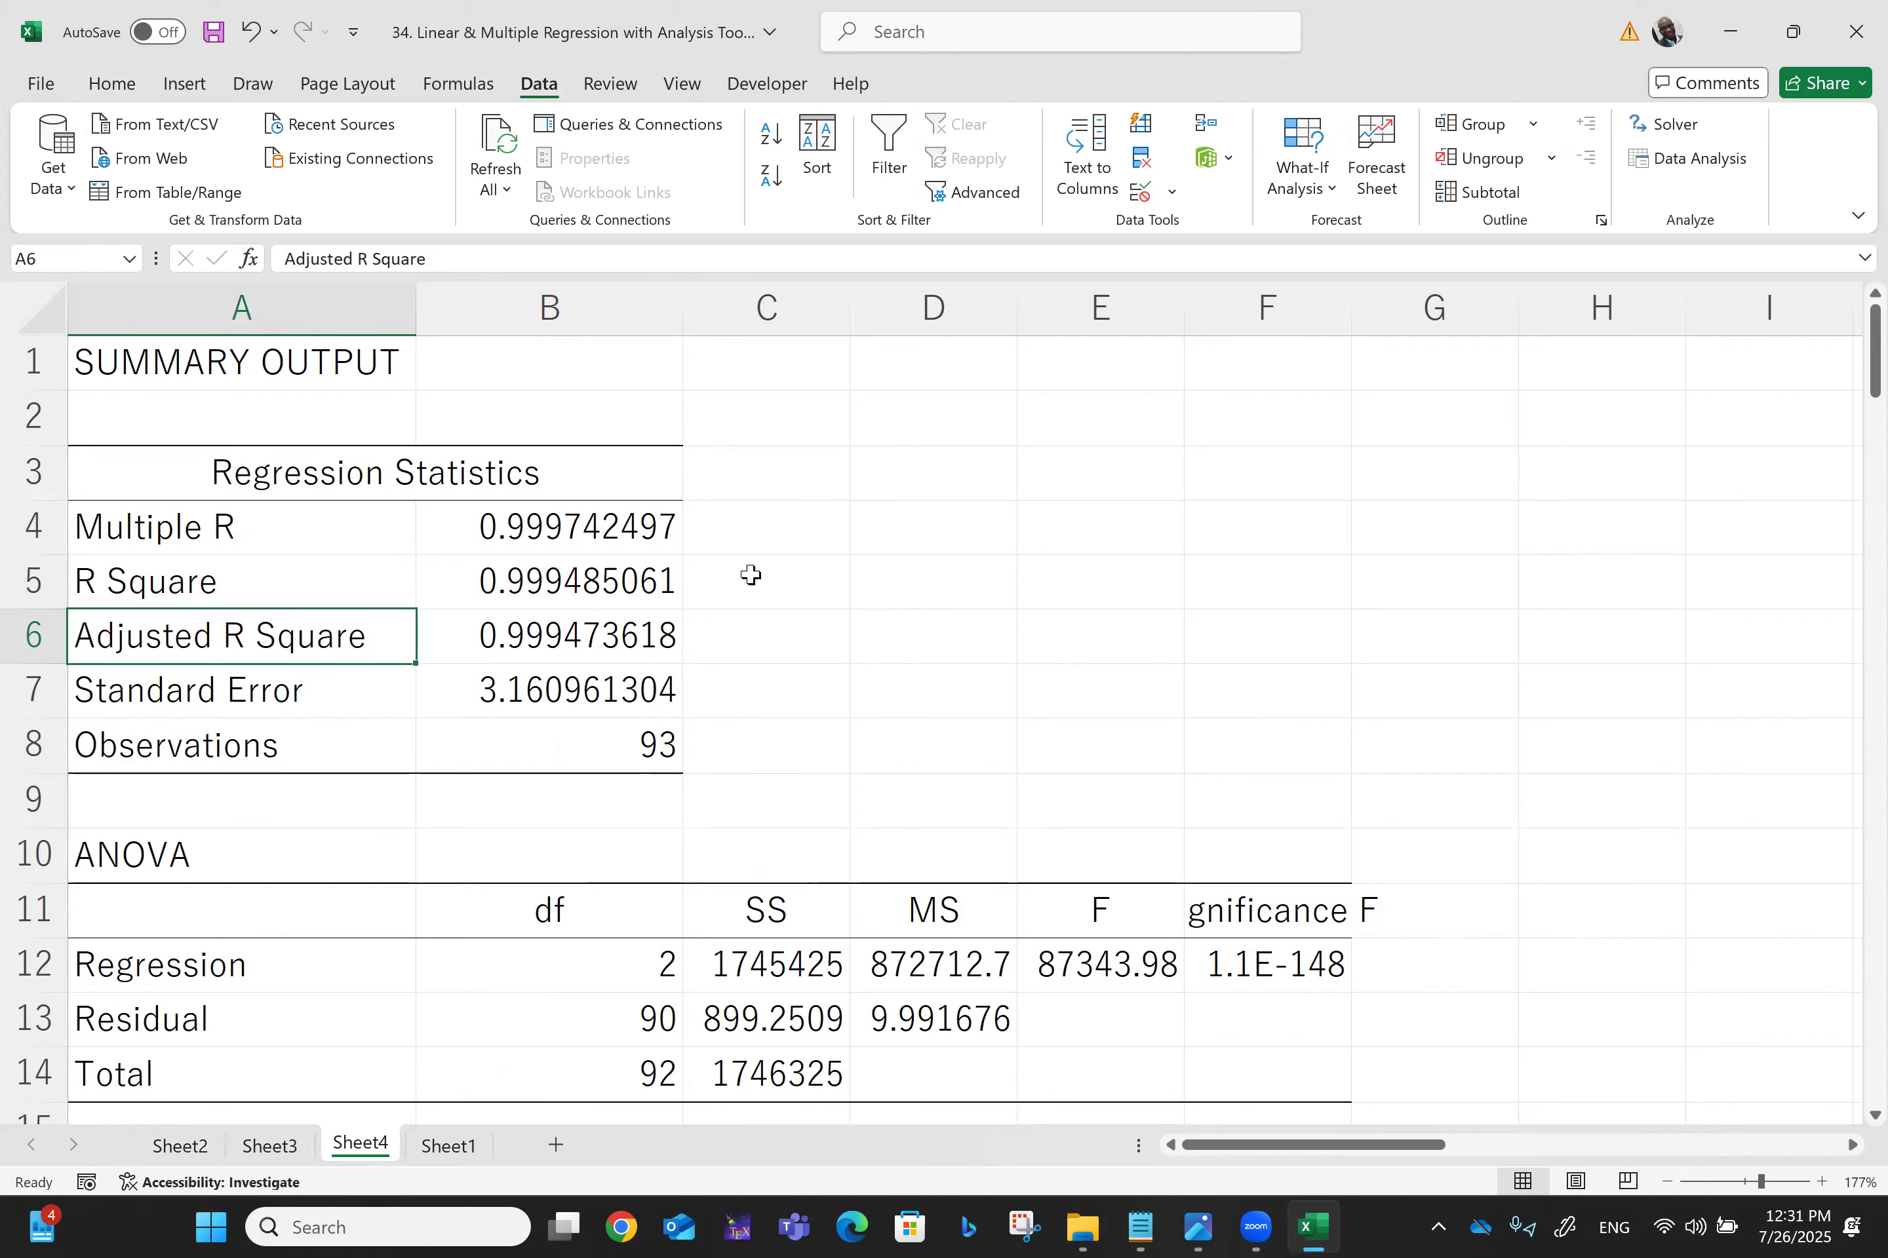
# Step: Compare the regression statistics on Sheet3 and Sheet2 with the Multiple R and Standard Error on Sheet4
pyautogui.click(291, 1151)
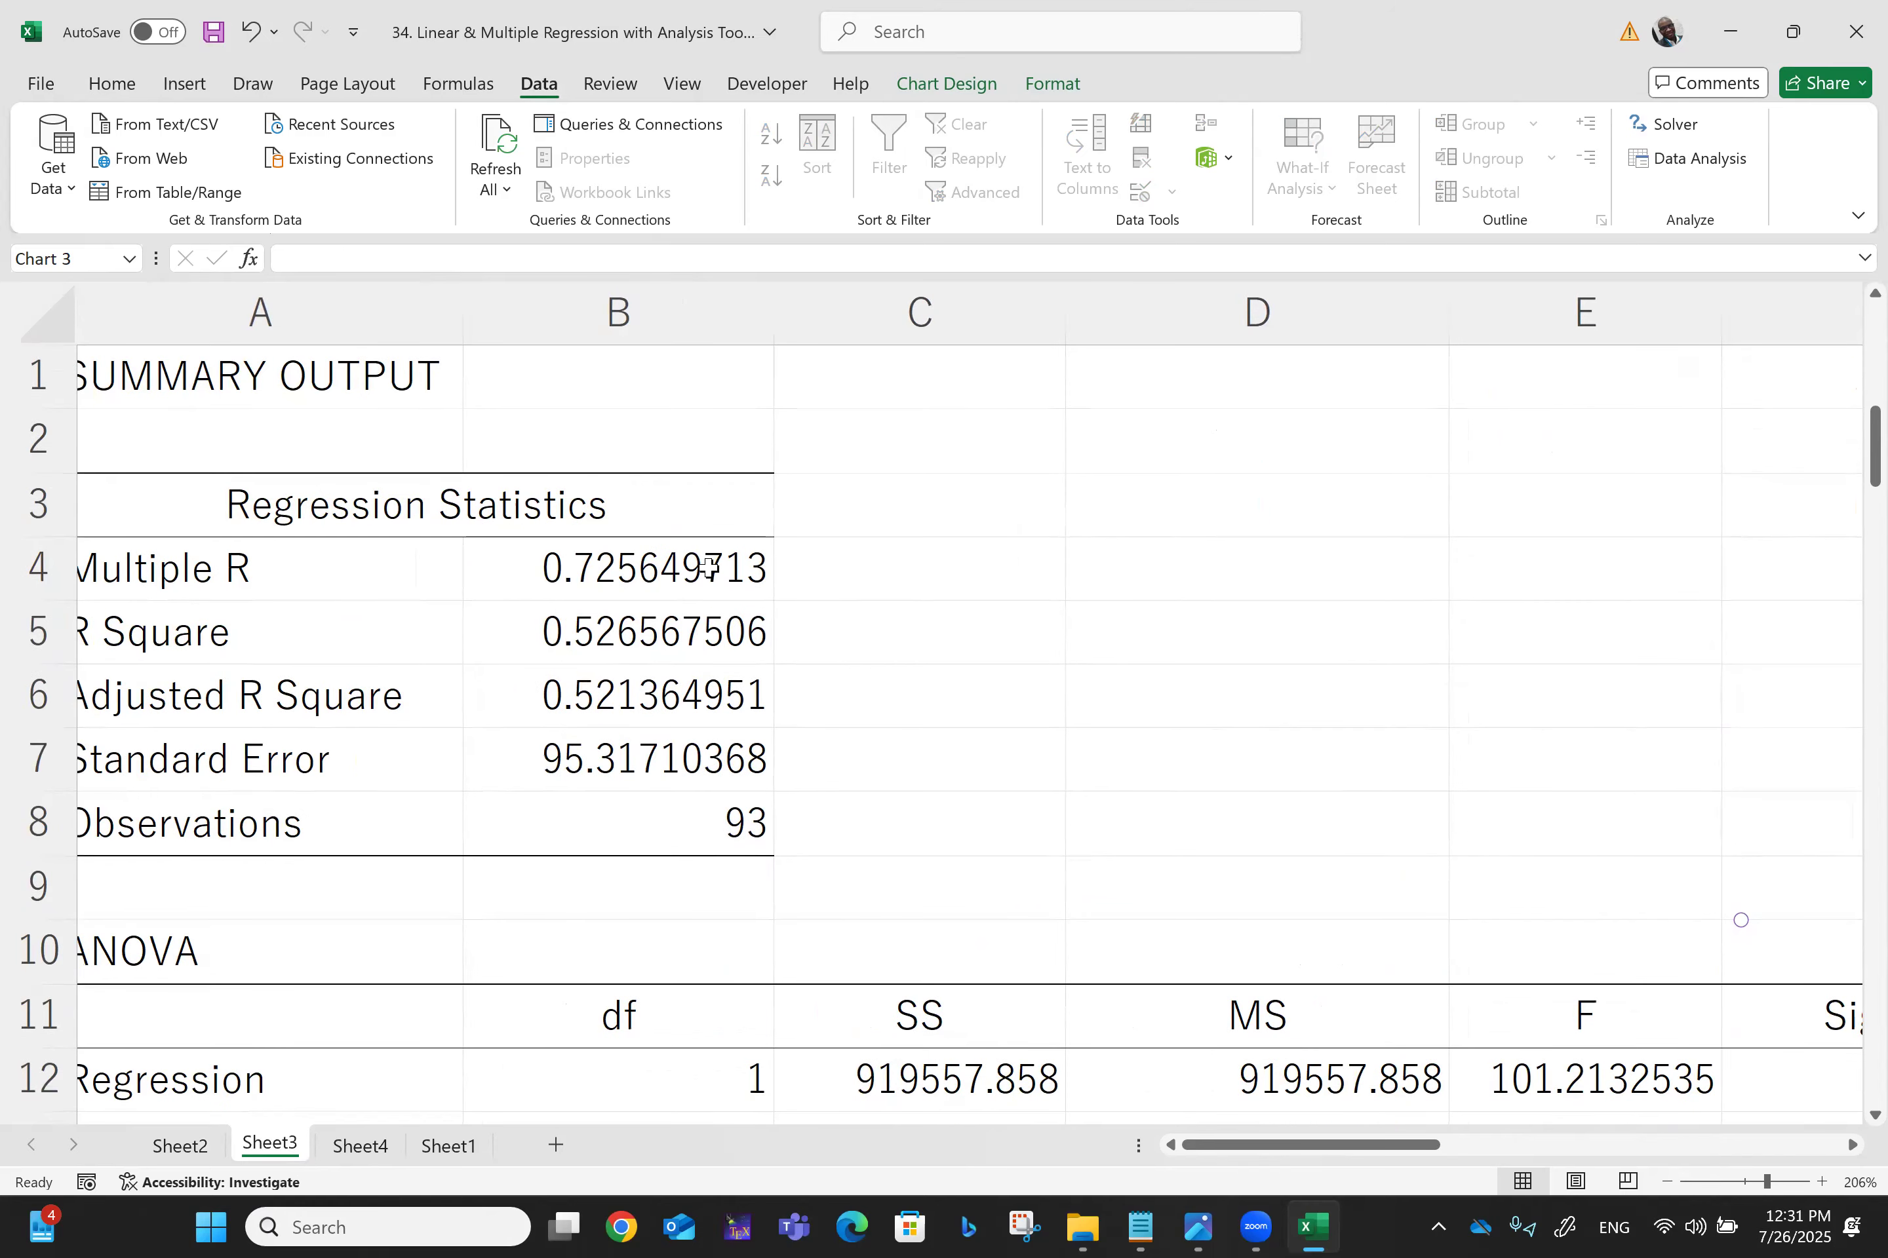
pyautogui.click(173, 1168)
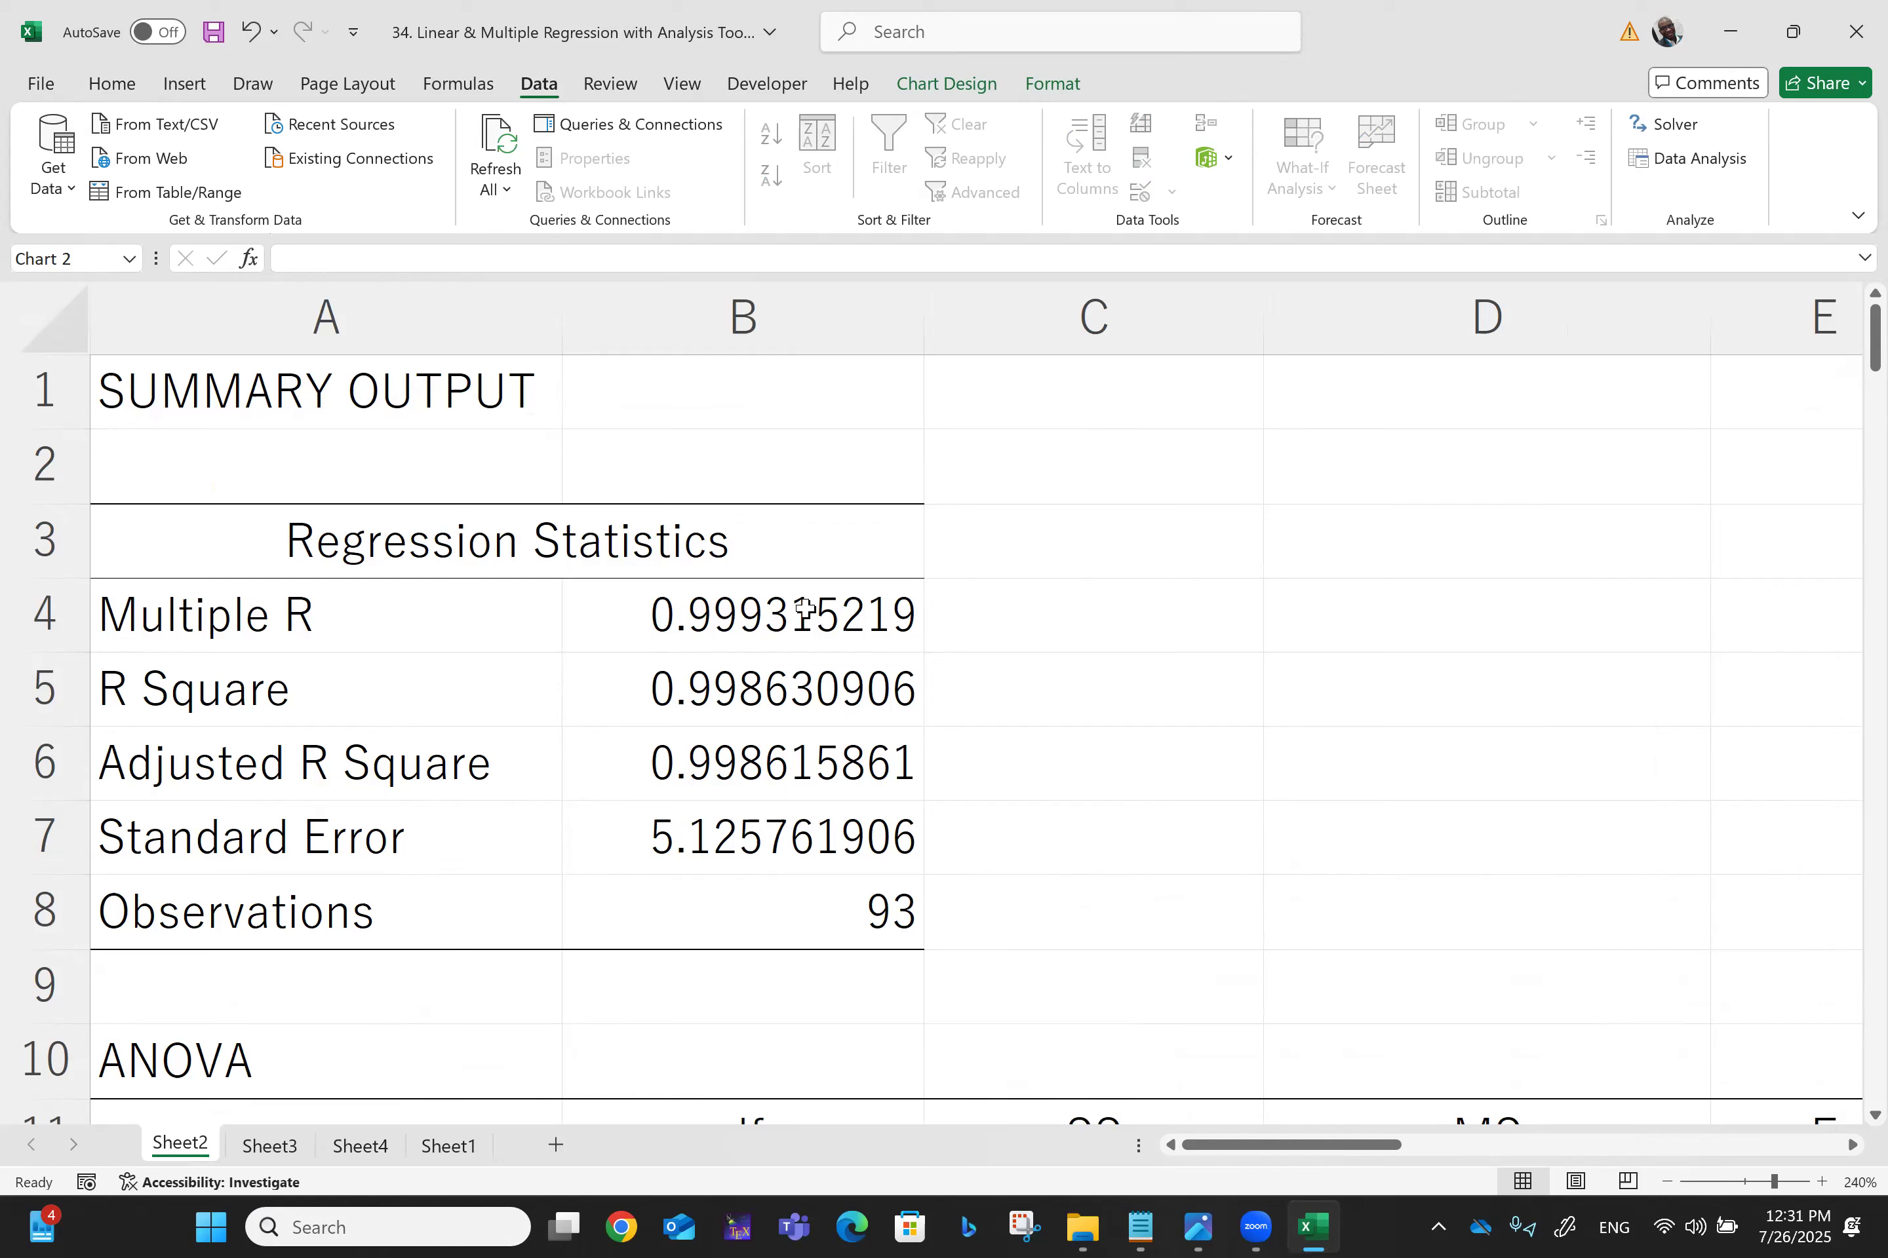
pyautogui.click(376, 1147)
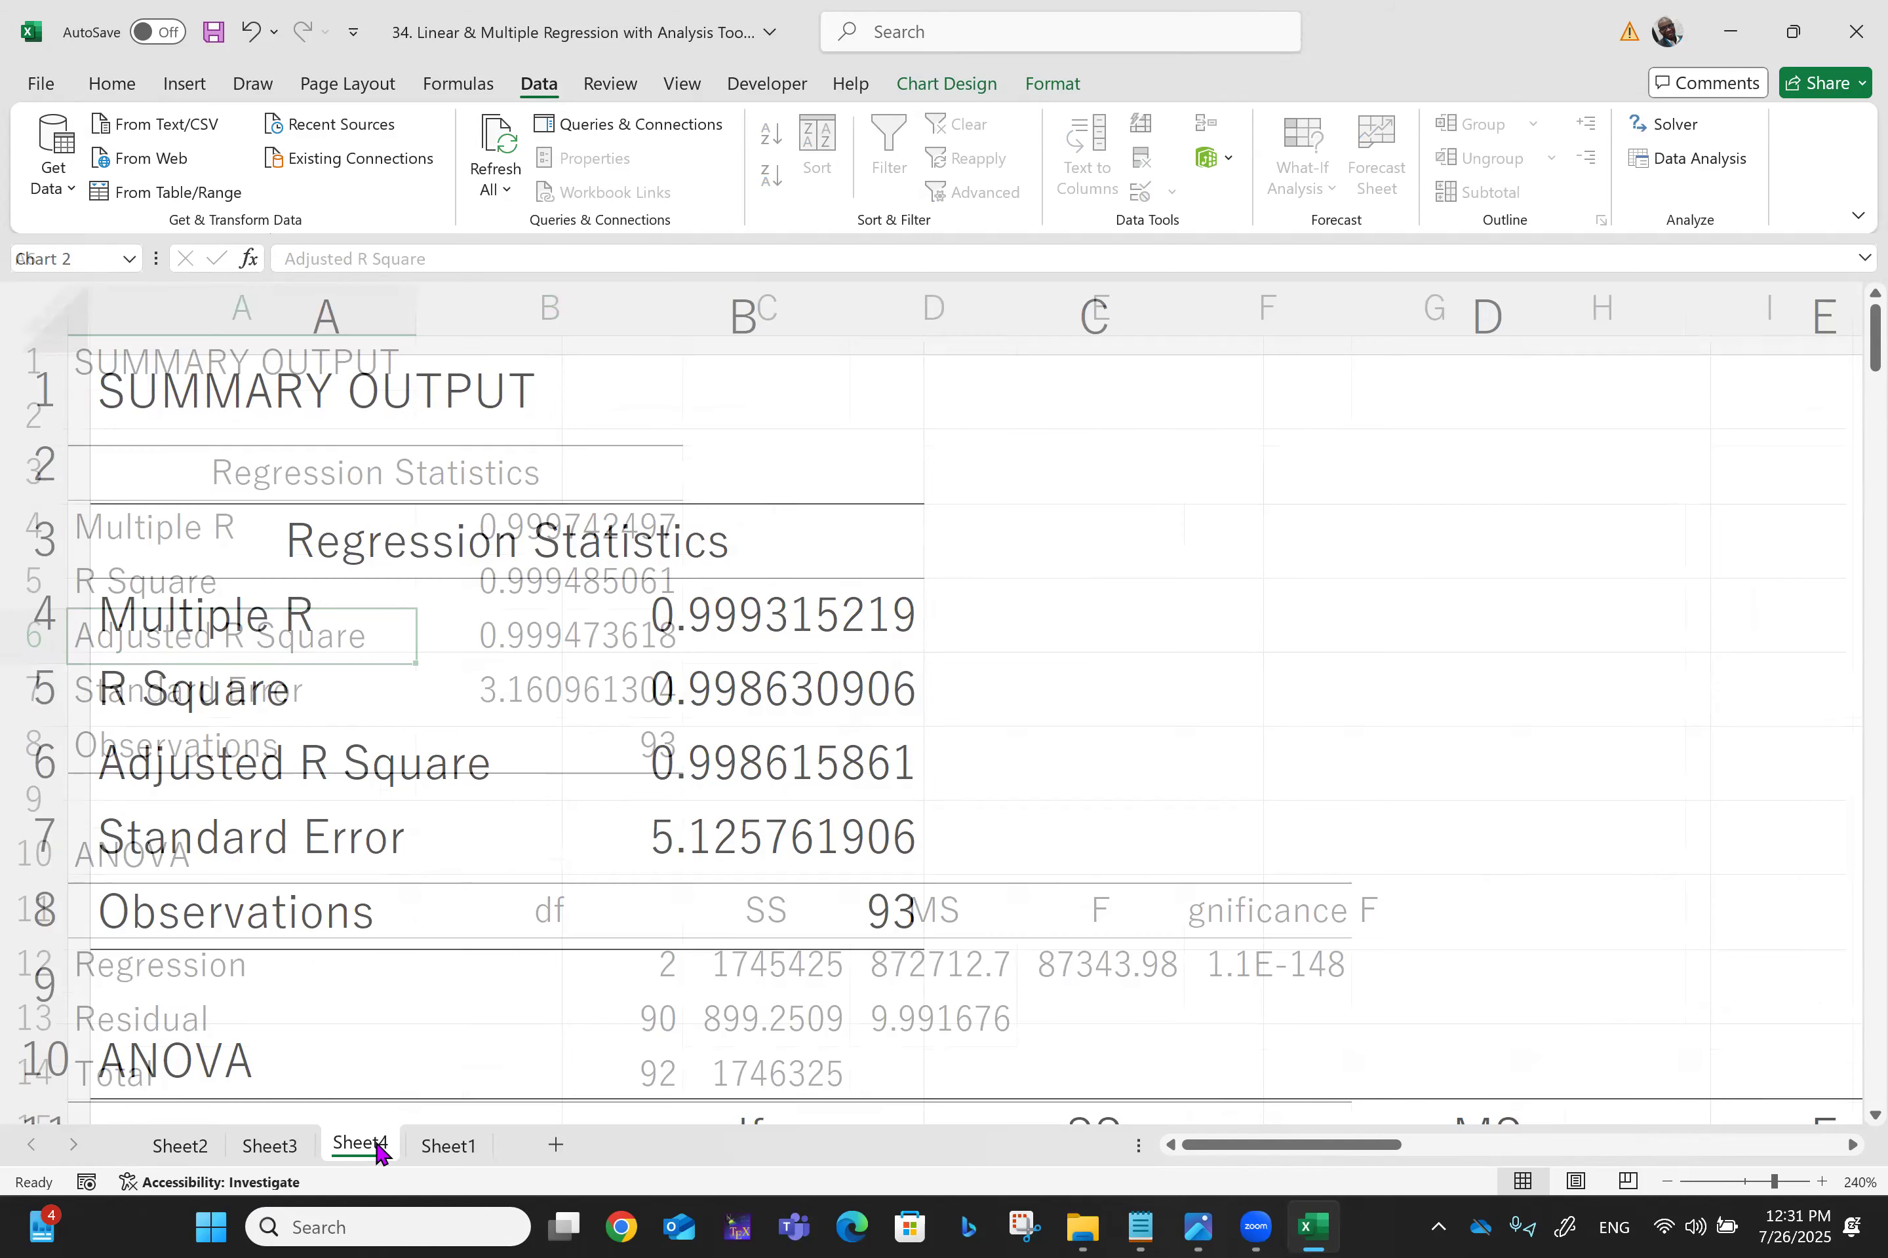
pyautogui.click(574, 532)
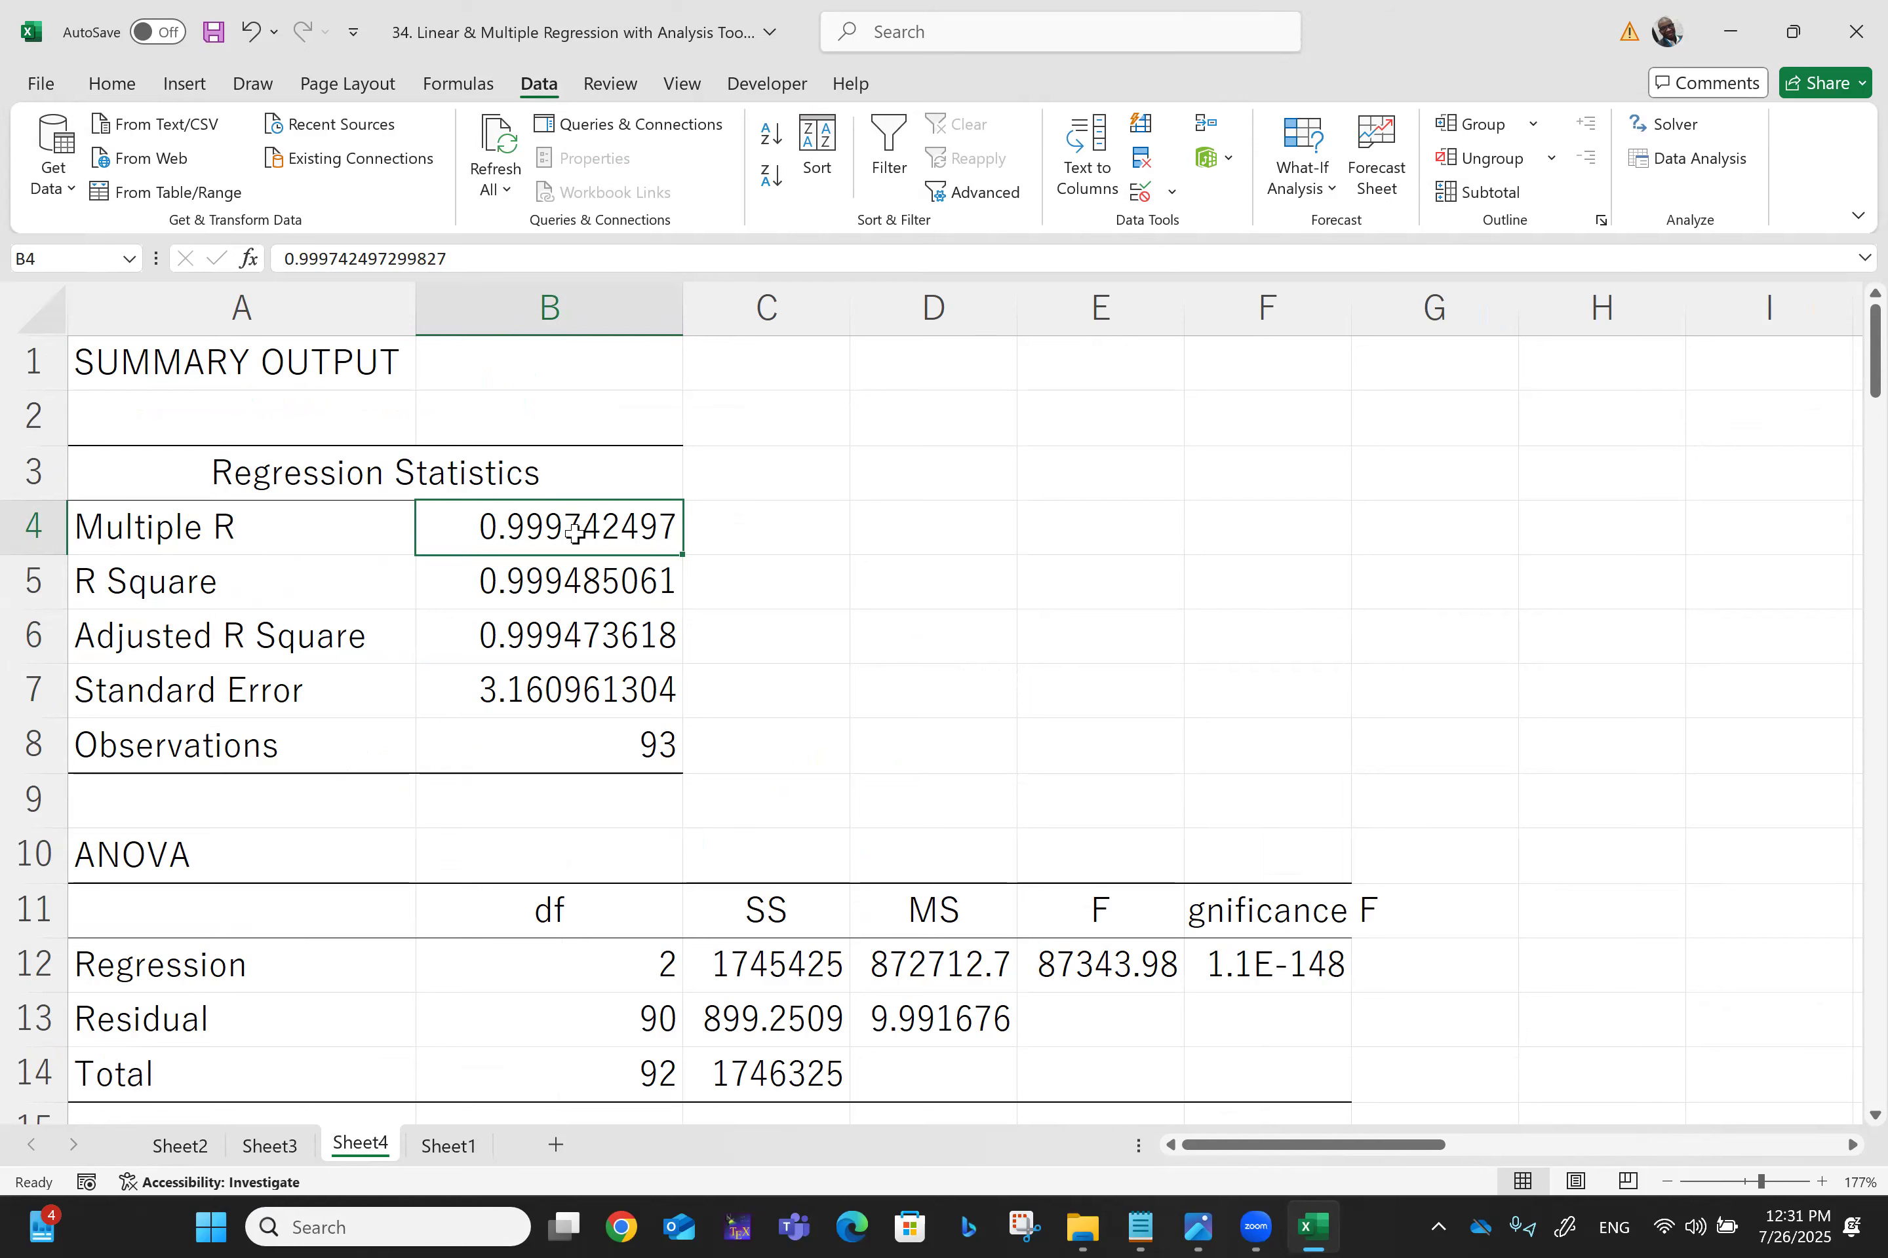
pyautogui.click(540, 687)
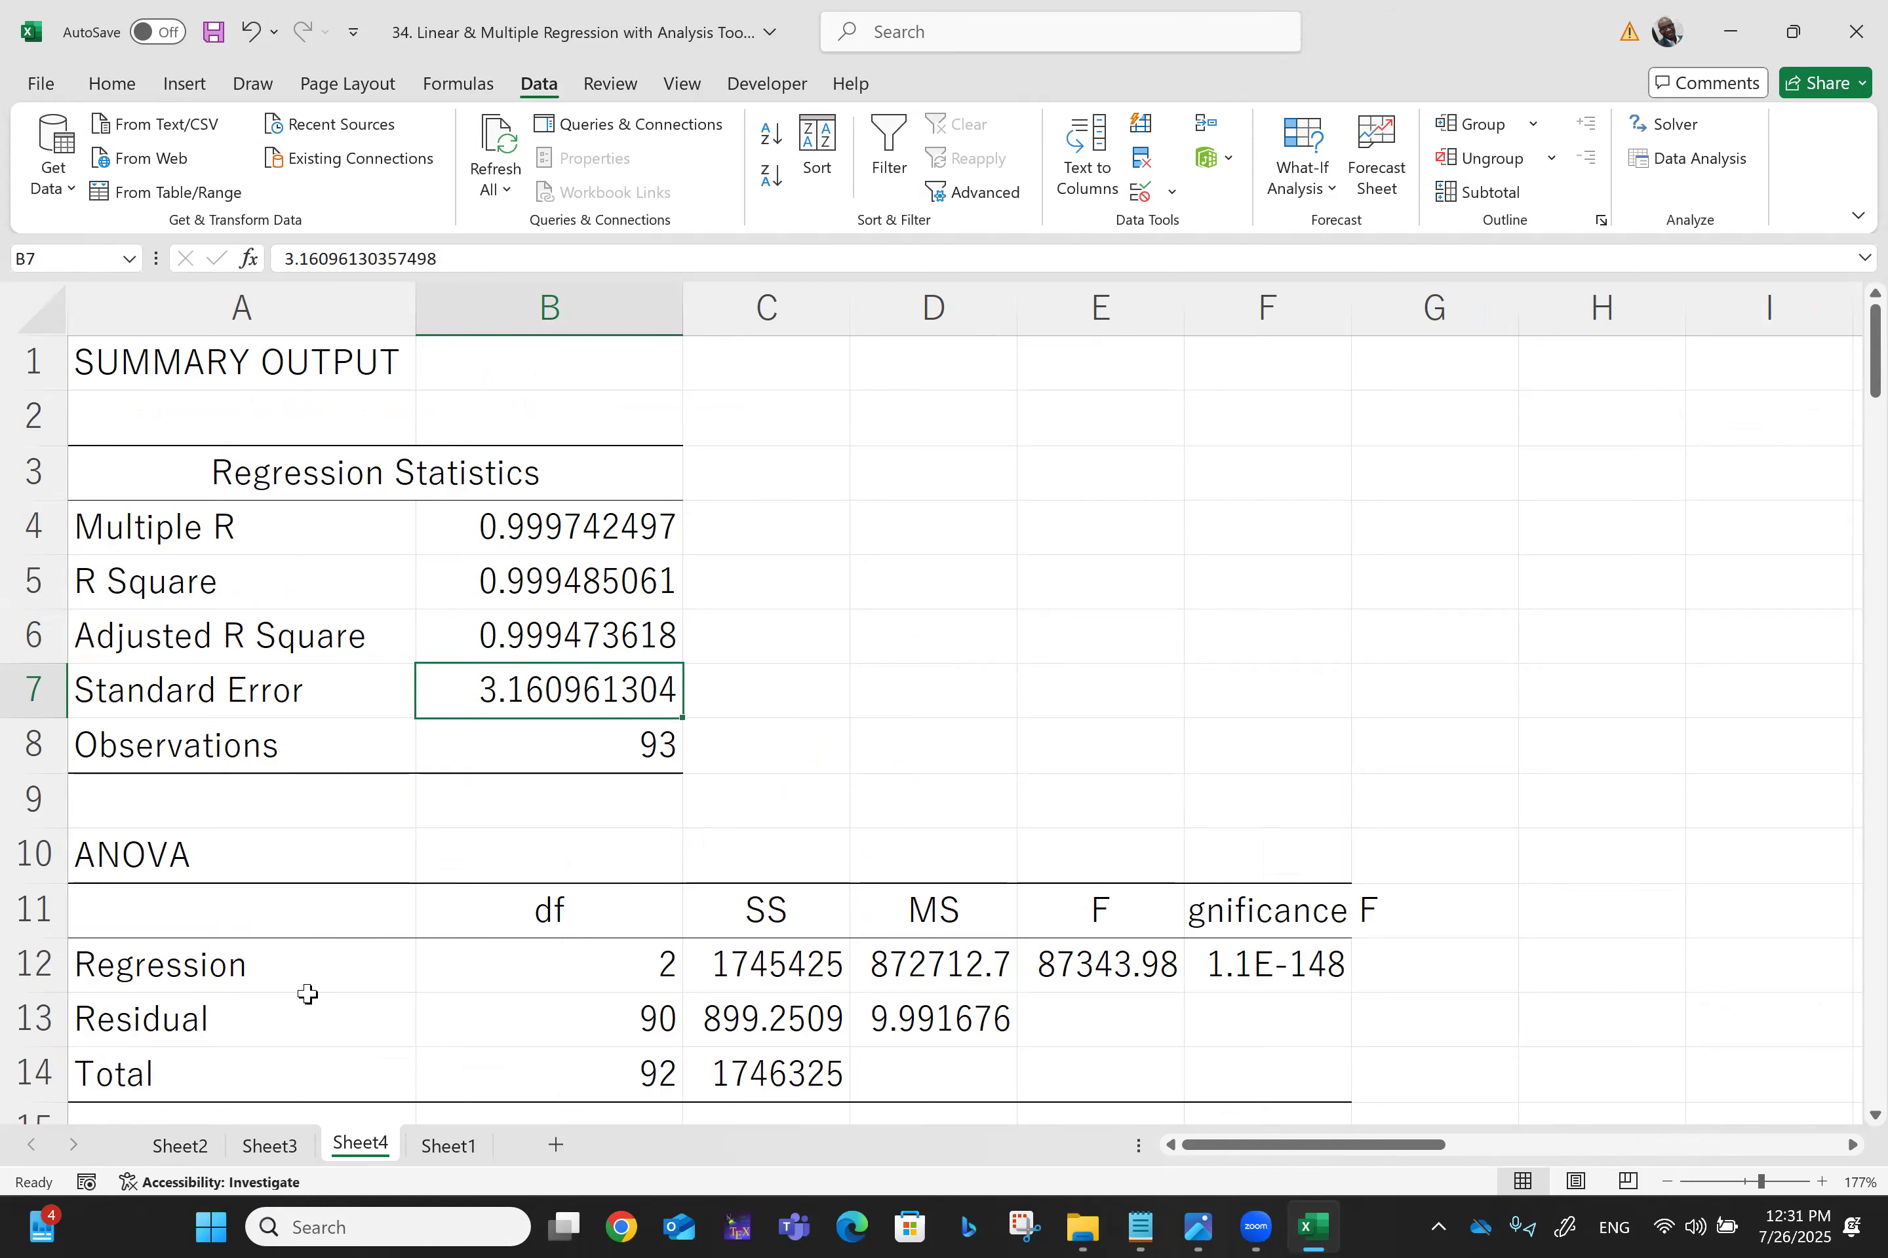
# Step: Compare the Standard Error of the single regressions on Sheet3 and Sheet2 with the multiple regression's on Sheet4
pyautogui.click(288, 1146)
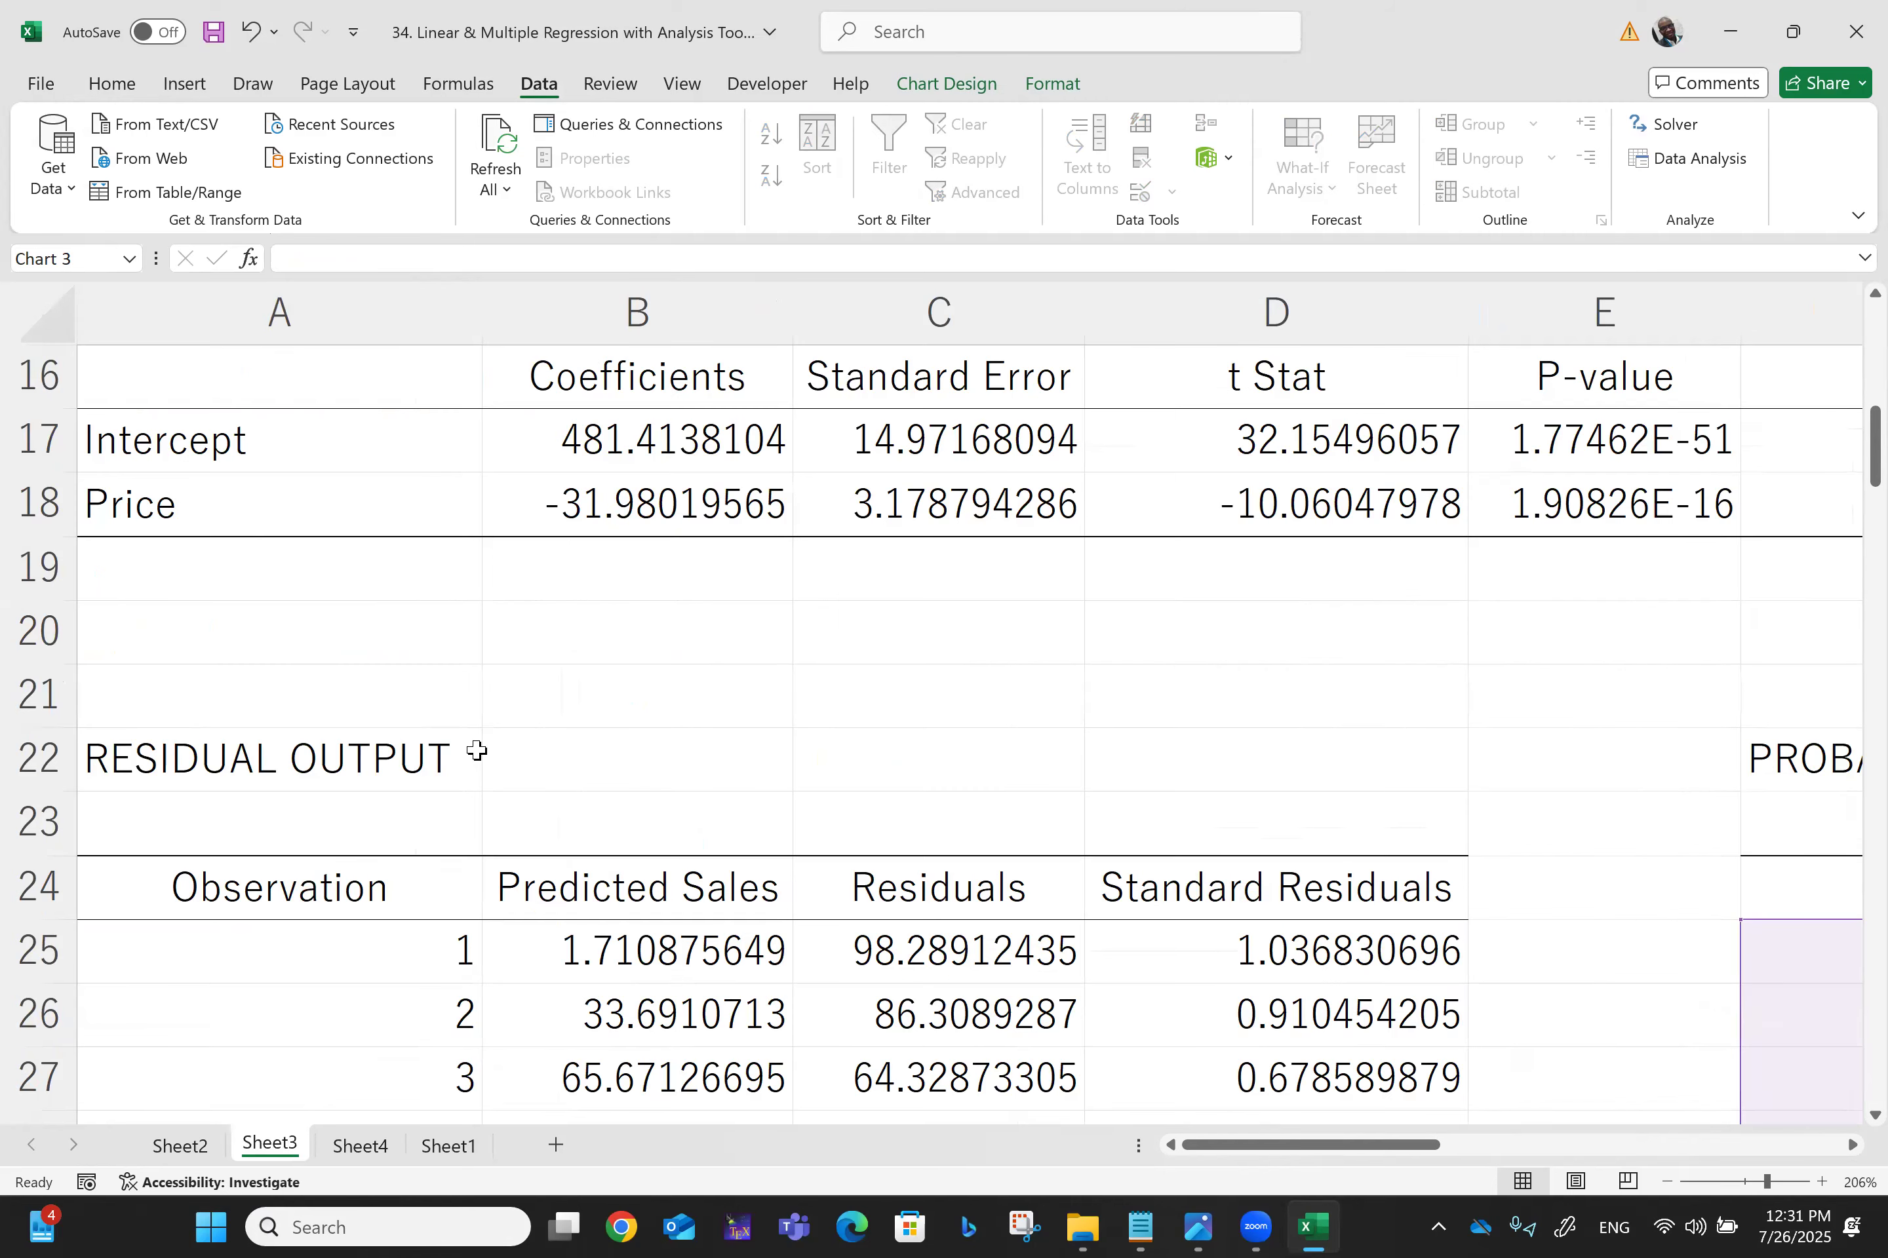
pyautogui.scroll(5, 477, 751)
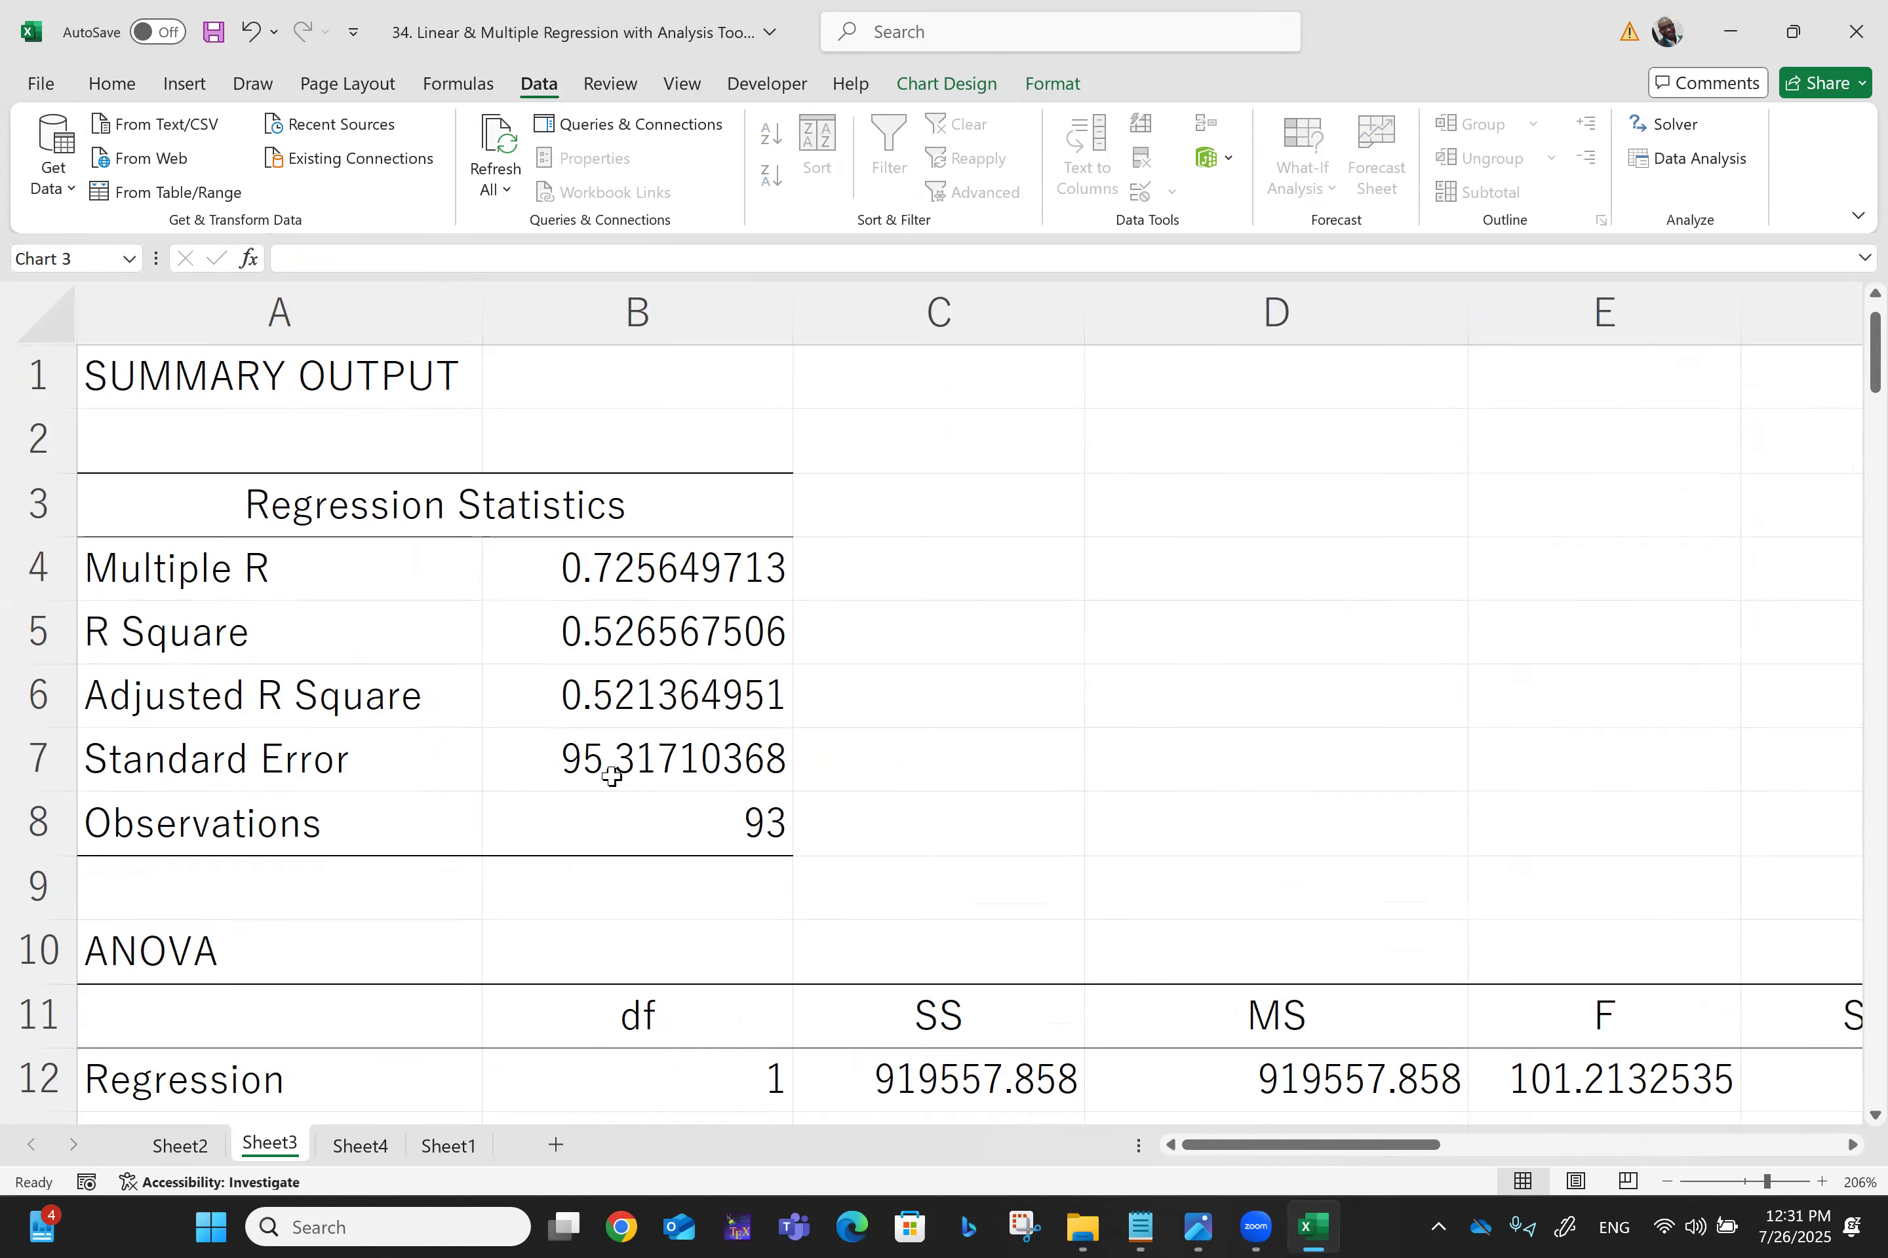
pyautogui.click(692, 767)
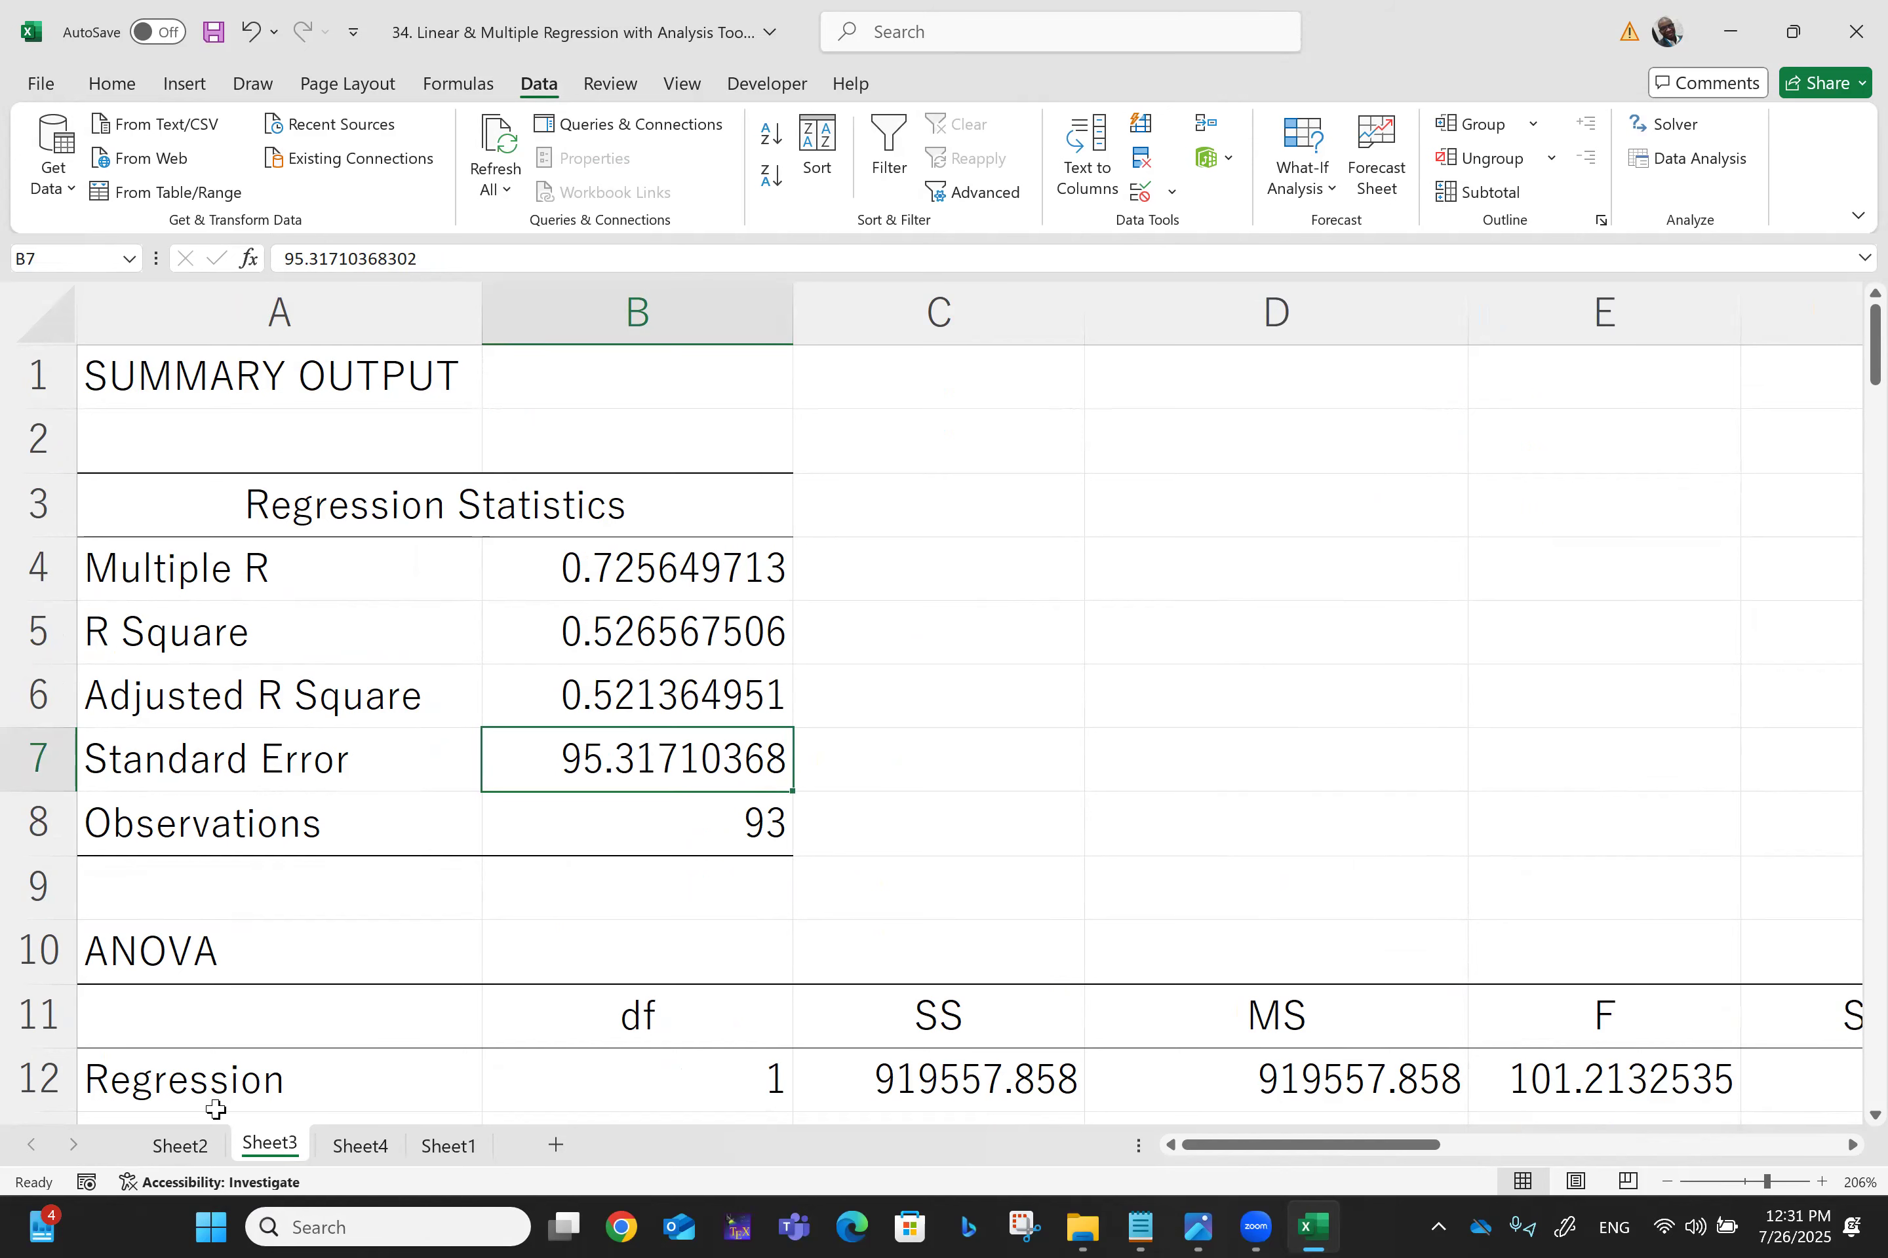
pyautogui.click(189, 1148)
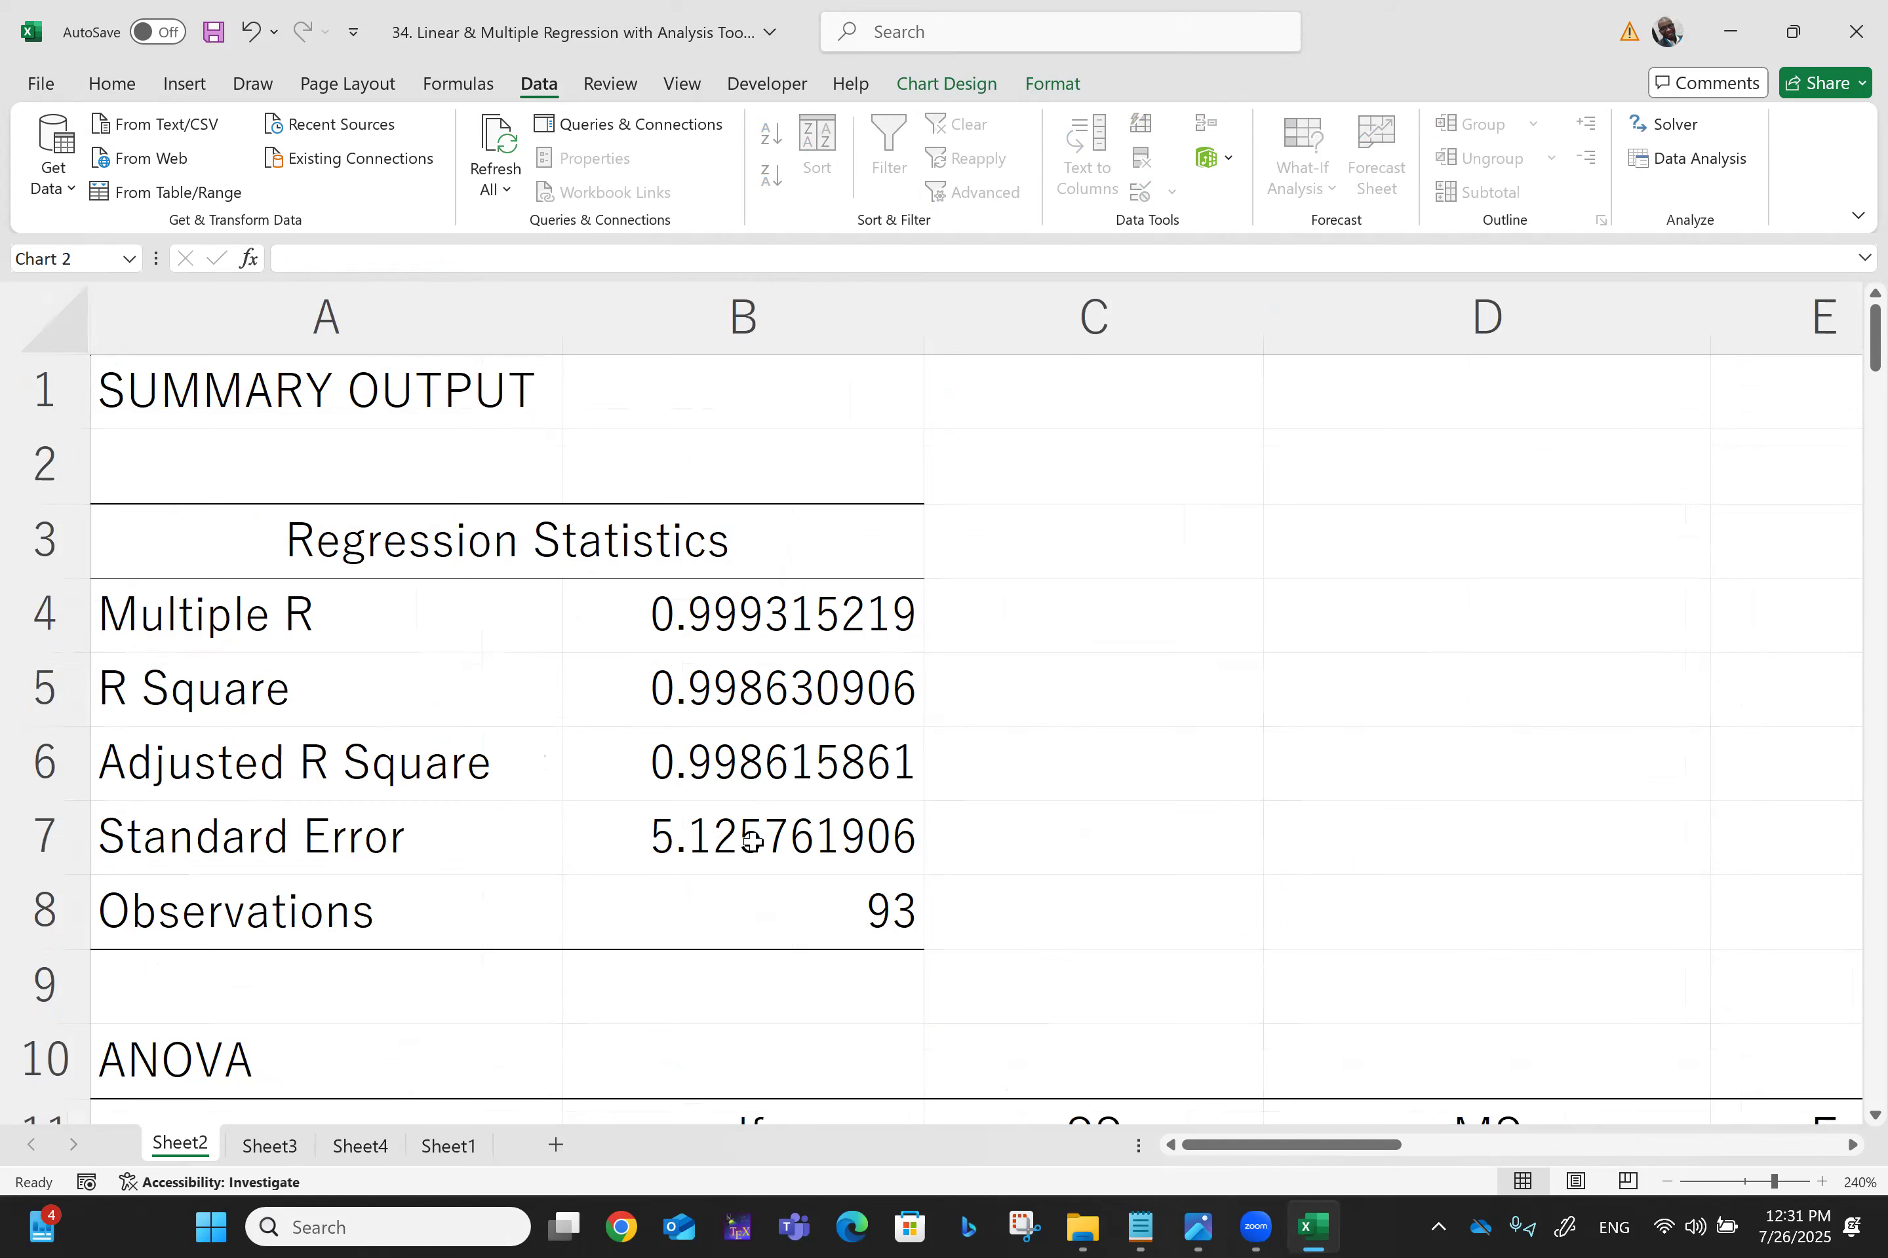
pyautogui.click(360, 1146)
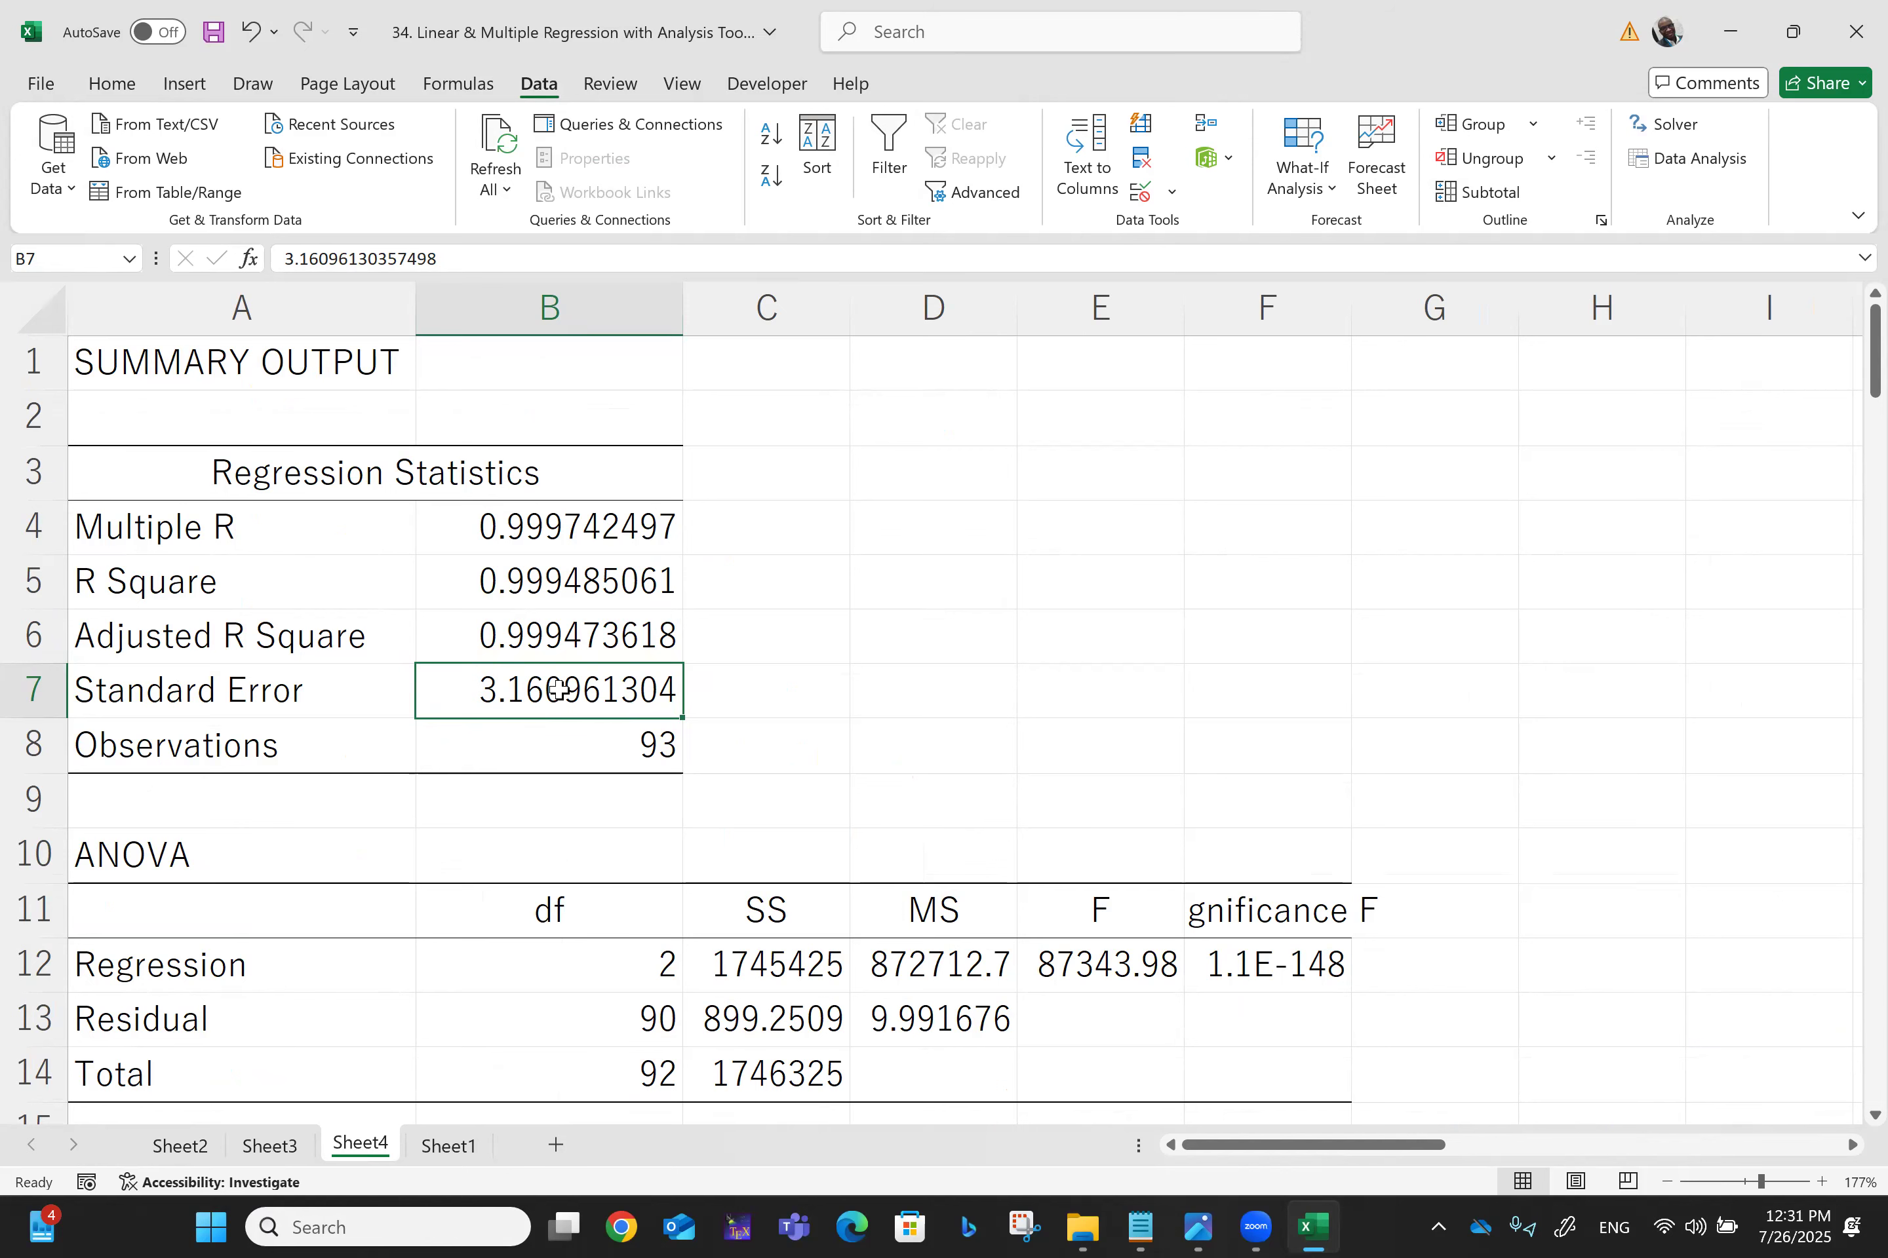
# Step: Fit column F on Sheet4 to its contents and select the Significance F value in the ANOVA table
pyautogui.scroll(-2, 559, 690)
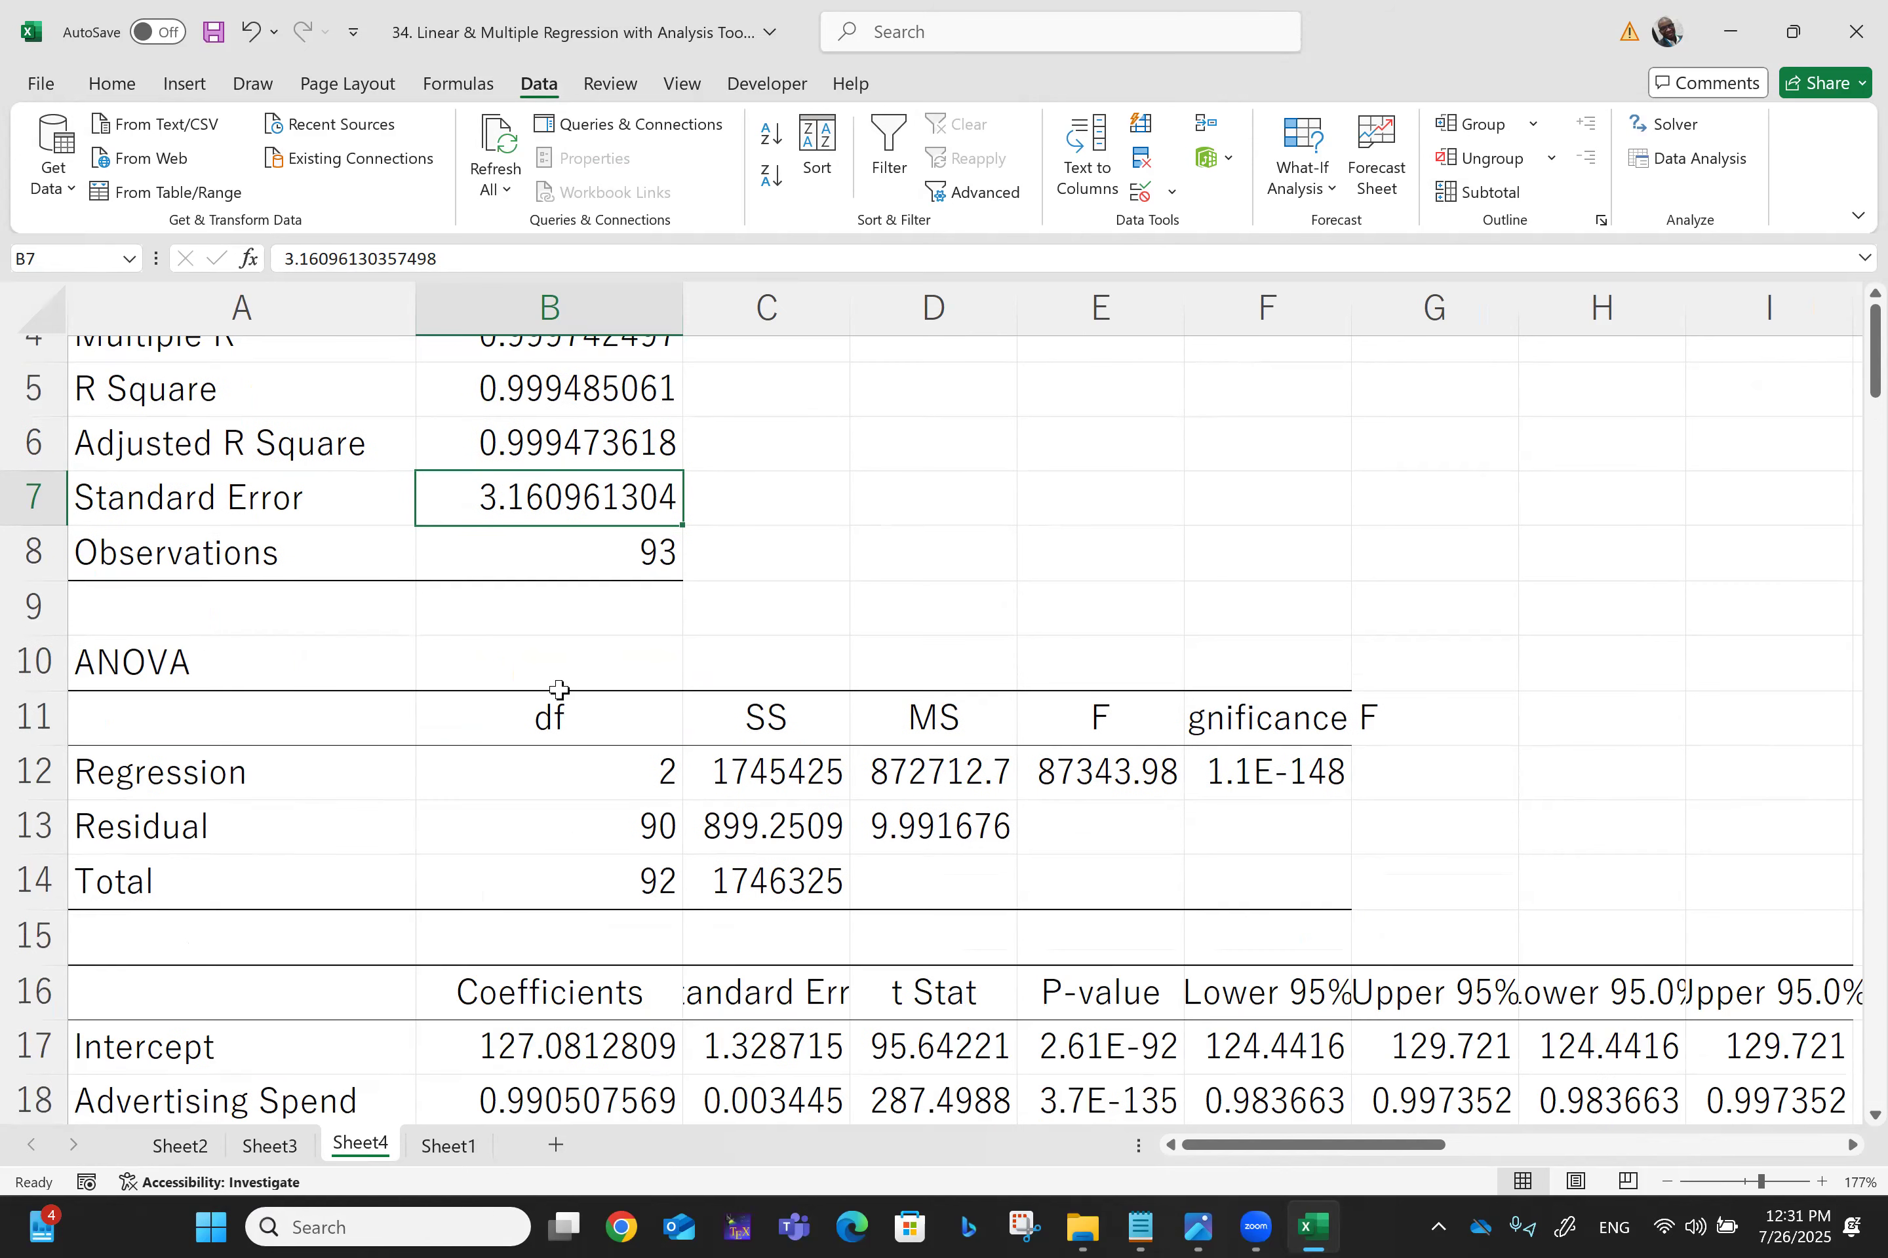
pyautogui.scroll(-1, 559, 689)
pyautogui.scroll(-2, 559, 691)
pyautogui.scroll(1, 559, 691)
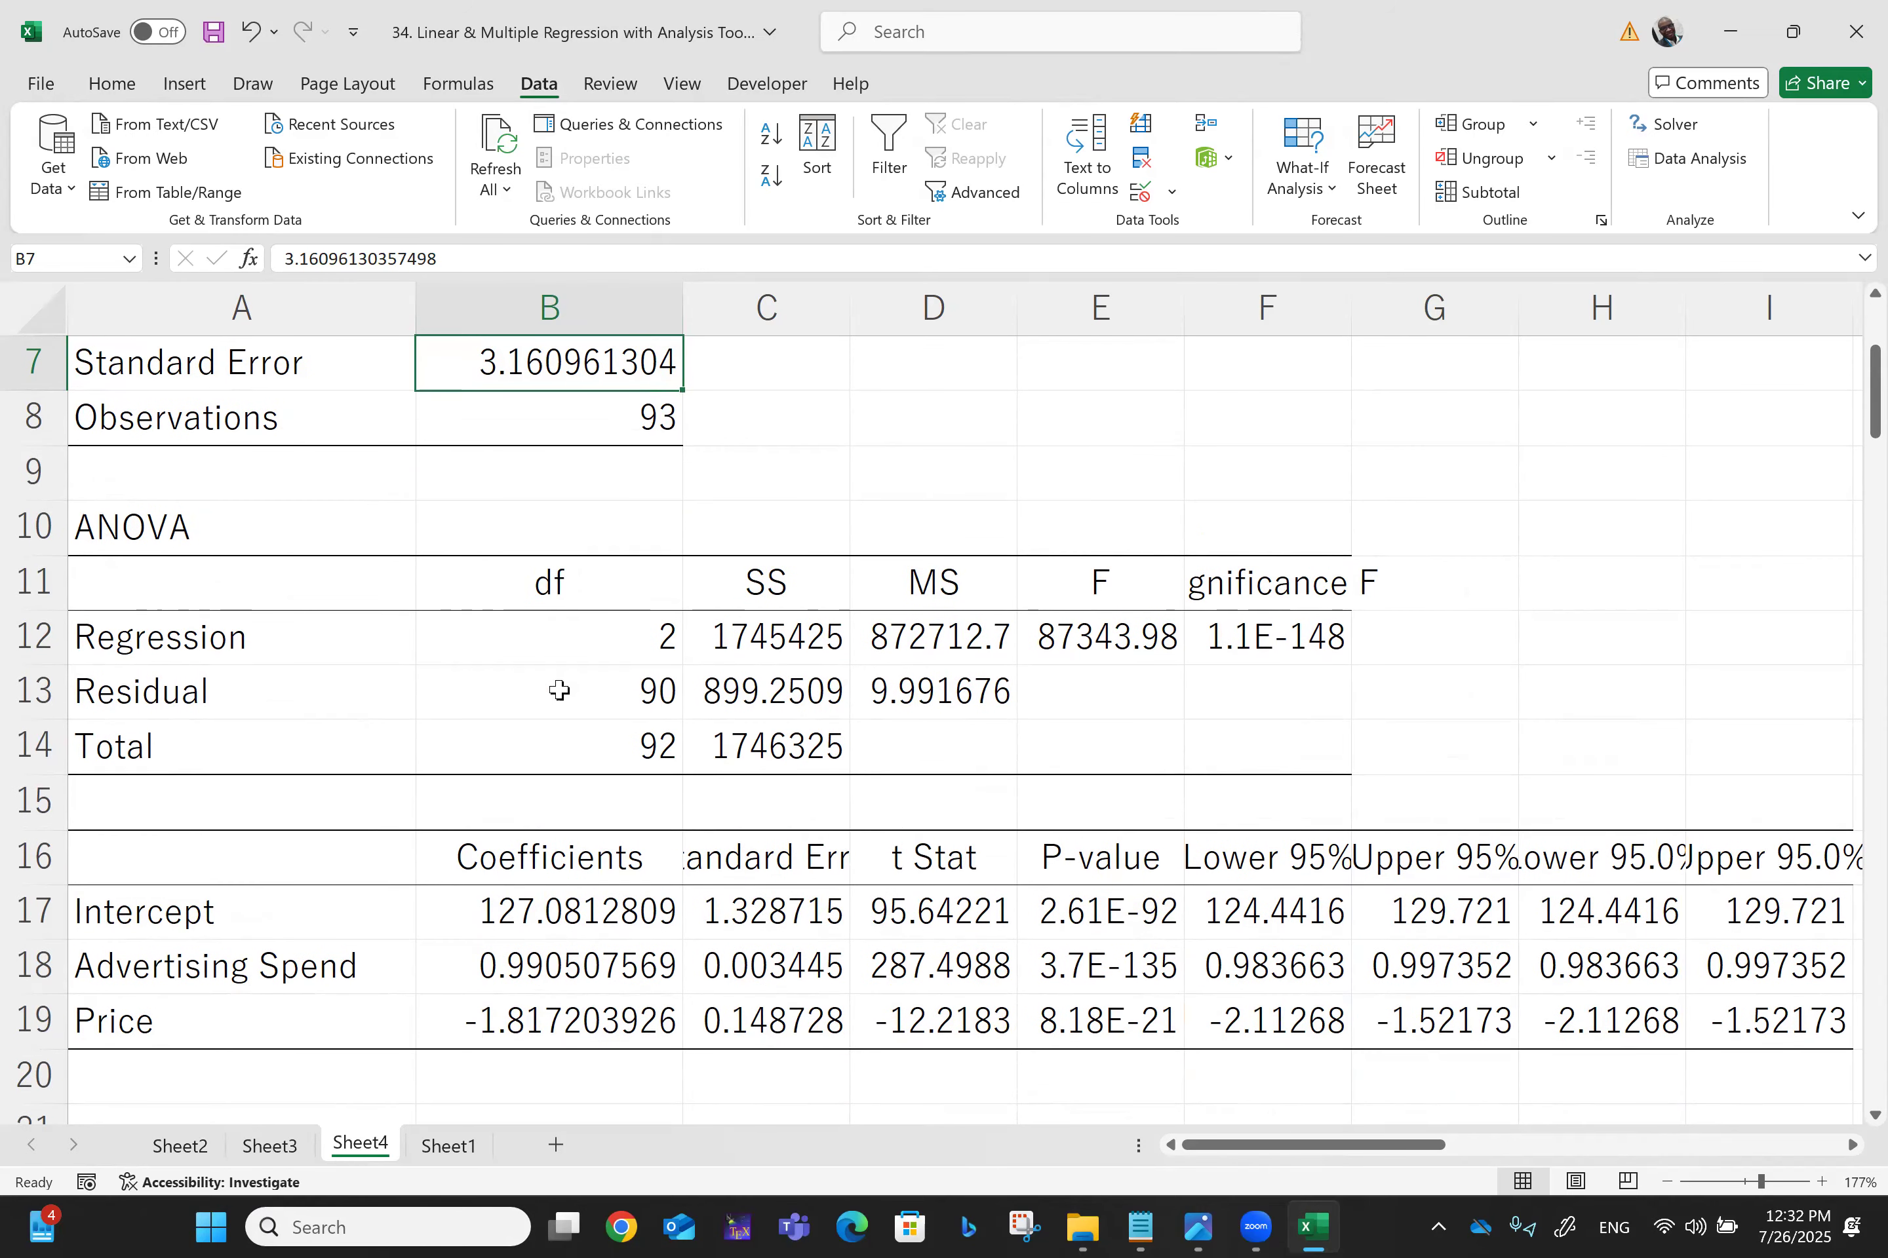
pyautogui.doubleClick(1351, 309)
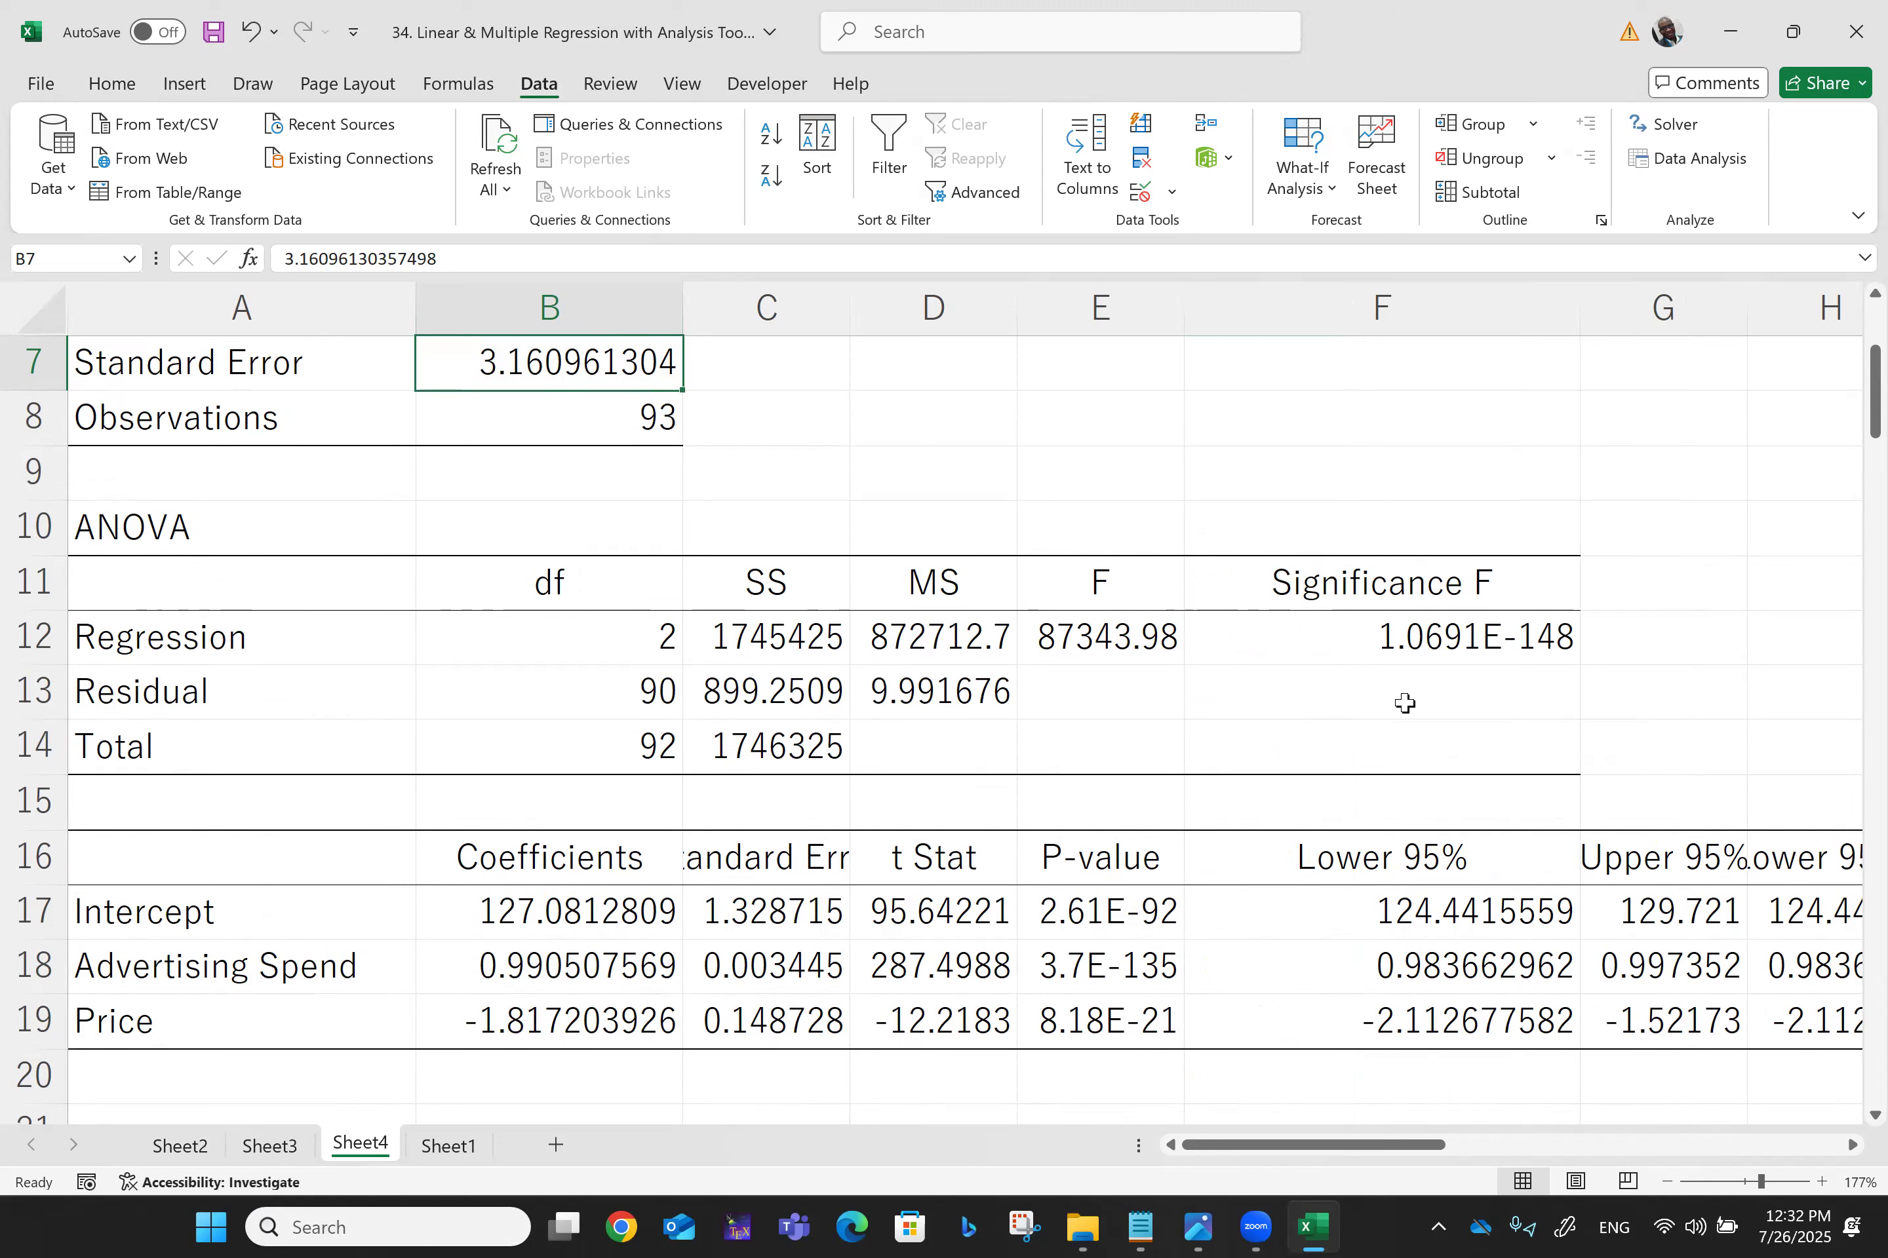
pyautogui.click(1399, 636)
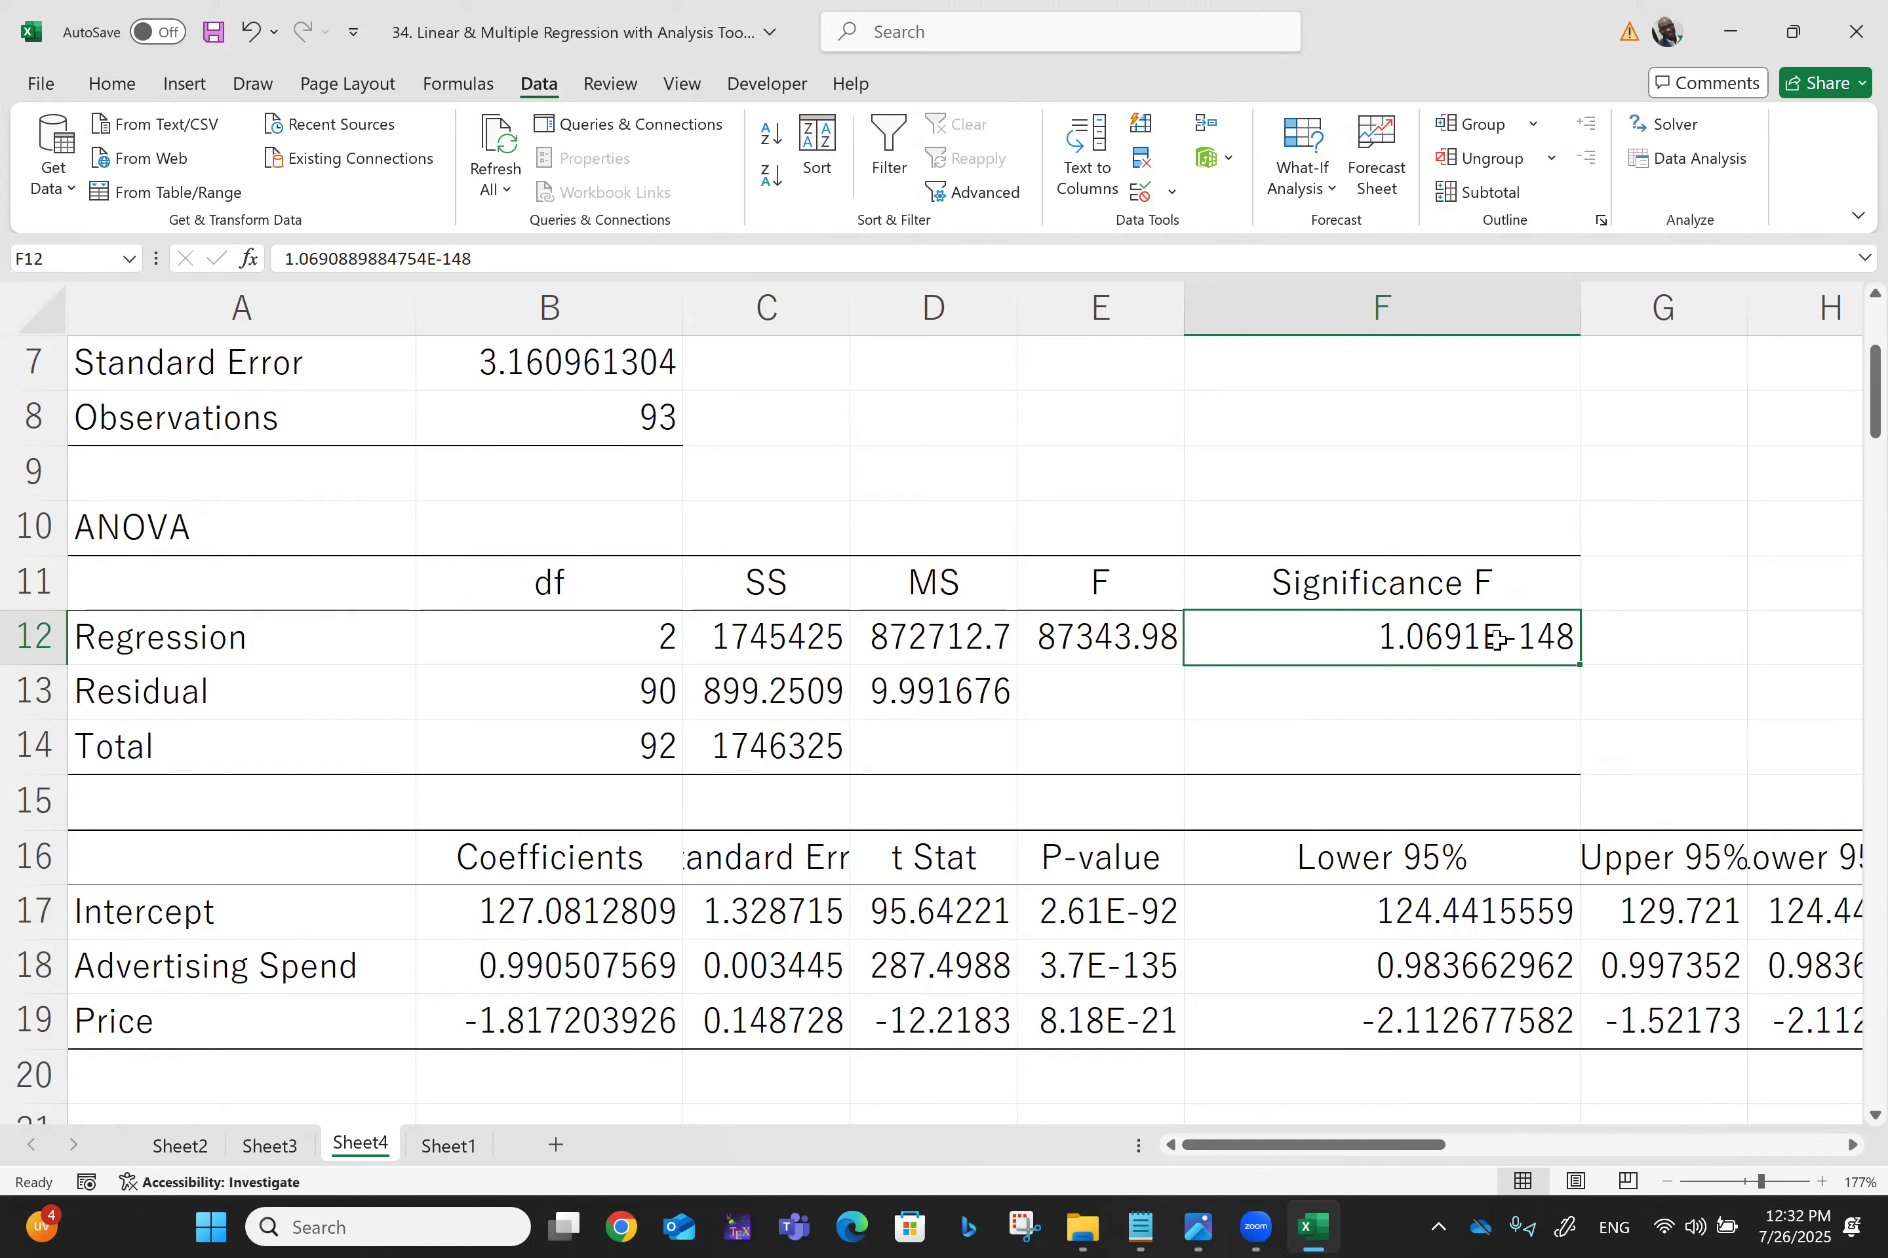
# Step: Check the Significance F values in the ANOVA tables of the single regressions on Sheet3 and Sheet2
pyautogui.click(268, 1147)
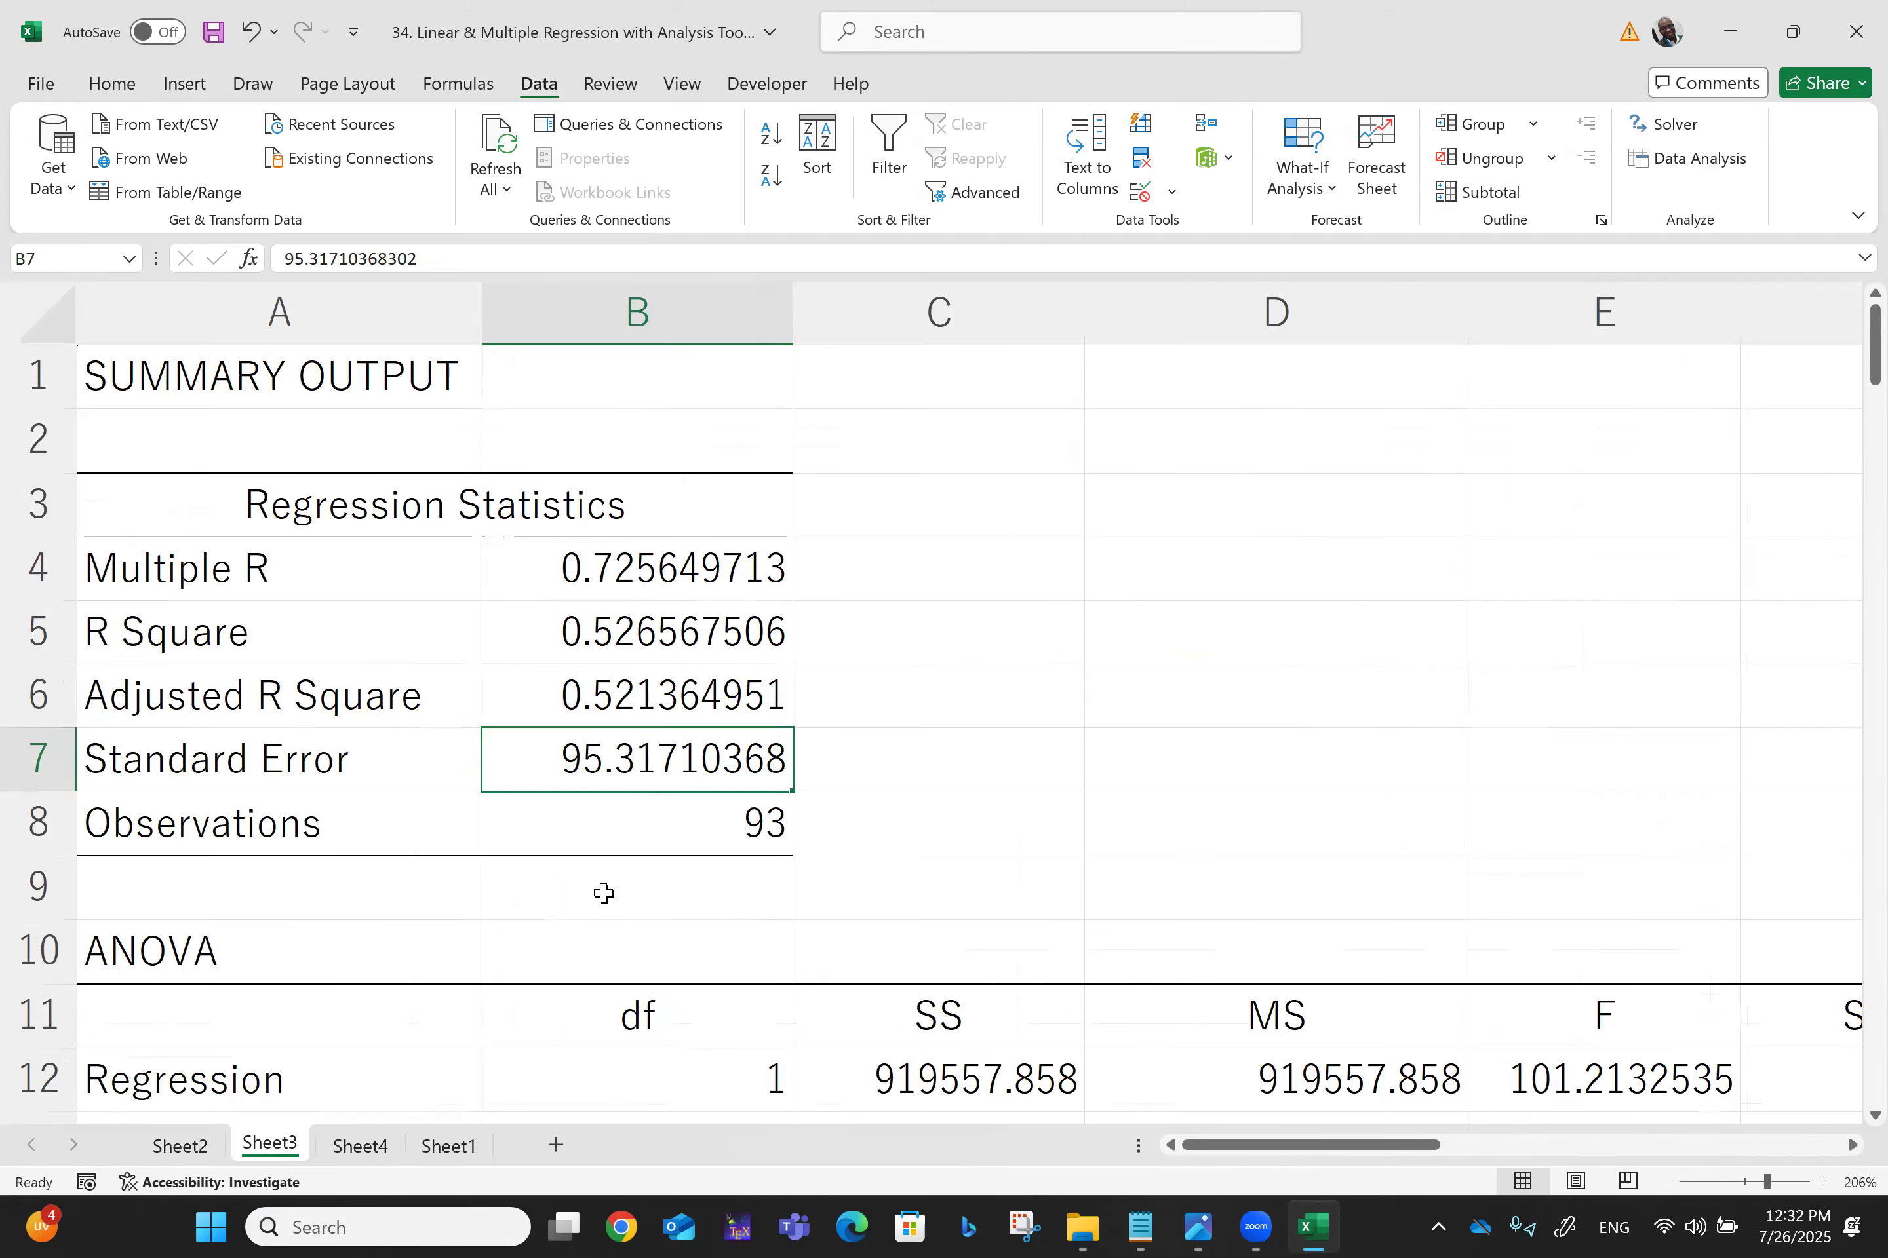
pyautogui.scroll(-2, 604, 893)
pyautogui.hscroll(2, 603, 893)
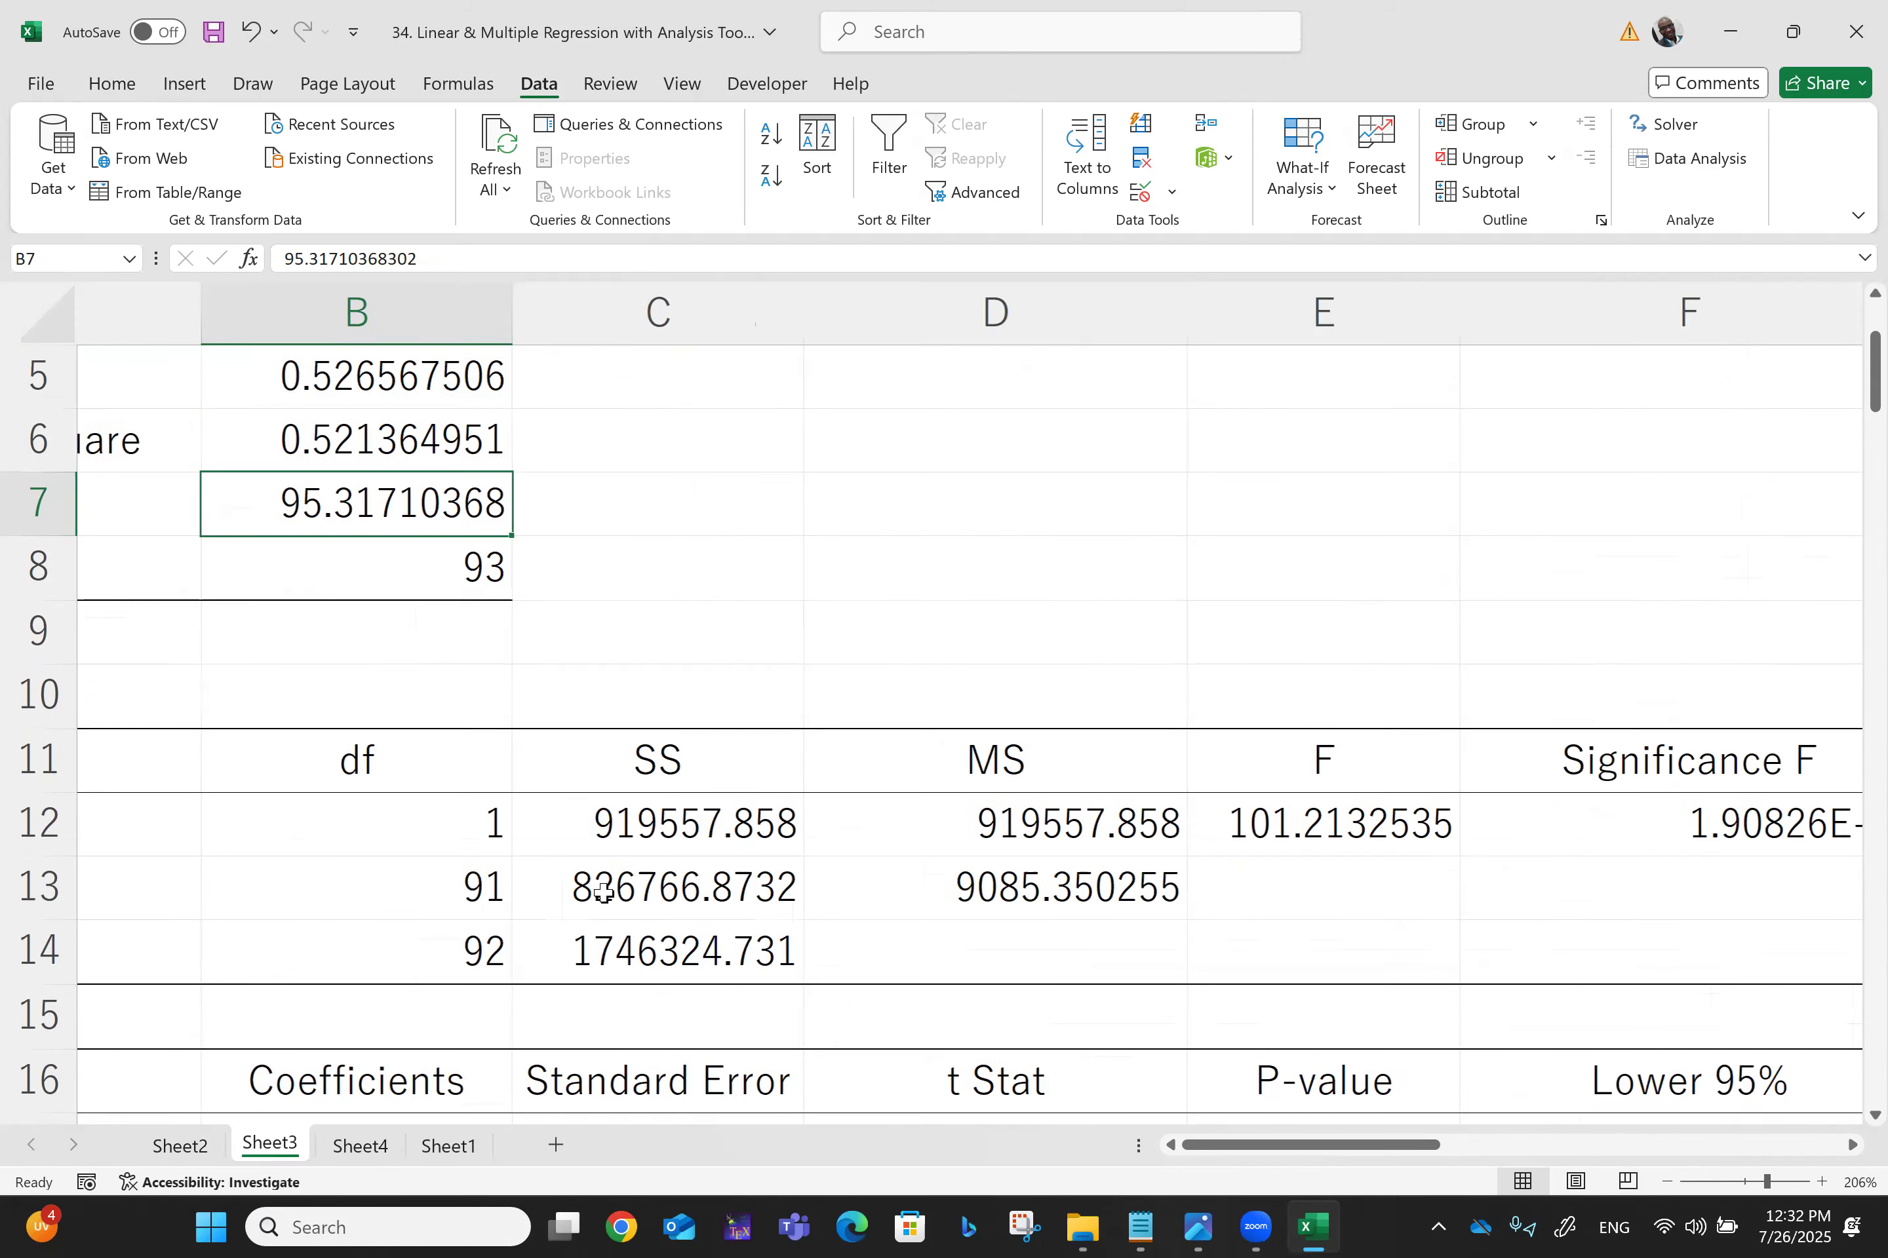
pyautogui.hscroll(1, 604, 894)
pyautogui.click(1342, 822)
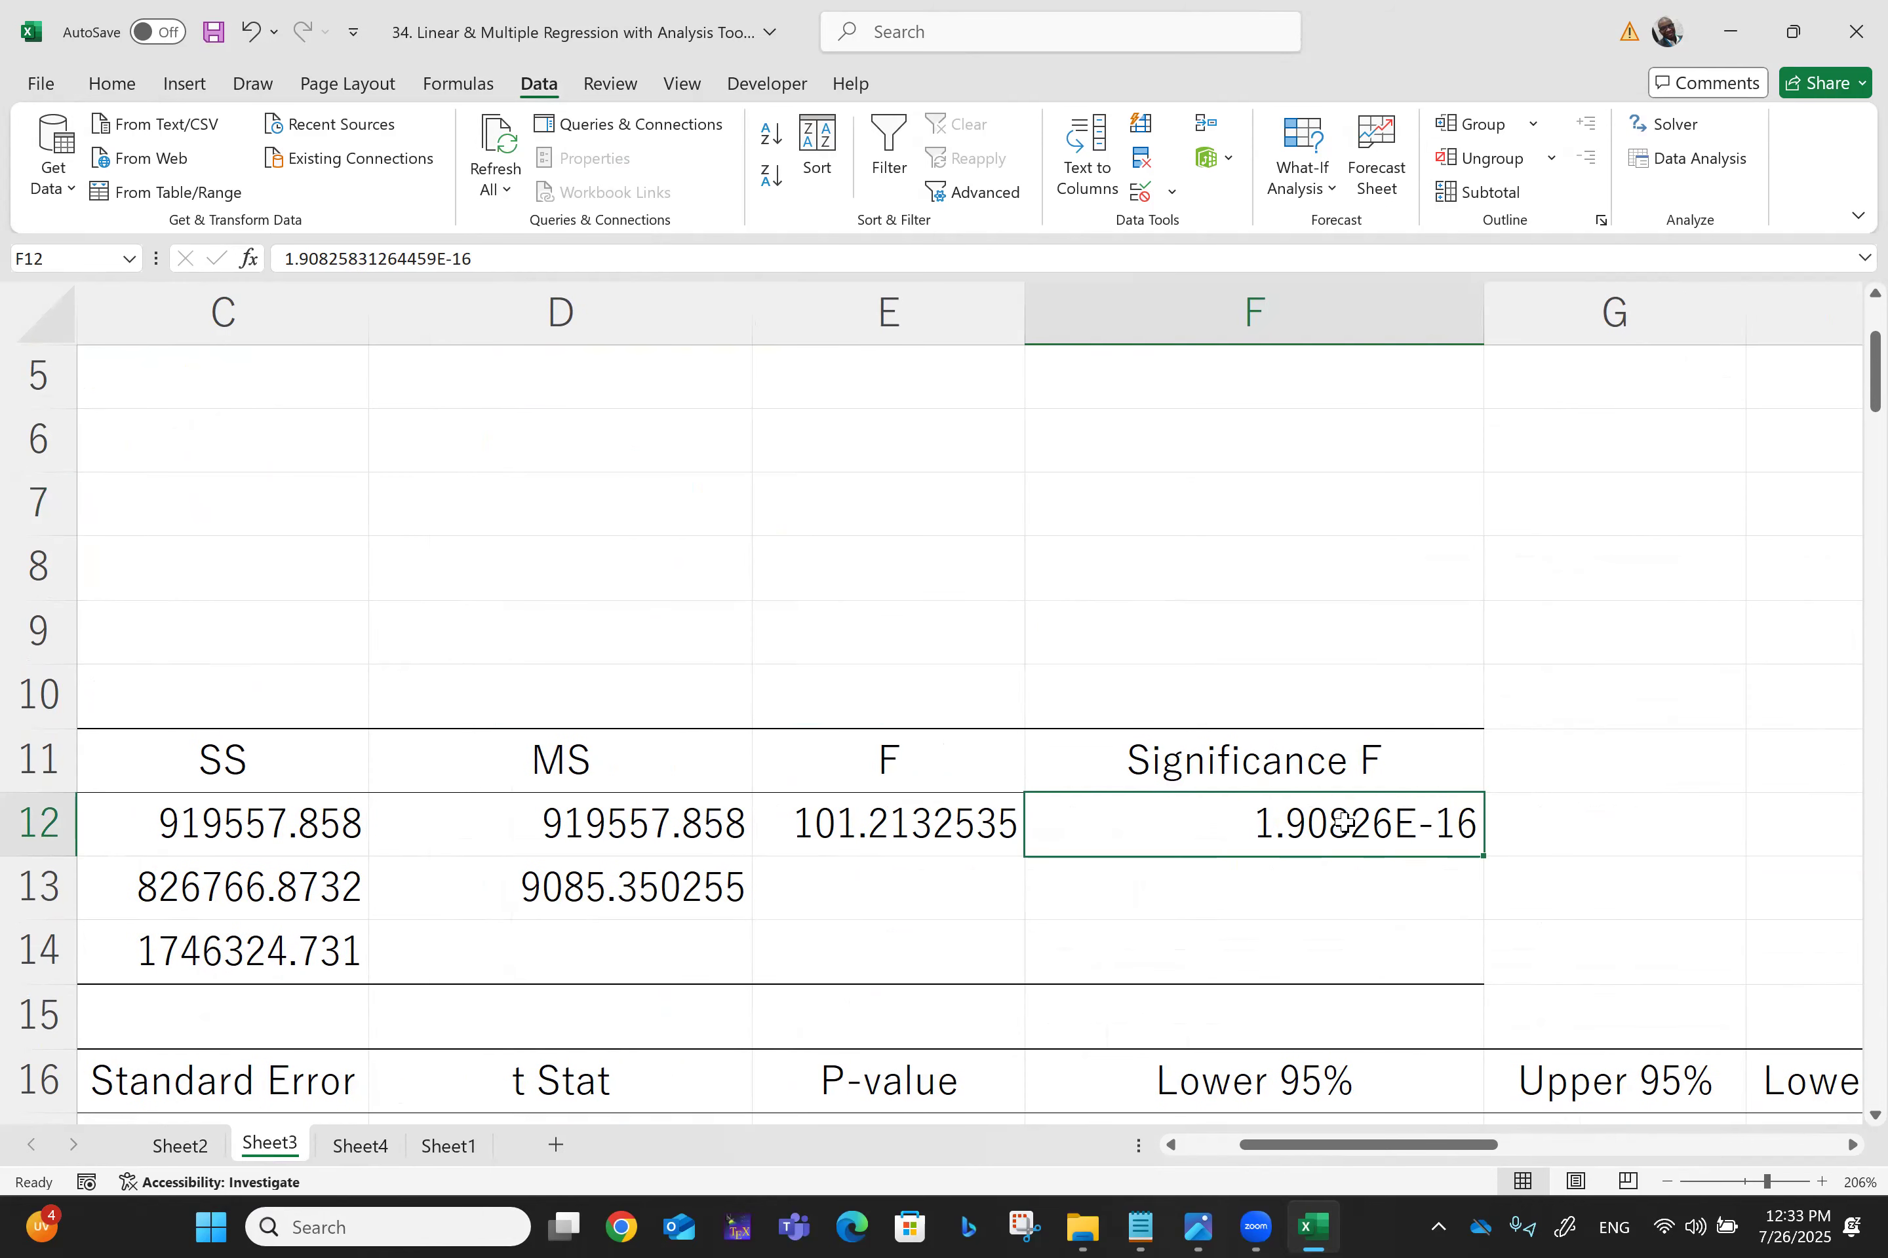
pyautogui.click(178, 1146)
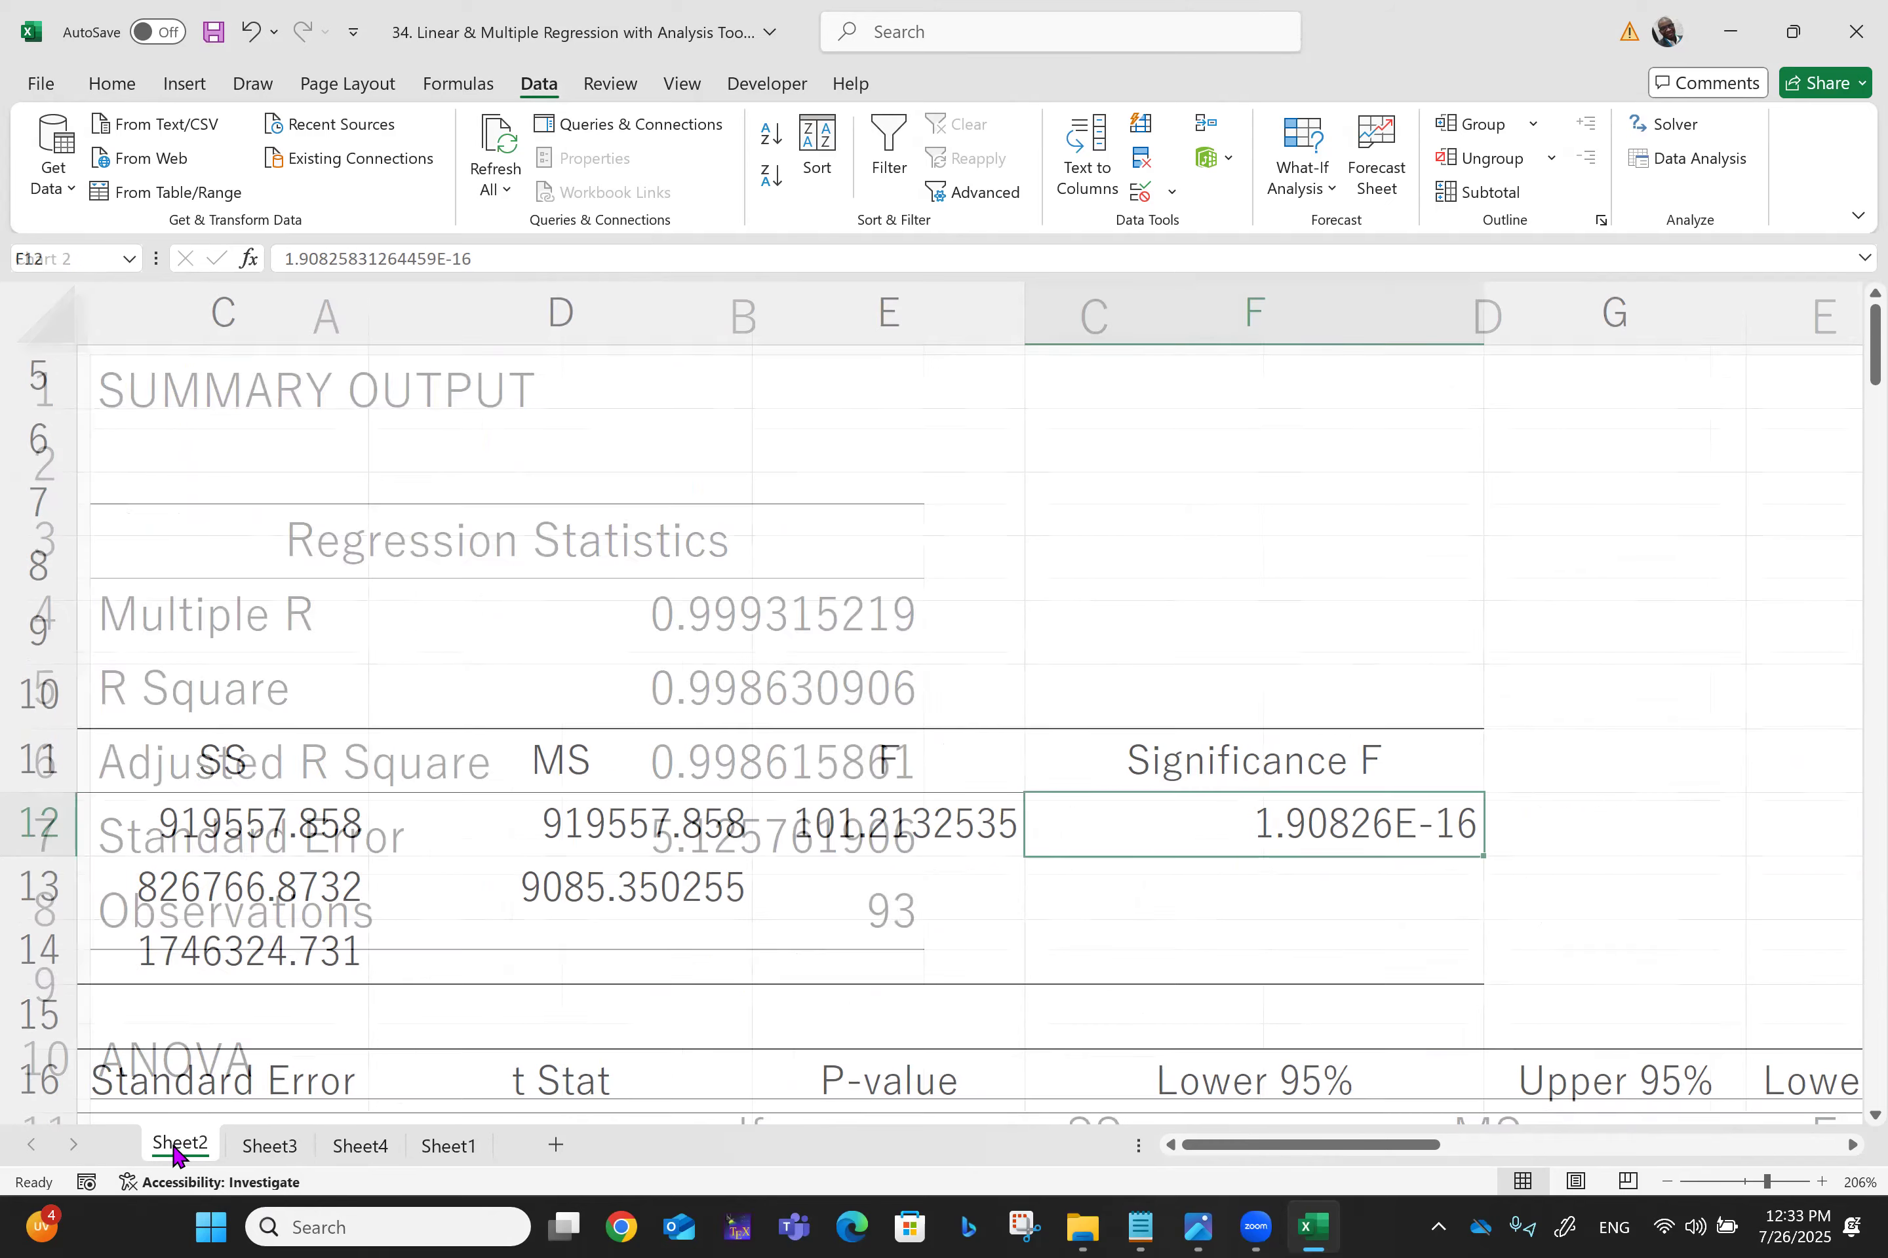
pyautogui.scroll(-2, 869, 804)
pyautogui.hscroll(3, 869, 803)
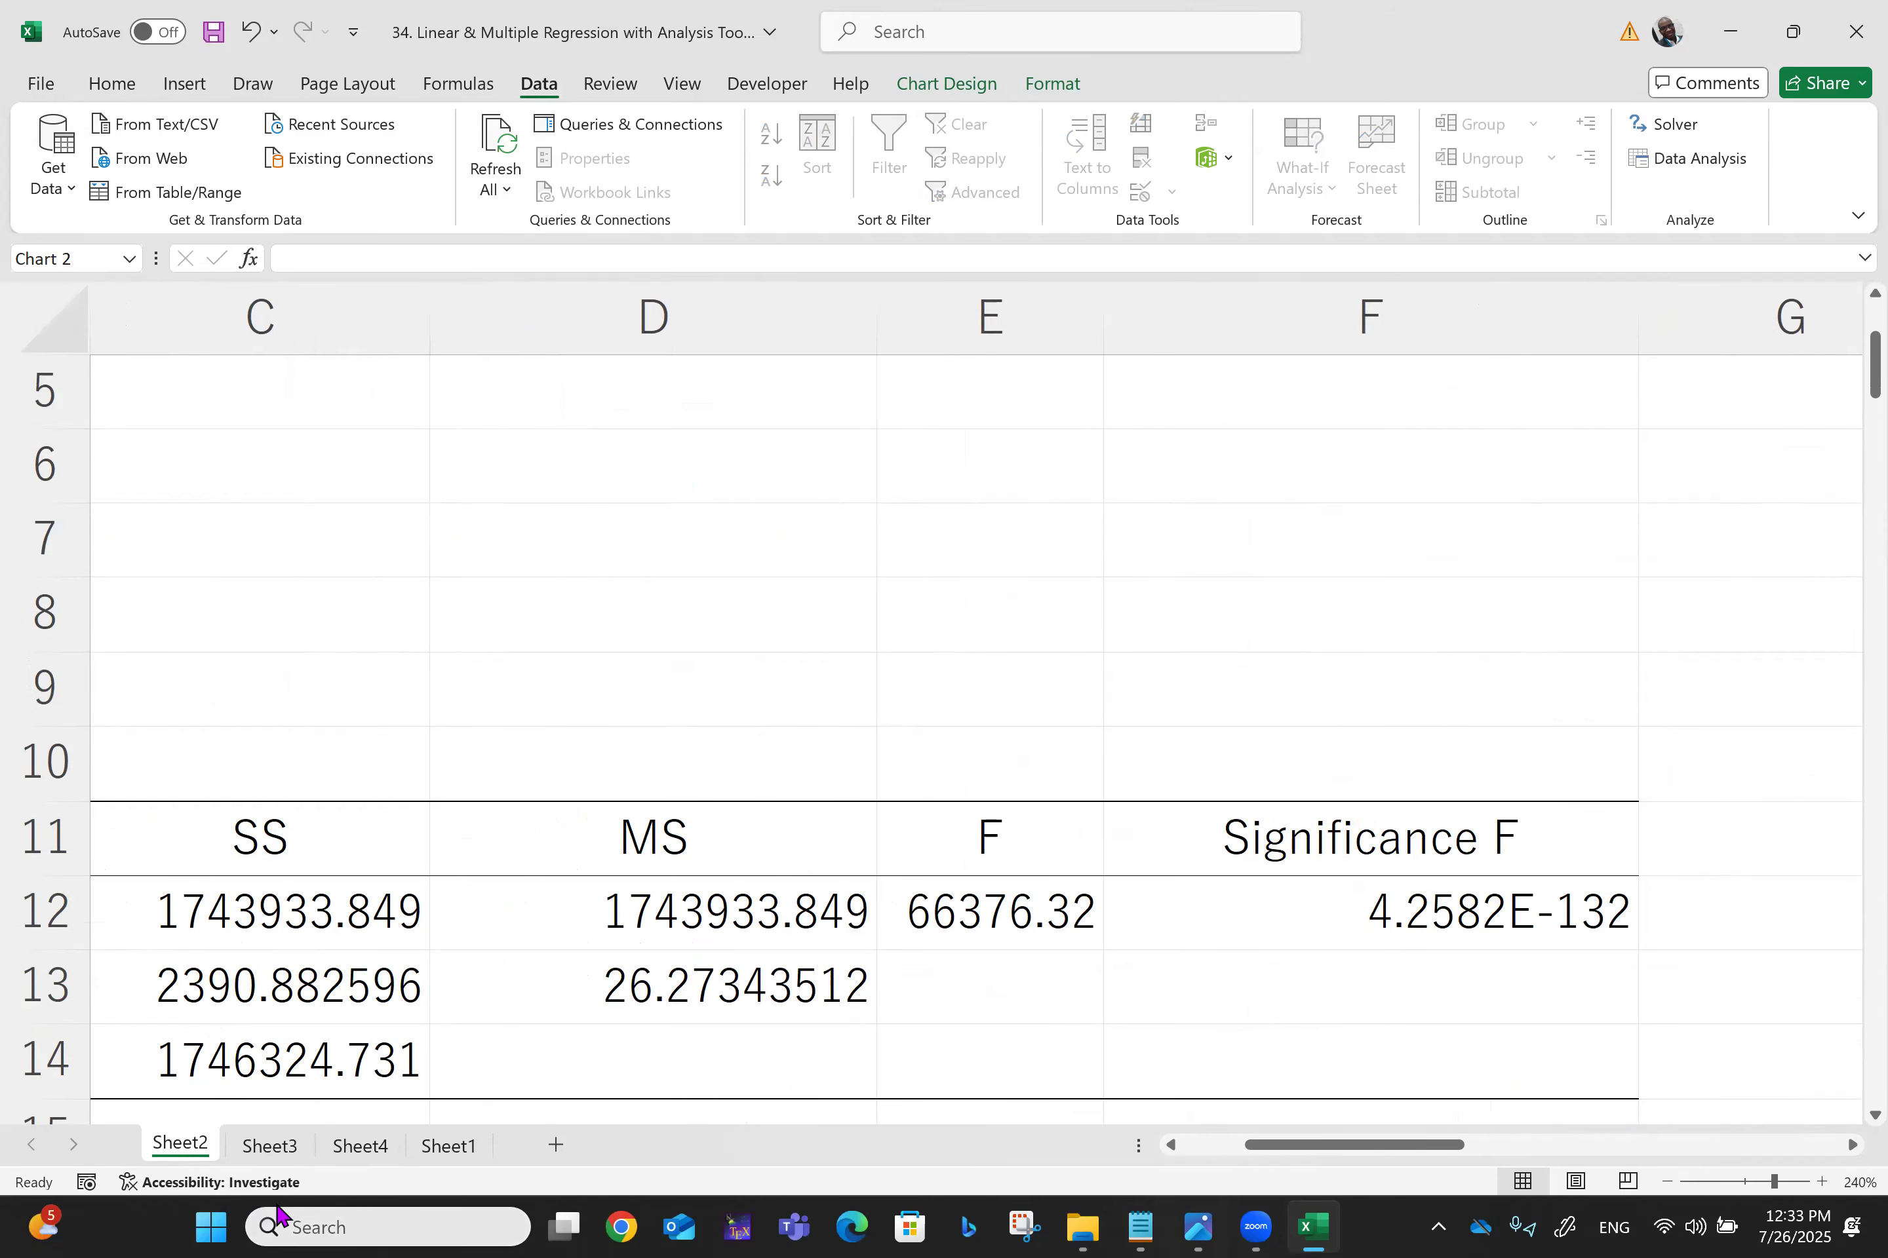
# Step: Return to the multiple regression output on Sheet4 and fit column C to its contents
pyautogui.click(342, 1156)
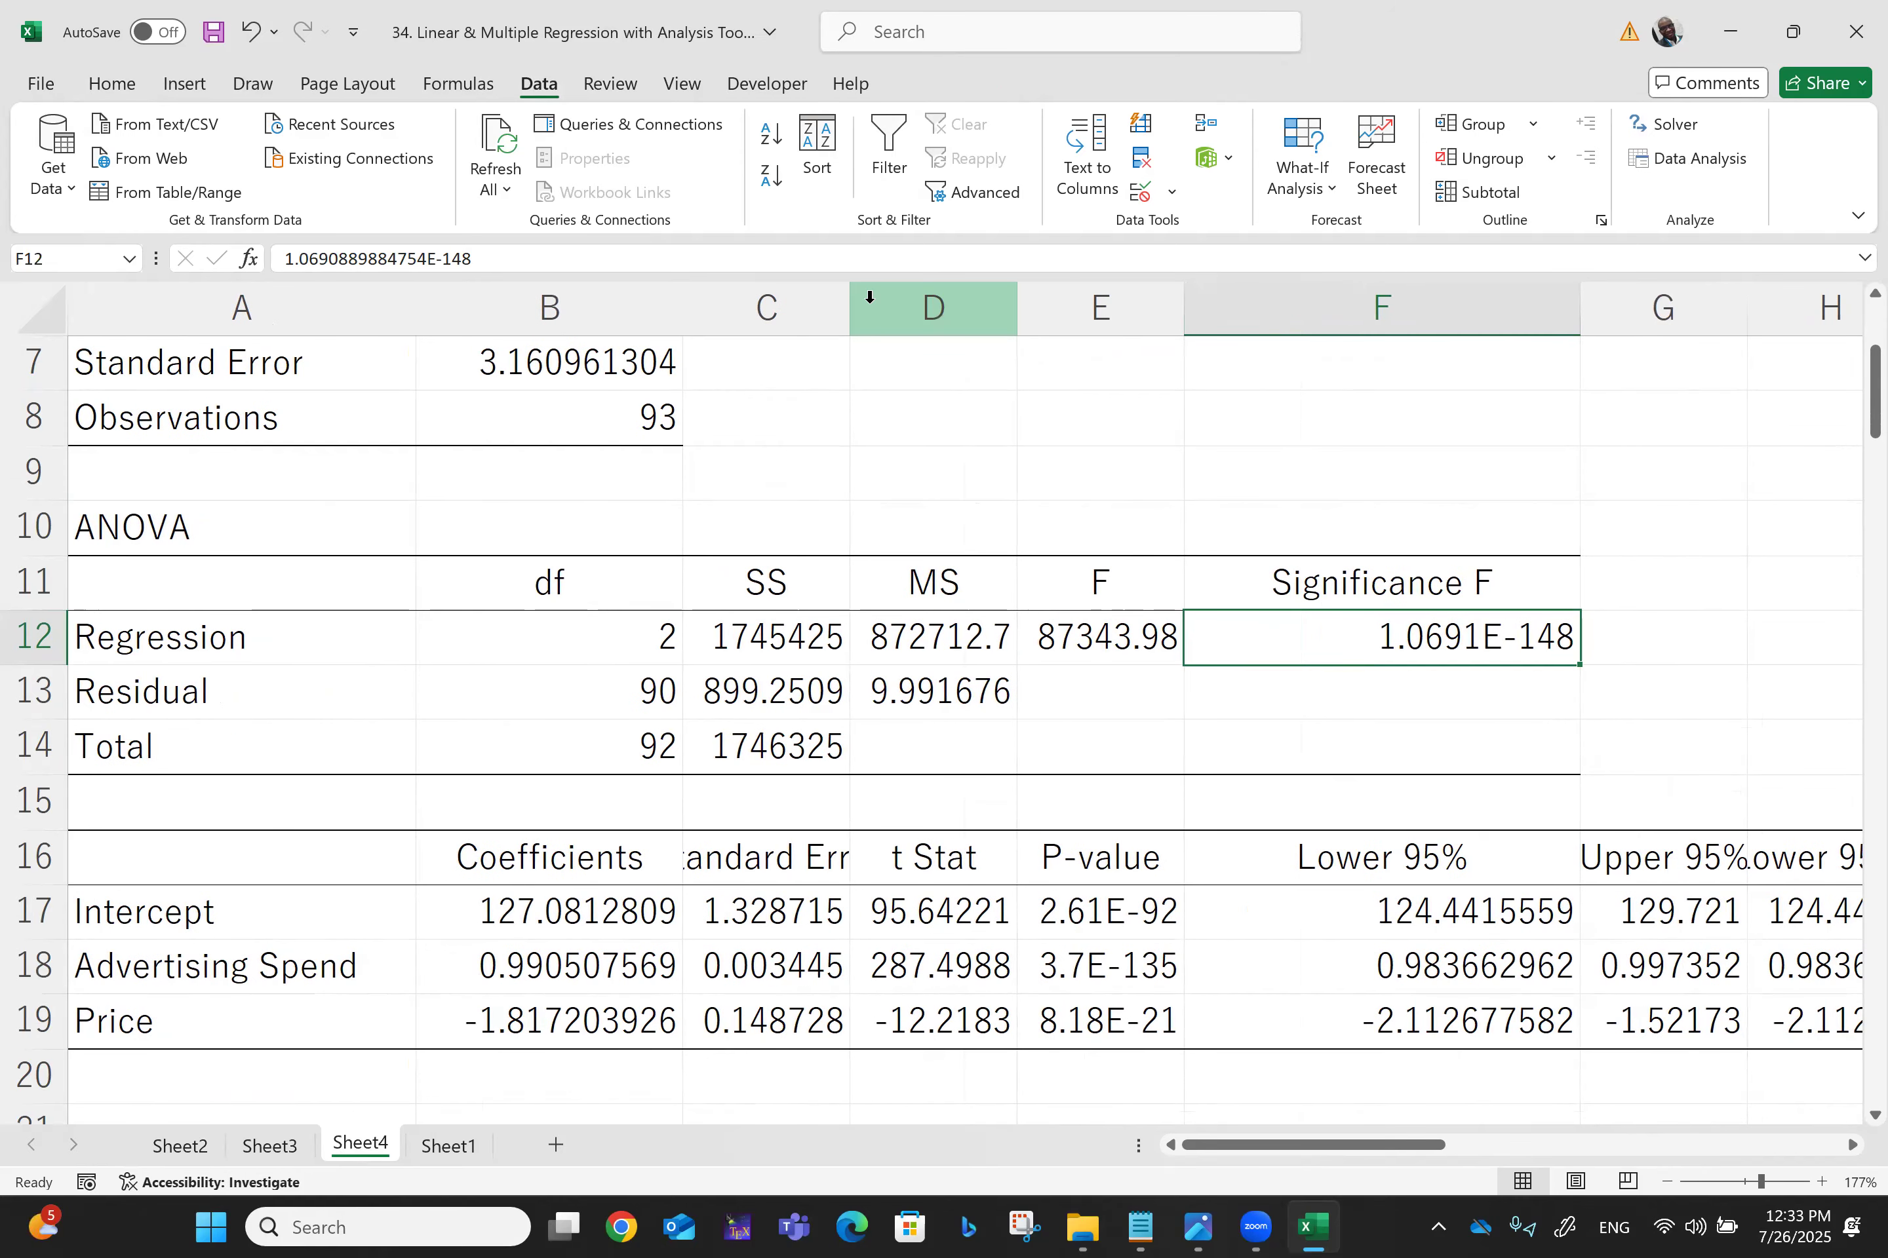
pyautogui.doubleClick(850, 297)
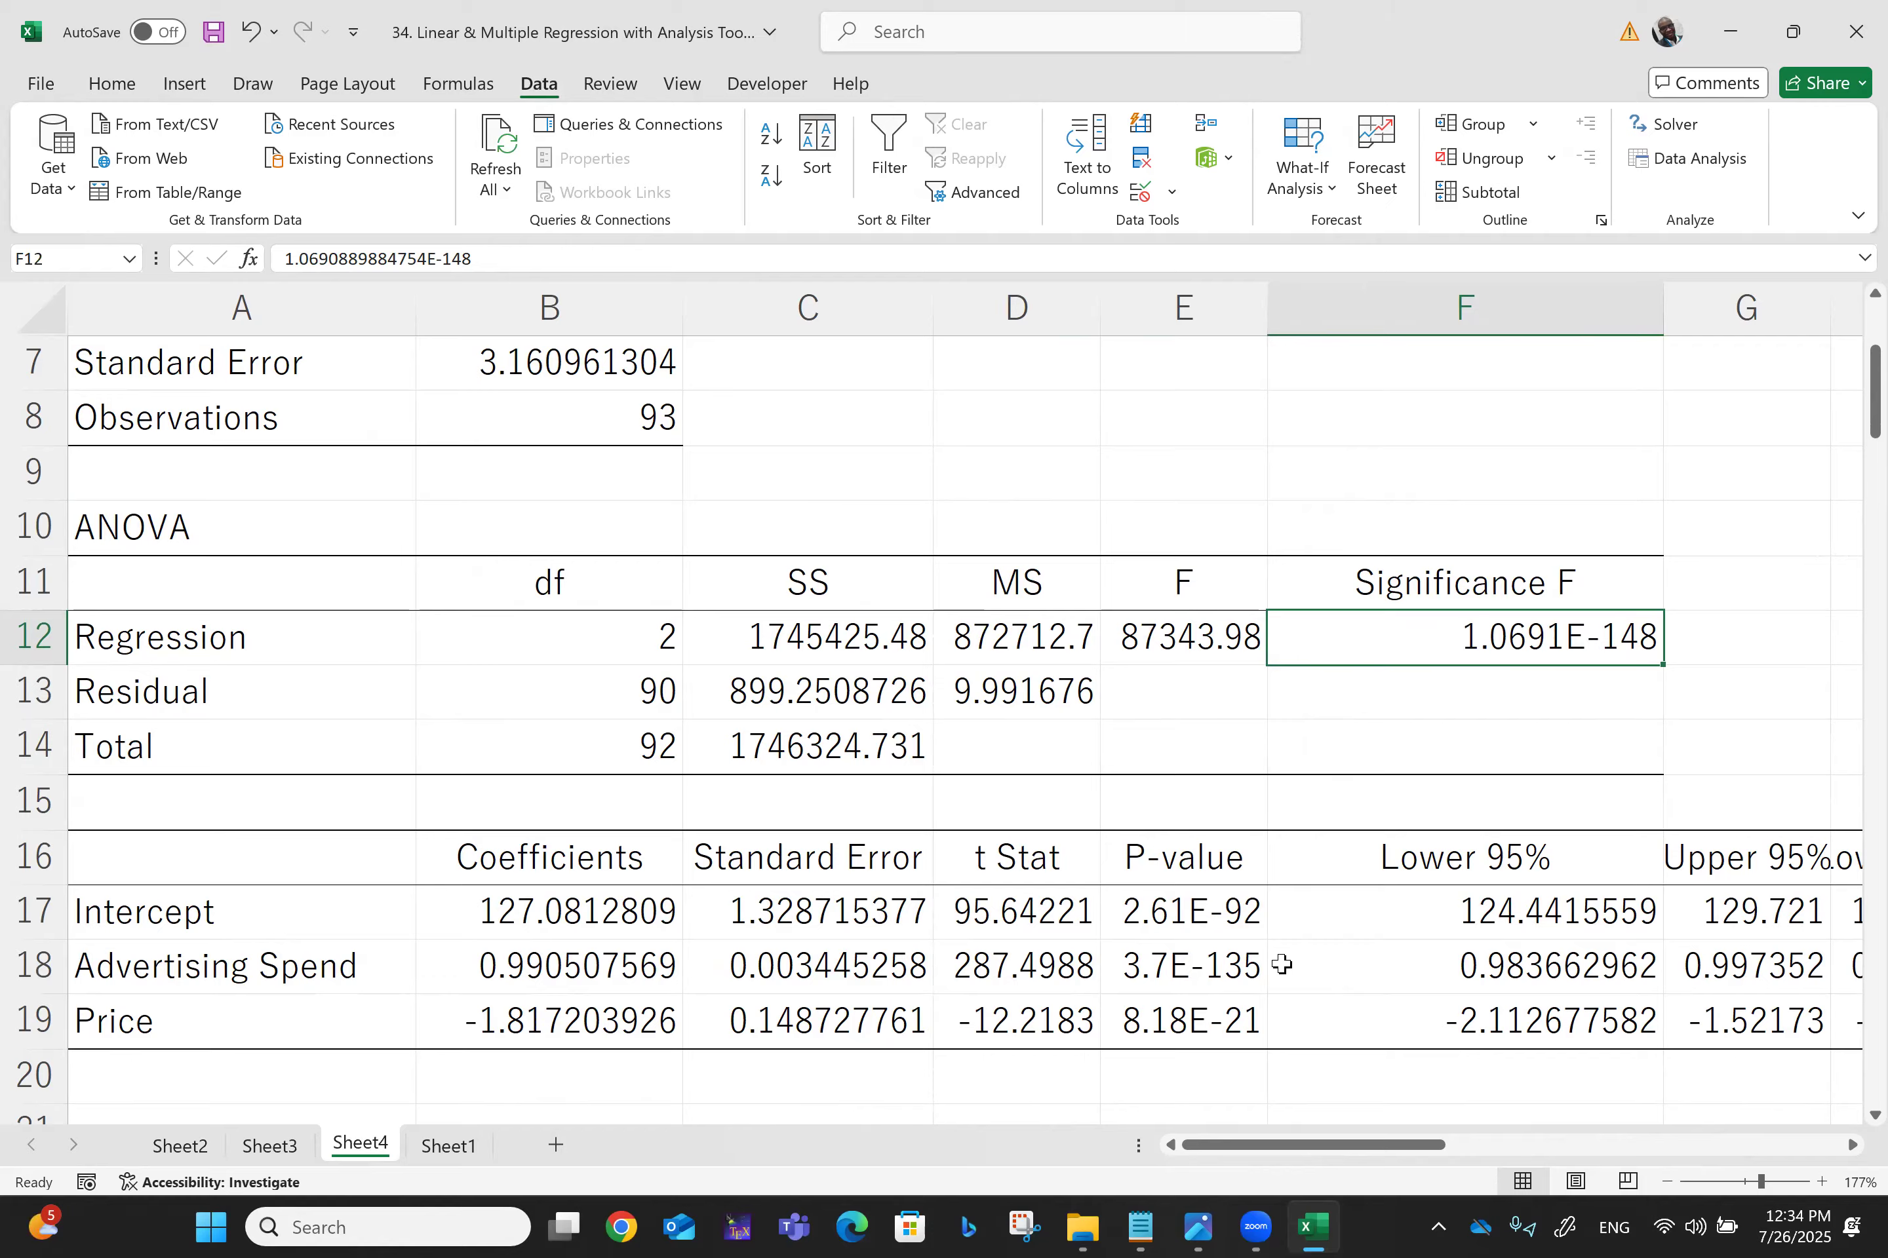
# Step: Examine the residual output, probability output and regression plots on Sheet4
pyautogui.scroll(-5, 1282, 964)
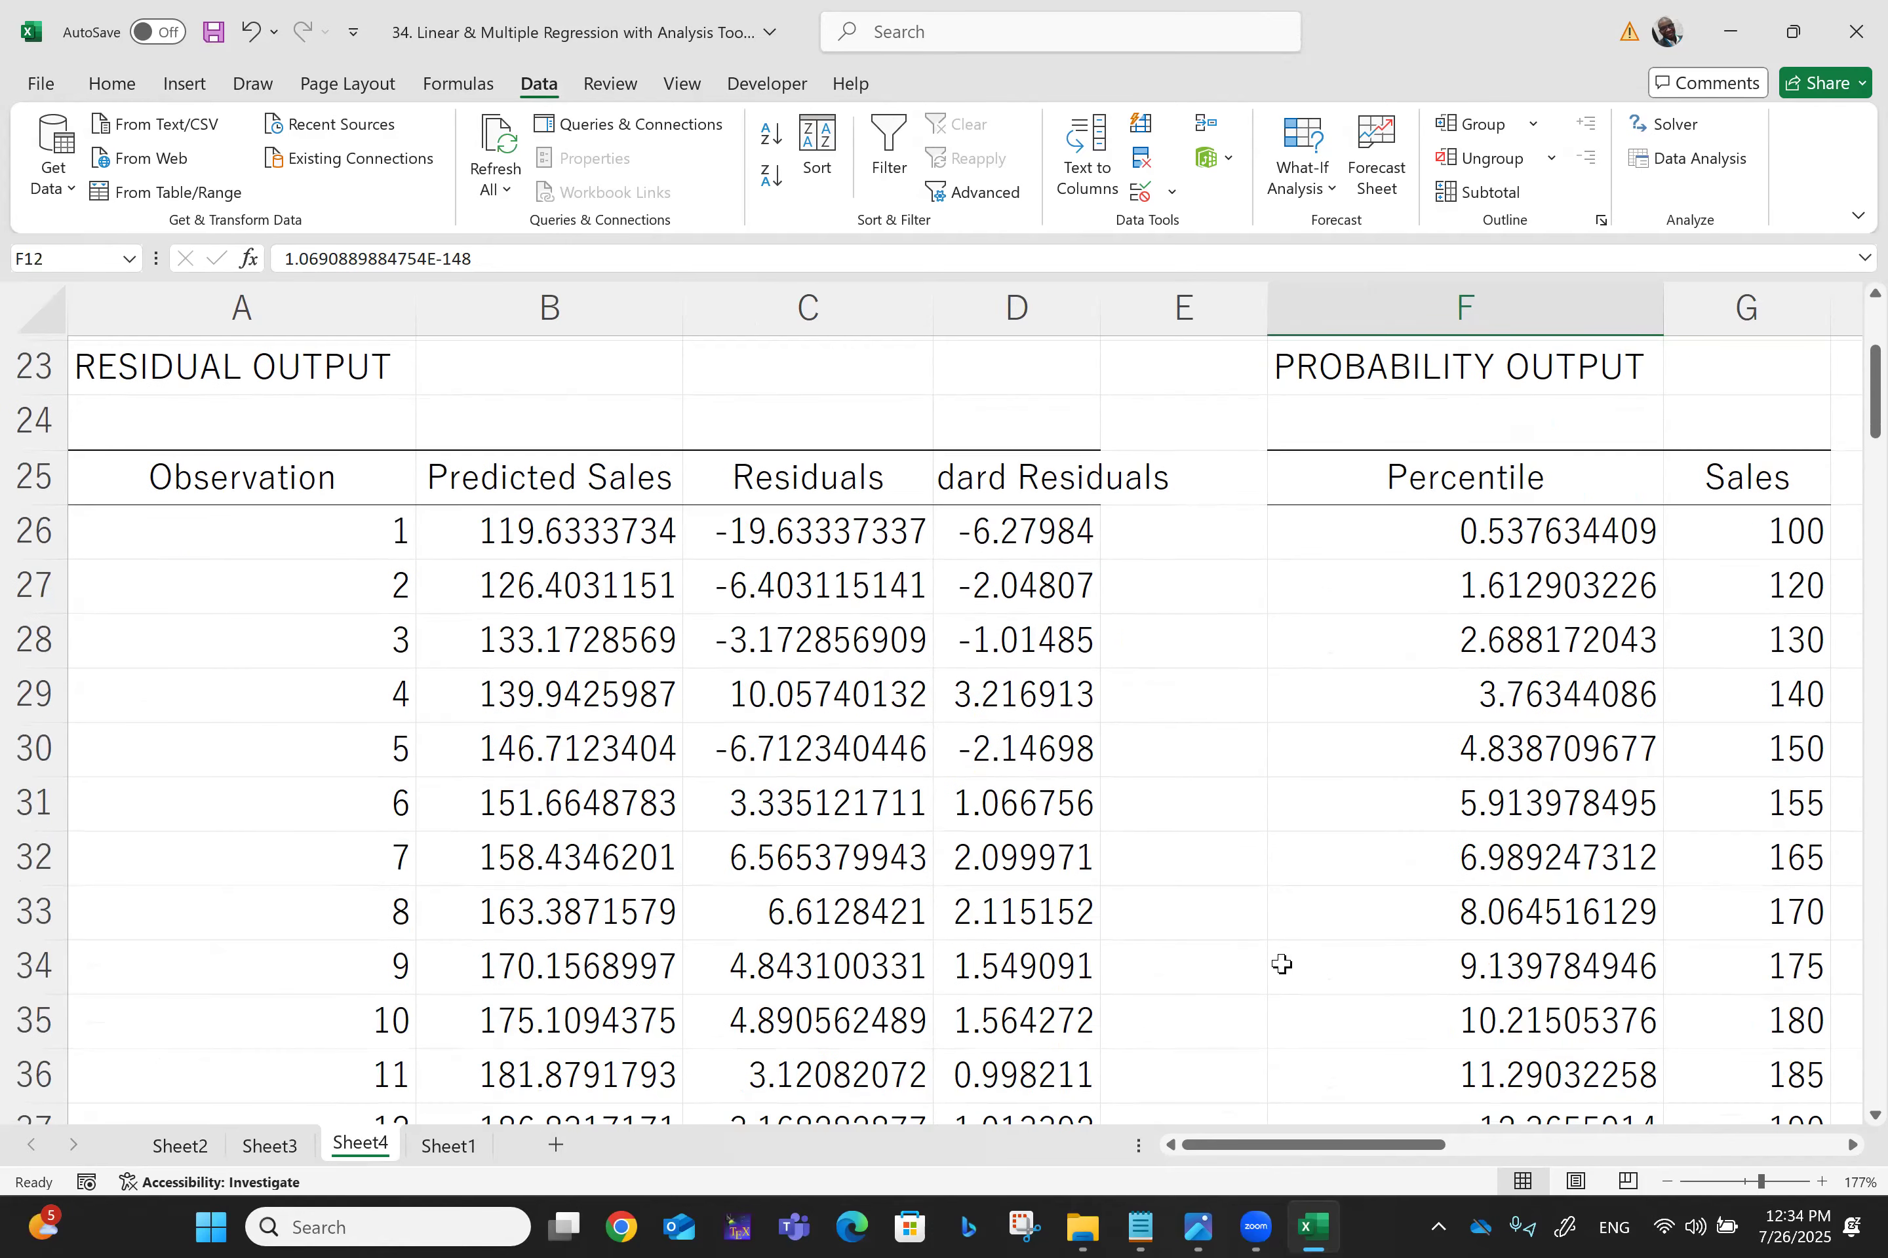
pyautogui.scroll(1, 1282, 964)
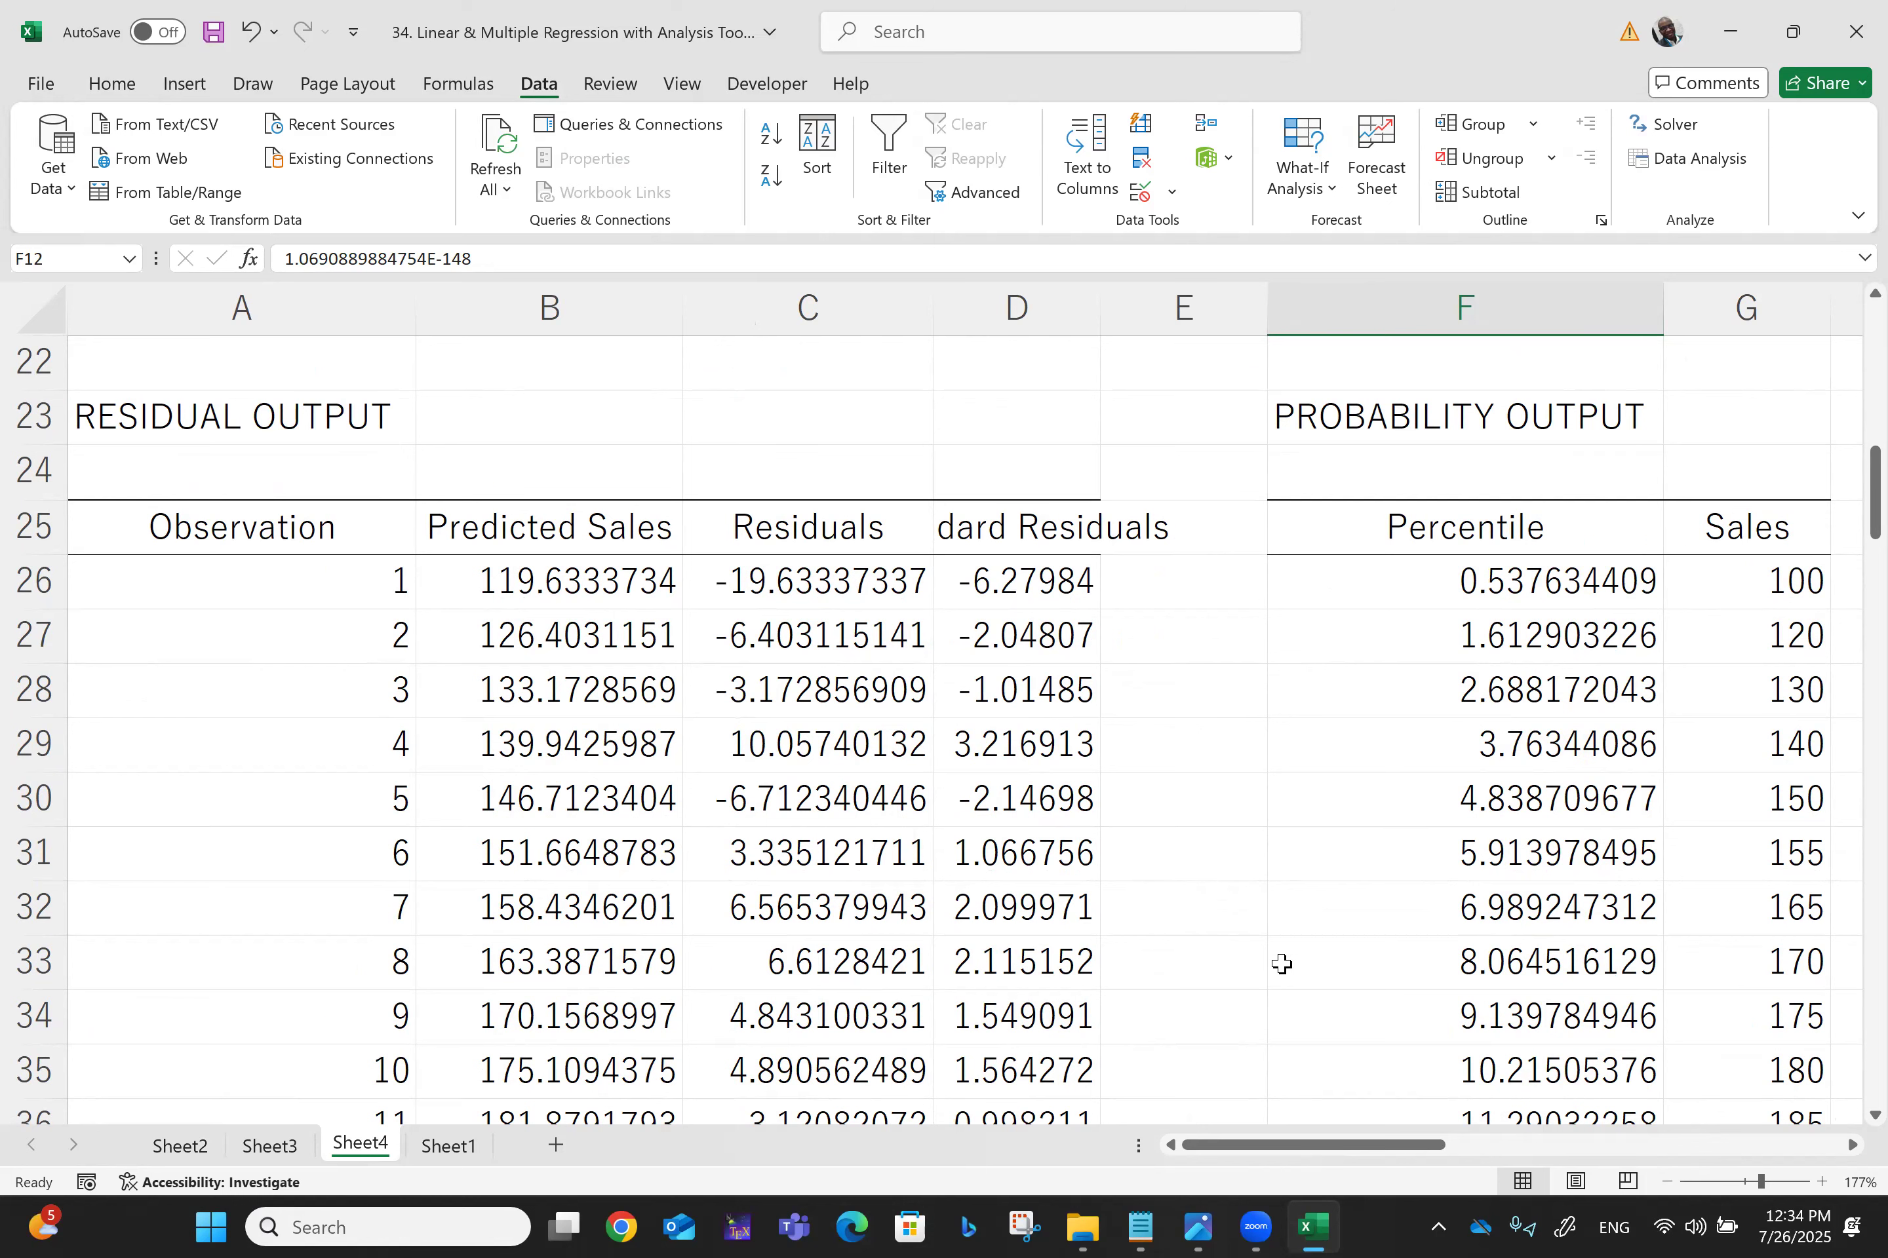
pyautogui.hscroll(5, 1282, 964)
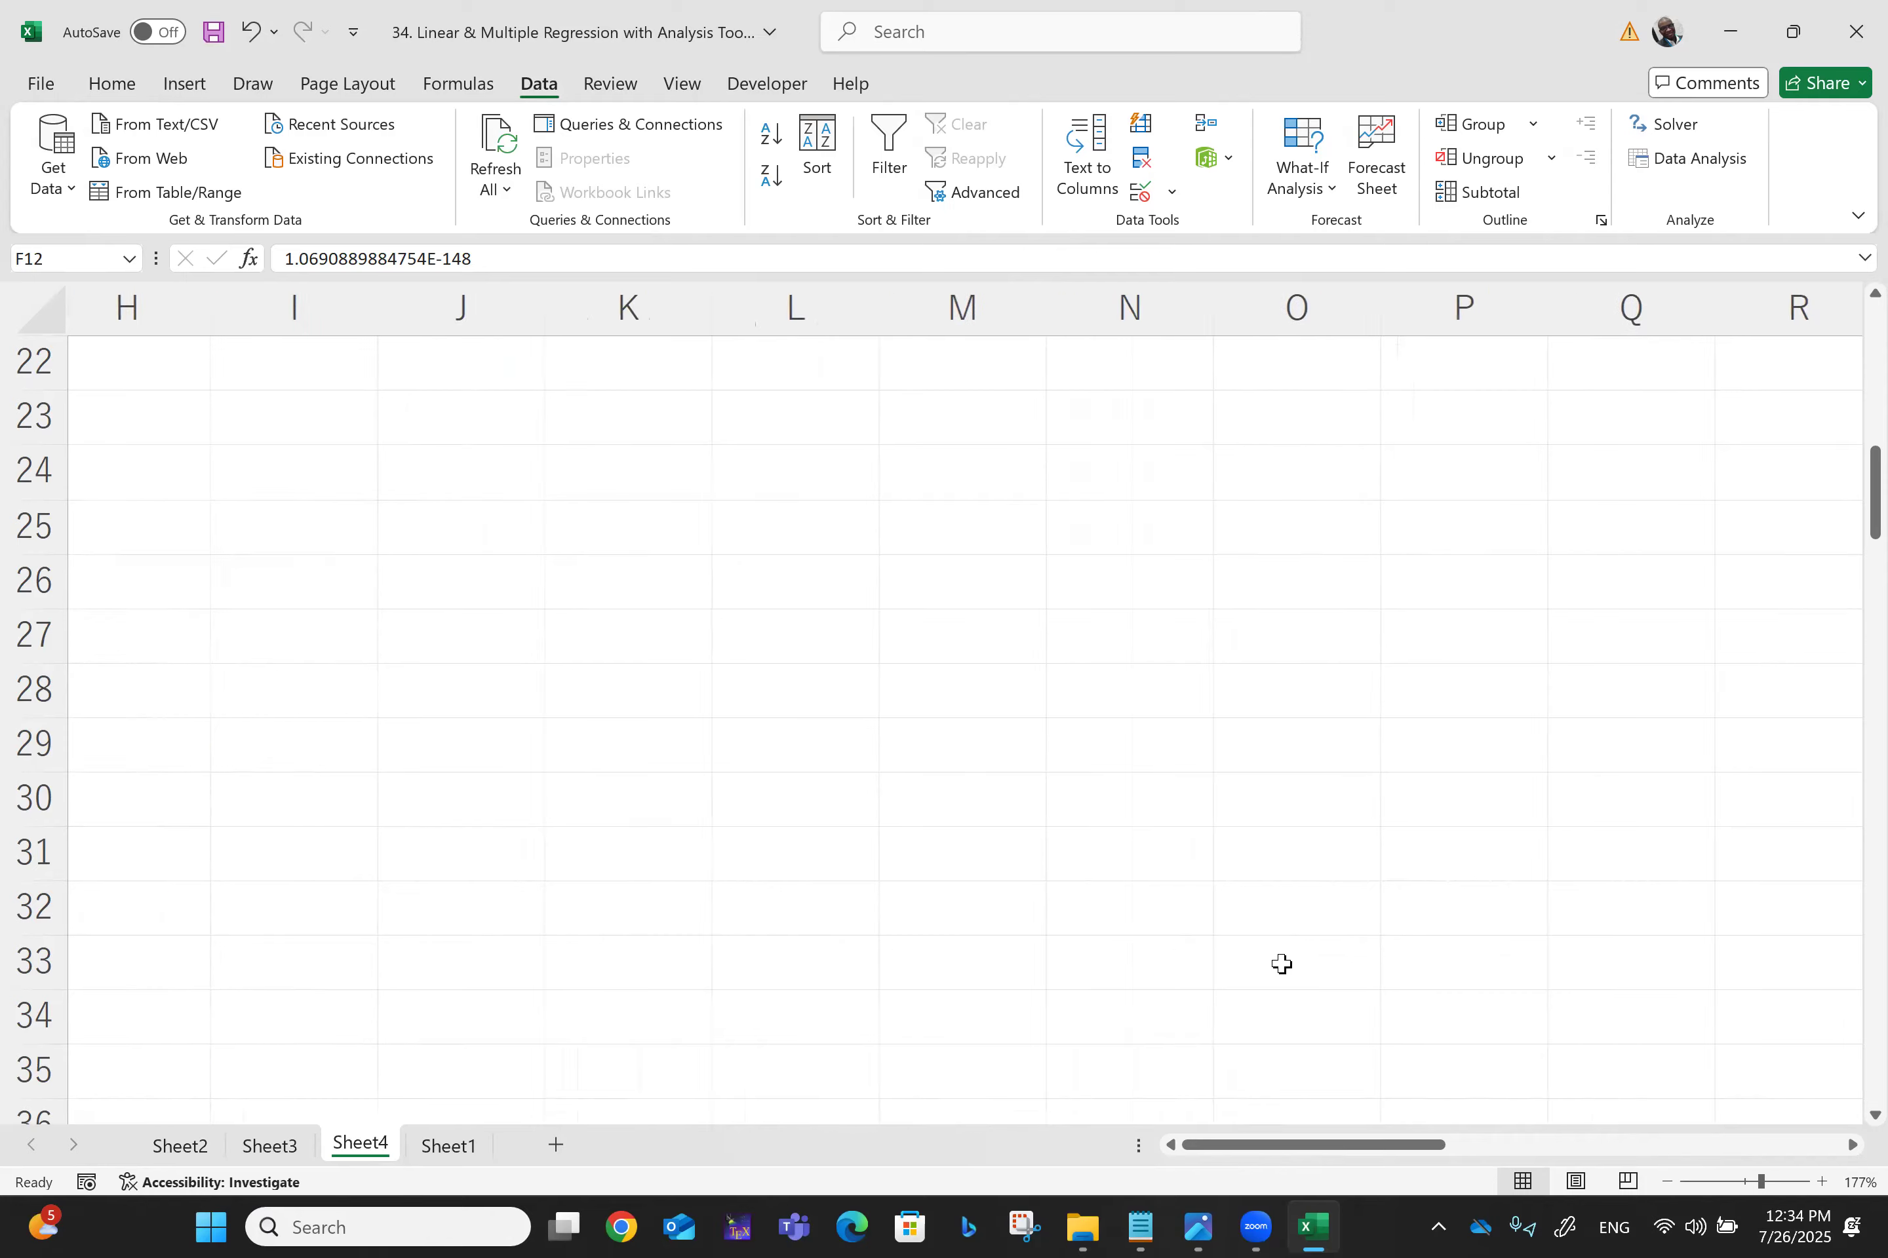
pyautogui.scroll(-5, 1282, 964)
pyautogui.scroll(-6, 1282, 963)
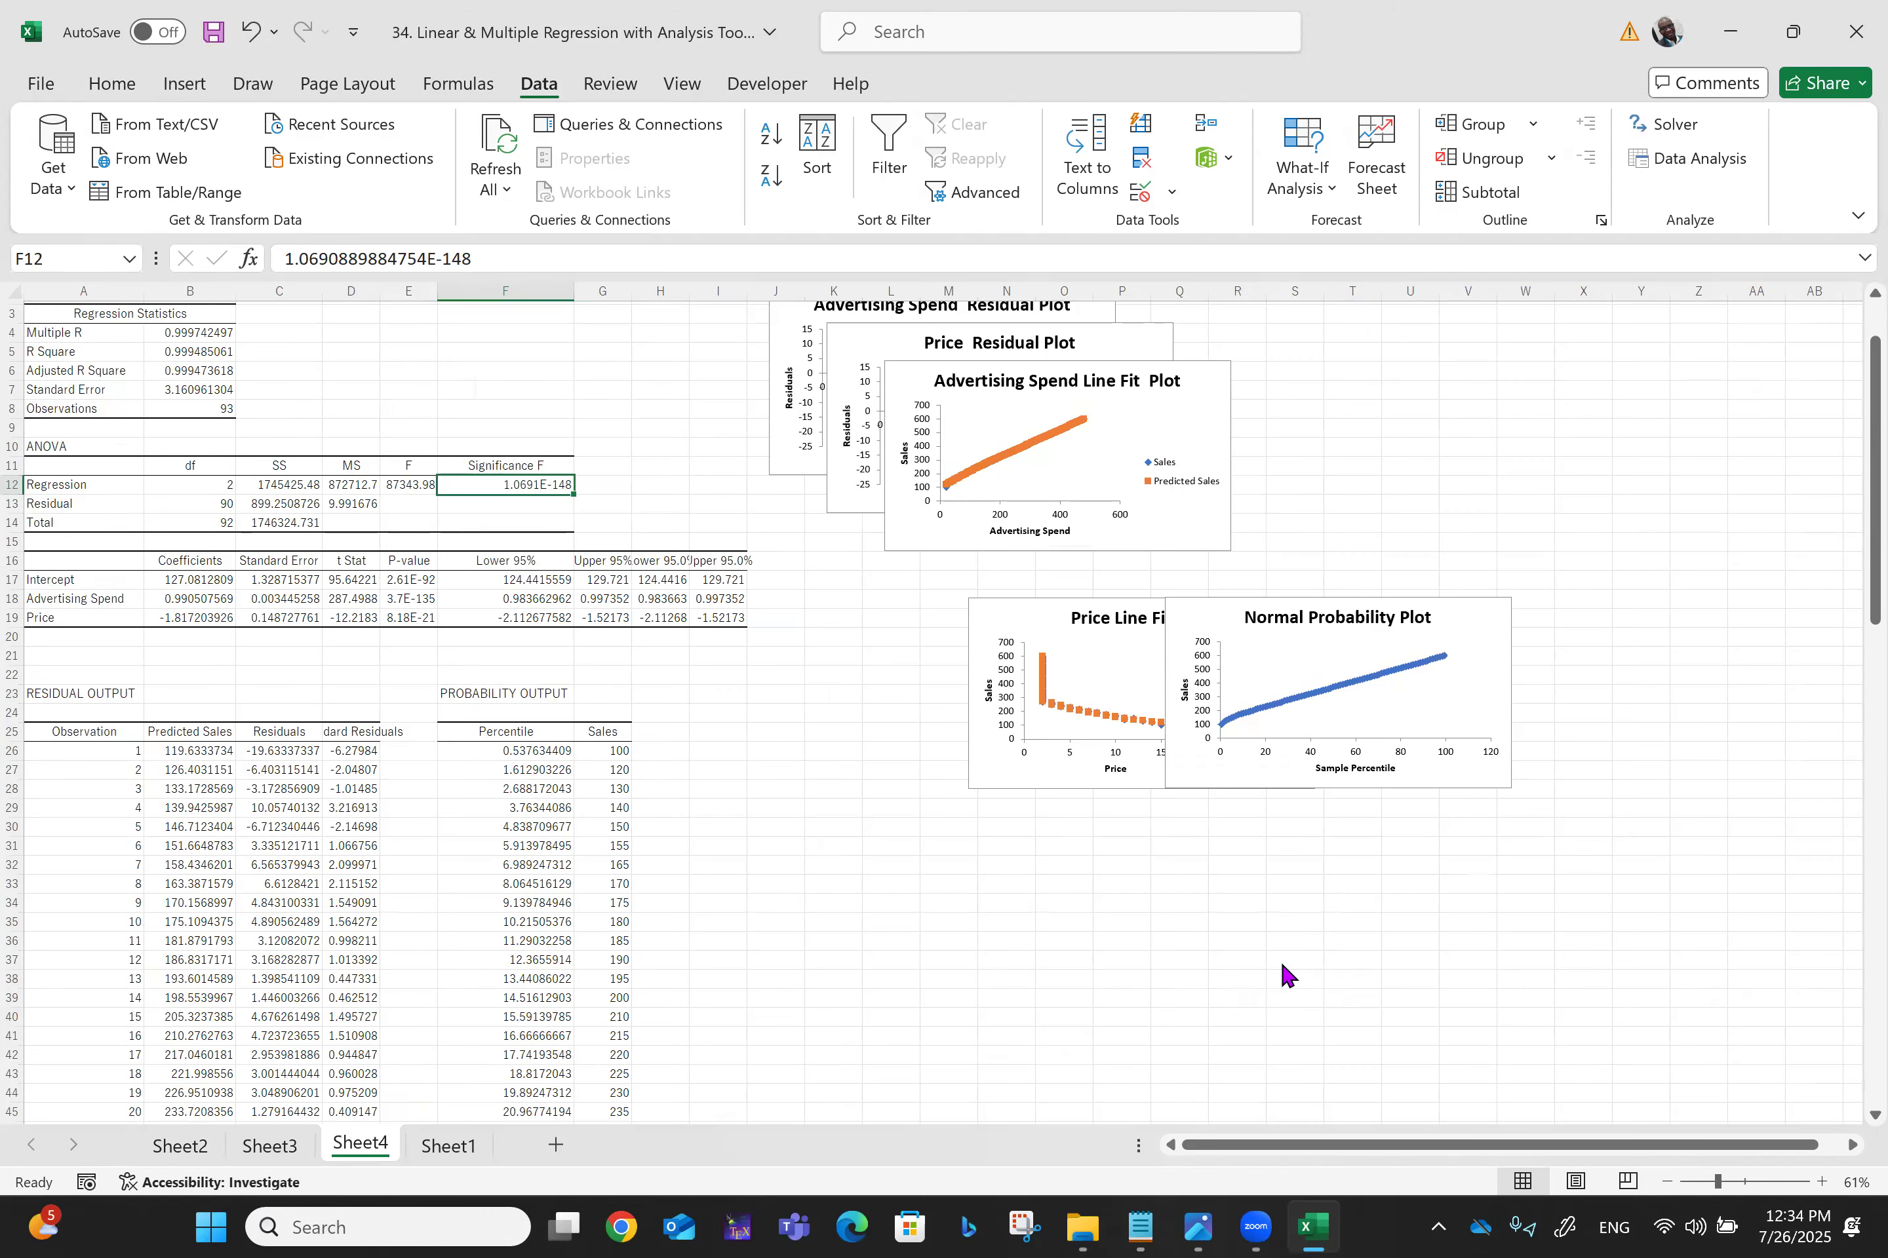
pyautogui.hscroll(-3, 1511, 694)
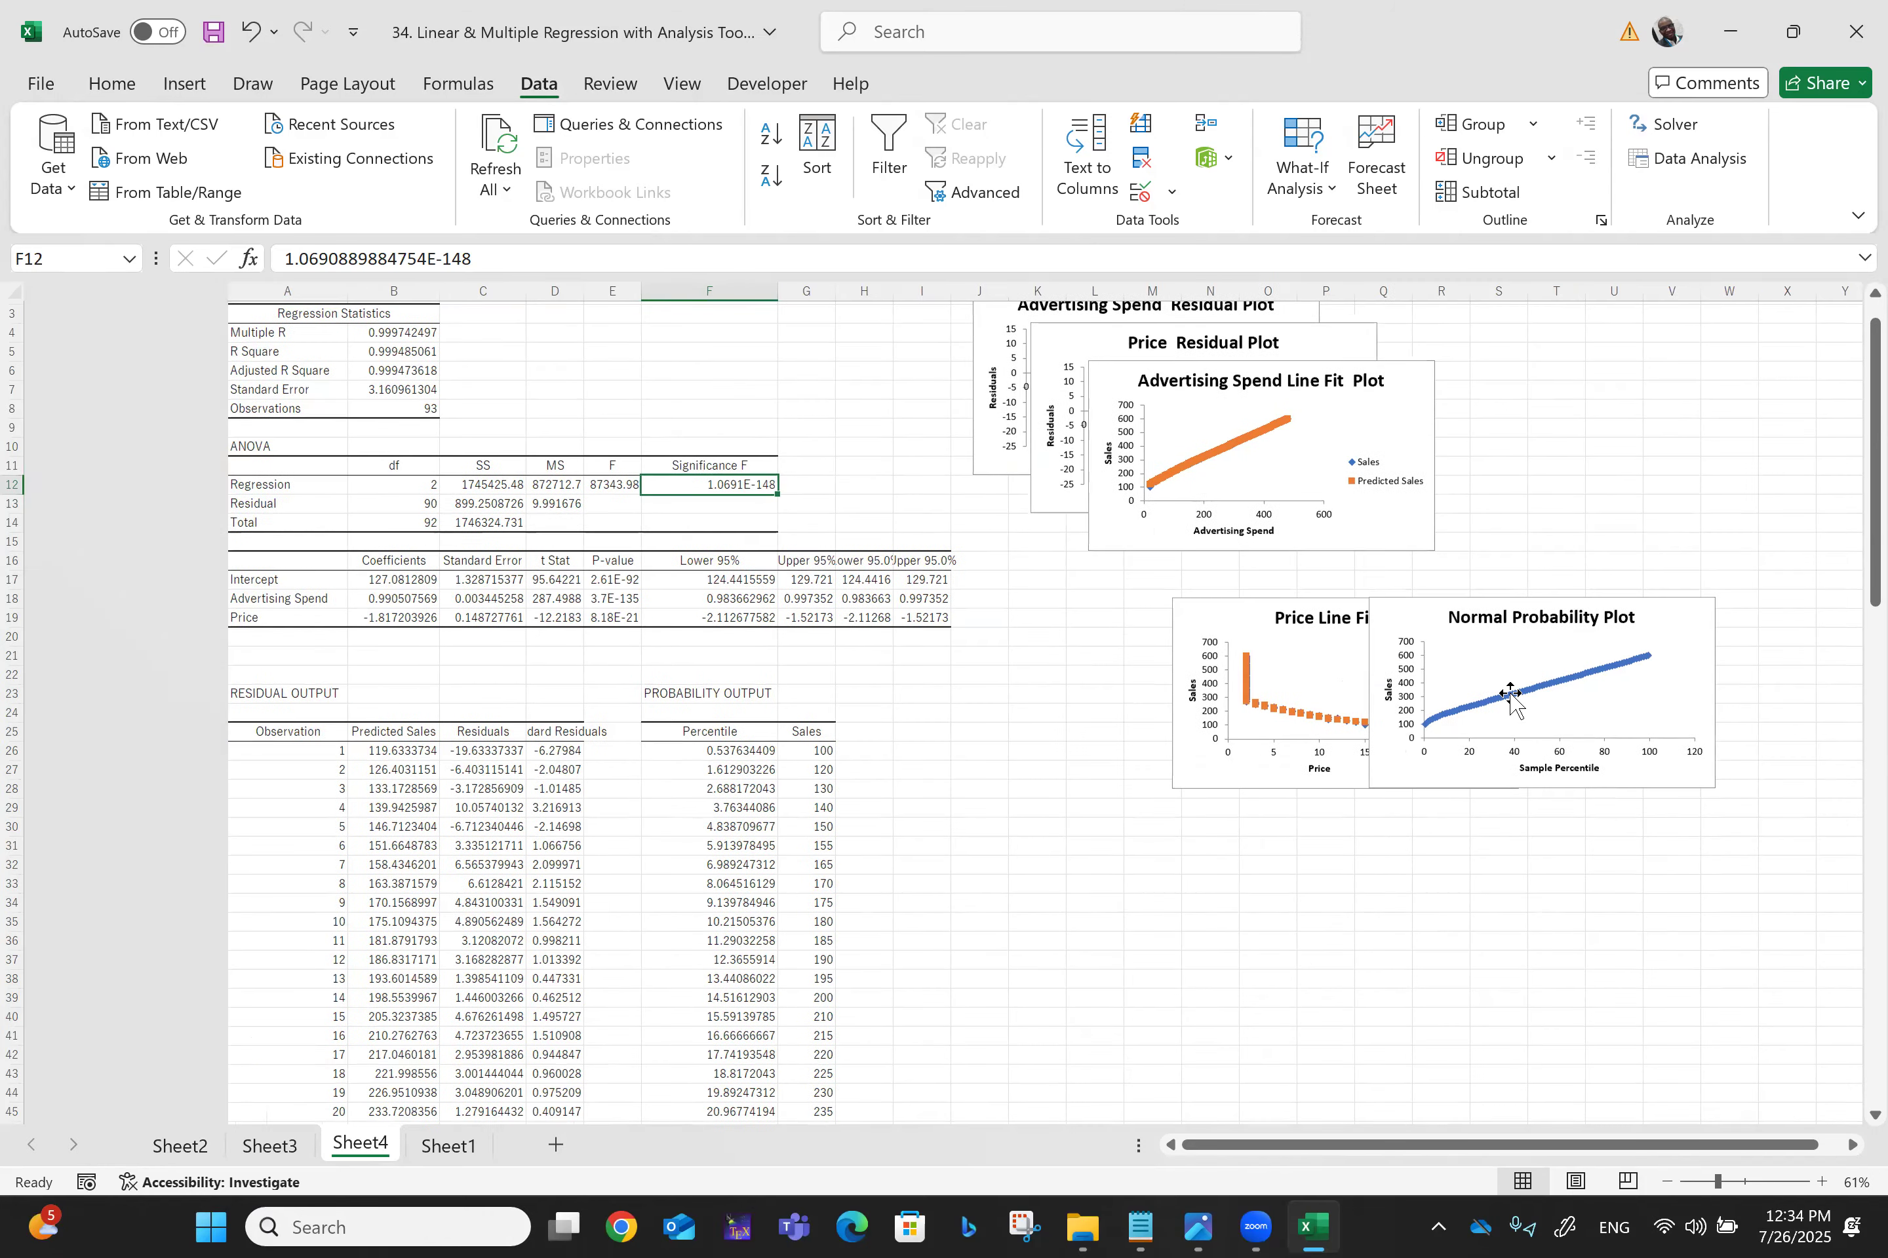
pyautogui.scroll(3, 1511, 694)
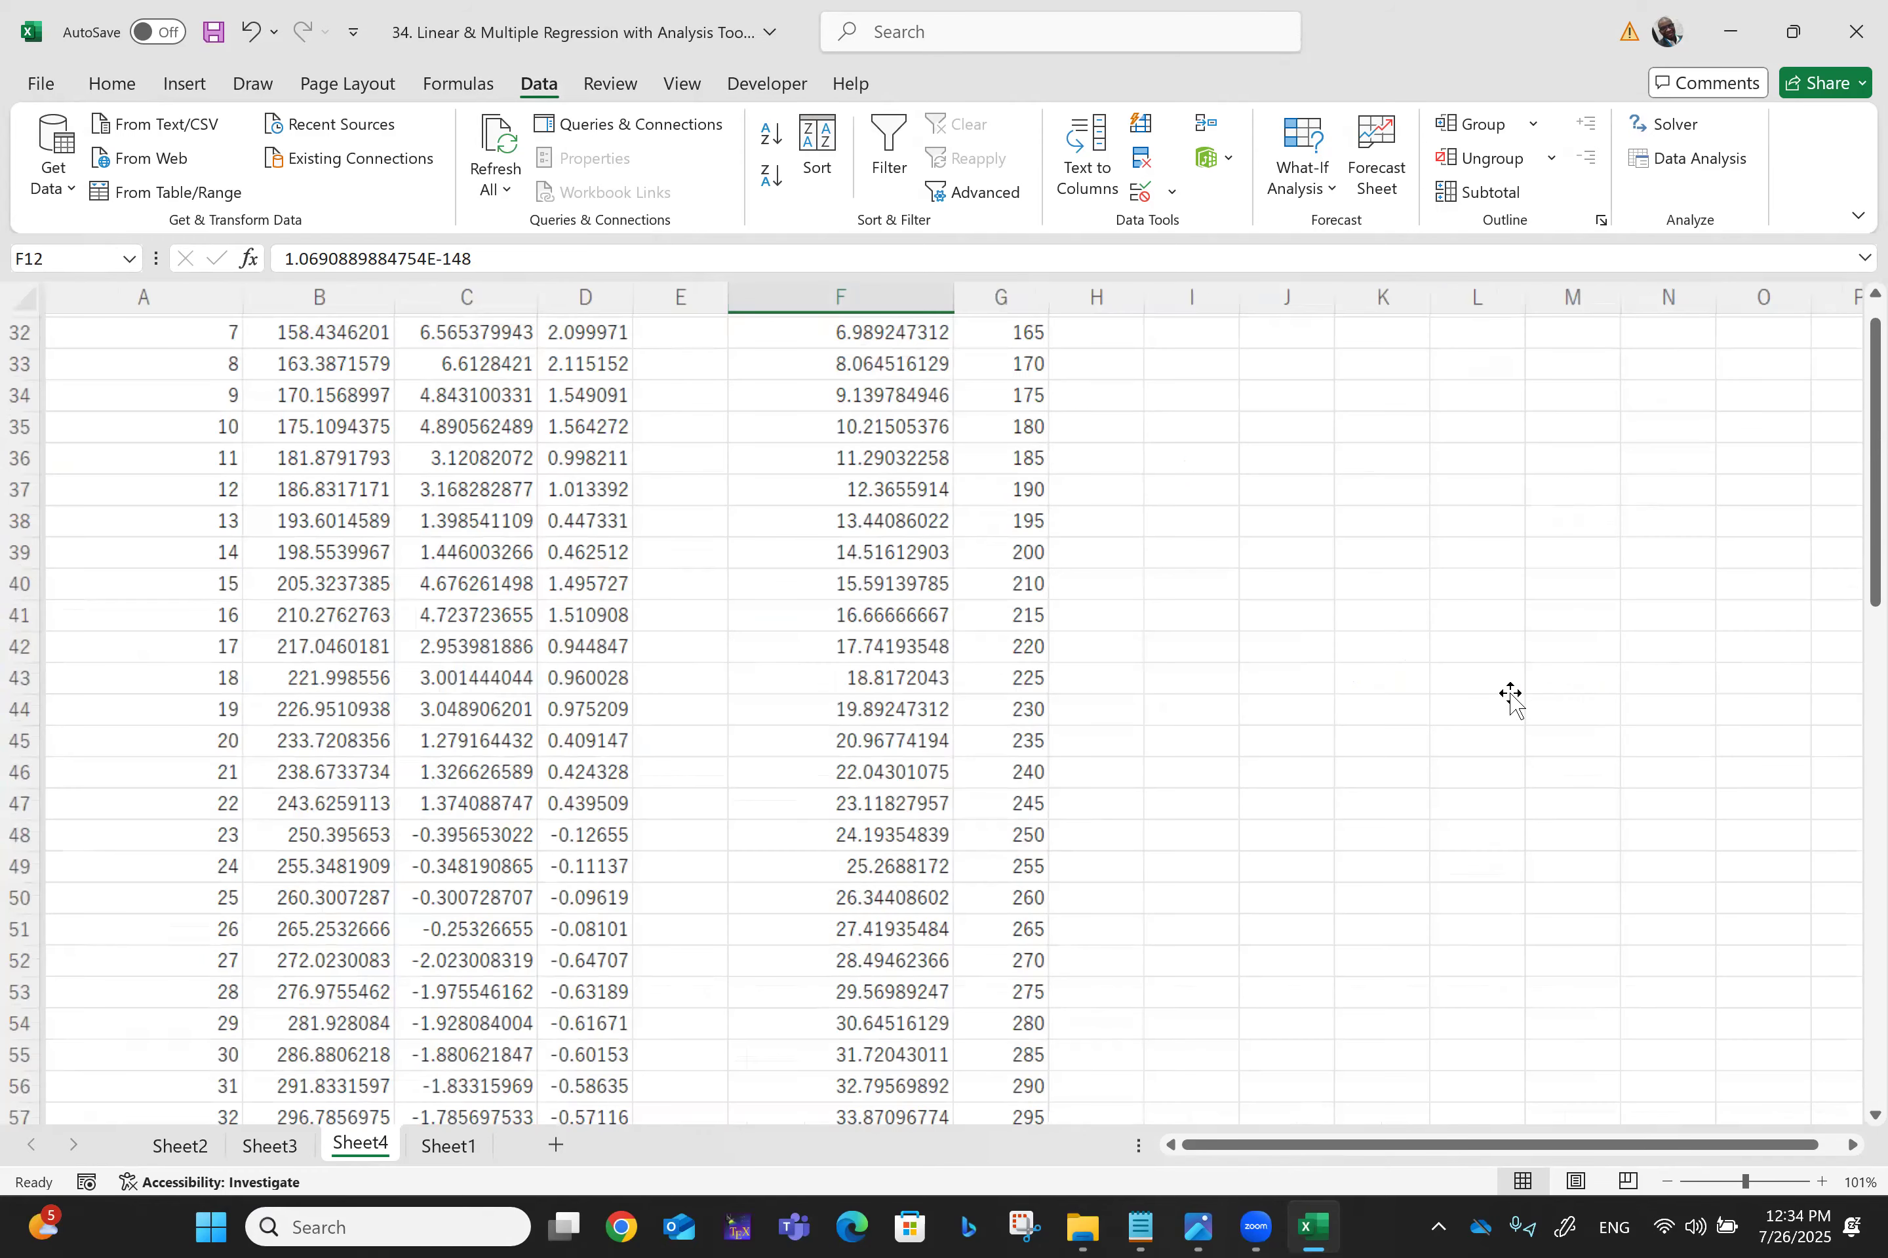
pyautogui.scroll(-7, 1511, 694)
pyautogui.scroll(4, 1510, 694)
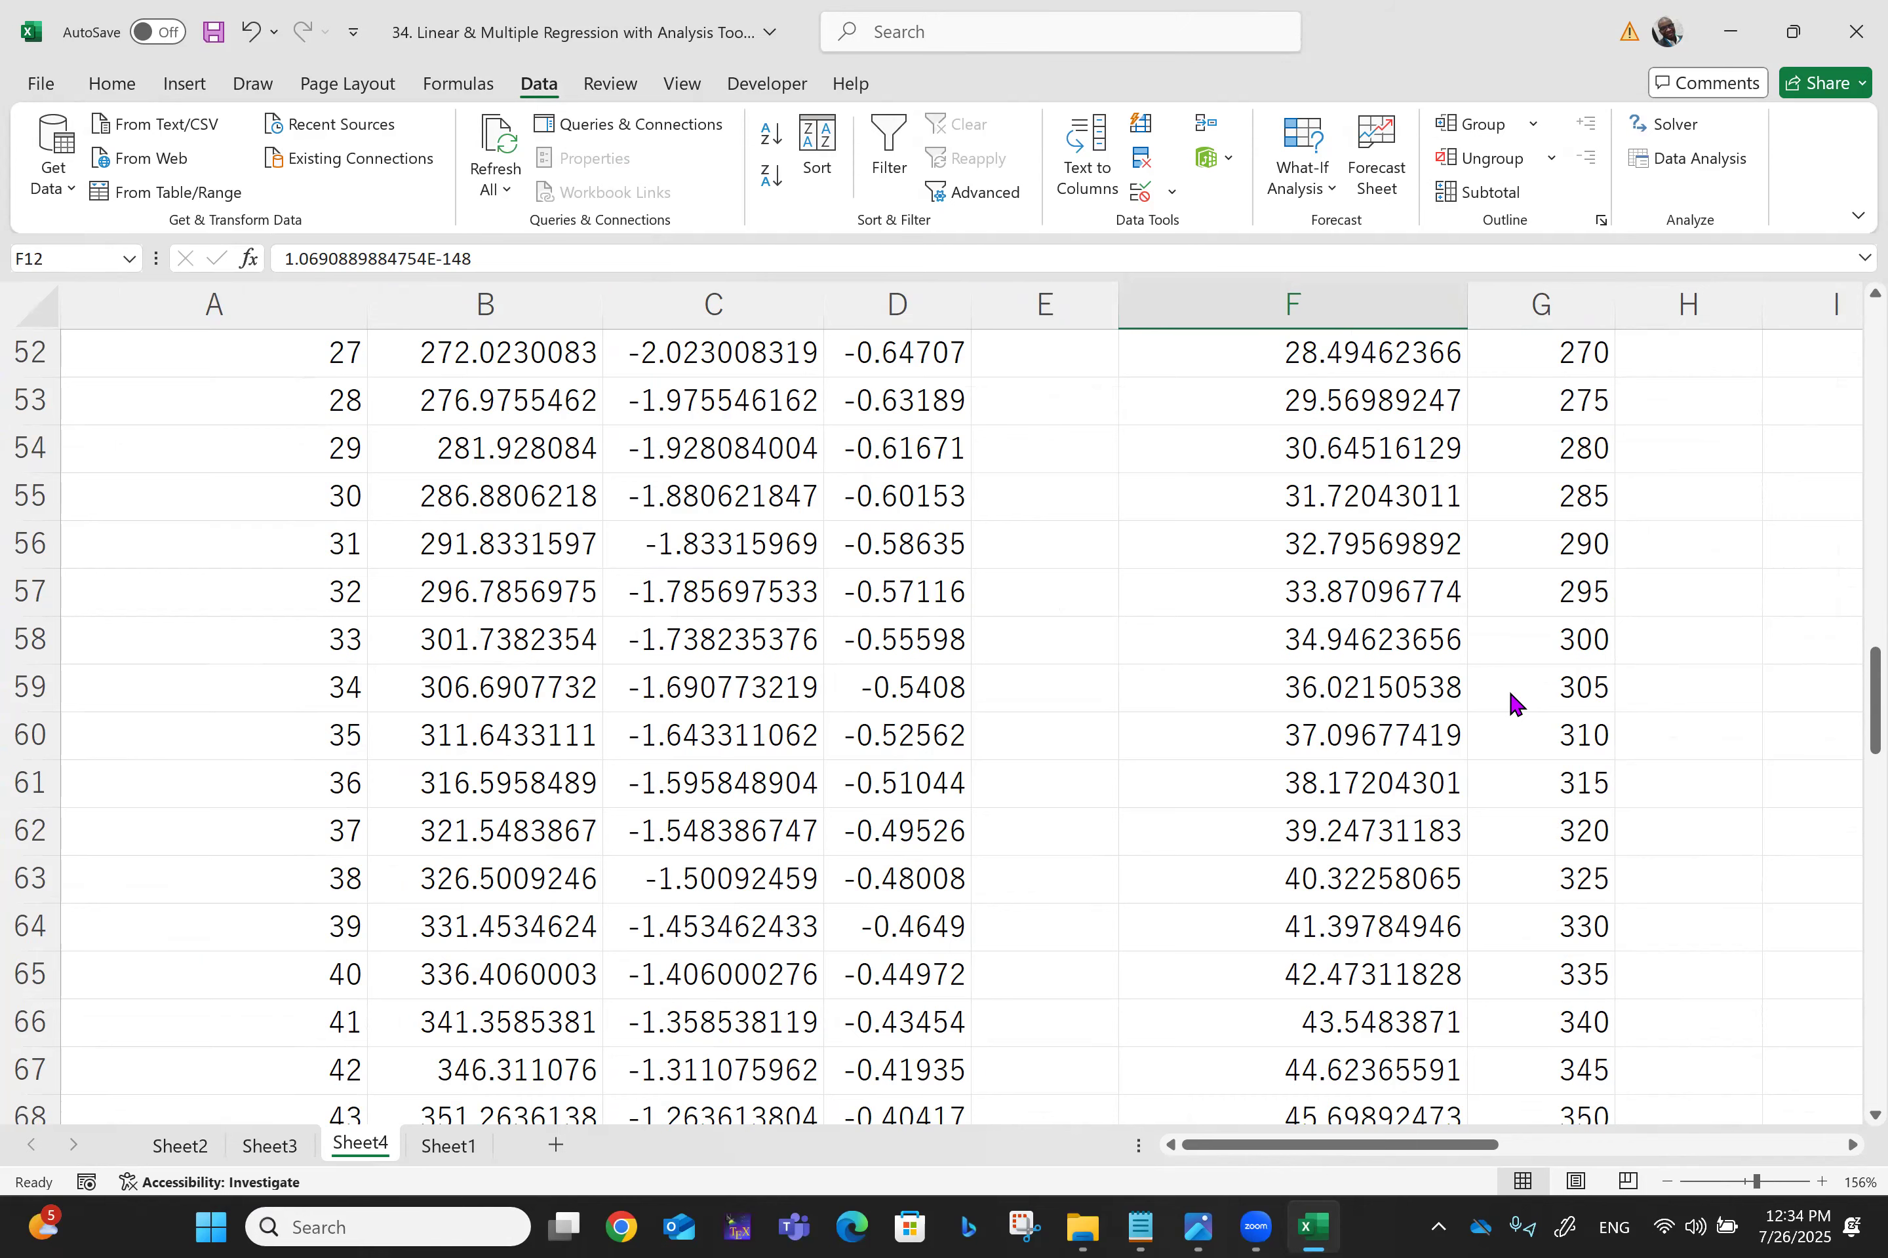
# Step: Review the multiple regression's summary statistics and ANOVA table alongside its residual and line fit plots
pyautogui.scroll(17, 1512, 703)
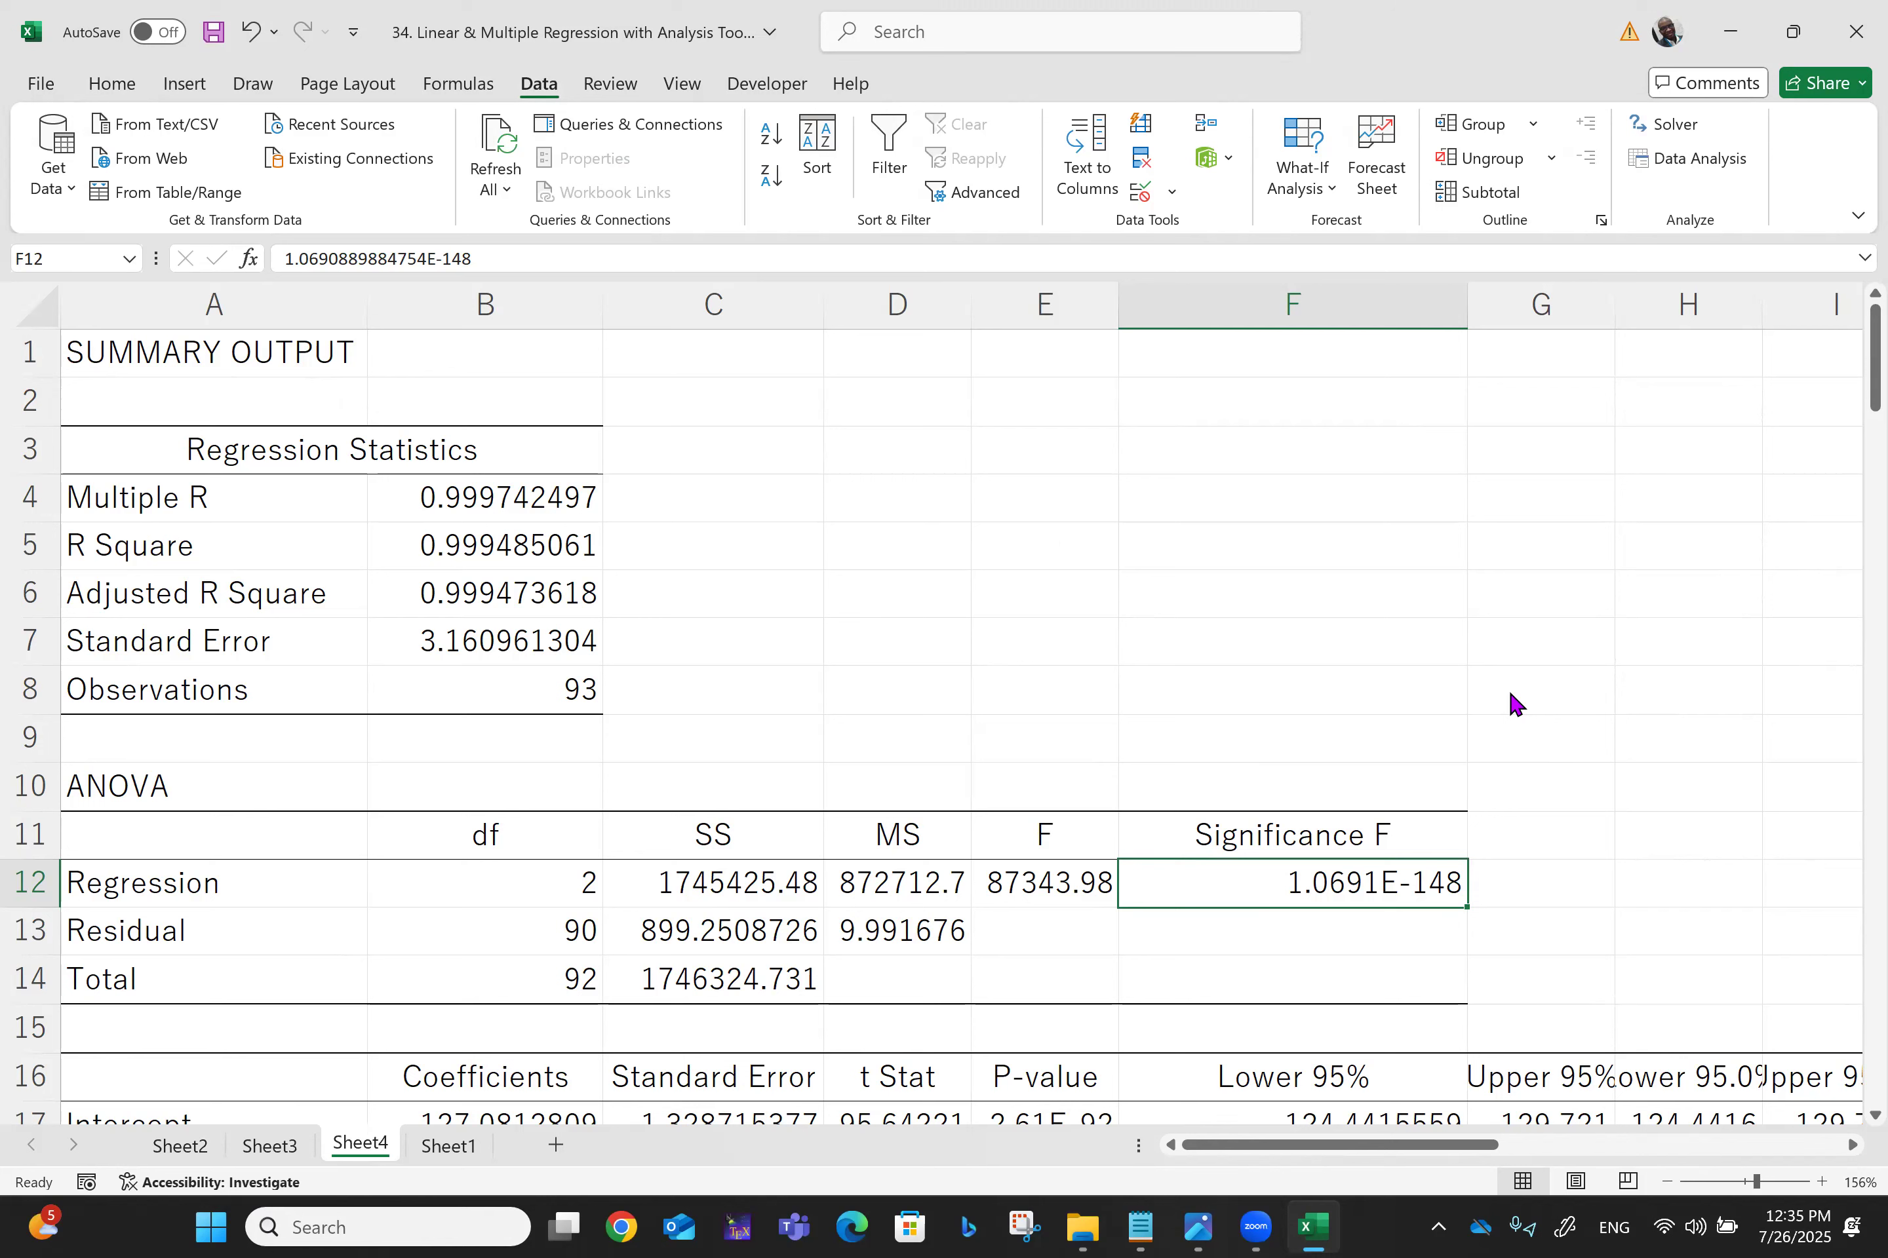
pyautogui.scroll(-1, 1515, 705)
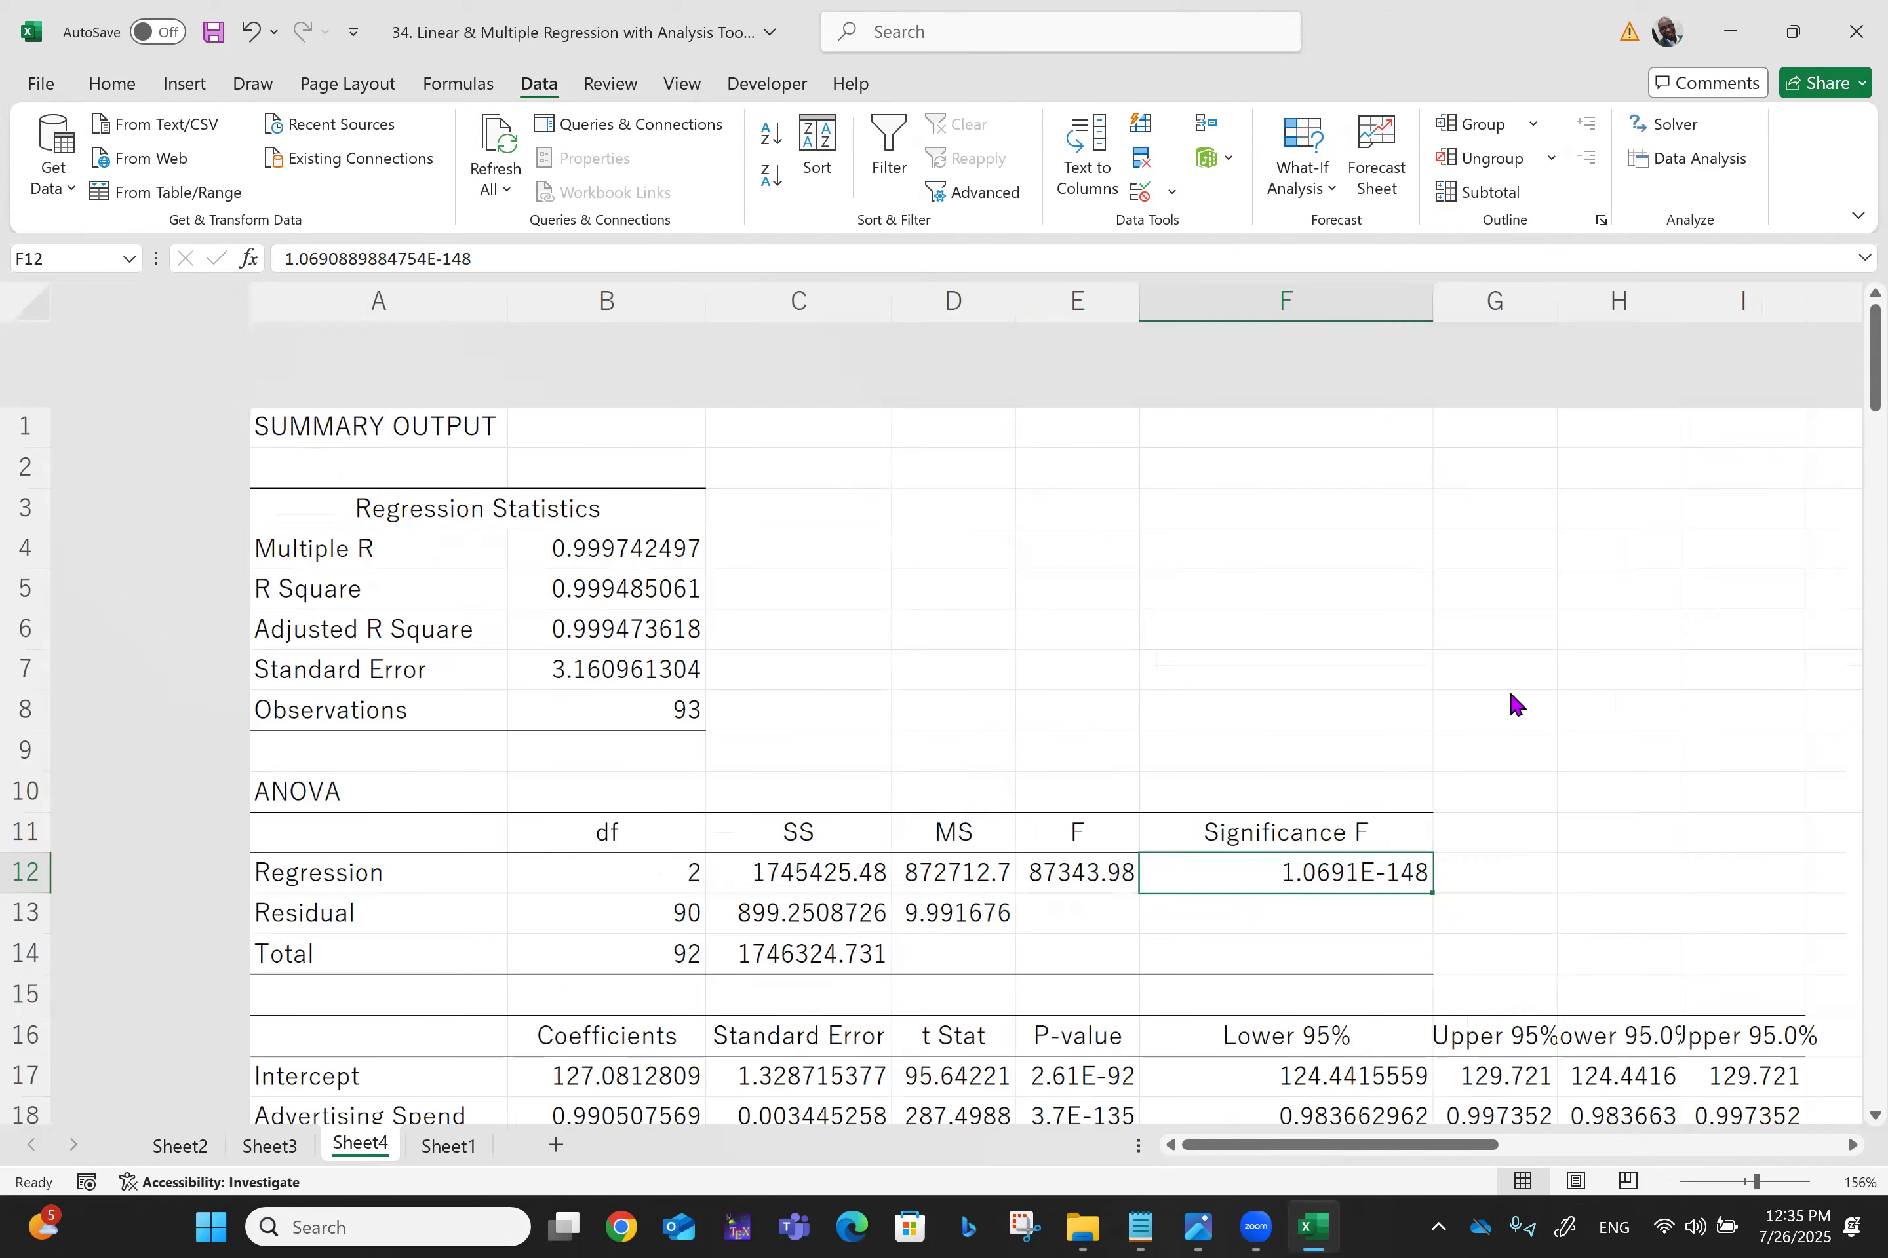
pyautogui.scroll(-5, 1516, 705)
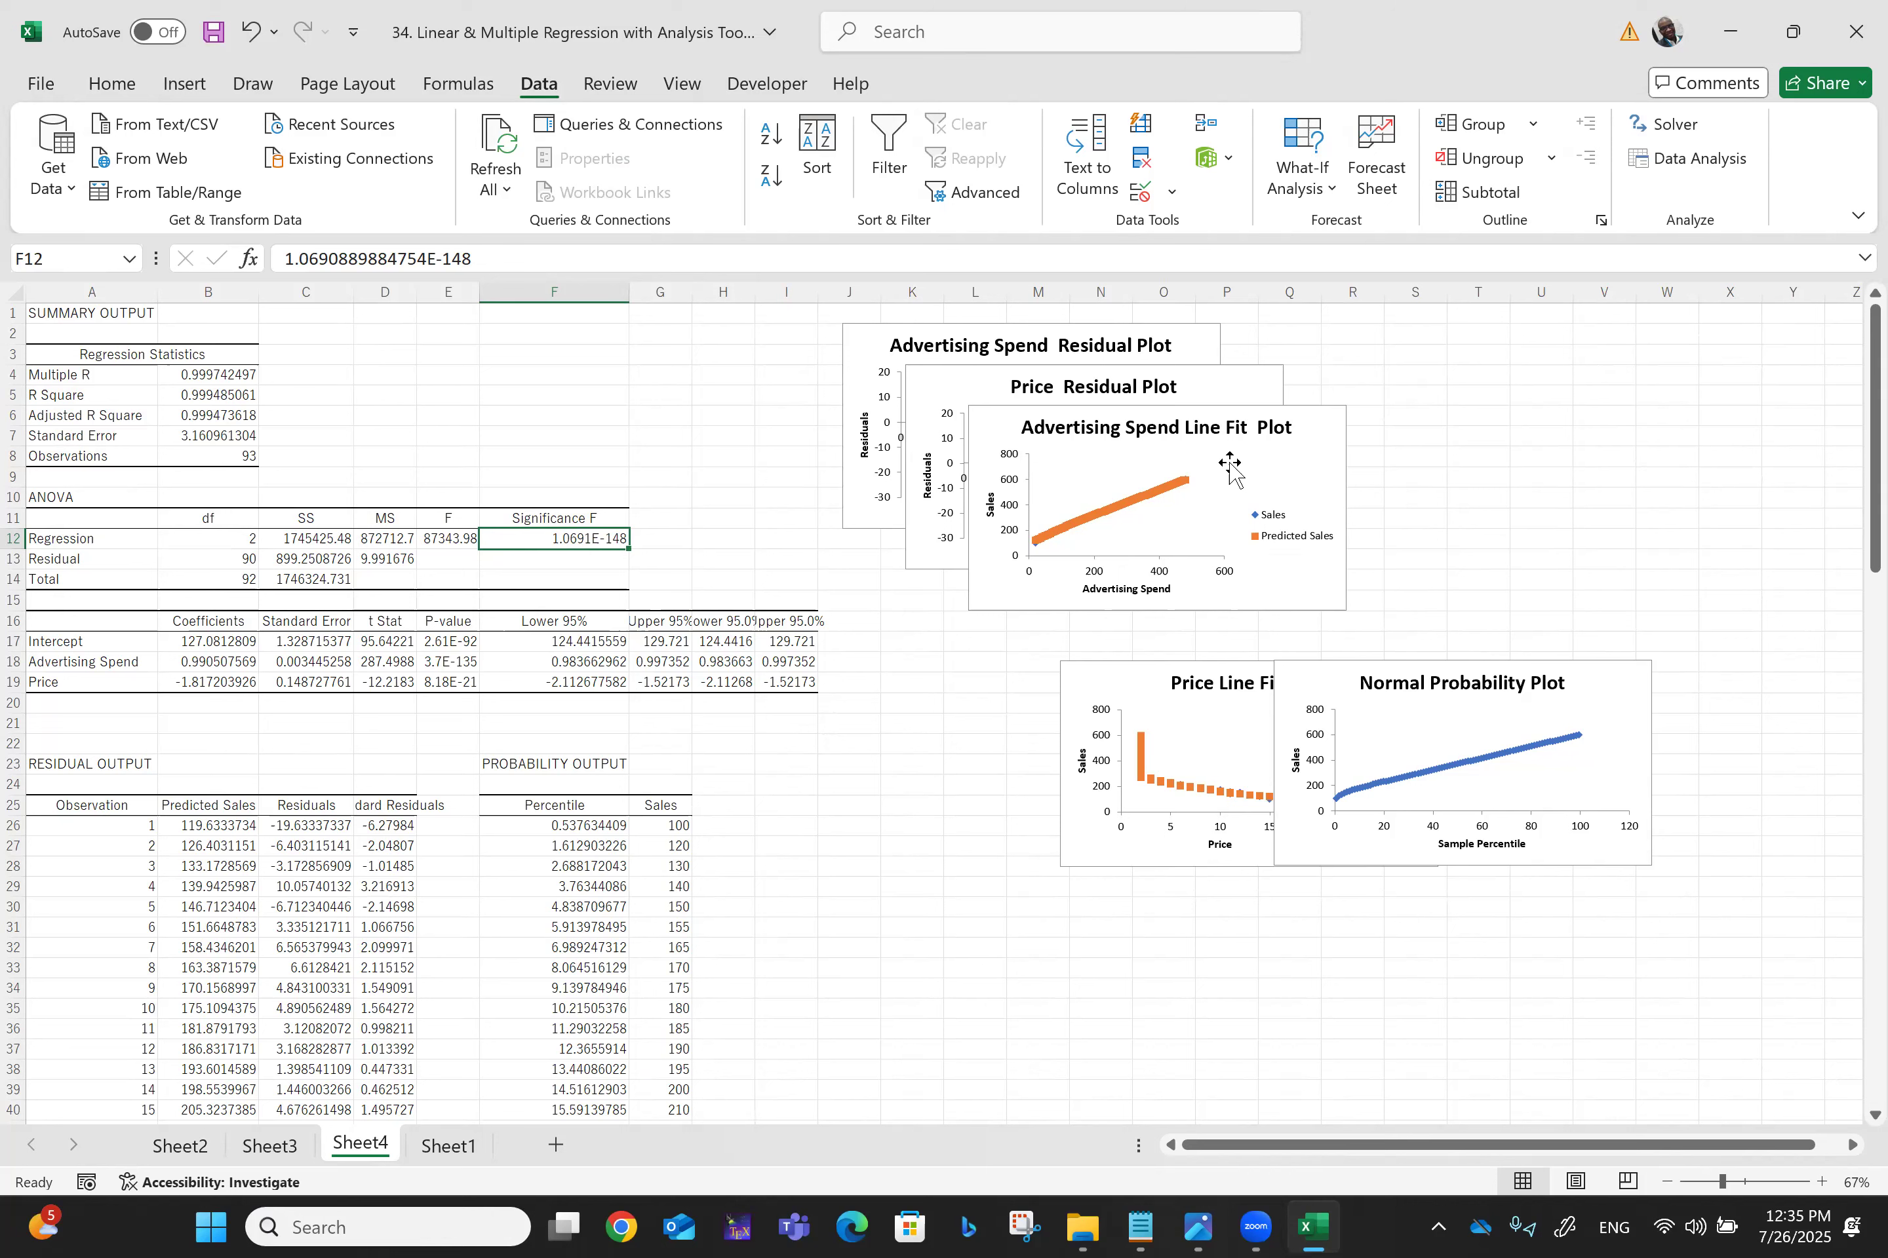
pyautogui.keyDown('ctrl'); pyautogui.scroll(1, 1229, 462); pyautogui.keyUp('ctrl')
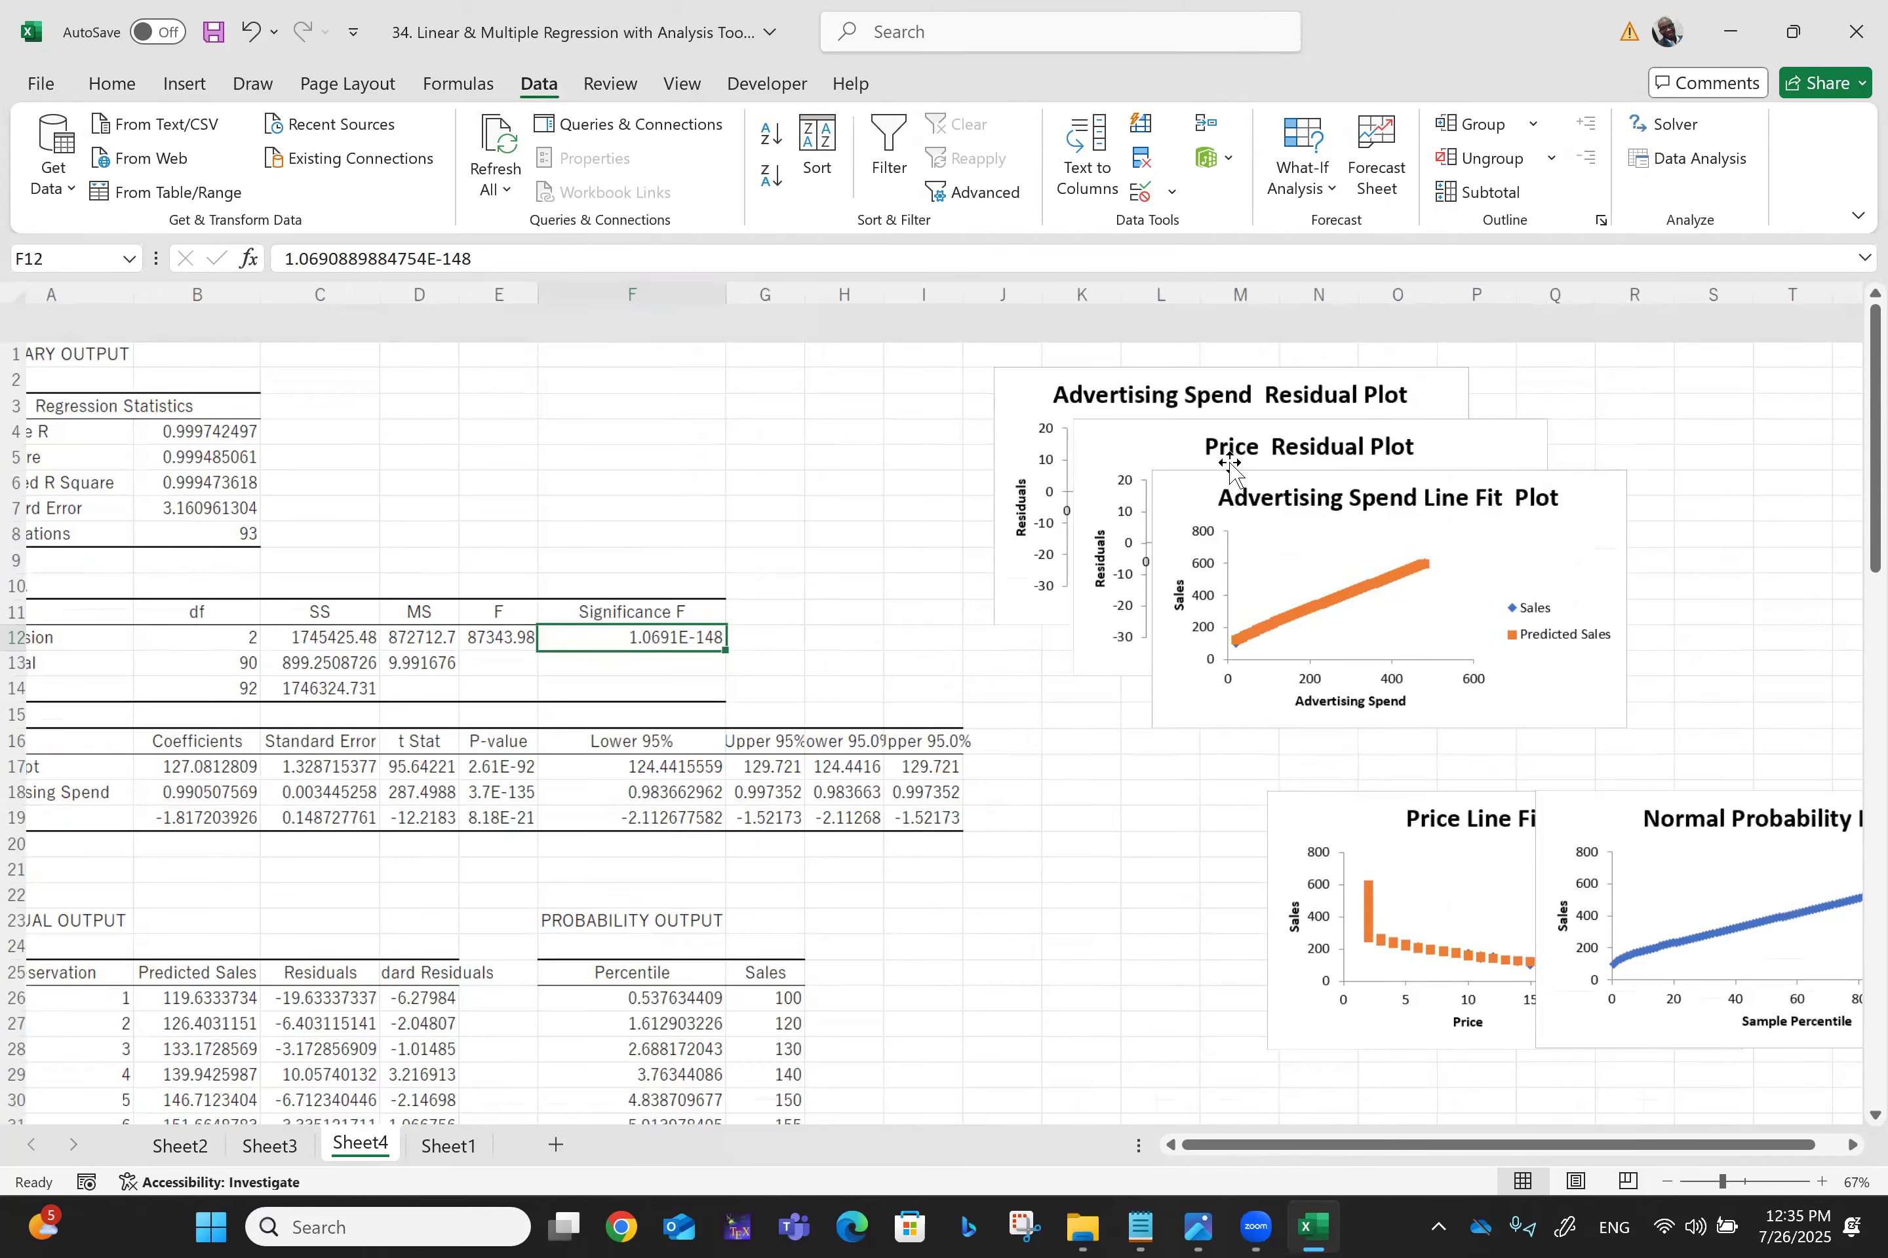
pyautogui.keyDown('ctrl'); pyautogui.scroll(8, 1229, 462); pyautogui.keyUp('ctrl')
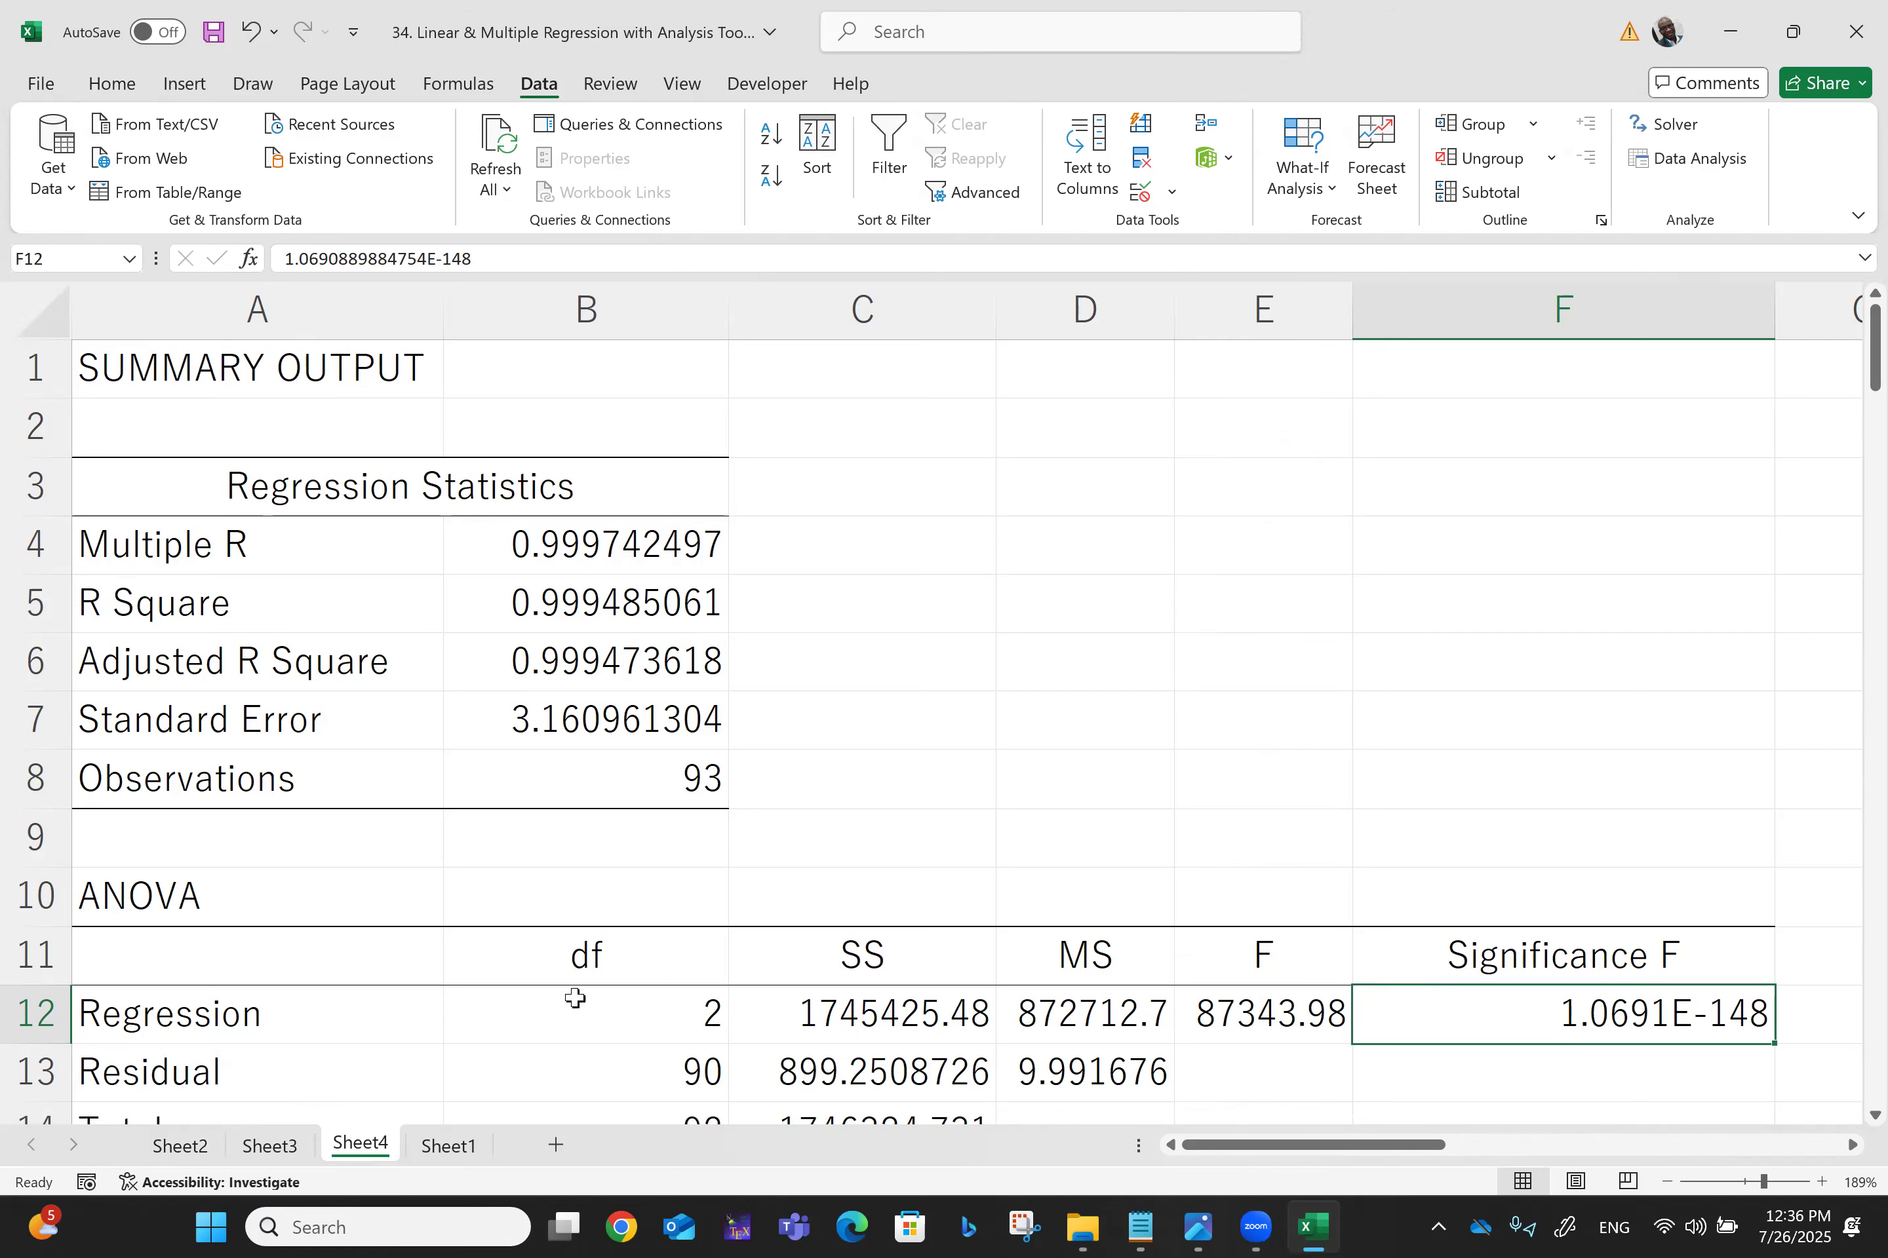
# Step: Check the Sales, Advertising Spend and Price columns on Sheet1 against the coefficients table on Sheet4
pyautogui.click(464, 1153)
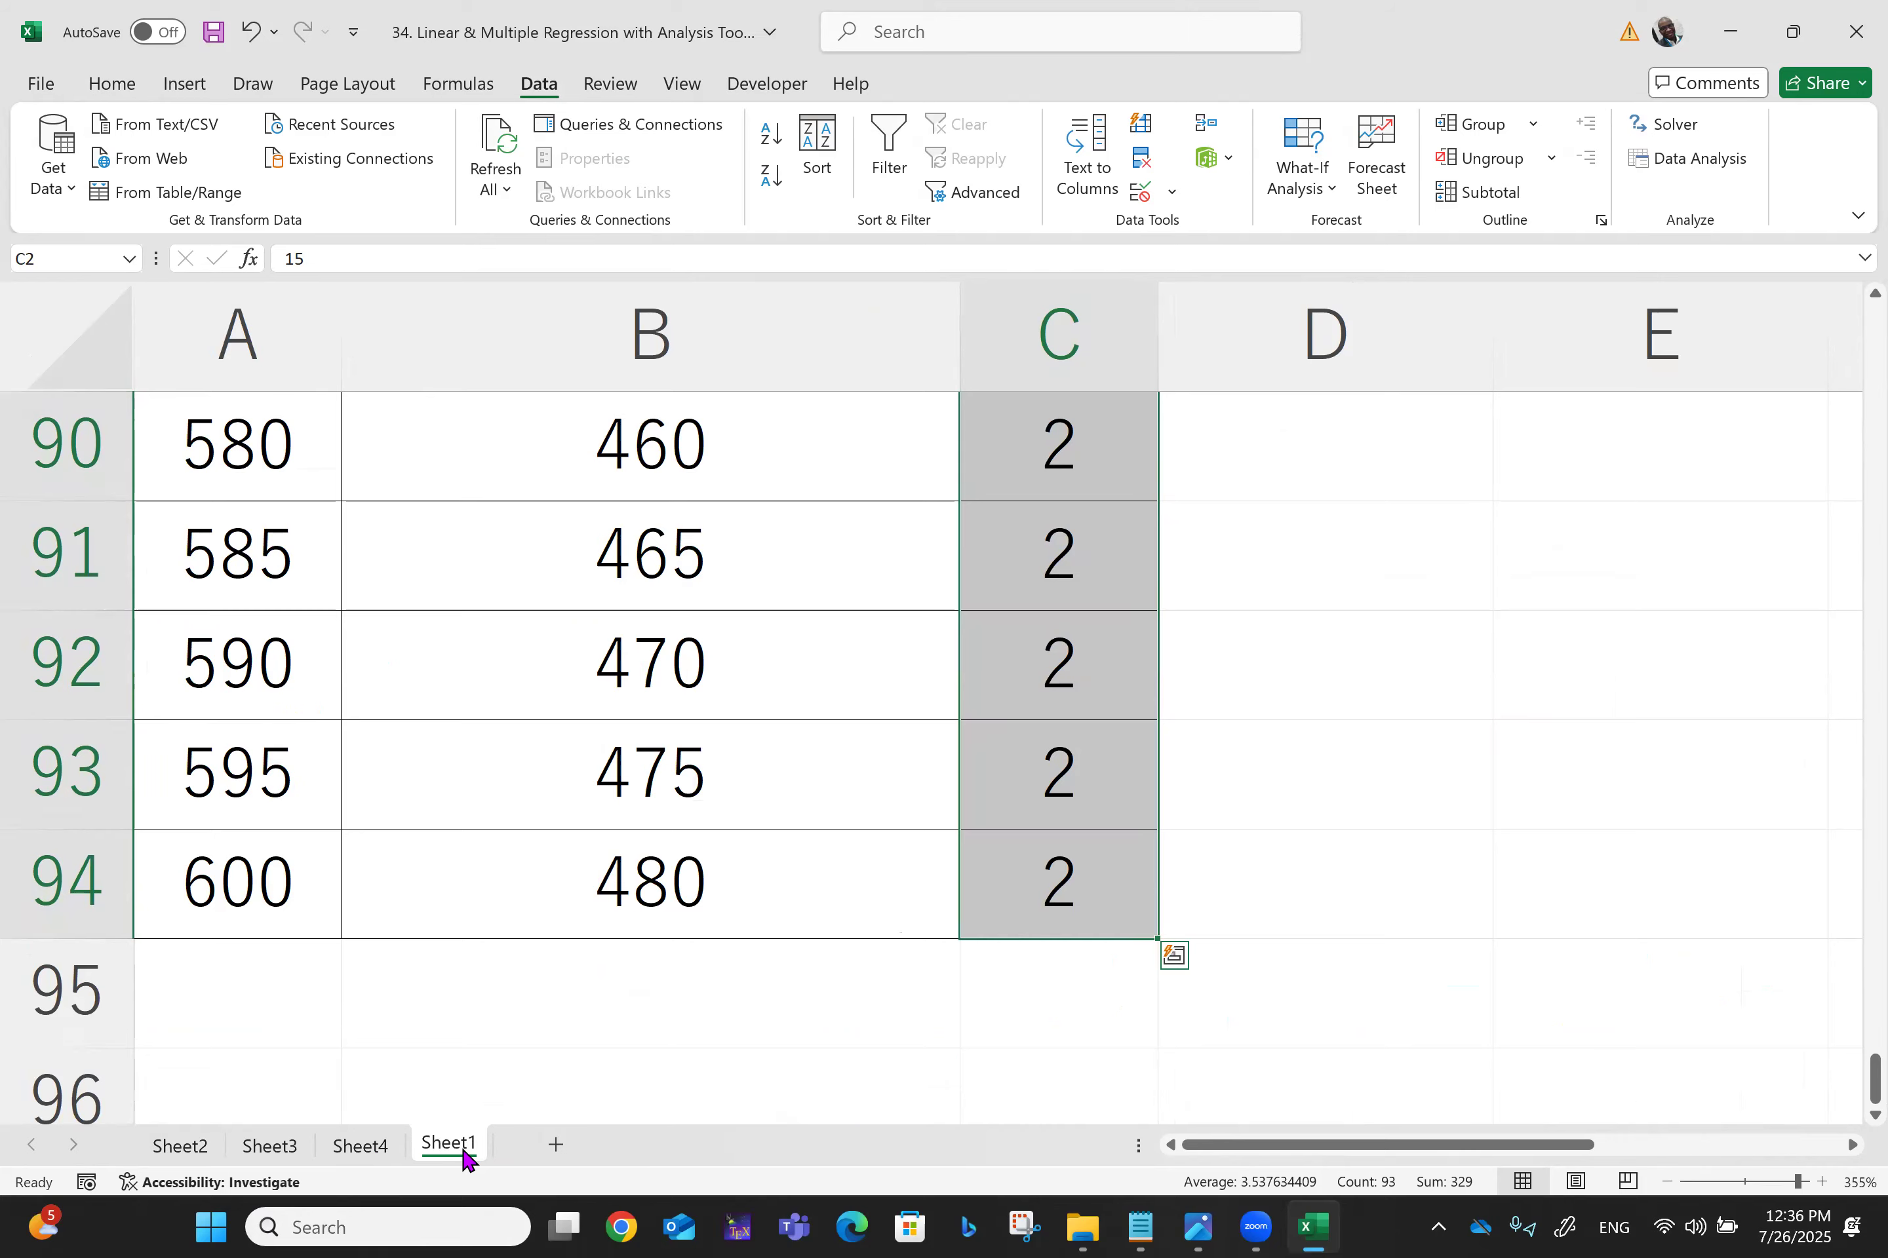
pyautogui.hotkey('ctrl', 'Home')
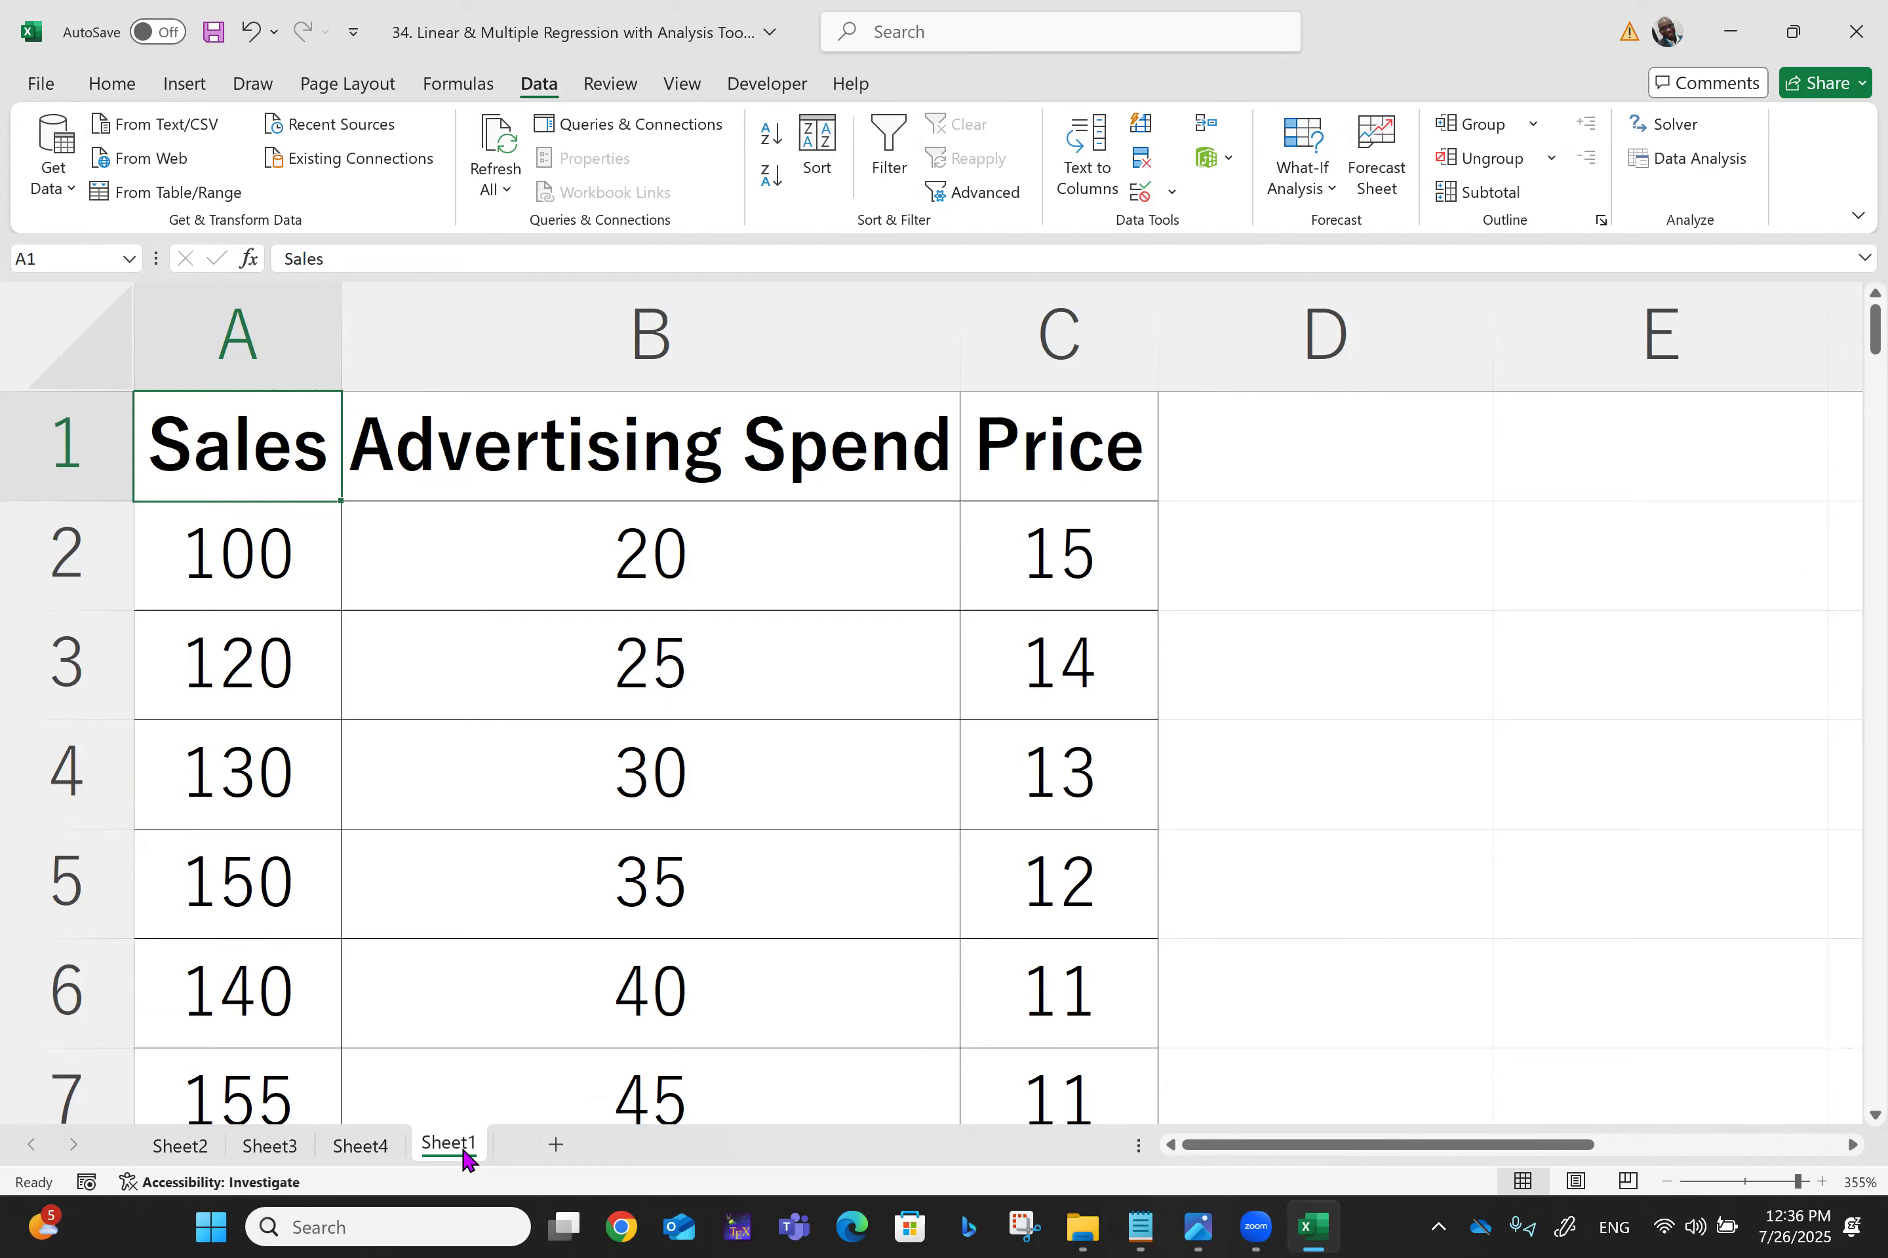
pyautogui.click(367, 1148)
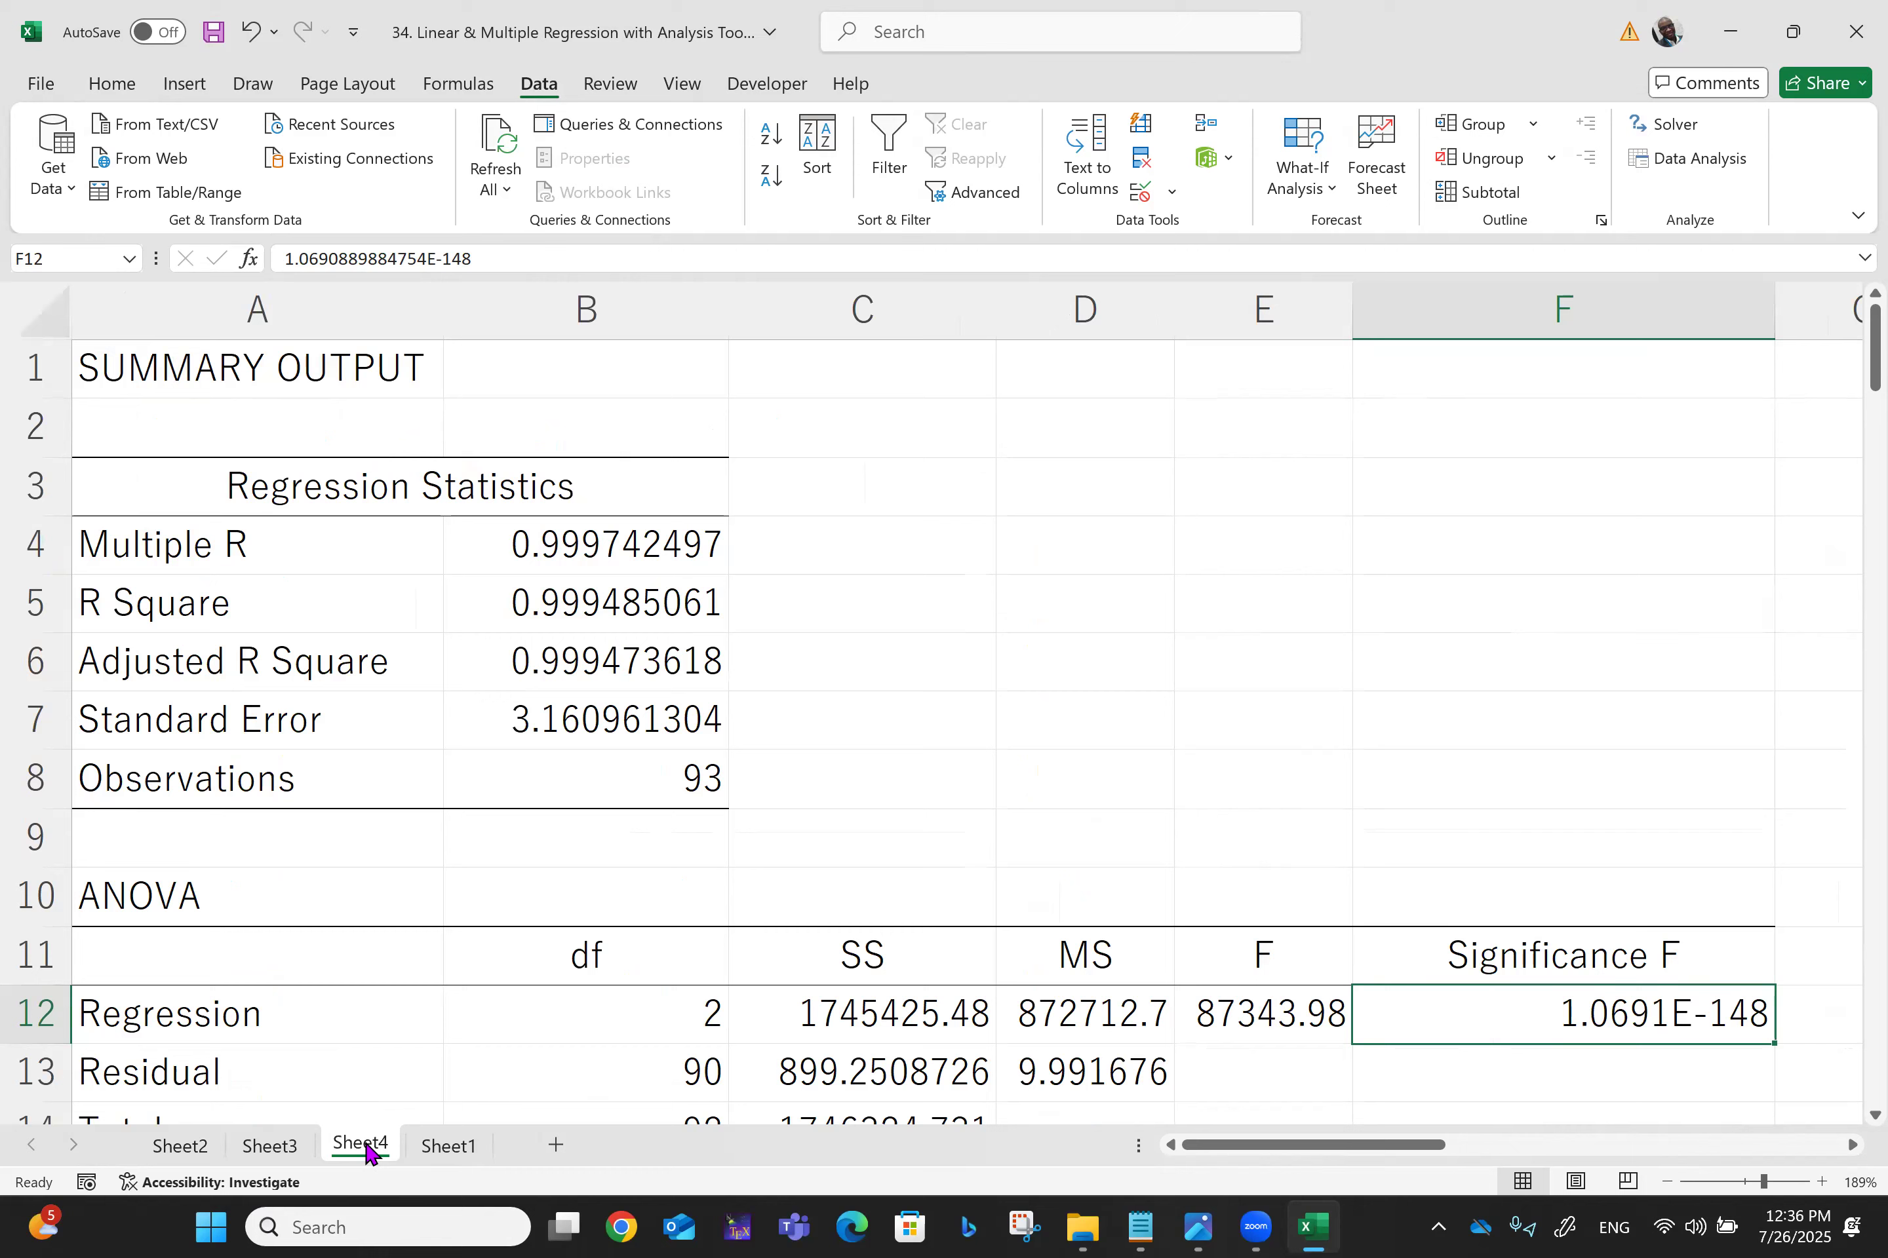
pyautogui.scroll(-4, 365, 1121)
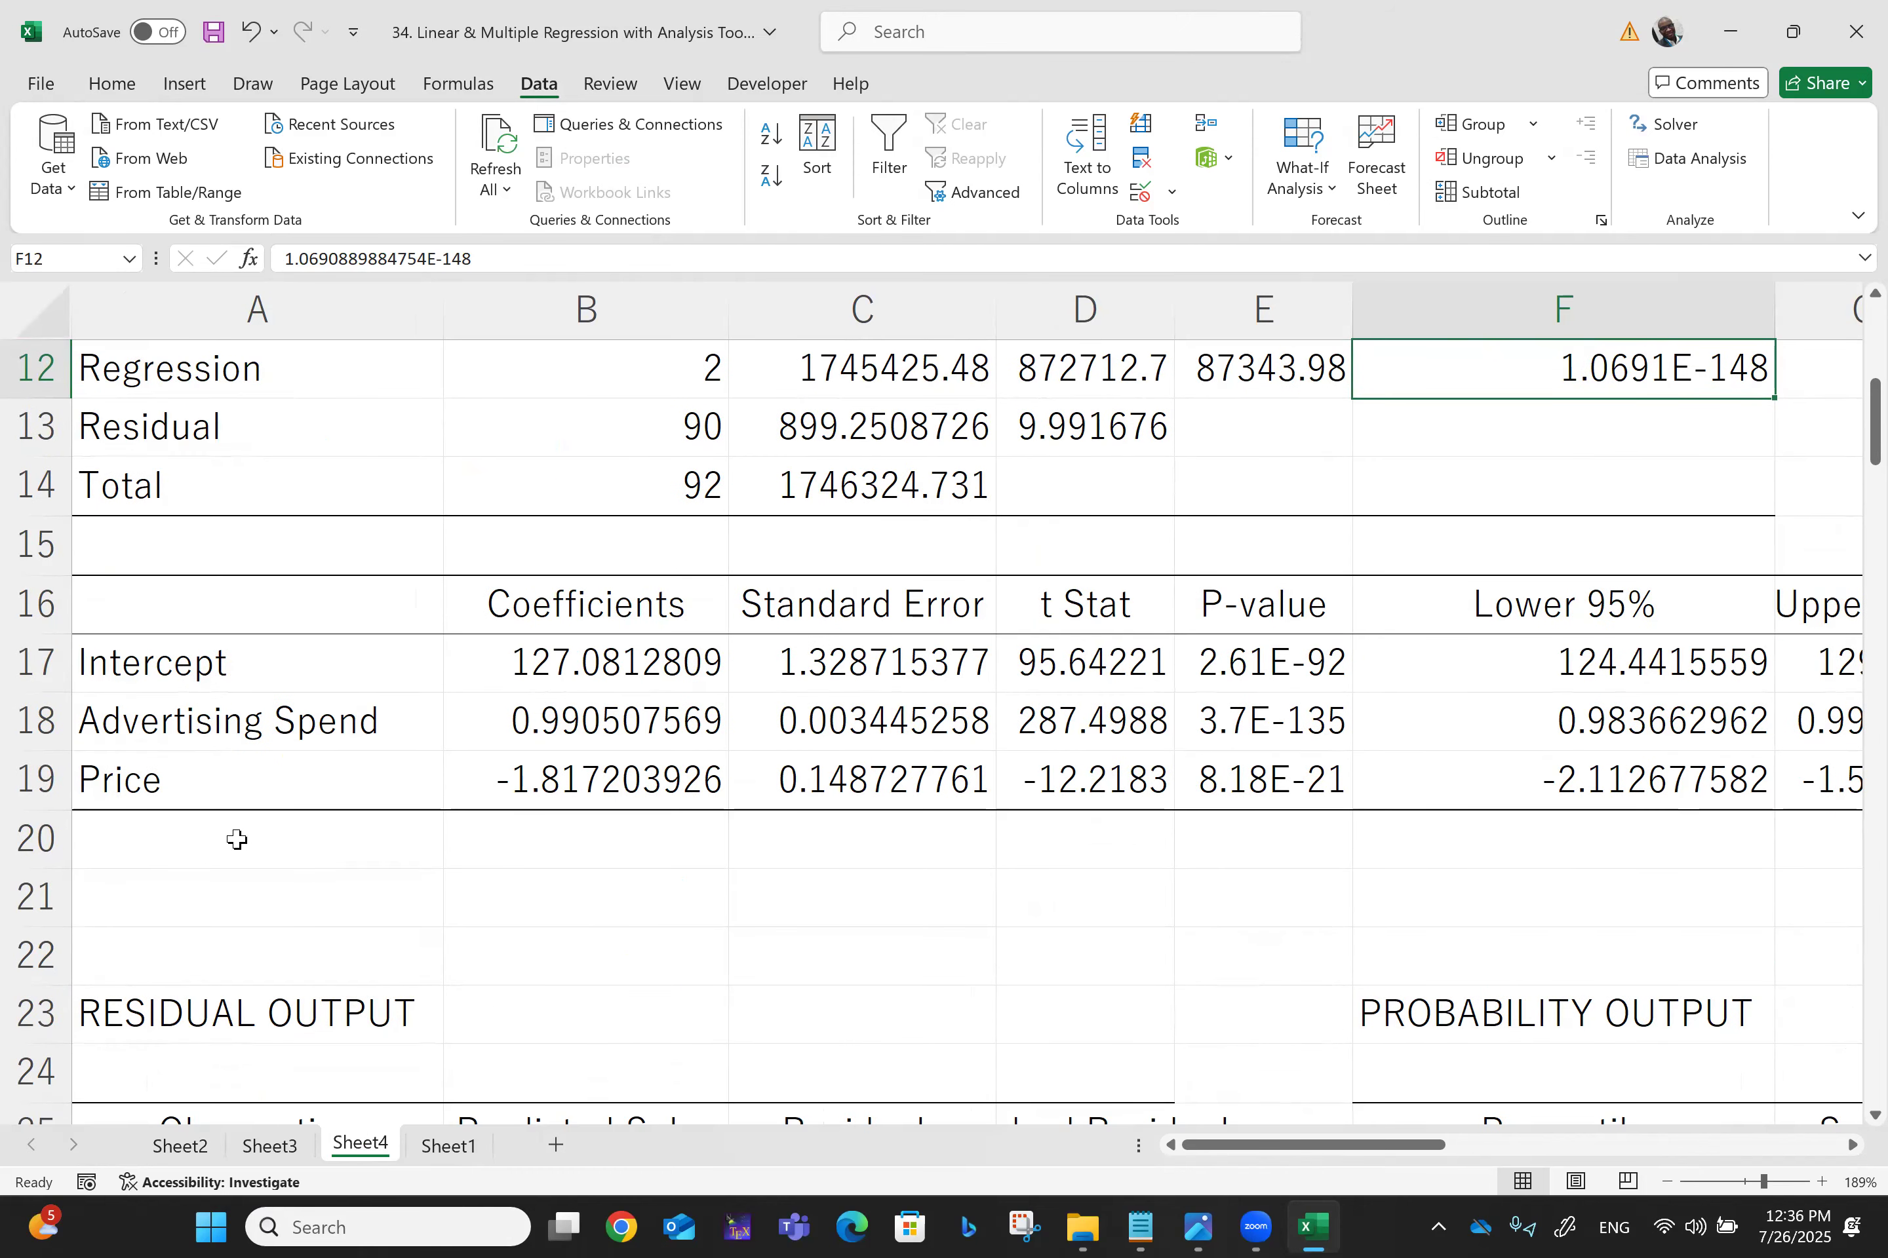
# Step: Switch to OneNote, delete the empty untitled page in Quick Notes and add a fresh page
pyautogui.click(198, 849)
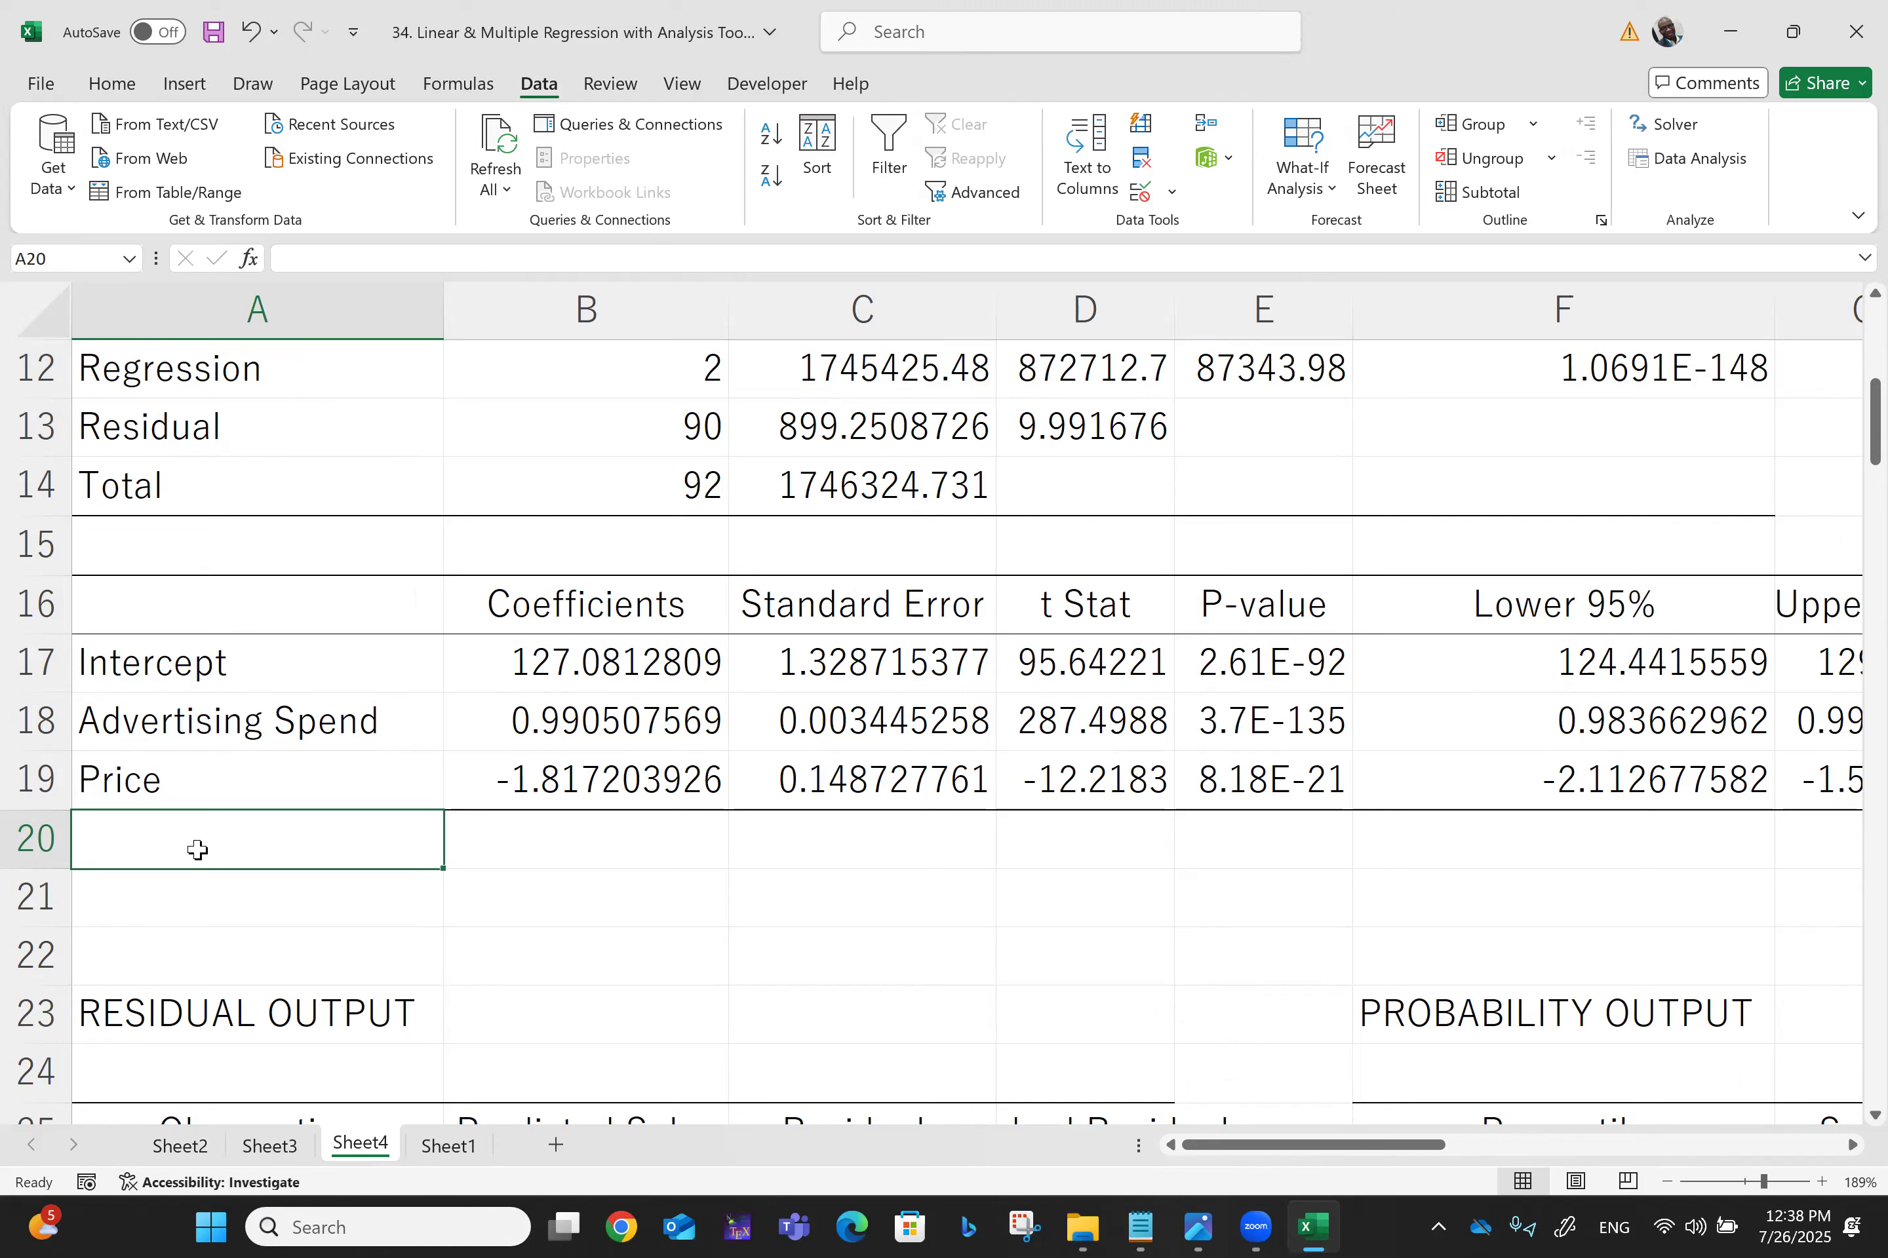
pyautogui.click(1439, 1228)
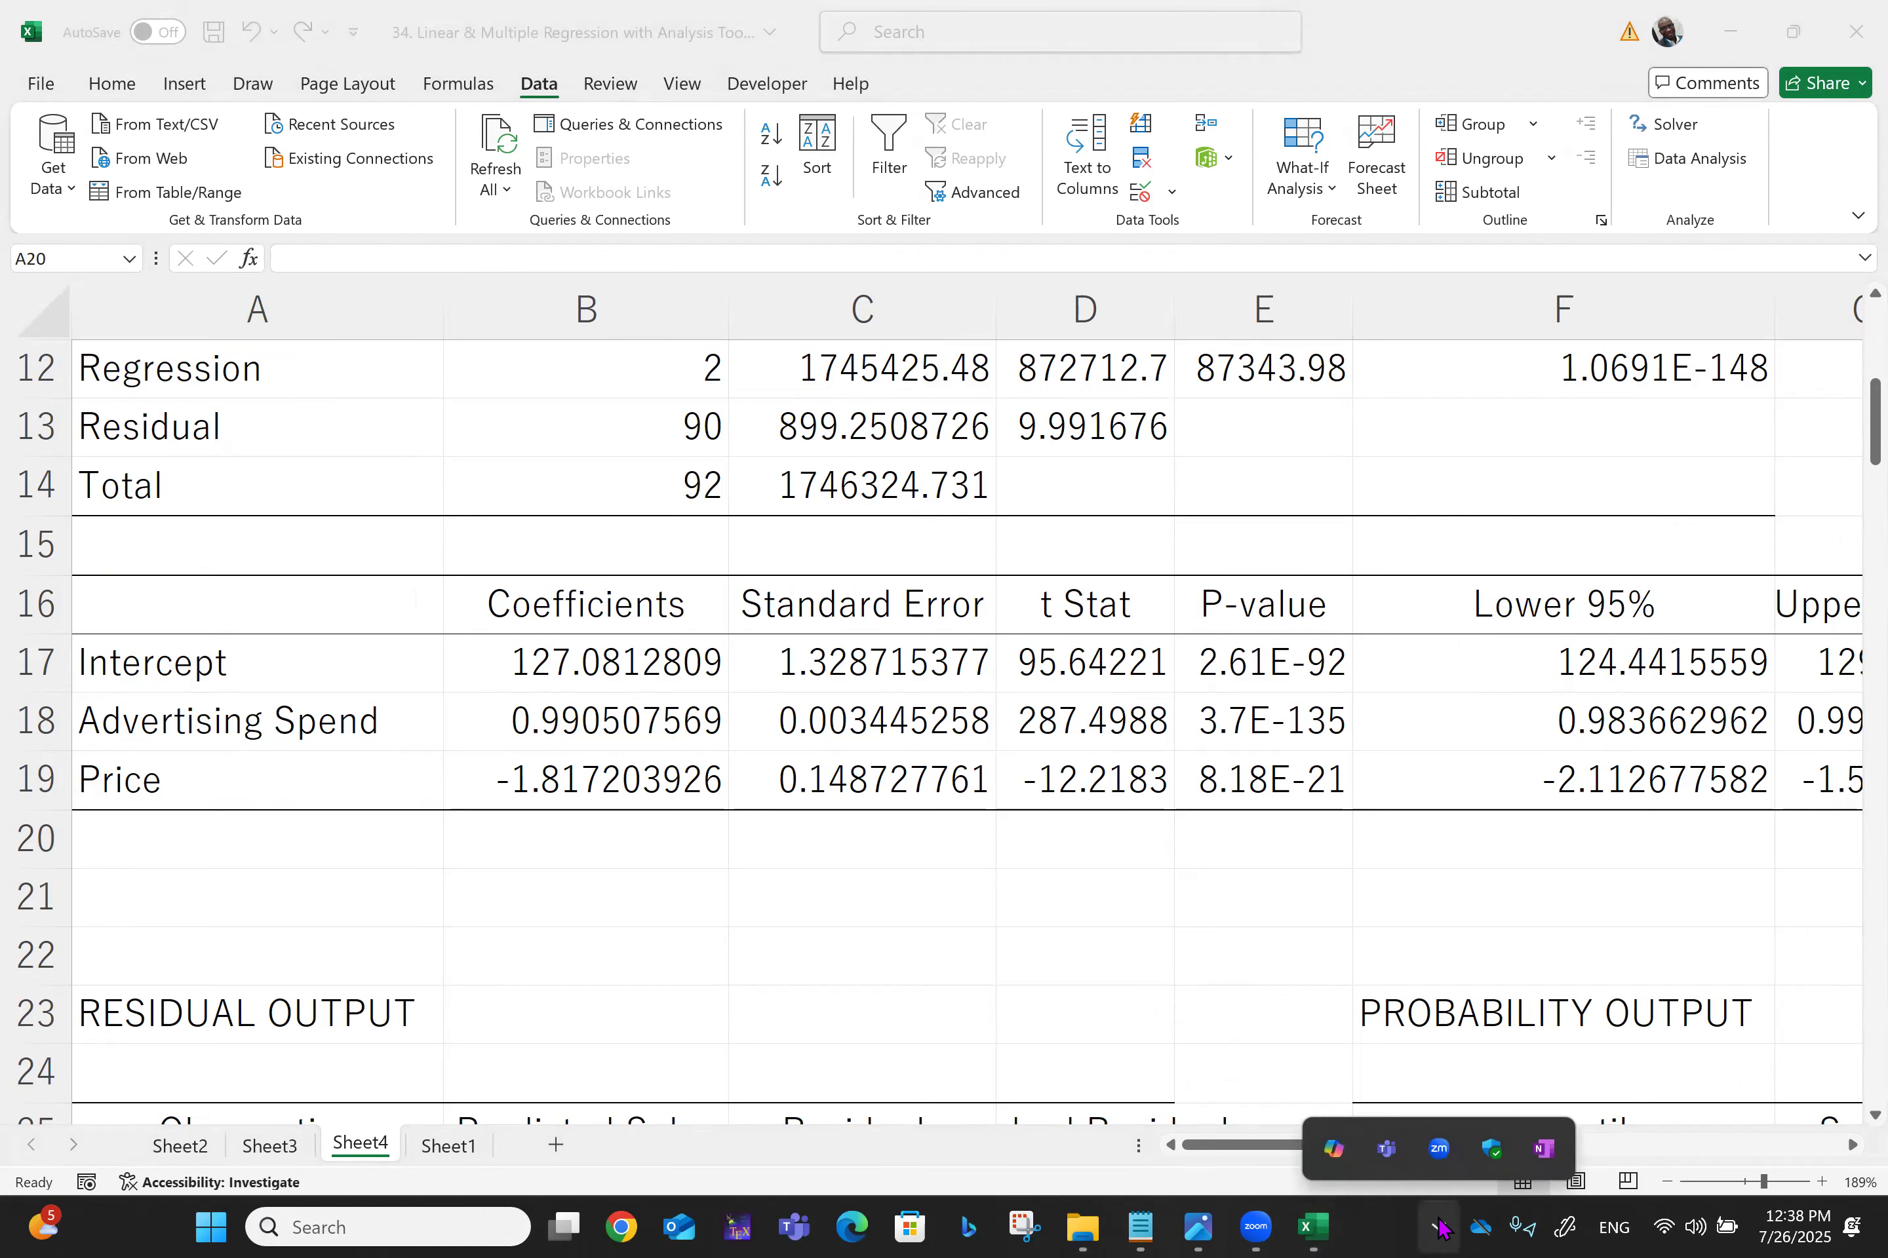
pyautogui.click(1545, 1147)
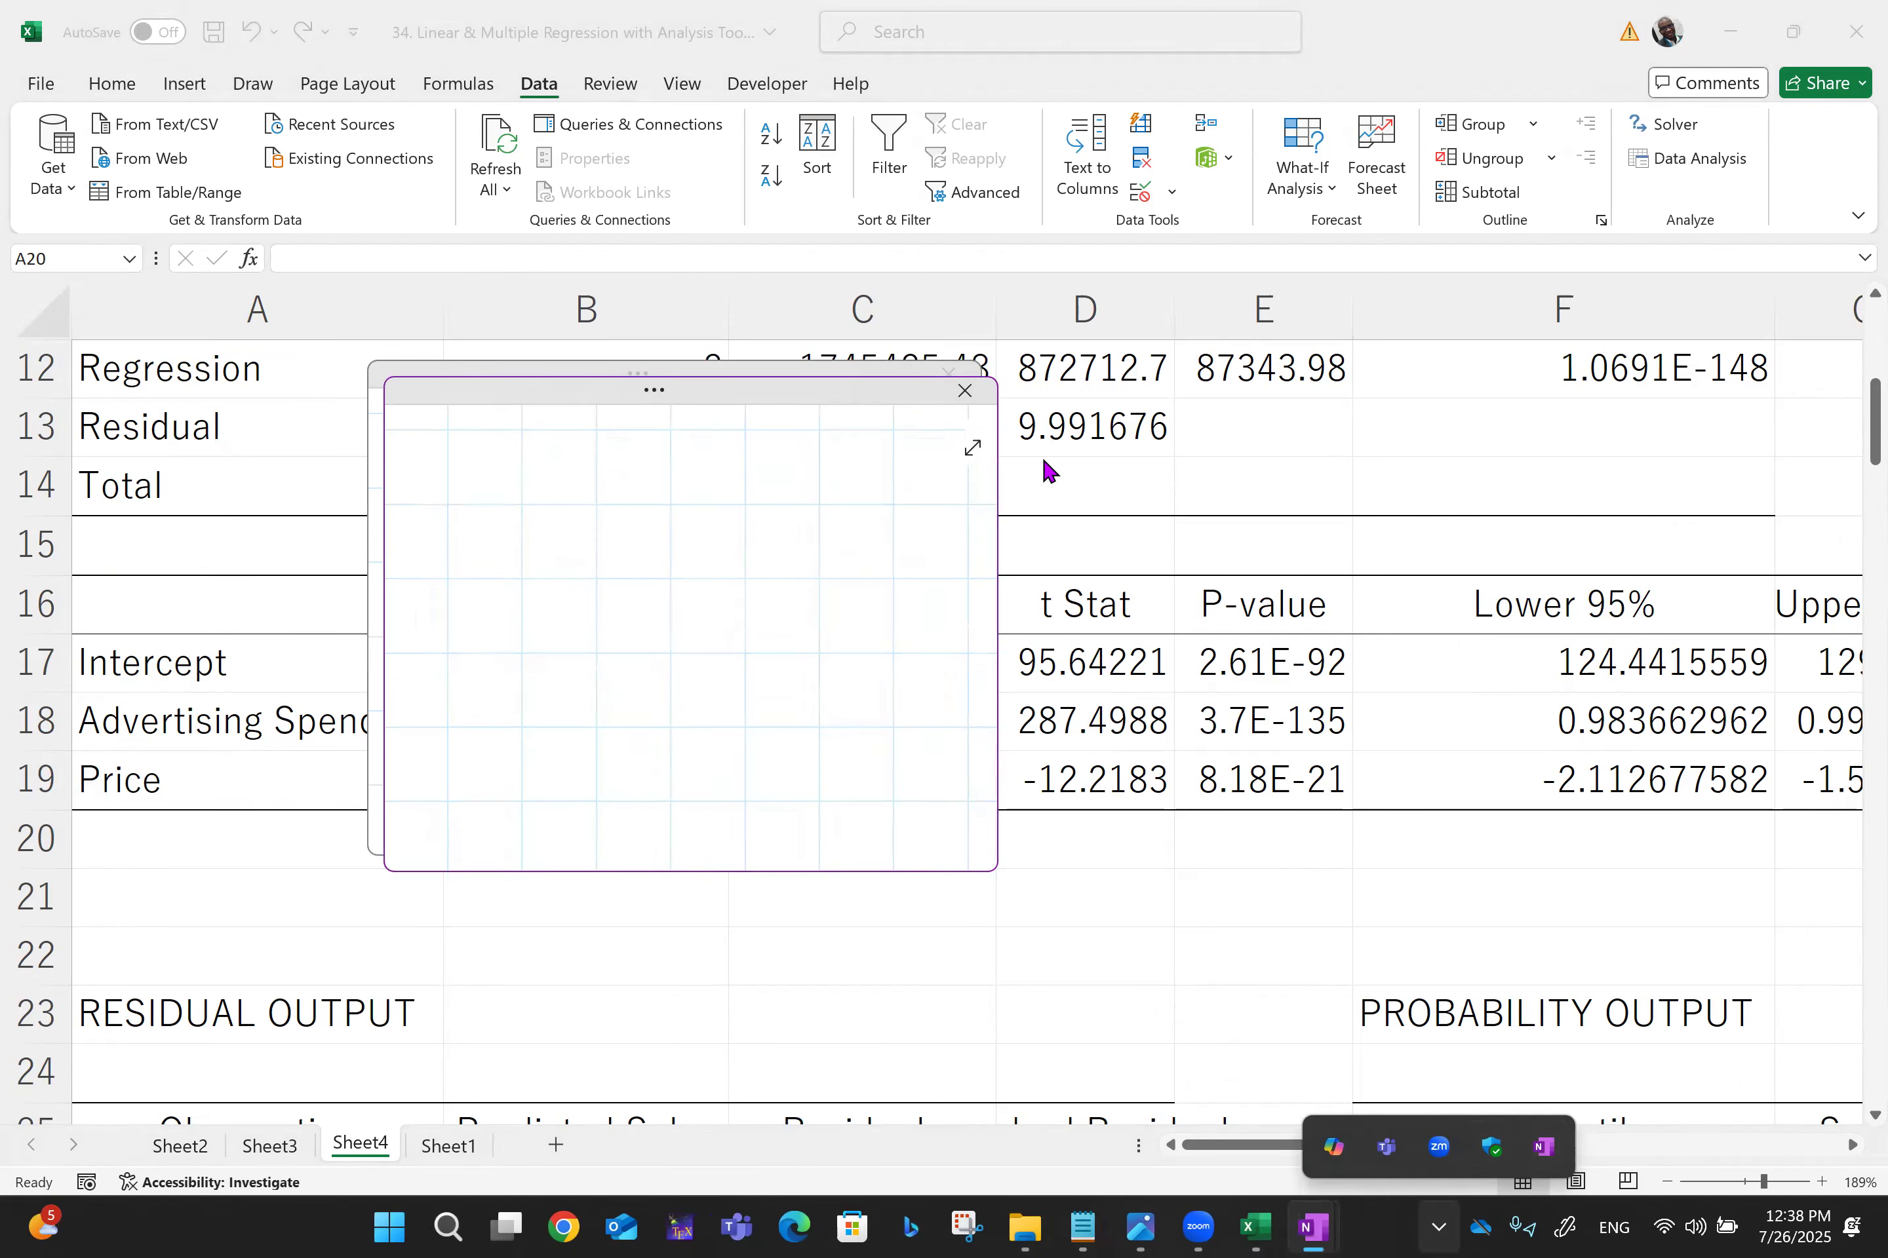
pyautogui.click(967, 392)
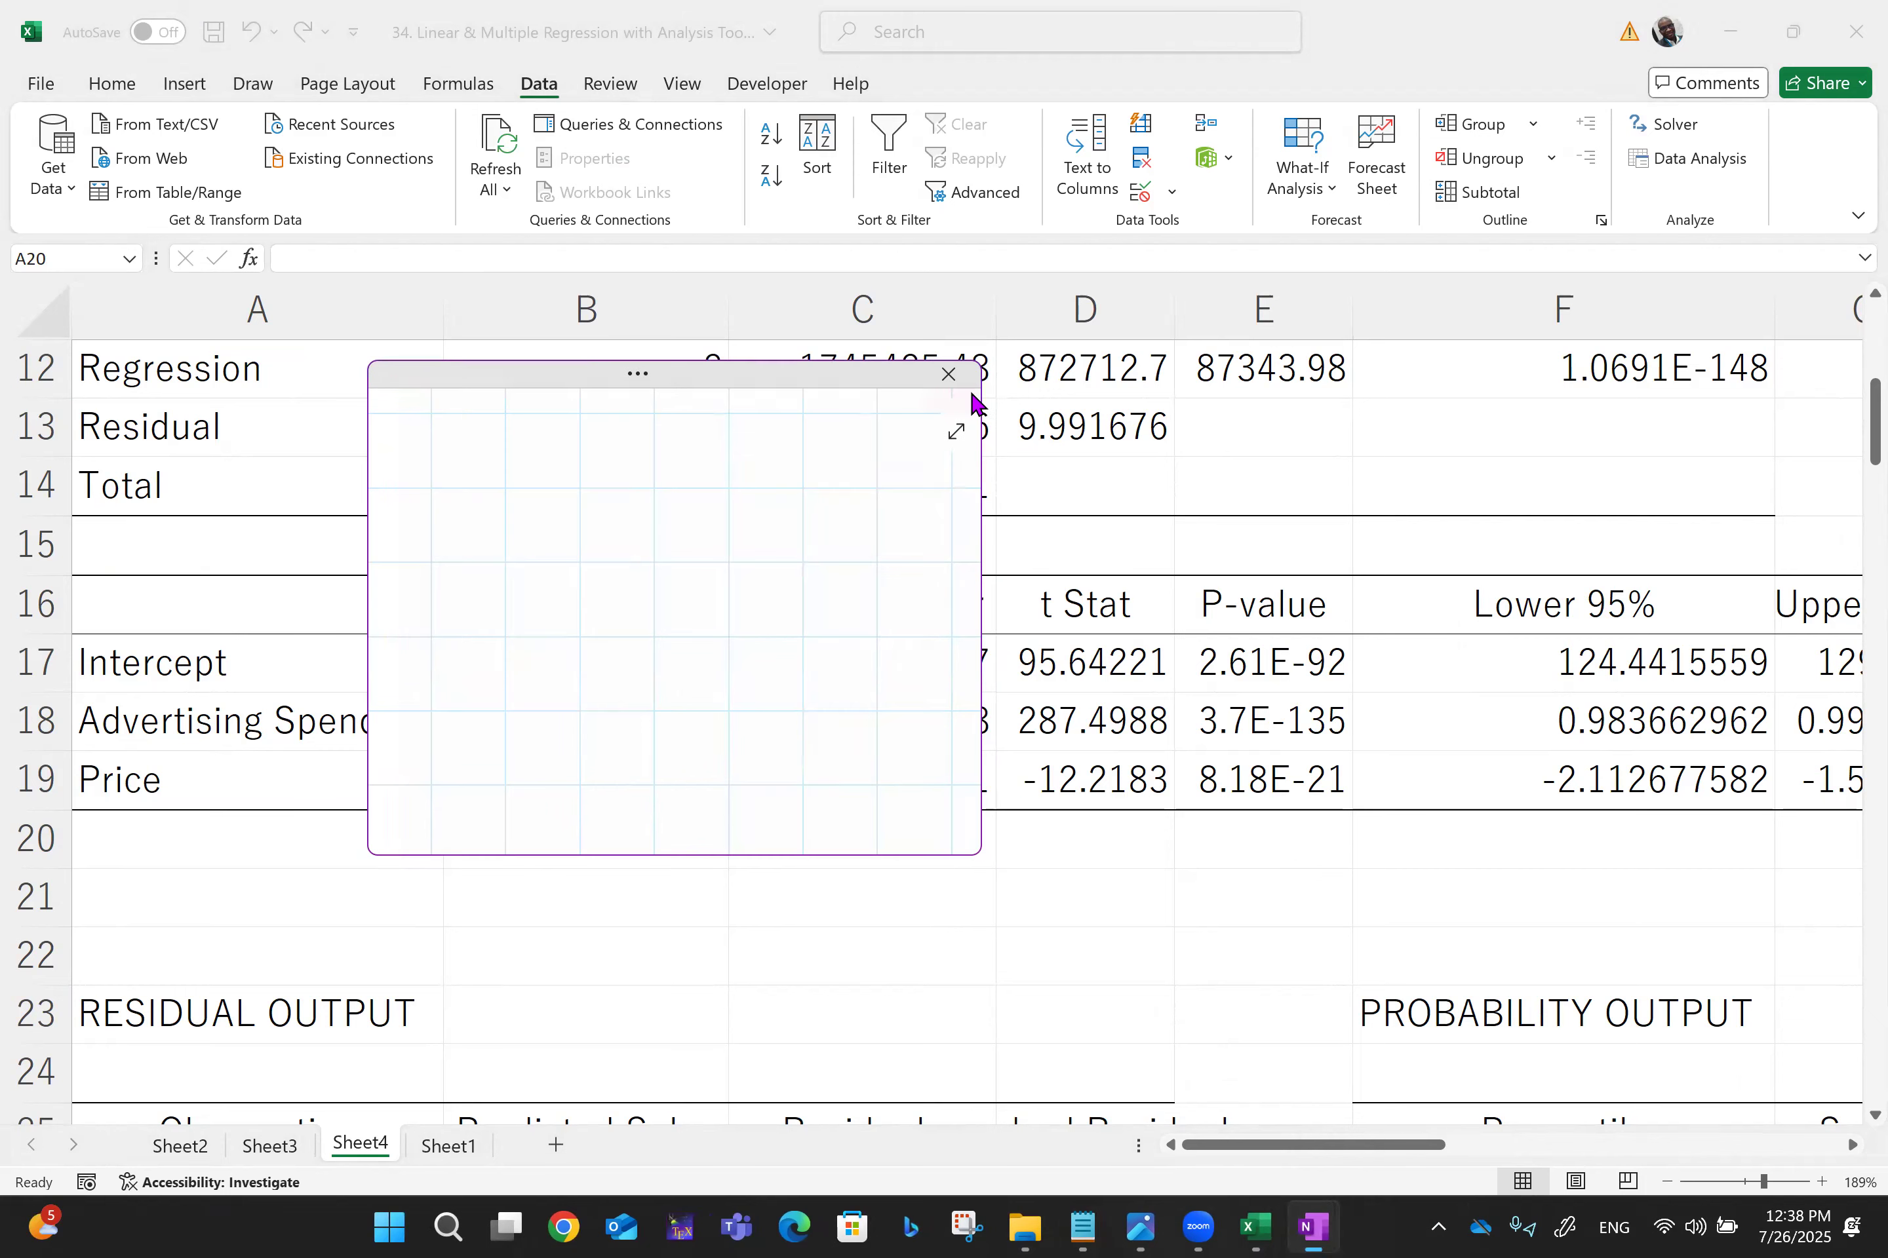
pyautogui.click(958, 429)
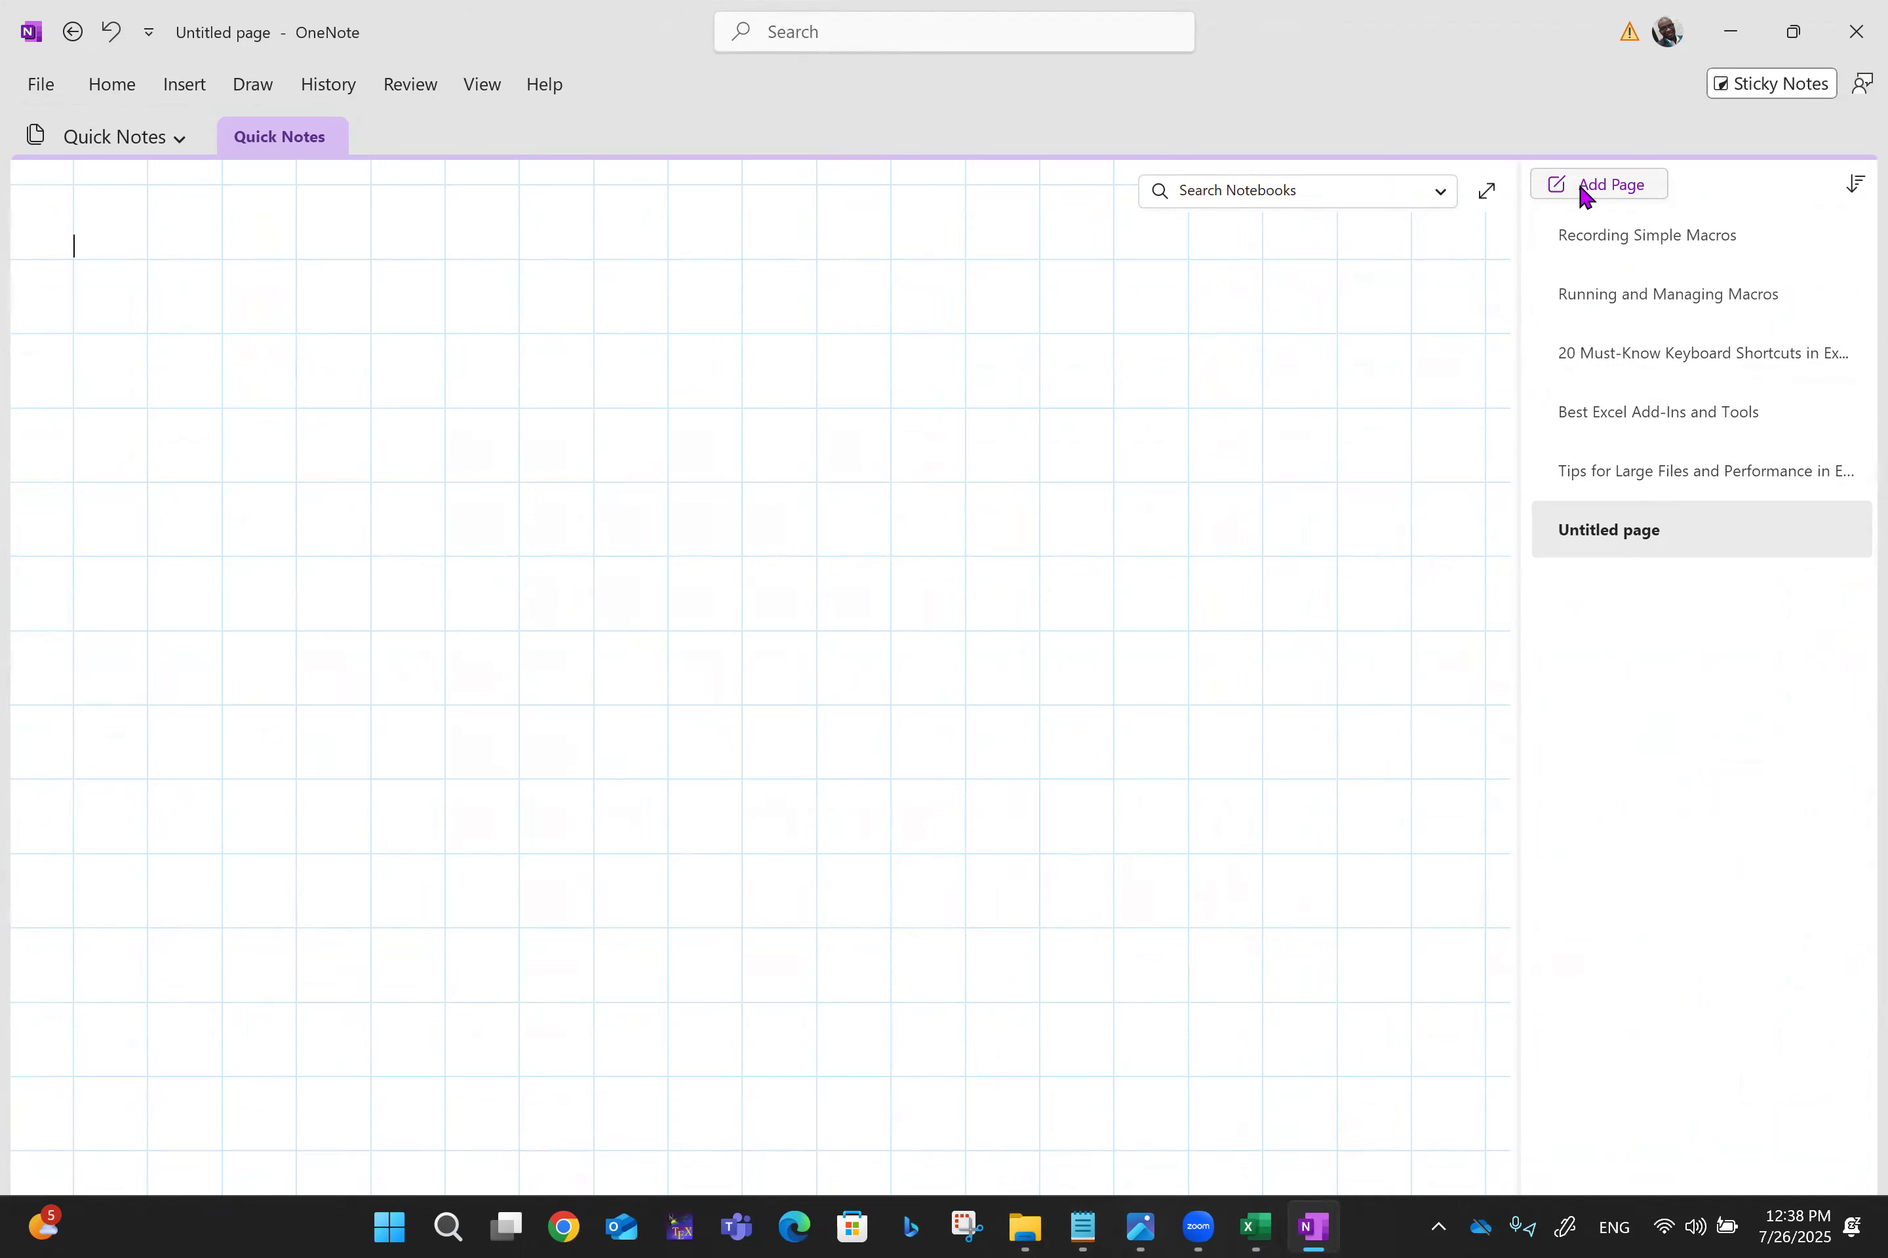
pyautogui.rightClick(1599, 534)
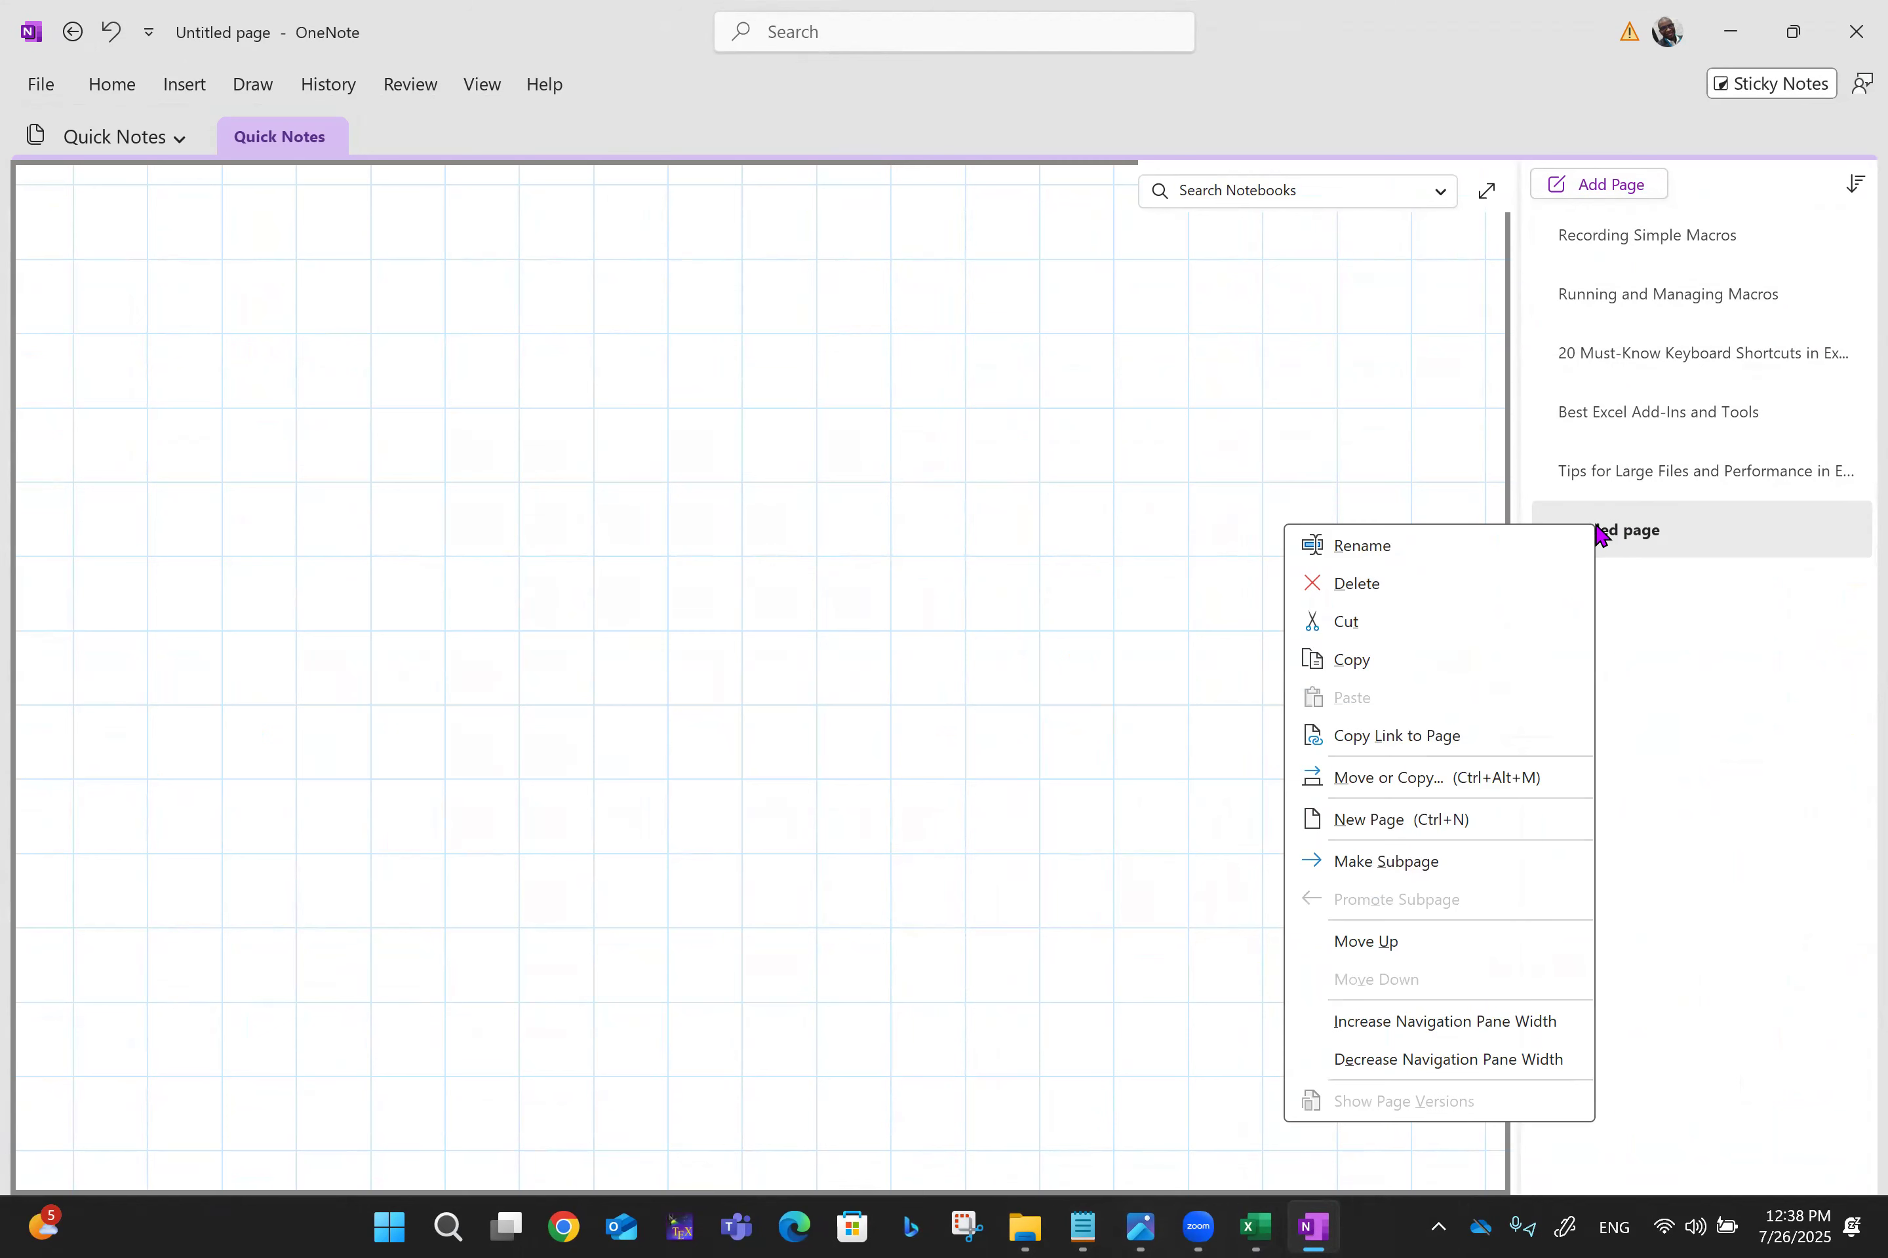
pyautogui.click(1463, 586)
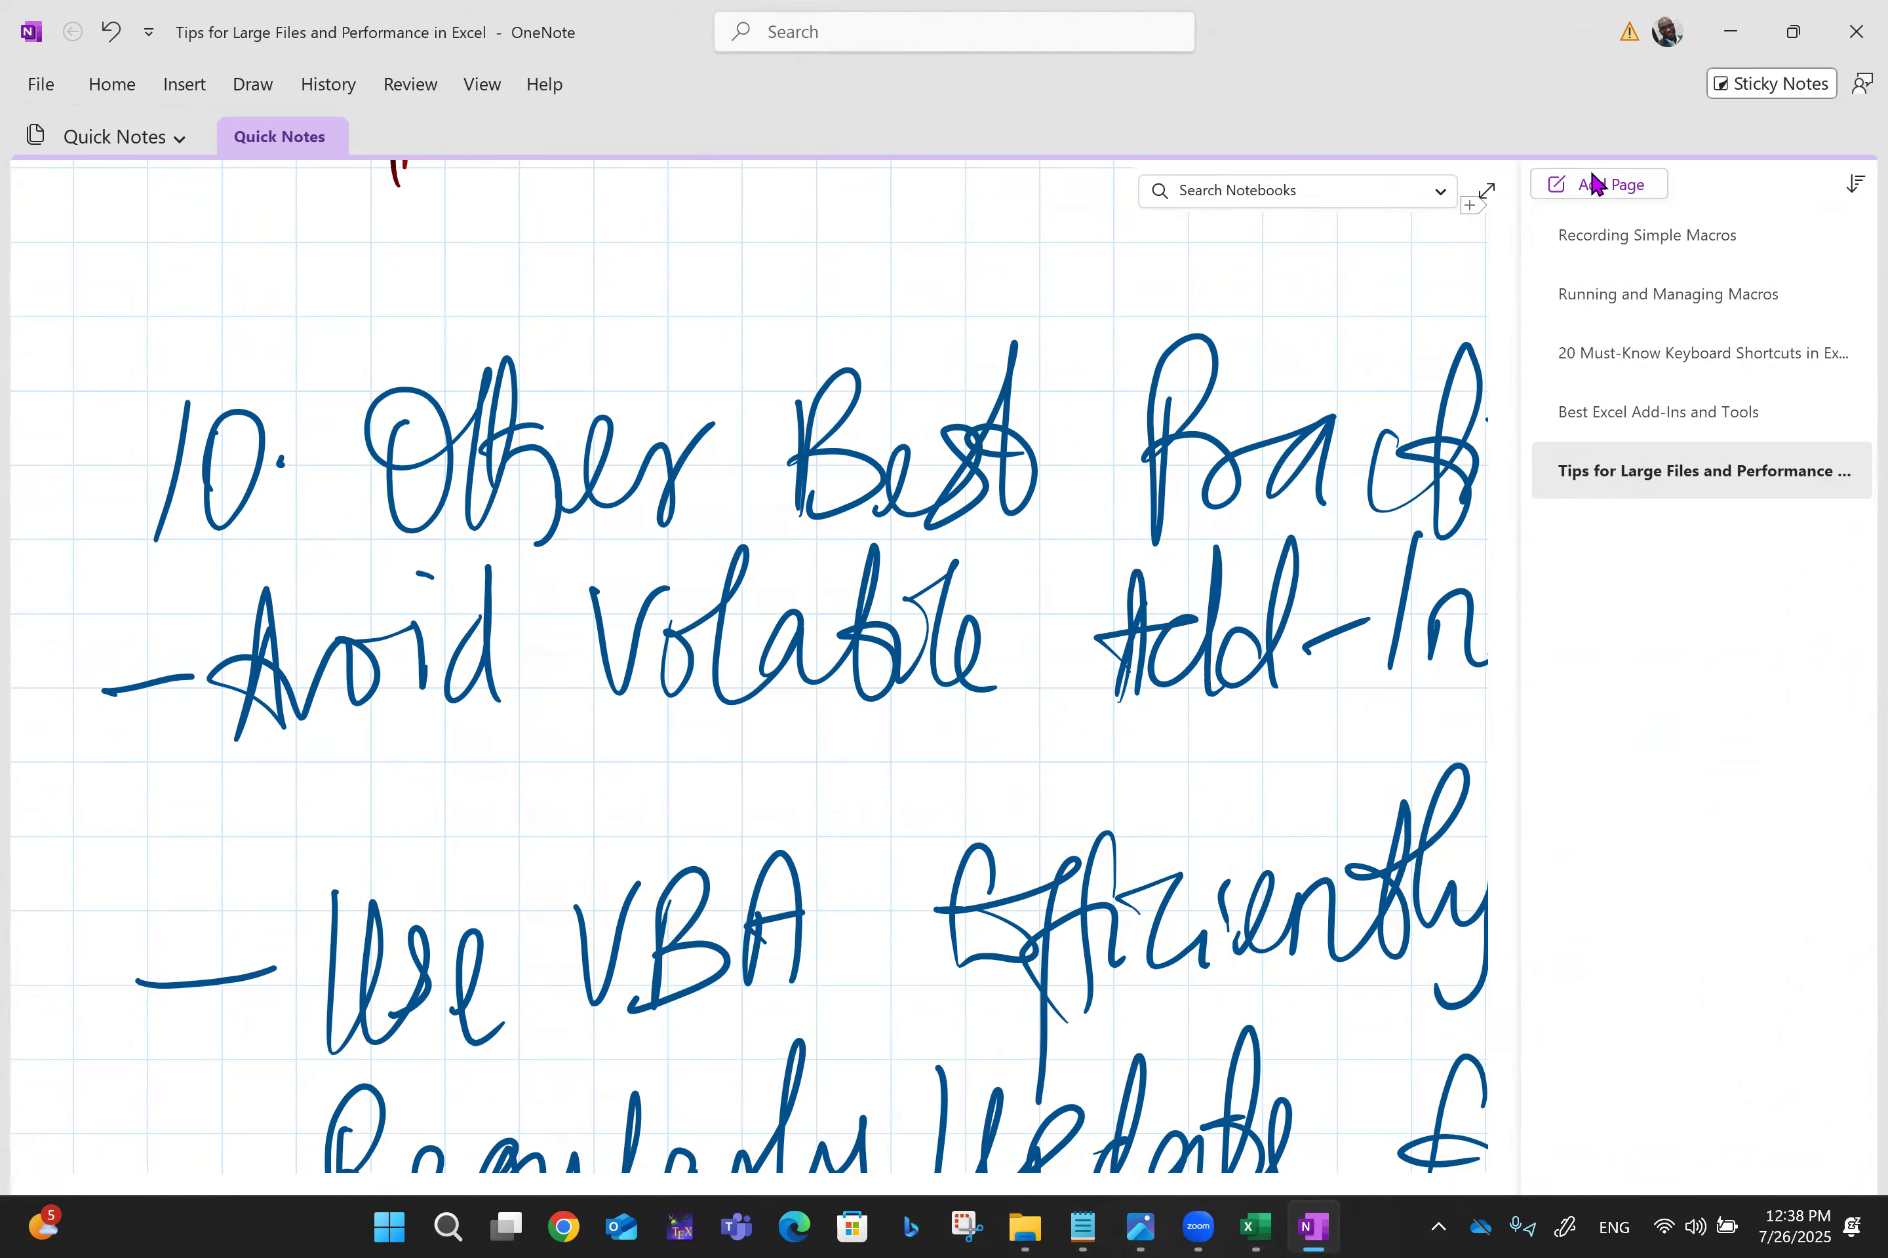
pyautogui.click(1593, 183)
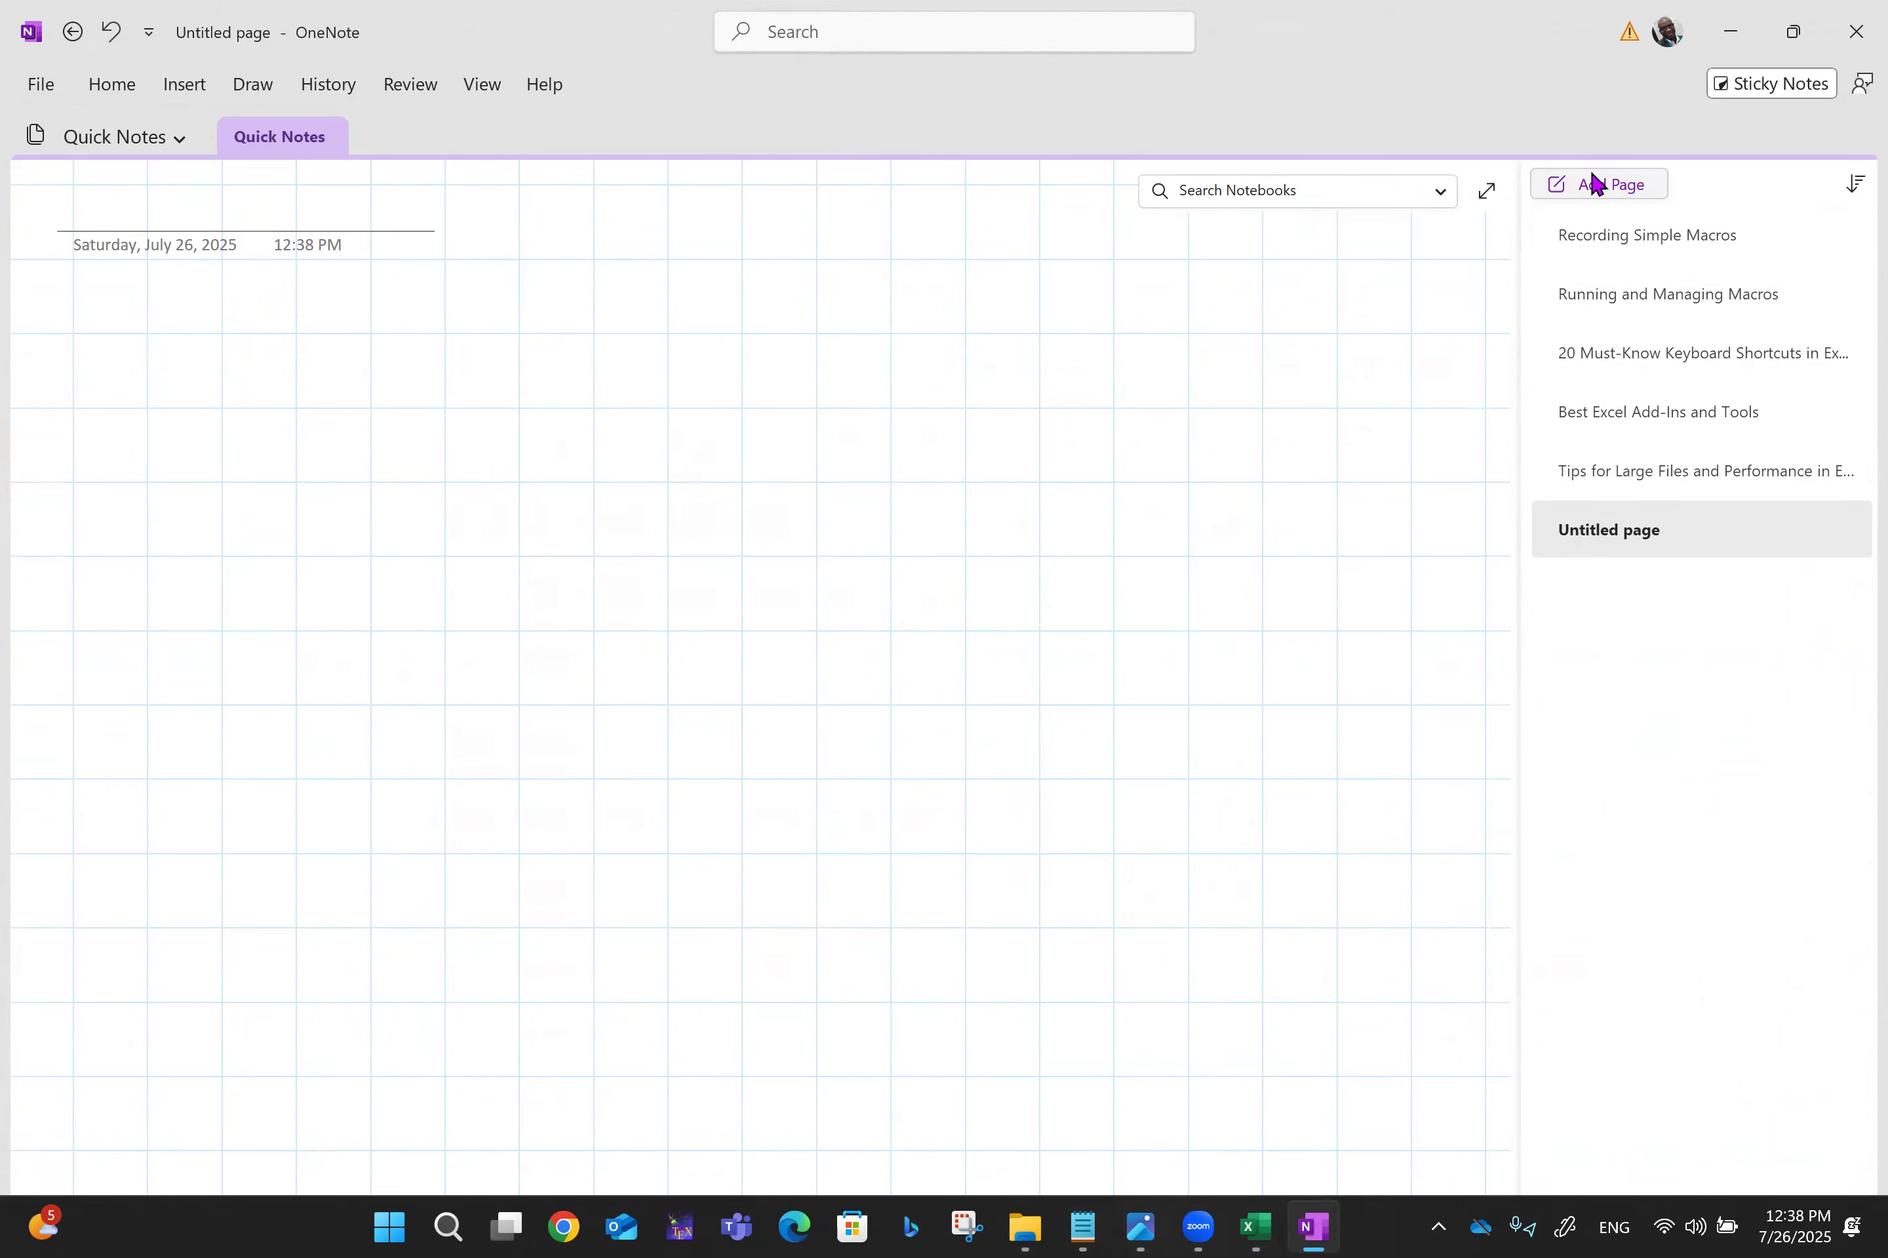
# Step: Copy the title "Linear & Multiple Regression with Analysis ToolPak" from the Notepad text file and use it as the new page's title
pyautogui.click(1089, 1224)
pyautogui.click(466, 571)
pyautogui.hotkey('shift', 'End')
pyautogui.hotkey('ctrl', 'c')
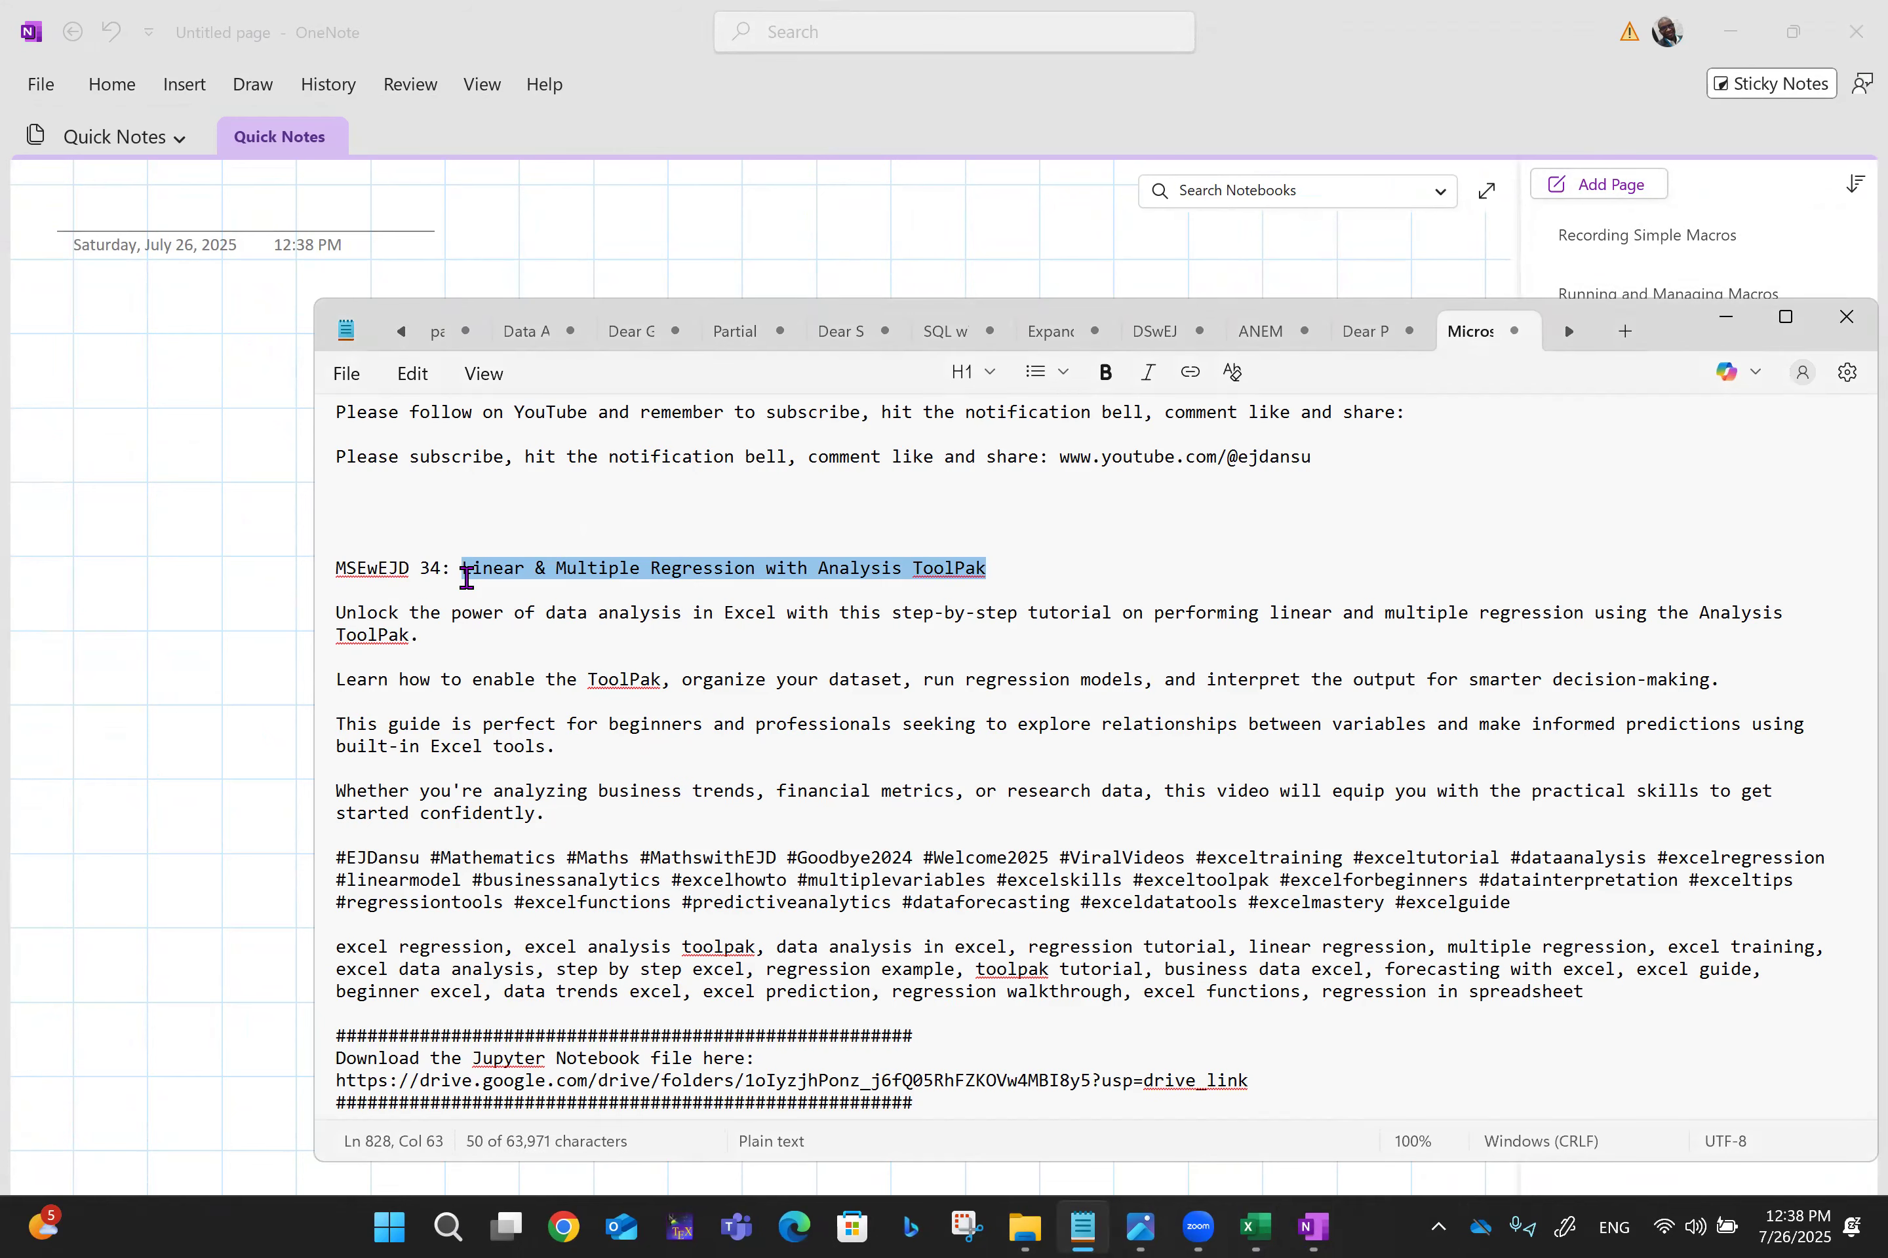
pyautogui.click(95, 203)
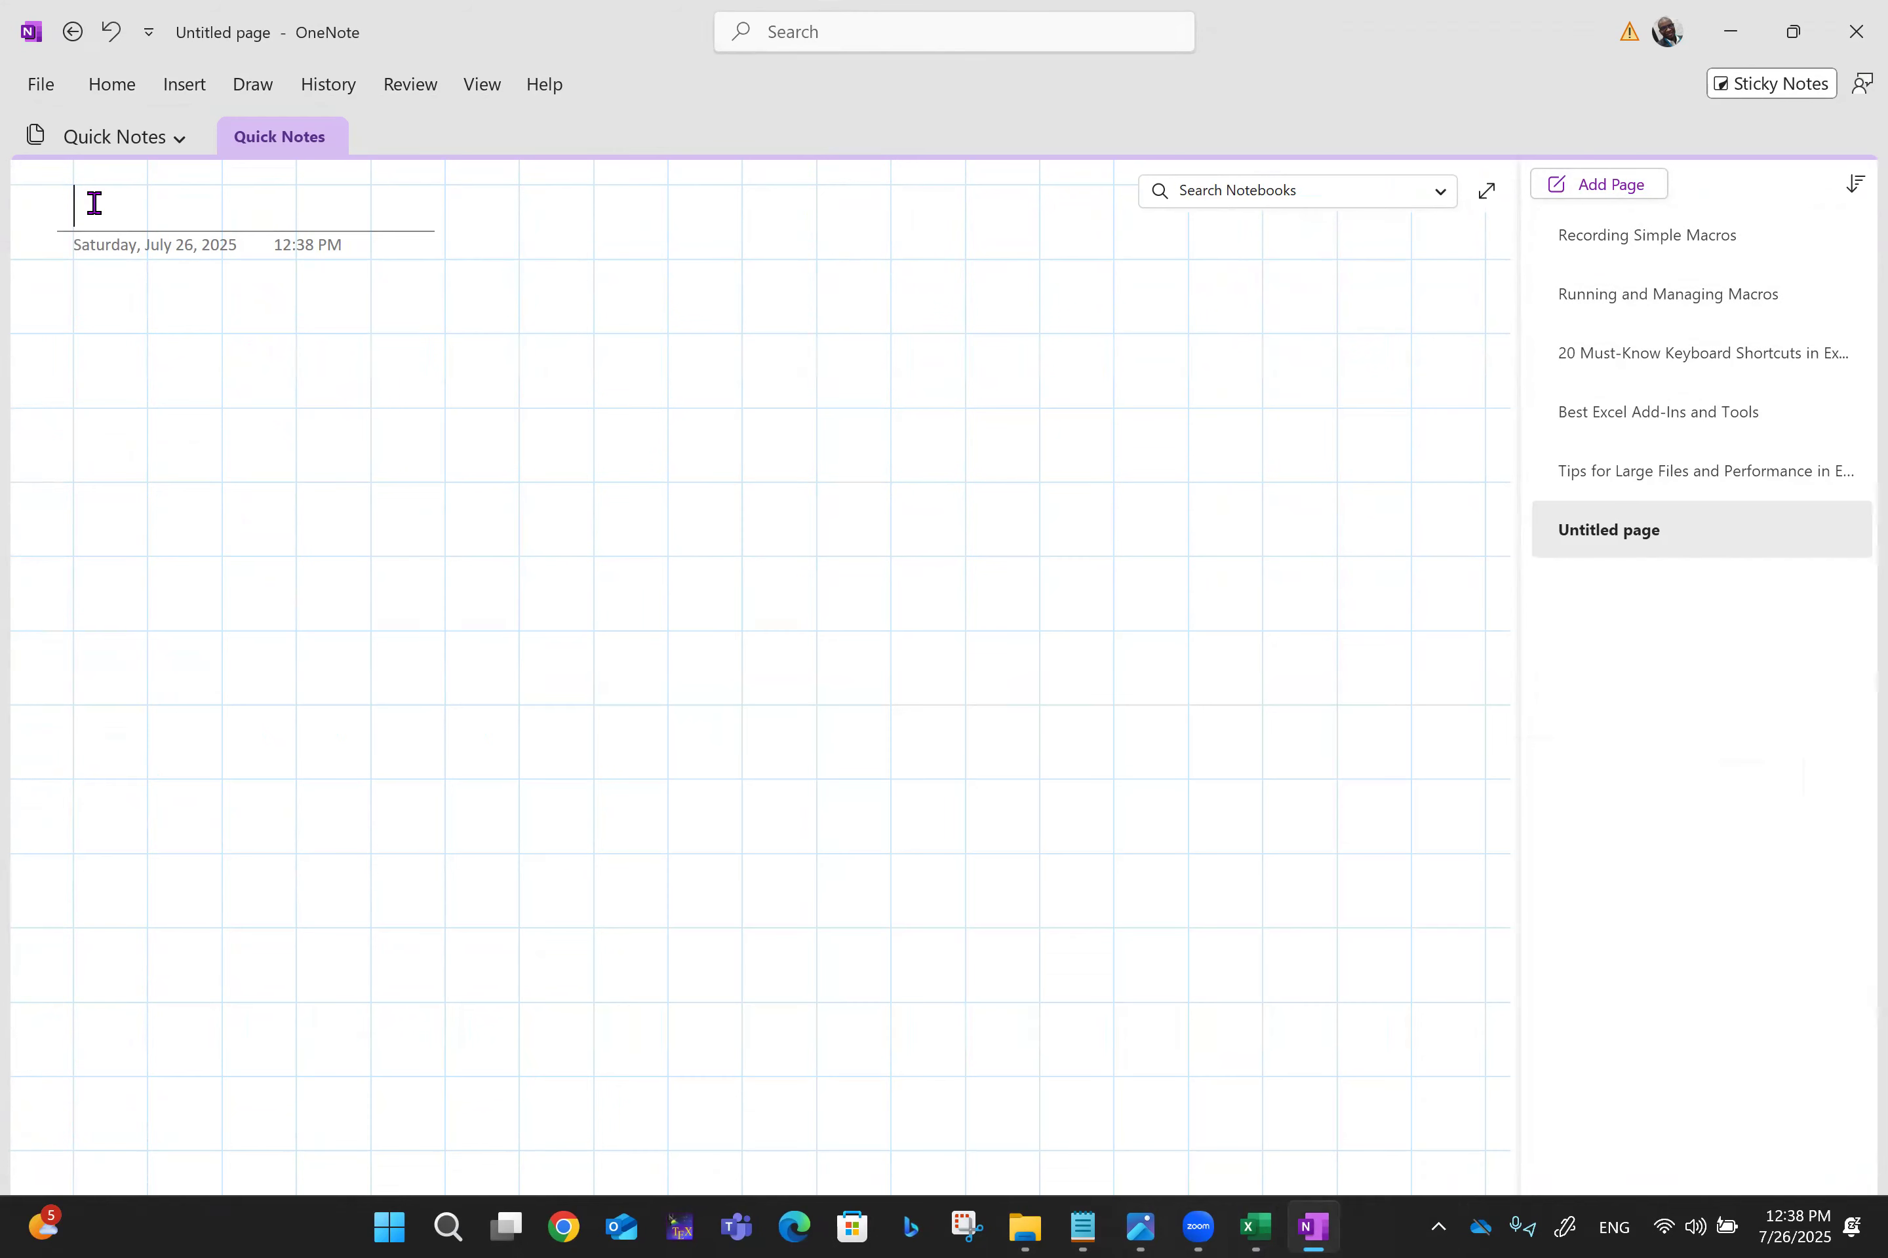
pyautogui.hotkey('ctrl', 'v')
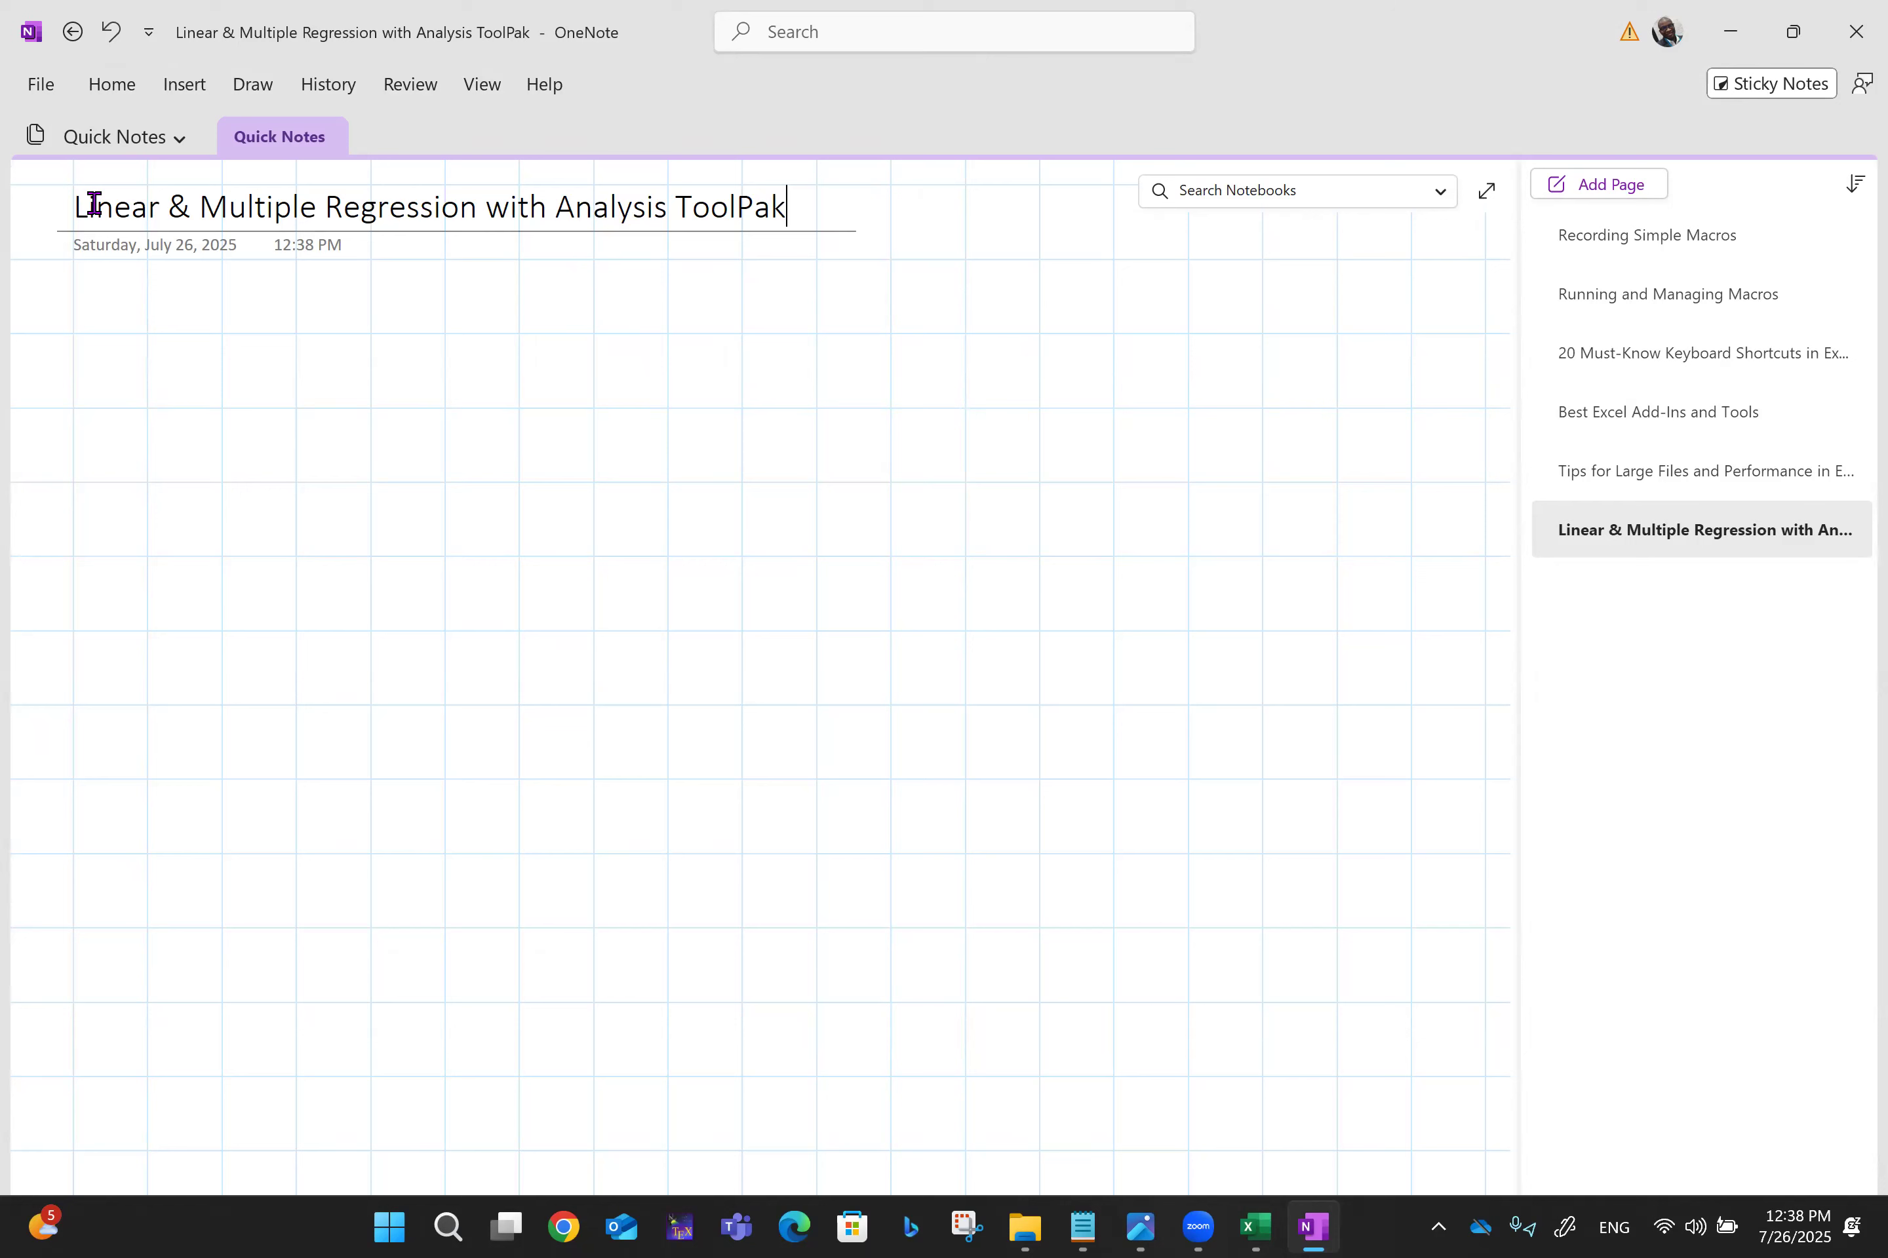
# Step: Show the page in full-page view with the pen toolbar below the writing area and handwrite "Sales = 0.99" in blue ink
pyautogui.click(1486, 191)
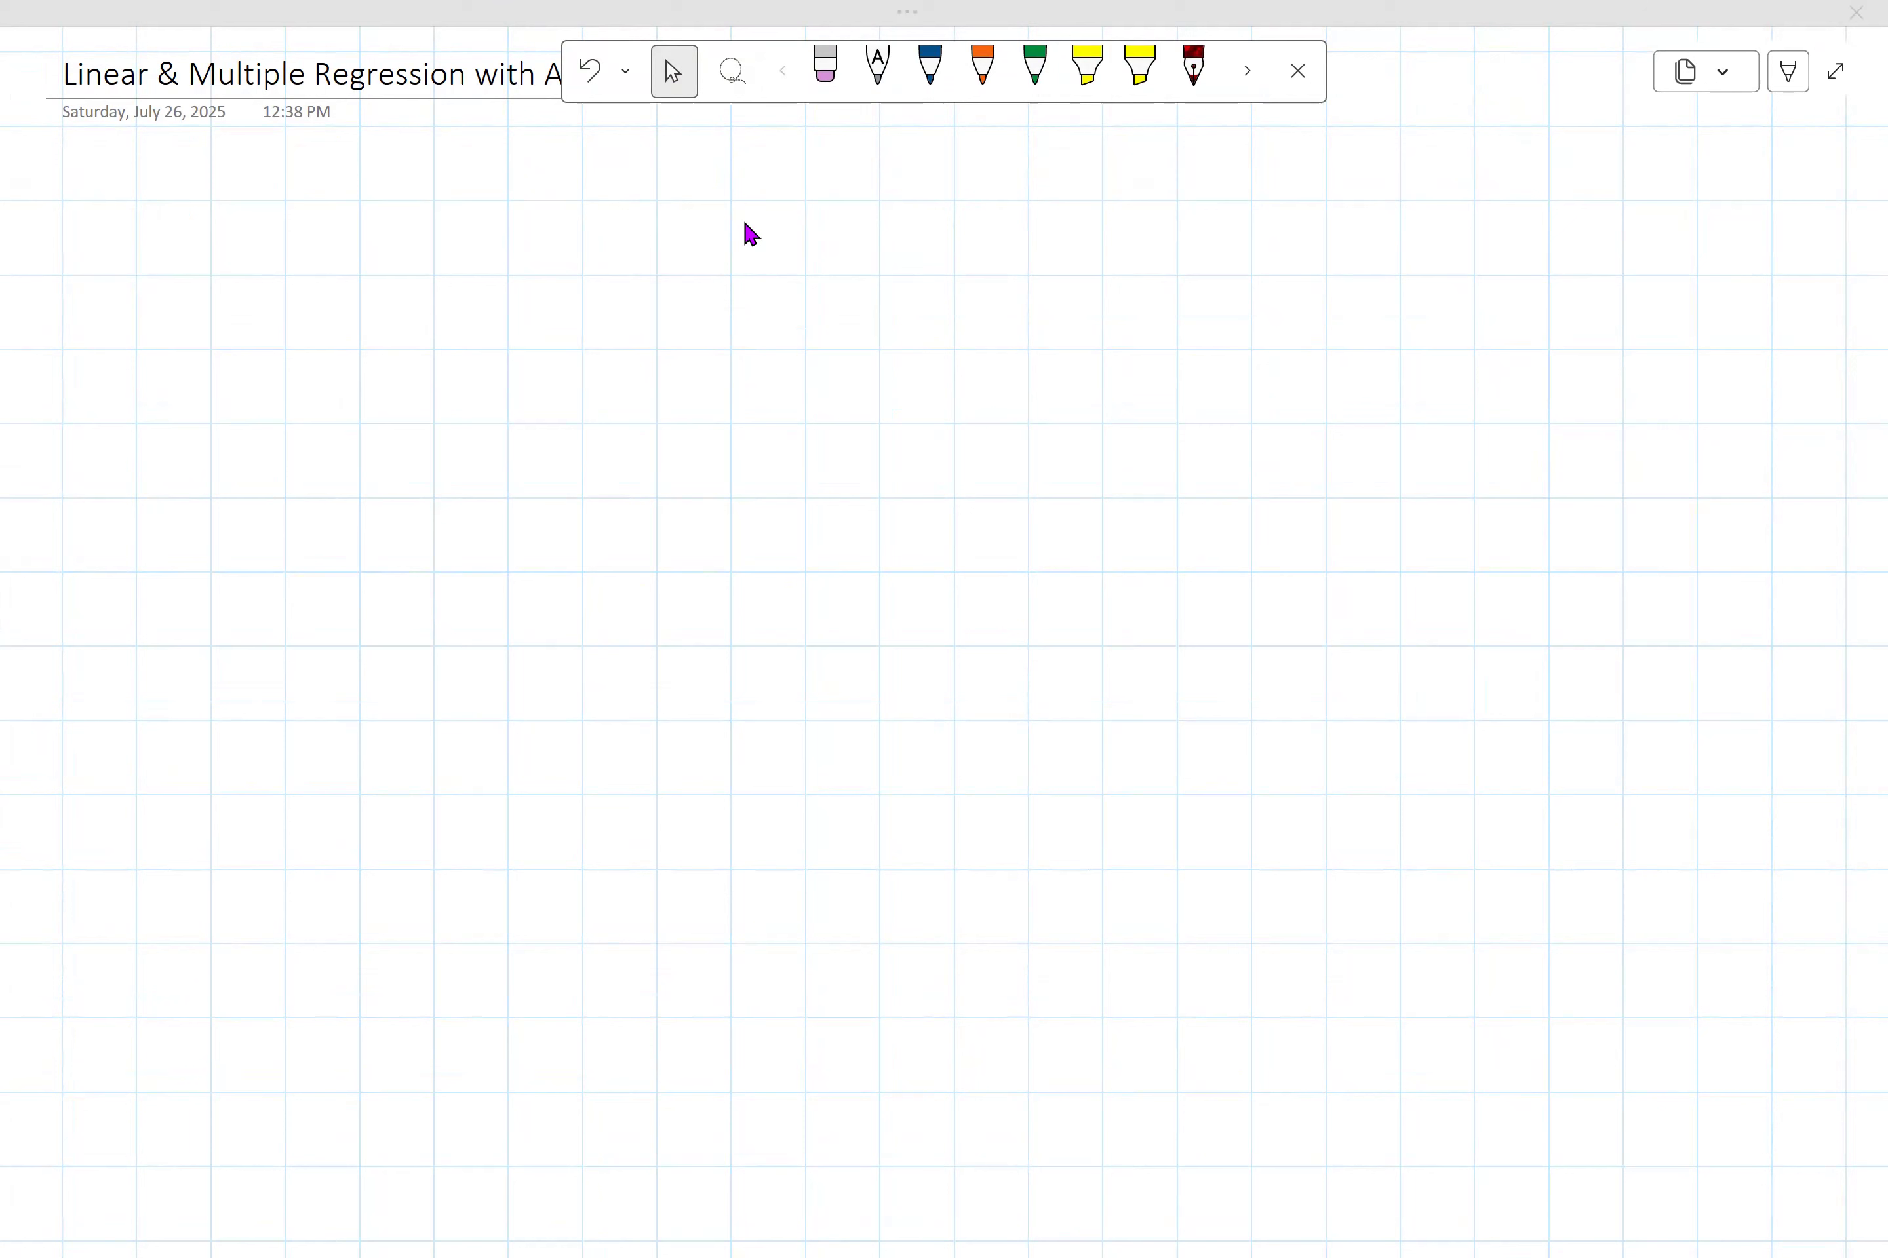
pyautogui.moveTo(773, 108); pyautogui.dragTo(862, 1106)
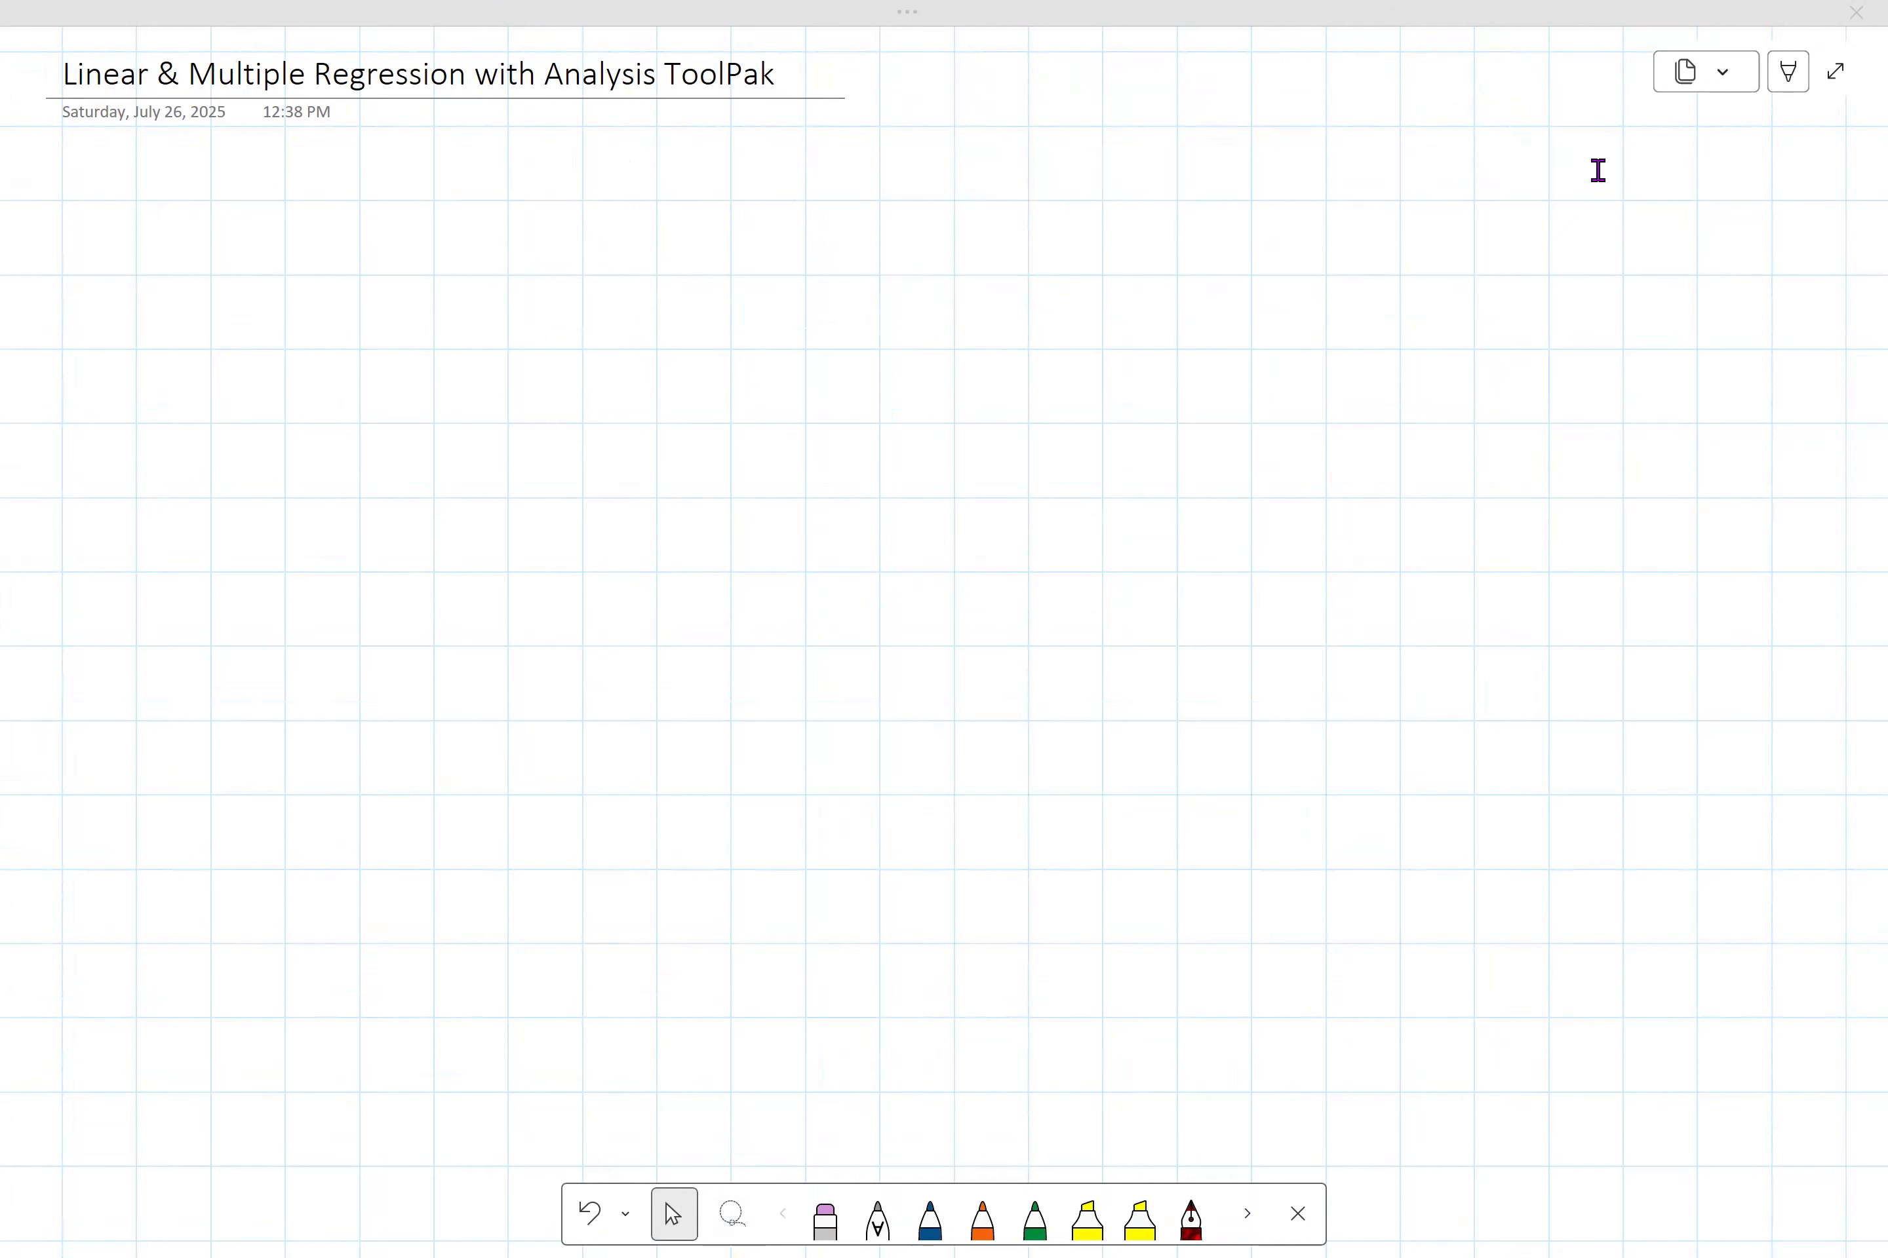
pyautogui.click(933, 1204)
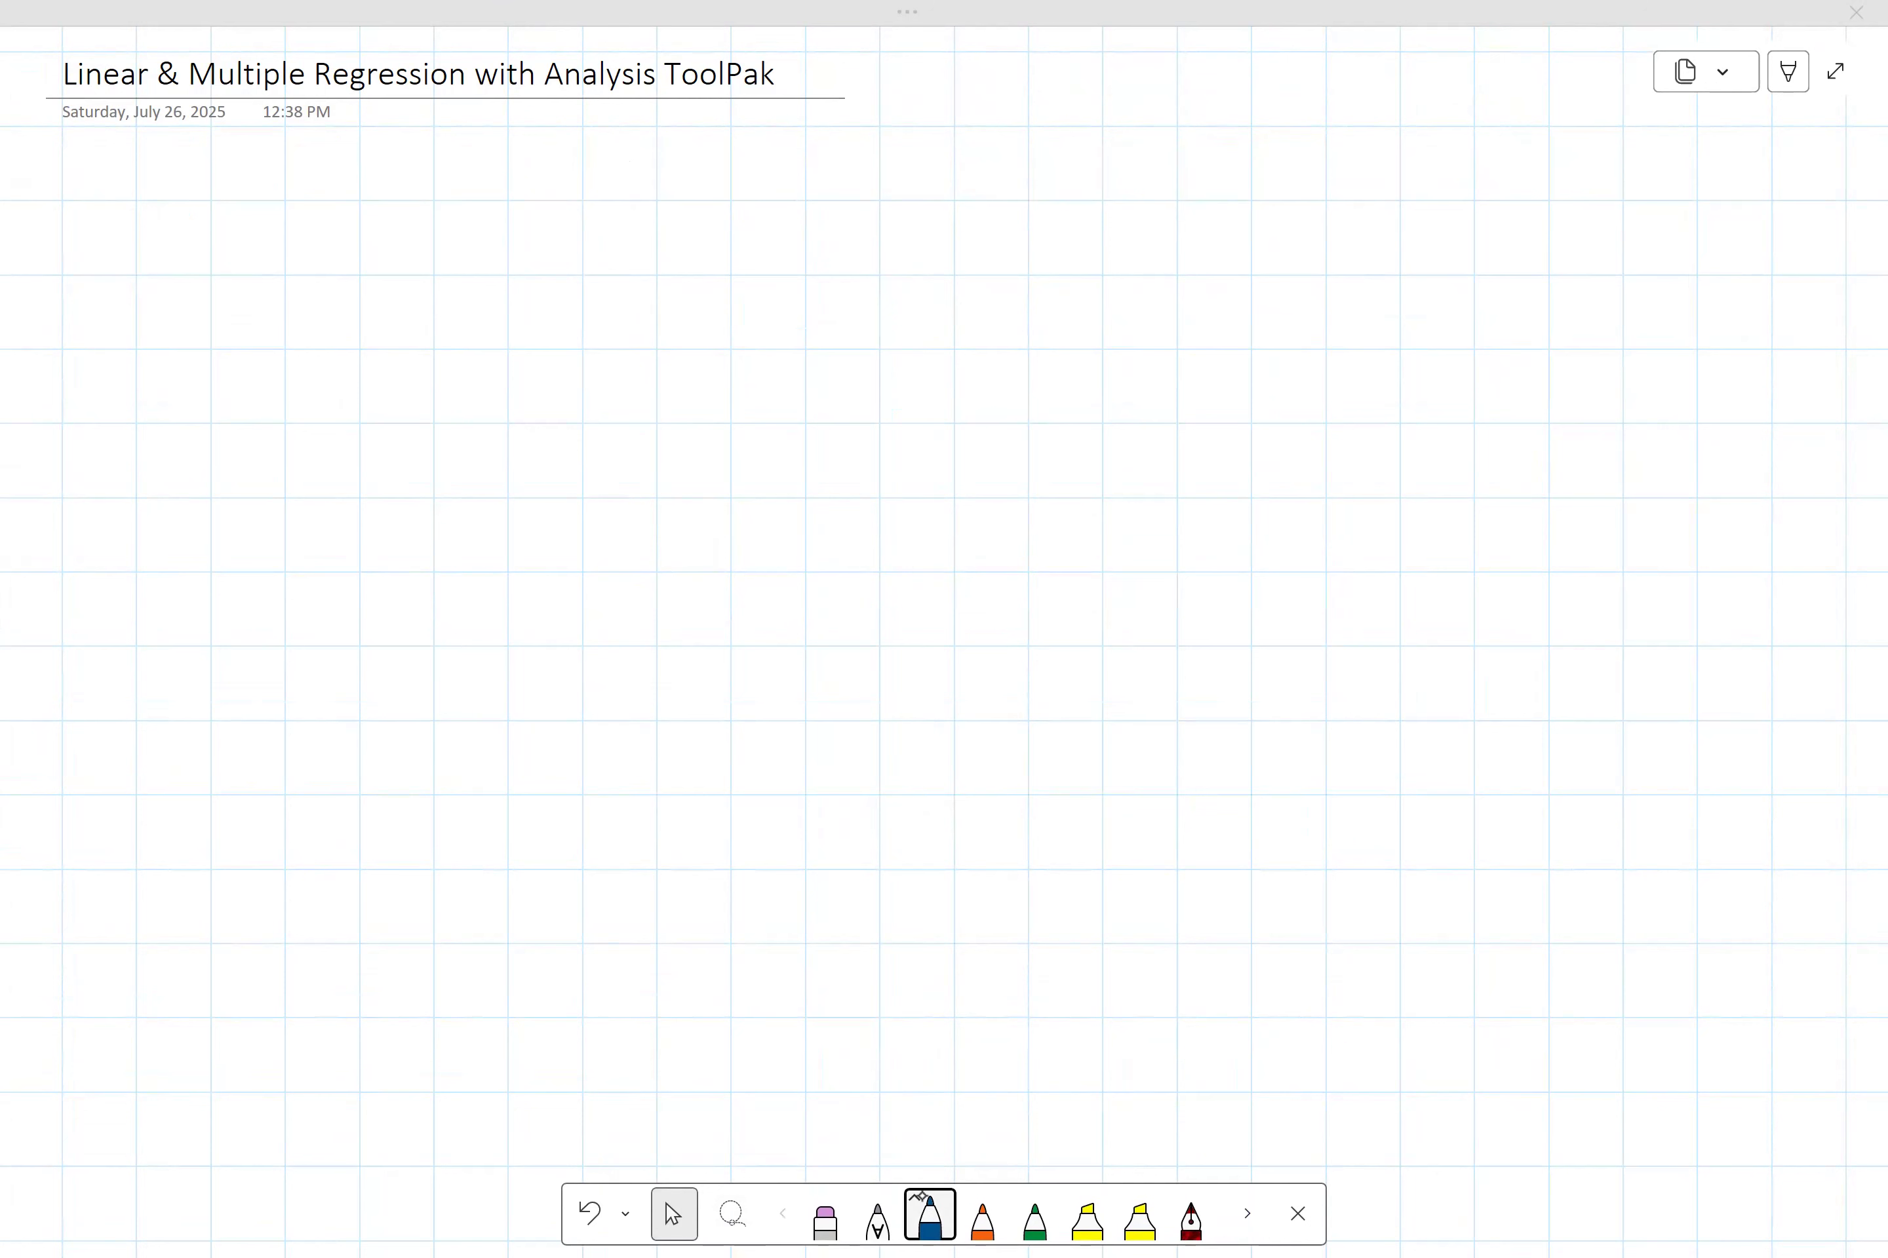
pyautogui.moveTo(234, 467)
pyautogui.mouseDown()
pyautogui.moveTo(237, 554)
pyautogui.moveTo(278, 455)
pyautogui.moveTo(363, 573)
pyautogui.moveTo(345, 623)
pyautogui.mouseUp()
pyautogui.moveTo(436, 573); pyautogui.dragTo(493, 558)
pyautogui.moveTo(434, 600); pyautogui.dragTo(491, 585)
pyautogui.moveTo(584, 520)
pyautogui.mouseDown()
pyautogui.moveTo(559, 605)
pyautogui.moveTo(573, 578)
pyautogui.mouseUp()
pyautogui.moveTo(646, 542)
pyautogui.mouseDown()
pyautogui.moveTo(639, 560)
pyautogui.moveTo(666, 557)
pyautogui.moveTo(690, 632)
pyautogui.mouseUp()
pyautogui.moveTo(781, 520); pyautogui.dragTo(743, 680)
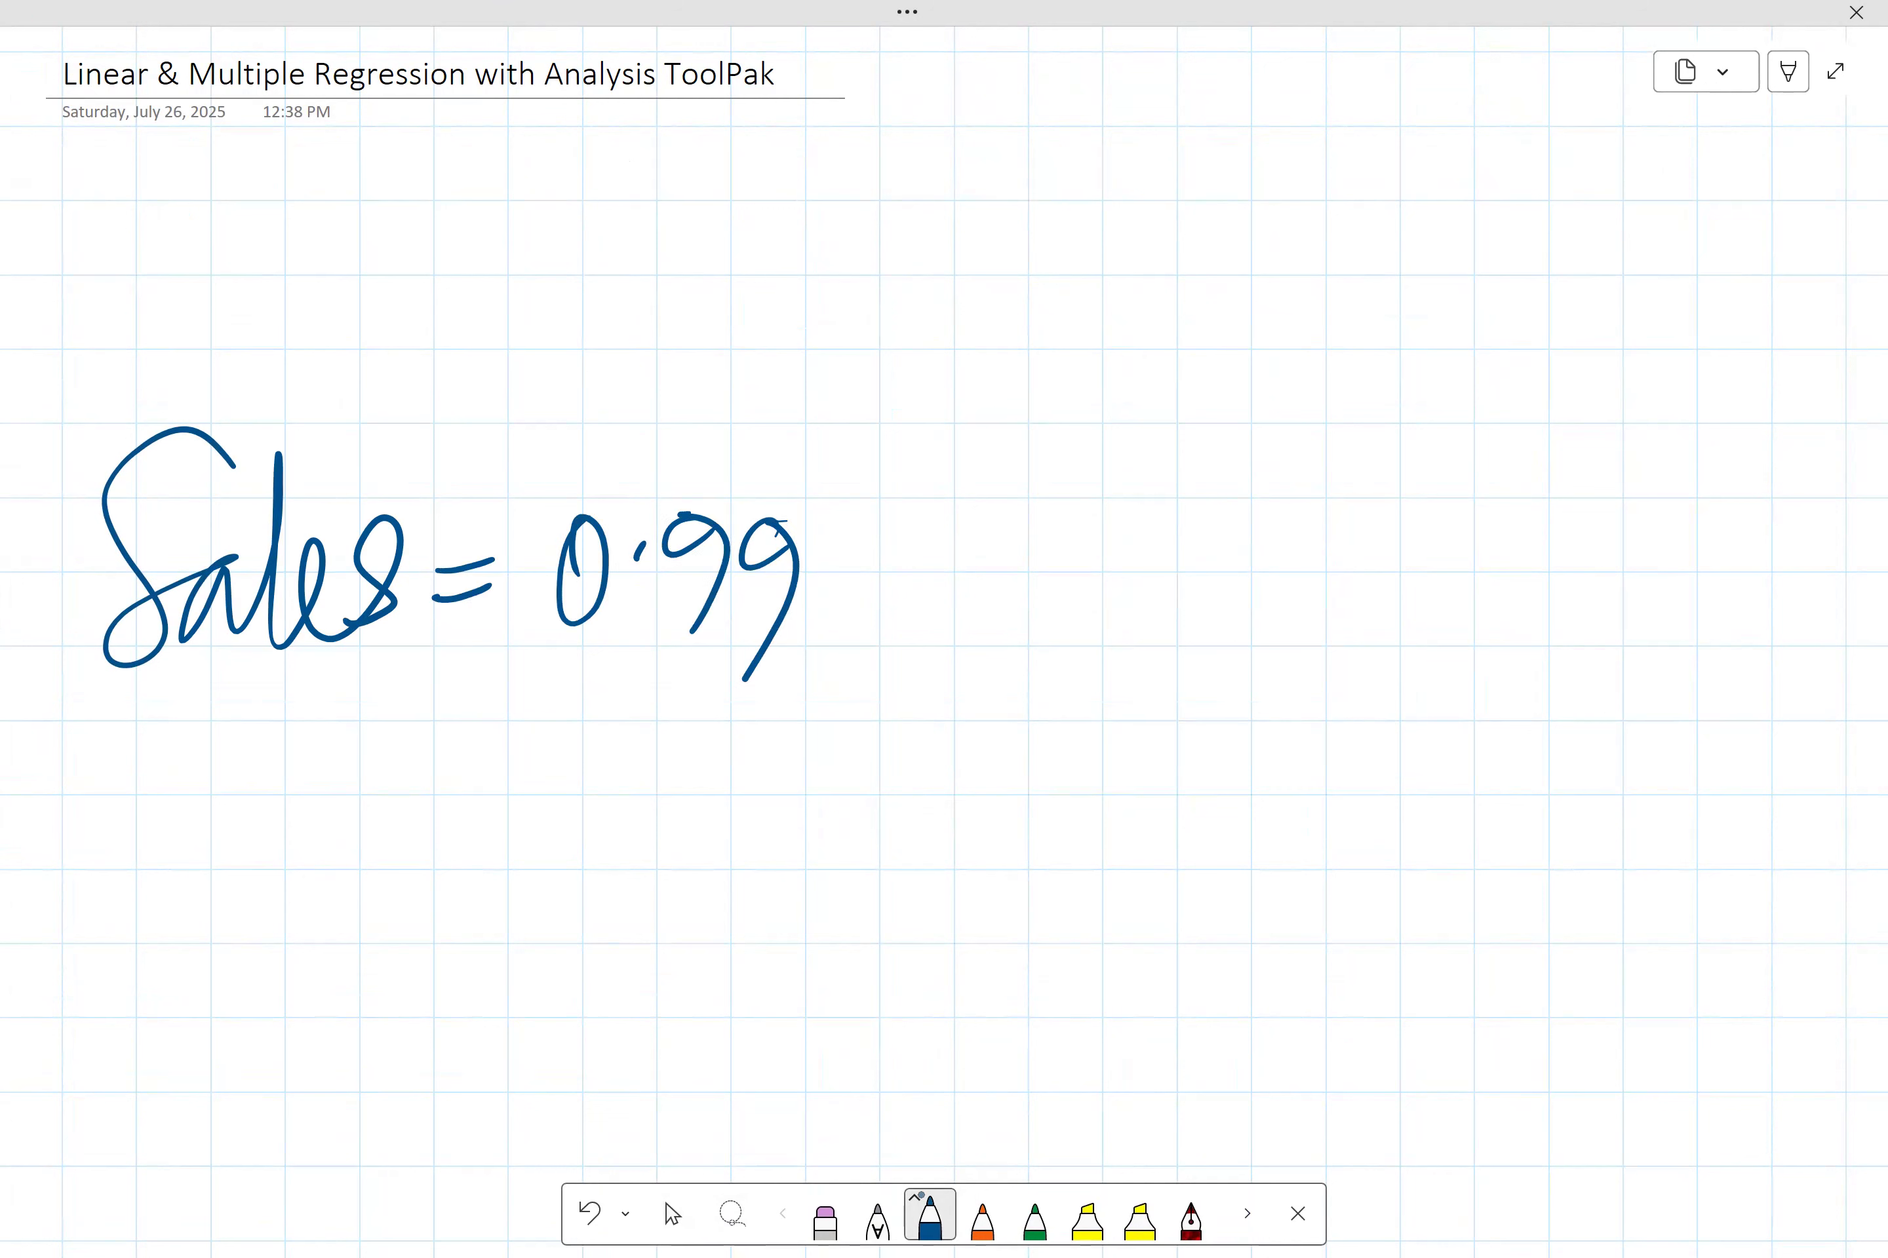
# Step: Continue the handwritten equation with "x Advertising Spend" after 0.99
pyautogui.moveTo(869, 537)
pyautogui.mouseDown()
pyautogui.moveTo(819, 628)
pyautogui.moveTo(877, 628)
pyautogui.mouseUp()
pyautogui.moveTo(936, 614)
pyautogui.mouseDown()
pyautogui.moveTo(946, 473)
pyautogui.moveTo(977, 613)
pyautogui.mouseUp()
pyautogui.moveTo(930, 552)
pyautogui.mouseDown()
pyautogui.moveTo(1047, 532)
pyautogui.moveTo(1055, 619)
pyautogui.mouseUp()
pyautogui.moveTo(1083, 555)
pyautogui.mouseDown()
pyautogui.moveTo(1097, 591)
pyautogui.moveTo(1145, 521)
pyautogui.mouseUp()
pyautogui.moveTo(1137, 591)
pyautogui.mouseDown()
pyautogui.moveTo(1185, 602)
pyautogui.moveTo(1233, 542)
pyautogui.mouseUp()
pyautogui.moveTo(1273, 428); pyautogui.dragTo(1287, 611)
pyautogui.moveTo(1230, 542); pyautogui.dragTo(1291, 597)
pyautogui.moveTo(1297, 503)
pyautogui.mouseDown()
pyautogui.moveTo(1381, 479)
pyautogui.moveTo(1333, 584)
pyautogui.mouseUp()
pyautogui.moveTo(1412, 530); pyautogui.dragTo(1453, 559)
pyautogui.moveTo(1552, 505); pyautogui.dragTo(1493, 653)
pyautogui.moveTo(1665, 463)
pyautogui.mouseDown()
pyautogui.moveTo(1589, 561)
pyautogui.moveTo(1624, 552)
pyautogui.mouseUp()
pyautogui.moveTo(1646, 526); pyautogui.dragTo(1608, 721)
pyautogui.moveTo(1625, 576); pyautogui.dragTo(1675, 520)
pyautogui.moveTo(1665, 586)
pyautogui.mouseDown()
pyautogui.moveTo(1718, 548)
pyautogui.moveTo(1759, 586)
pyautogui.mouseUp()
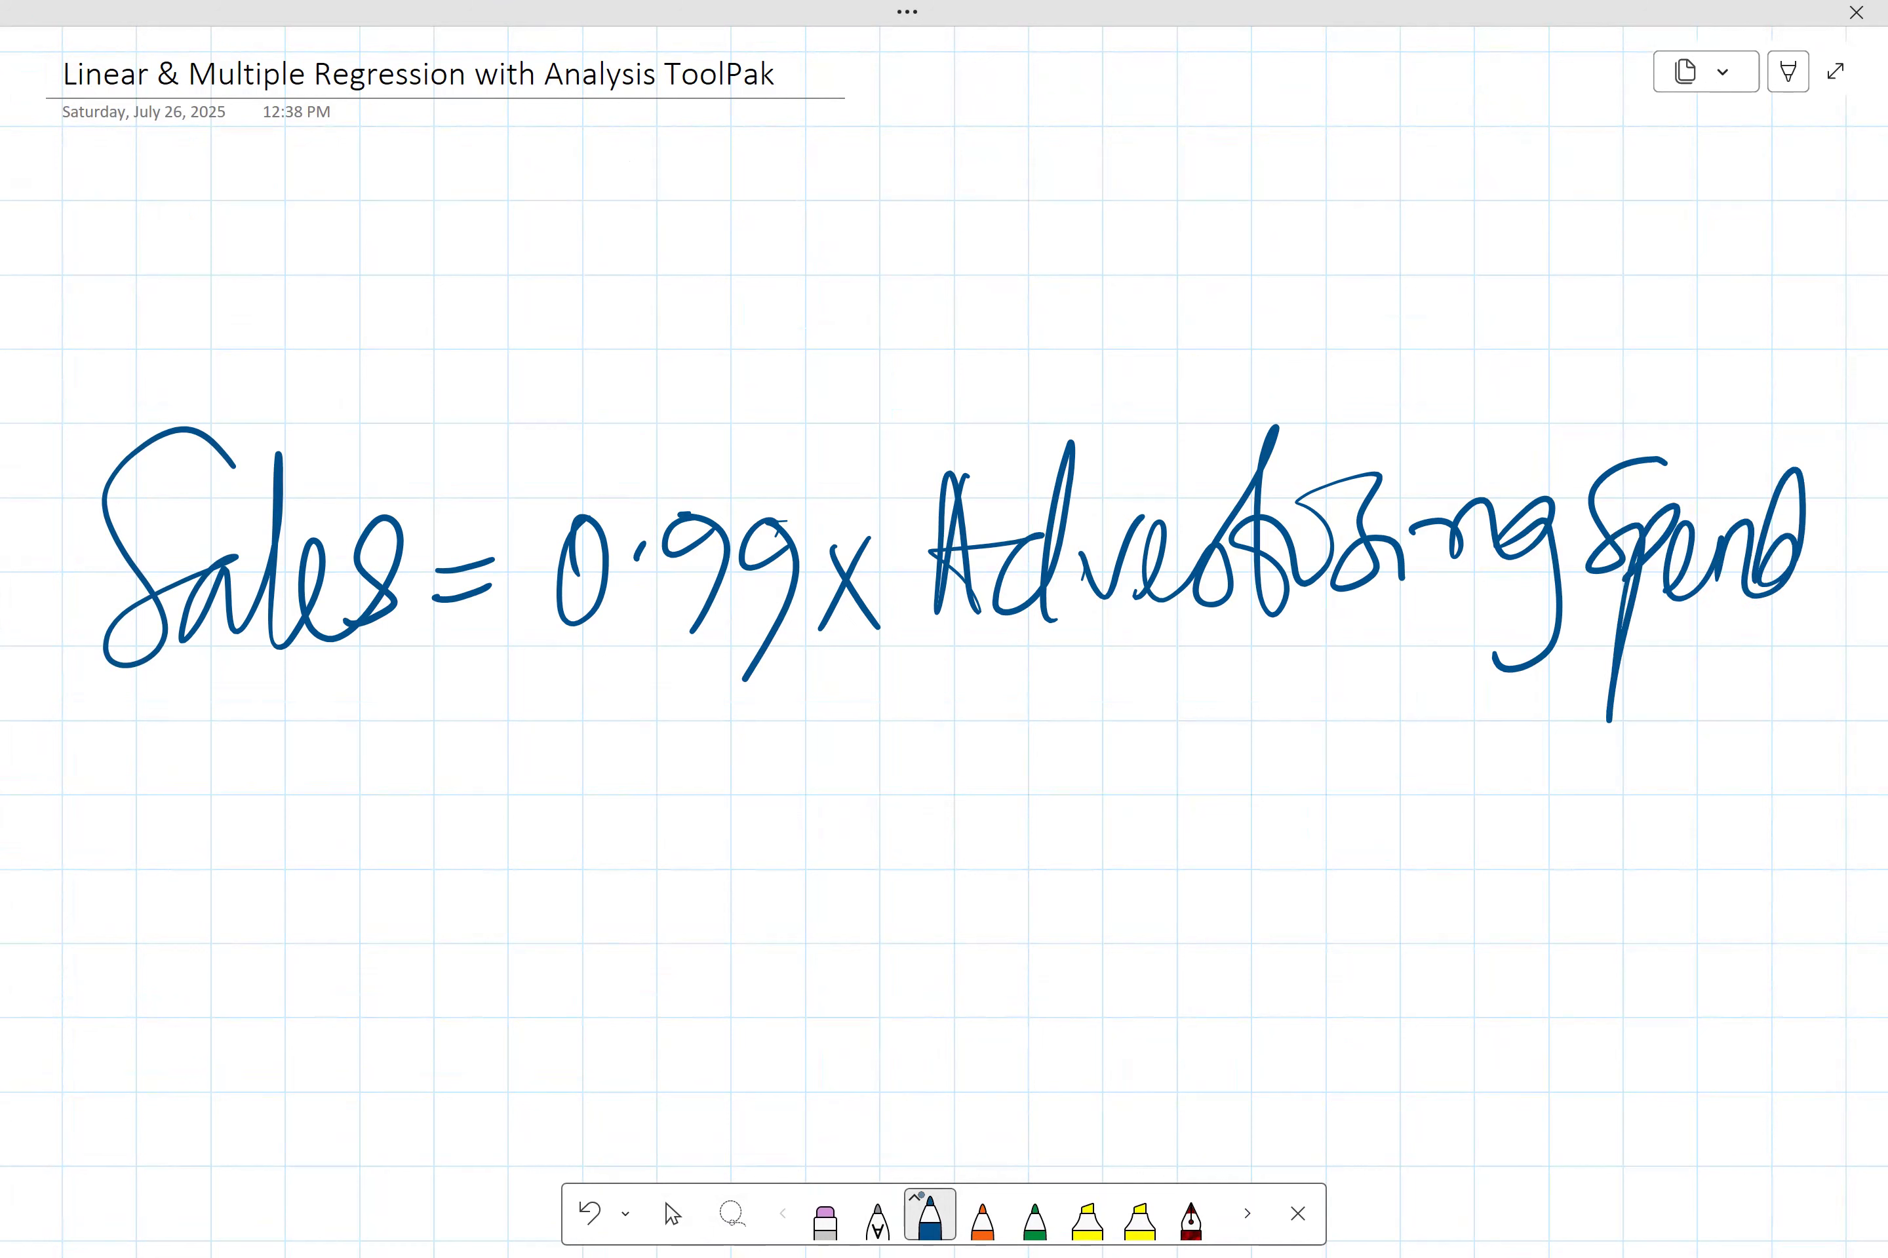
# Step: Handwrite the second term "- 1.82 x Price" below the first line of the equation
pyautogui.moveTo(451, 888); pyautogui.dragTo(557, 869)
pyautogui.moveTo(617, 808)
pyautogui.mouseDown()
pyautogui.moveTo(605, 938)
pyautogui.moveTo(655, 884)
pyautogui.mouseUp()
pyautogui.moveTo(746, 805)
pyautogui.mouseDown()
pyautogui.moveTo(715, 848)
pyautogui.moveTo(705, 812)
pyautogui.mouseUp()
pyautogui.moveTo(805, 792)
pyautogui.mouseDown()
pyautogui.moveTo(775, 816)
pyautogui.moveTo(863, 889)
pyautogui.mouseUp()
pyautogui.moveTo(987, 768); pyautogui.dragTo(917, 898)
pyautogui.moveTo(902, 808); pyautogui.dragTo(1003, 905)
pyautogui.moveTo(1086, 776)
pyautogui.mouseDown()
pyautogui.moveTo(1083, 899)
pyautogui.moveTo(1085, 812)
pyautogui.mouseUp()
pyautogui.moveTo(1093, 803); pyautogui.dragTo(1161, 865)
pyautogui.moveTo(1218, 785); pyautogui.dragTo(1233, 857)
pyautogui.moveTo(1300, 780)
pyautogui.mouseDown()
pyautogui.moveTo(1273, 848)
pyautogui.moveTo(1406, 847)
pyautogui.mouseUp()
# Step: Handwrite the intercept term "+ 127.08" below the Price term
pyautogui.moveTo(544, 1031)
pyautogui.mouseDown()
pyautogui.moveTo(548, 1156)
pyautogui.moveTo(585, 1082)
pyautogui.mouseUp()
pyautogui.scroll(-3, 943, 642)
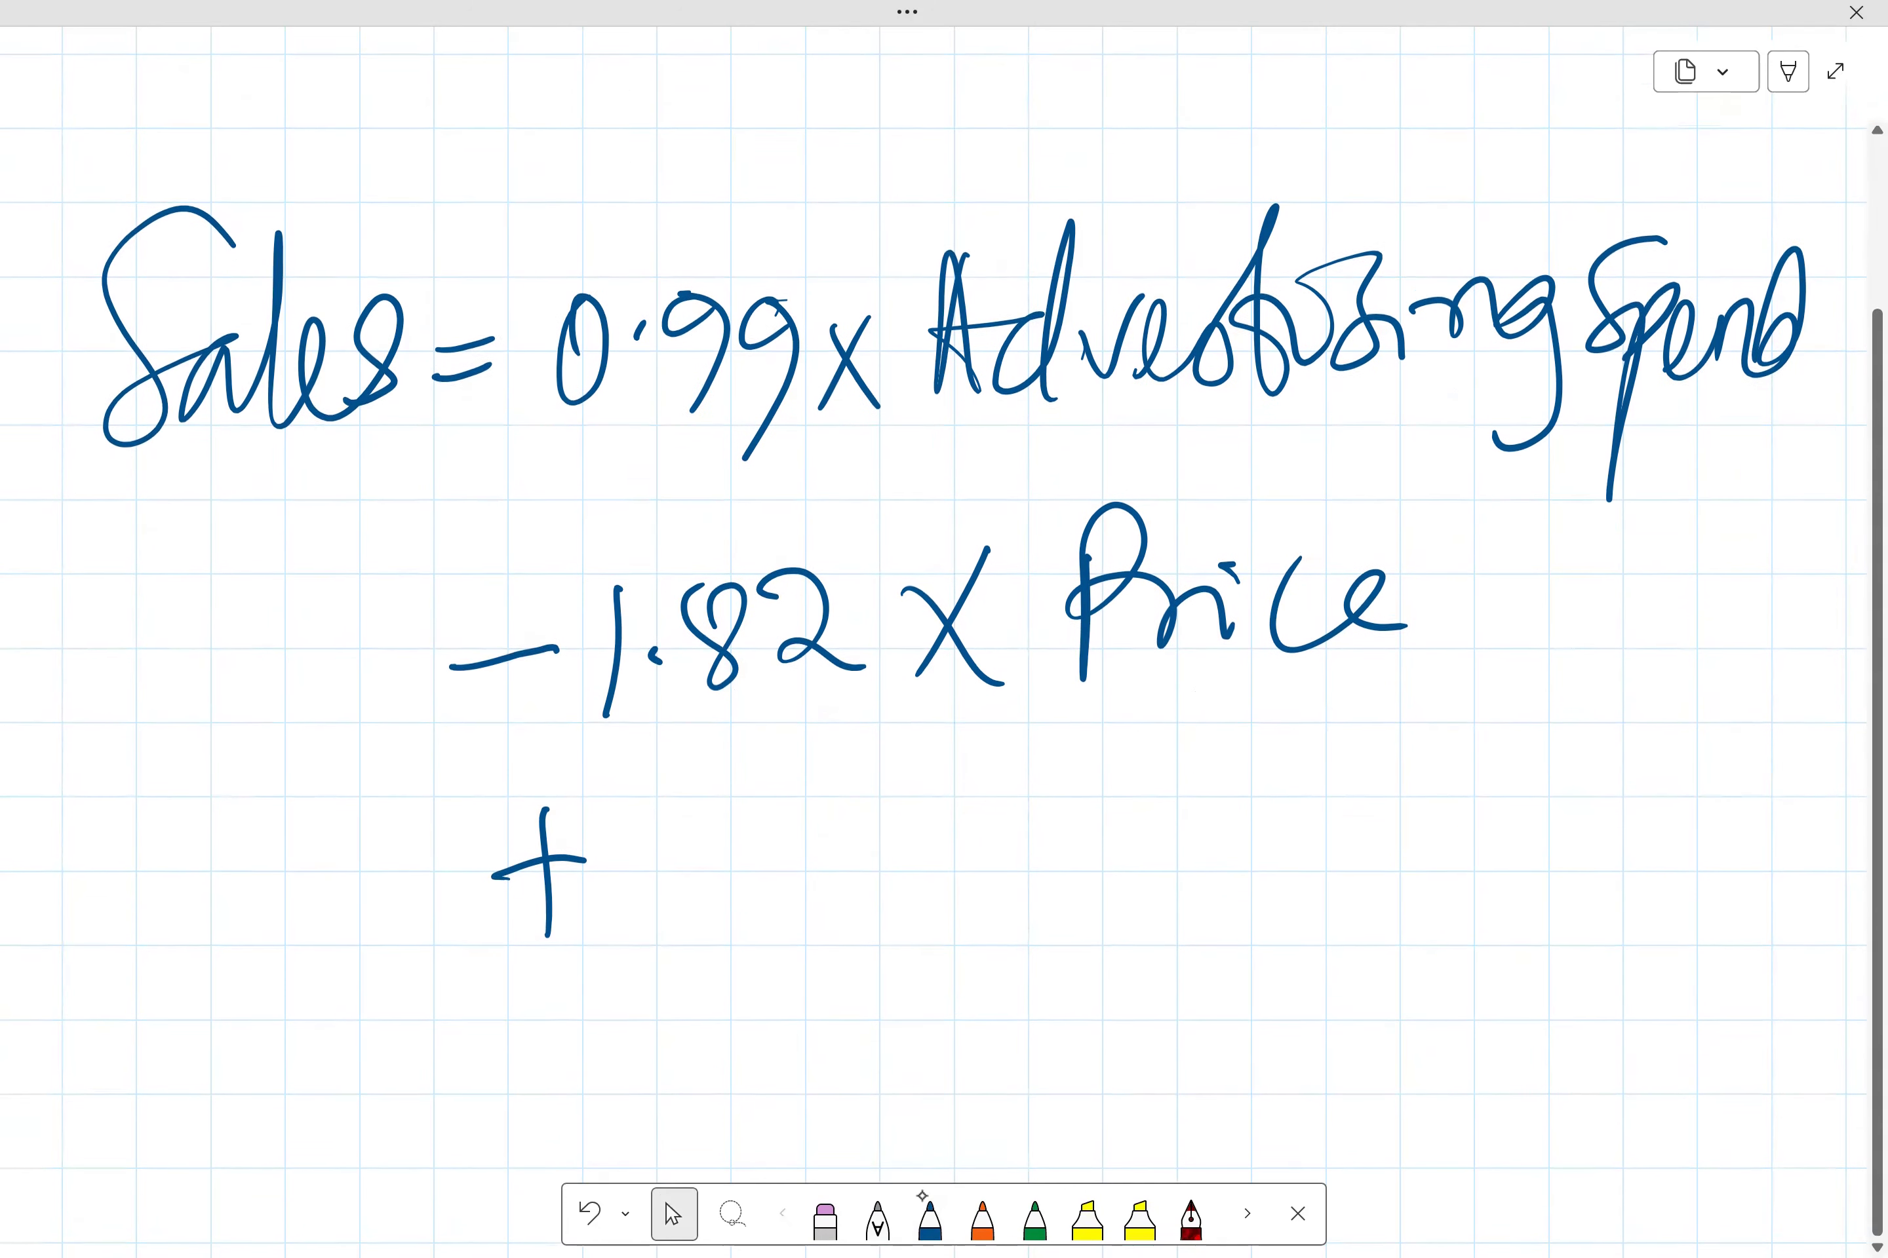
pyautogui.moveTo(687, 824); pyautogui.dragTo(673, 994)
pyautogui.moveTo(719, 873)
pyautogui.mouseDown()
pyautogui.moveTo(764, 857)
pyautogui.moveTo(794, 938)
pyautogui.mouseUp()
pyautogui.moveTo(819, 863)
pyautogui.mouseDown()
pyautogui.moveTo(829, 840)
pyautogui.moveTo(844, 1003)
pyautogui.mouseUp()
pyautogui.moveTo(895, 909); pyautogui.dragTo(904, 887)
pyautogui.moveTo(998, 853)
pyautogui.mouseDown()
pyautogui.moveTo(1048, 844)
pyautogui.moveTo(987, 861)
pyautogui.mouseUp()
pyautogui.moveTo(1087, 843); pyautogui.dragTo(1100, 899)
pyautogui.moveTo(1064, 806); pyautogui.dragTo(1077, 827)
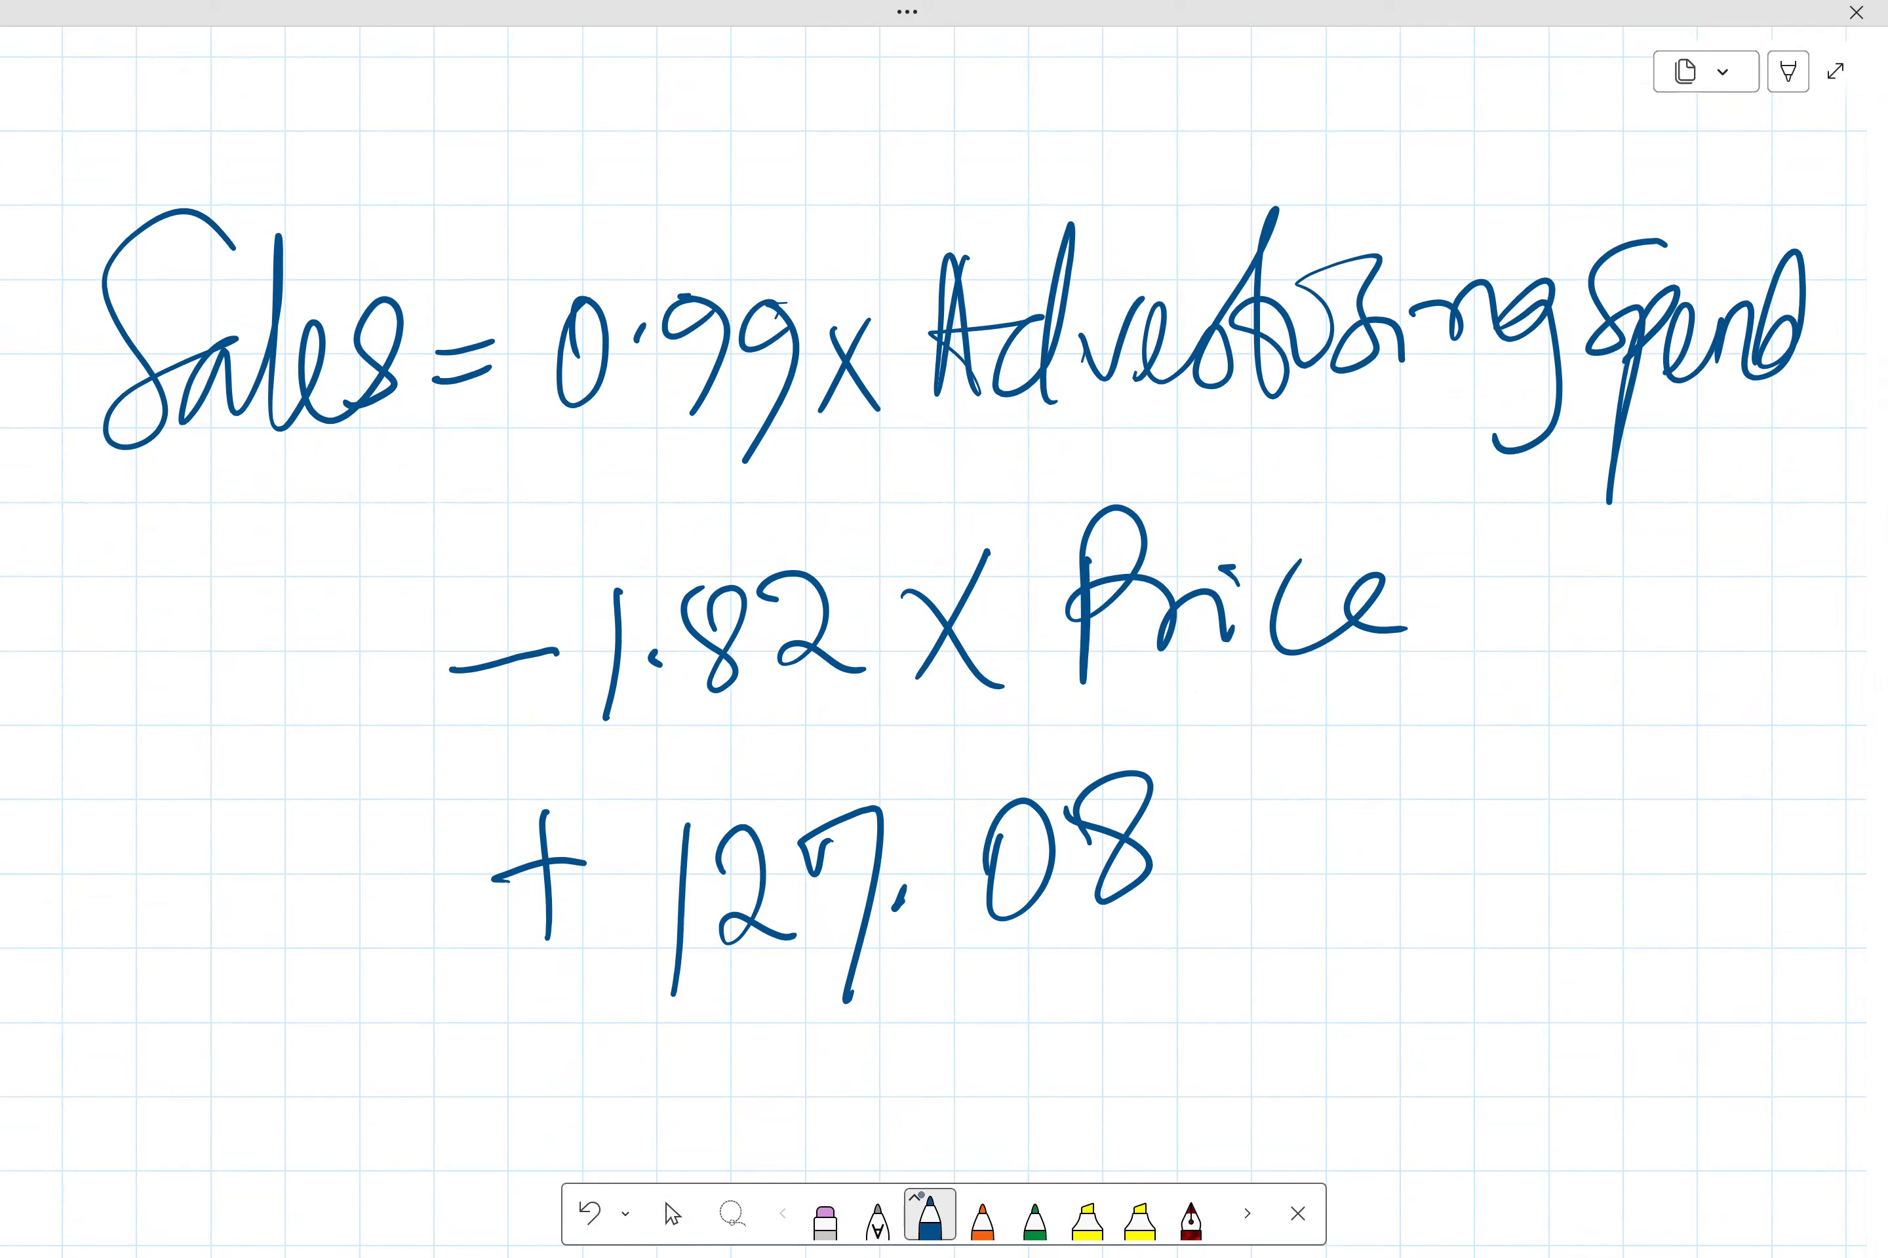
# Step: In orange ink, strike through Advertising Spend and Price with a 0 above each, and box 127.08
pyautogui.click(977, 1195)
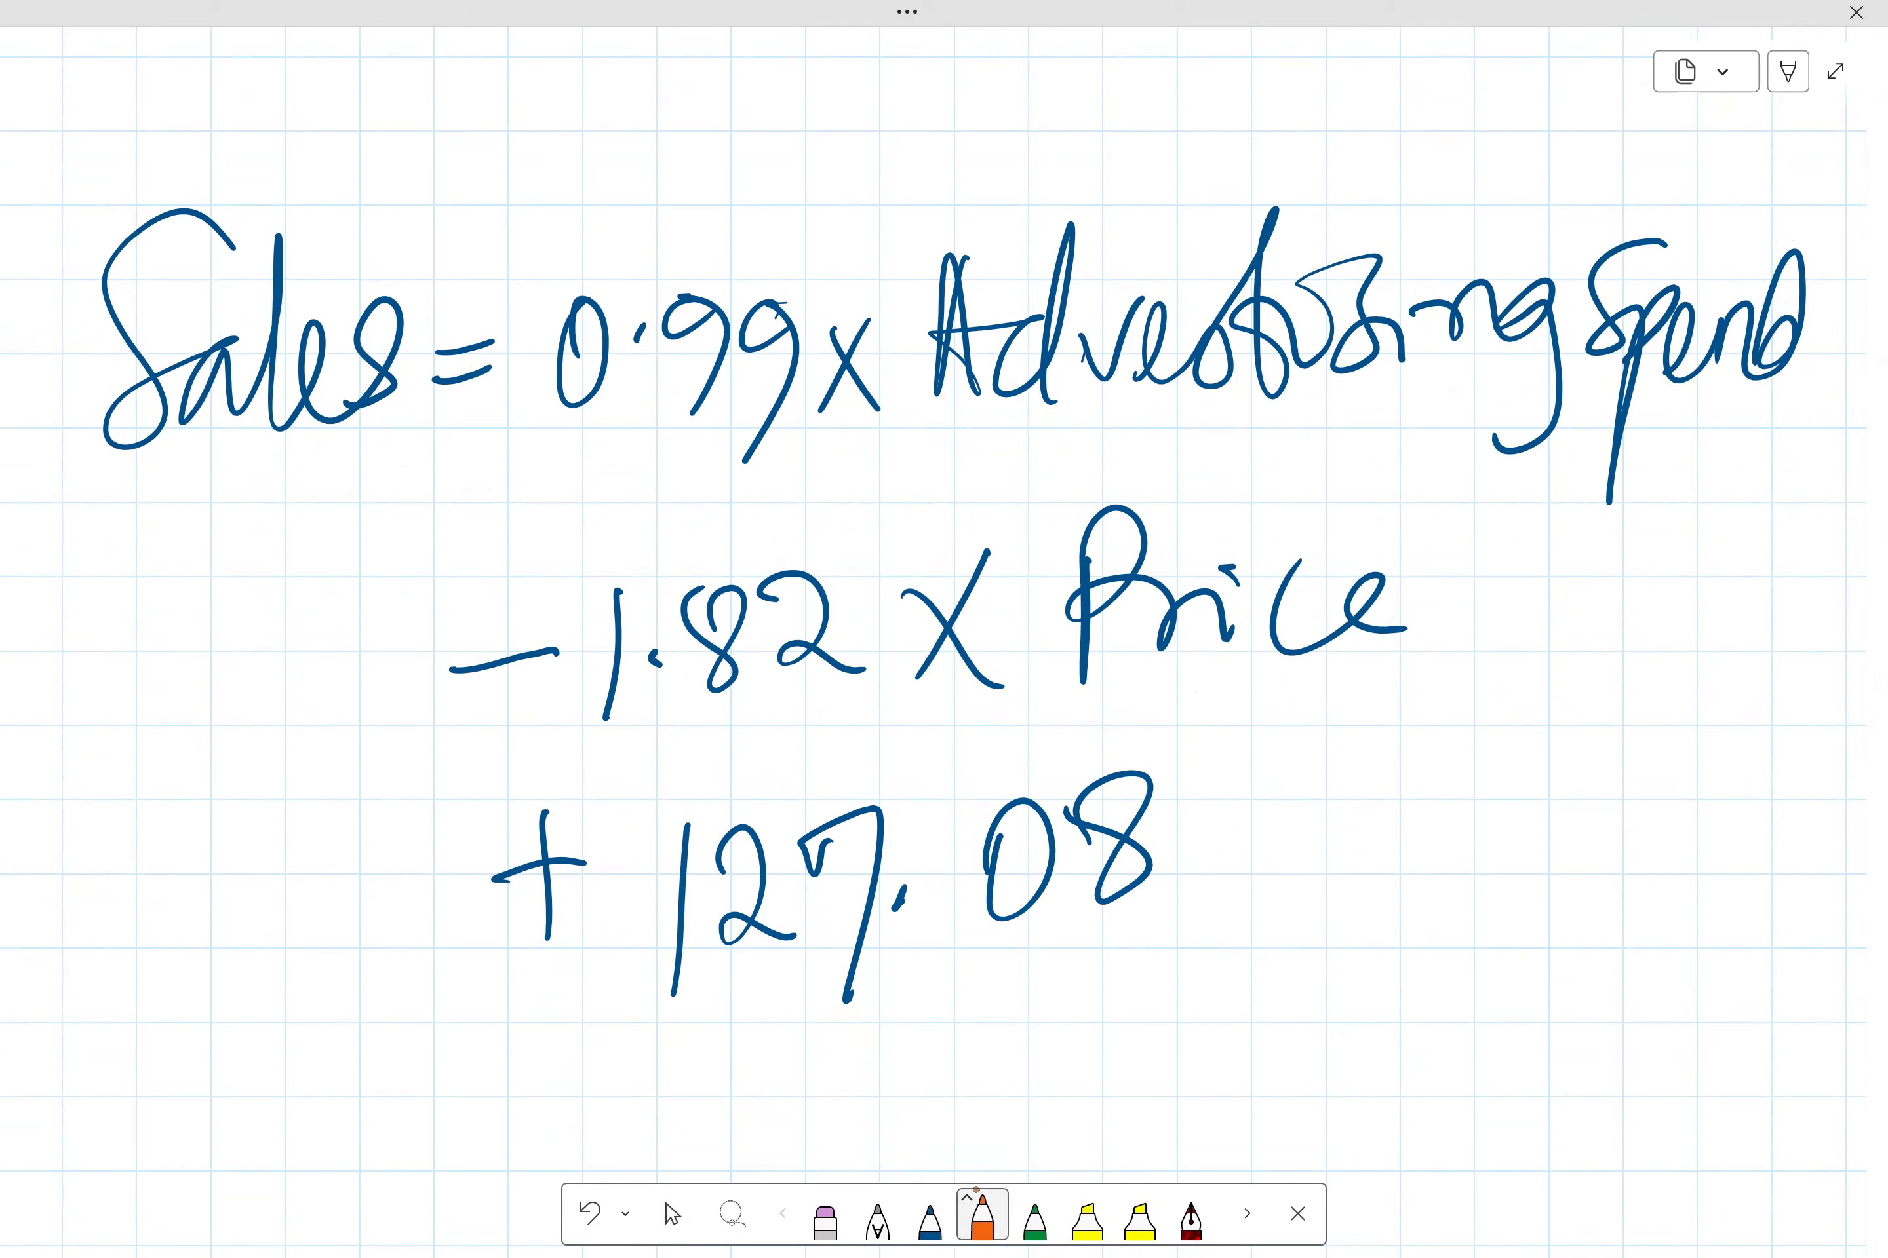
pyautogui.moveTo(1018, 469); pyautogui.dragTo(1363, 284)
pyautogui.moveTo(1214, 323)
pyautogui.mouseDown()
pyautogui.moveTo(1352, 333)
pyautogui.moveTo(1335, 375)
pyautogui.mouseUp()
pyautogui.moveTo(1414, 187); pyautogui.dragTo(1454, 204)
pyautogui.moveTo(1086, 691)
pyautogui.mouseDown()
pyautogui.moveTo(1352, 520)
pyautogui.moveTo(1332, 584)
pyautogui.mouseUp()
pyautogui.moveTo(1413, 473)
pyautogui.mouseDown()
pyautogui.moveTo(1444, 465)
pyautogui.moveTo(1386, 459)
pyautogui.mouseUp()
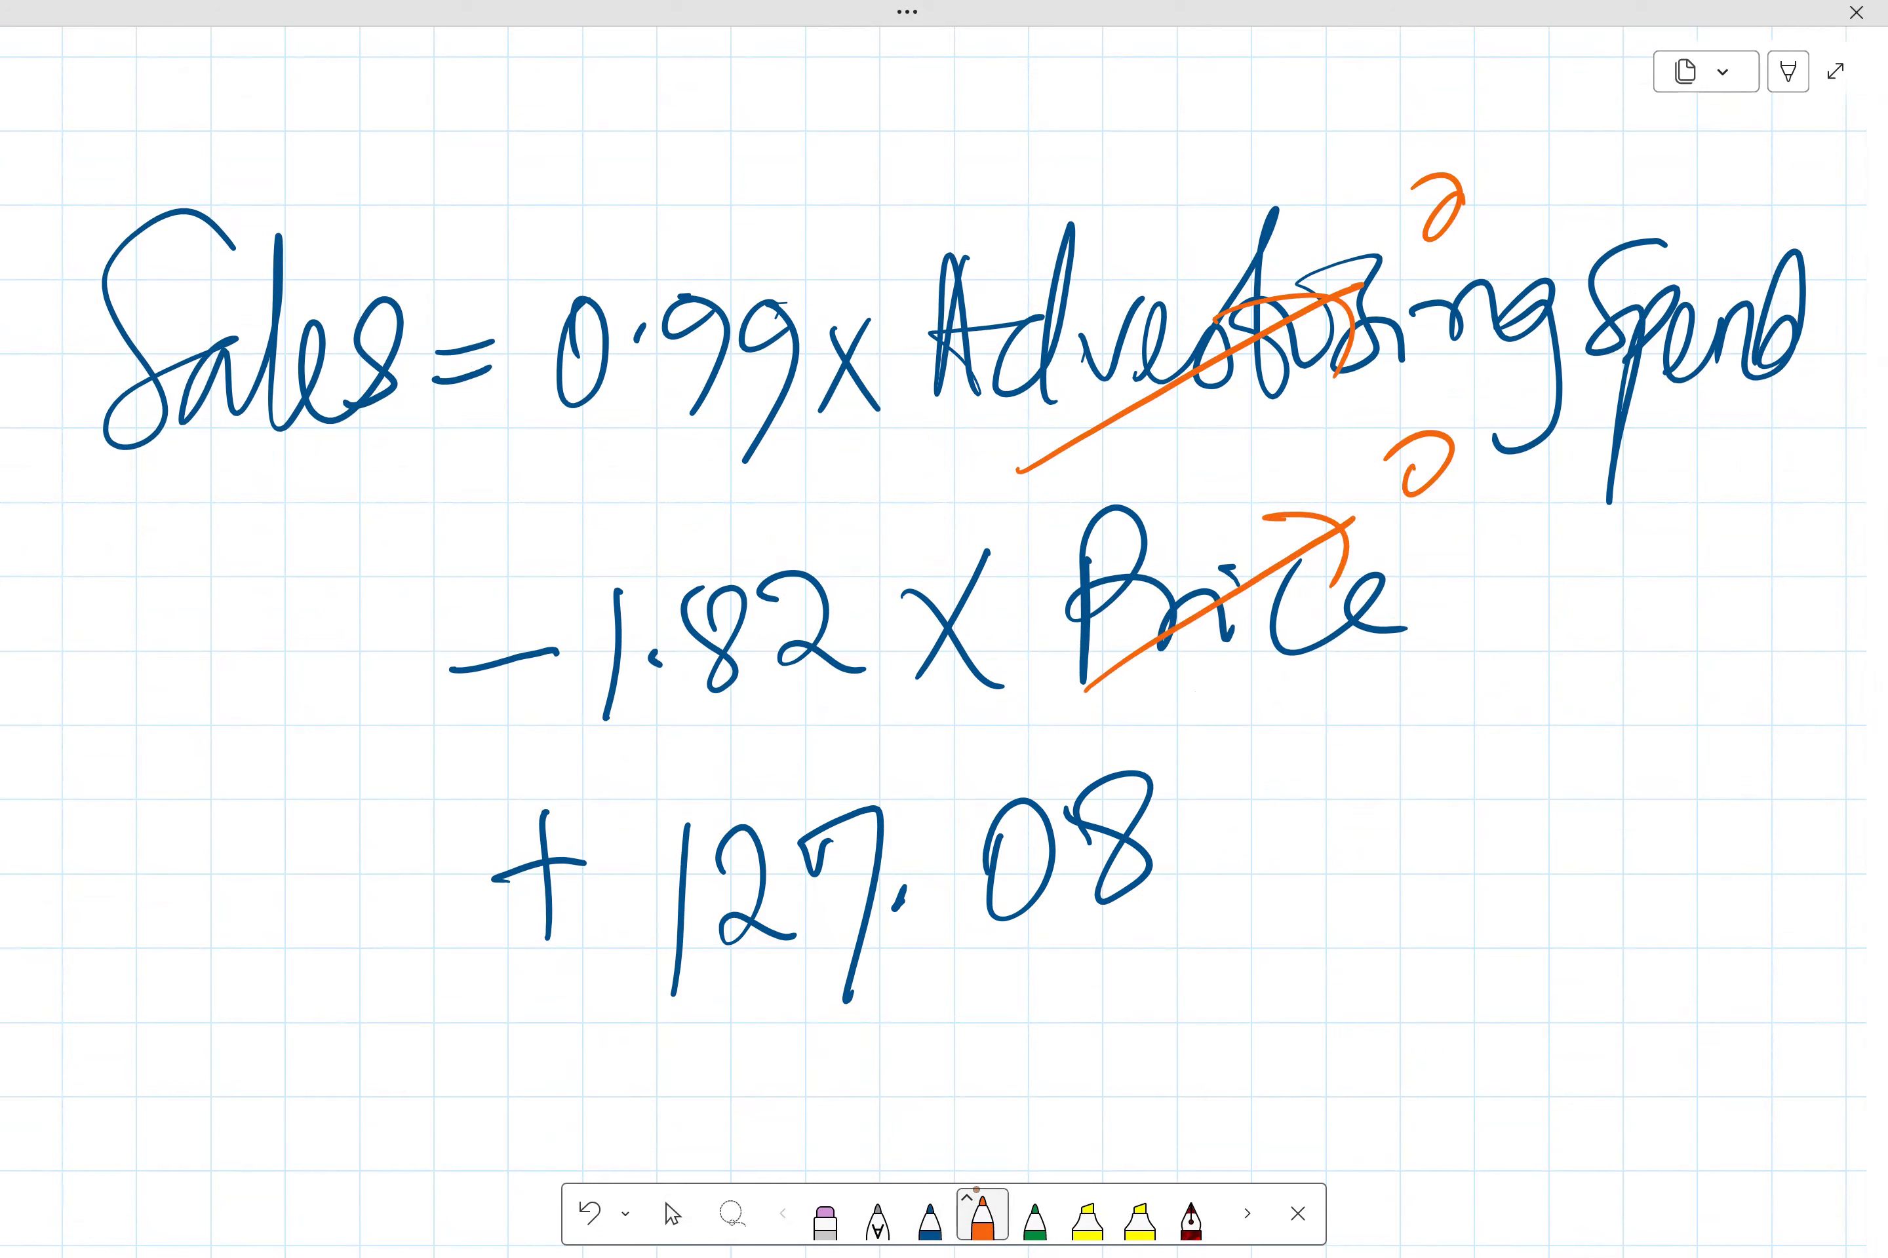
pyautogui.moveTo(587, 867)
pyautogui.mouseDown()
pyautogui.moveTo(609, 836)
pyautogui.moveTo(804, 1116)
pyautogui.moveTo(1216, 1010)
pyautogui.mouseUp()
pyautogui.moveTo(636, 824)
pyautogui.mouseDown()
pyautogui.moveTo(835, 772)
pyautogui.moveTo(1222, 1010)
pyautogui.mouseUp()
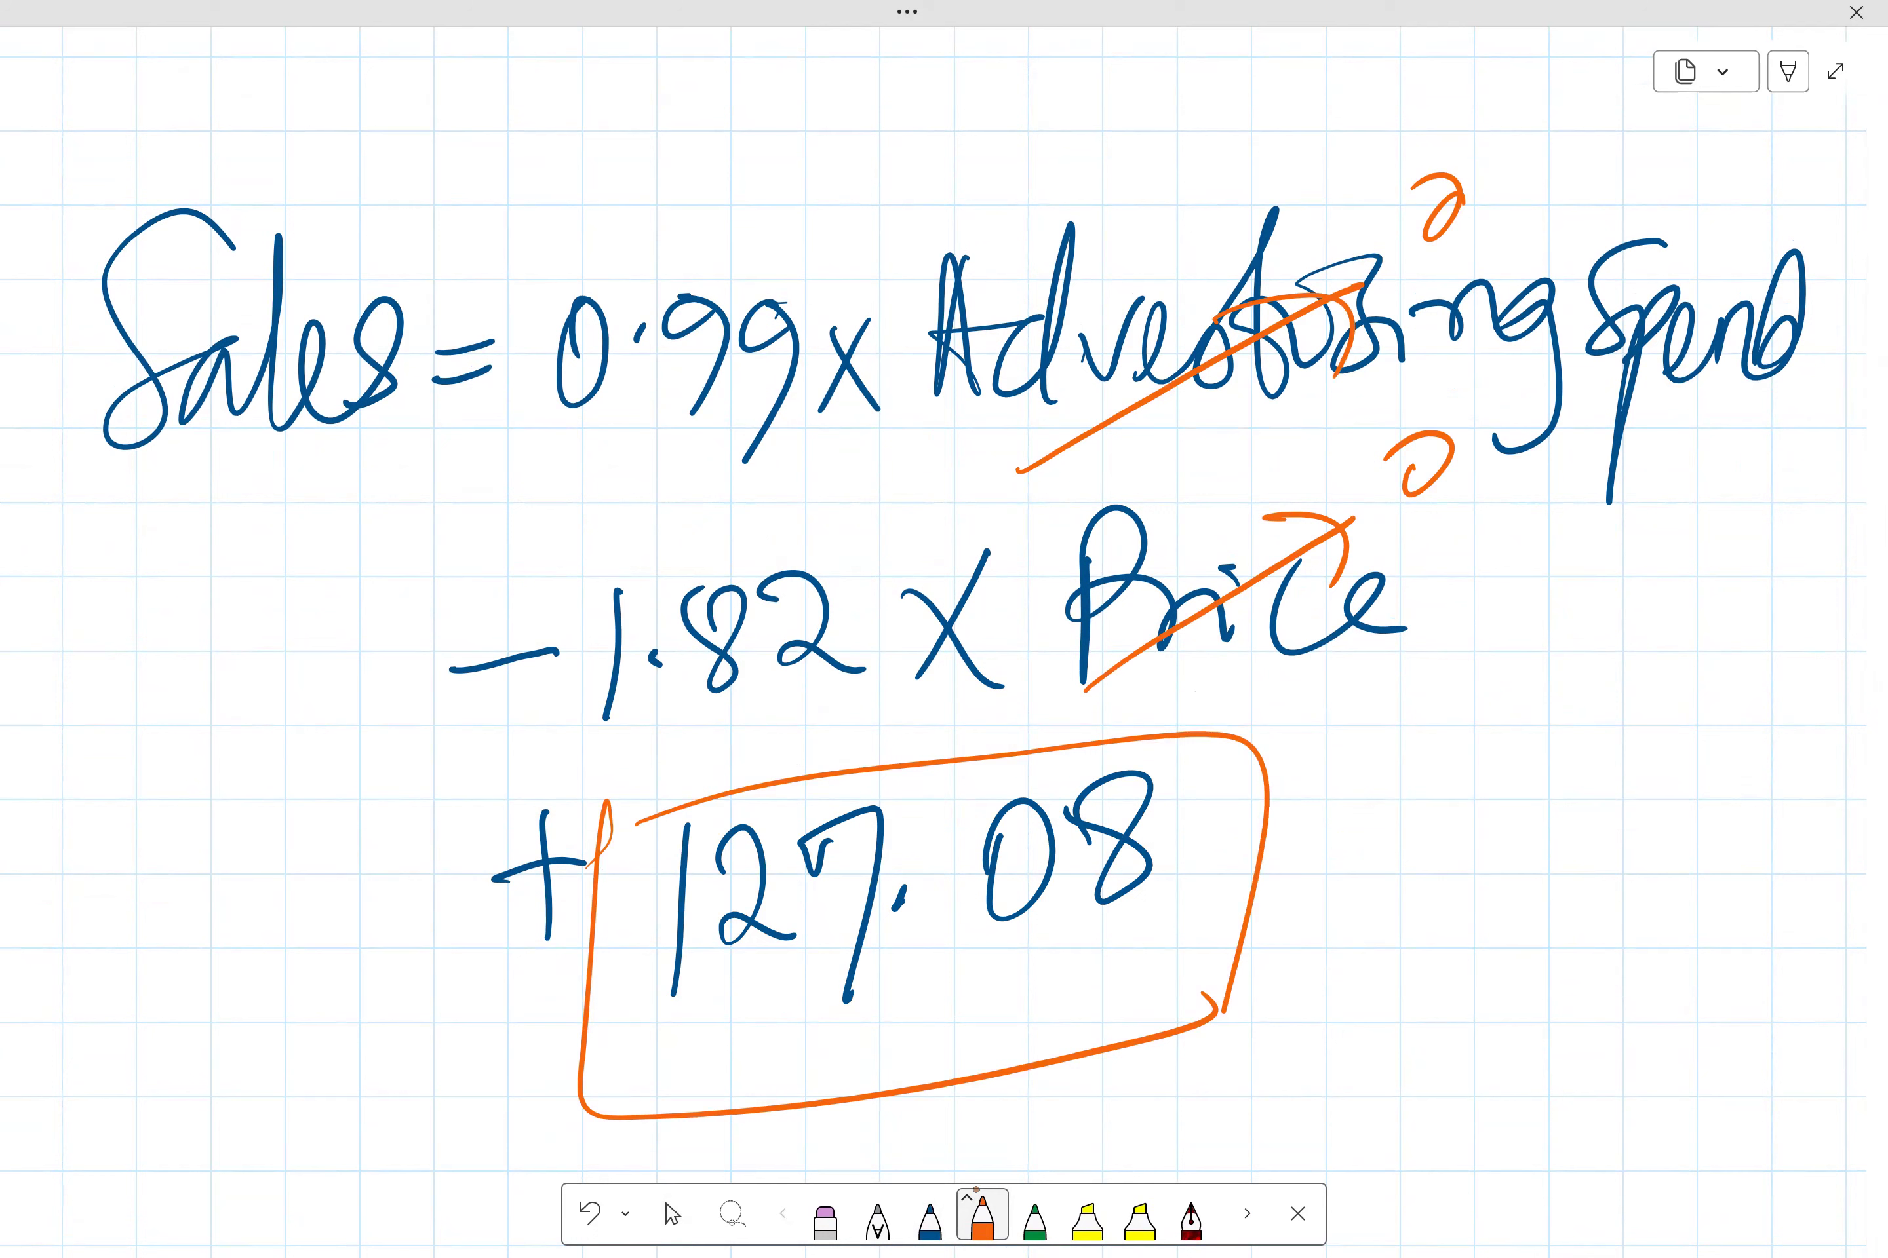
# Step: Undo the orange strike-throughs, zeros and box drawn over the equation
pyautogui.hotkey('ctrl', 'z')
pyautogui.hotkey('ctrl', 'z')
pyautogui.hotkey('ctrl', 'z')
pyautogui.hotkey('ctrl', 'z')
pyautogui.hotkey('ctrl', 'z')
pyautogui.hotkey('ctrl', 'z')
pyautogui.hotkey('ctrl', 'z')
pyautogui.hotkey('ctrl', 'z')
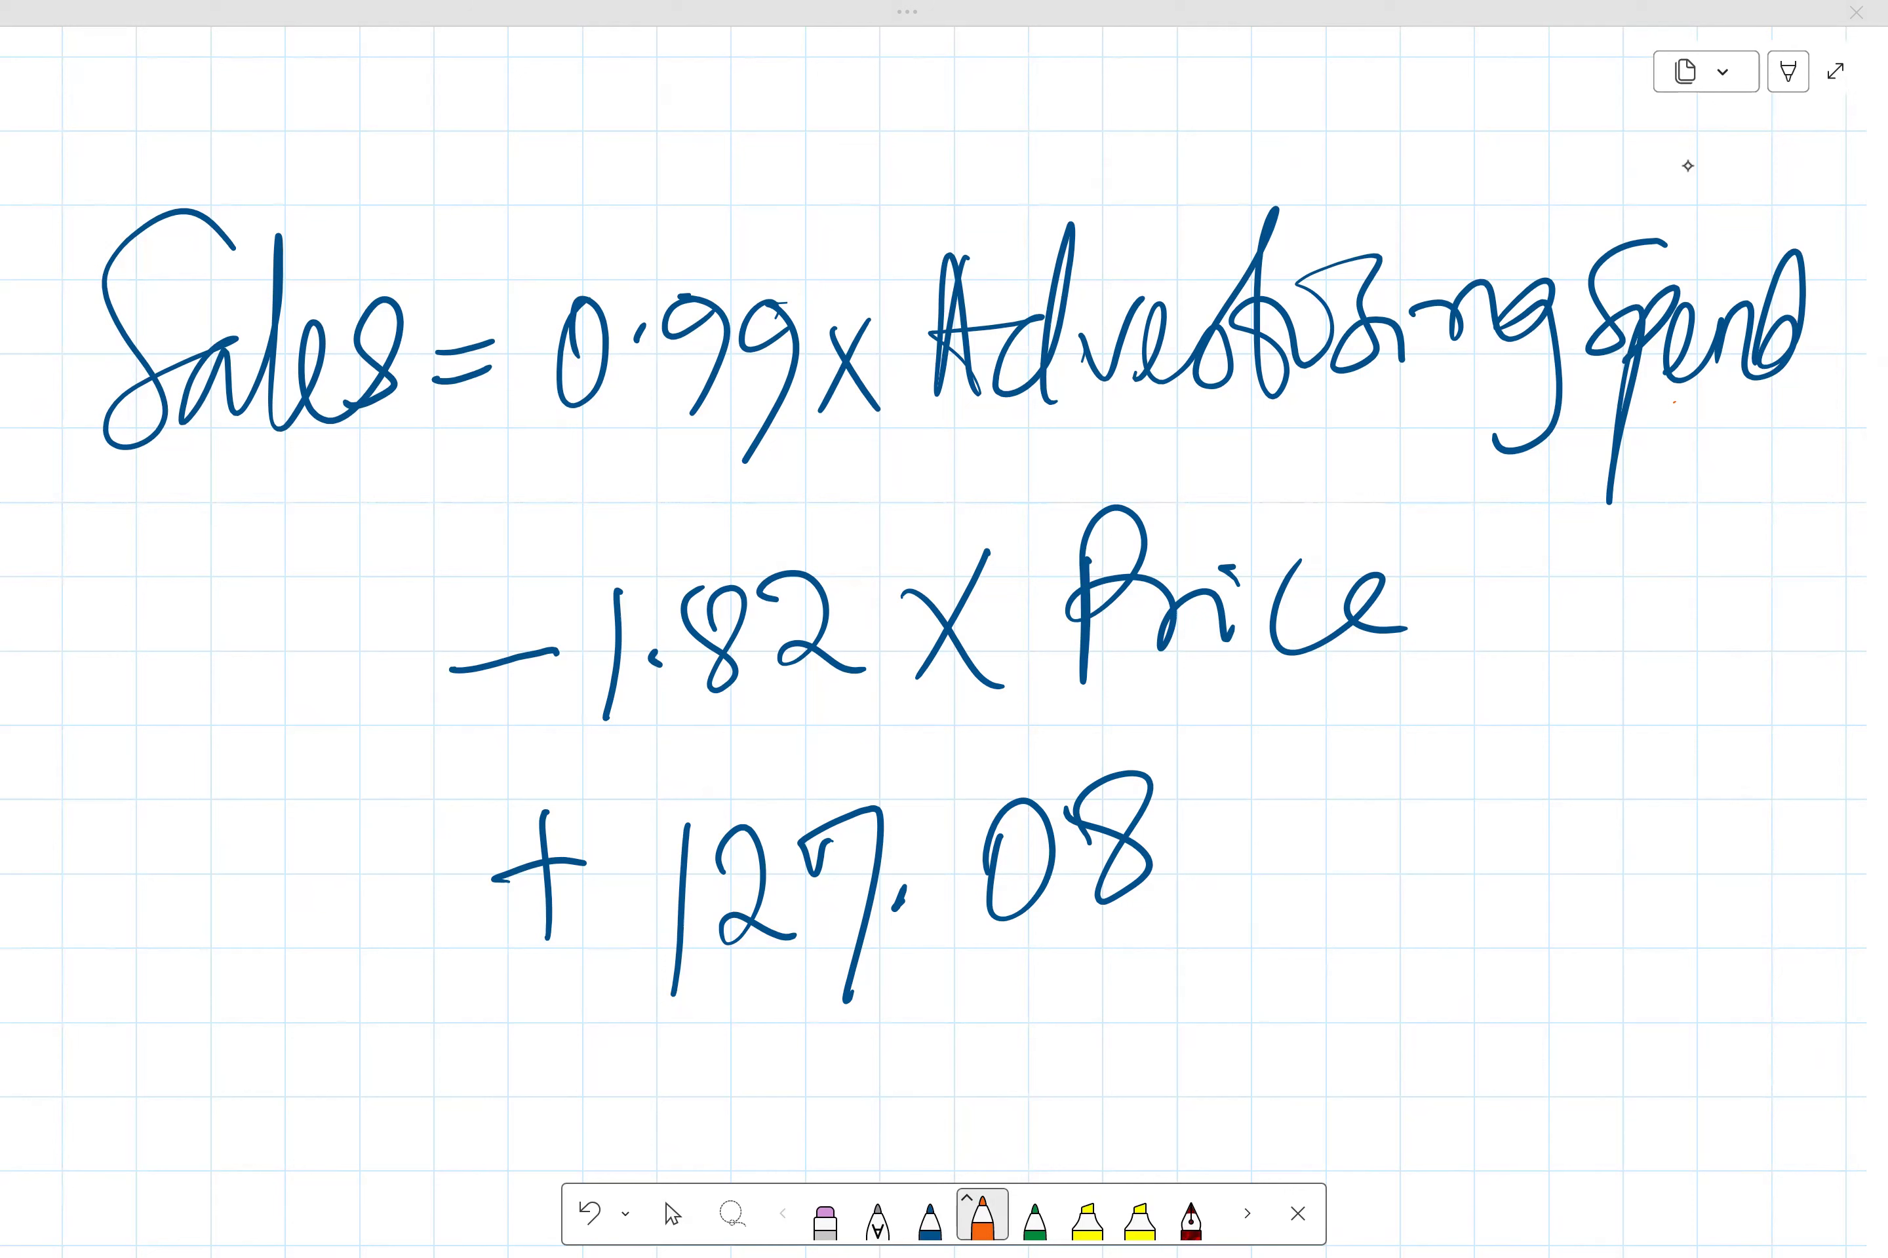
# Step: In orange ink, write 1000 above Sales and 150 above Advertising Spend, and draw a bracket under Price
pyautogui.moveTo(156, 104); pyautogui.dragTo(127, 210)
pyautogui.moveTo(215, 133)
pyautogui.mouseDown()
pyautogui.moveTo(200, 145)
pyautogui.moveTo(236, 143)
pyautogui.mouseUp()
pyautogui.moveTo(302, 105); pyautogui.dragTo(343, 110)
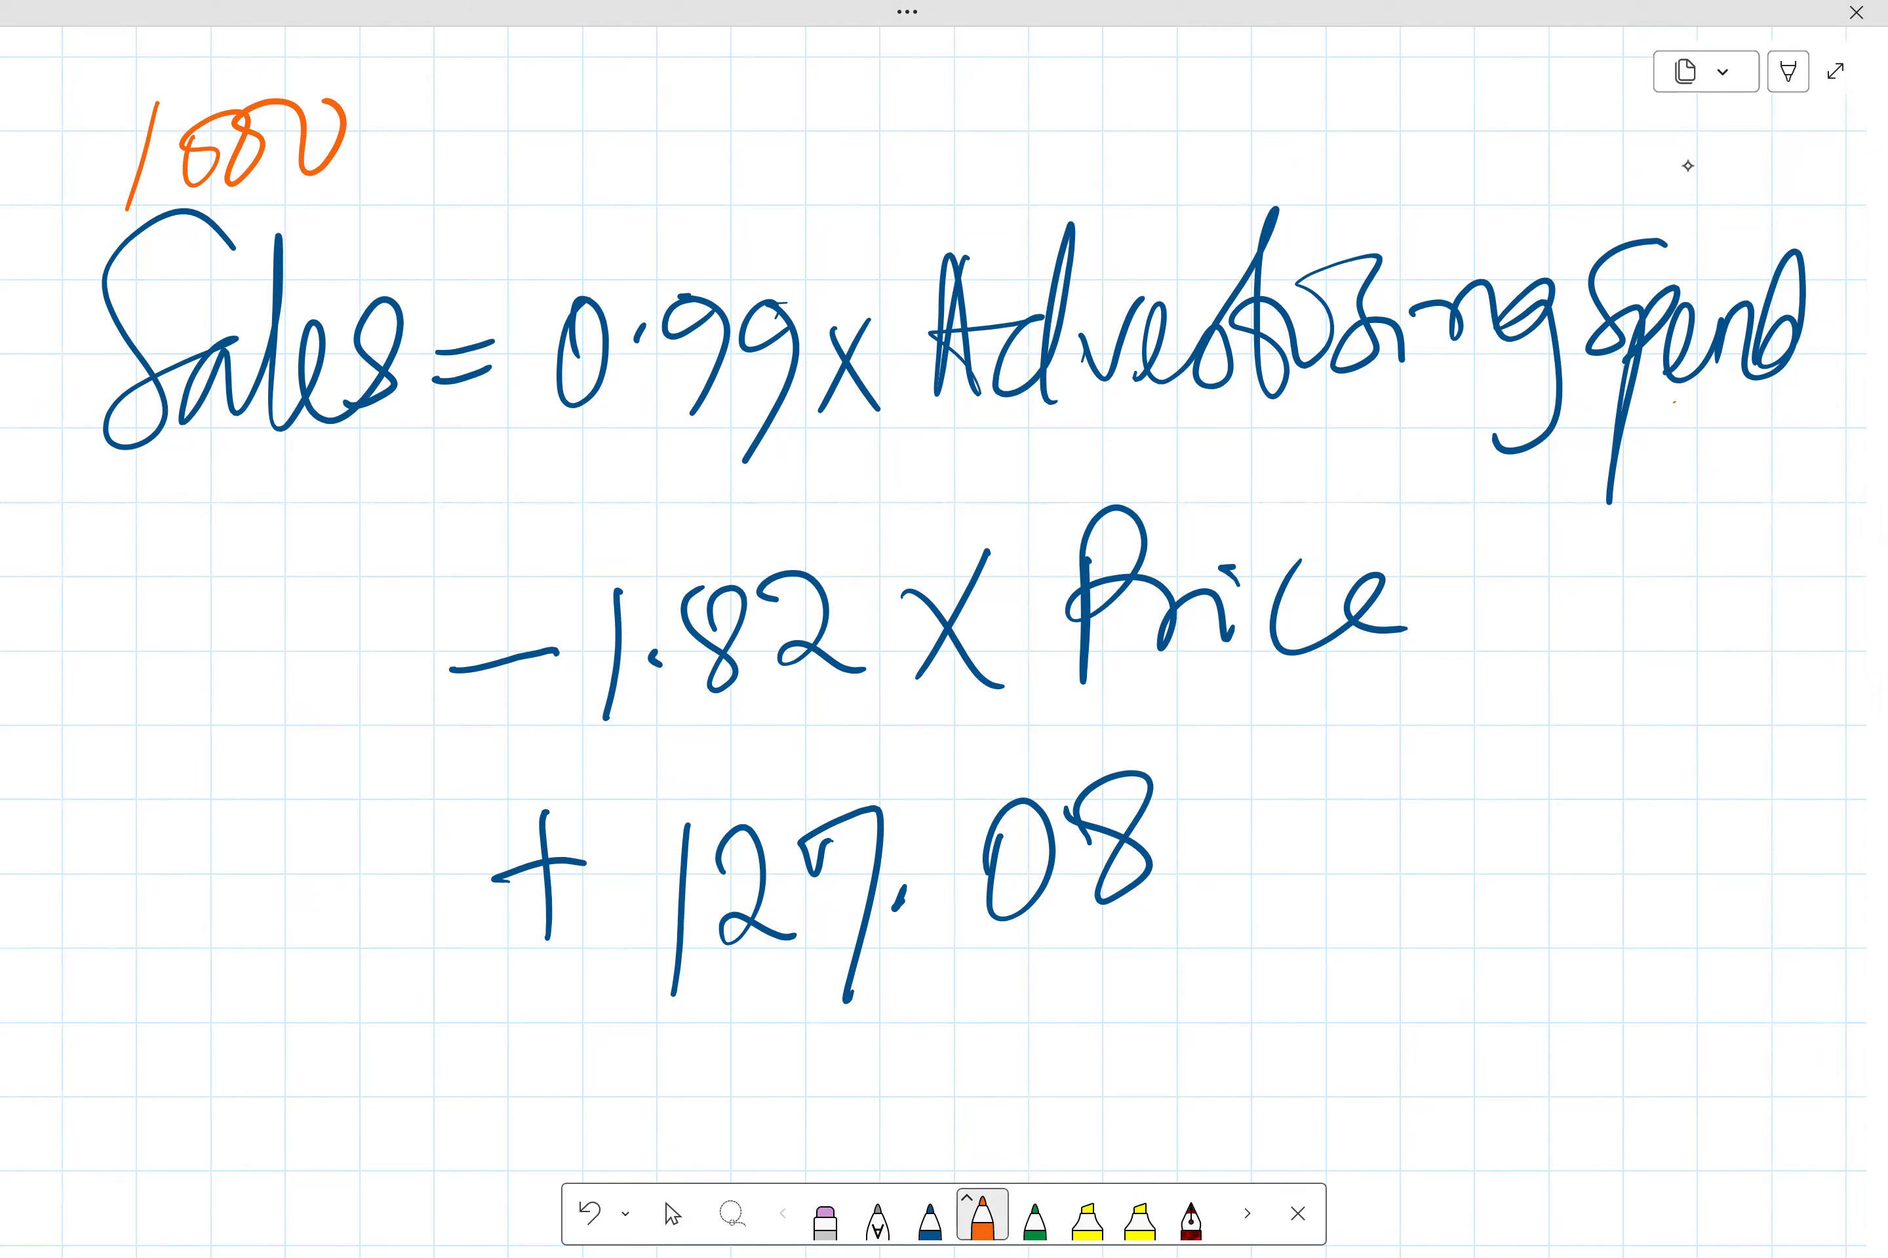
pyautogui.moveTo(1212, 173)
pyautogui.mouseDown()
pyautogui.moveTo(1192, 238)
pyautogui.moveTo(1233, 229)
pyautogui.mouseUp()
pyautogui.moveTo(1243, 195); pyautogui.dragTo(1311, 194)
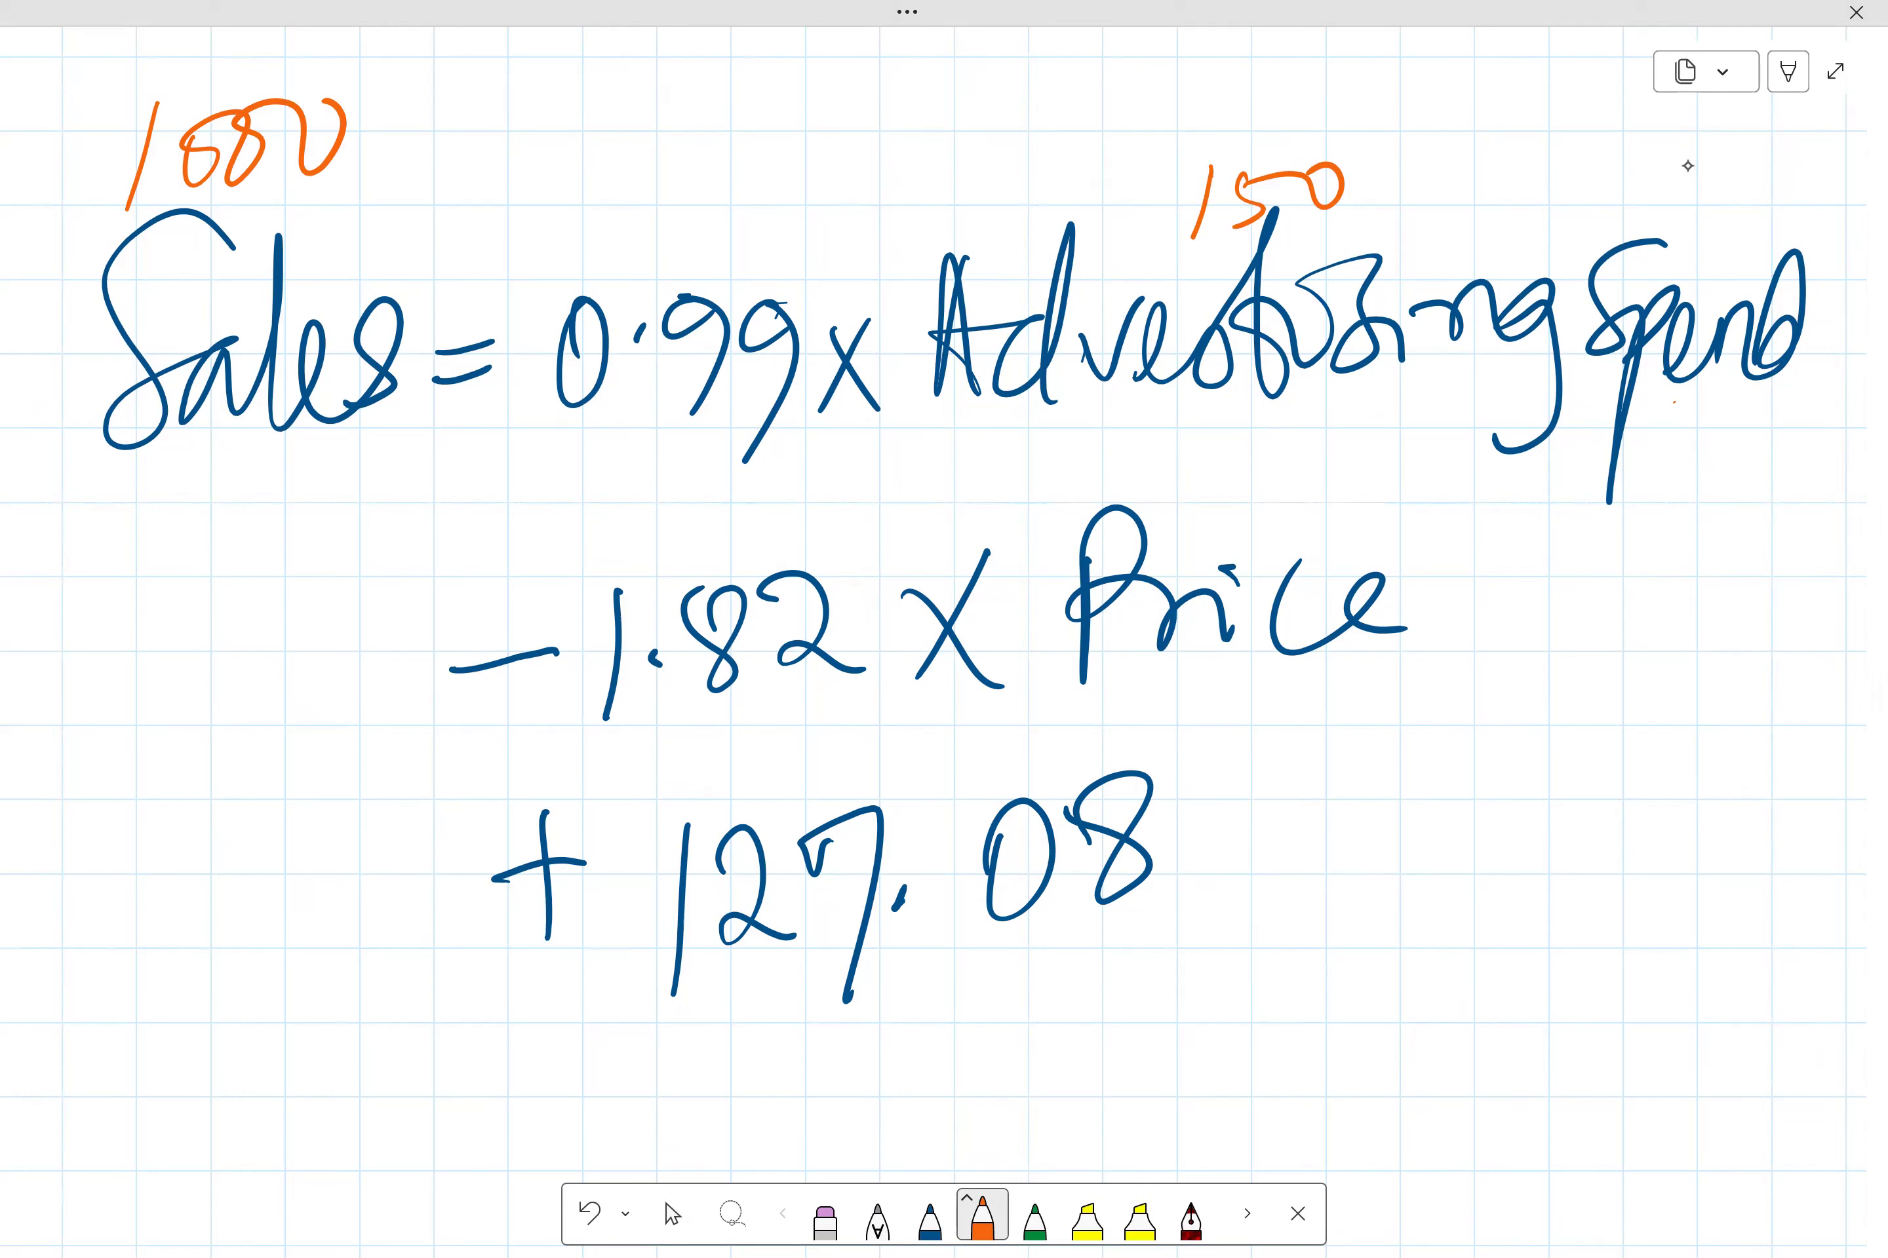
pyautogui.moveTo(1038, 664); pyautogui.dragTo(1043, 672)
pyautogui.moveTo(1423, 627); pyautogui.dragTo(1411, 690)
pyautogui.moveTo(1014, 674)
pyautogui.mouseDown()
pyautogui.moveTo(1330, 729)
pyautogui.moveTo(1412, 679)
pyautogui.mouseUp()
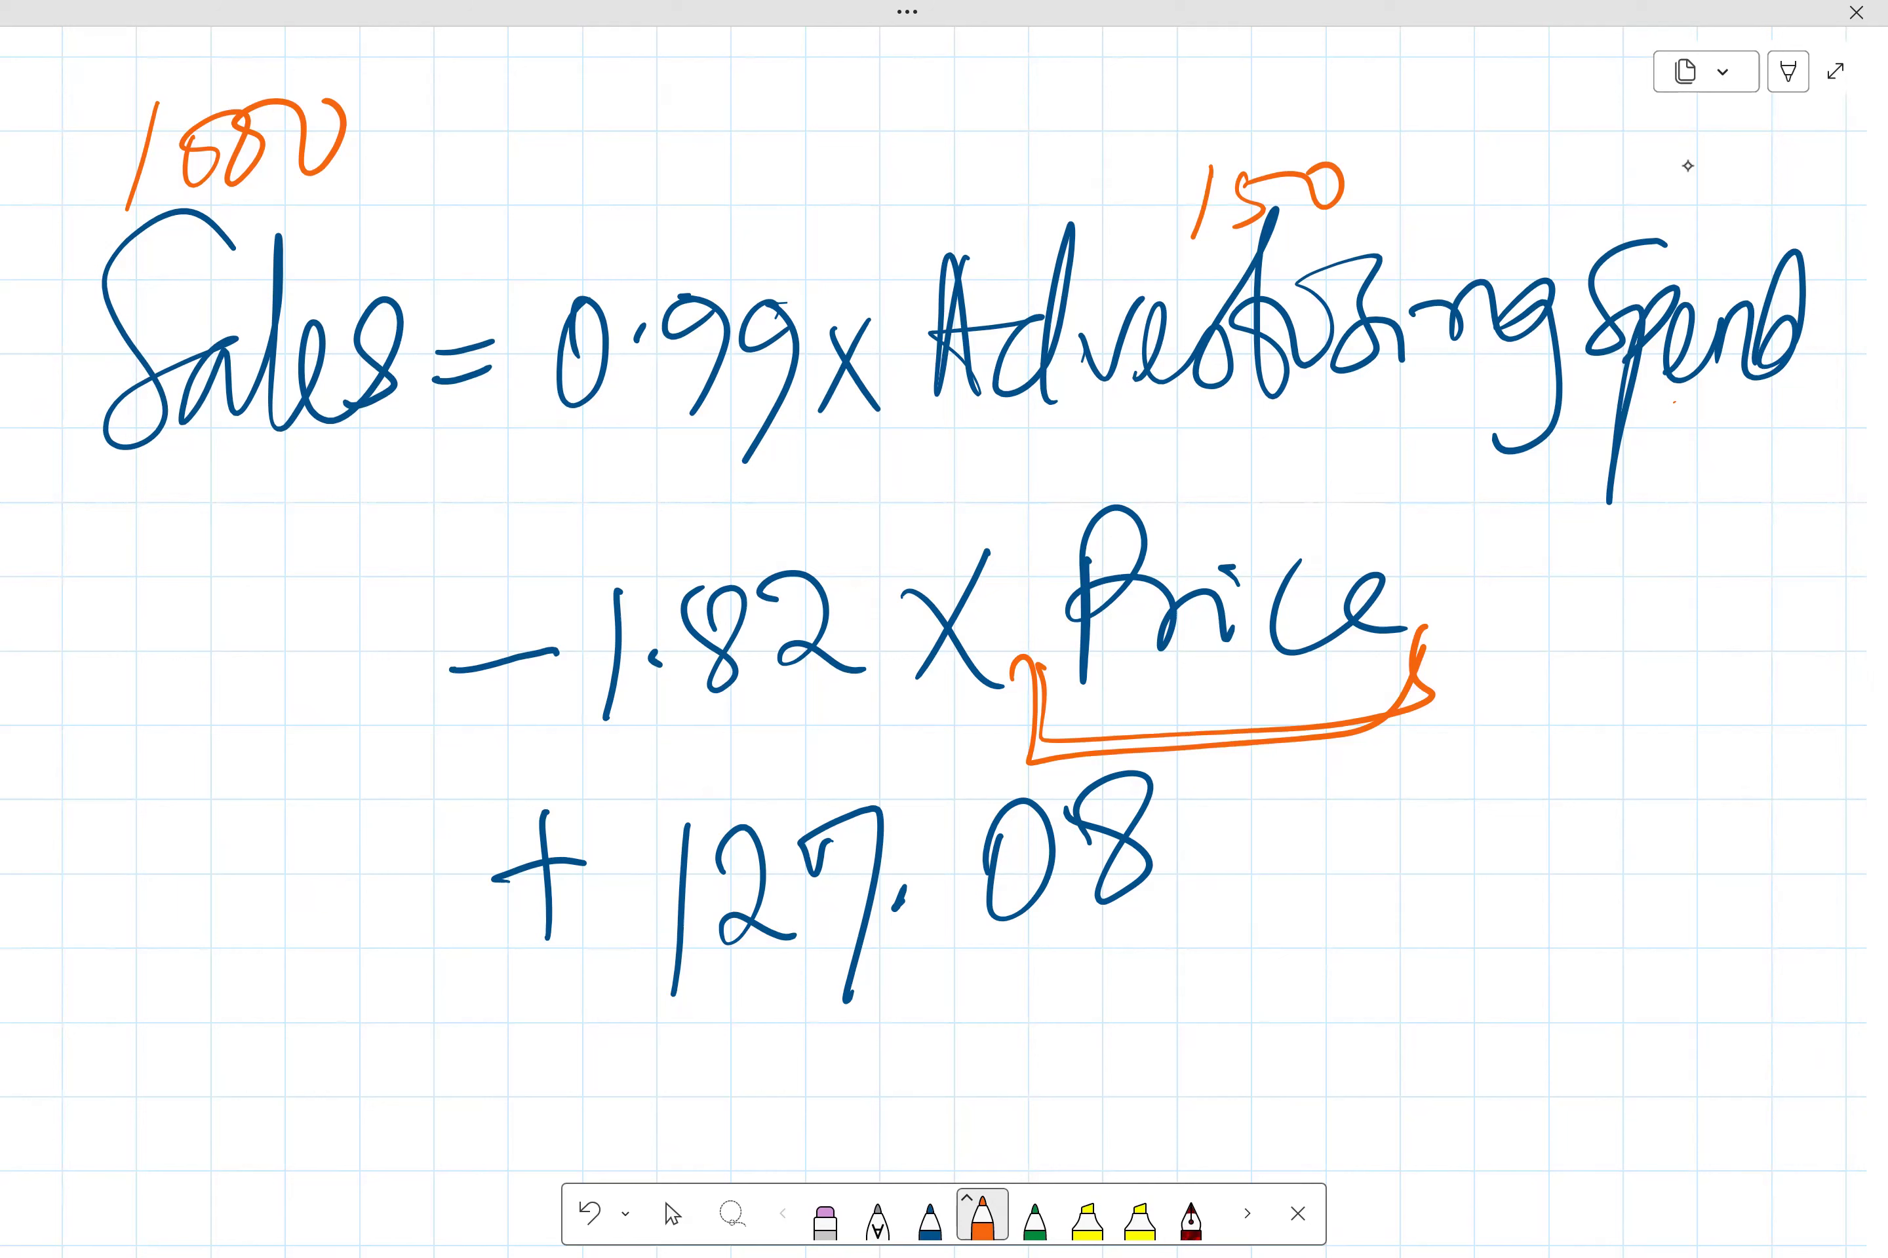
# Step: Undo the bracket under Price and the orange 150 and 1000 above the equation
pyautogui.hotkey('ctrl', 'z')
pyautogui.hotkey('ctrl', 'z')
pyautogui.hotkey('ctrl', 'z')
pyautogui.hotkey('ctrl', 'z')
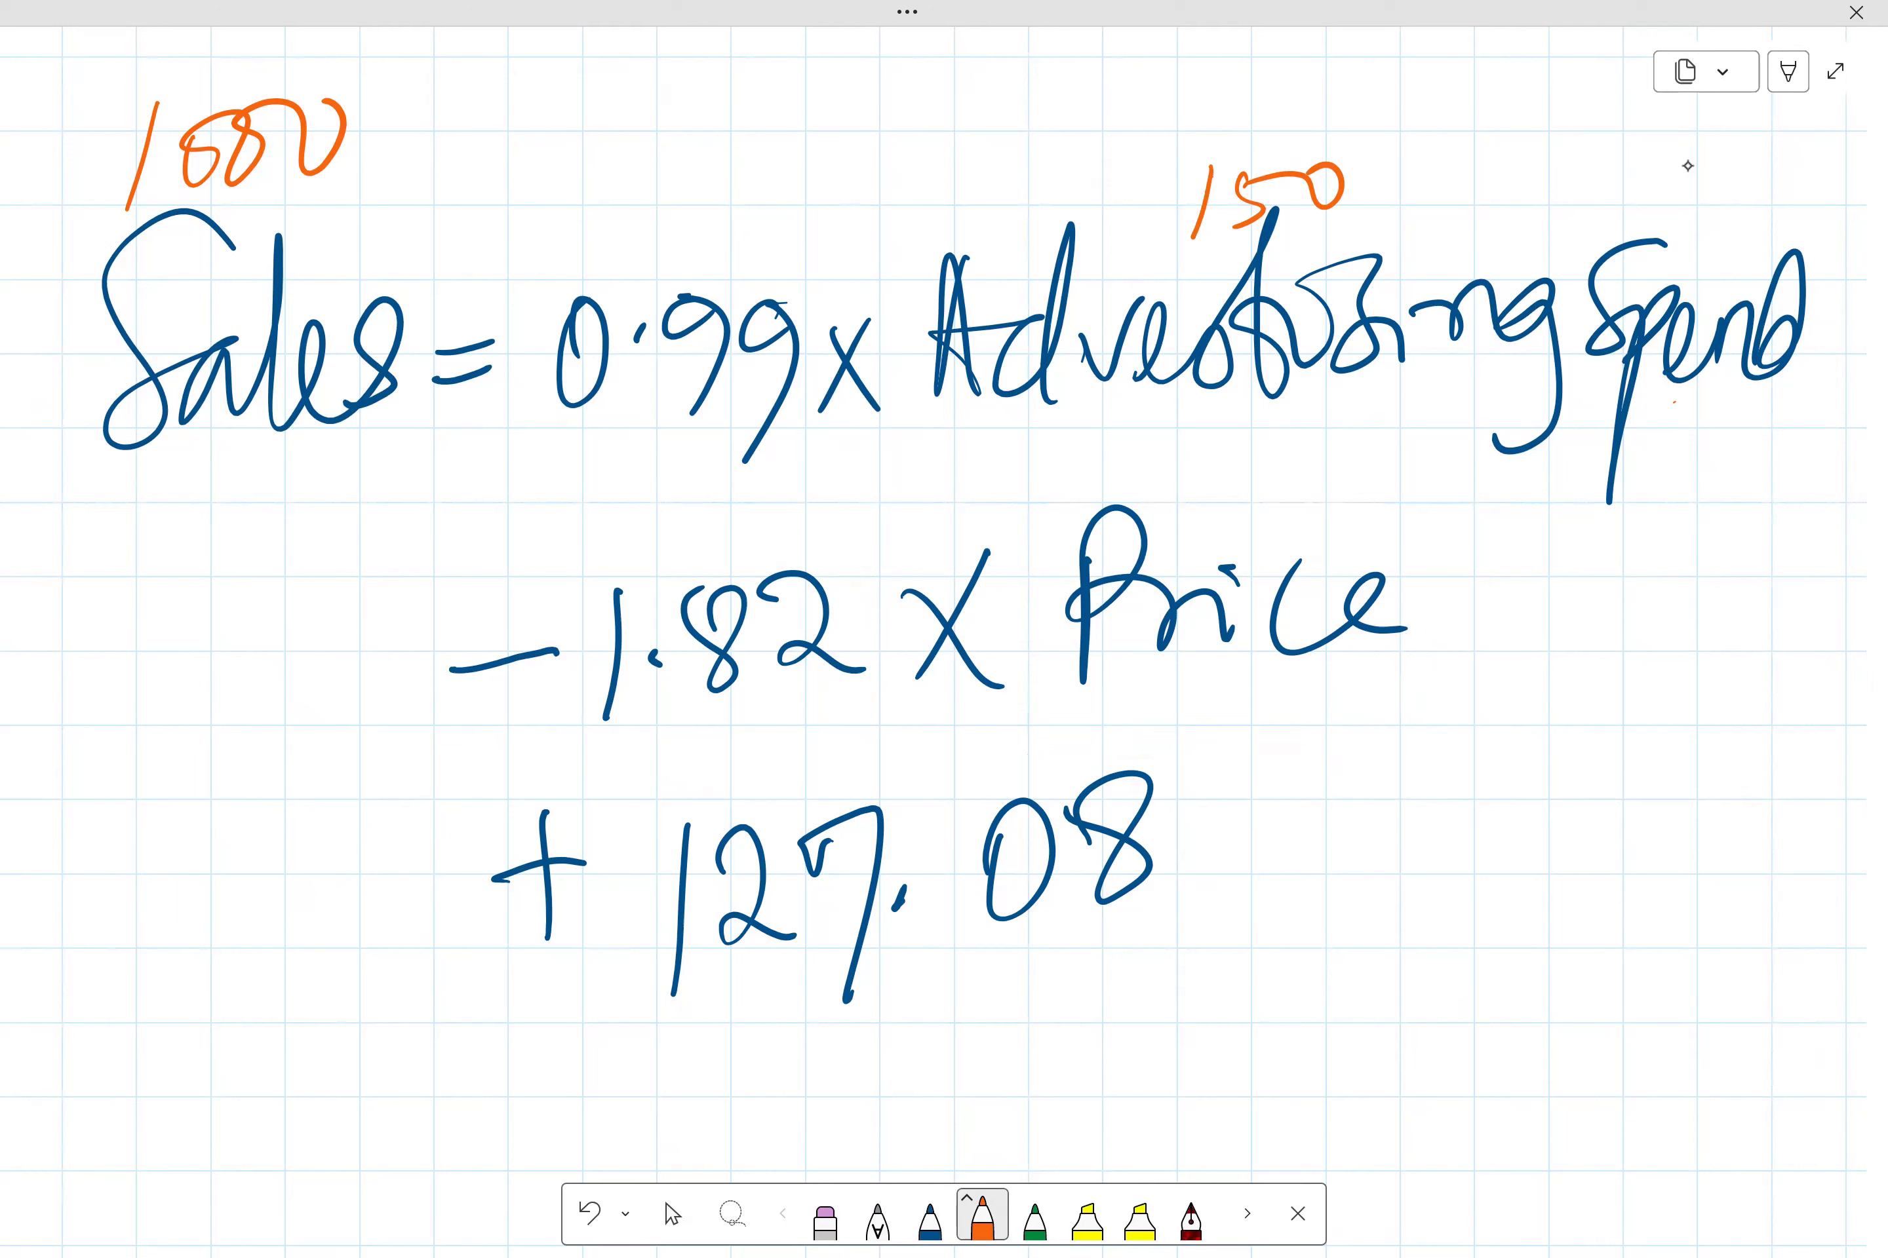
pyautogui.hotkey('ctrl', 'z')
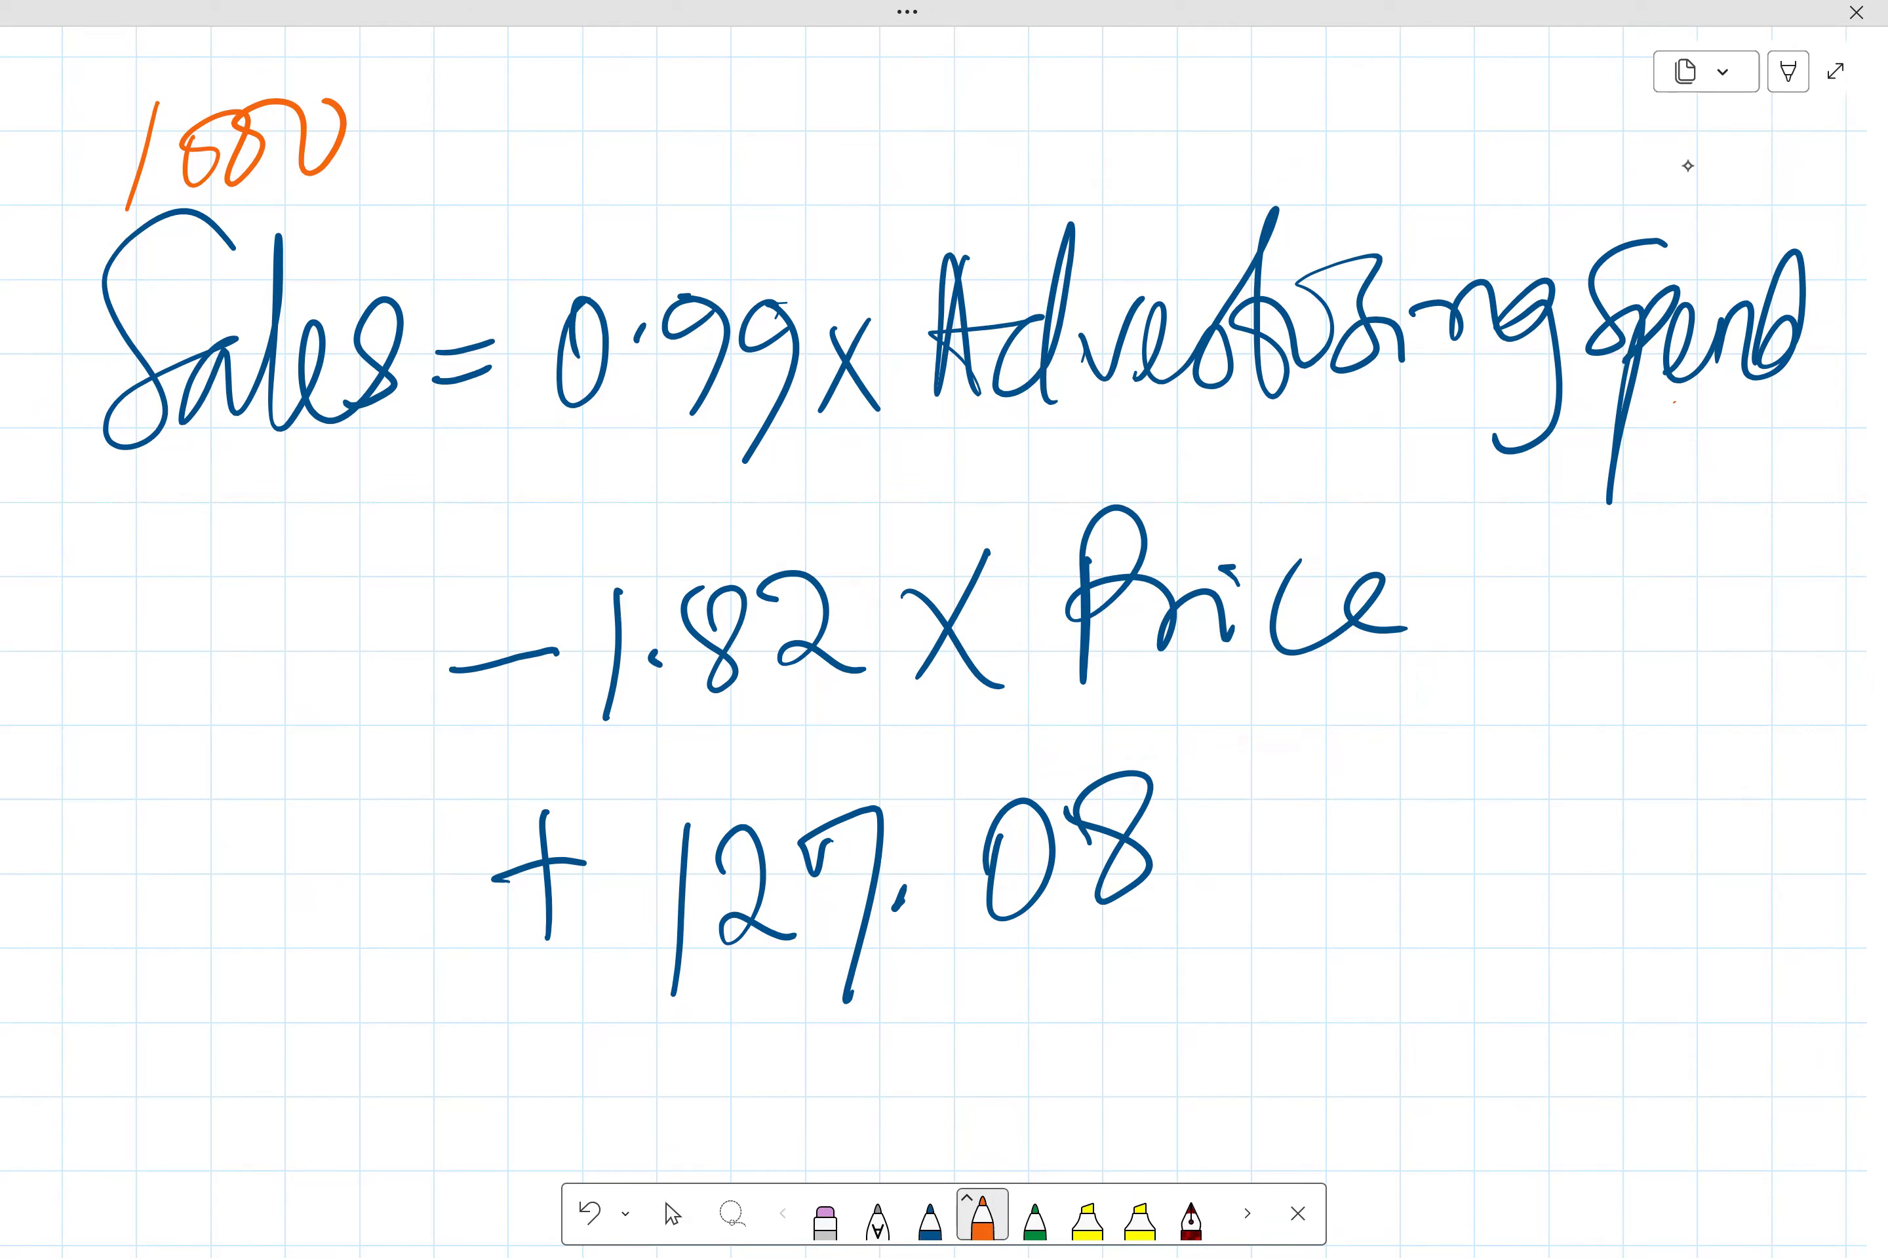
pyautogui.hotkey('ctrl', 'z')
pyautogui.hotkey('ctrl', 'z')
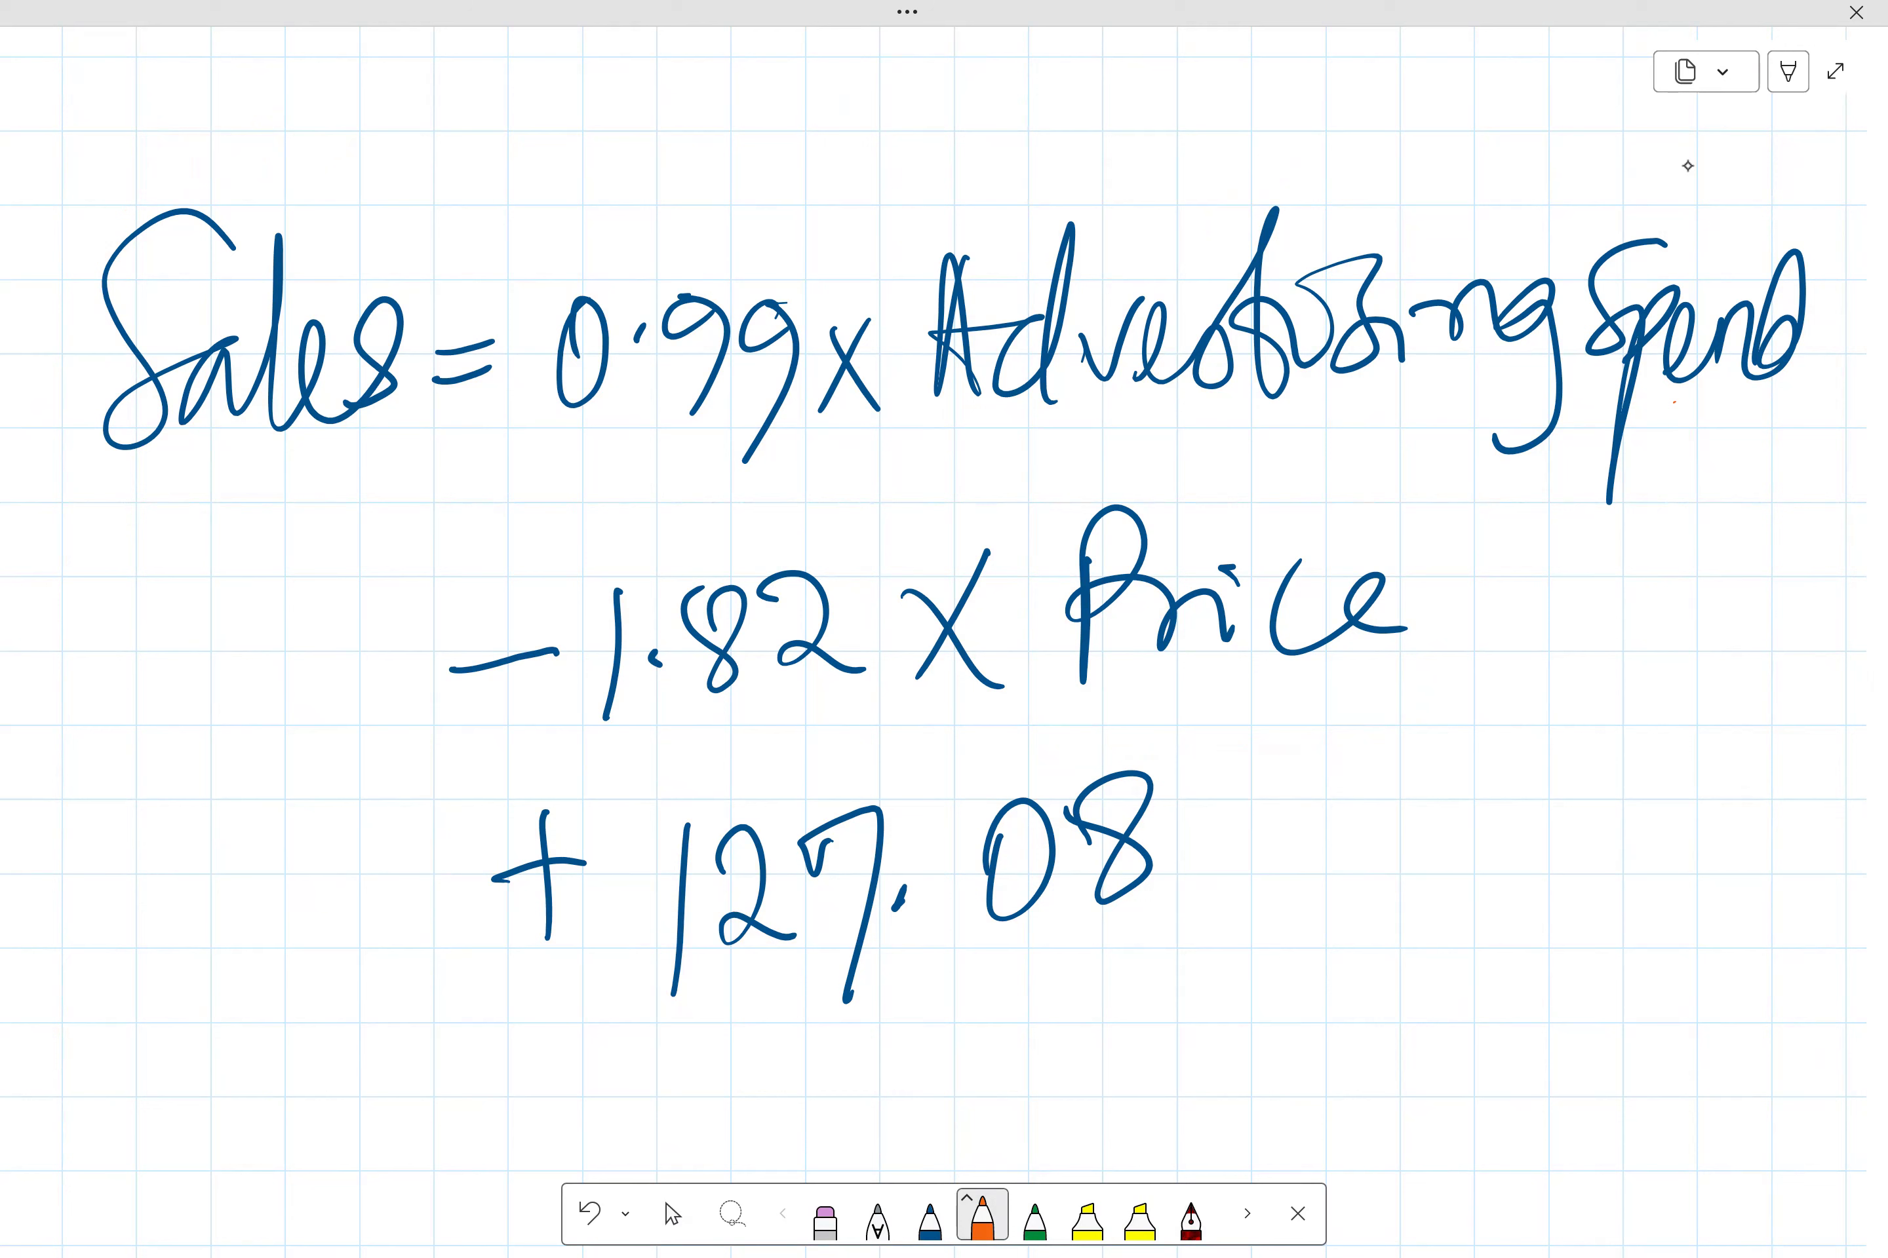
# Step: Underline Advertising Spend and Price in orange ink and draw an open bracket below Sales
pyautogui.moveTo(963, 447); pyautogui.dragTo(1721, 423)
pyautogui.moveTo(1083, 708); pyautogui.dragTo(1475, 681)
pyautogui.moveTo(136, 519)
pyautogui.mouseDown()
pyautogui.moveTo(124, 640)
pyautogui.moveTo(438, 500)
pyautogui.mouseUp()
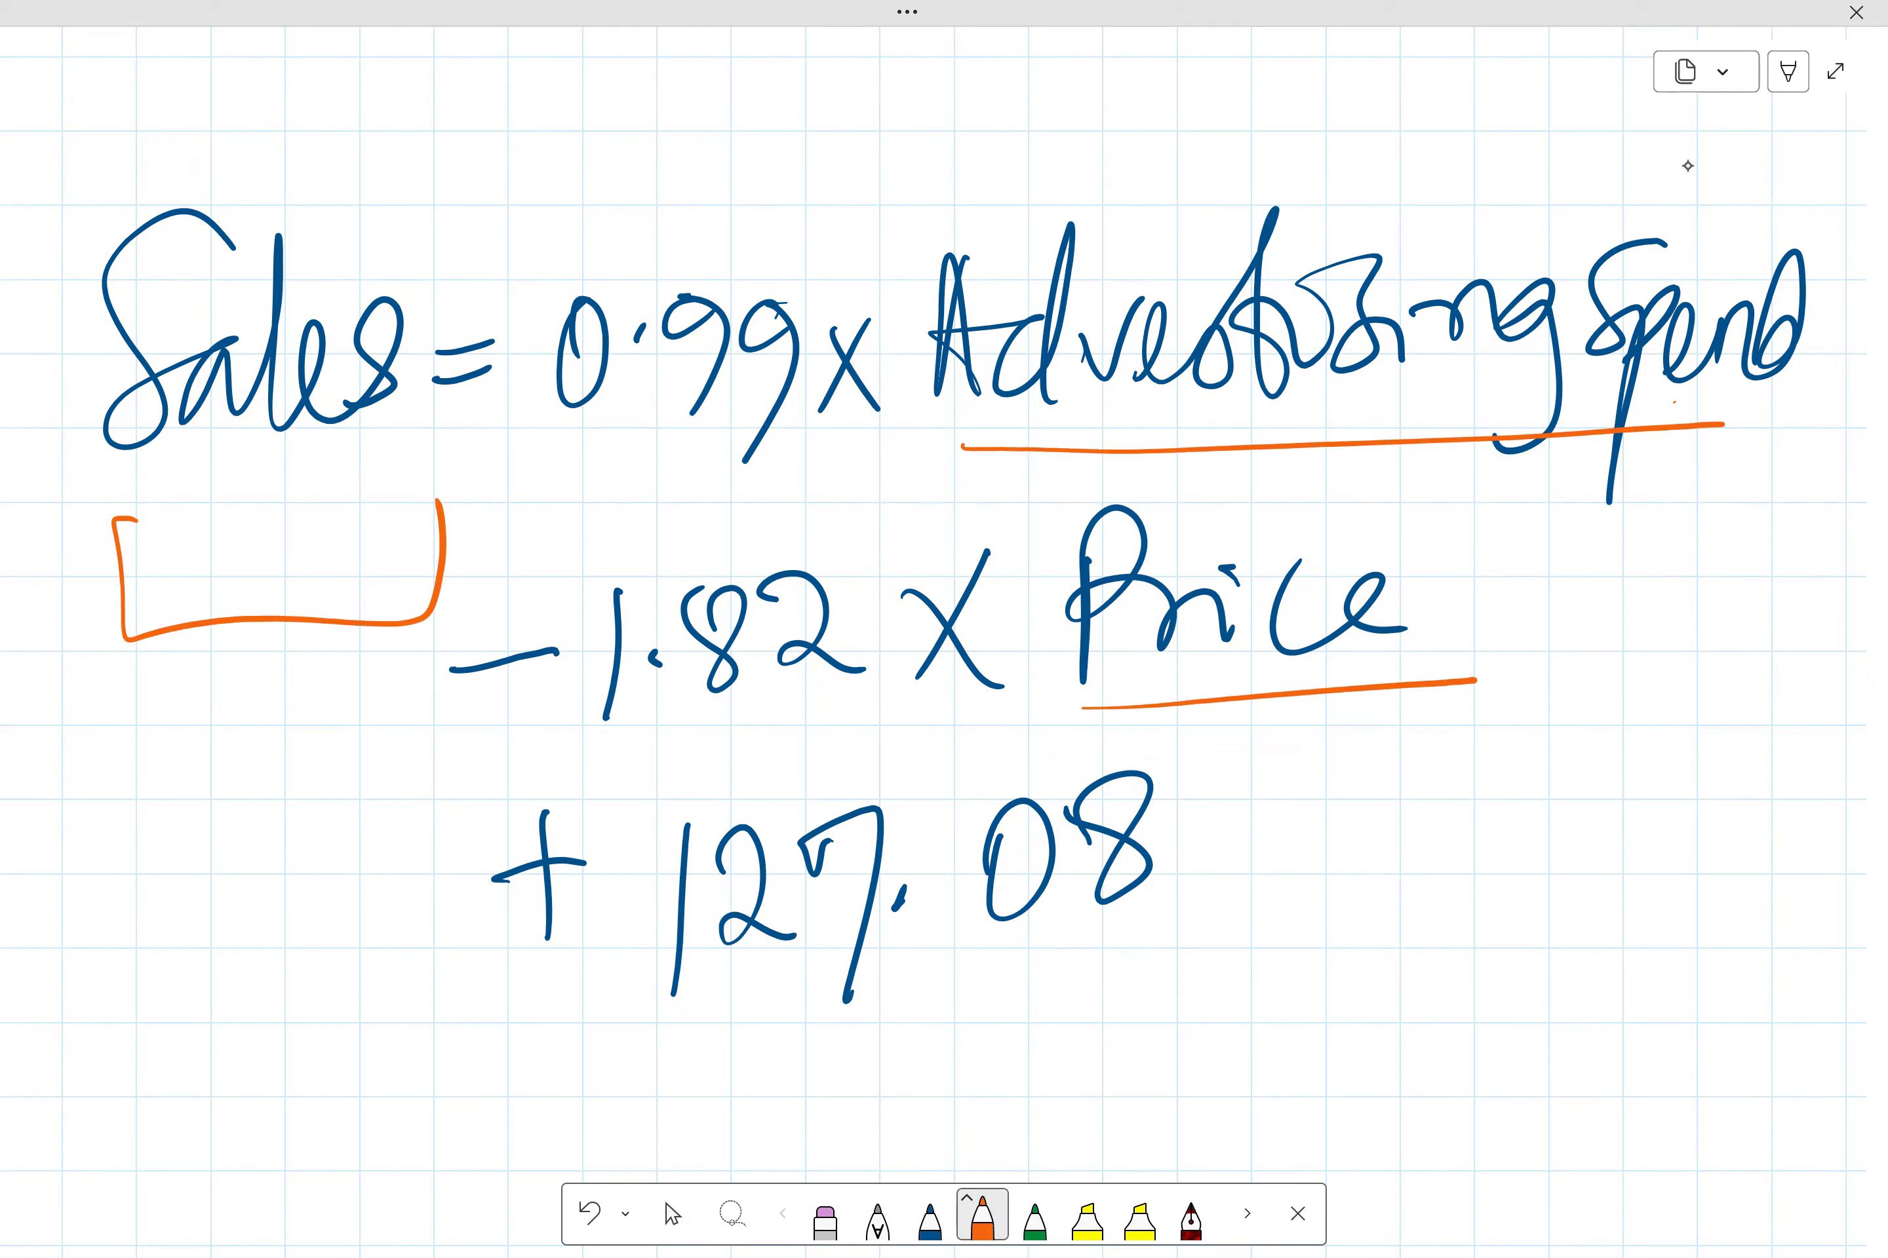